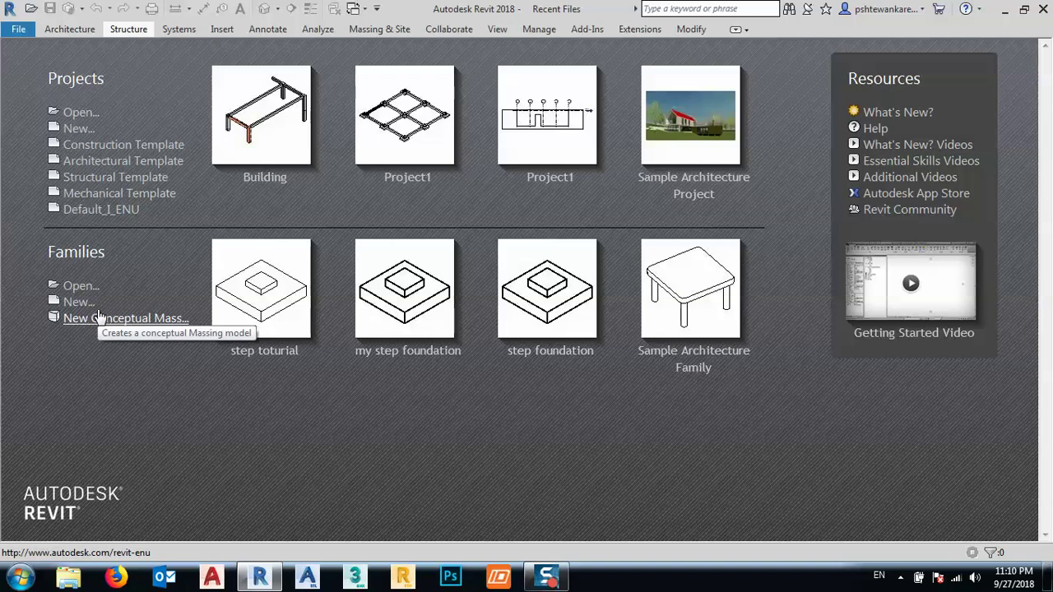
# Step: Create a new project from the Construction Template, opening its Level 1 floor plan
pyautogui.click(72, 131)
pyautogui.moveTo(484, 216); pyautogui.dragTo(365, 209)
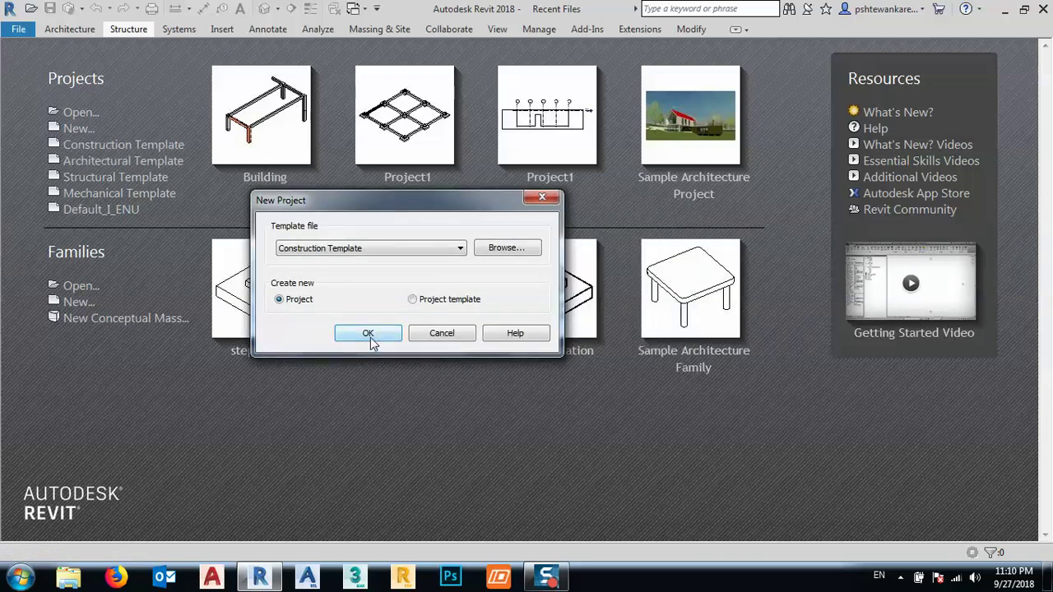
pyautogui.click(368, 333)
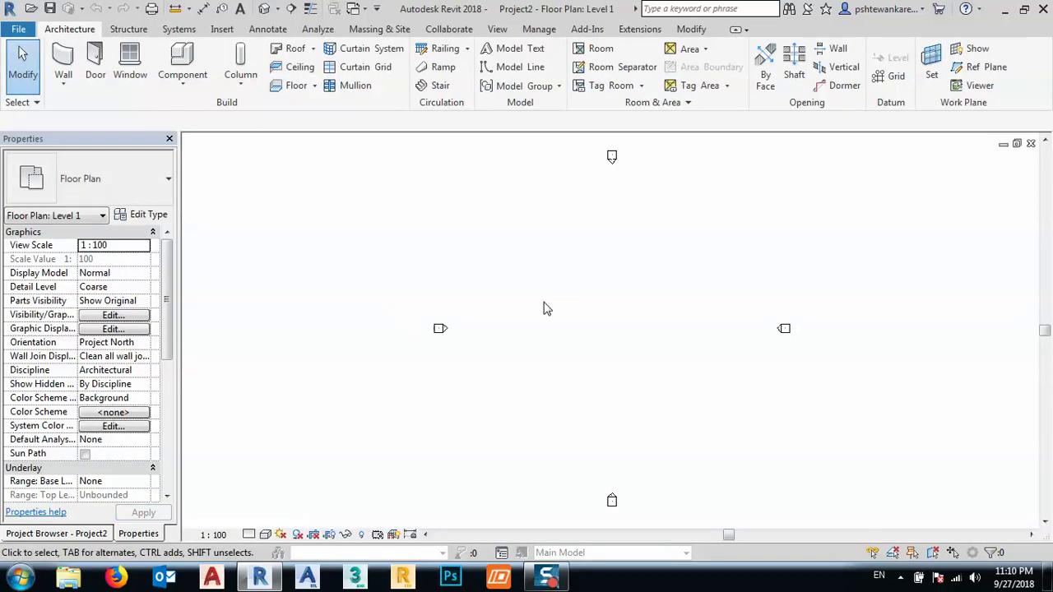
pyautogui.click(559, 30)
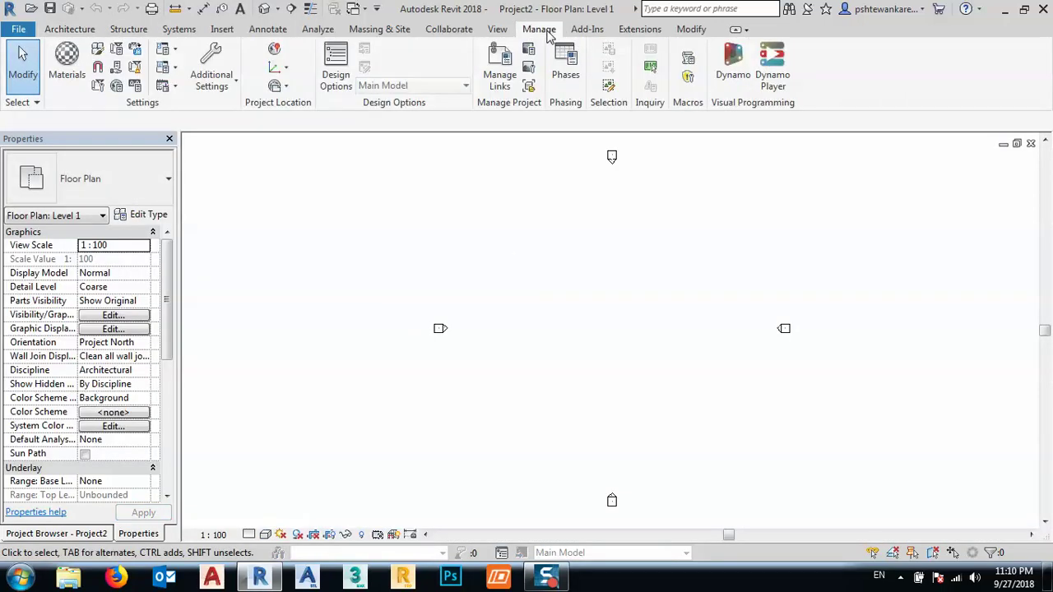
pyautogui.click(137, 87)
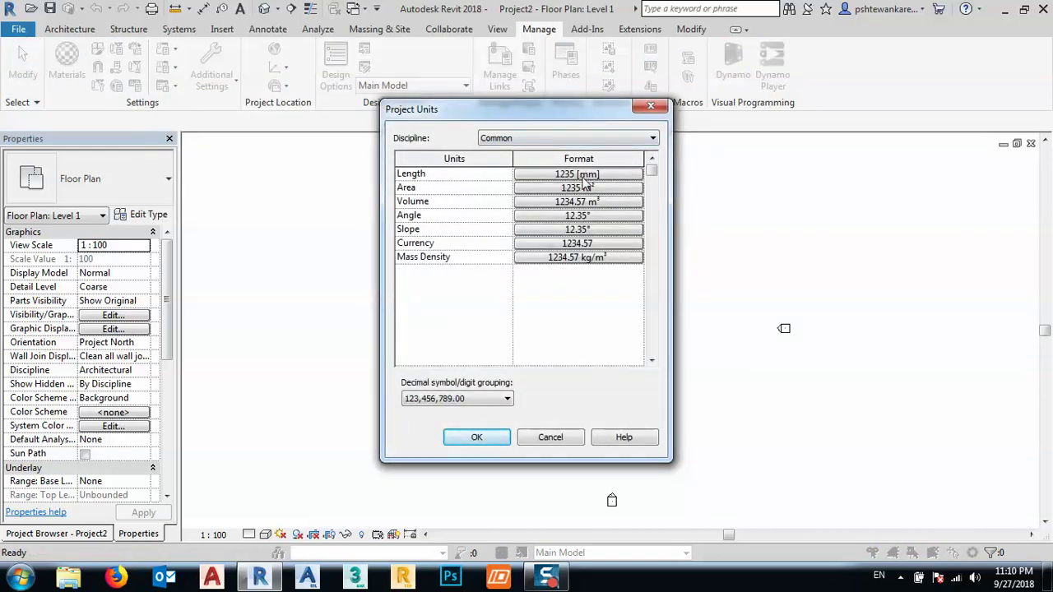
pyautogui.click(578, 175)
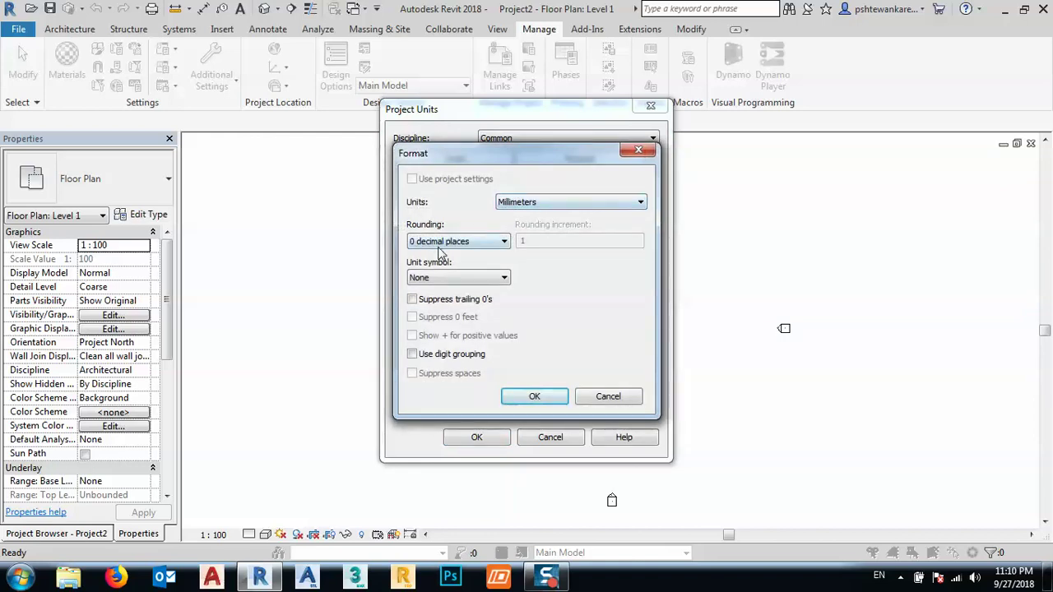
pyautogui.moveTo(483, 160); pyautogui.dragTo(734, 174)
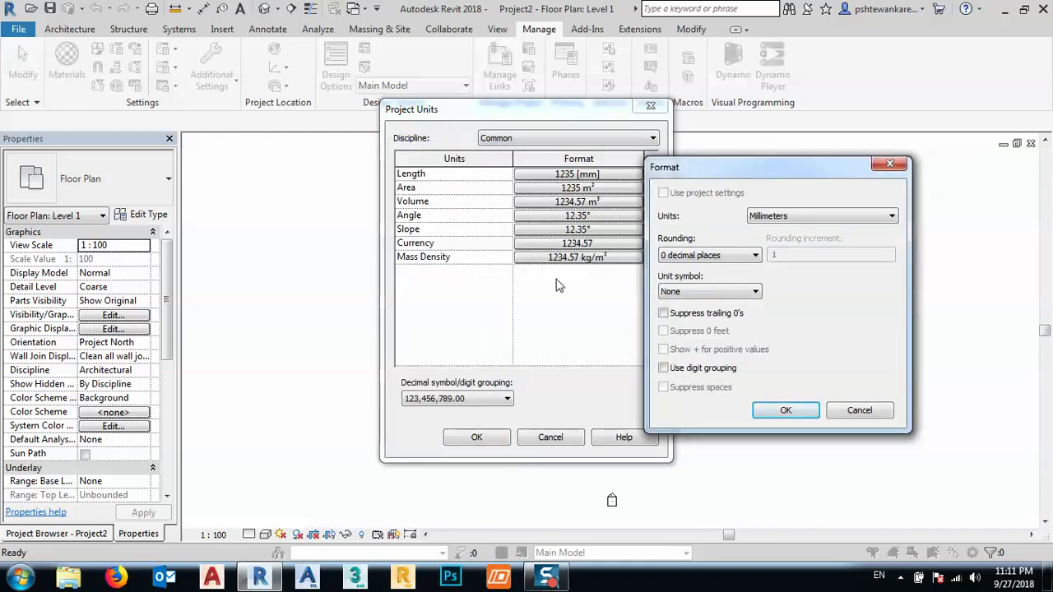
pyautogui.click(856, 414)
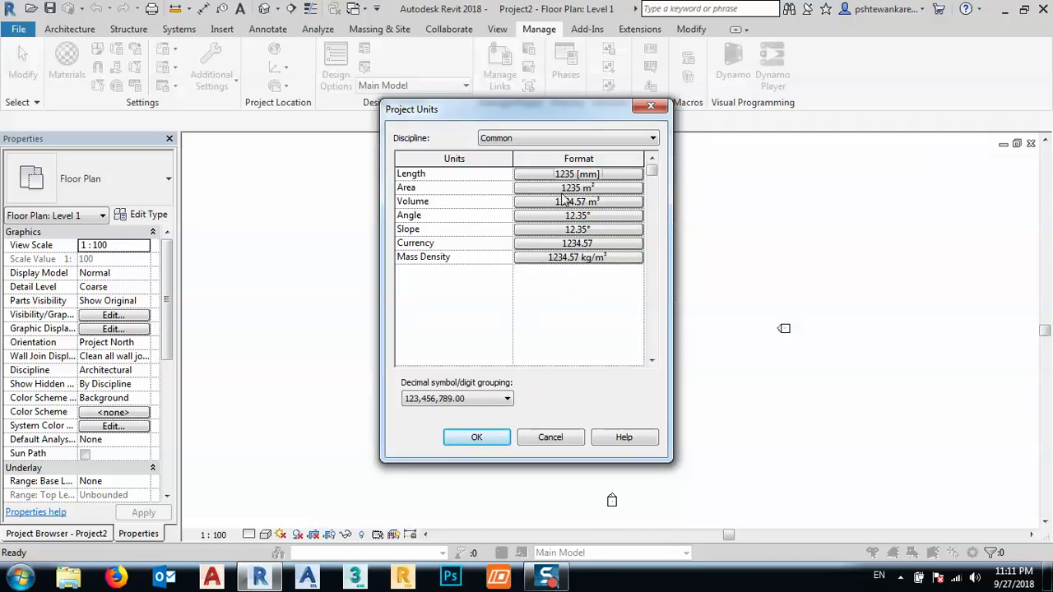
pyautogui.click(477, 436)
pyautogui.moveTo(627, 326); pyautogui.dragTo(584, 326, button='middle')
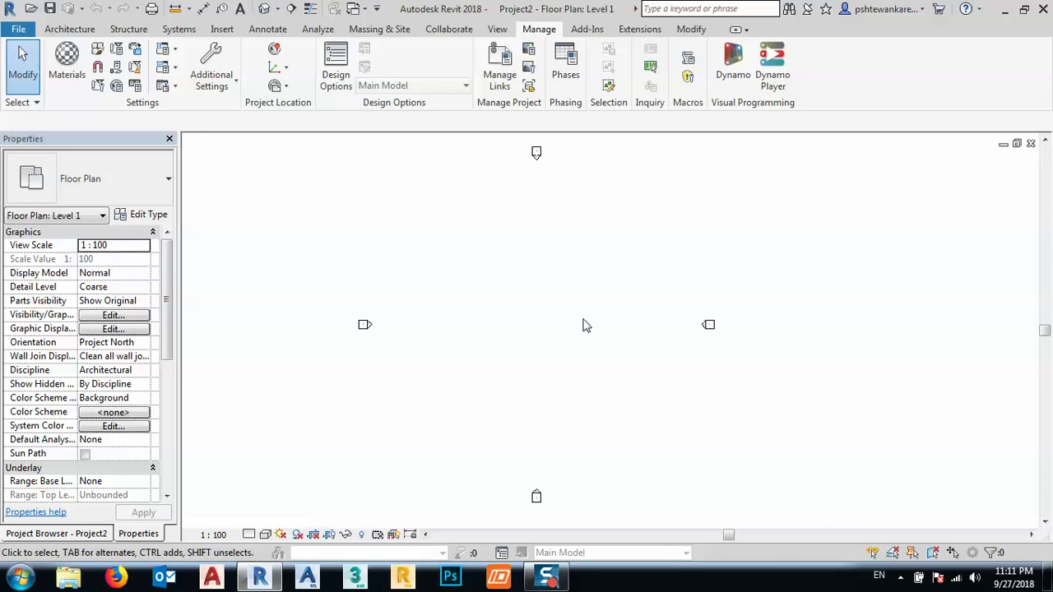
pyautogui.click(128, 29)
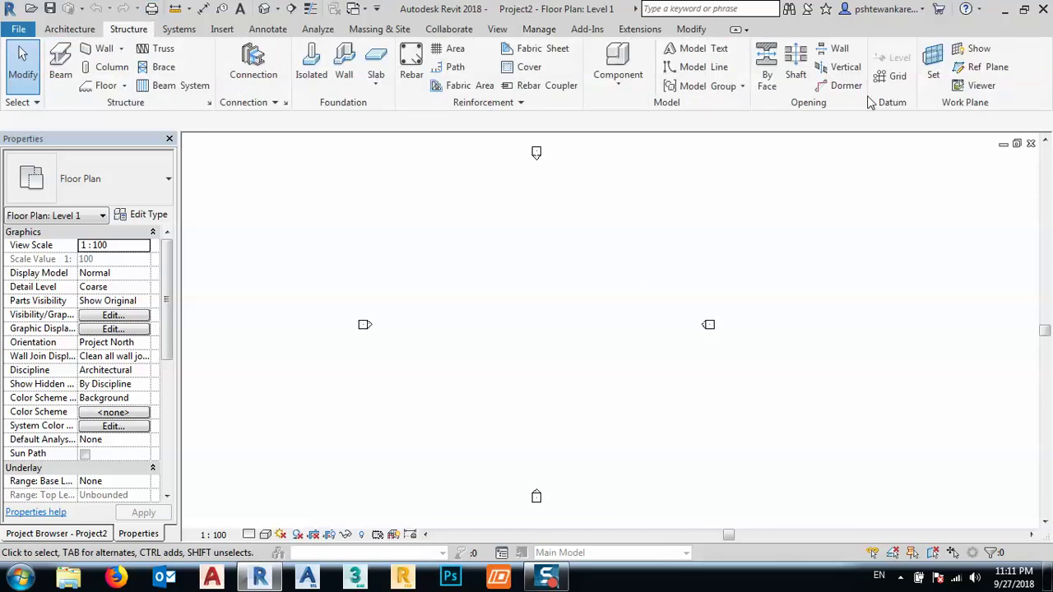
pyautogui.click(896, 76)
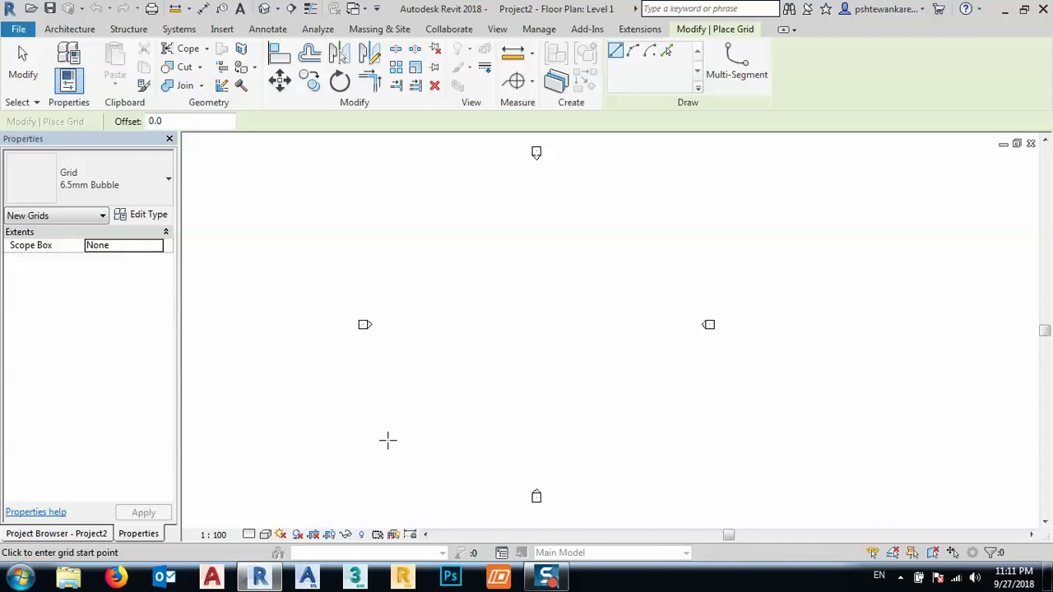
pyautogui.click(388, 440)
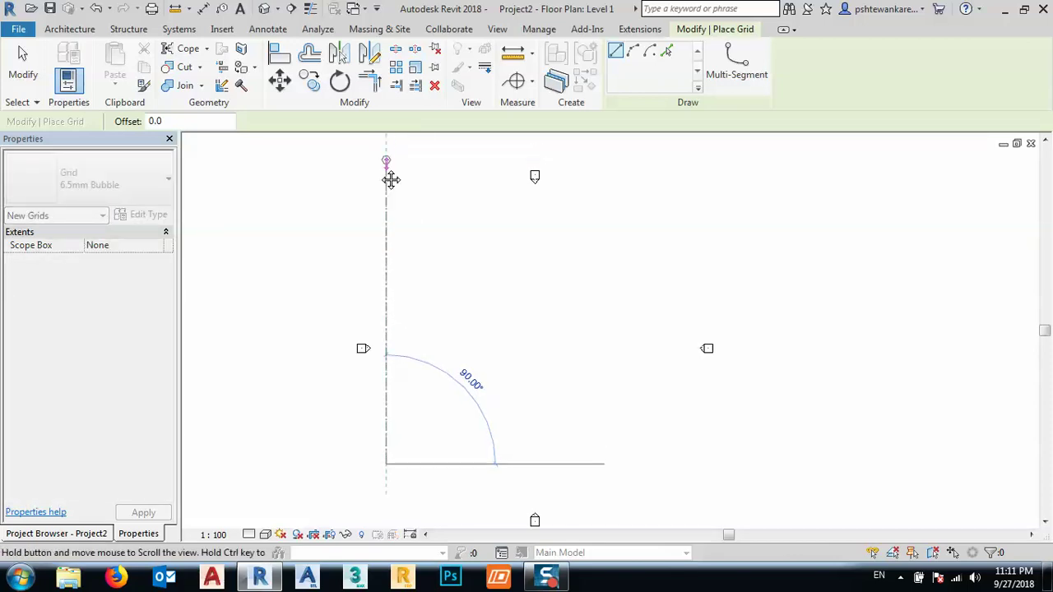
pyautogui.click(380, 169)
pyautogui.moveTo(411, 311); pyautogui.dragTo(395, 292, button='middle')
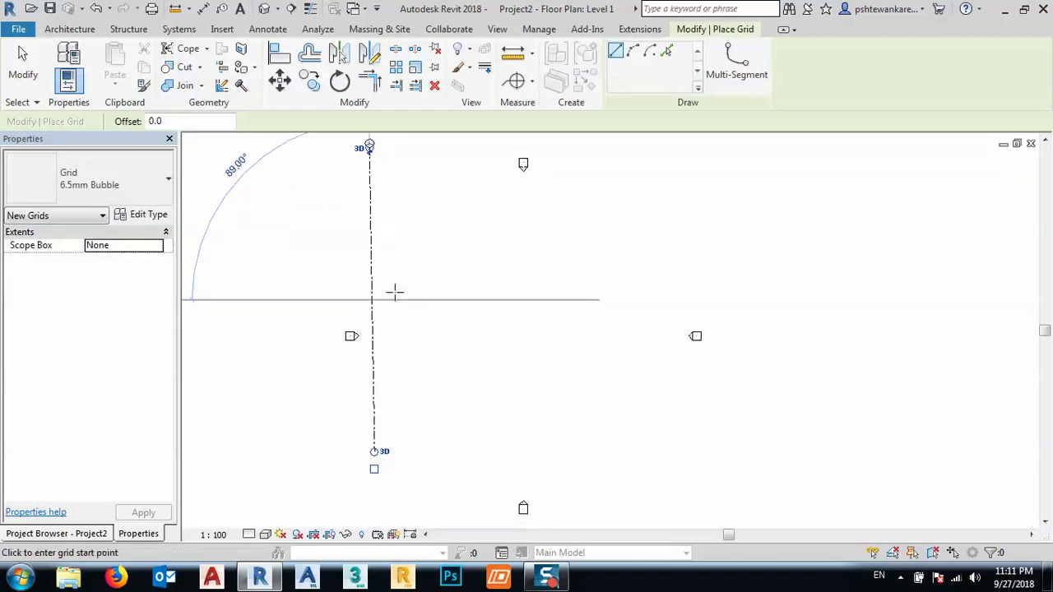
pyautogui.press('Escape')
pyautogui.press('Escape')
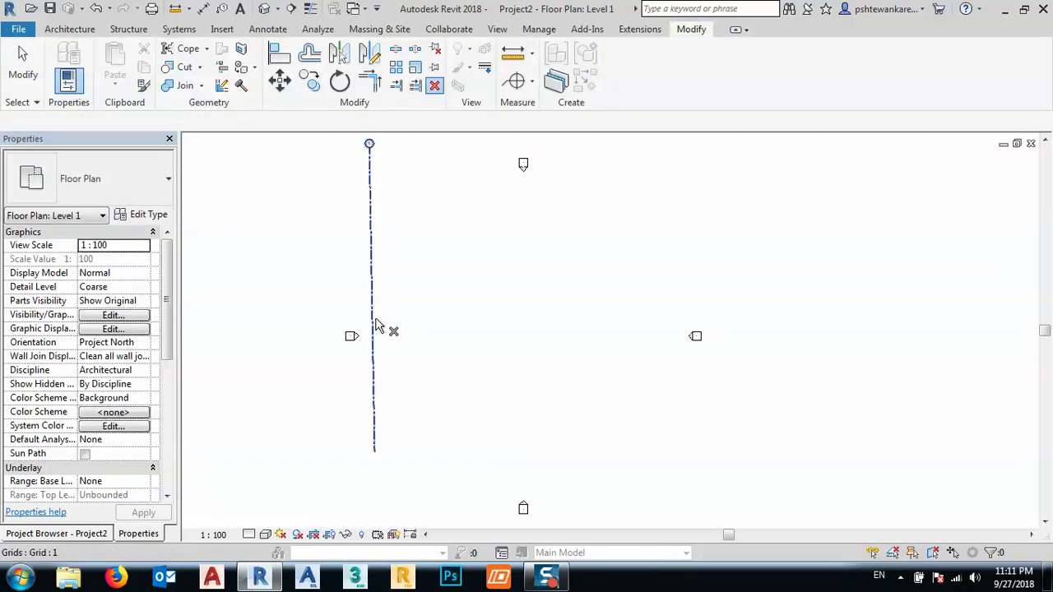
pyautogui.click(371, 179)
pyautogui.press('Delete')
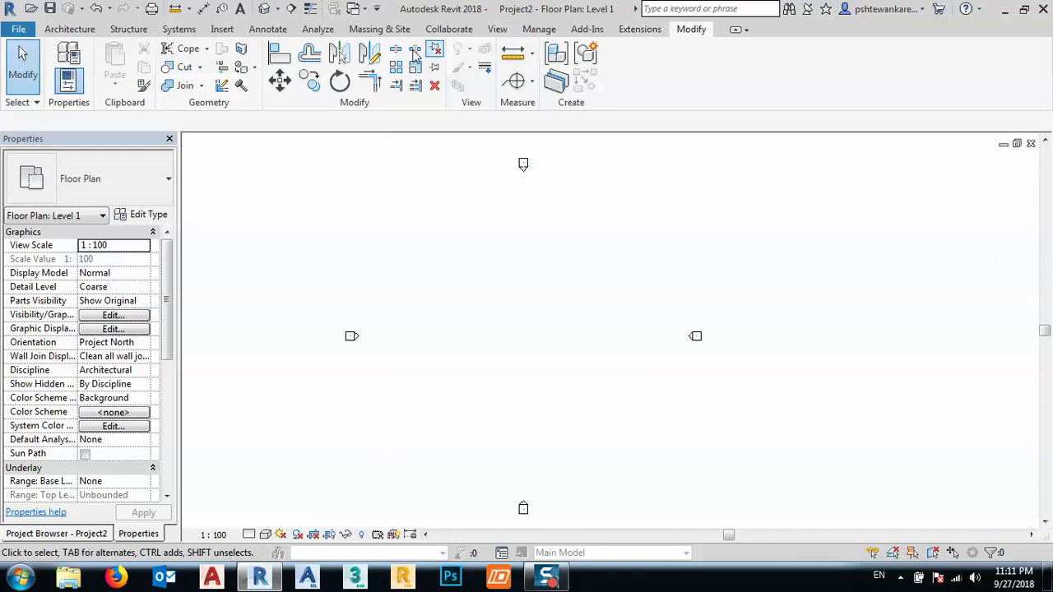
# Step: On the Structure tab, start the Grid tool and draw the first vertical grid line
pyautogui.click(125, 29)
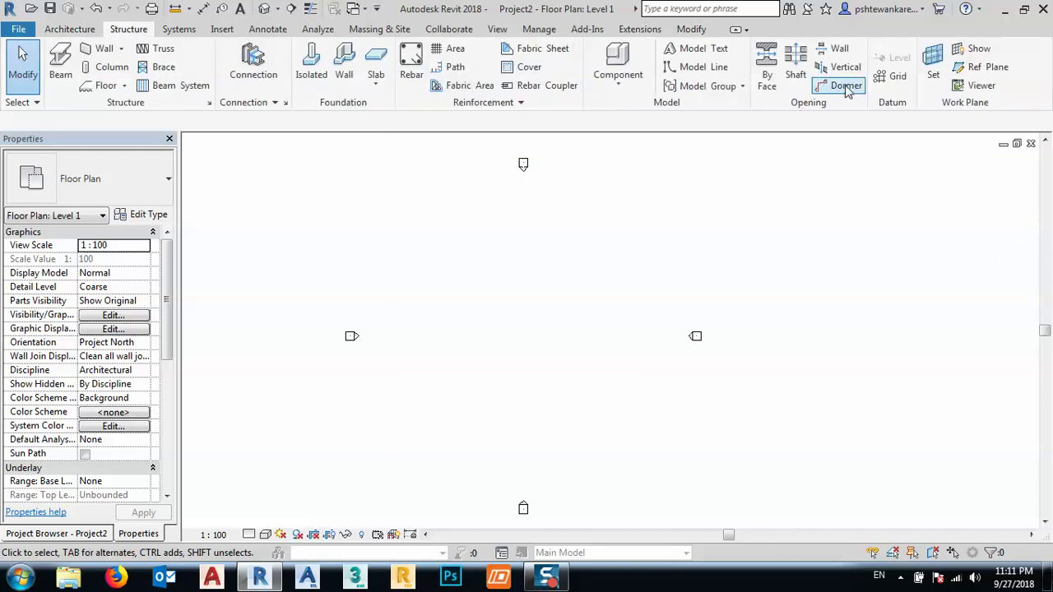
pyautogui.click(892, 76)
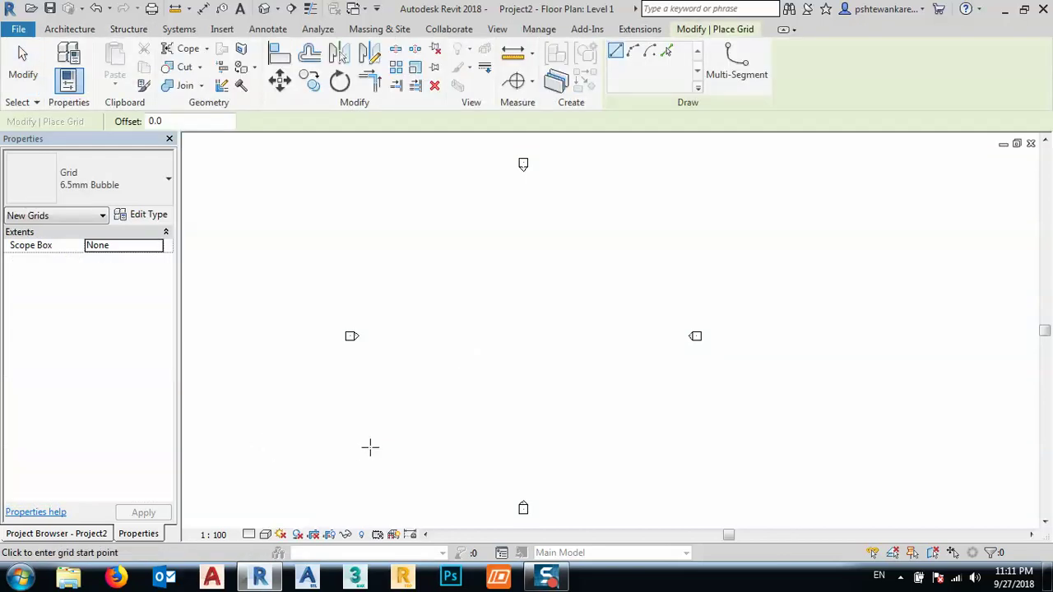
pyautogui.click(390, 448)
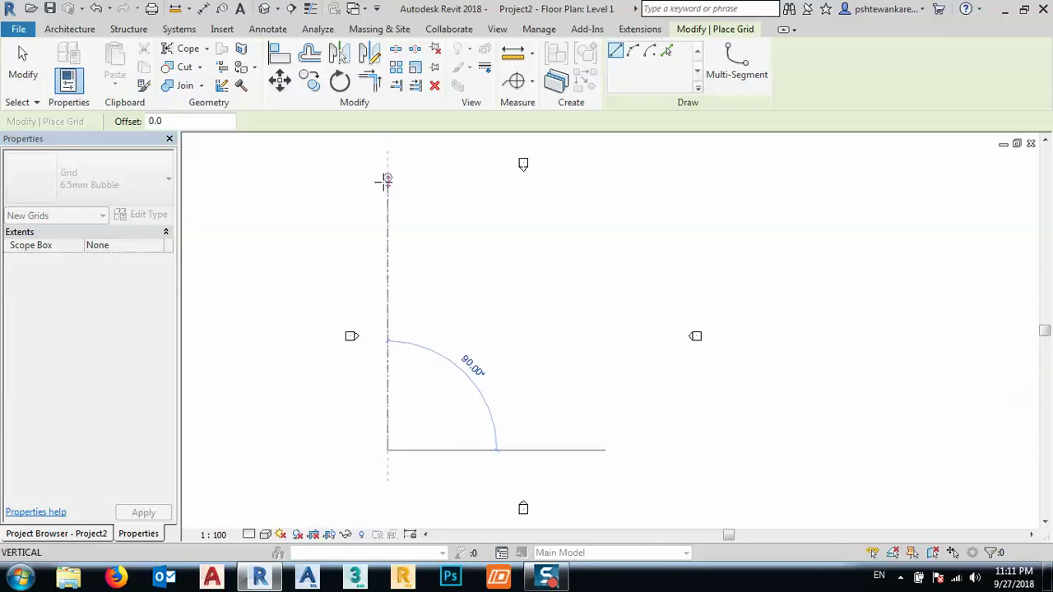
pyautogui.click(388, 164)
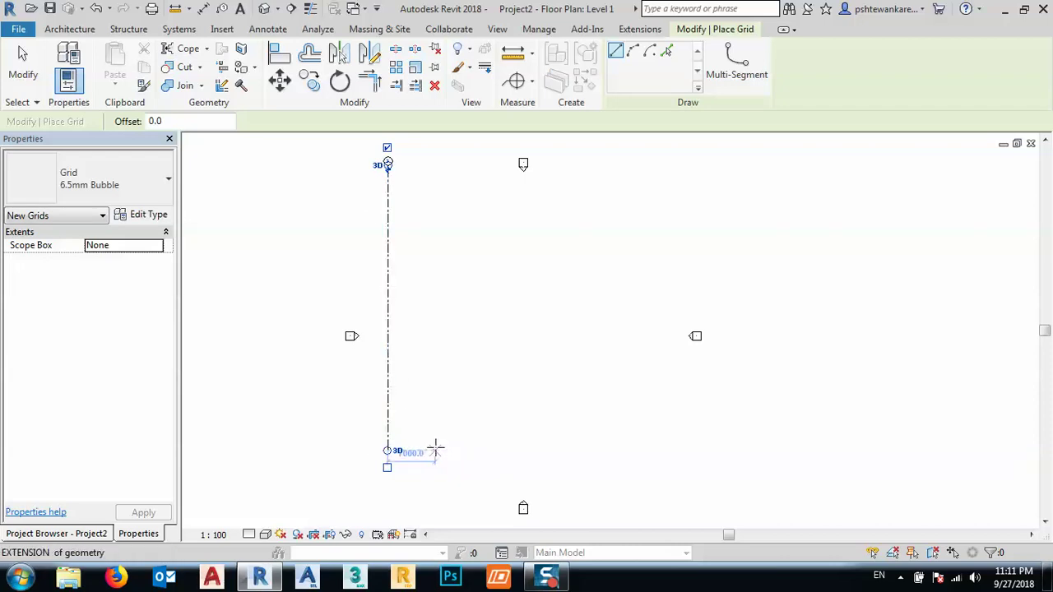
# Step: Add the second and third vertical grid lines, each 7000 mm from the previous, ends aligned
pyautogui.click(435, 448)
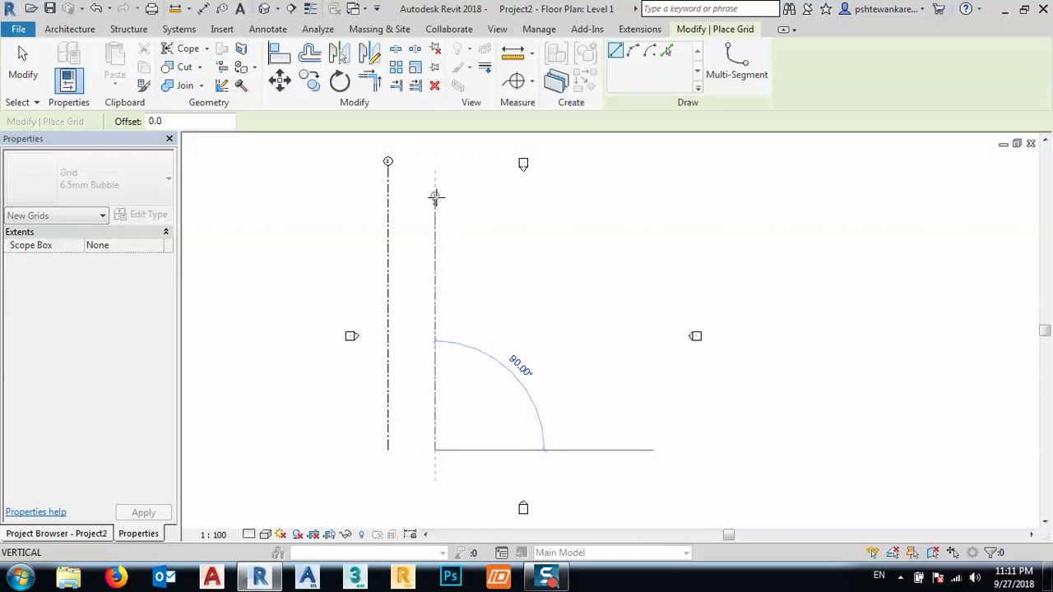
pyautogui.click(436, 167)
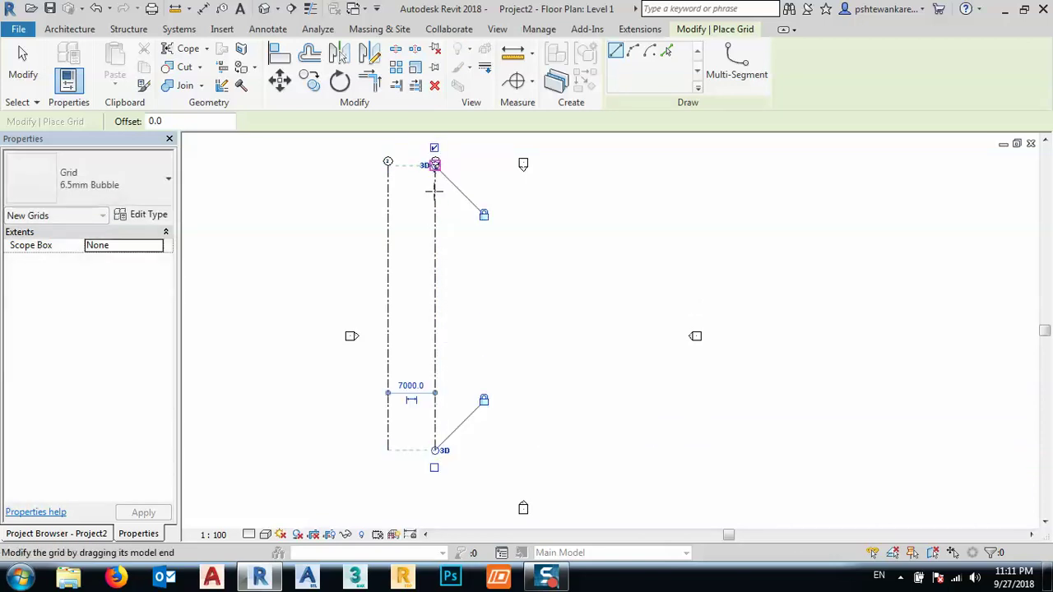
pyautogui.moveTo(487, 378); pyautogui.dragTo(430, 332, button='middle')
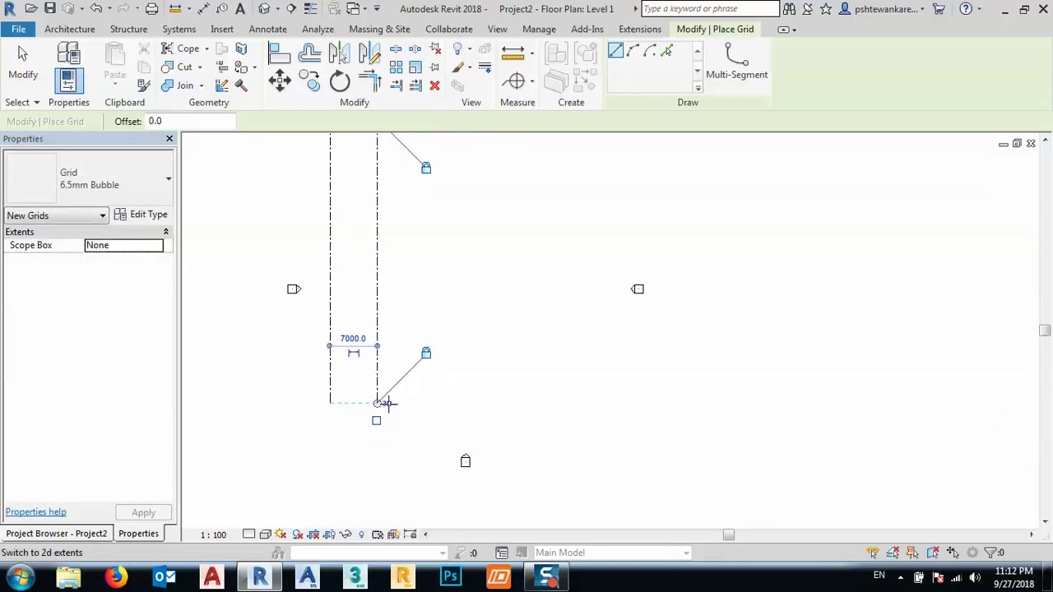
pyautogui.click(426, 403)
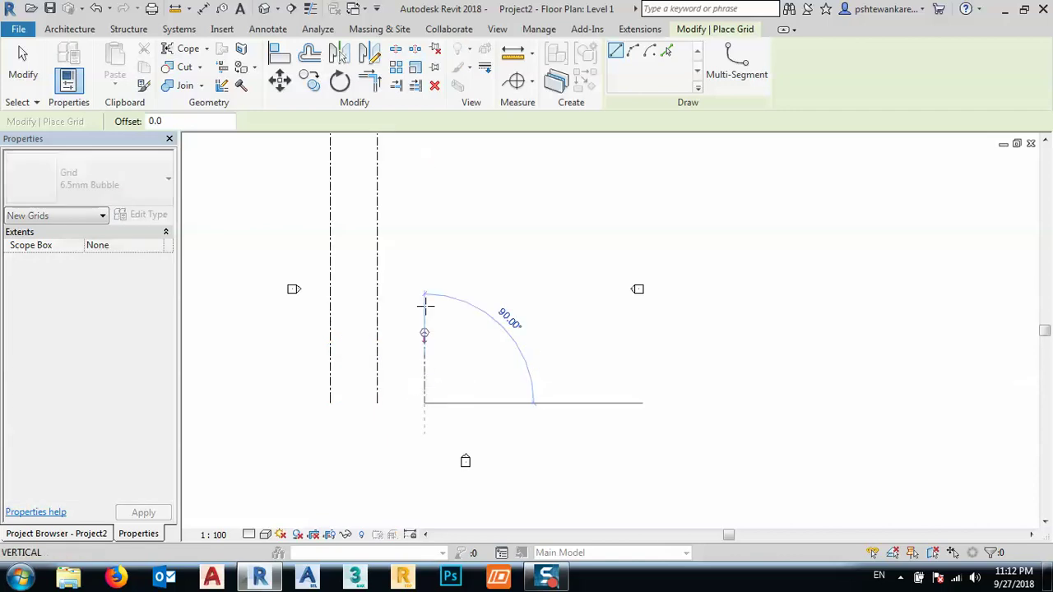
pyautogui.moveTo(423, 305); pyautogui.dragTo(414, 271, button='middle')
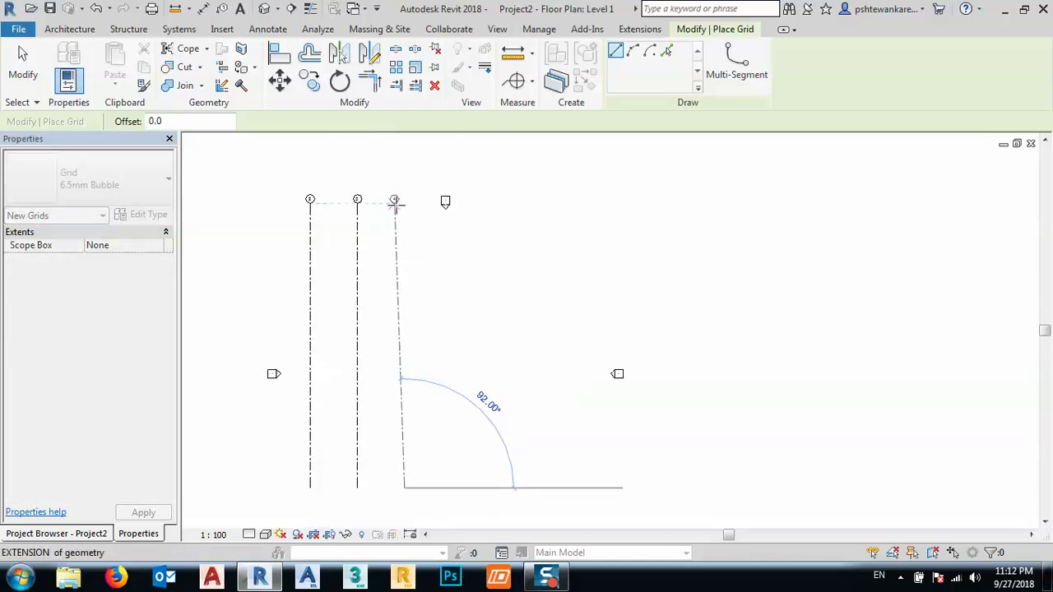
pyautogui.click(404, 201)
pyautogui.moveTo(412, 296); pyautogui.dragTo(473, 245, button='middle')
# Step: Draw a horizontal grid line across the three vertical grids
pyautogui.click(343, 406)
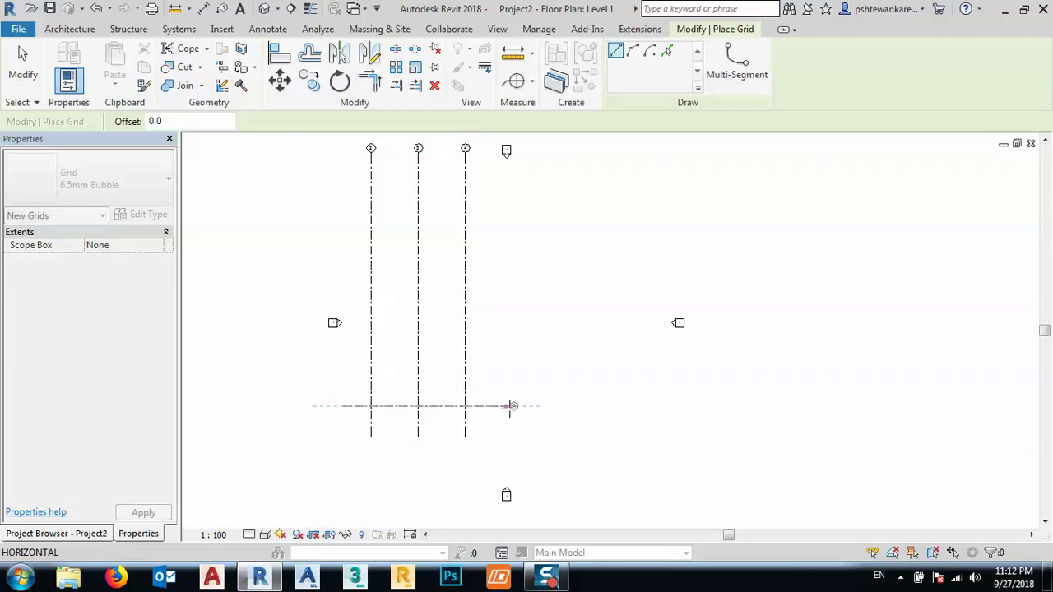
pyautogui.click(534, 406)
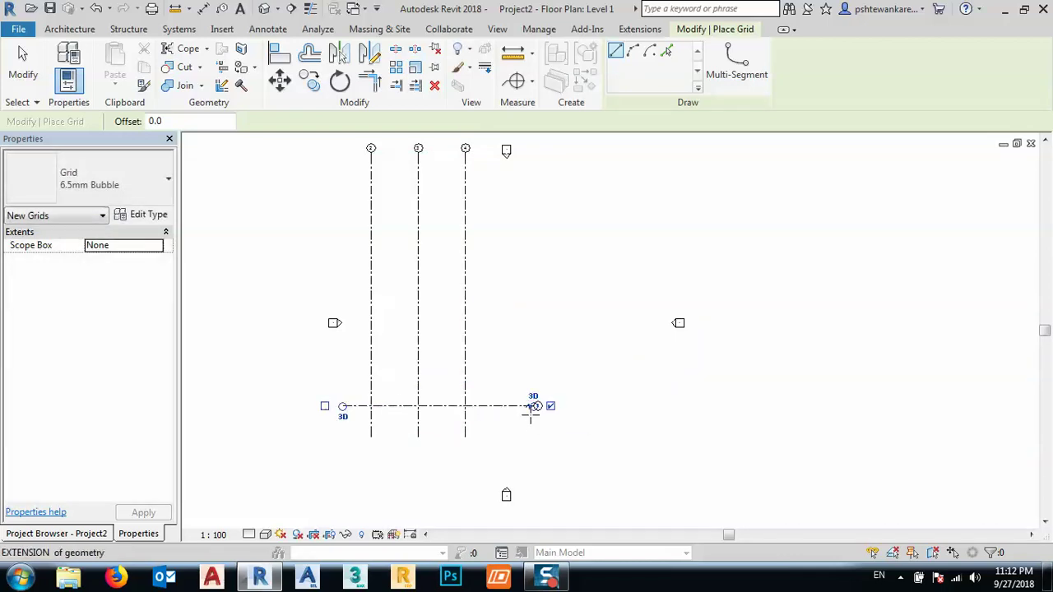
pyautogui.rightClick(535, 406)
pyautogui.press('Escape')
# Step: Relabel the new horizontal grid as A
pyautogui.scroll(2, 539, 391)
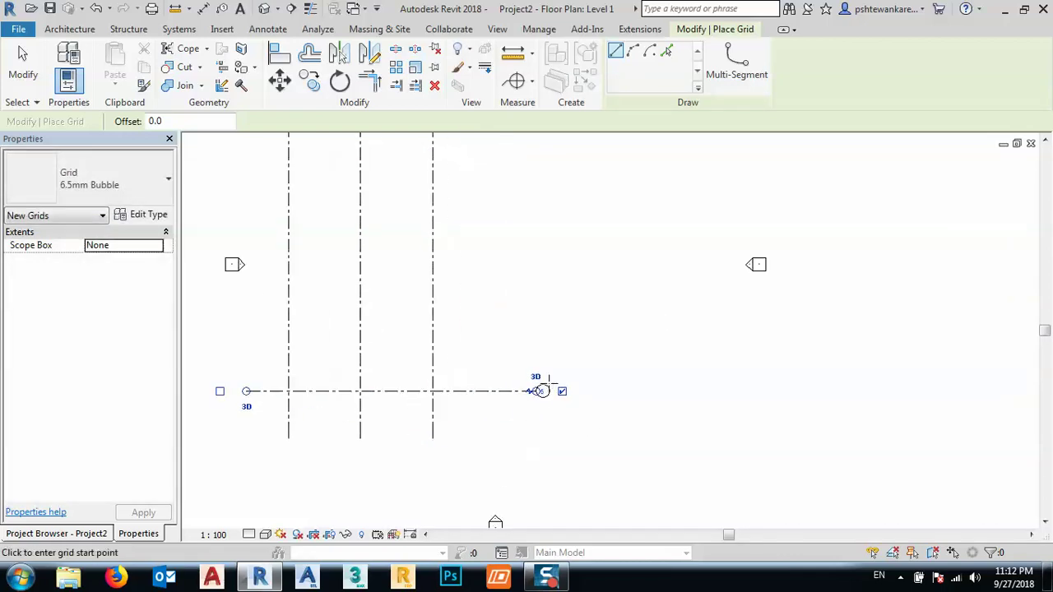
pyautogui.scroll(2, 539, 387)
pyautogui.click(544, 384)
pyautogui.write('5')
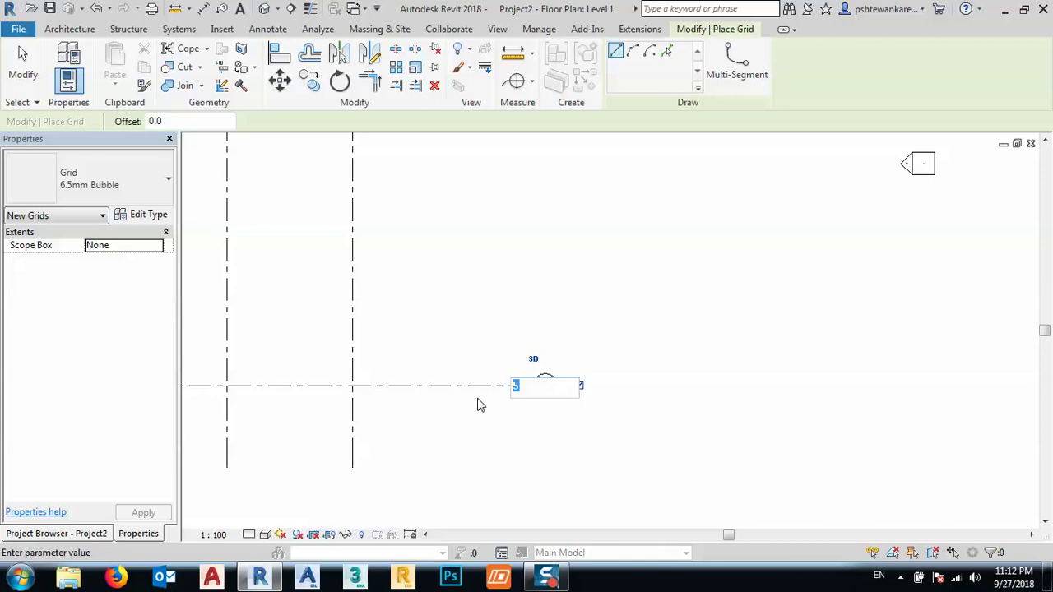
pyautogui.write('A')
pyautogui.press('Return')
# Step: Draw horizontal grid B parallel to grid A, 6000 mm above it
pyautogui.scroll(-2, 520, 411)
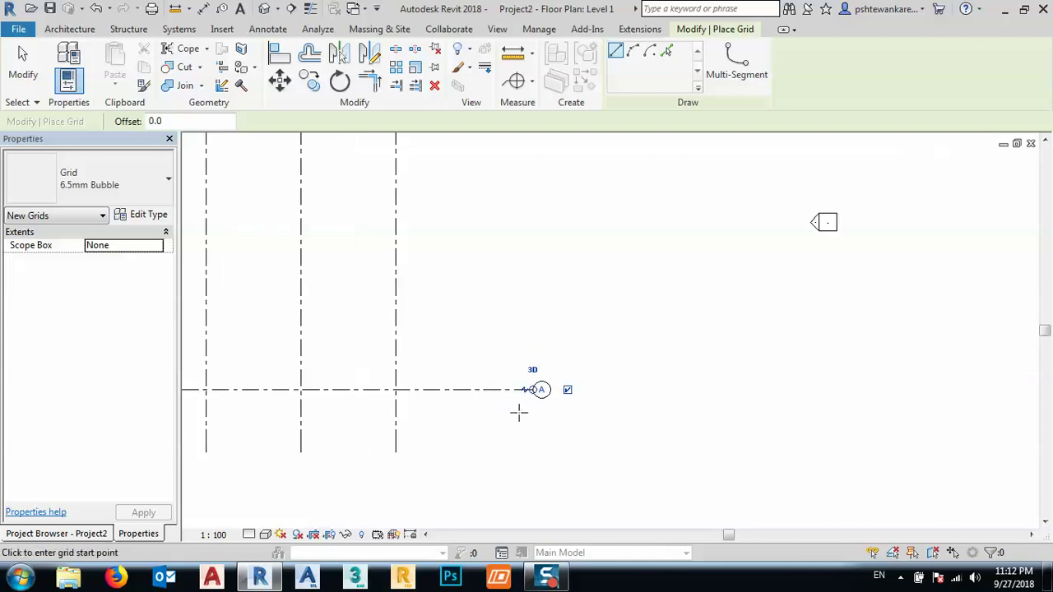
pyautogui.scroll(-2, 487, 403)
pyautogui.moveTo(316, 378); pyautogui.dragTo(329, 387, button='middle')
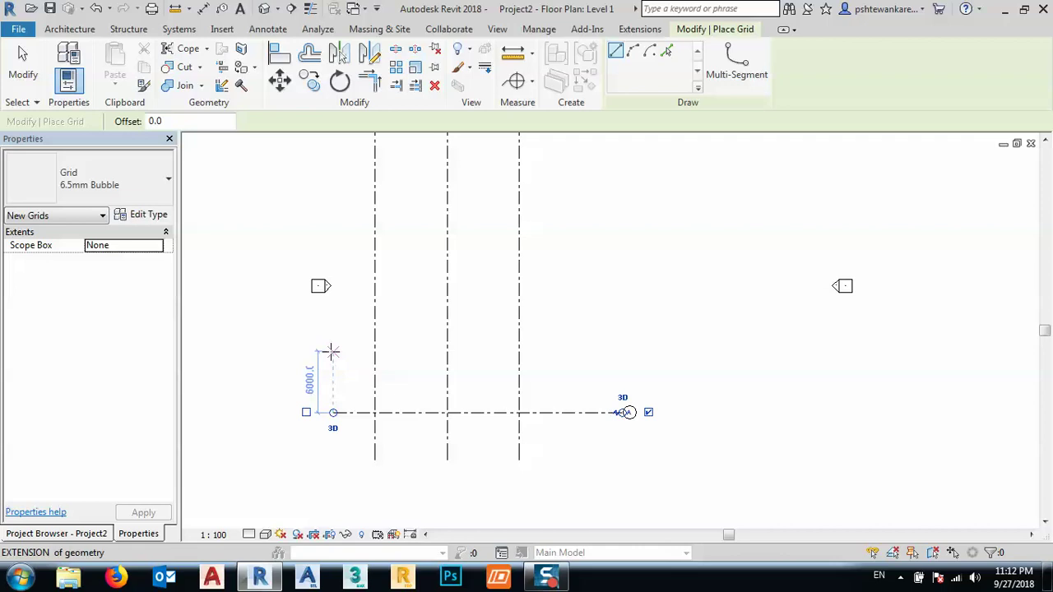
pyautogui.click(331, 351)
pyautogui.click(627, 351)
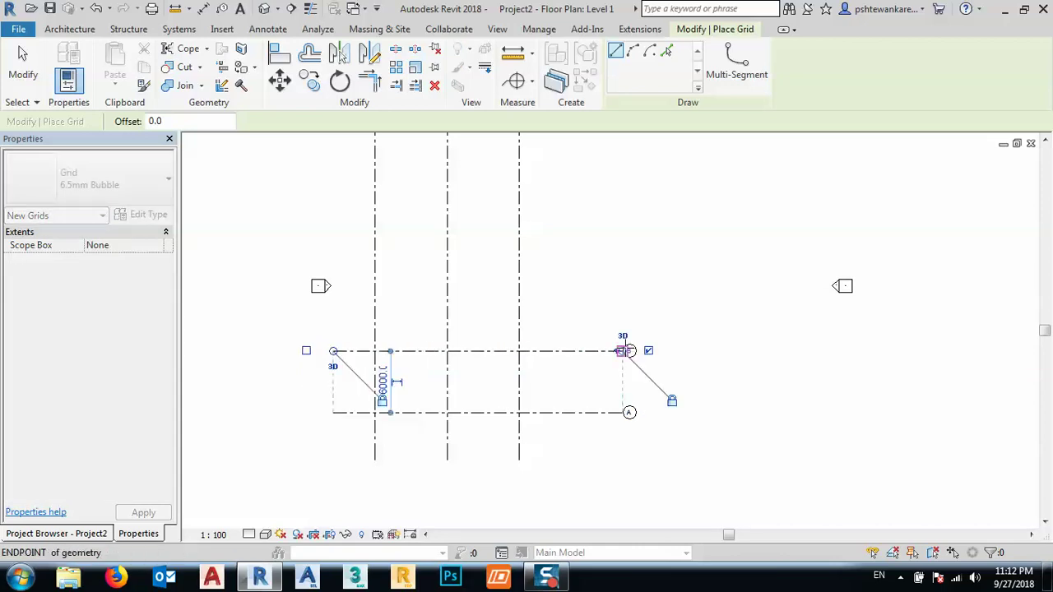
pyautogui.scroll(2, 629, 358)
pyautogui.scroll(1, 630, 436)
pyautogui.scroll(2, 629, 436)
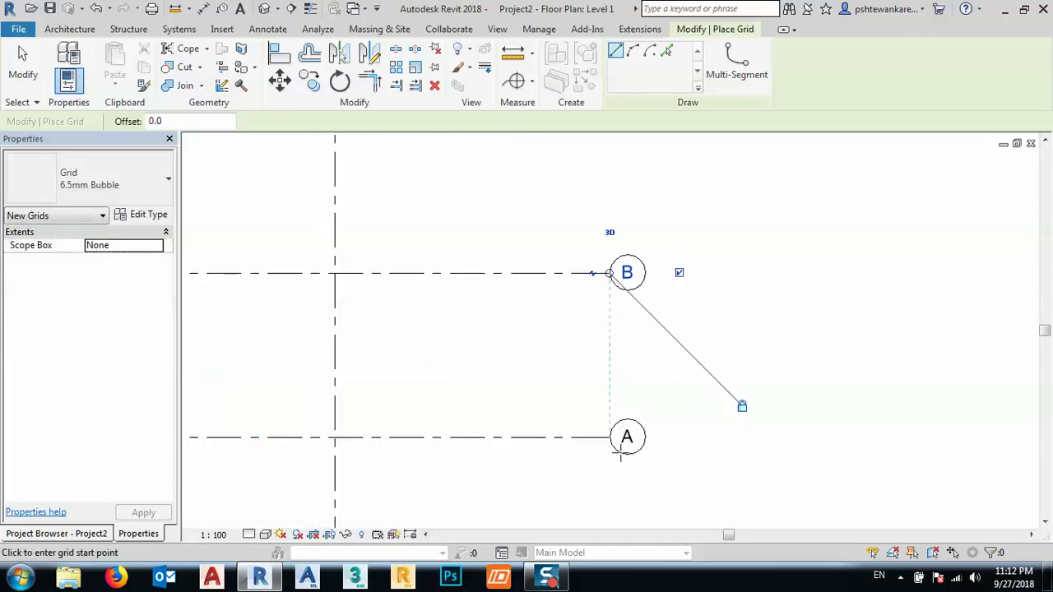
pyautogui.scroll(-2, 592, 350)
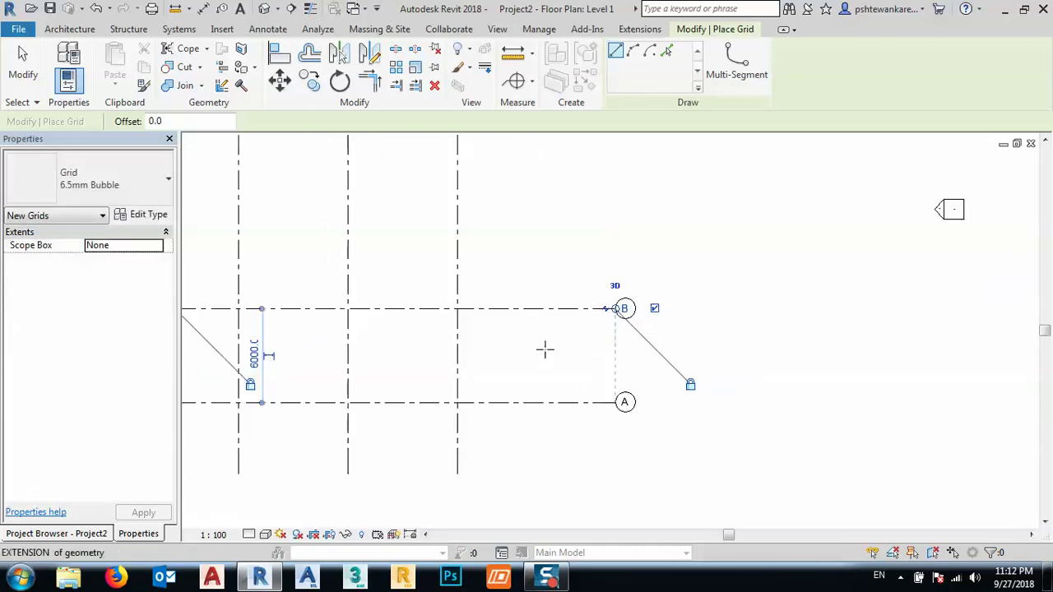
pyautogui.scroll(-1, 403, 275)
# Step: Draw grid C above grid B, aligned with its ends, and finish placing grids
pyautogui.moveTo(395, 282); pyautogui.dragTo(367, 352, button='middle')
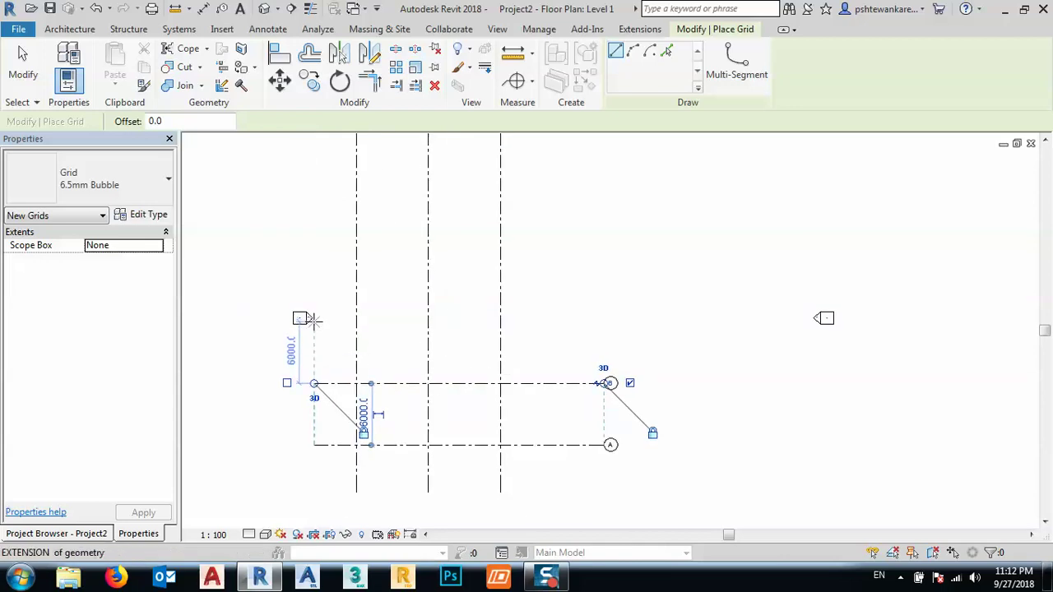
pyautogui.click(314, 319)
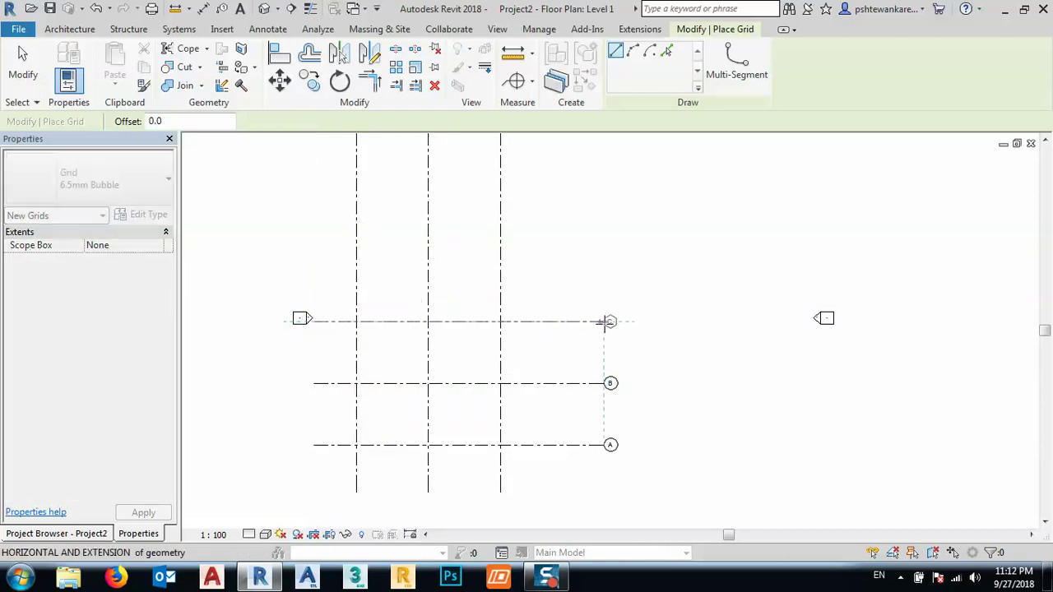
pyautogui.click(611, 322)
pyautogui.scroll(3, 599, 321)
pyautogui.scroll(2, 591, 324)
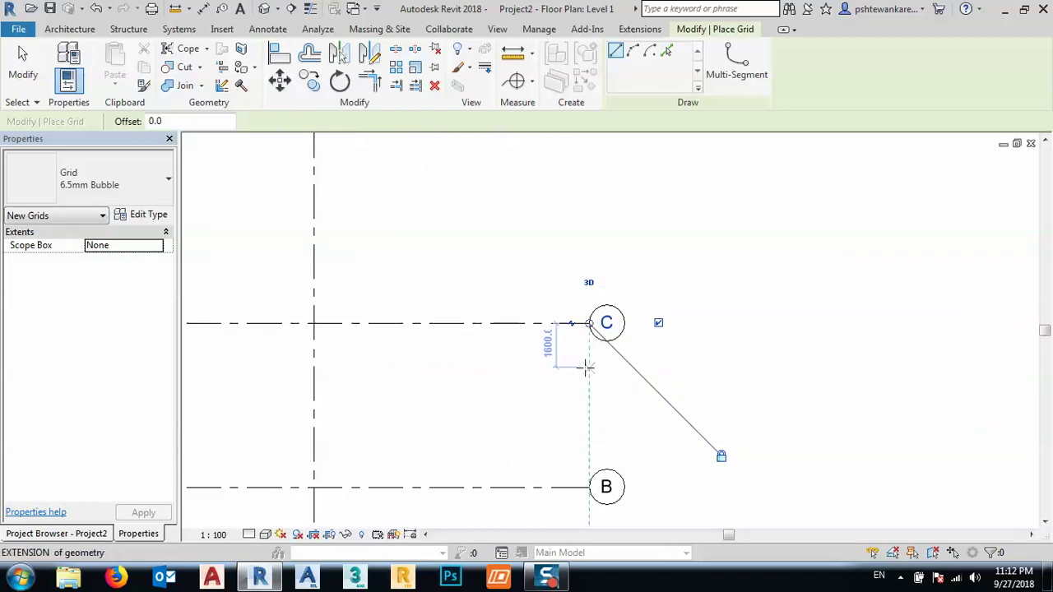
pyautogui.press('Escape')
pyautogui.scroll(-5, 592, 395)
pyautogui.press('Escape')
# Step: Drag the top ends of vertical grids 2, 3 and 4 down toward grid C
pyautogui.moveTo(508, 387); pyautogui.dragTo(532, 379, button='middle')
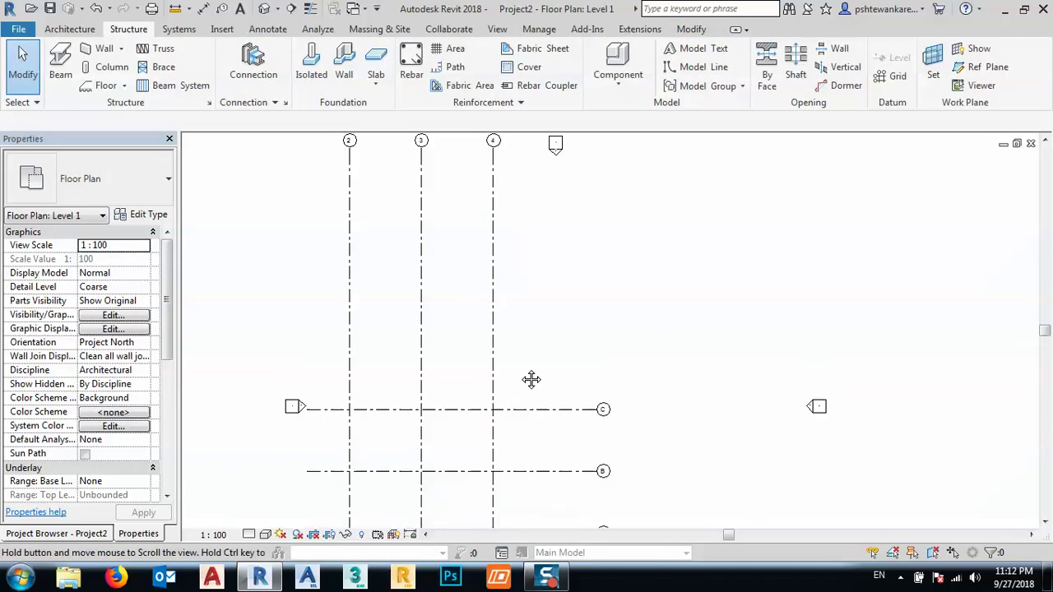
pyautogui.scroll(-2, 520, 376)
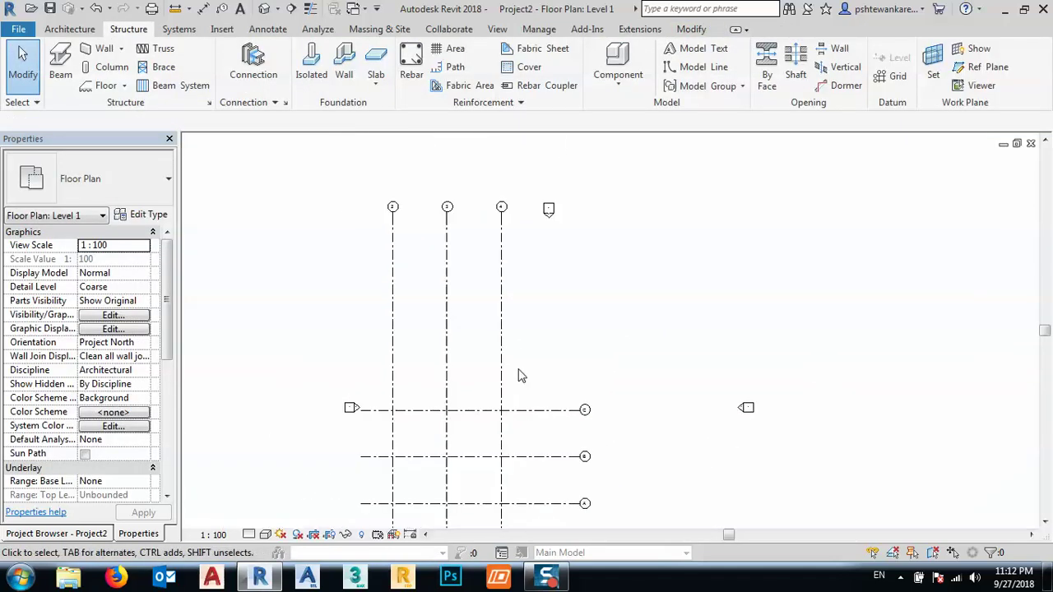
pyautogui.click(447, 277)
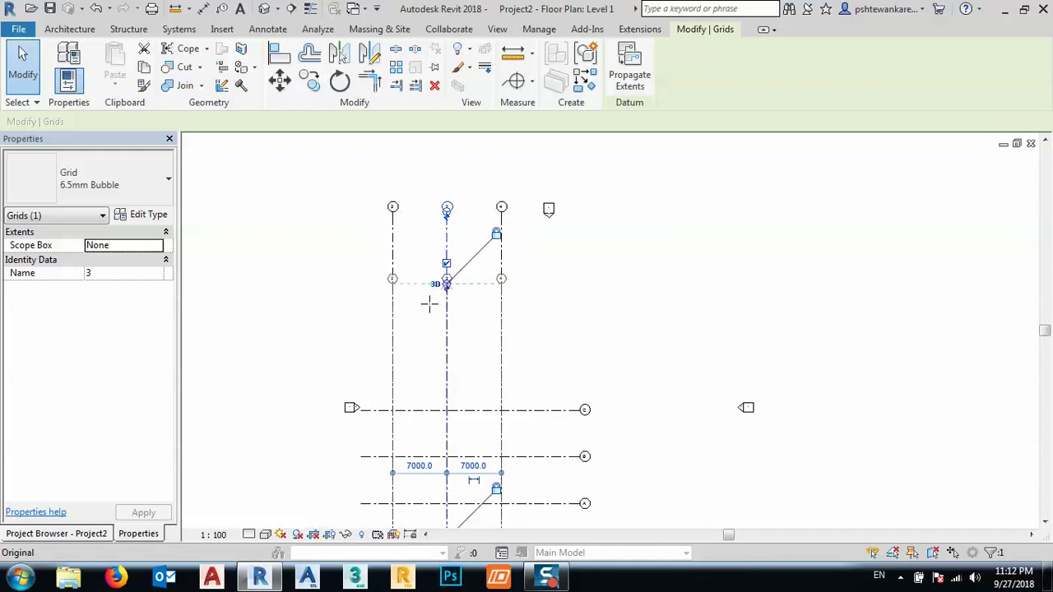
pyautogui.moveTo(442, 232); pyautogui.dragTo(430, 372)
# Step: Pull grid C's right end in and lower the vertical grid tops further
pyautogui.click(519, 421)
pyautogui.moveTo(519, 422); pyautogui.dragTo(554, 287, button='middle')
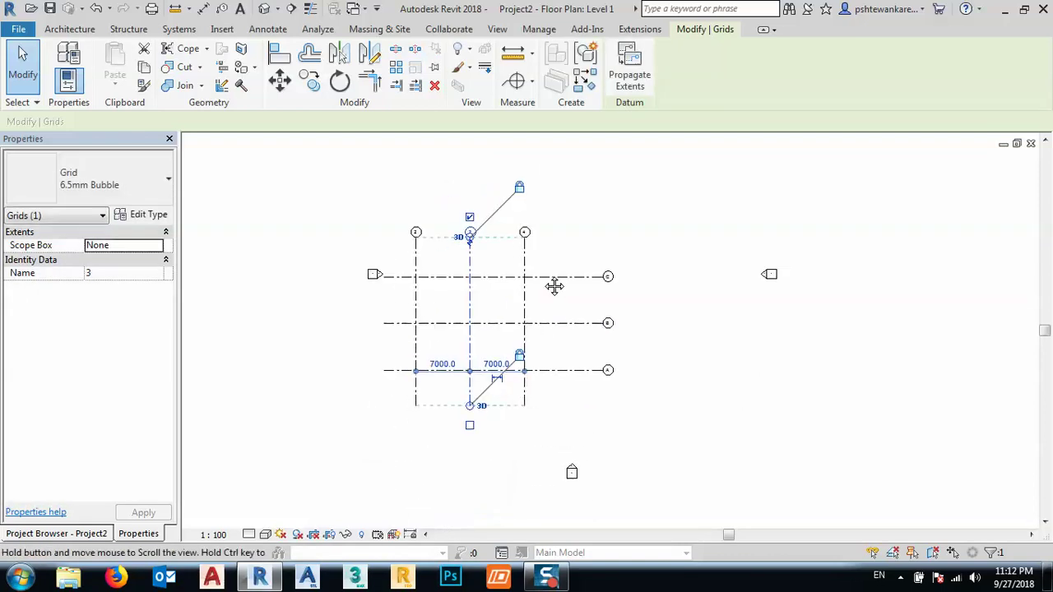
pyautogui.moveTo(603, 288); pyautogui.dragTo(559, 288)
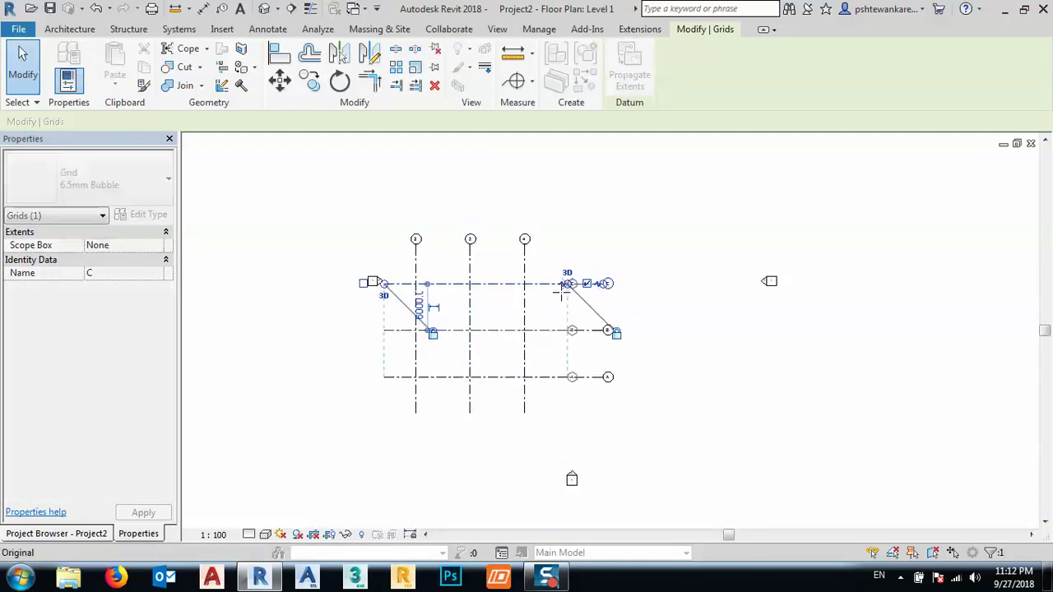
pyautogui.scroll(2, 460, 214)
pyautogui.click(476, 287)
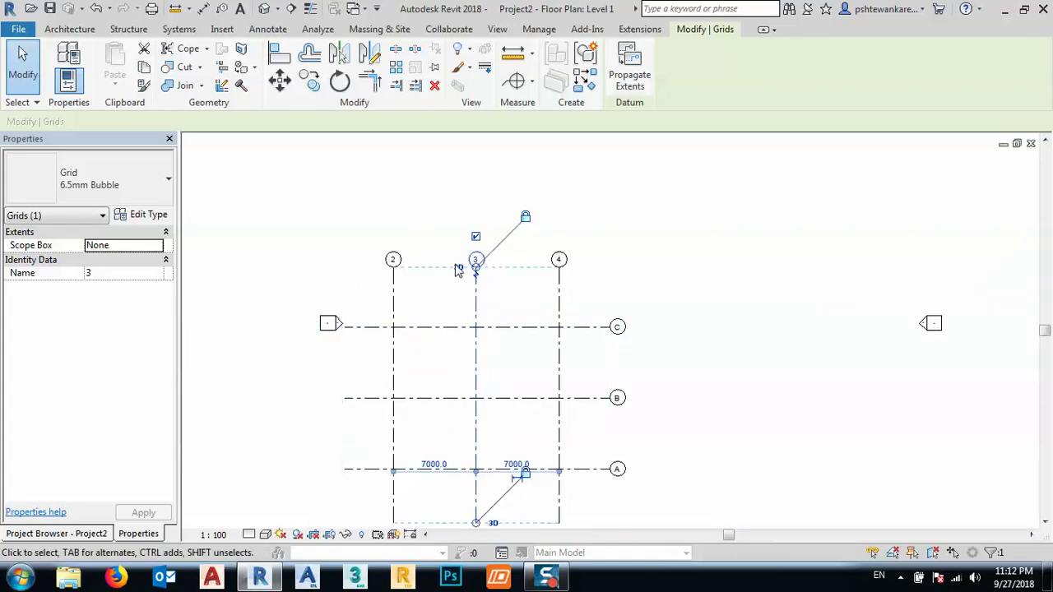
pyautogui.moveTo(475, 268); pyautogui.dragTo(476, 289)
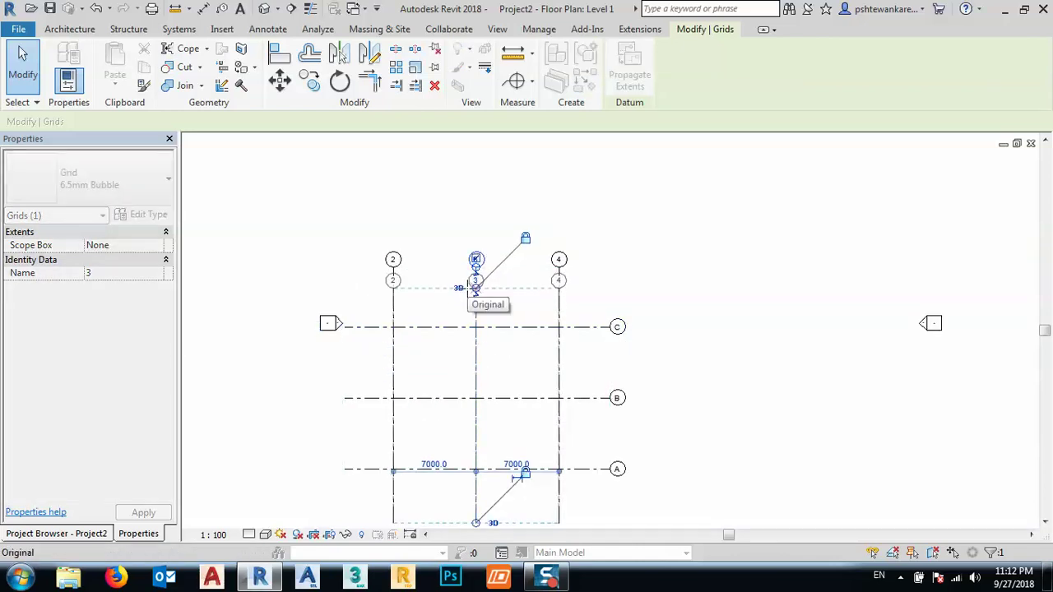
# Step: Edit the vertical grid bubbles so they read 1, 2 and 3 left to right
pyautogui.scroll(2, 394, 288)
pyautogui.doubleClick(395, 275)
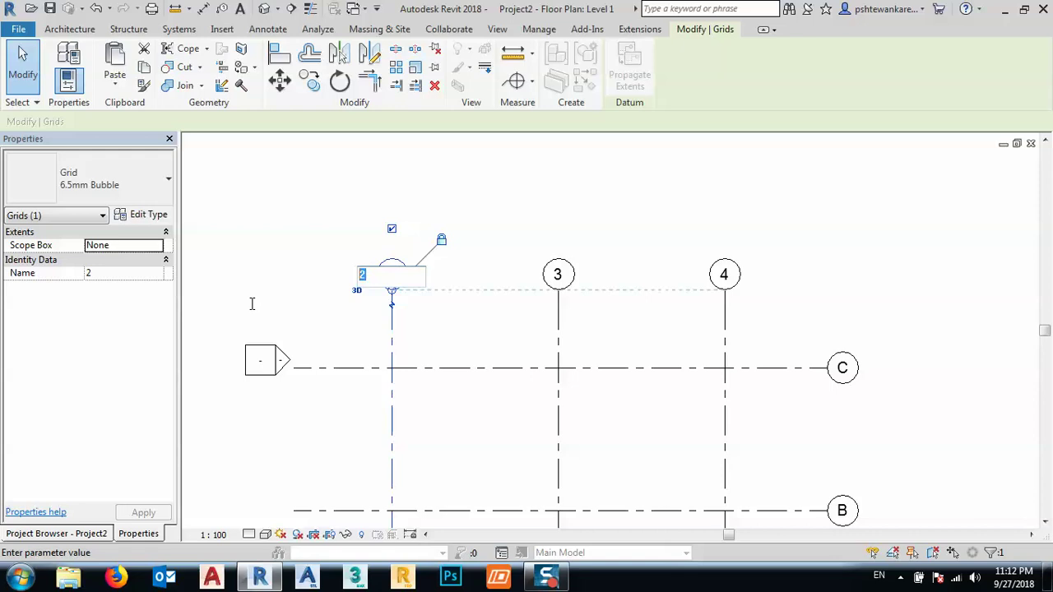
pyautogui.write('1')
pyautogui.click(573, 276)
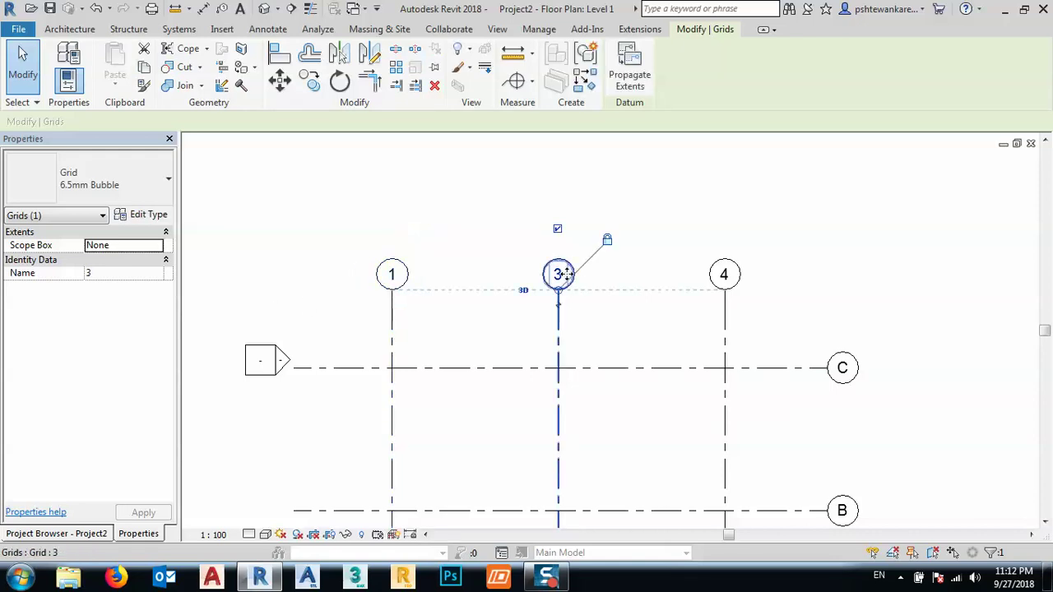
pyautogui.click(559, 274)
pyautogui.write('2')
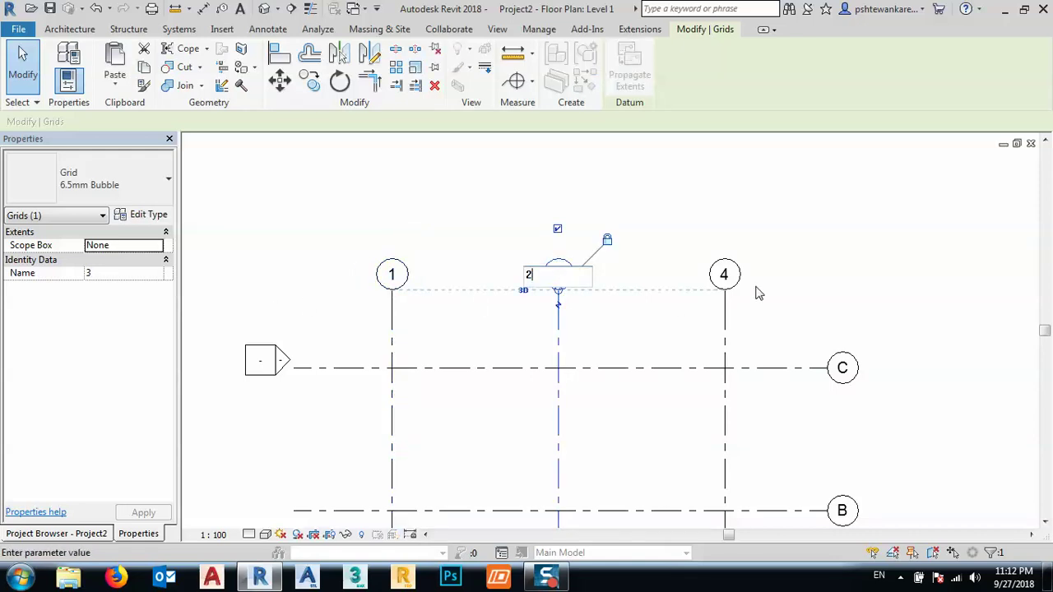
pyautogui.press('Return')
pyautogui.doubleClick(728, 278)
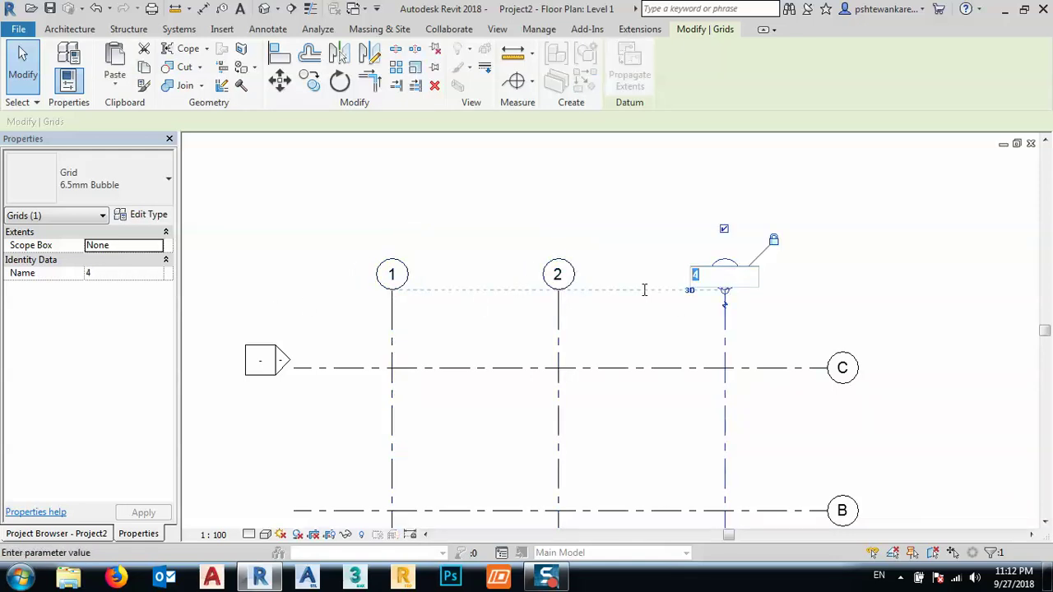
pyautogui.write('3')
pyautogui.press('Return')
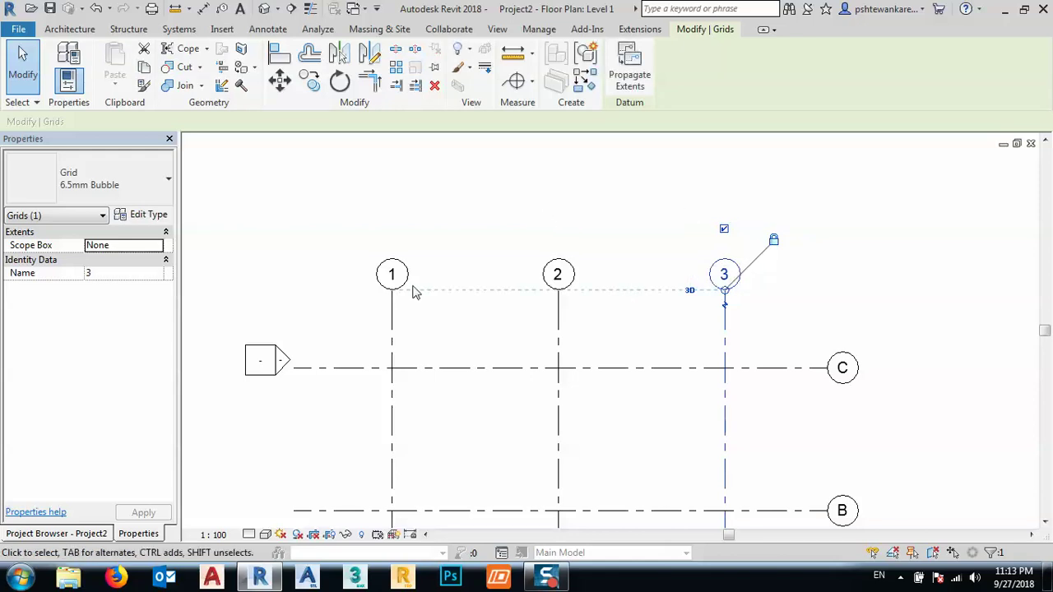
pyautogui.moveTo(416, 294); pyautogui.dragTo(389, 230, button='middle')
# Step: Drag grids 1–3's bottom ends up near grid A and pull grid A's left end toward grid 1
pyautogui.scroll(-2, 584, 271)
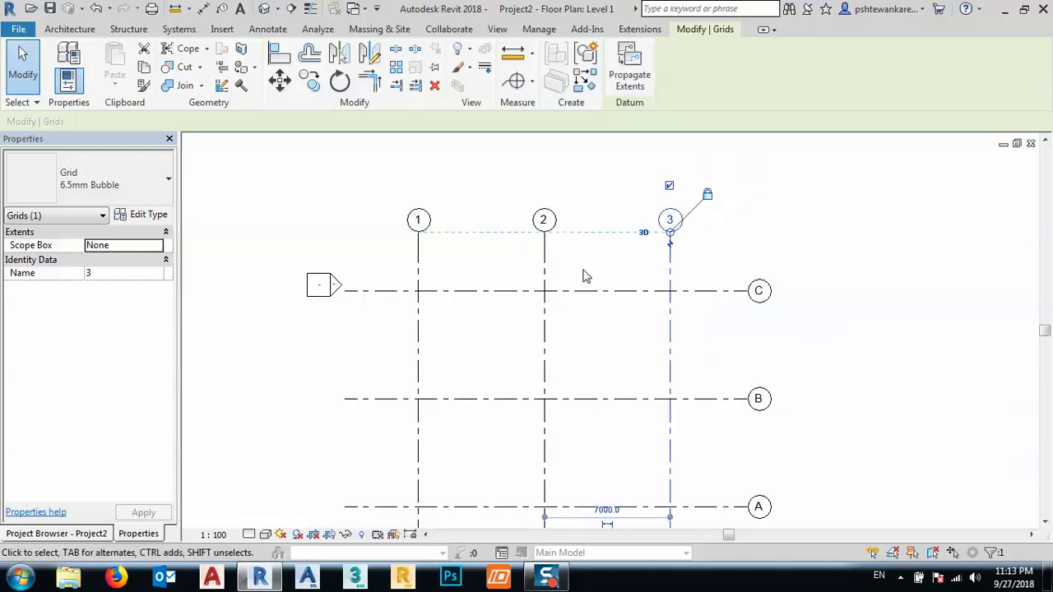
pyautogui.moveTo(584, 276); pyautogui.dragTo(536, 202, button='middle')
pyautogui.moveTo(498, 343); pyautogui.dragTo(506, 351, button='middle')
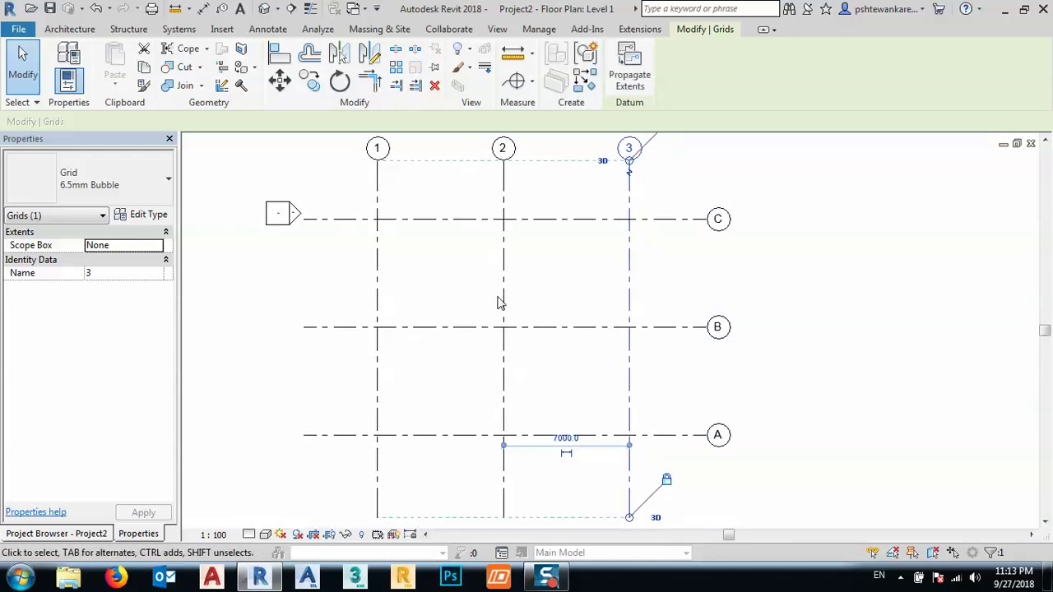
pyautogui.scroll(-1, 491, 289)
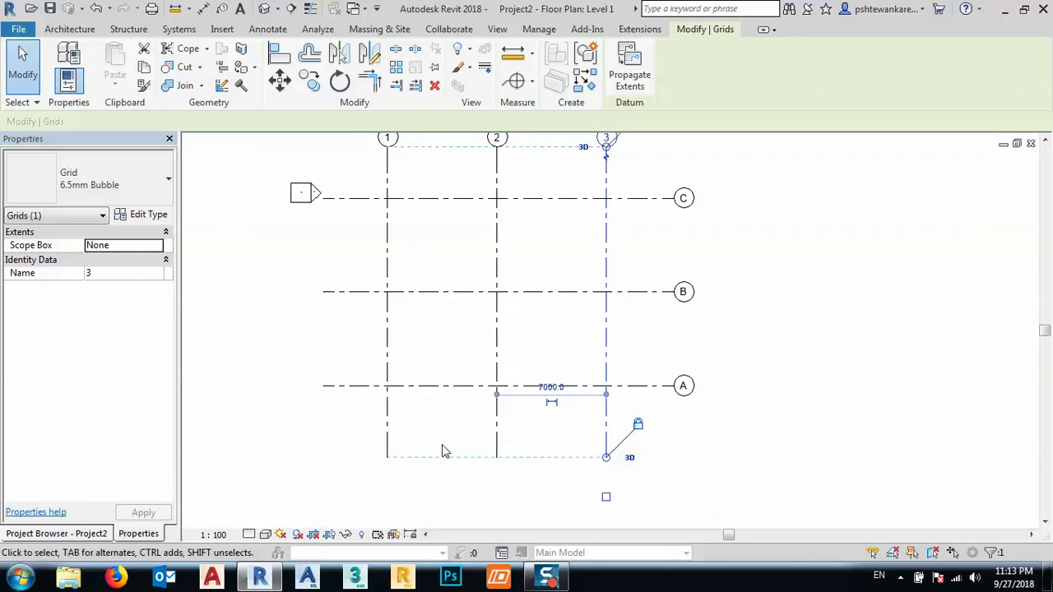
pyautogui.click(483, 469)
pyautogui.click(496, 453)
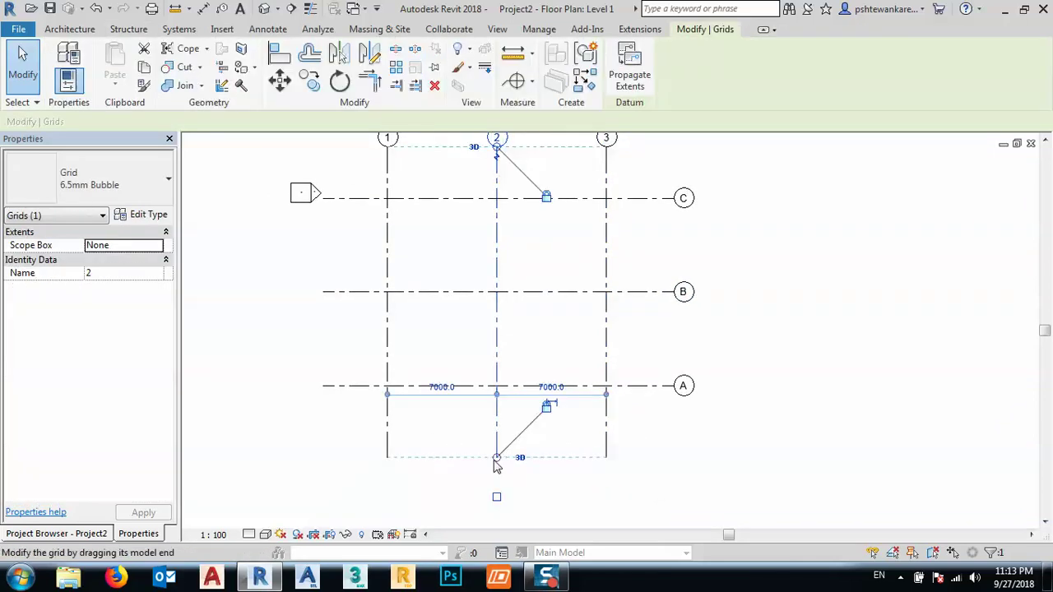
pyautogui.moveTo(496, 461); pyautogui.dragTo(496, 435)
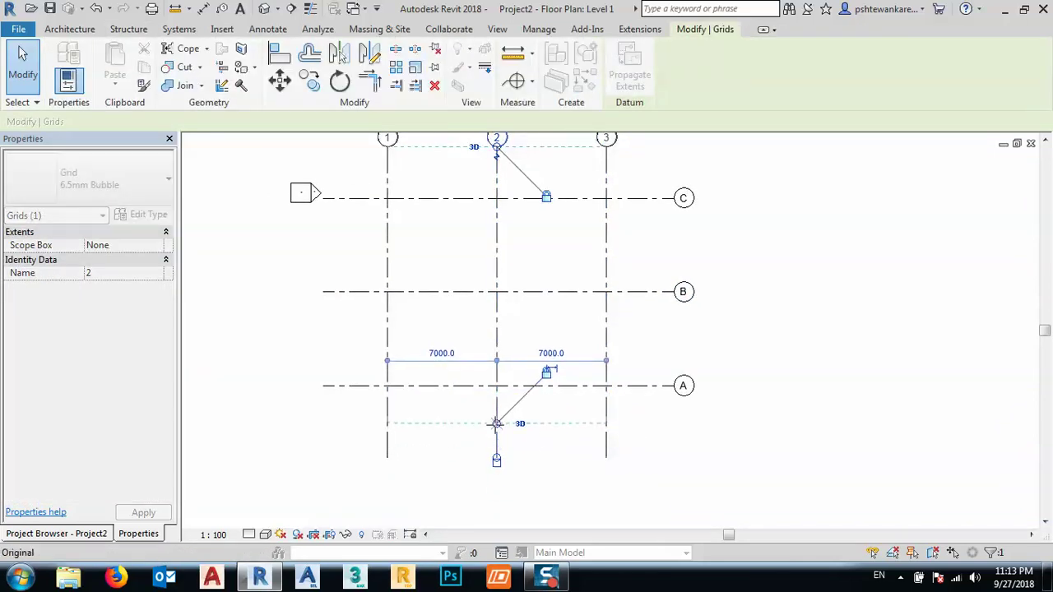
pyautogui.click(352, 385)
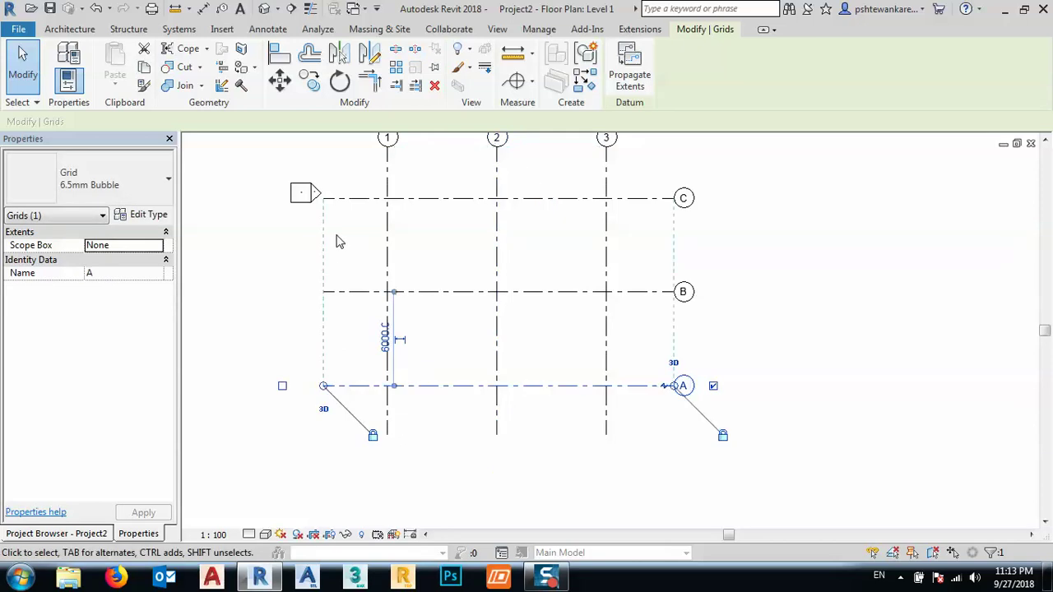
pyautogui.moveTo(327, 400); pyautogui.dragTo(355, 401)
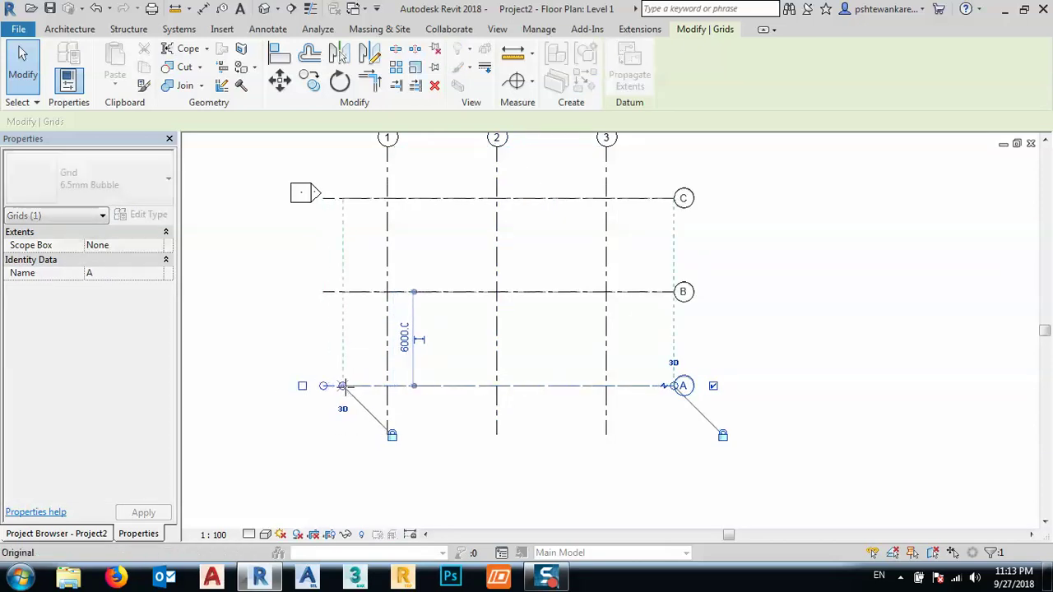
# Step: Start the Structural Column tool and review its type list, showing only W250 steel shapes
pyautogui.click(441, 450)
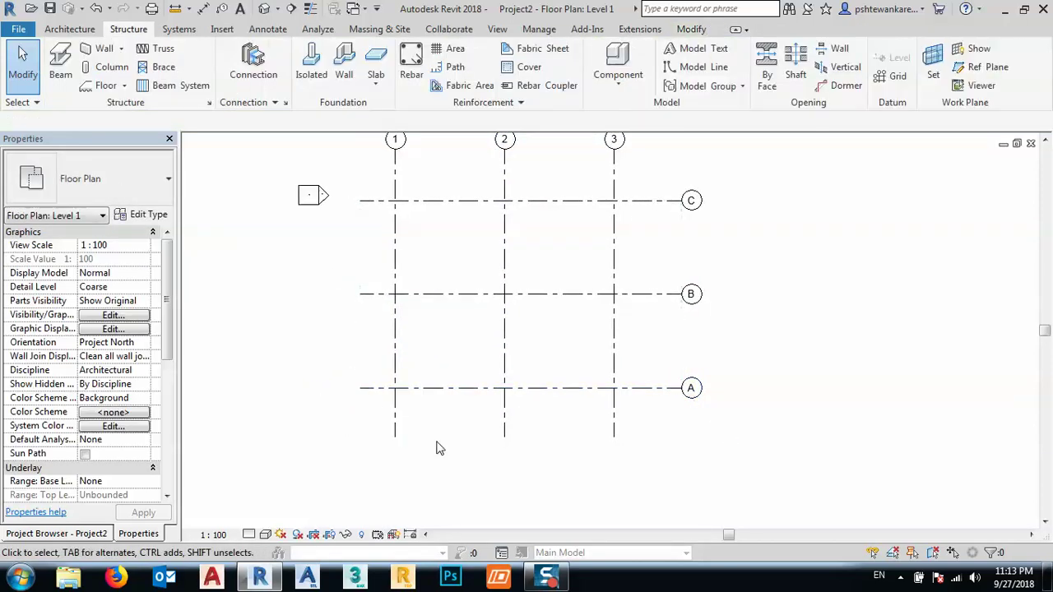
pyautogui.moveTo(447, 388); pyautogui.dragTo(462, 434, button='middle')
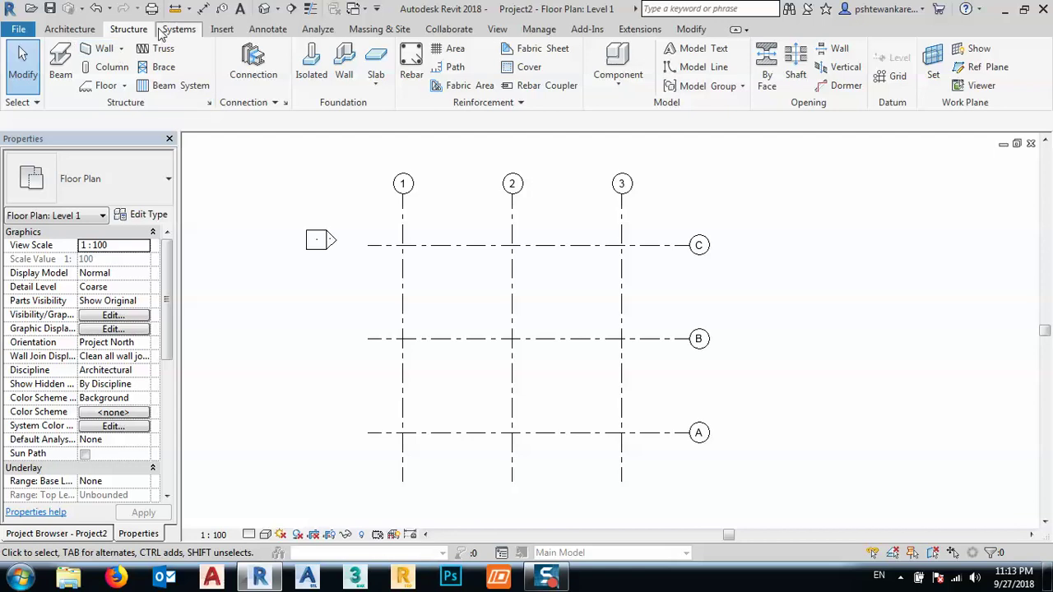
pyautogui.click(110, 66)
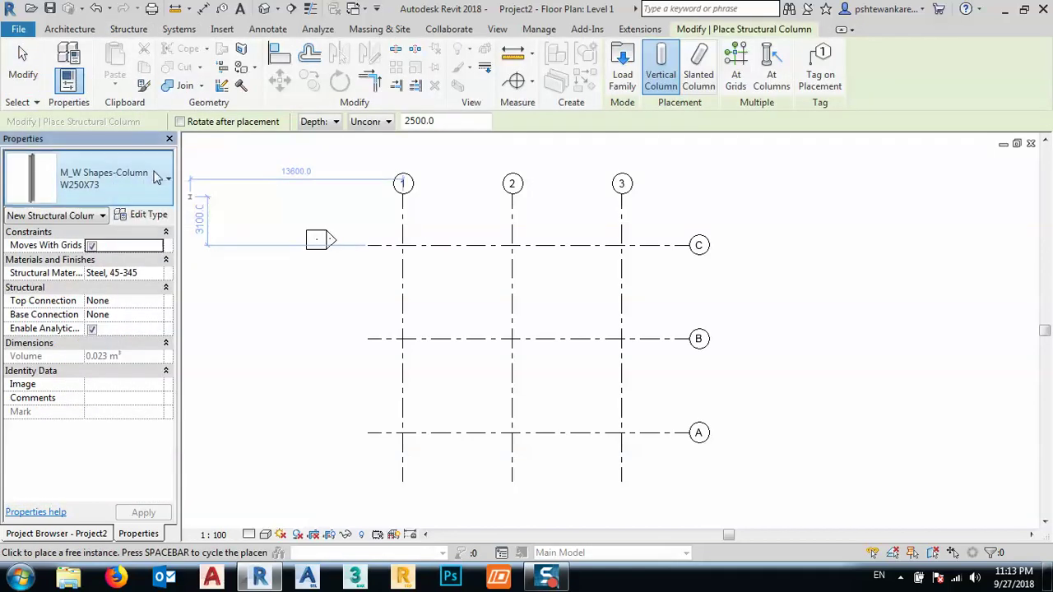
pyautogui.click(116, 175)
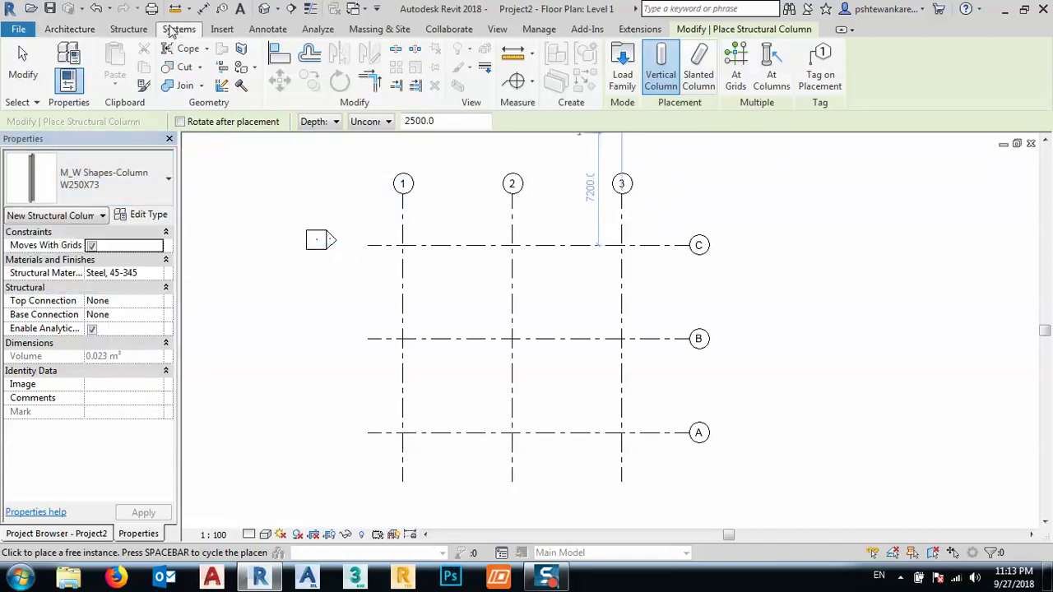
# Step: Search the ribbon tabs for Revit Extensions, ending on Insert, and recheck the column types
pyautogui.click(136, 32)
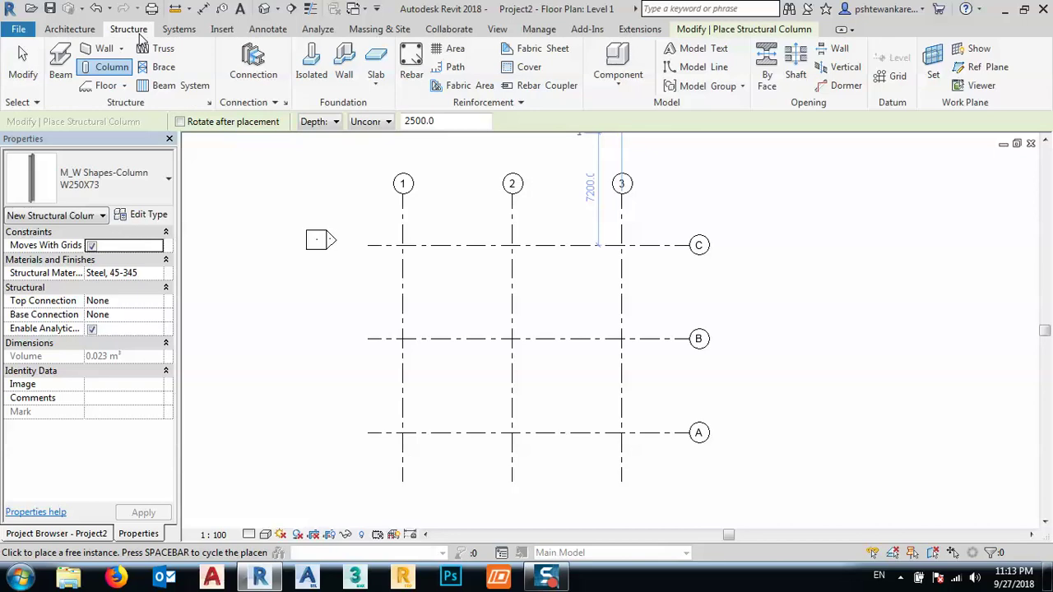
pyautogui.click(515, 30)
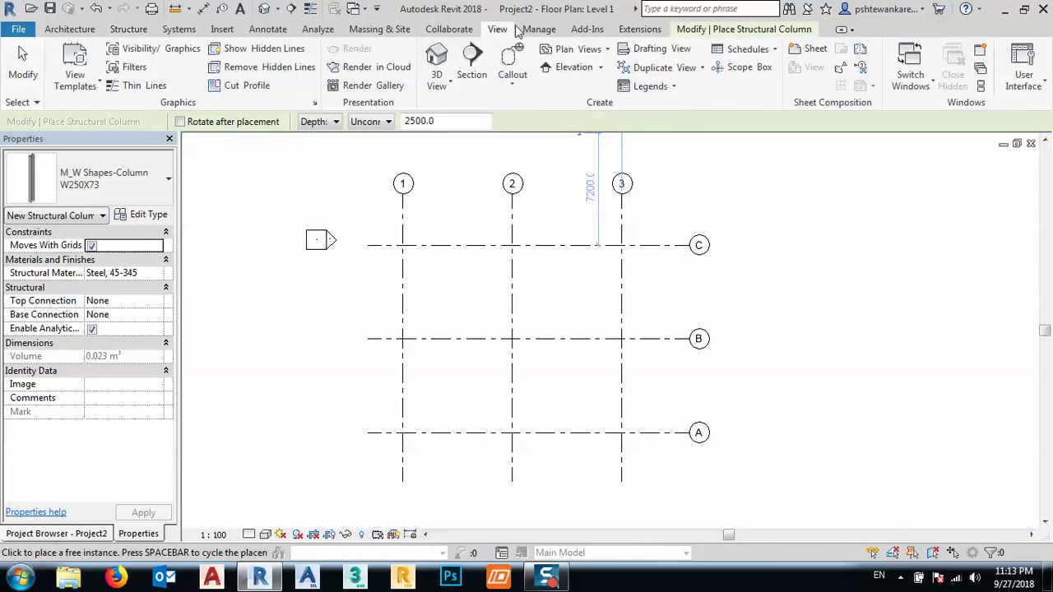
pyautogui.click(523, 31)
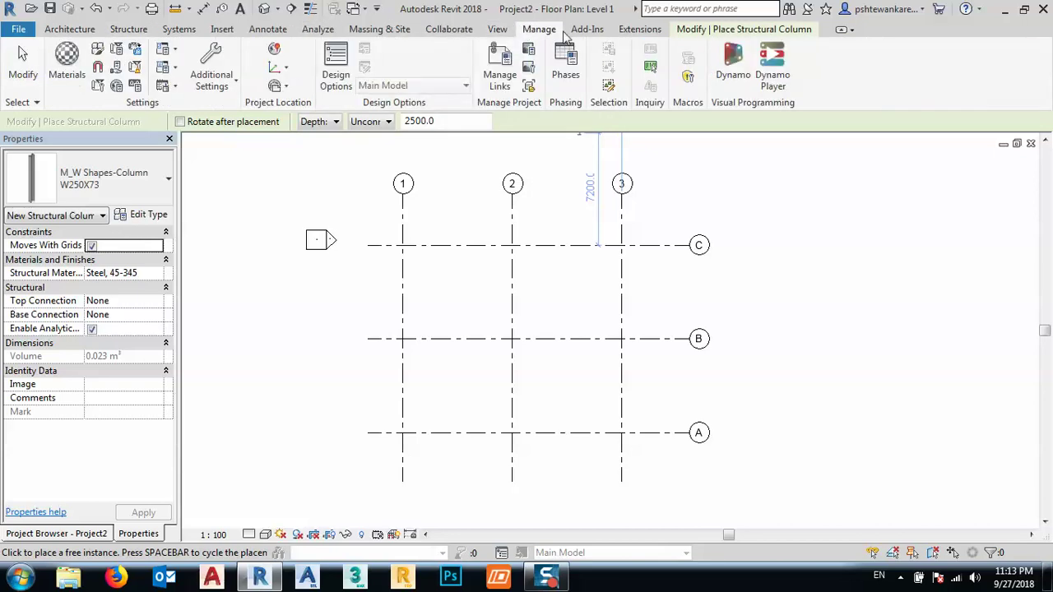
pyautogui.click(682, 30)
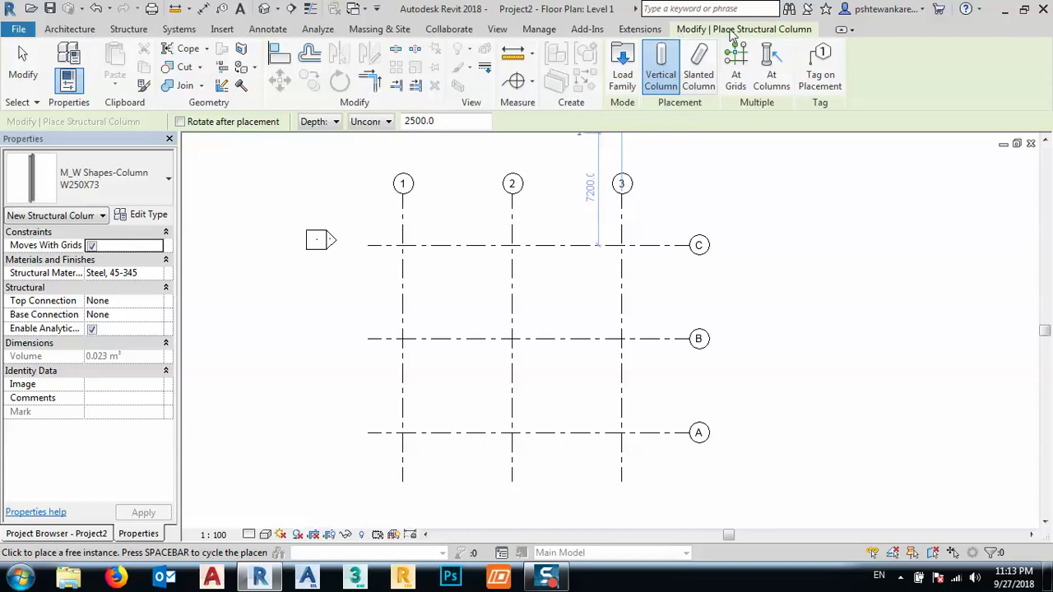
pyautogui.click(640, 31)
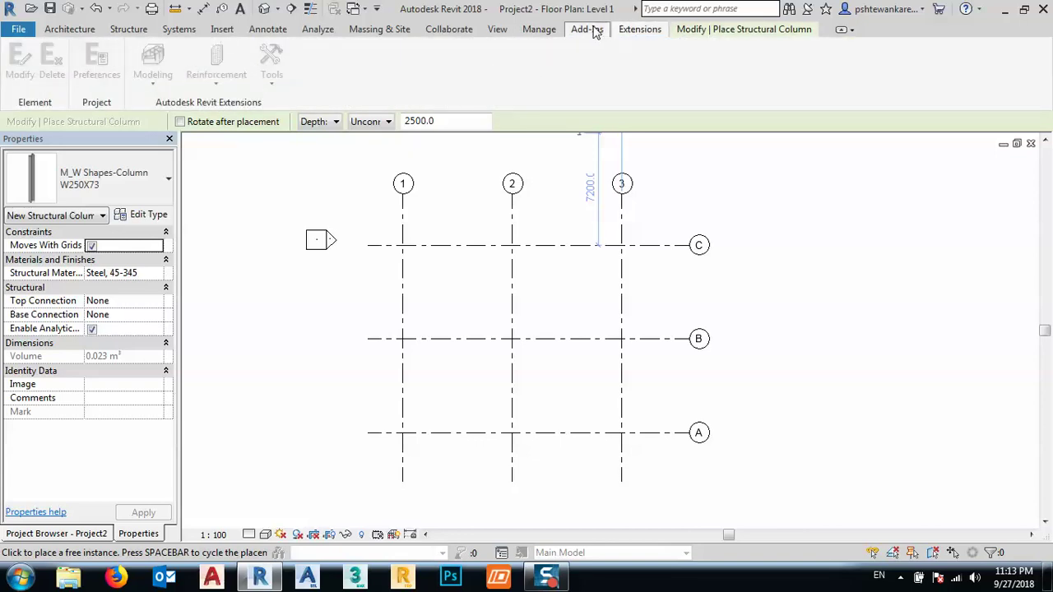
pyautogui.click(592, 31)
pyautogui.click(541, 33)
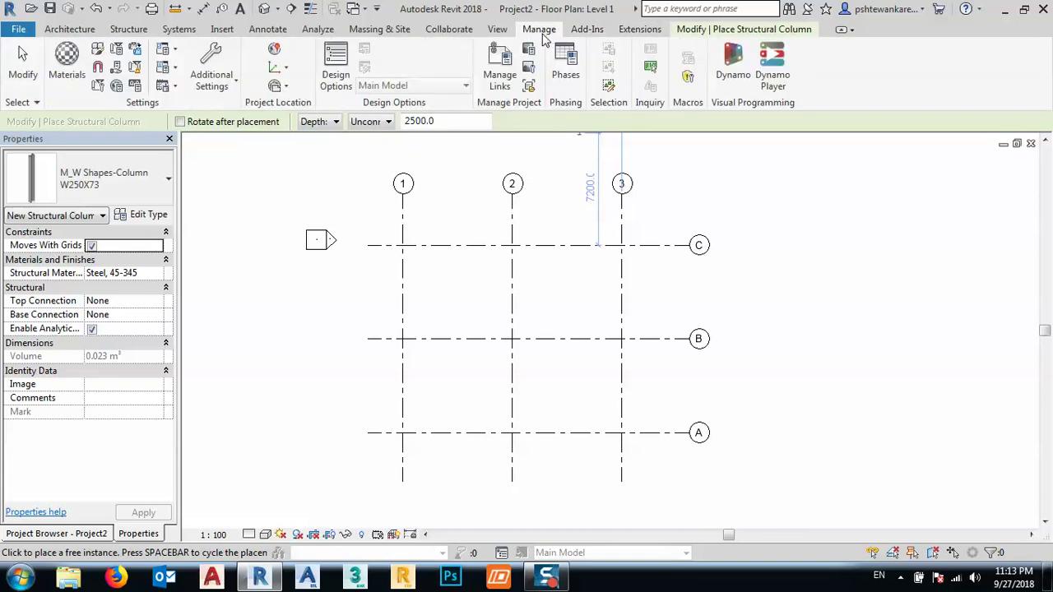
pyautogui.click(500, 32)
pyautogui.click(457, 37)
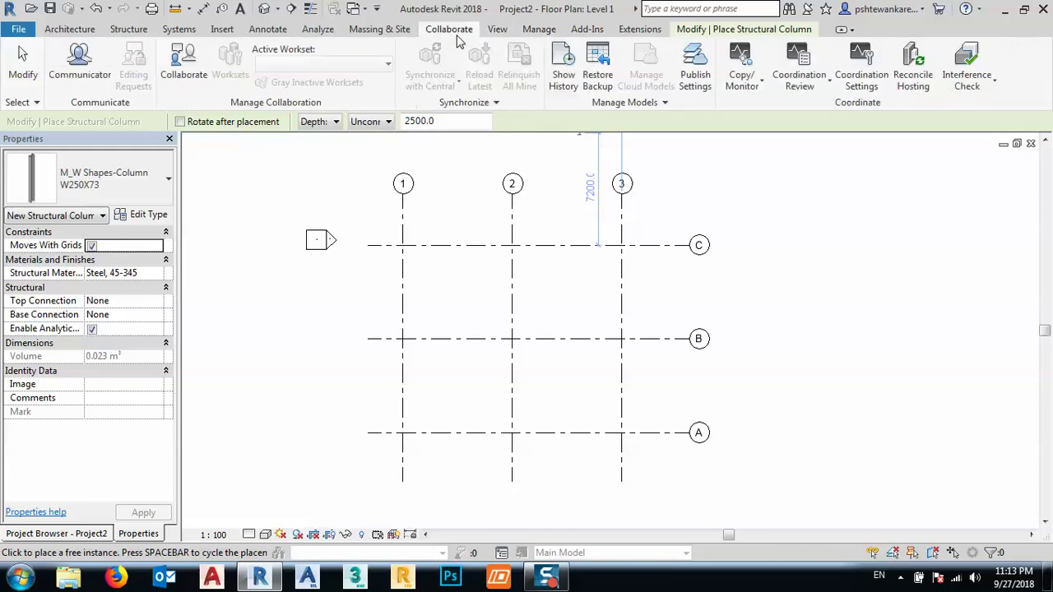
pyautogui.click(379, 31)
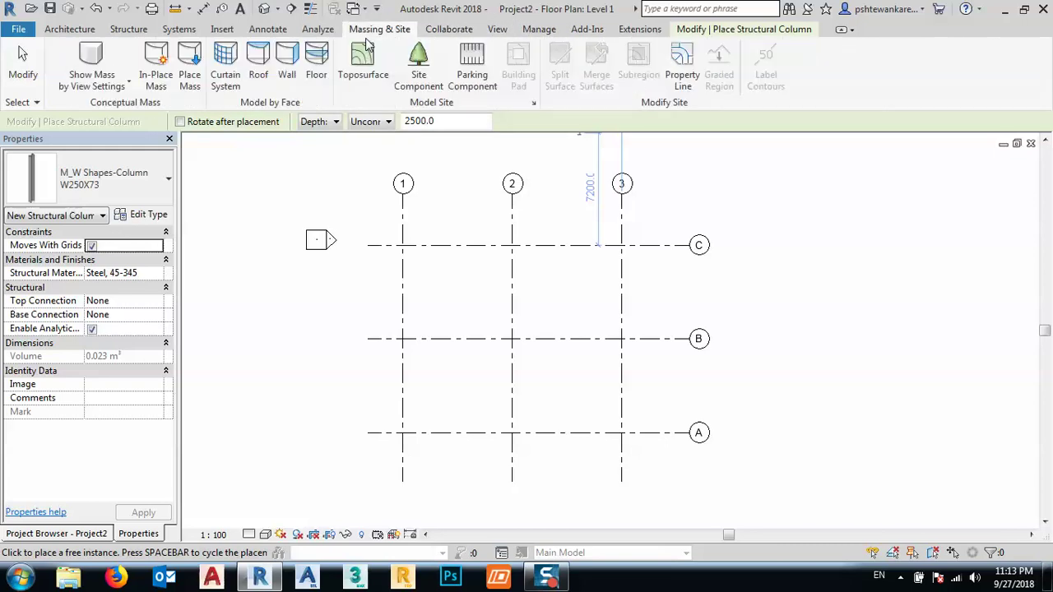
pyautogui.click(319, 35)
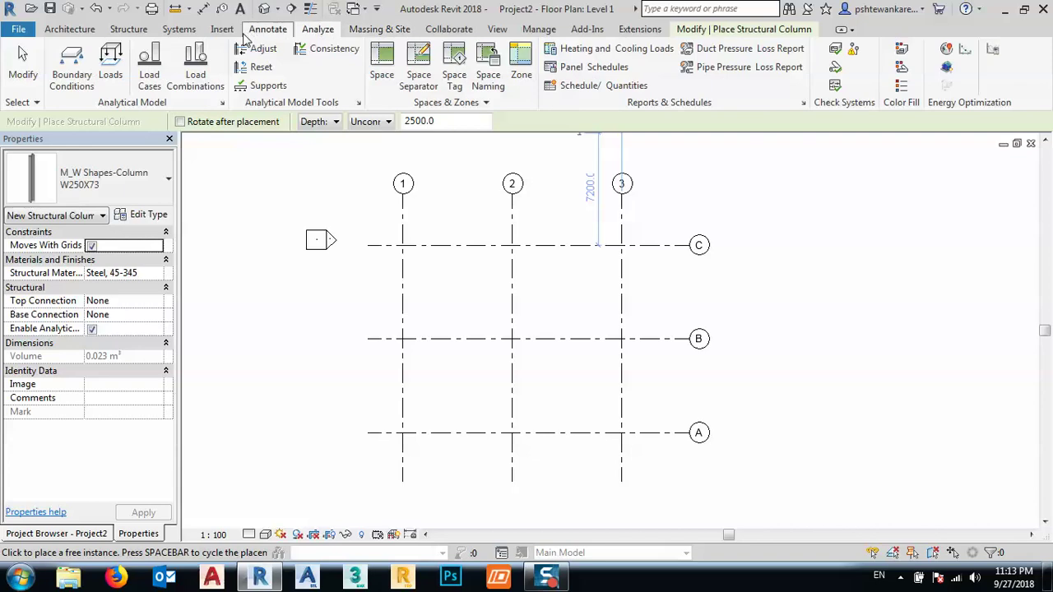
pyautogui.click(223, 35)
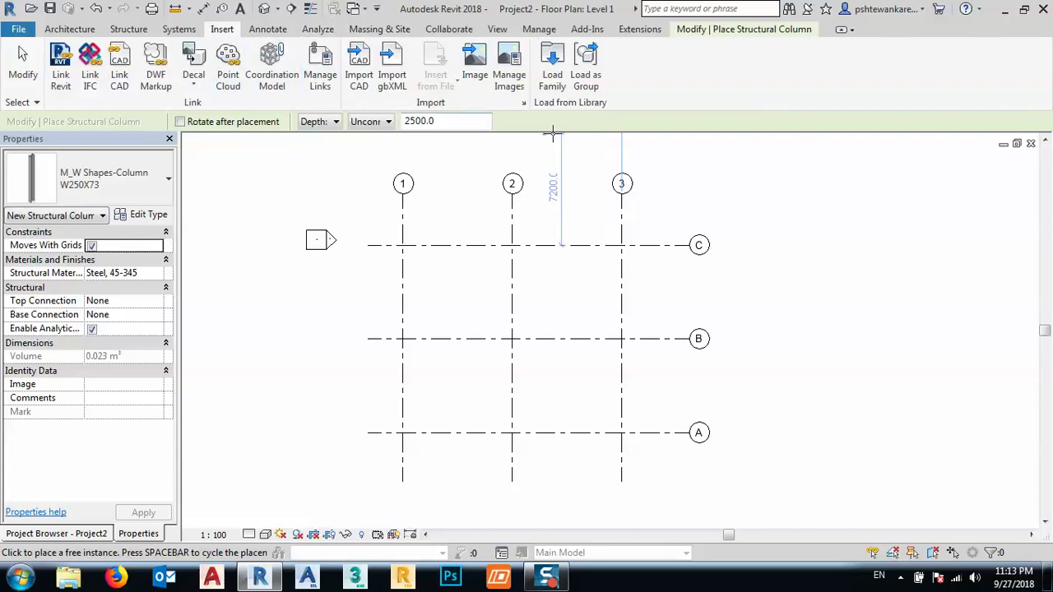
pyautogui.click(166, 182)
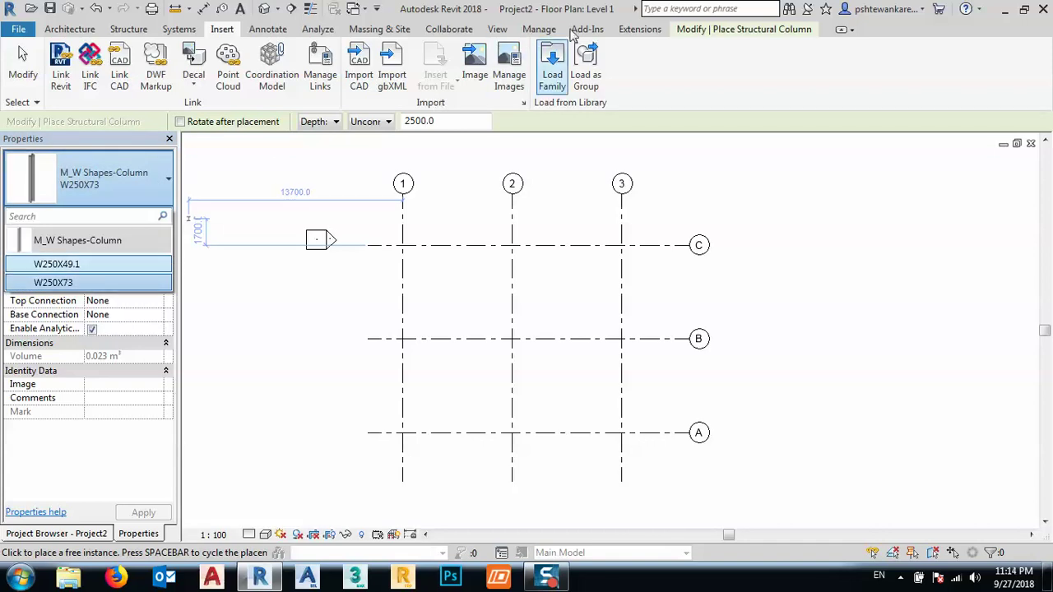
# Step: Open Load Family and browse Libraries to the UK Structural Columns folder
pyautogui.click(550, 66)
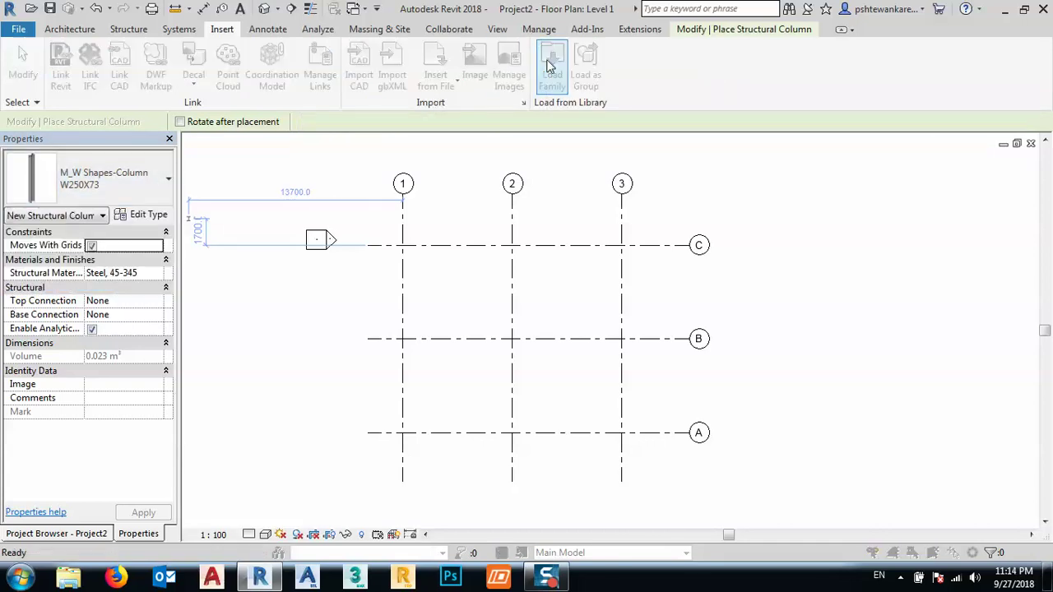
pyautogui.moveTo(454, 86); pyautogui.dragTo(403, 96)
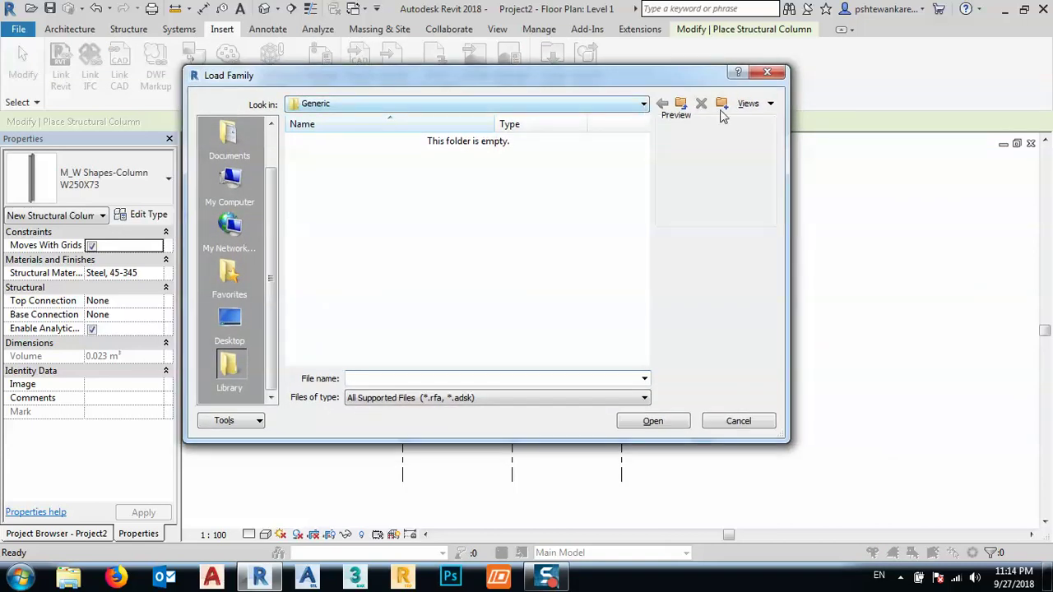
pyautogui.click(680, 105)
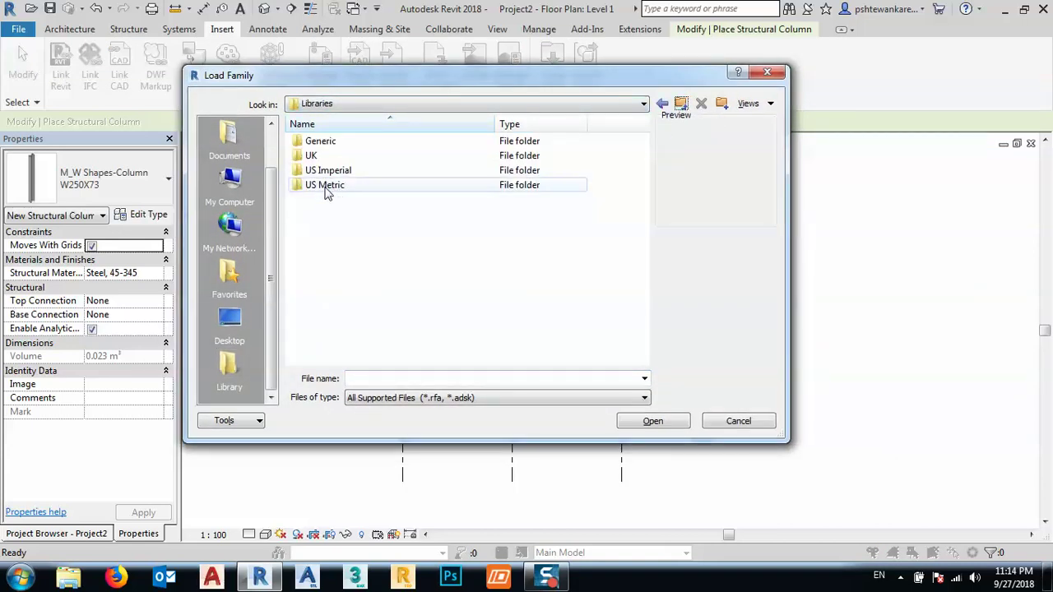
pyautogui.doubleClick(320, 157)
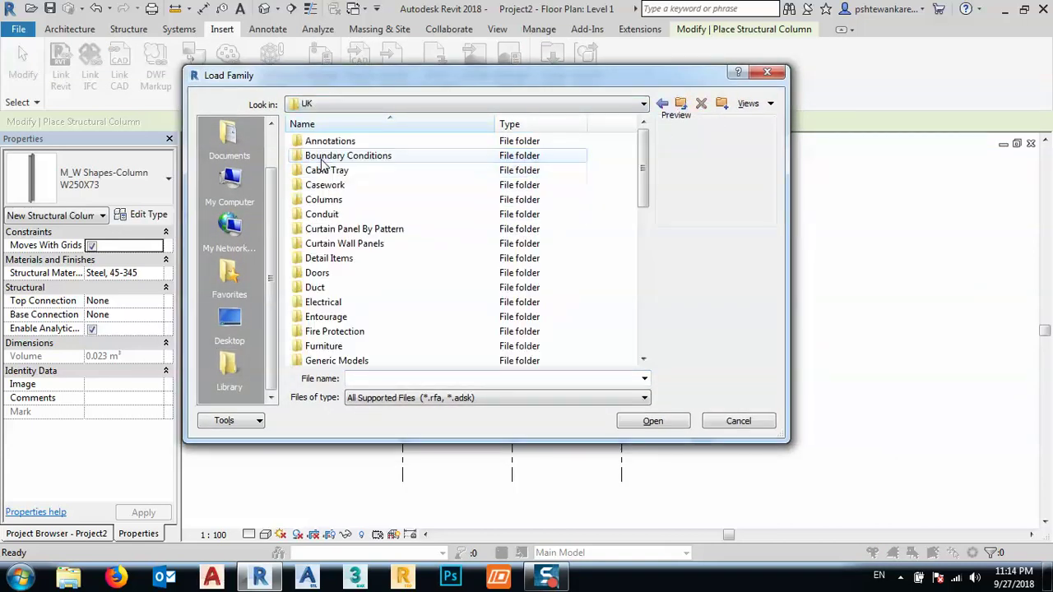
pyautogui.scroll(-1, 395, 292)
pyautogui.scroll(-1, 407, 288)
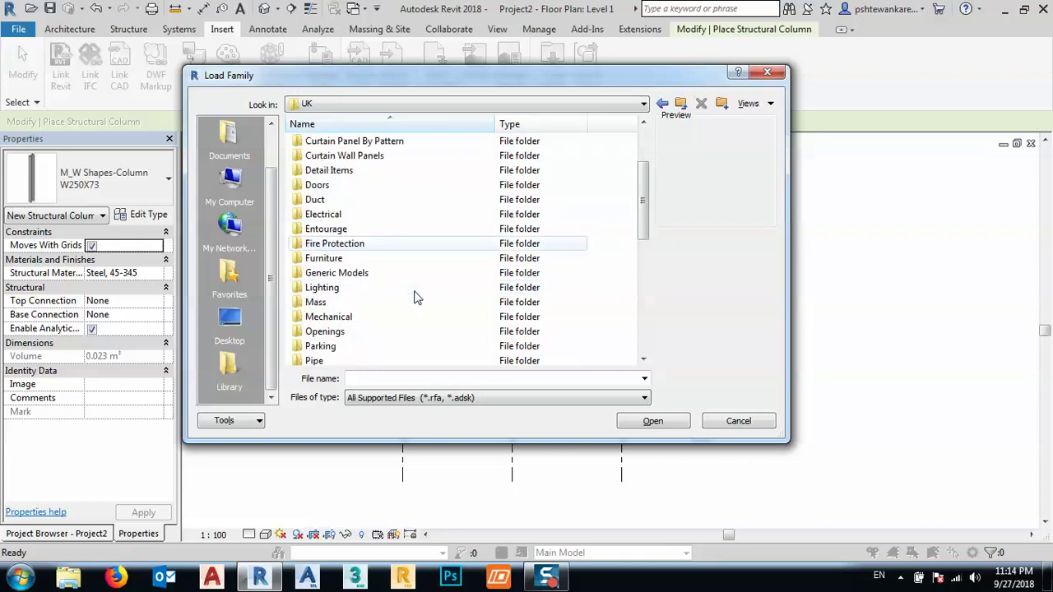
pyautogui.scroll(-1, 415, 297)
pyautogui.scroll(-2, 416, 299)
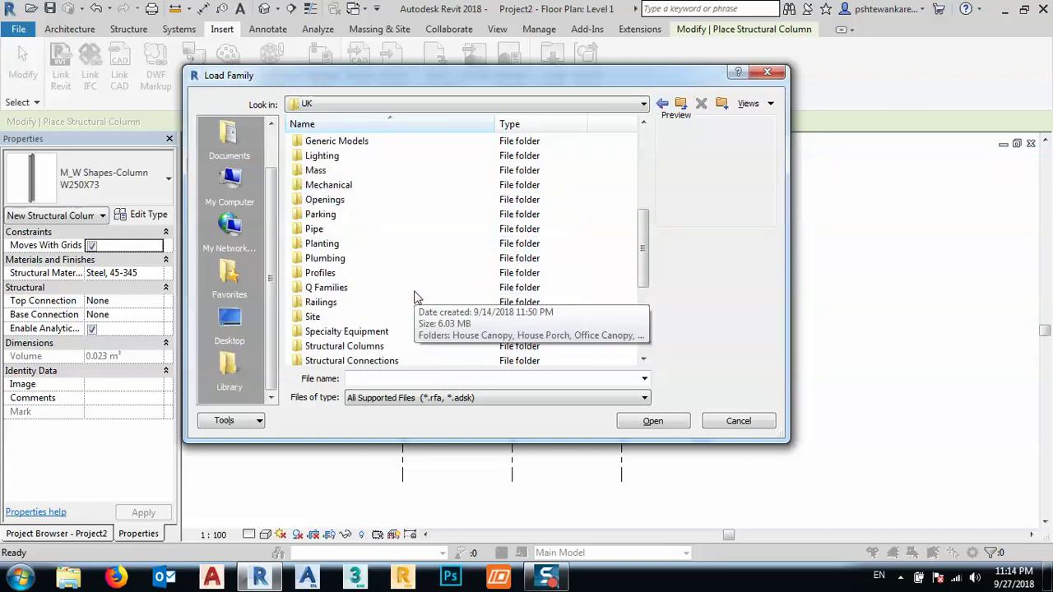
pyautogui.doubleClick(341, 346)
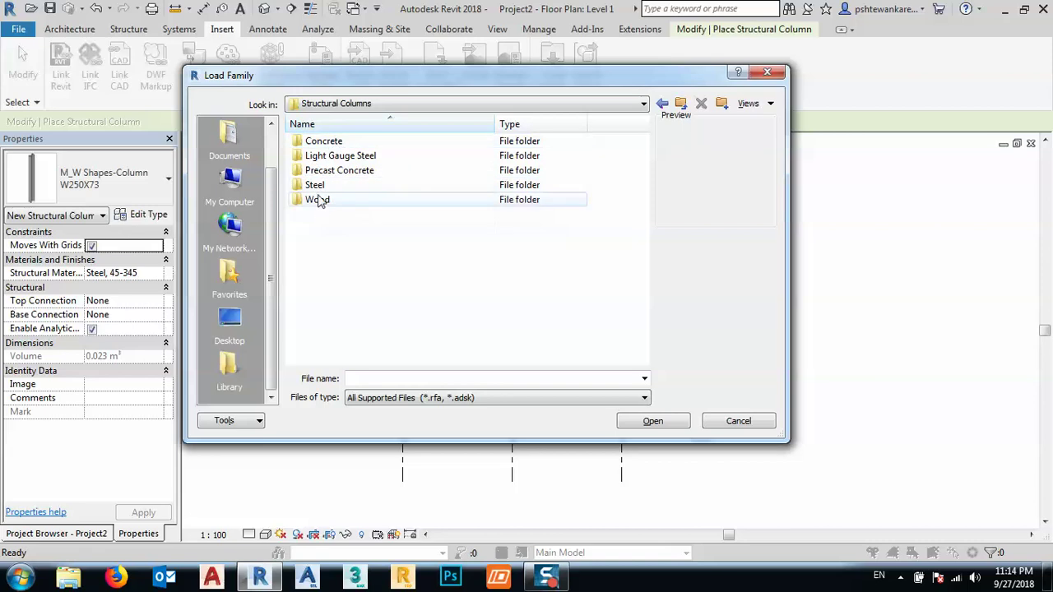
# Step: Open the Concrete folder and preview each of its six column families
pyautogui.doubleClick(316, 144)
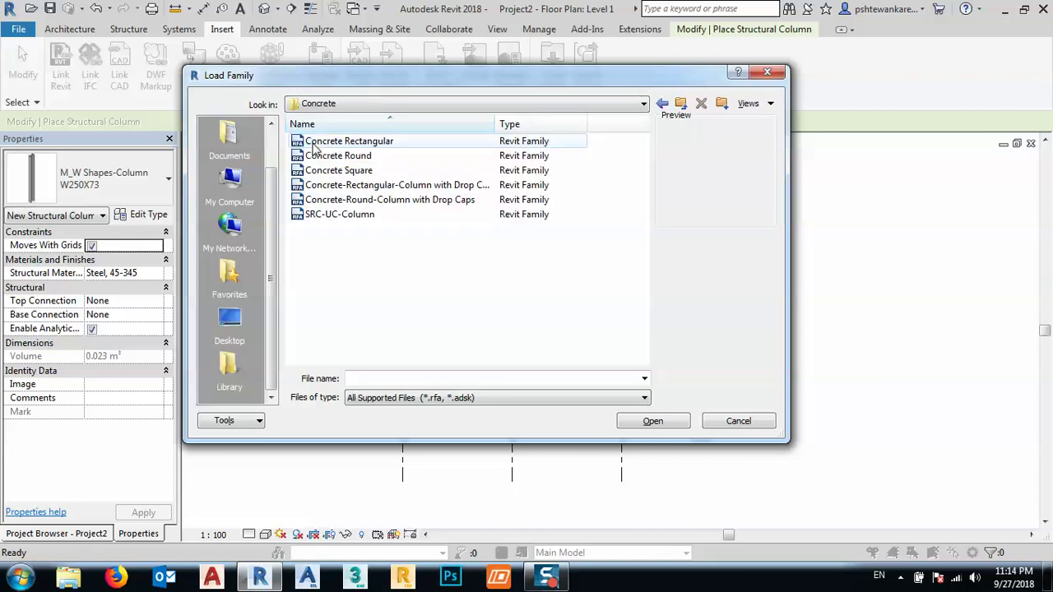
pyautogui.click(346, 142)
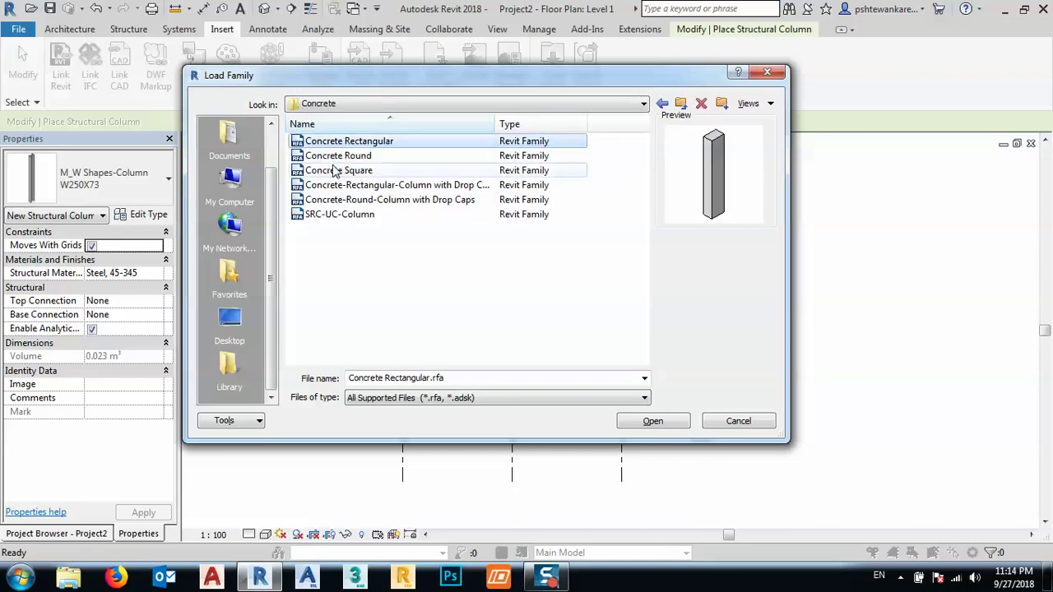
pyautogui.click(334, 170)
pyautogui.click(332, 200)
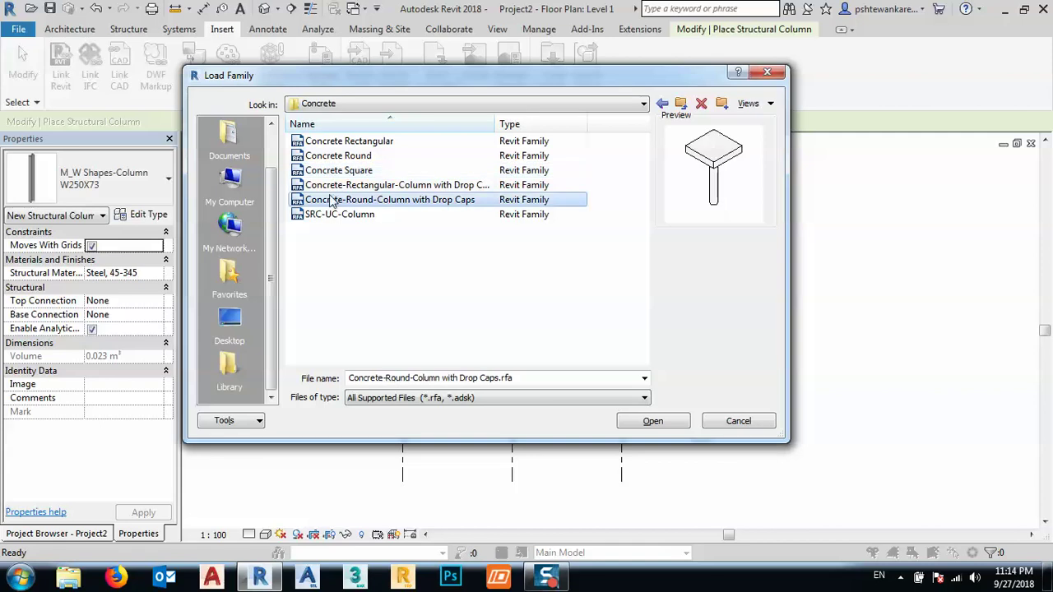
pyautogui.click(395, 186)
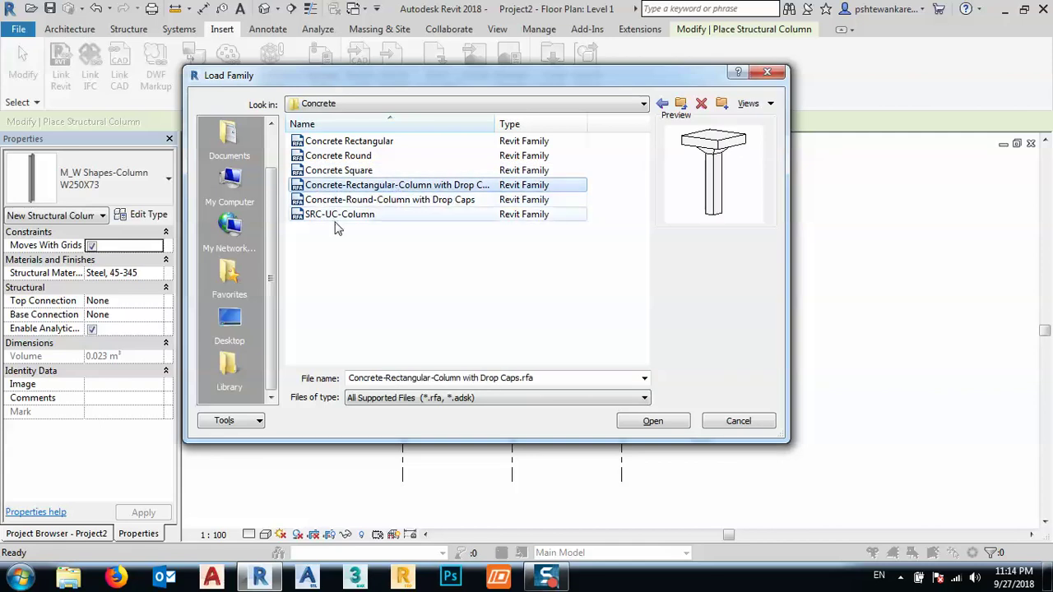
pyautogui.click(332, 216)
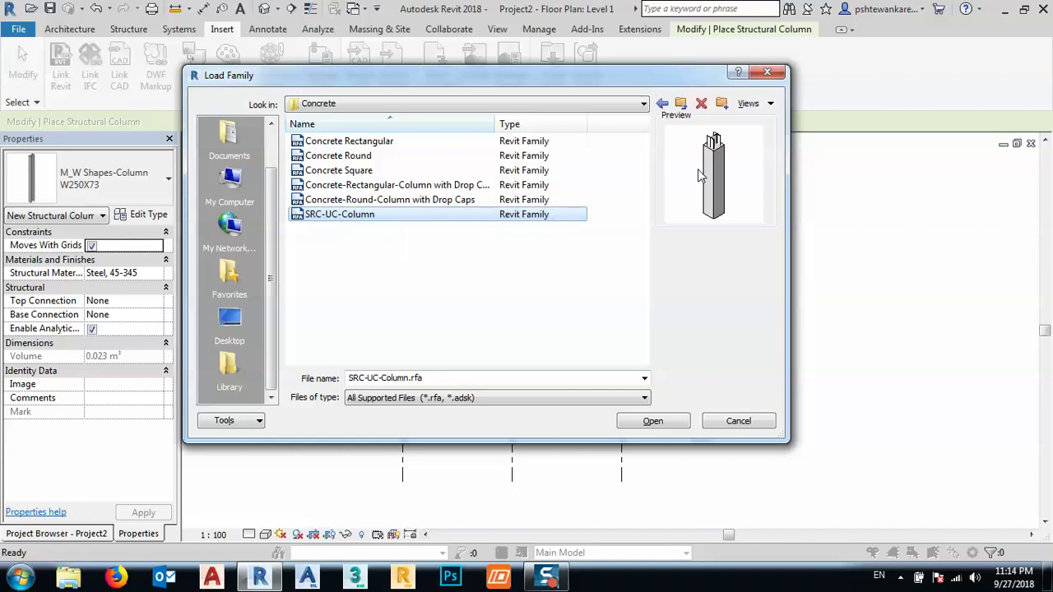
# Step: Select all six concrete column families and load them with their default types
pyautogui.click(334, 146)
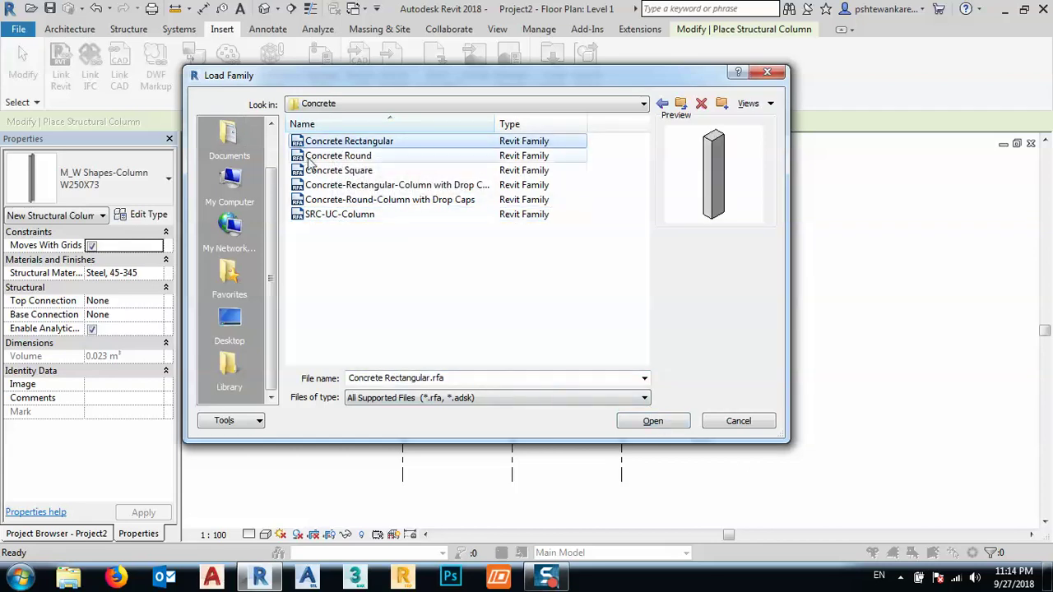
pyautogui.keyDown('shift'); pyautogui.click(325, 215); pyautogui.keyUp('shift')
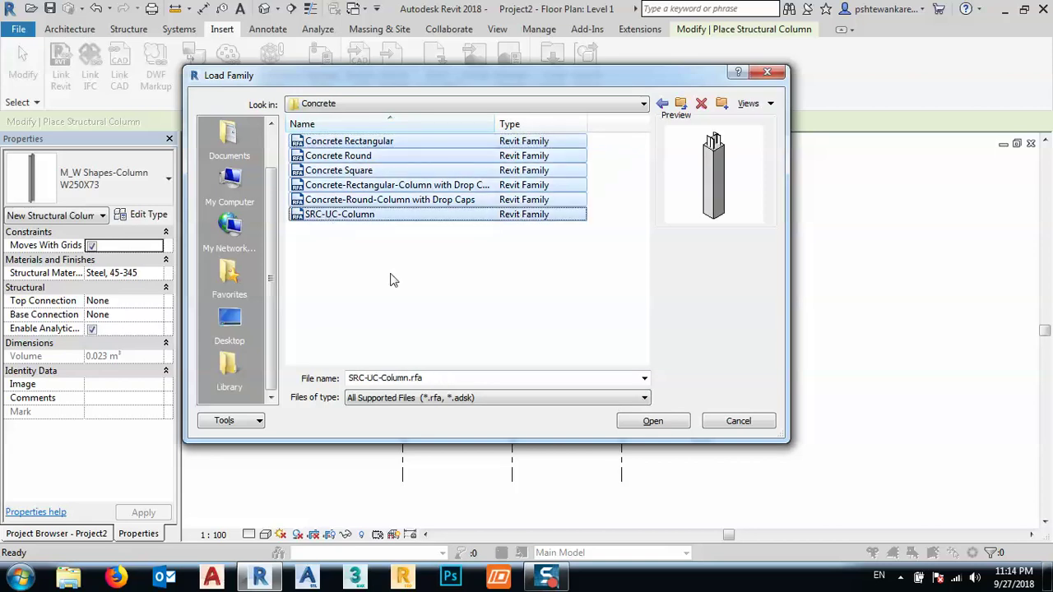
pyautogui.click(641, 422)
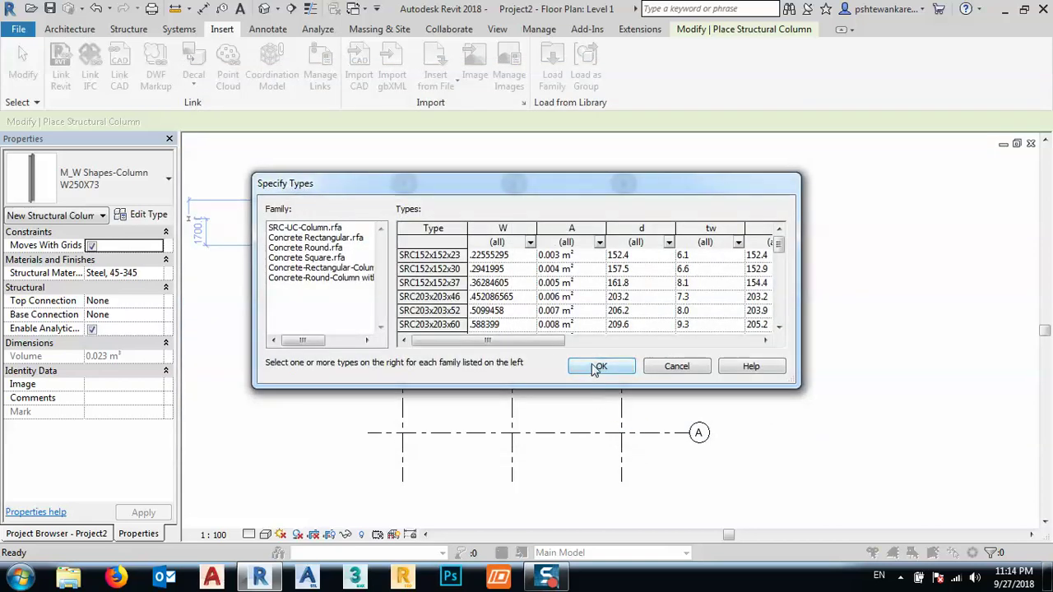
pyautogui.click(596, 368)
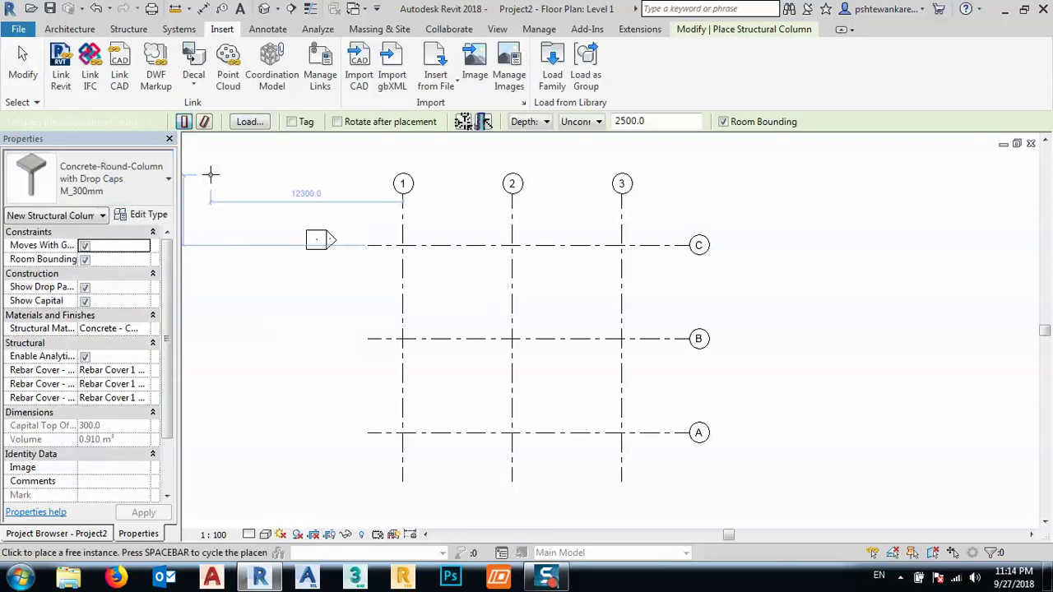
# Step: Place a Concrete Rectangular 300 x 450mm column on the plan, then cancel the column tool
pyautogui.click(169, 181)
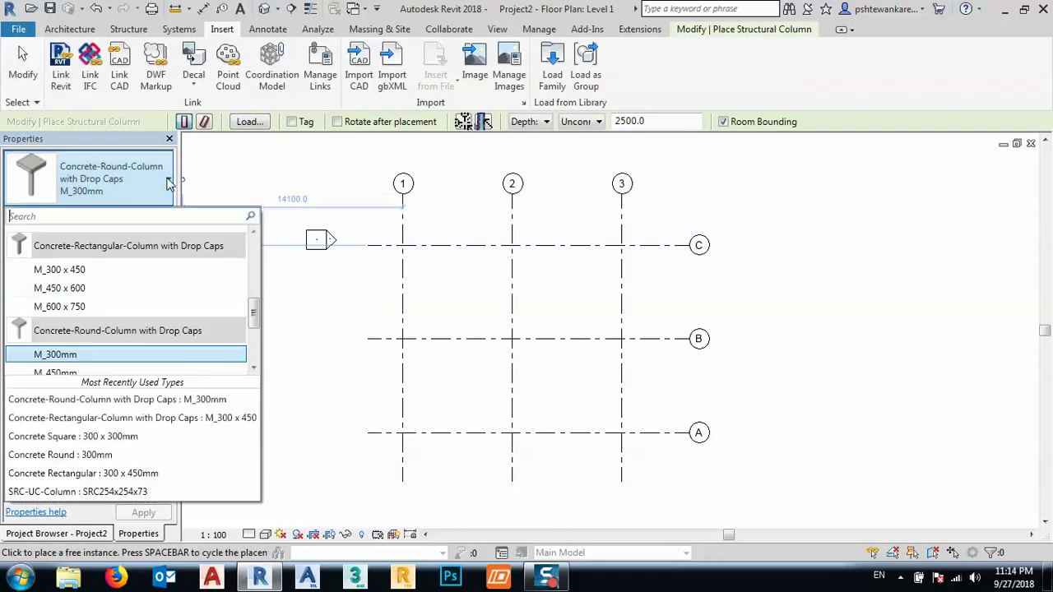
pyautogui.scroll(3, 178, 306)
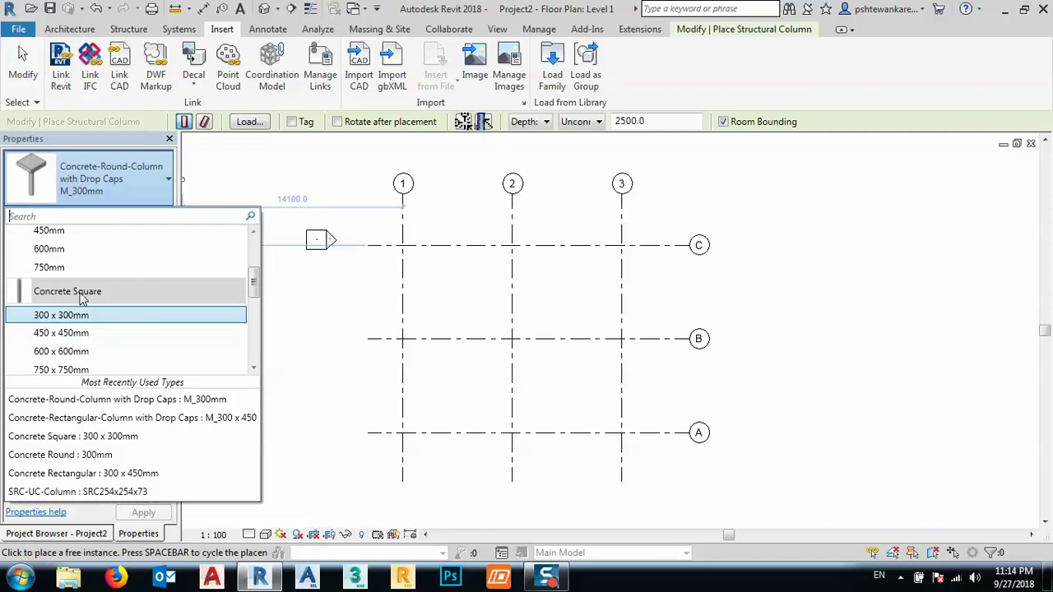
pyautogui.scroll(2, 123, 296)
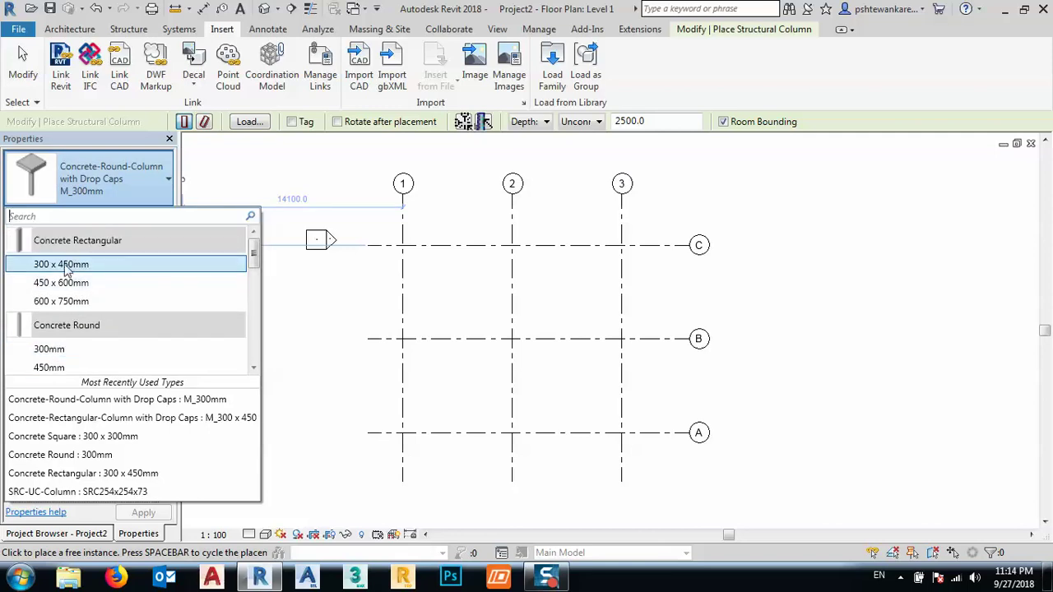
pyautogui.click(57, 266)
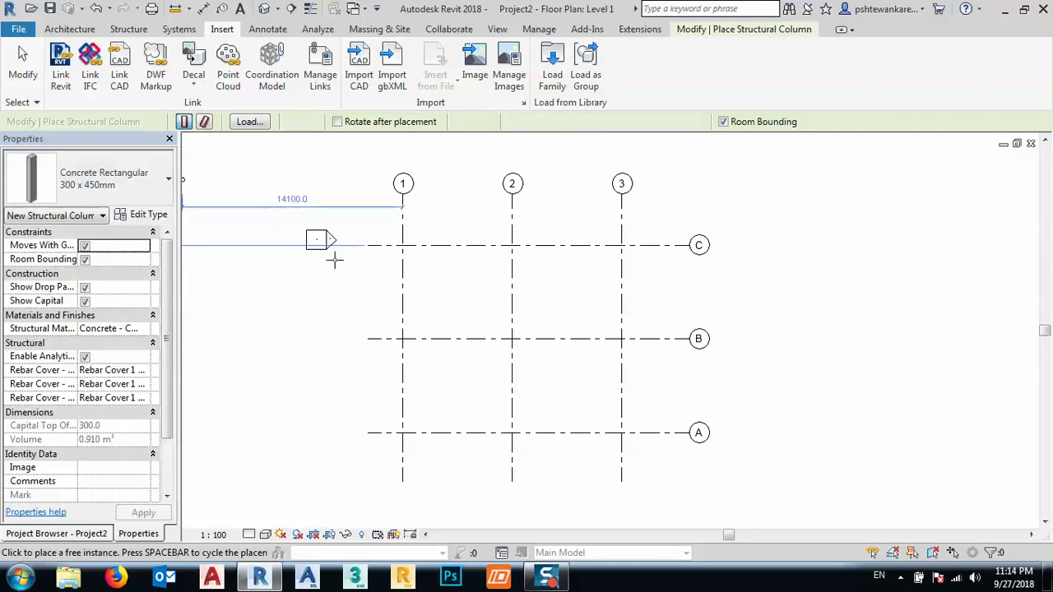
pyautogui.click(514, 246)
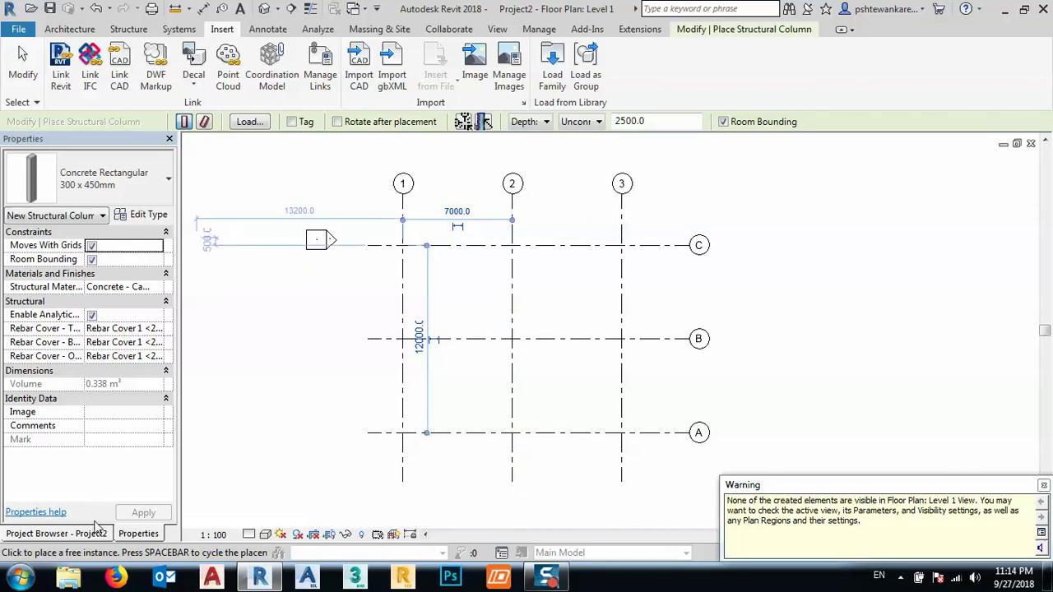
pyautogui.click(99, 535)
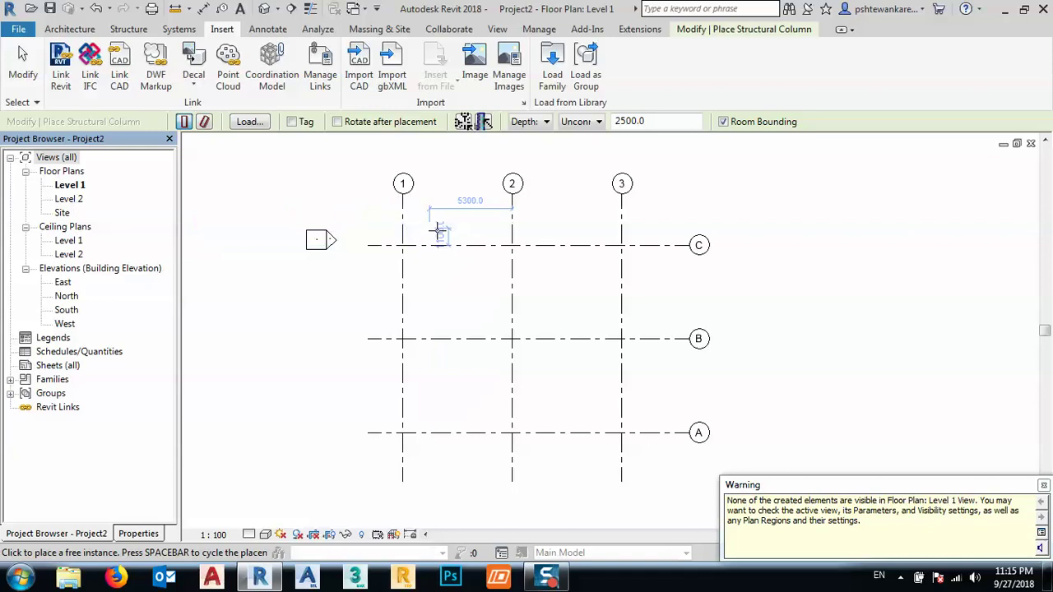
pyautogui.moveTo(447, 277); pyautogui.dragTo(460, 313, button='middle')
pyautogui.press('Escape')
pyautogui.press('Escape')
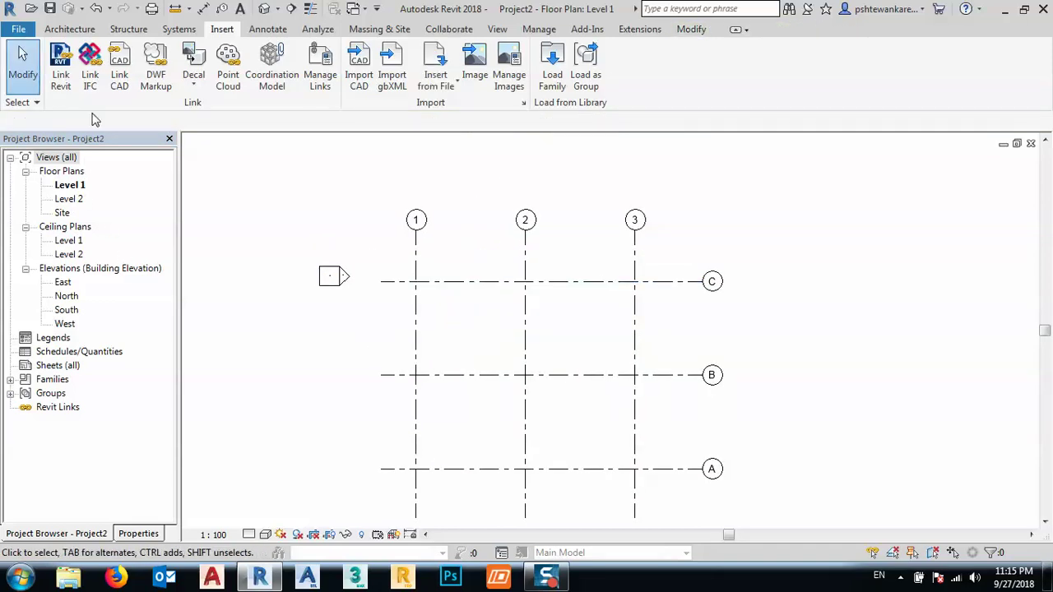
# Step: Start a structural column set to Height with its top at Level 2
pyautogui.click(123, 29)
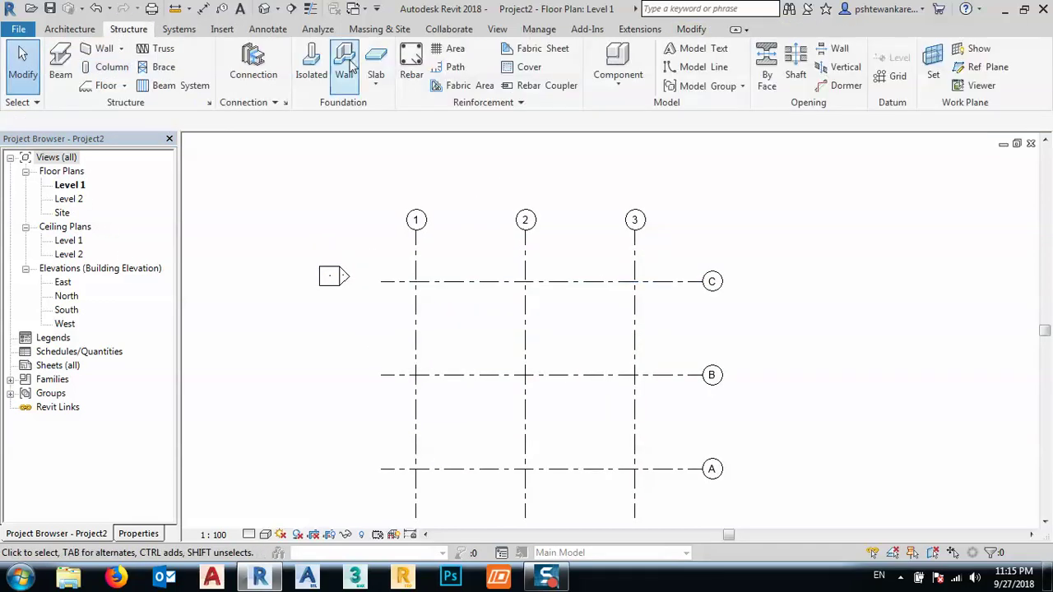
pyautogui.click(106, 68)
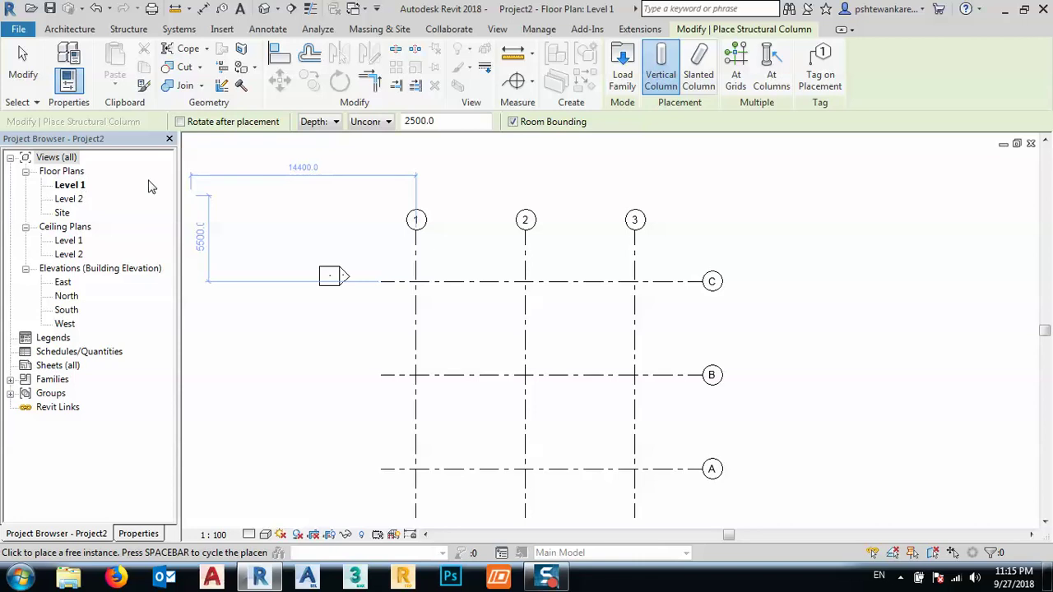
pyautogui.click(325, 122)
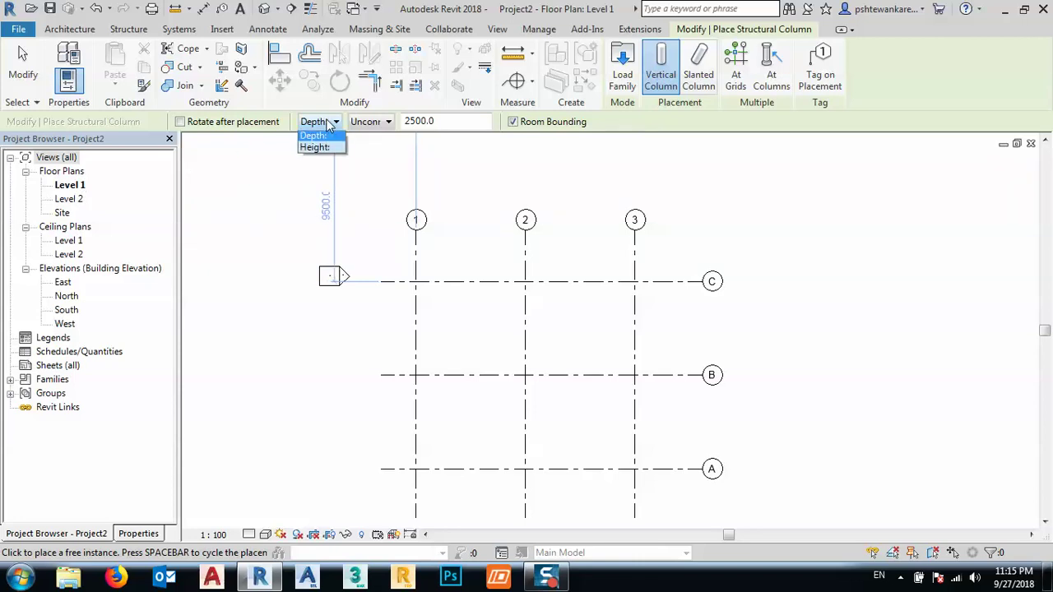
pyautogui.click(326, 146)
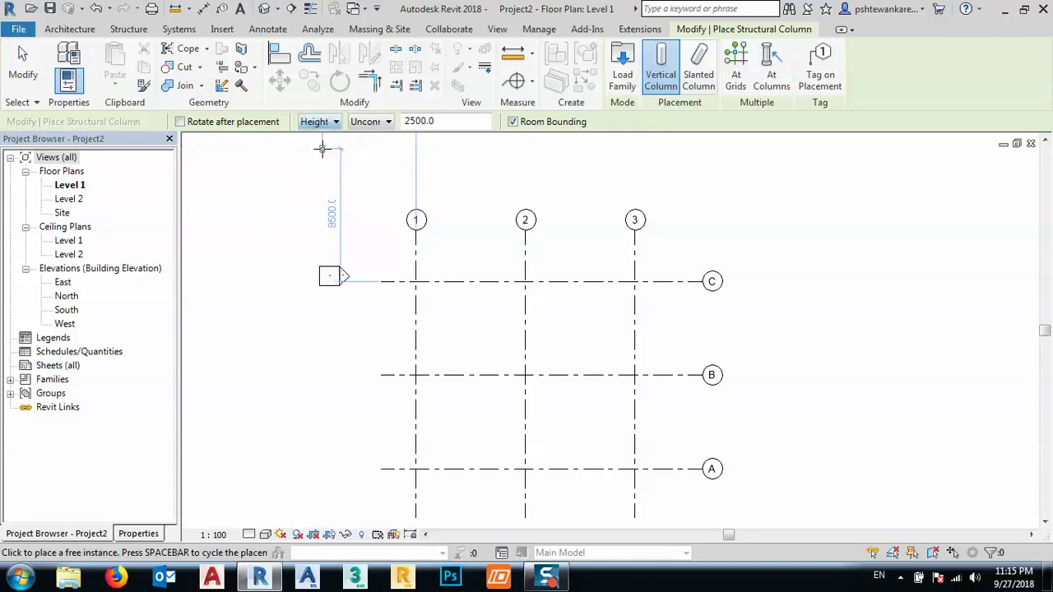
pyautogui.click(389, 122)
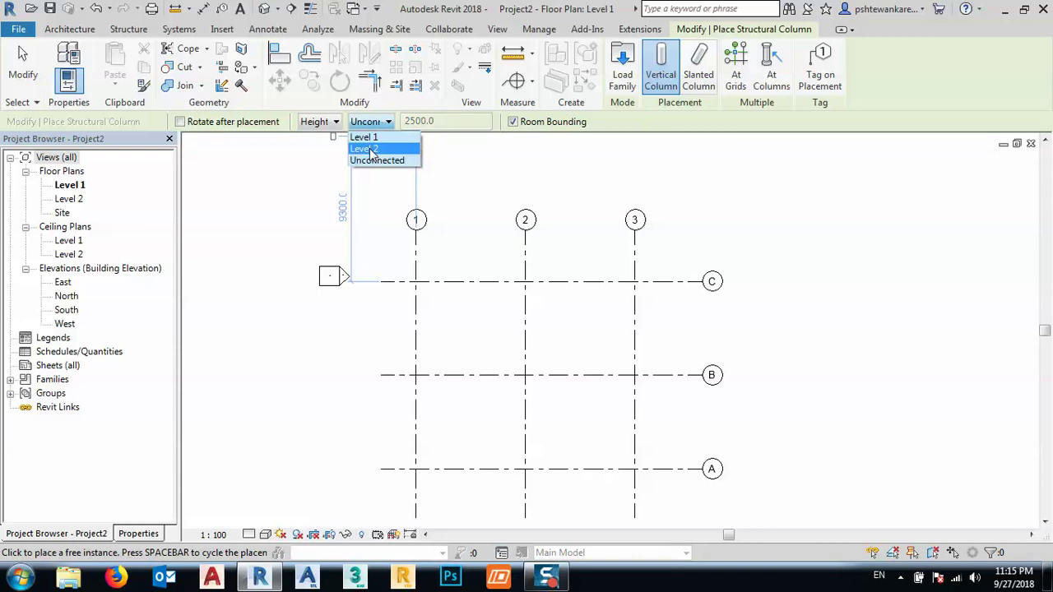
pyautogui.click(371, 150)
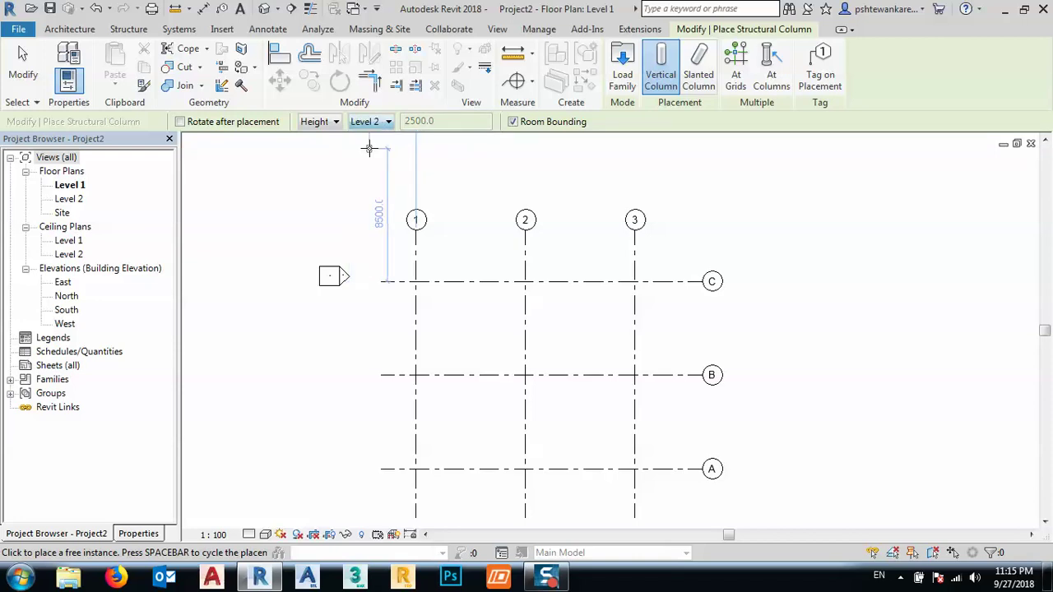
# Step: Place columns at all nine grid intersections, from 1/C through 3/A
pyautogui.click(416, 281)
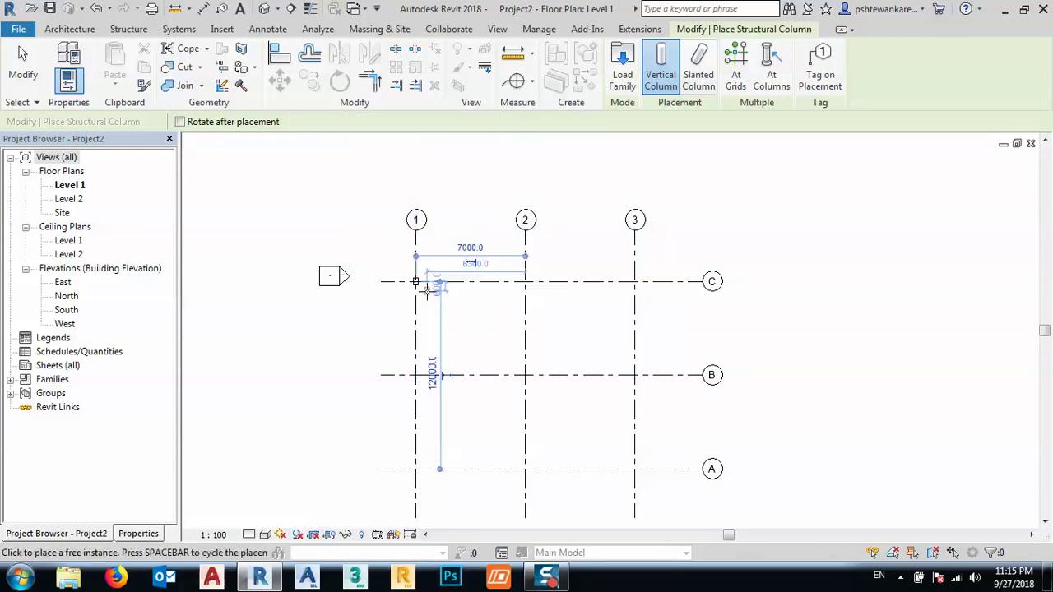
pyautogui.click(526, 282)
pyautogui.click(634, 281)
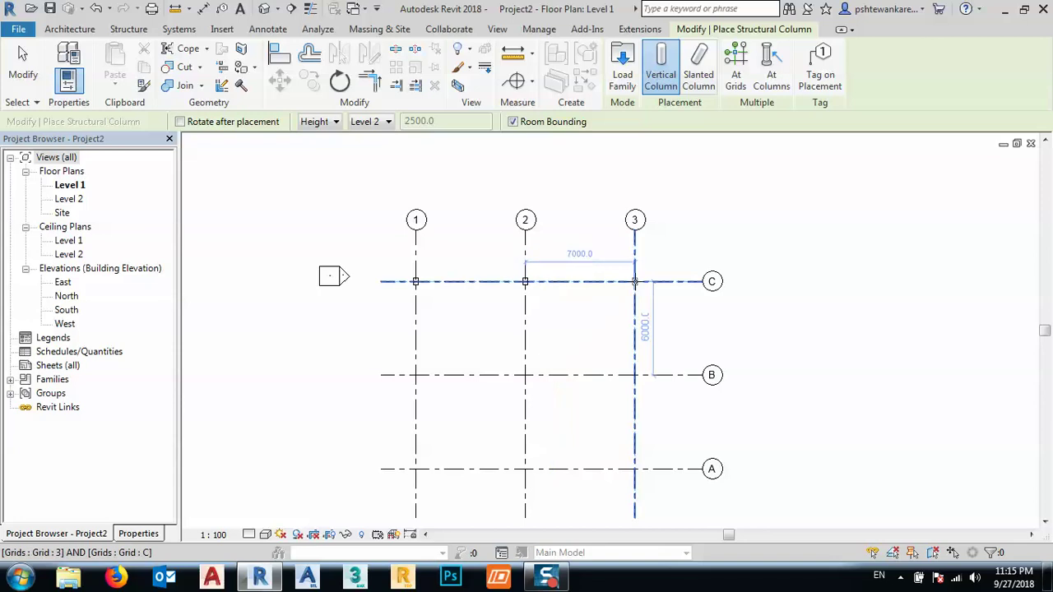
pyautogui.click(416, 375)
pyautogui.click(525, 375)
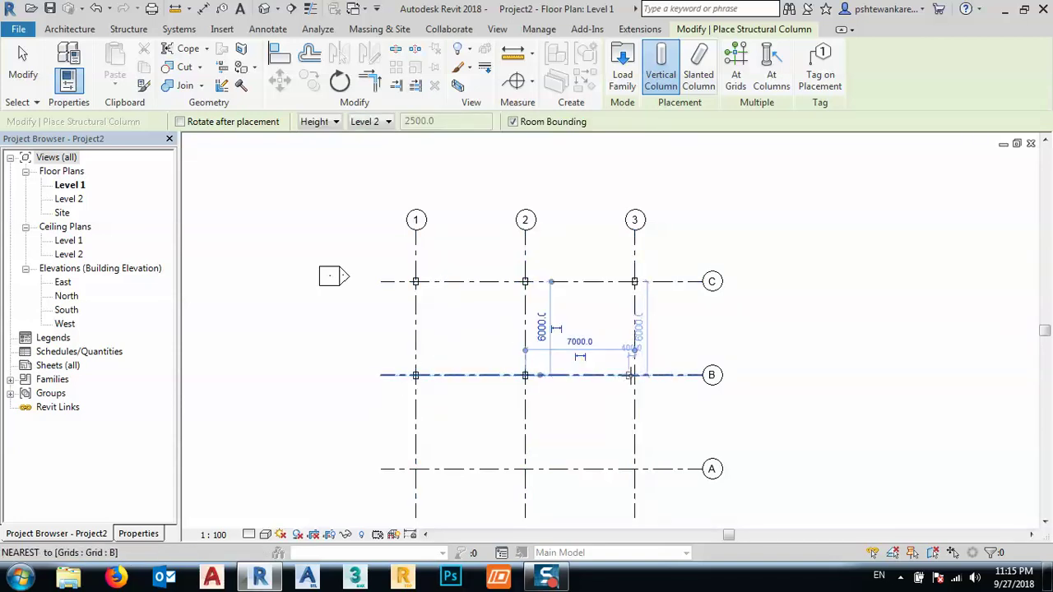
pyautogui.click(634, 375)
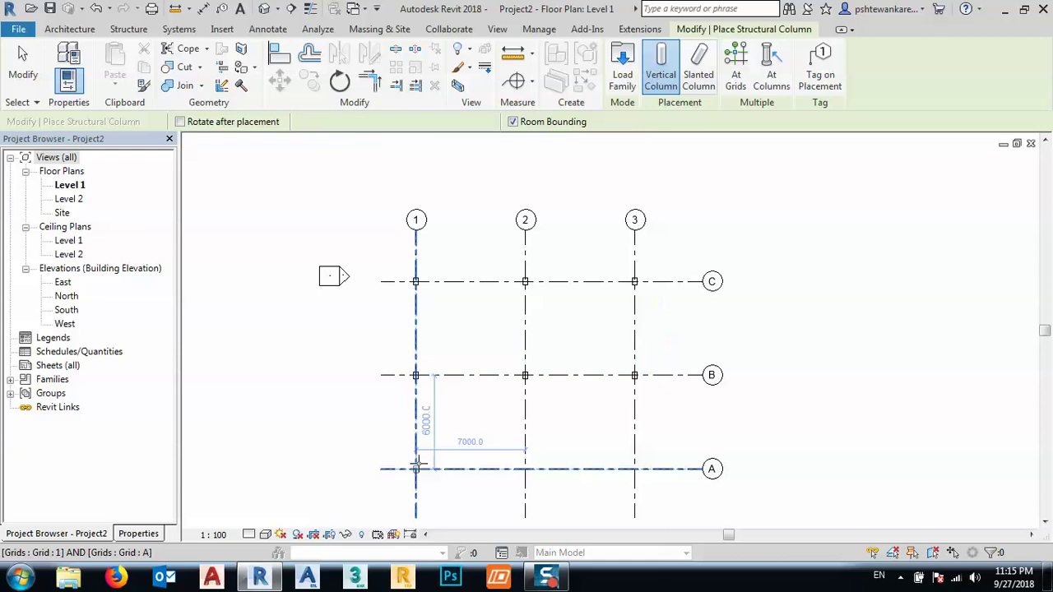
pyautogui.click(416, 468)
pyautogui.click(525, 469)
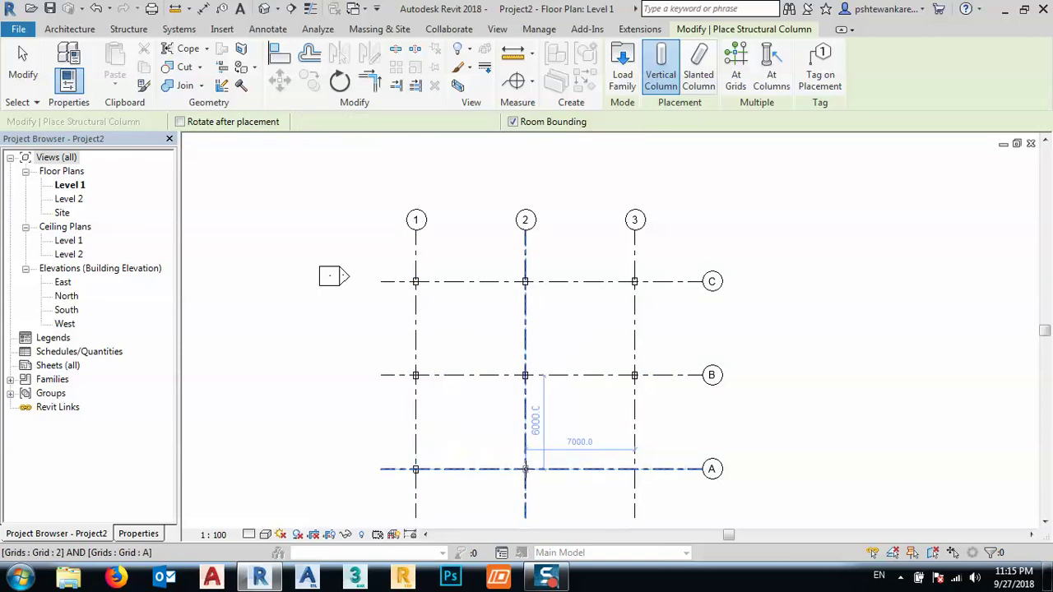
pyautogui.click(635, 469)
pyautogui.rightClick(578, 423)
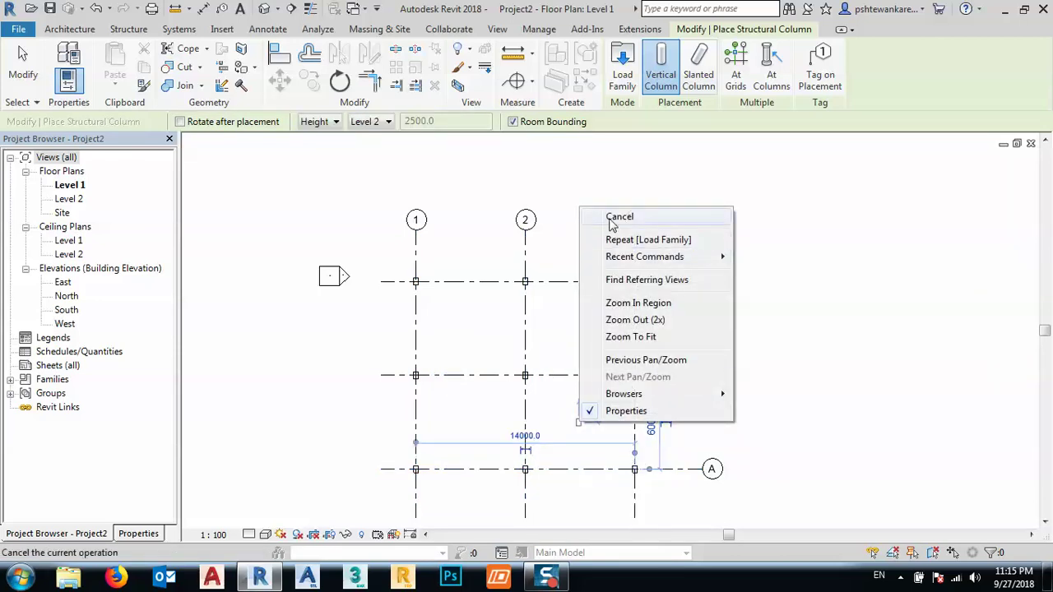
# Step: Cancel column placement and switch to the 3D view
pyautogui.click(611, 223)
pyautogui.click(272, 10)
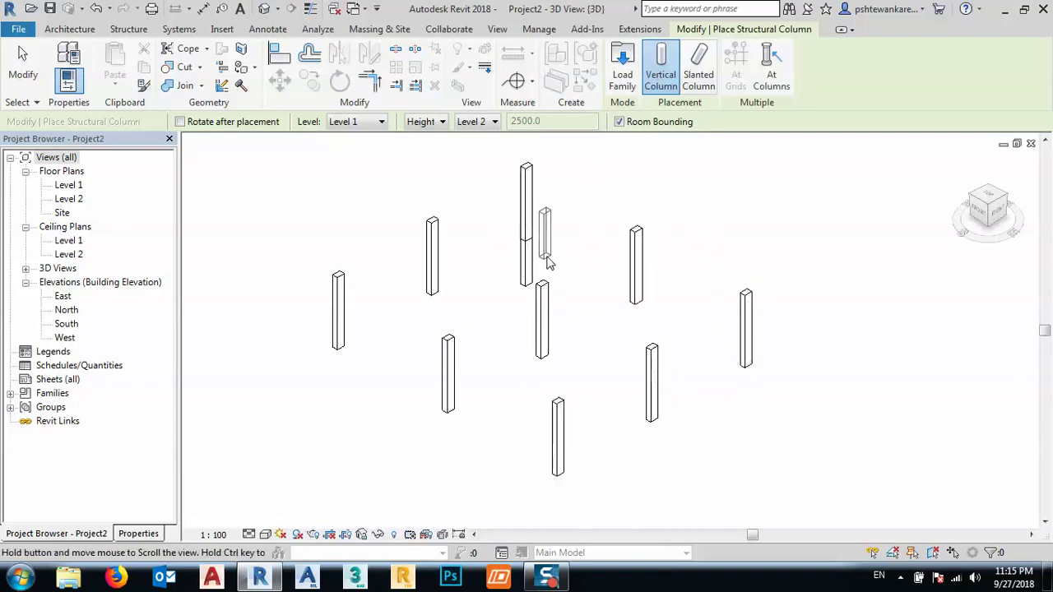
pyautogui.press('Escape')
# Step: Orbit around the nine columns, then view the model straight down from TOP
pyautogui.moveTo(581, 366)
pyautogui.keyDown('shift'); pyautogui.mouseDown(button='middle')
pyautogui.moveTo(536, 357)
pyautogui.moveTo(536, 317)
pyautogui.mouseUp(button='middle'); pyautogui.keyUp('shift')
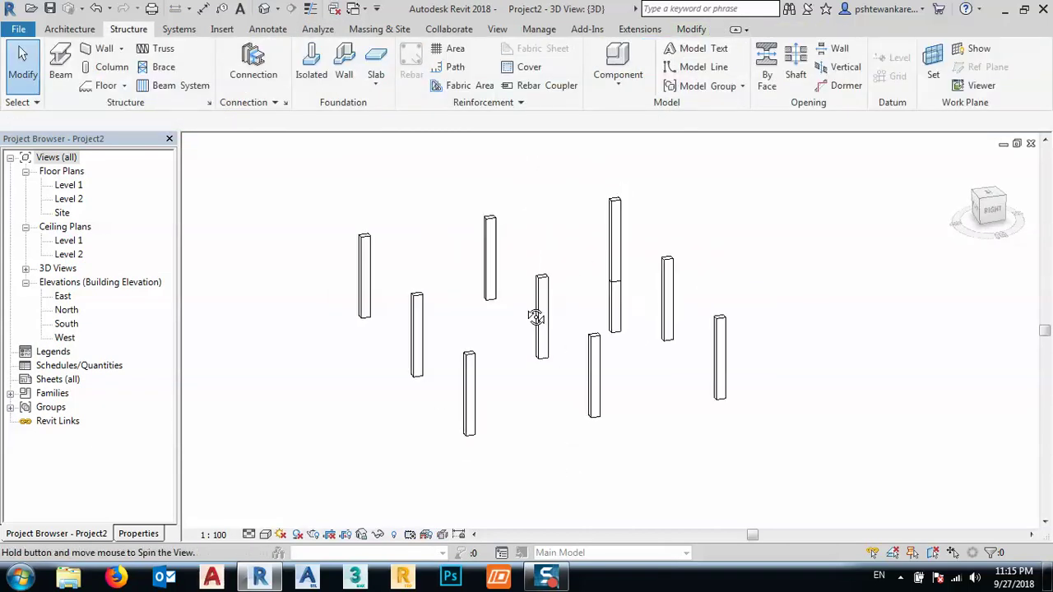
pyautogui.click(615, 320)
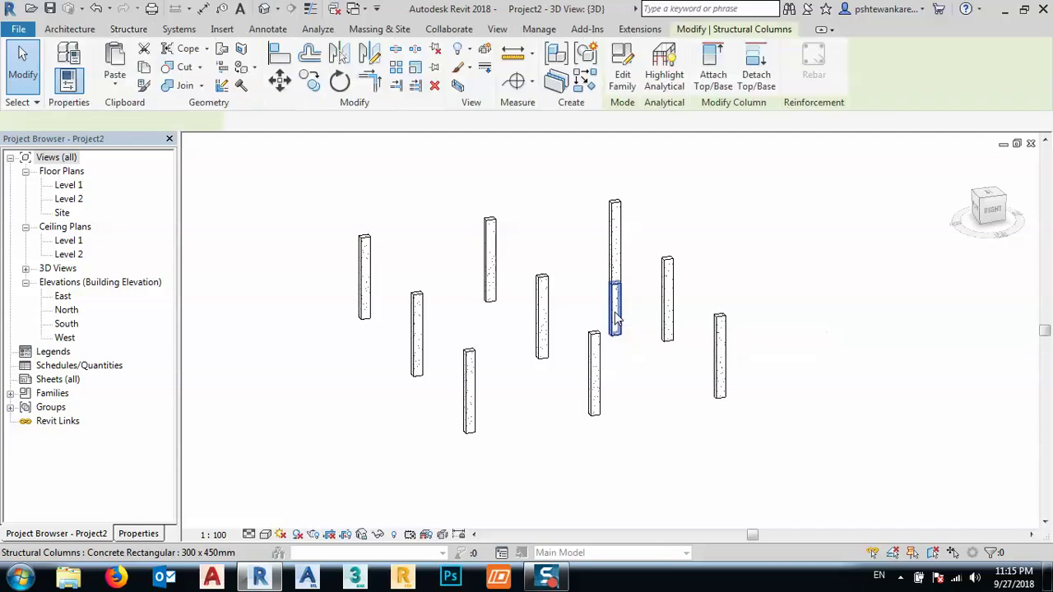
pyautogui.click(607, 329)
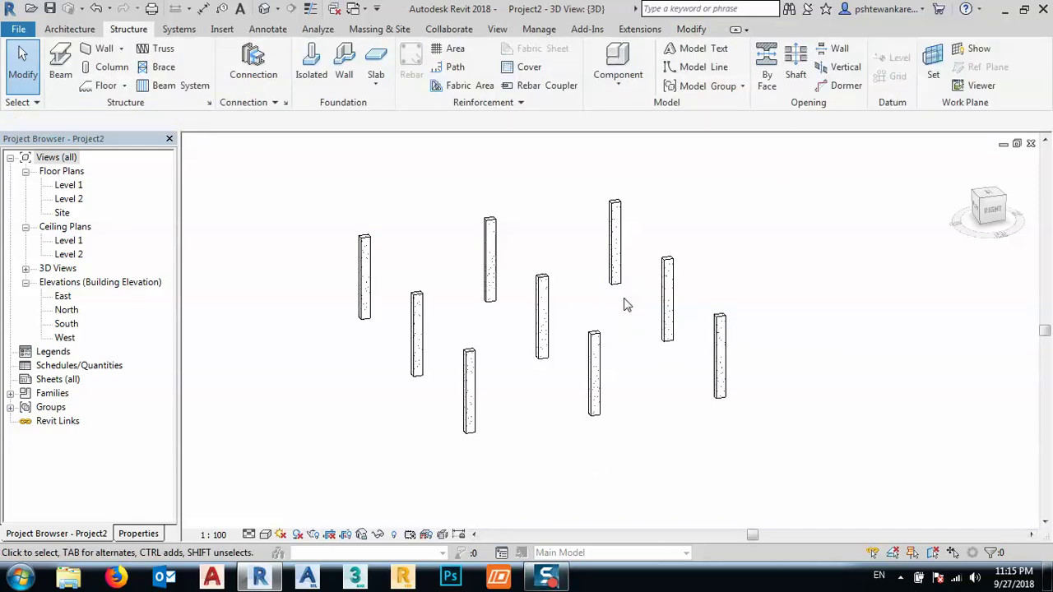
pyautogui.moveTo(536, 362)
pyautogui.keyDown('shift'); pyautogui.mouseDown(button='middle')
pyautogui.moveTo(564, 384)
pyautogui.moveTo(463, 339)
pyautogui.mouseUp(button='middle'); pyautogui.keyUp('shift')
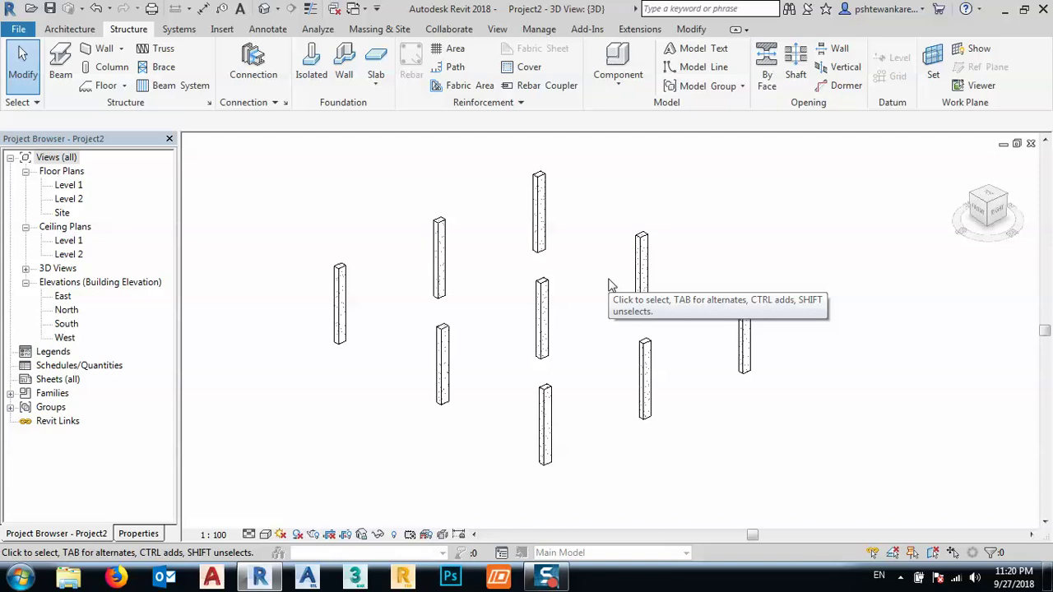
pyautogui.click(983, 200)
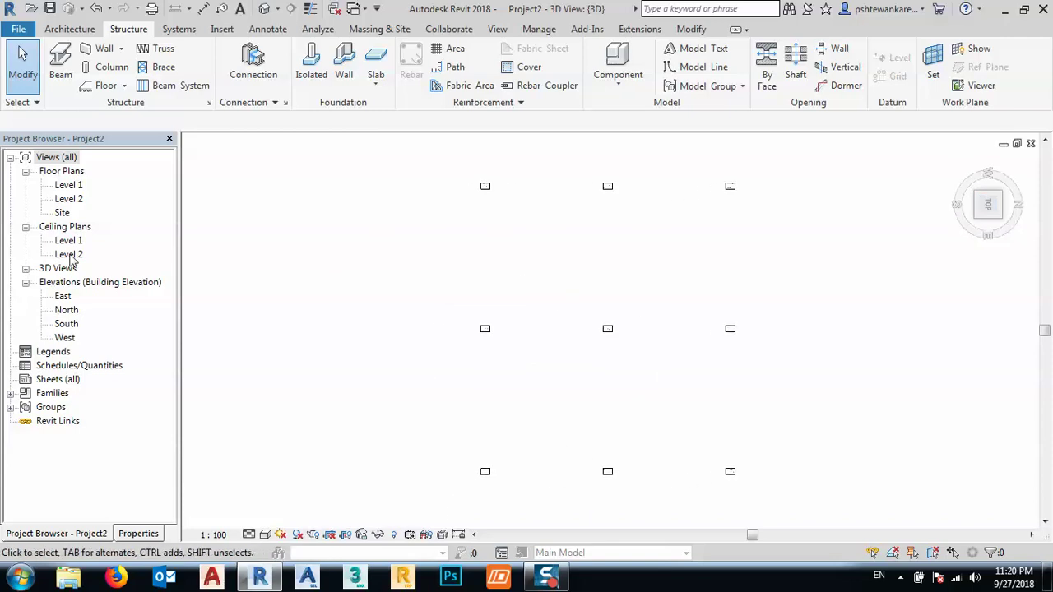
# Step: Open the Level 2 plan, start the Beam tool and check the available beam types
pyautogui.doubleClick(69, 199)
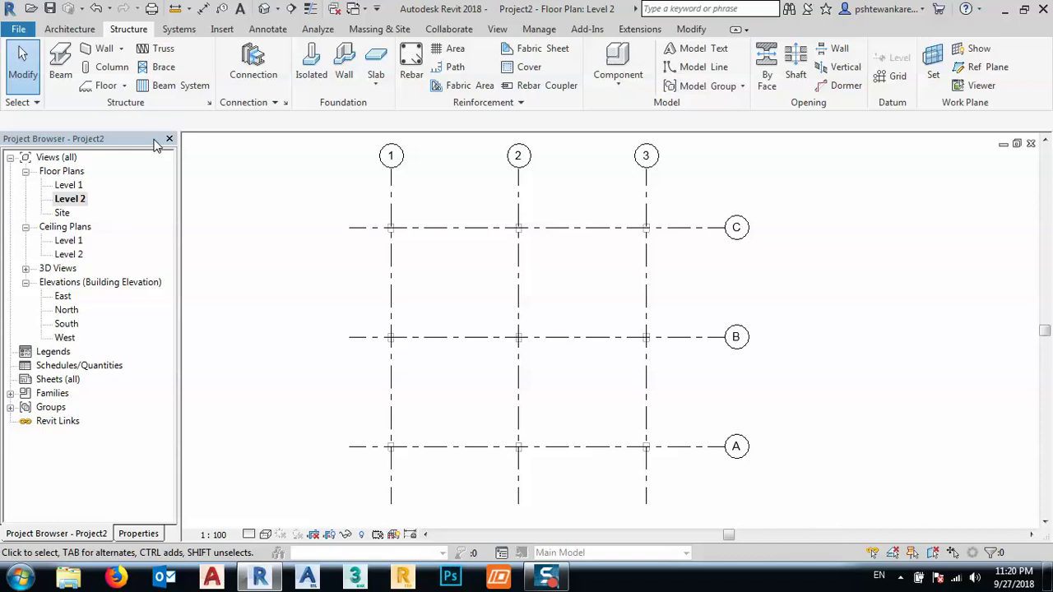
pyautogui.click(63, 81)
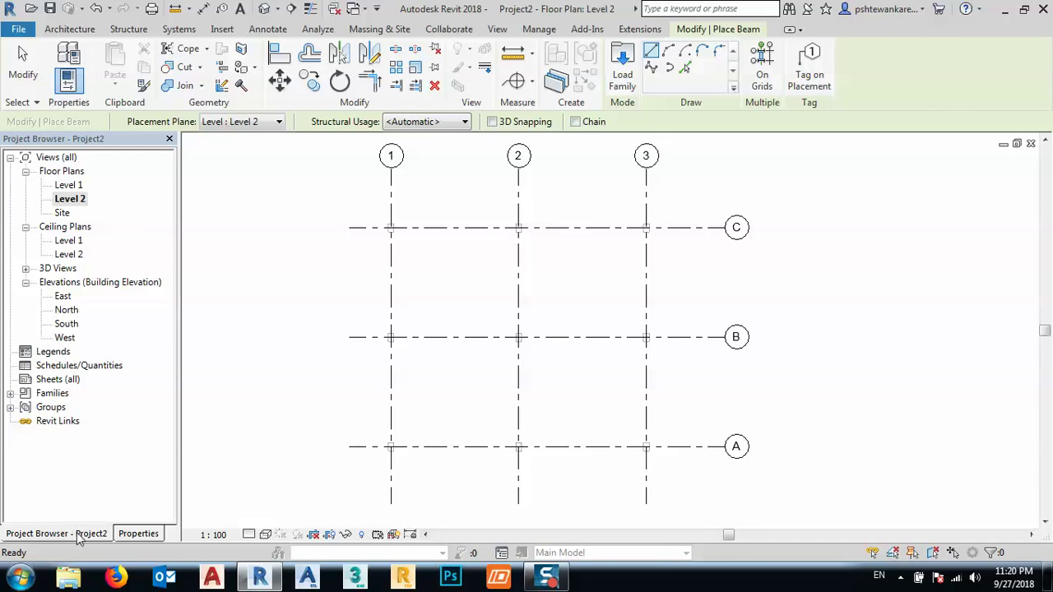
pyautogui.click(132, 541)
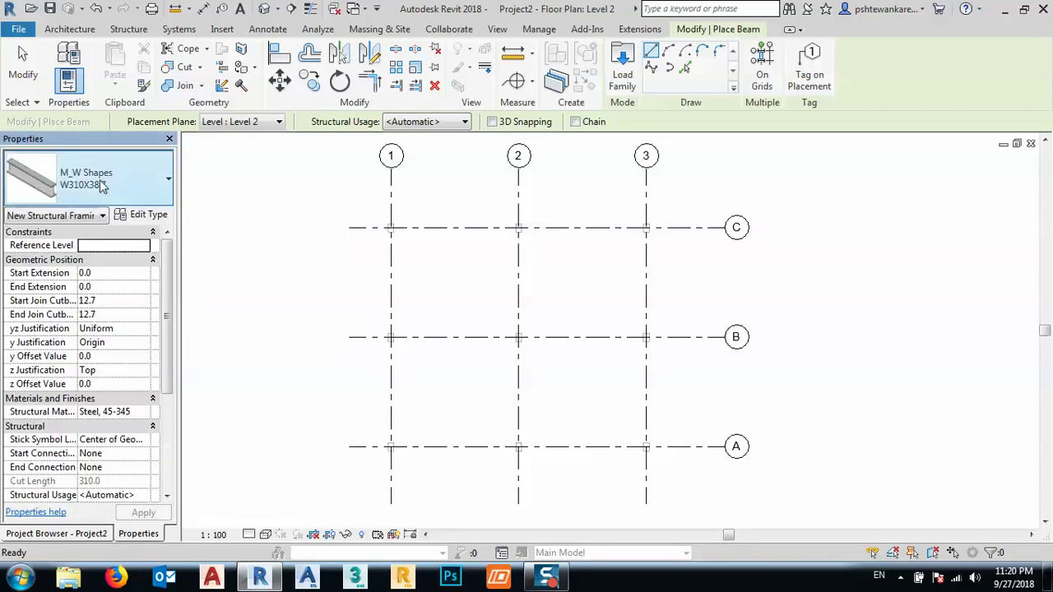
pyautogui.click(125, 164)
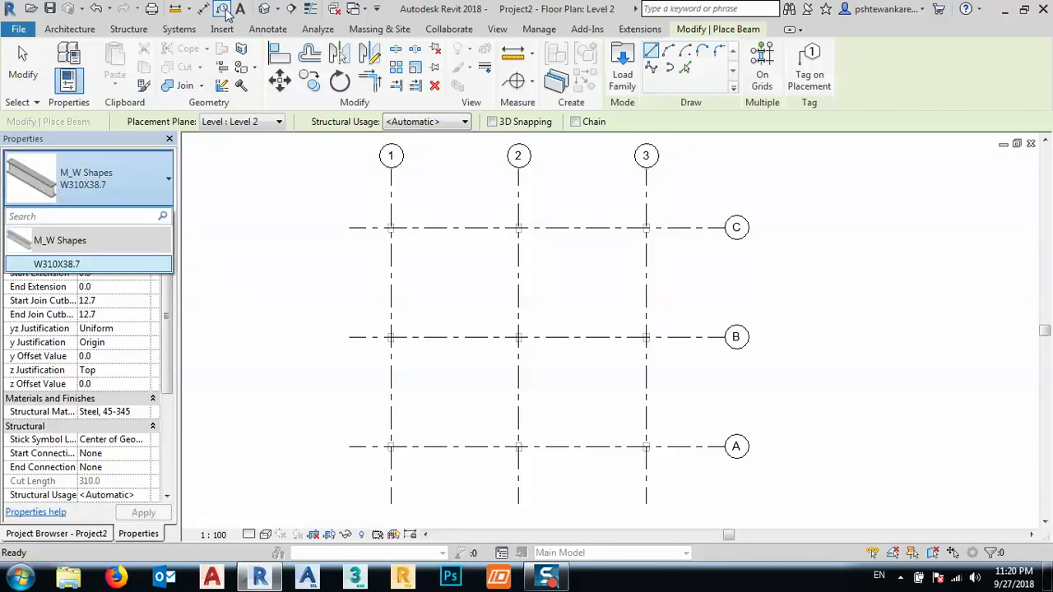
# Step: Load the Concrete - Rectangular Beam family from UK > Structural Framing > Concrete
pyautogui.click(222, 29)
pyautogui.click(551, 66)
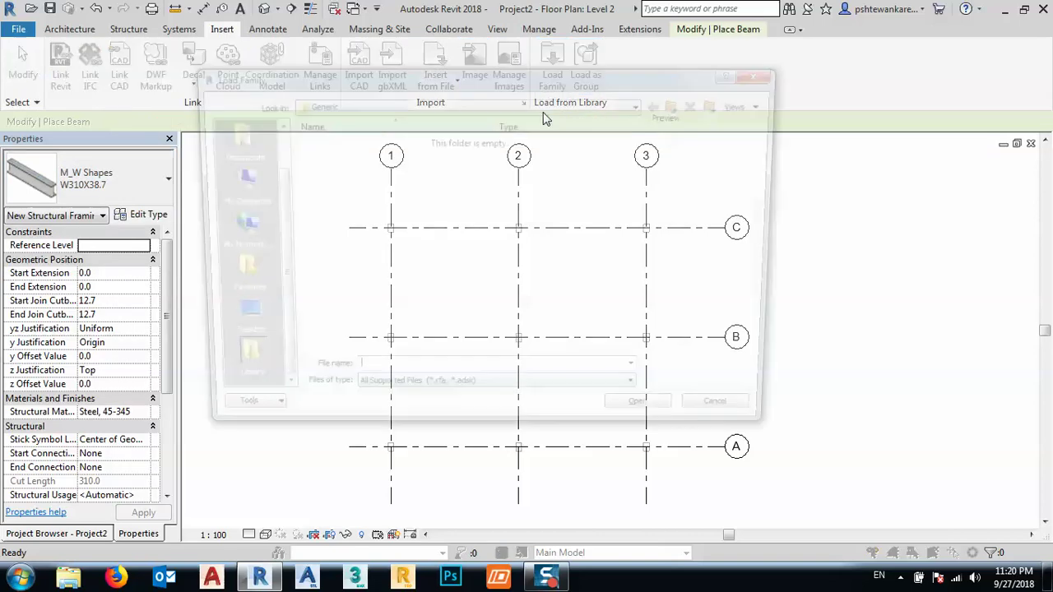
pyautogui.click(644, 104)
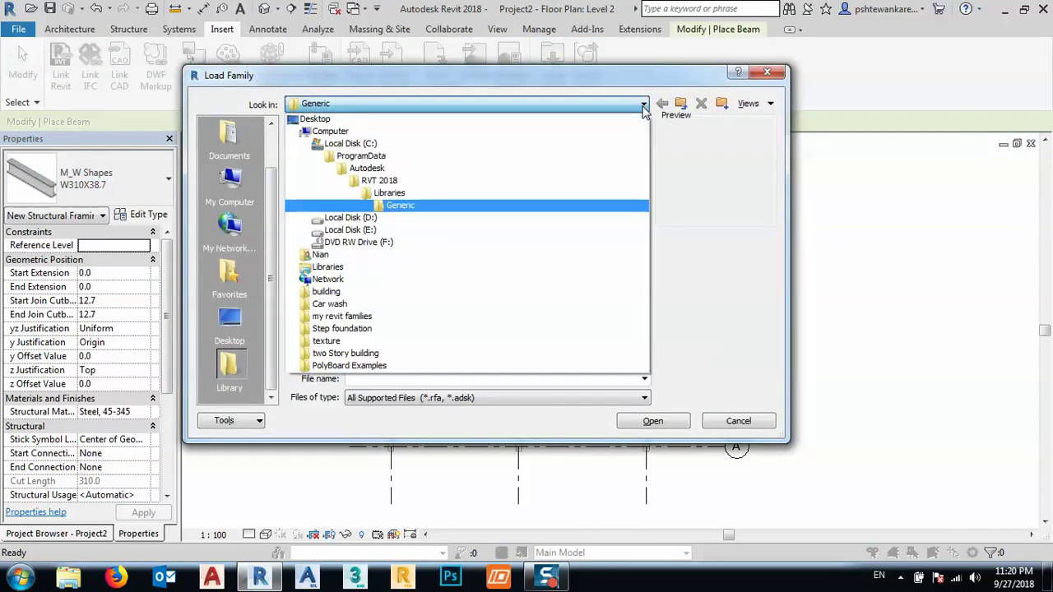
pyautogui.click(375, 197)
pyautogui.doubleClick(311, 158)
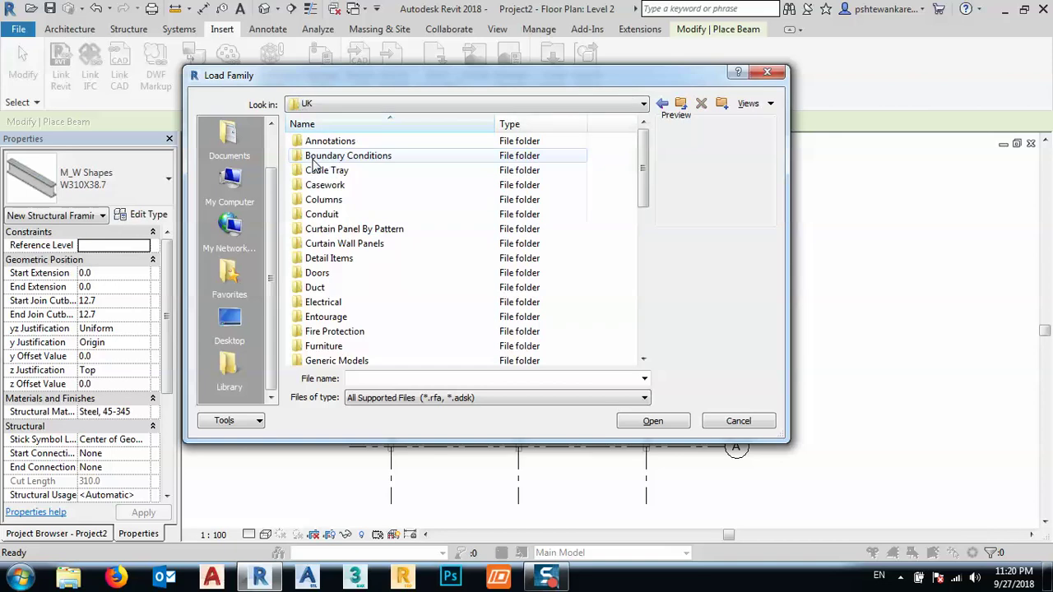
pyautogui.scroll(-1, 331, 230)
pyautogui.scroll(-3, 365, 265)
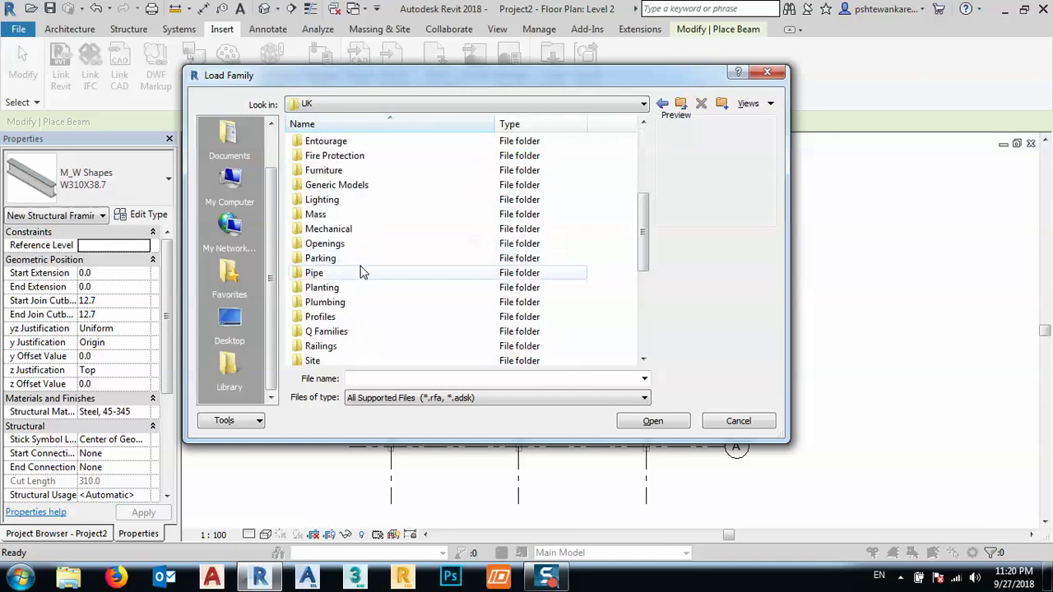
pyautogui.scroll(-1, 363, 273)
pyautogui.scroll(-1, 360, 274)
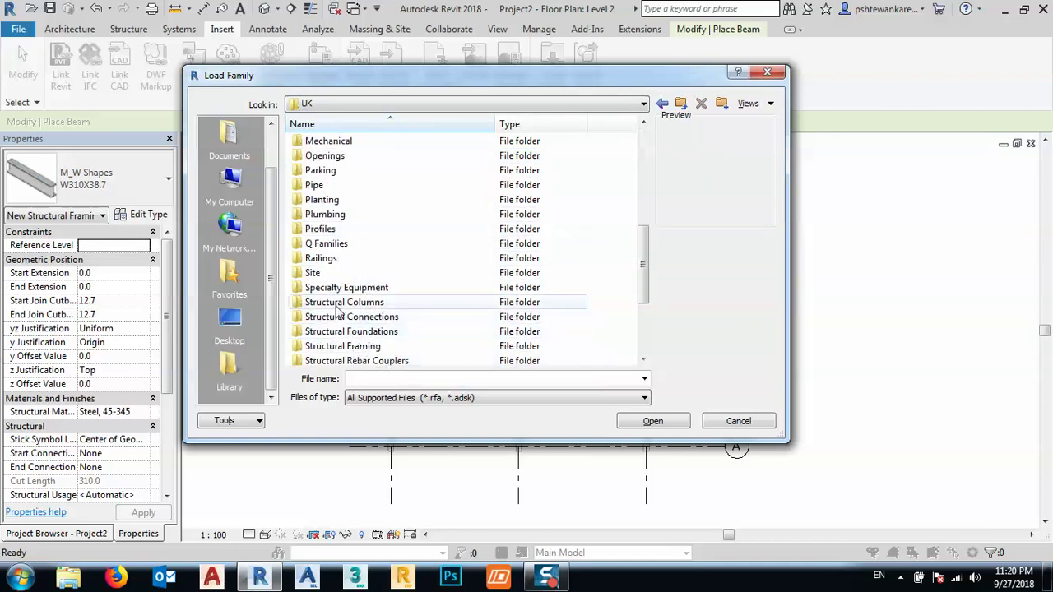
pyautogui.doubleClick(338, 352)
pyautogui.doubleClick(325, 143)
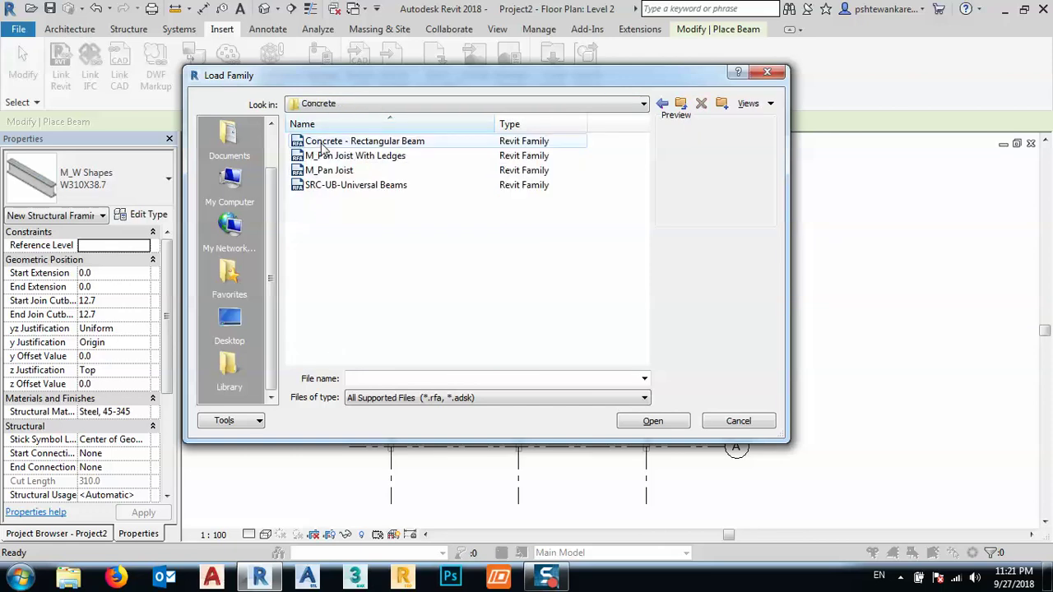
pyautogui.click(325, 143)
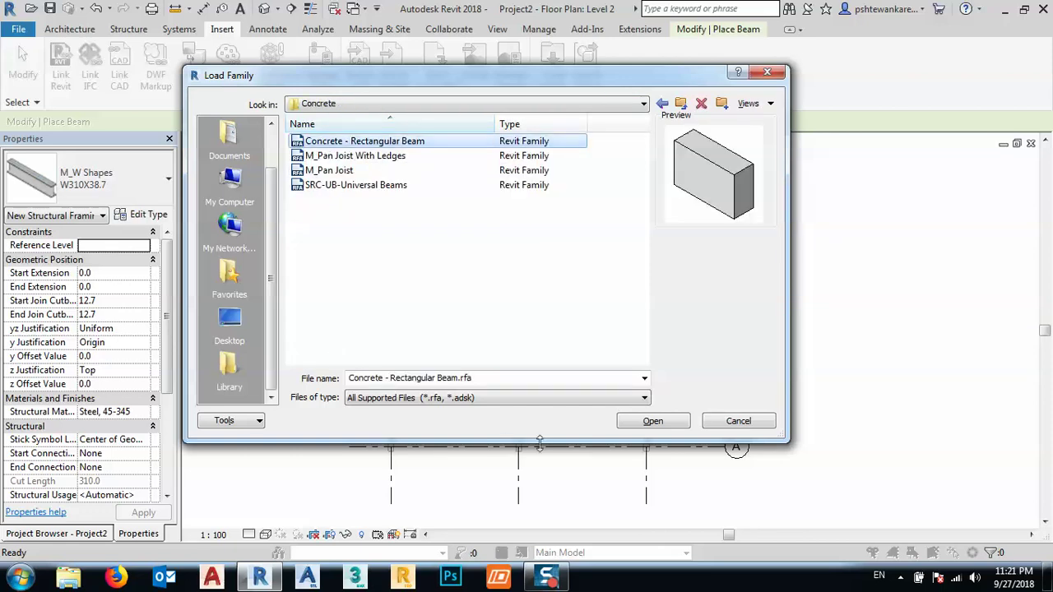
pyautogui.click(666, 428)
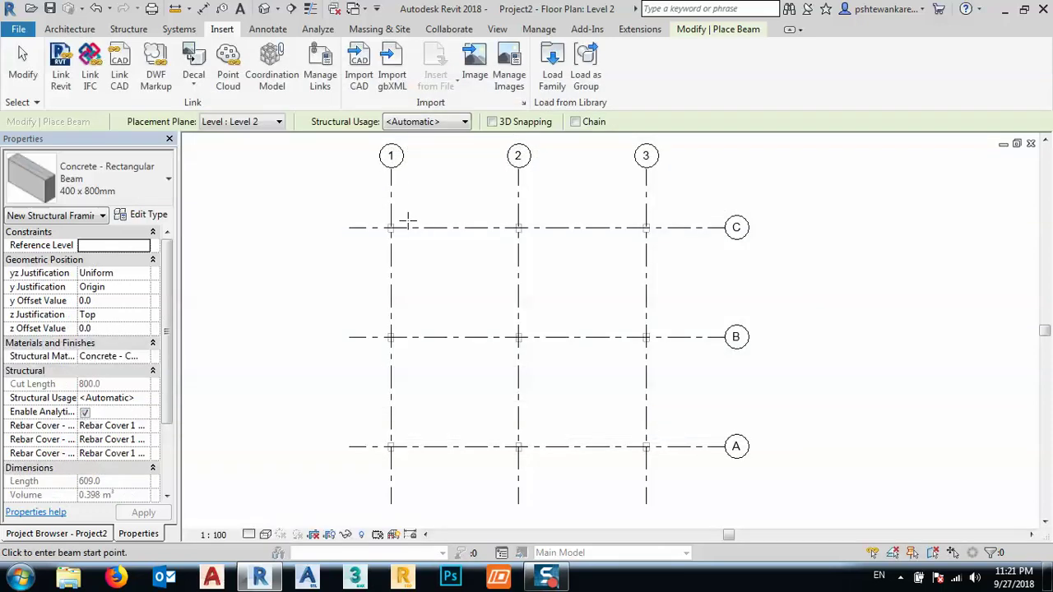
# Step: Place 400 x 800mm beams along grid C from column 1 to 2 and 2 to 3
pyautogui.scroll(2, 392, 226)
pyautogui.scroll(2, 392, 226)
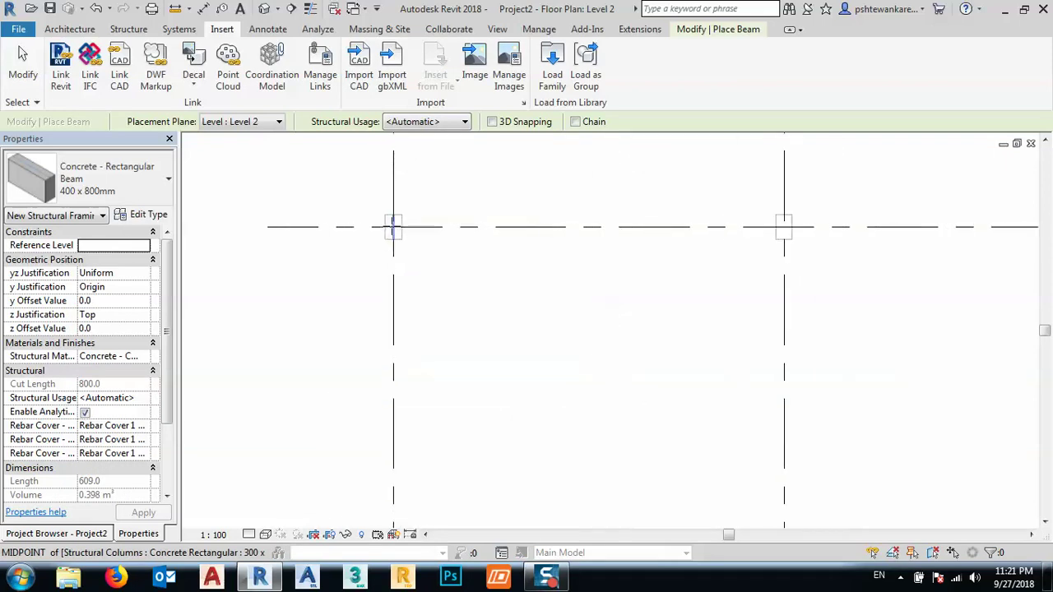
pyautogui.click(393, 226)
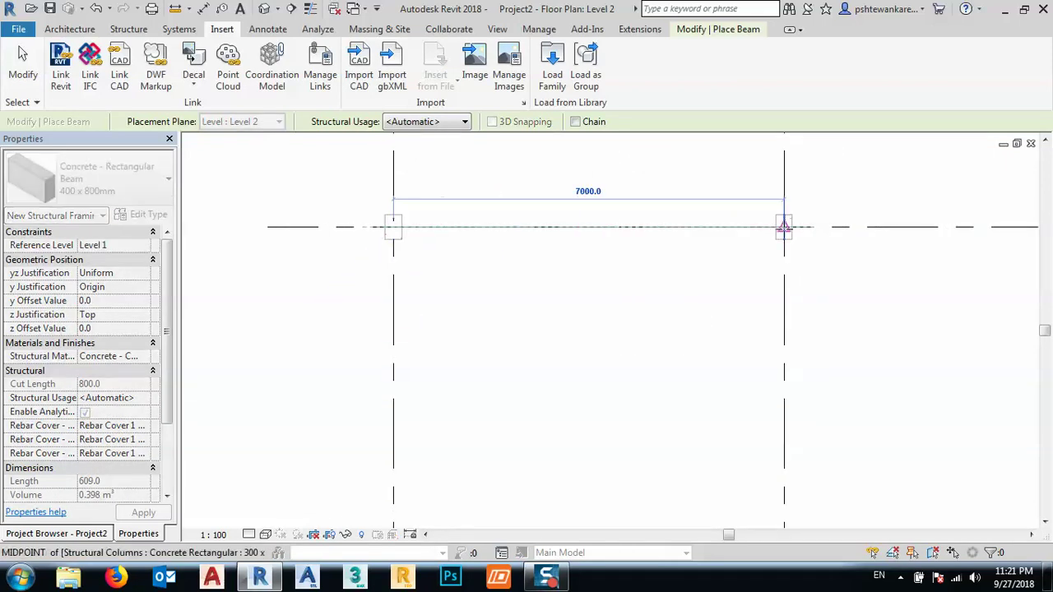
pyautogui.click(784, 227)
pyautogui.moveTo(844, 294); pyautogui.dragTo(545, 322, button='middle')
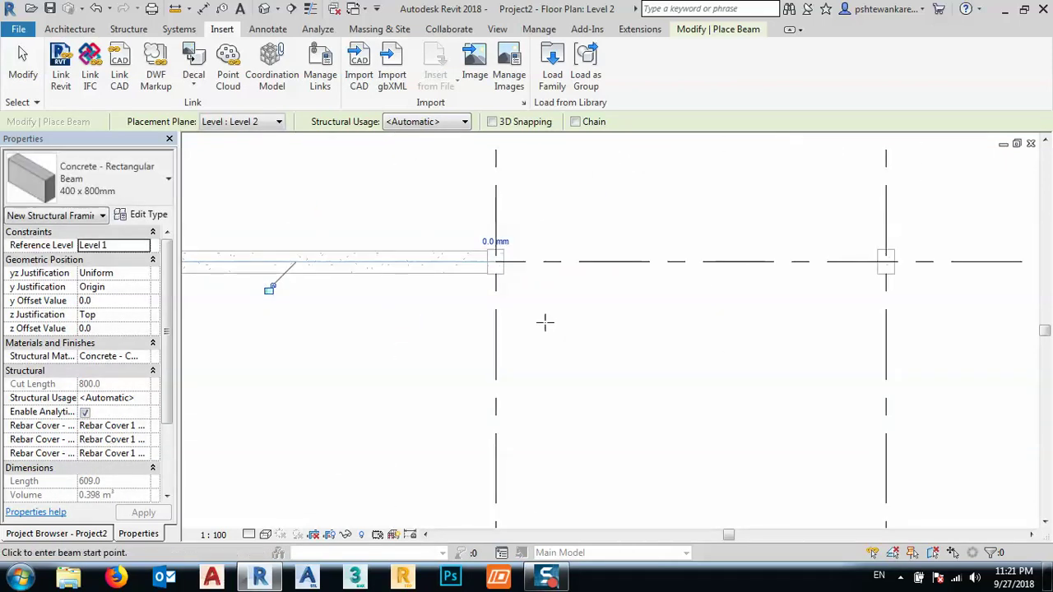
pyautogui.click(497, 261)
pyautogui.click(885, 261)
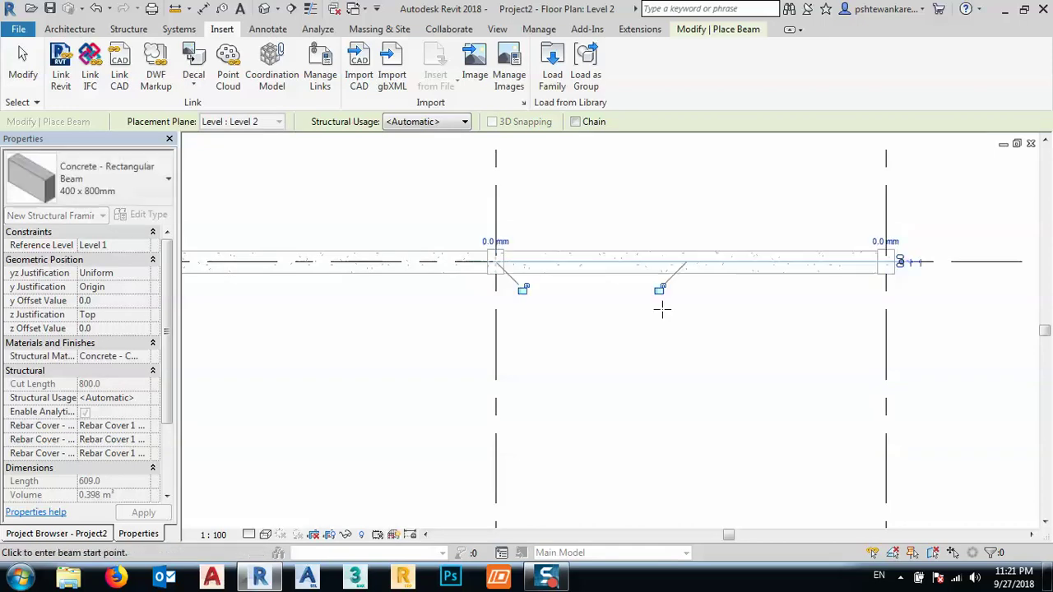
# Step: Place a beam on grid B from column 1 to 2 and turn on Chain
pyautogui.moveTo(727, 306); pyautogui.dragTo(686, 284, button='middle')
pyautogui.scroll(-2, 599, 238)
pyautogui.scroll(-1, 600, 238)
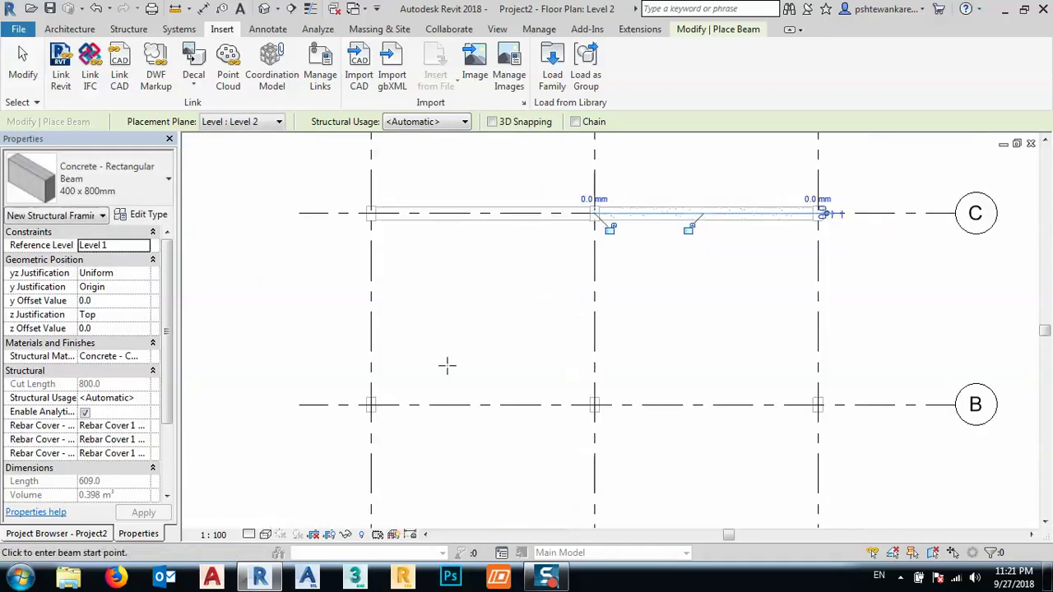
pyautogui.moveTo(447, 364); pyautogui.dragTo(435, 283, button='middle')
pyautogui.click(359, 316)
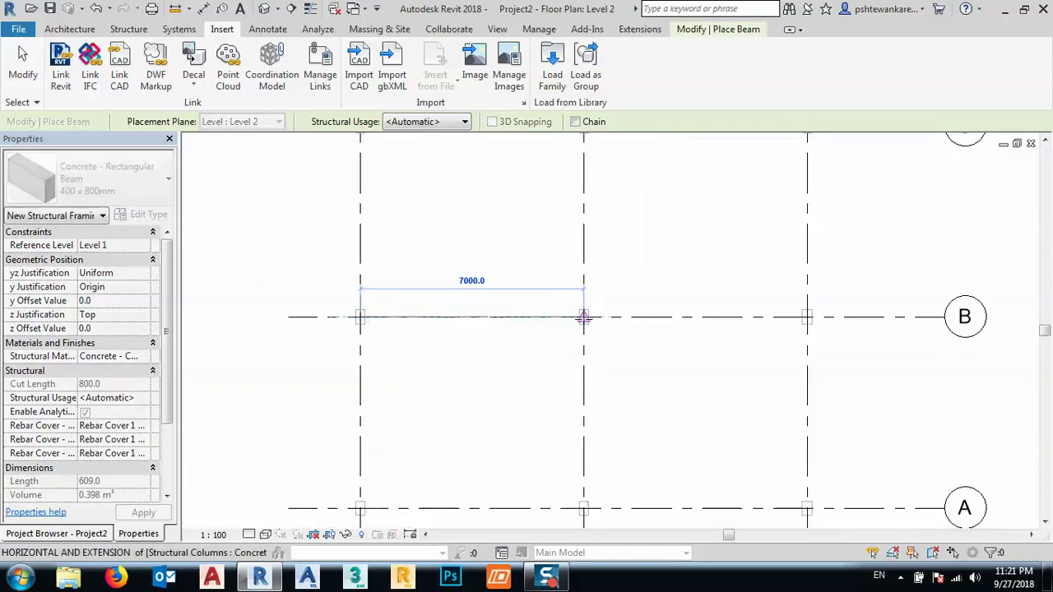
pyautogui.click(584, 317)
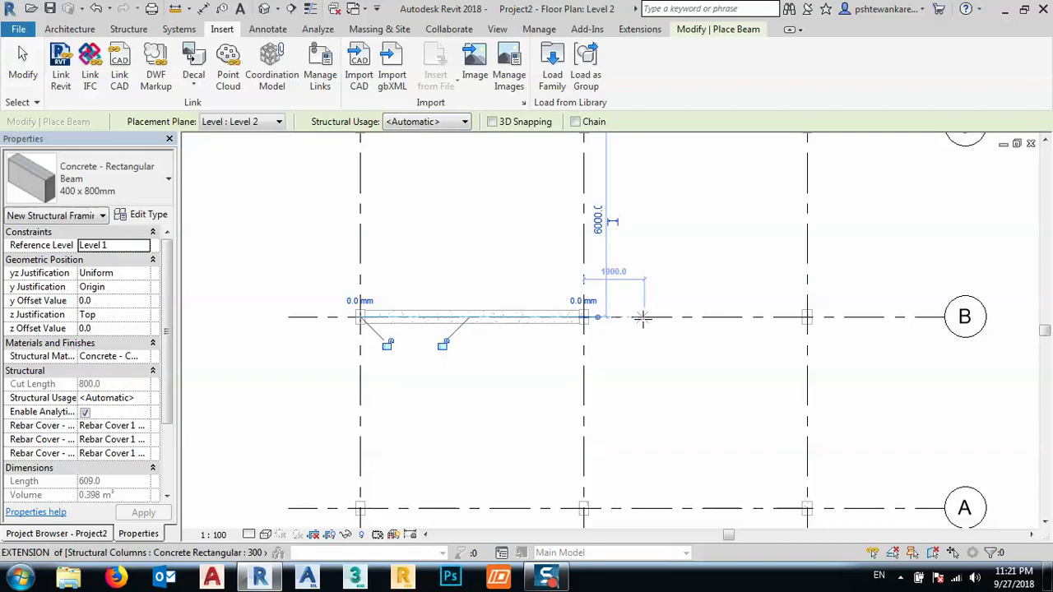
pyautogui.click(575, 122)
# Step: Add the grid B beam between columns 2 and 3, then cancel the chain
pyautogui.click(807, 317)
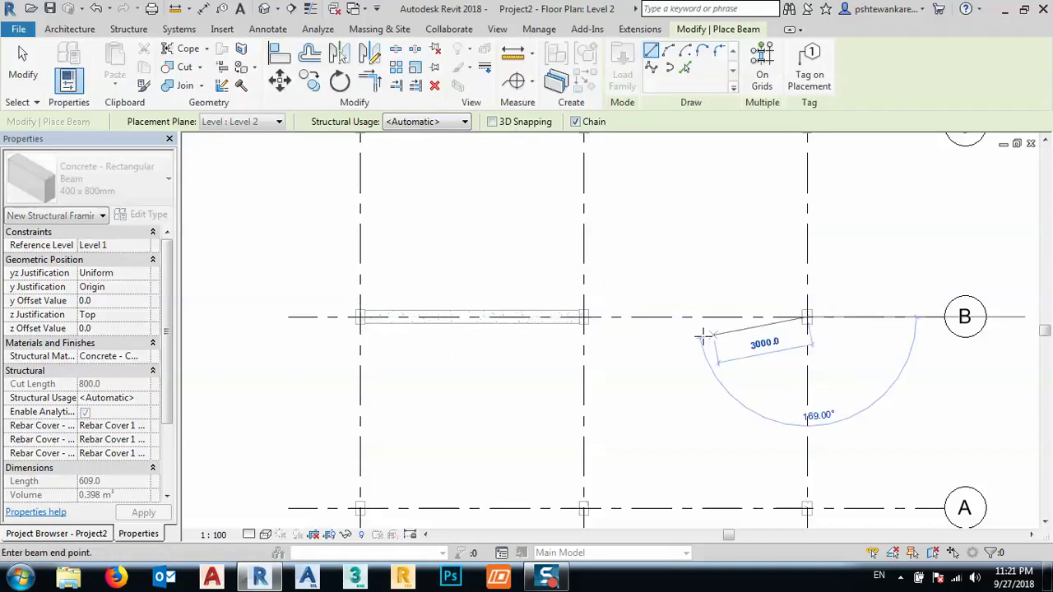
pyautogui.click(586, 317)
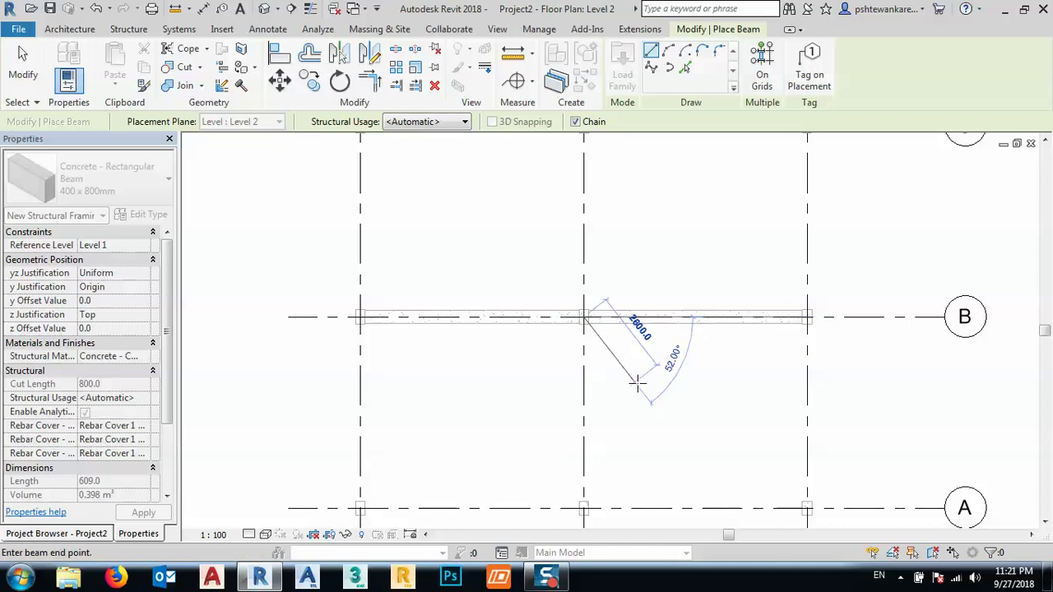
pyautogui.moveTo(641, 385); pyautogui.dragTo(590, 346, button='middle')
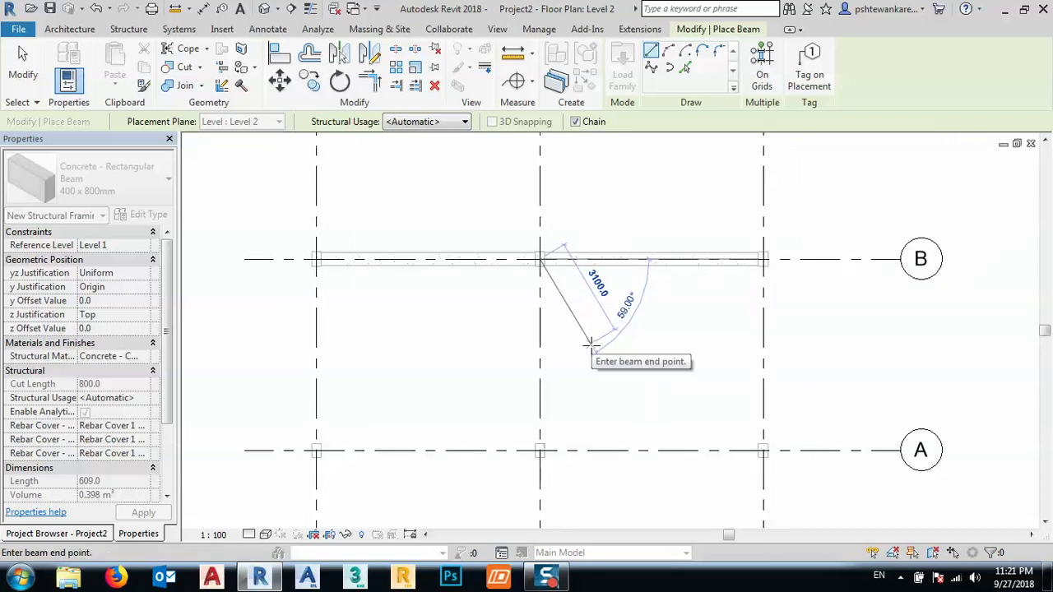
pyautogui.rightClick(591, 346)
pyautogui.click(631, 116)
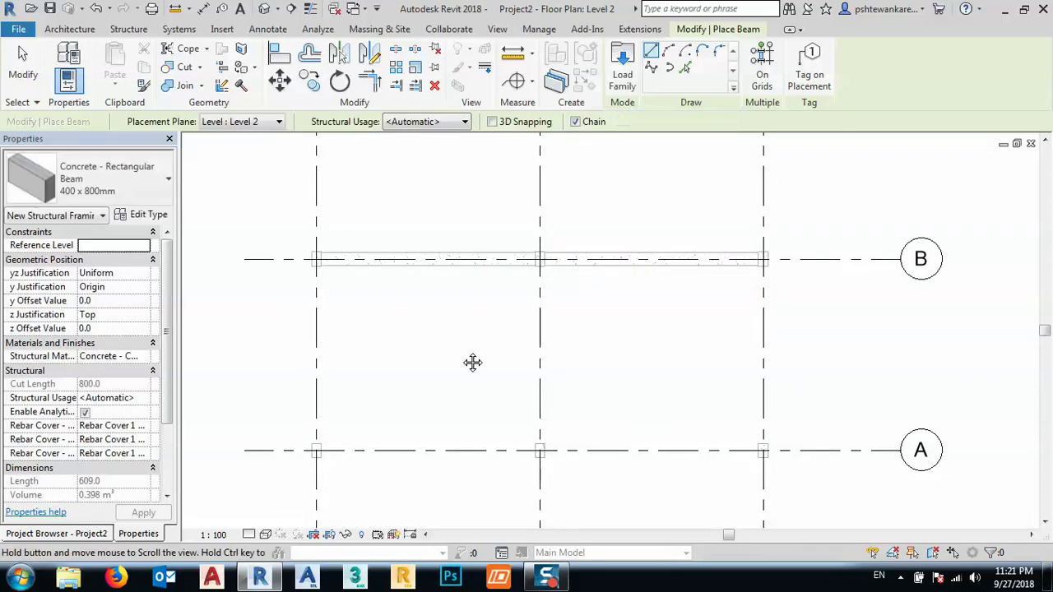
# Step: Chain beams along grid A from 1 to 3, then up column line 3 to grid C
pyautogui.moveTo(493, 284); pyautogui.dragTo(501, 252, button='middle')
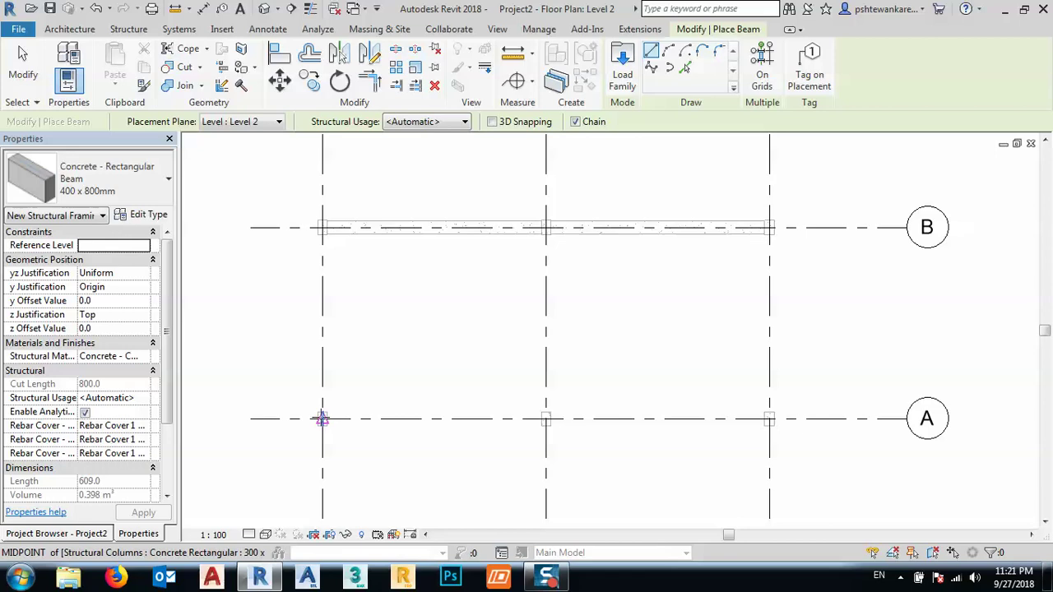
pyautogui.click(322, 419)
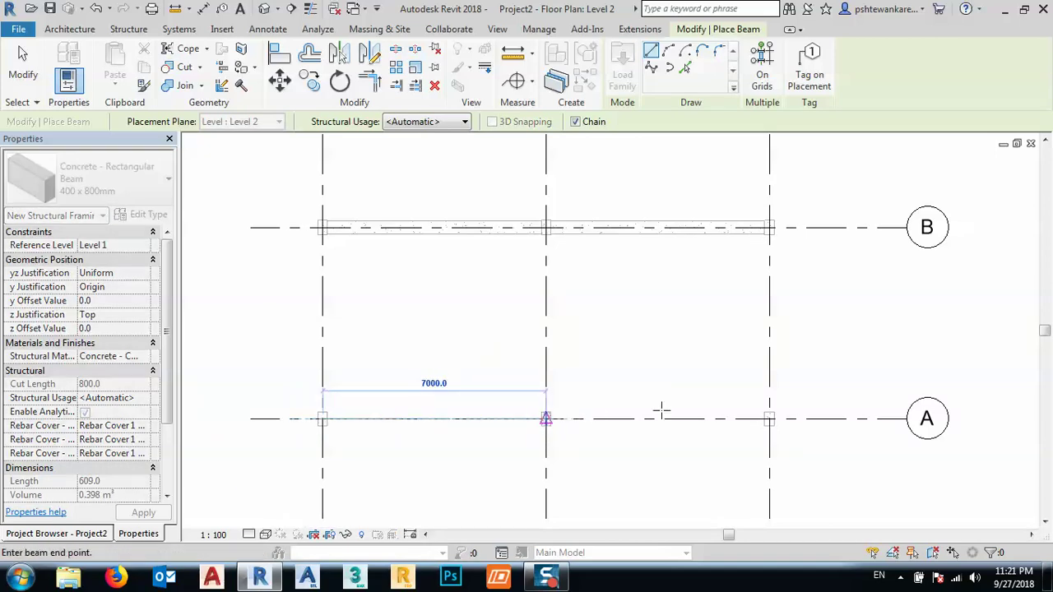
pyautogui.click(663, 410)
pyautogui.click(770, 418)
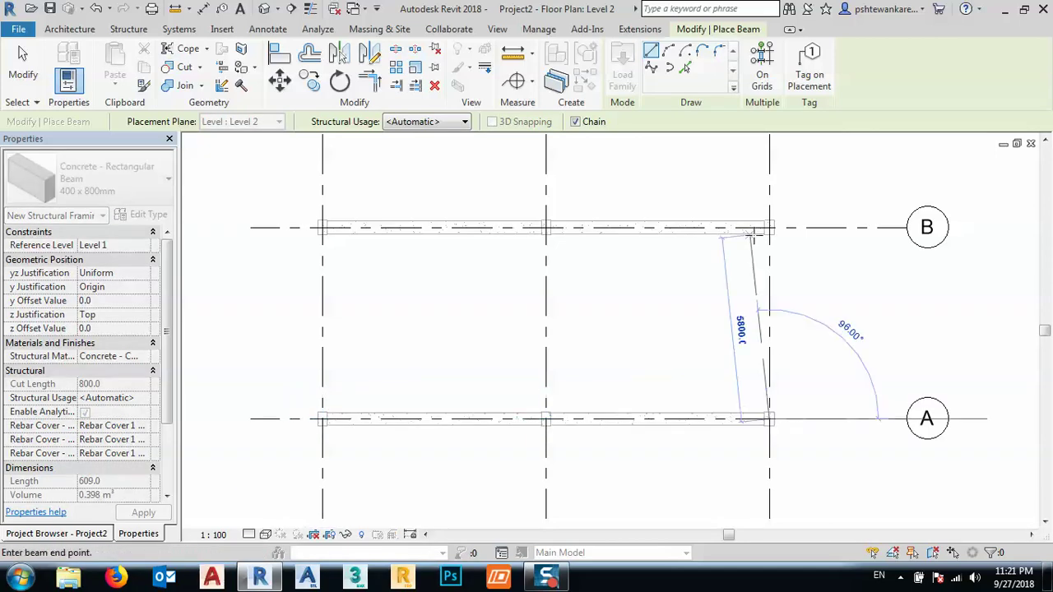
pyautogui.click(770, 227)
pyautogui.moveTo(723, 227); pyautogui.dragTo(727, 458, button='middle')
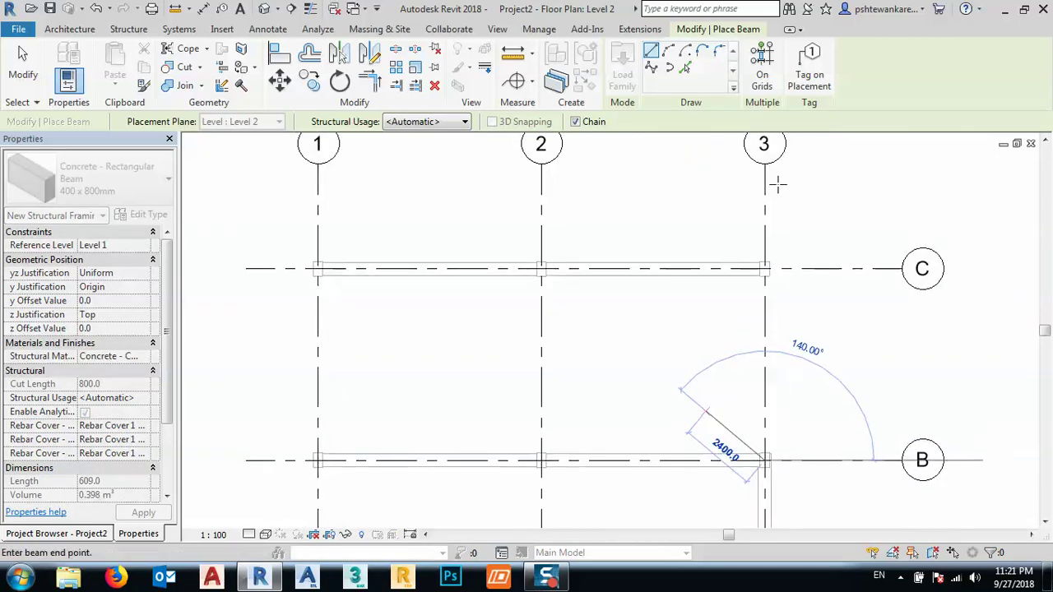
pyautogui.click(764, 269)
pyautogui.moveTo(613, 339); pyautogui.dragTo(619, 227, button='middle')
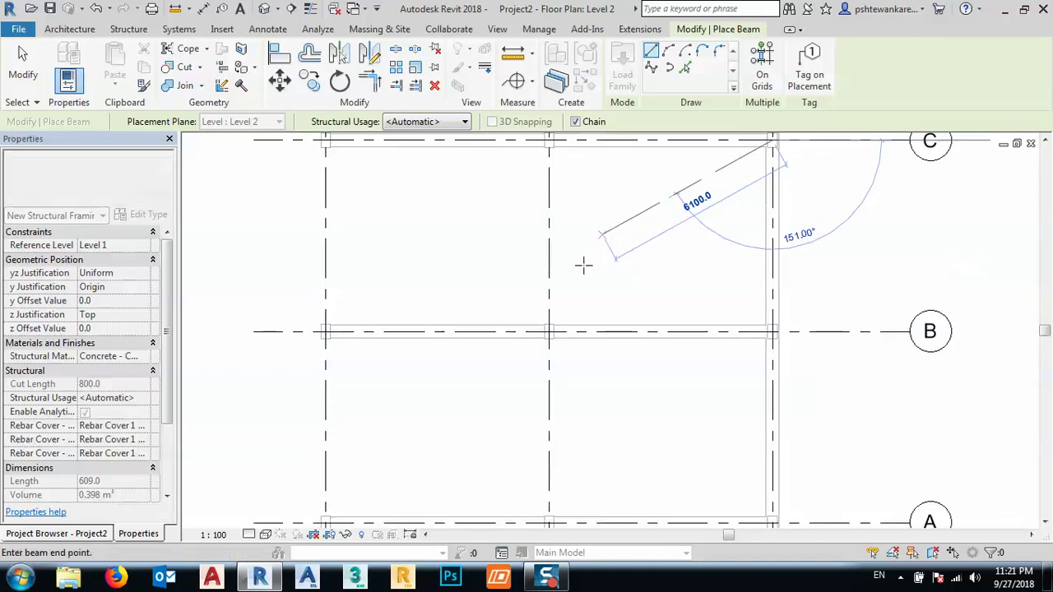
pyautogui.rightClick(600, 327)
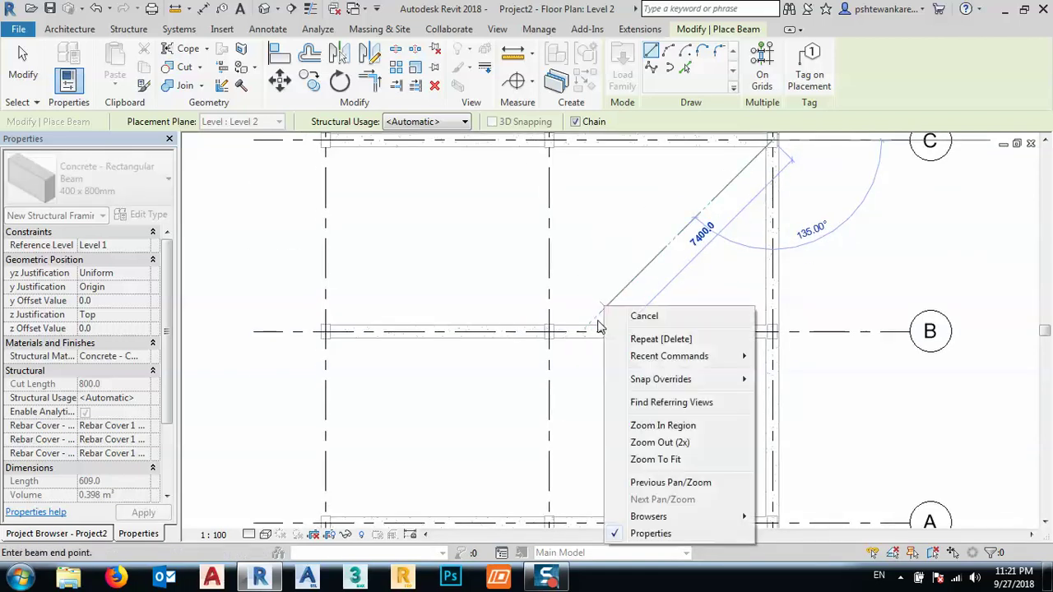
pyautogui.click(642, 318)
# Step: Chain beams along column line 2 from grid A through B to C
pyautogui.click(550, 522)
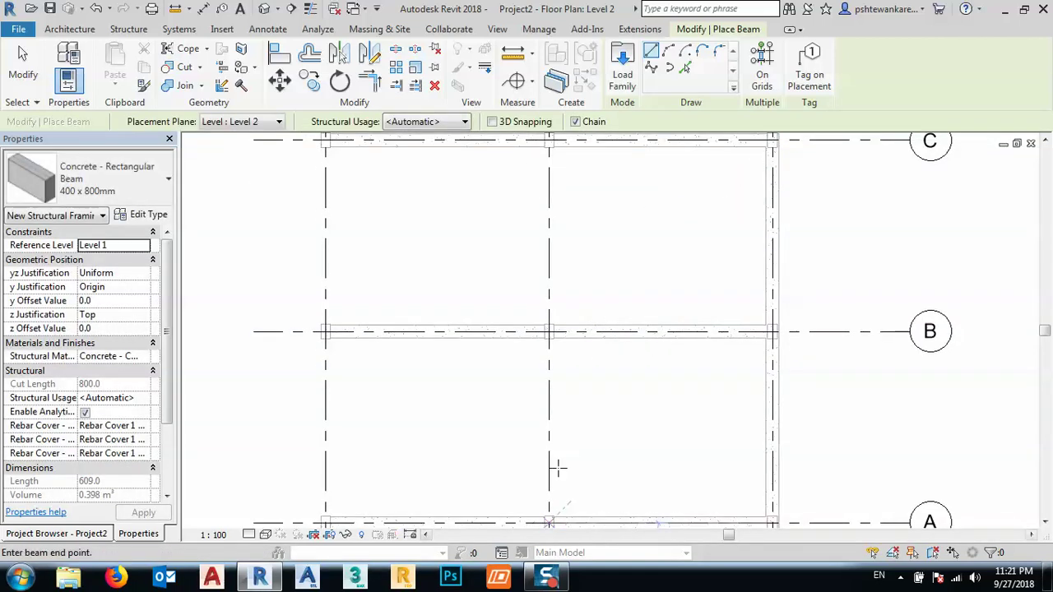
pyautogui.click(551, 335)
pyautogui.moveTo(552, 239); pyautogui.dragTo(548, 425, button='middle')
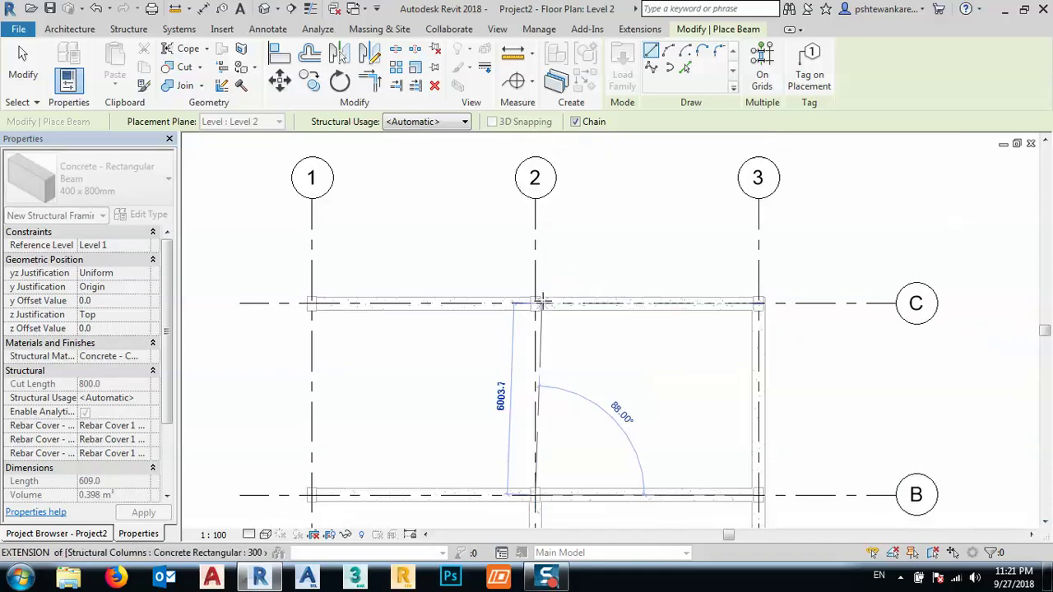
pyautogui.click(535, 303)
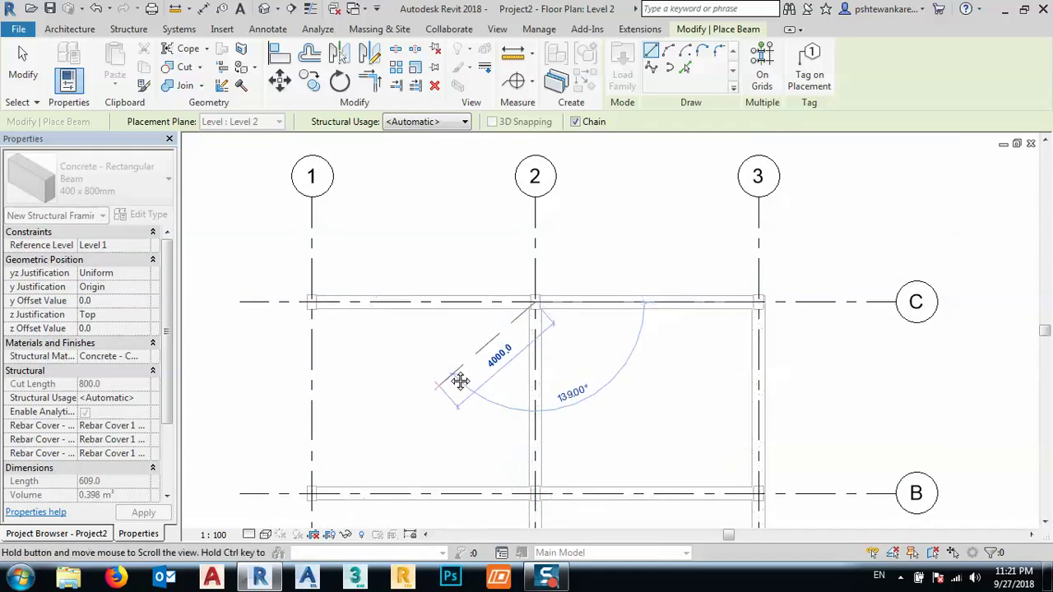
pyautogui.moveTo(450, 387); pyautogui.dragTo(518, 260, button='middle')
pyautogui.rightClick(516, 261)
pyautogui.click(556, 273)
# Step: Add the column line 1 beam up to grid C and end beam placement
pyautogui.moveTo(393, 467); pyautogui.dragTo(433, 371, button='middle')
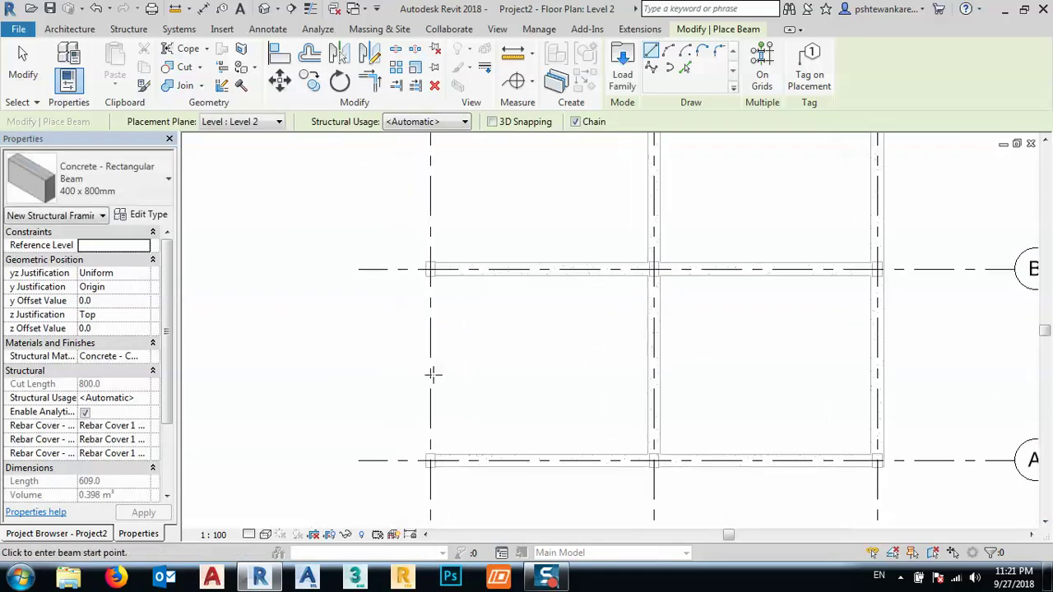
pyautogui.click(429, 460)
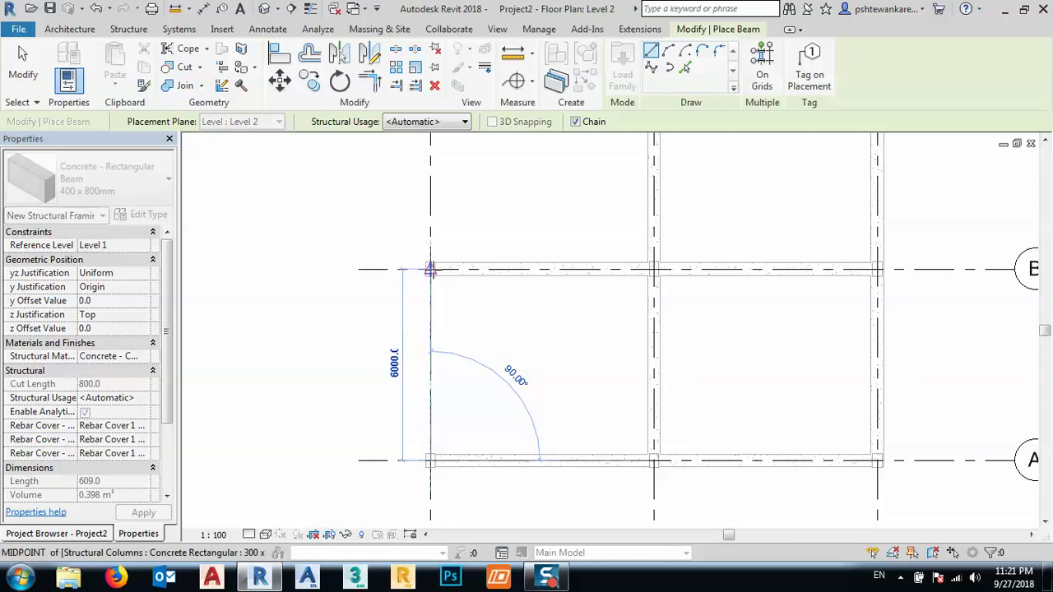
pyautogui.moveTo(430, 261); pyautogui.dragTo(430, 532, button='middle')
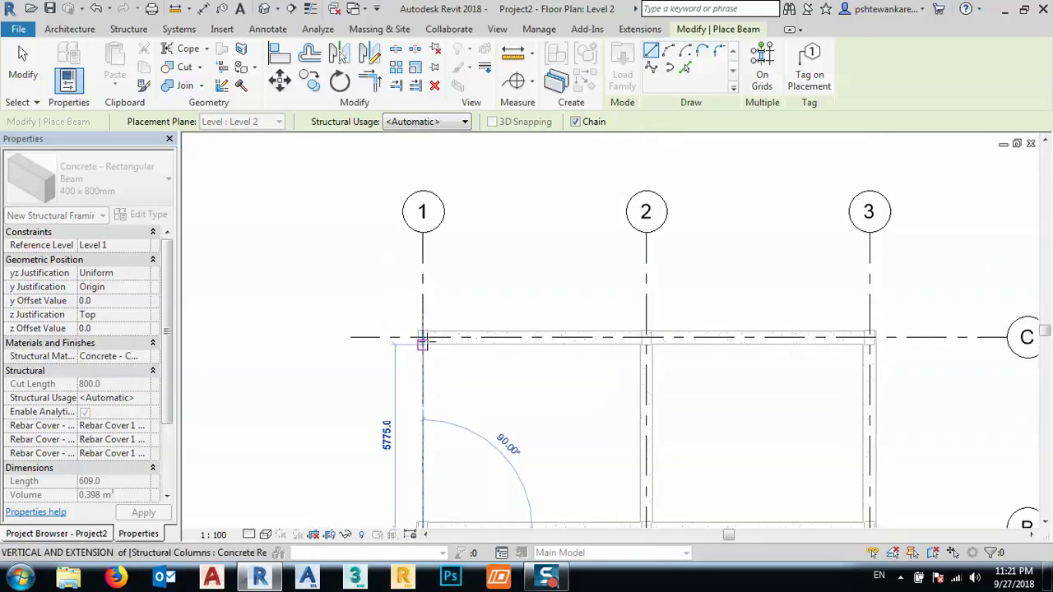
pyautogui.click(423, 337)
pyautogui.rightClick(516, 362)
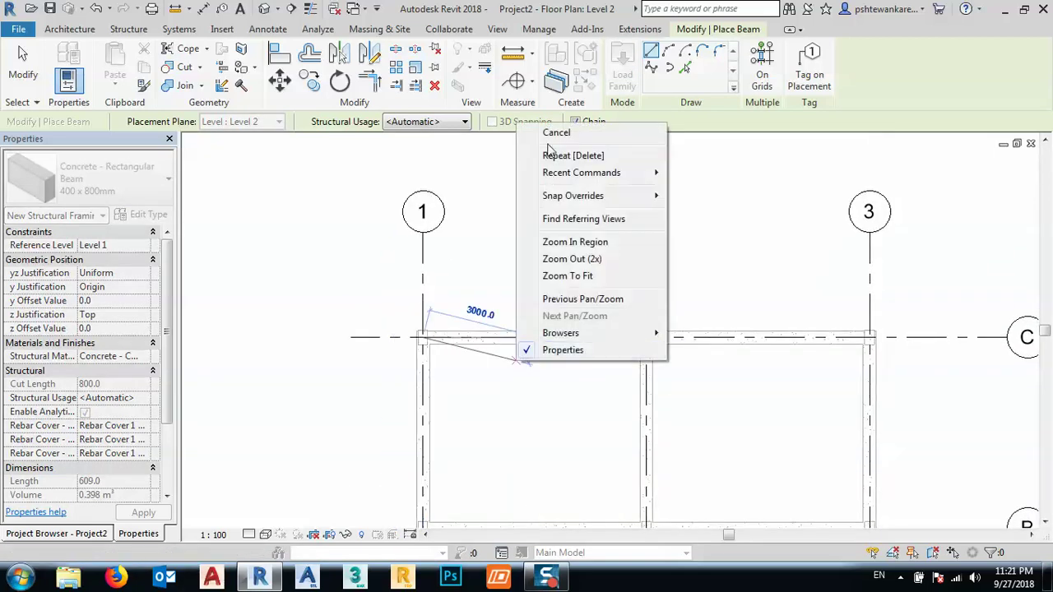
pyautogui.click(543, 135)
pyautogui.moveTo(421, 407); pyautogui.dragTo(403, 315, button='middle')
pyautogui.scroll(-2, 402, 315)
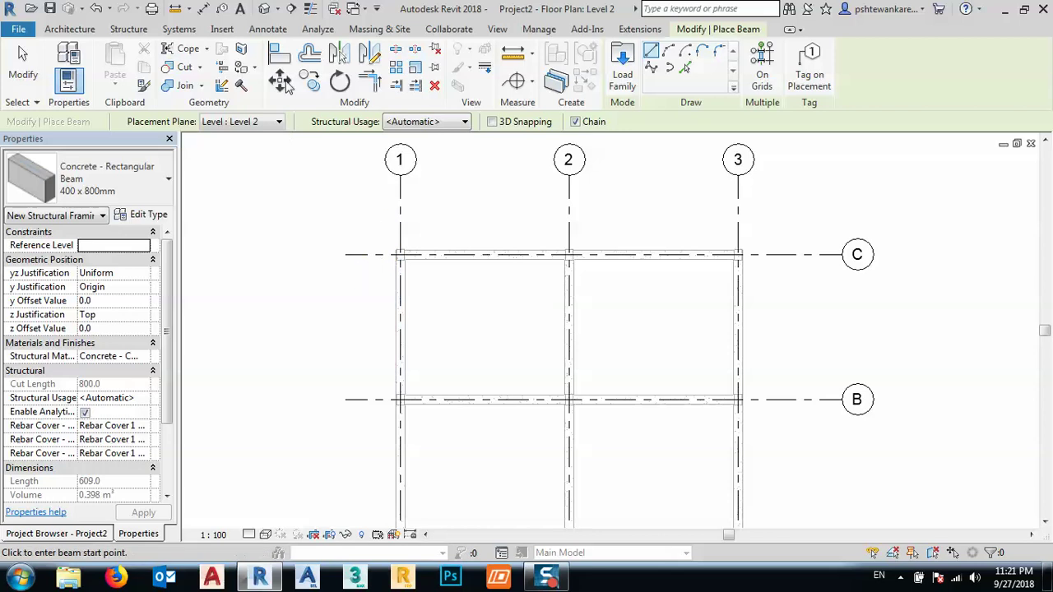
# Step: Review the beam-and-column frame in an isometric 3D view and show the Project Browser
pyautogui.click(267, 13)
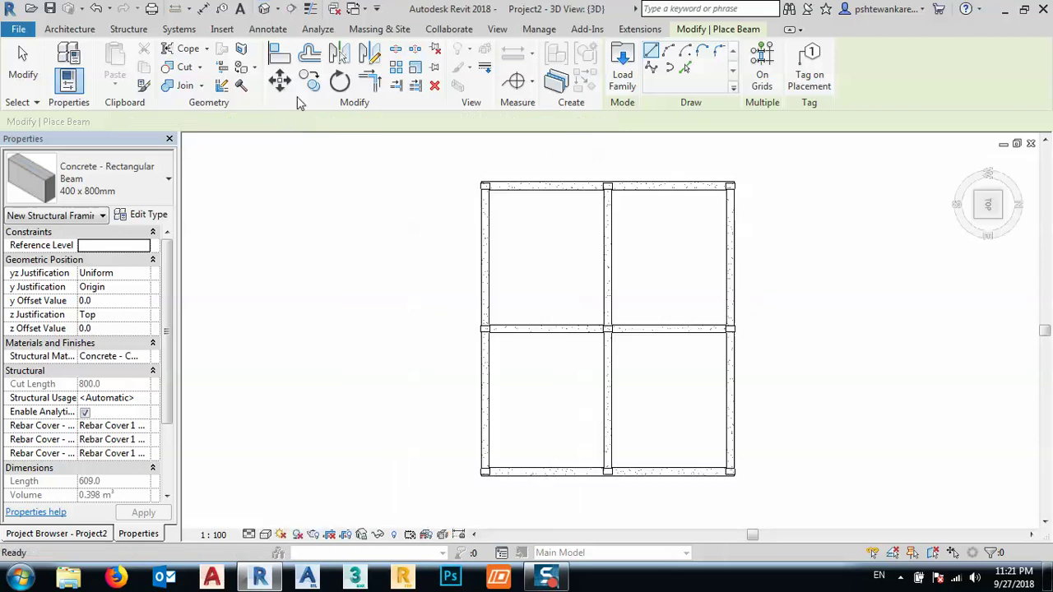
pyautogui.click(982, 203)
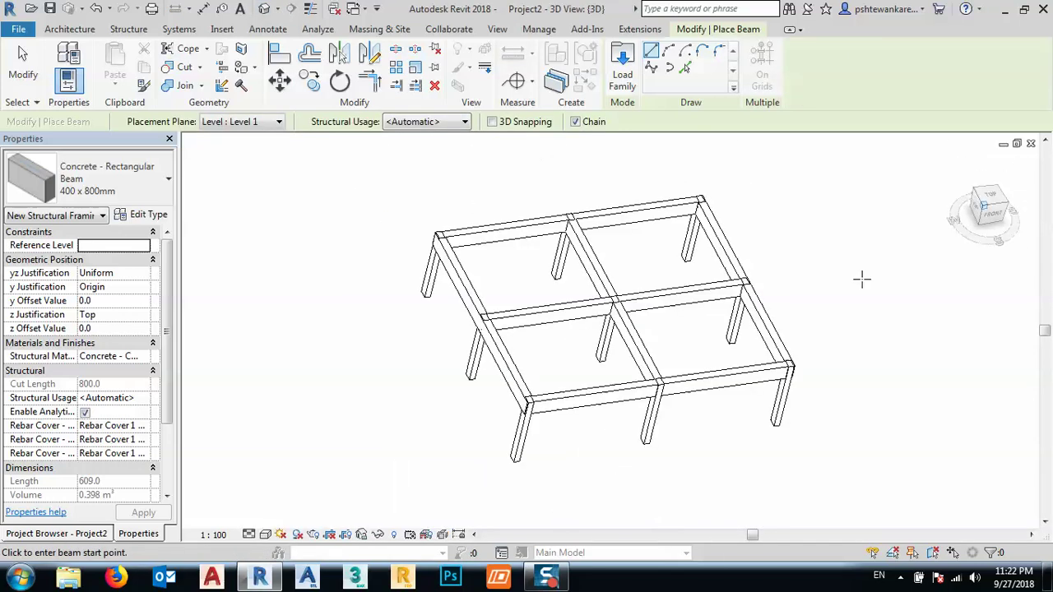
pyautogui.press('Escape')
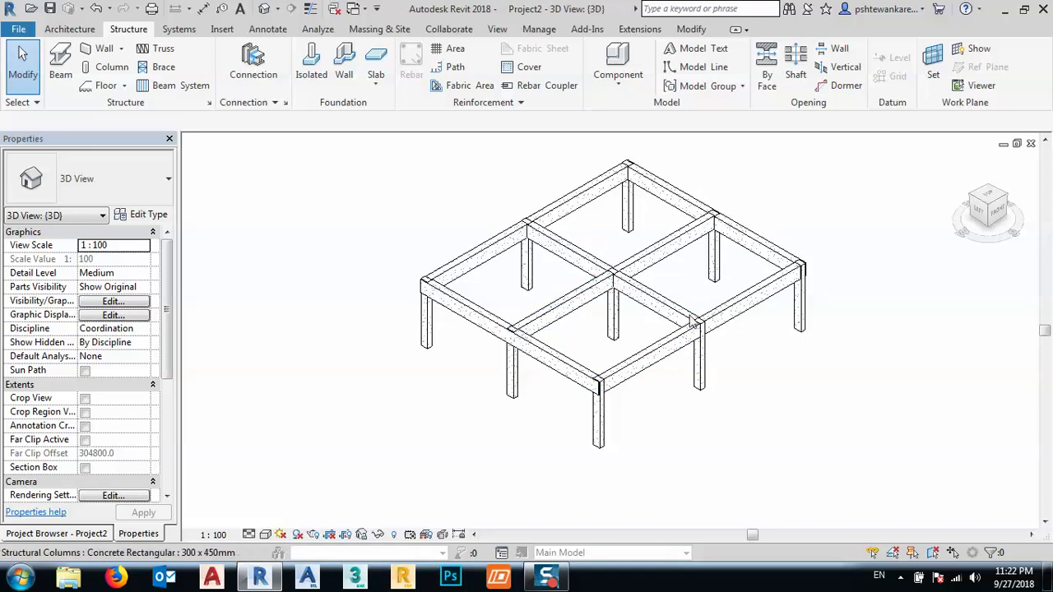
pyautogui.scroll(2, 434, 282)
pyautogui.scroll(2, 489, 228)
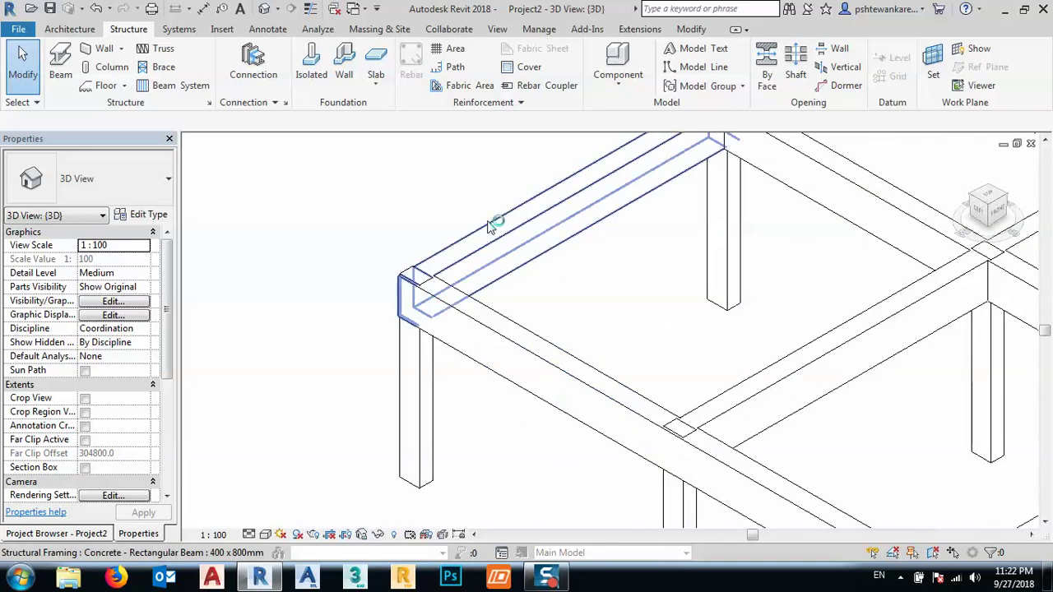
pyautogui.scroll(1, 411, 289)
pyautogui.scroll(2, 441, 282)
pyautogui.scroll(-1, 321, 292)
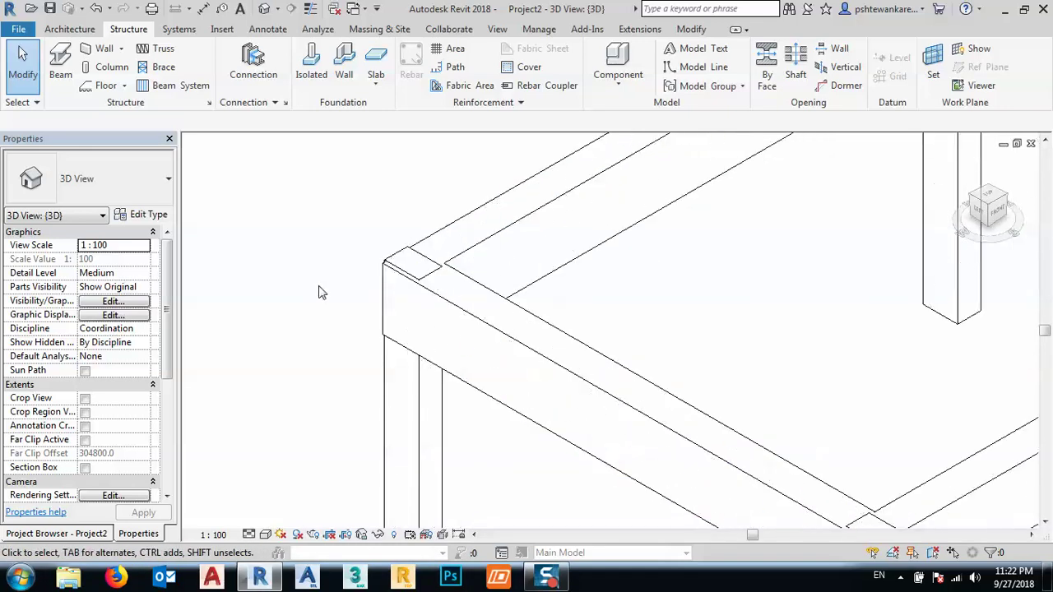
pyautogui.scroll(-1, 342, 272)
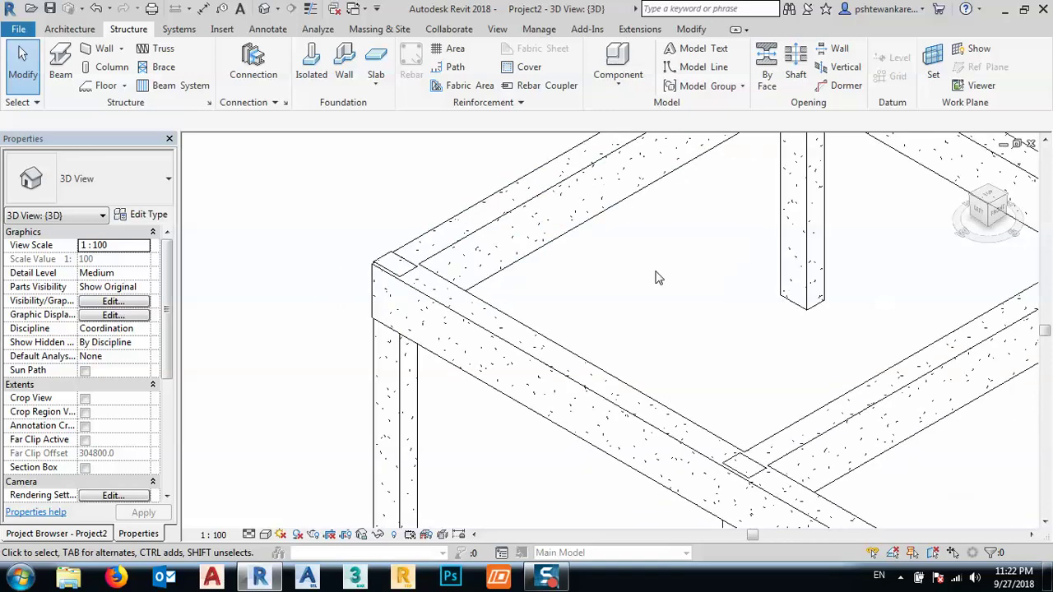
pyautogui.moveTo(658, 278); pyautogui.dragTo(529, 277, button='middle')
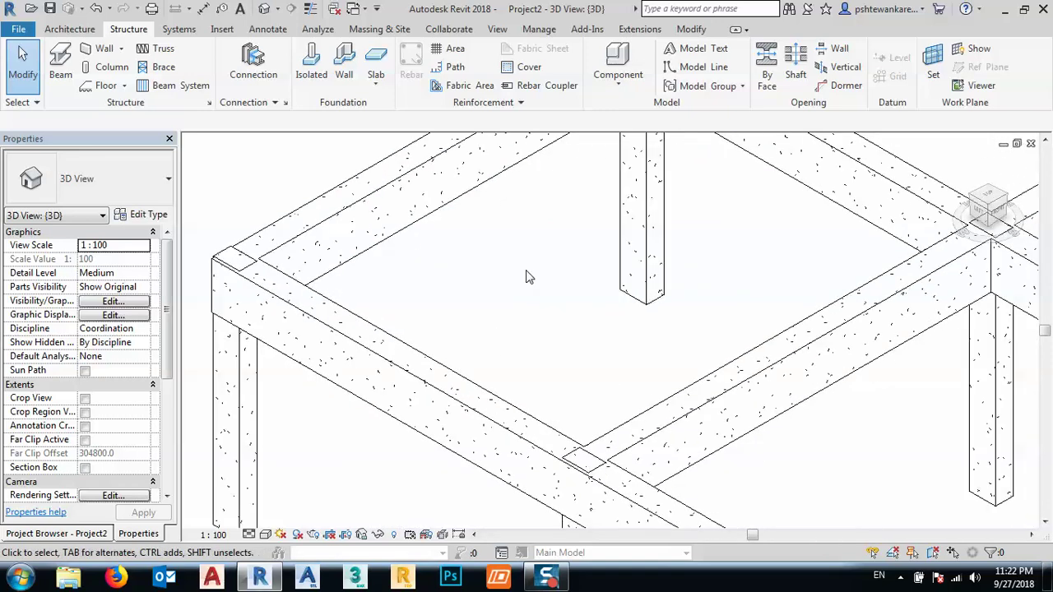
pyautogui.click(57, 534)
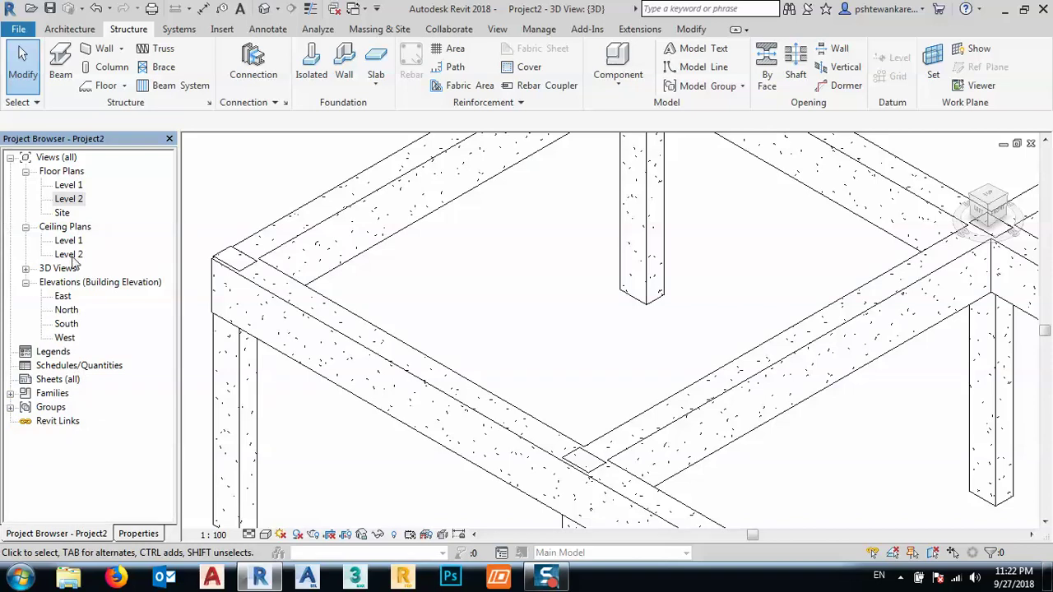
# Step: Open Elevations > East and frame the view around the level markers
pyautogui.click(61, 296)
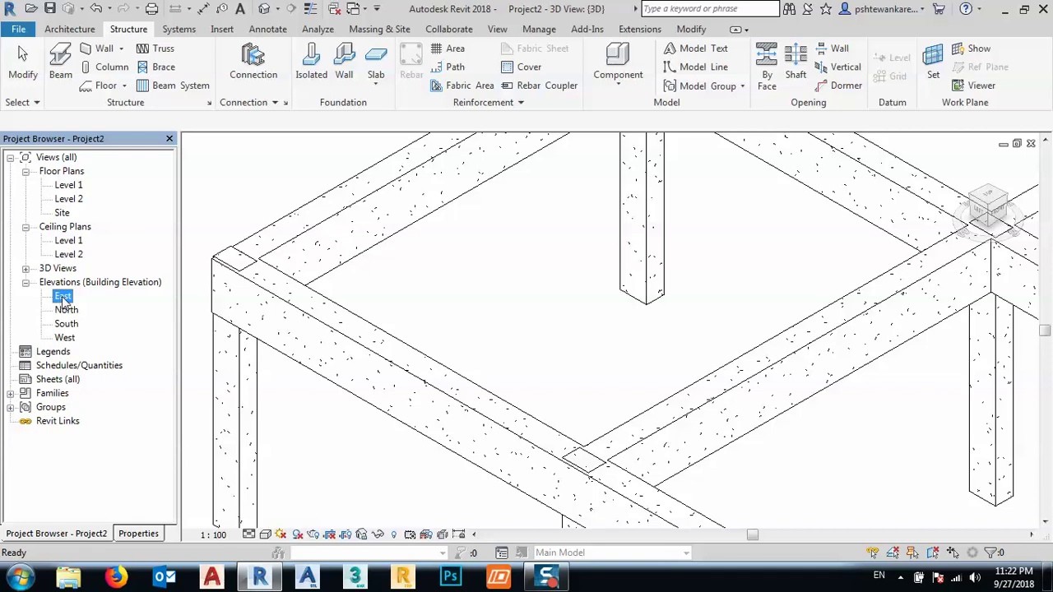
pyautogui.doubleClick(63, 298)
pyautogui.moveTo(506, 283); pyautogui.dragTo(583, 251, button='middle')
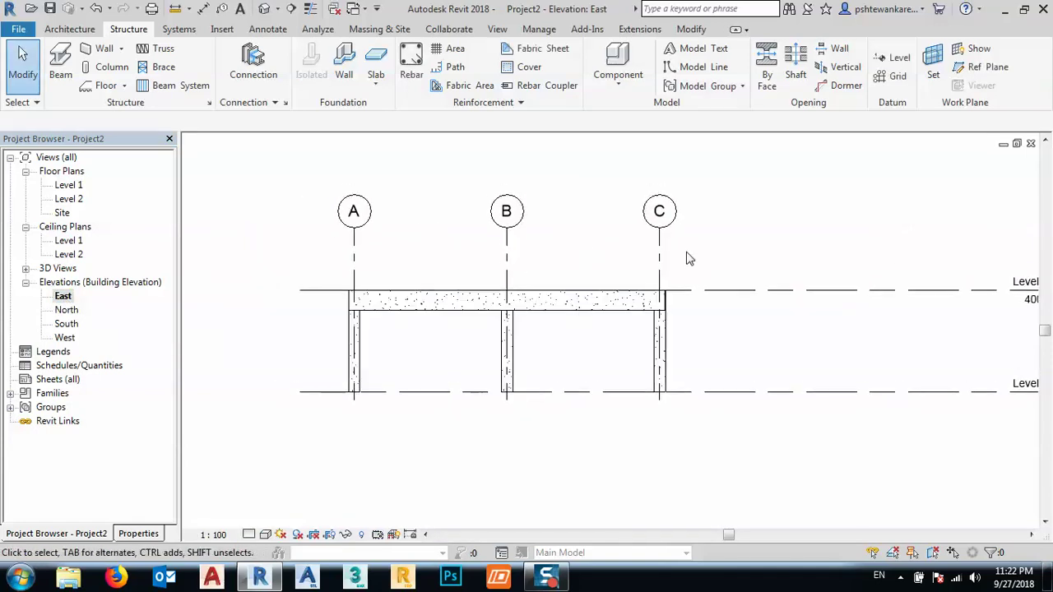
pyautogui.scroll(-1, 690, 259)
pyautogui.moveTo(738, 277); pyautogui.dragTo(687, 263, button='middle')
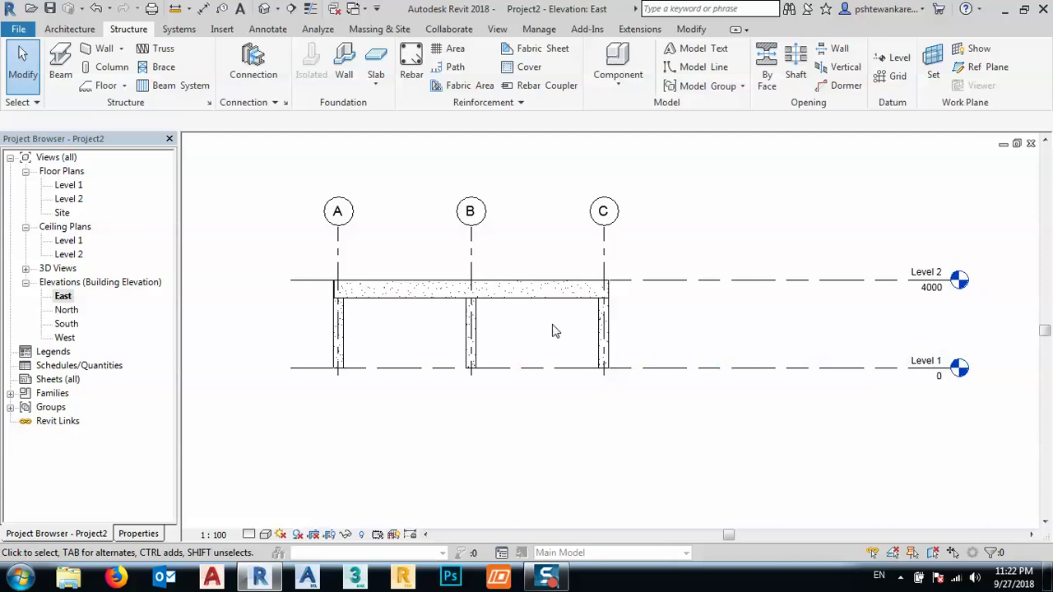
# Step: Draw Level 3 and set it 3200 above Level 2, at elevation 7200
pyautogui.click(897, 58)
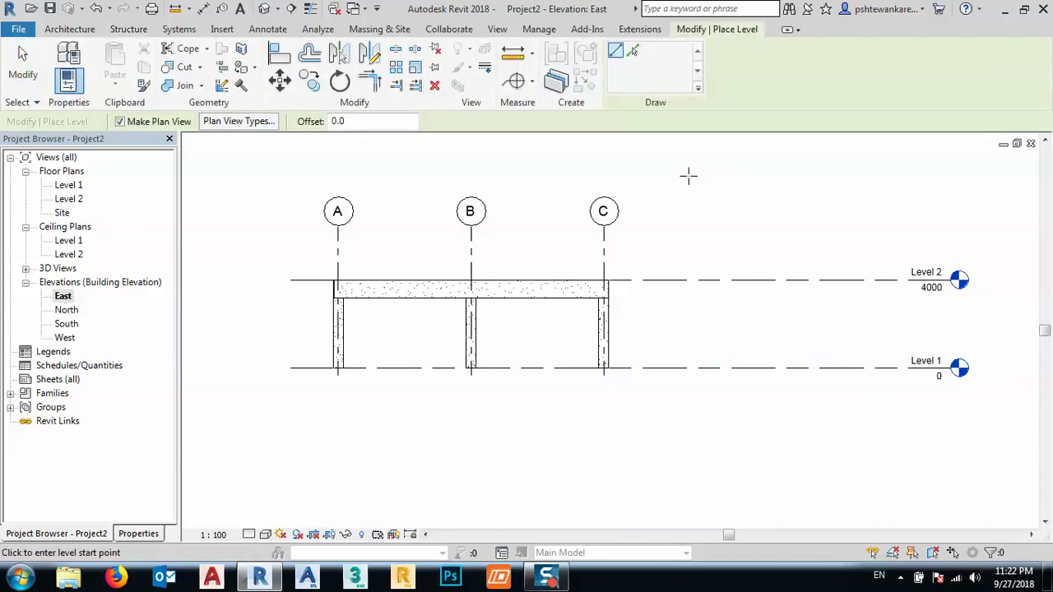
pyautogui.click(290, 228)
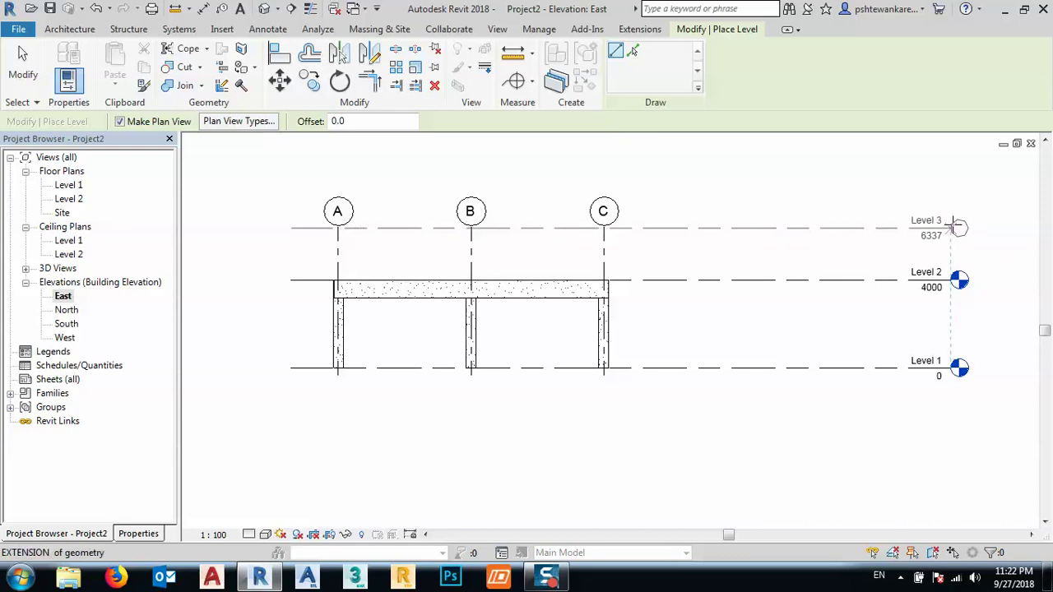
pyautogui.click(955, 227)
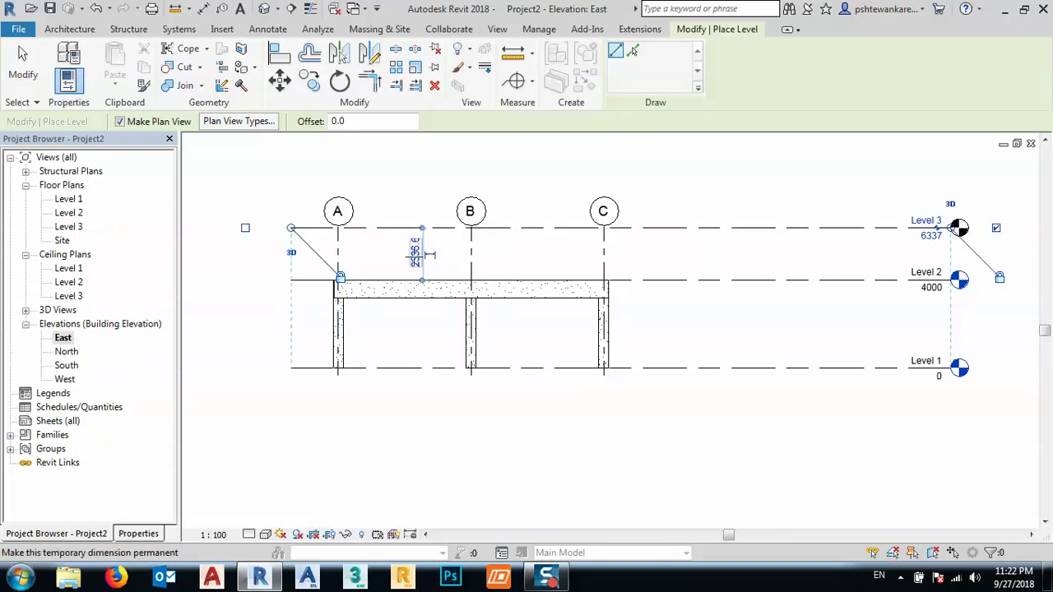
pyautogui.click(415, 257)
pyautogui.write('3200')
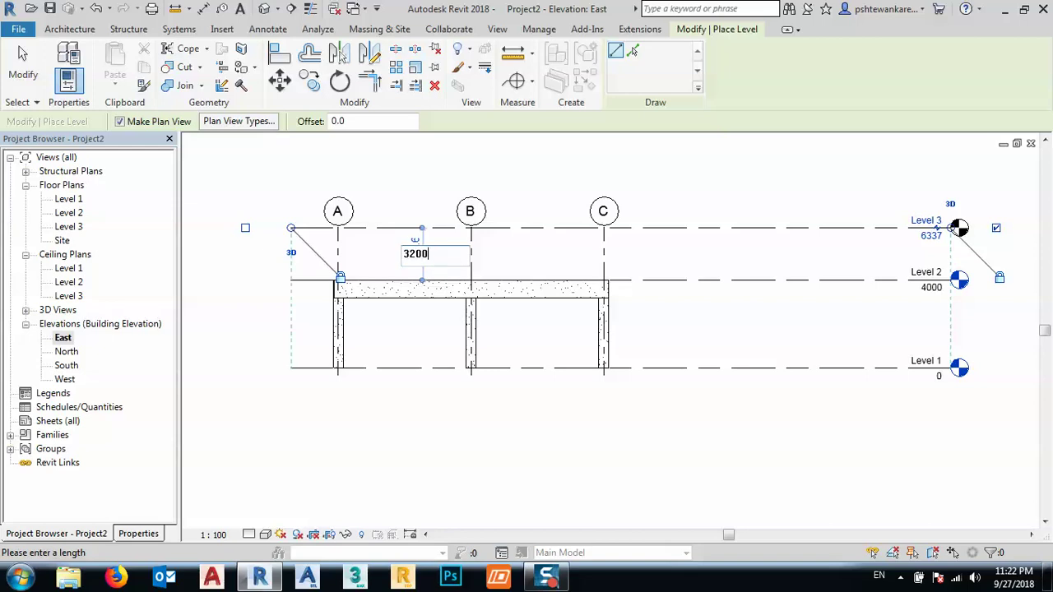
pyautogui.press('Return')
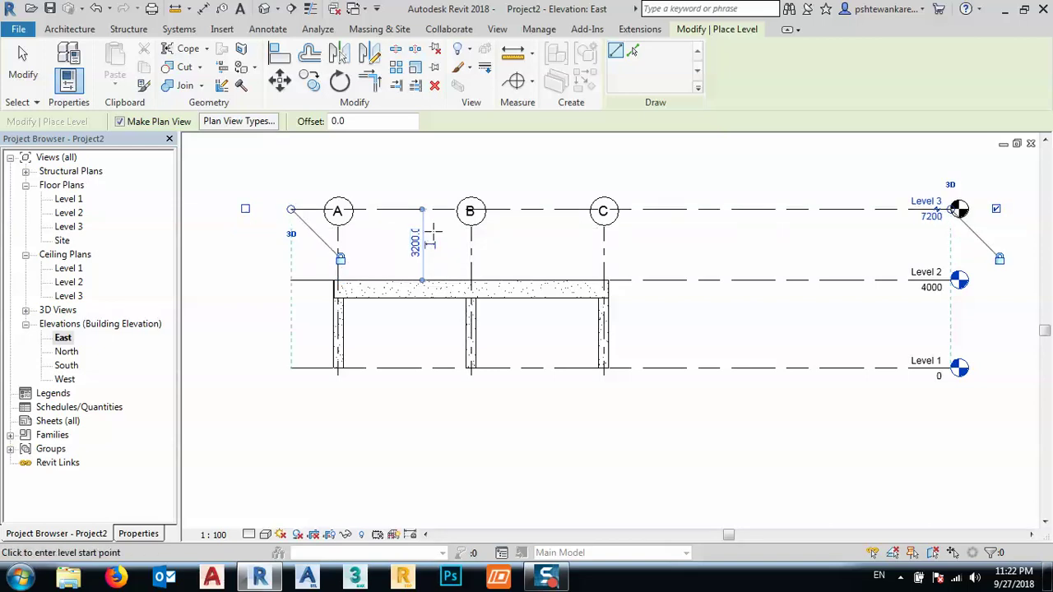
pyautogui.rightClick(486, 215)
pyautogui.click(526, 227)
pyautogui.rightClick(527, 234)
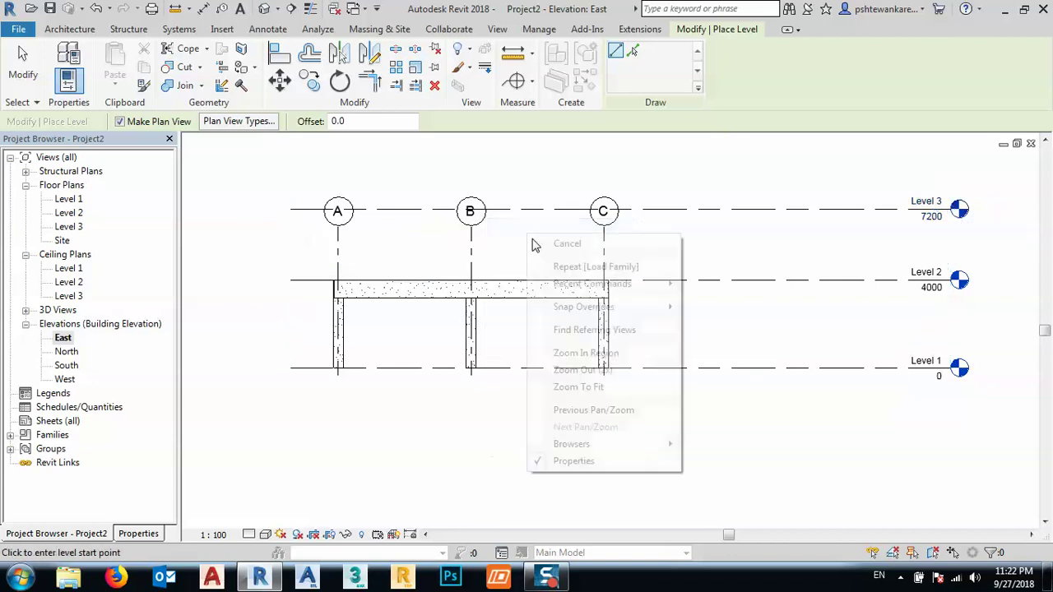
# Step: Drag grid B's end upward so grids A, B and C reach above Level 3
pyautogui.click(547, 247)
pyautogui.click(473, 239)
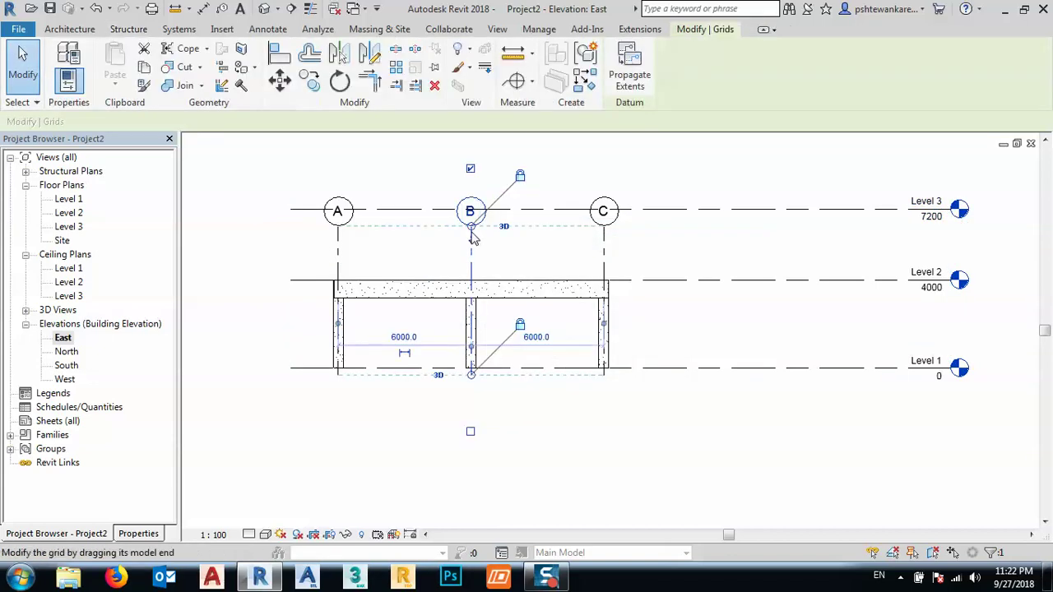
pyautogui.moveTo(470, 234); pyautogui.dragTo(472, 175)
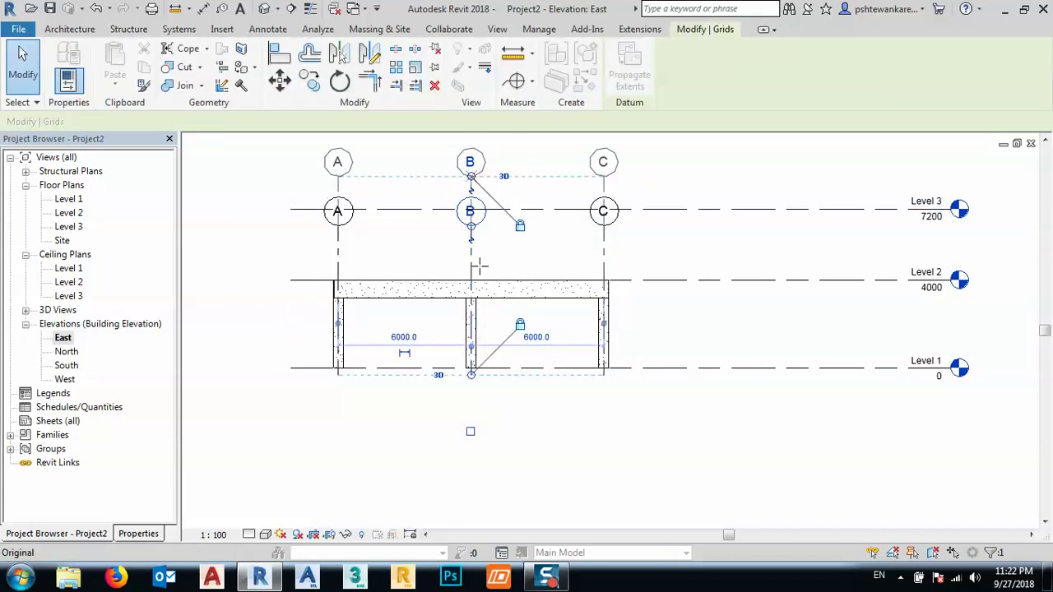
pyautogui.moveTo(480, 265); pyautogui.dragTo(490, 285, button='middle')
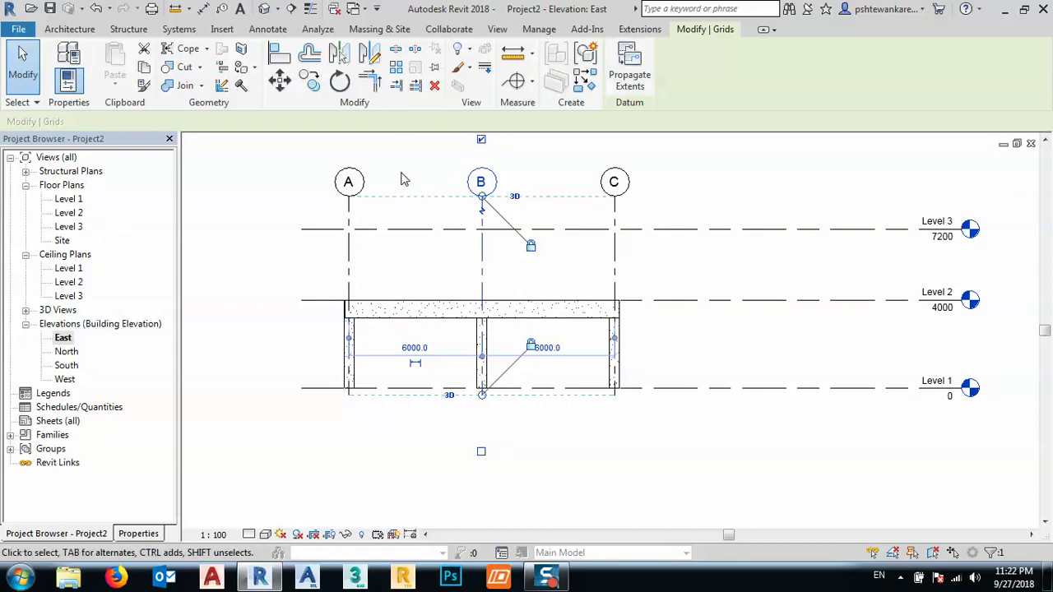
pyautogui.click(403, 179)
# Step: In the {3D} view, window-select all 21 columns and beams and copy them to the clipboard
pyautogui.click(264, 8)
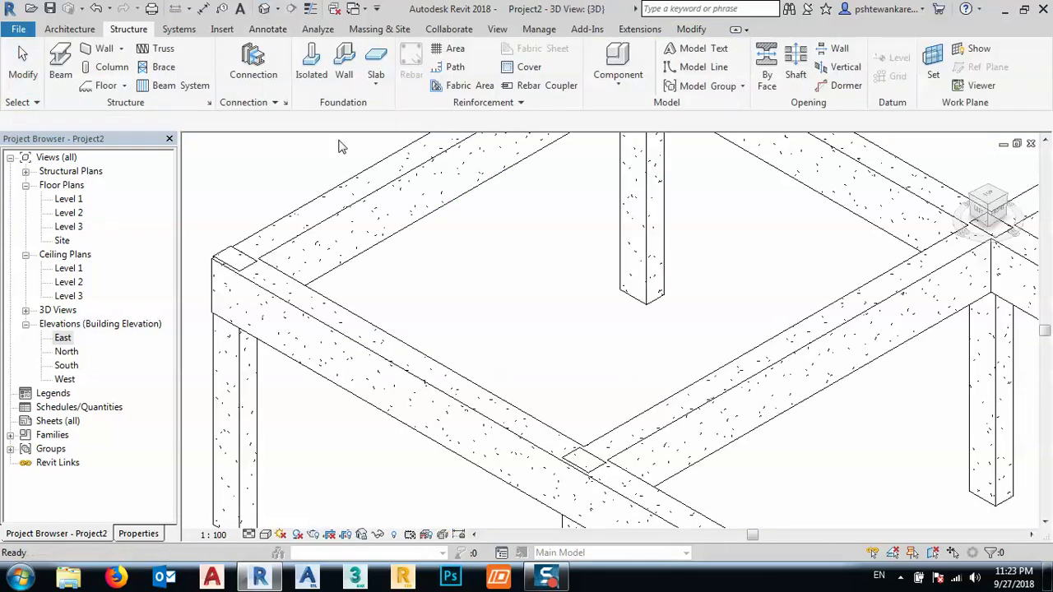
pyautogui.scroll(-2, 442, 270)
pyautogui.scroll(-2, 440, 274)
pyautogui.moveTo(439, 274)
pyautogui.mouseDown(button='middle')
pyautogui.moveTo(503, 325)
pyautogui.moveTo(447, 344)
pyautogui.mouseUp(button='middle')
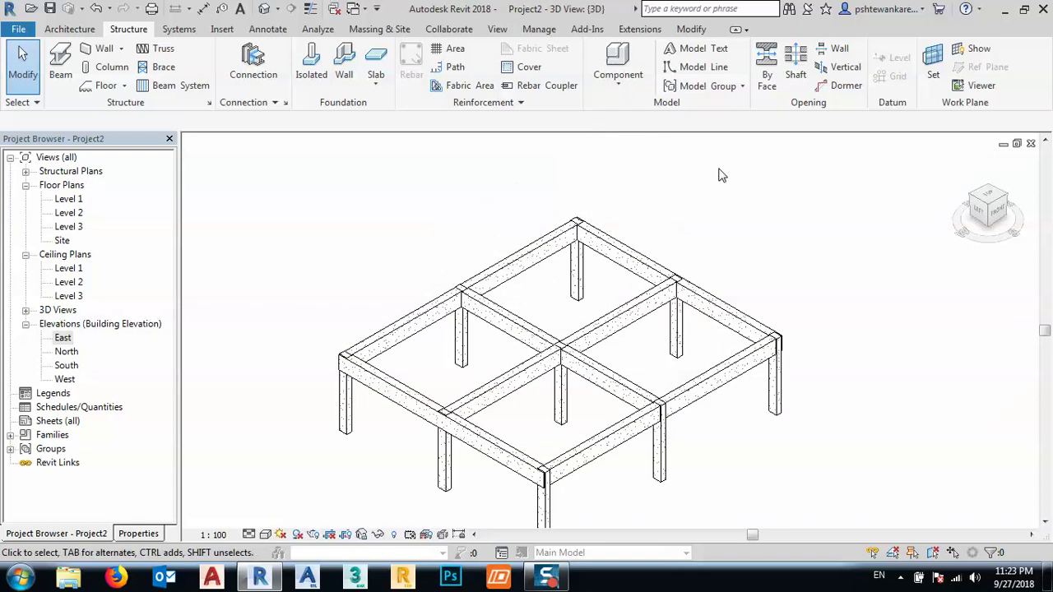
pyautogui.scroll(-2, 448, 344)
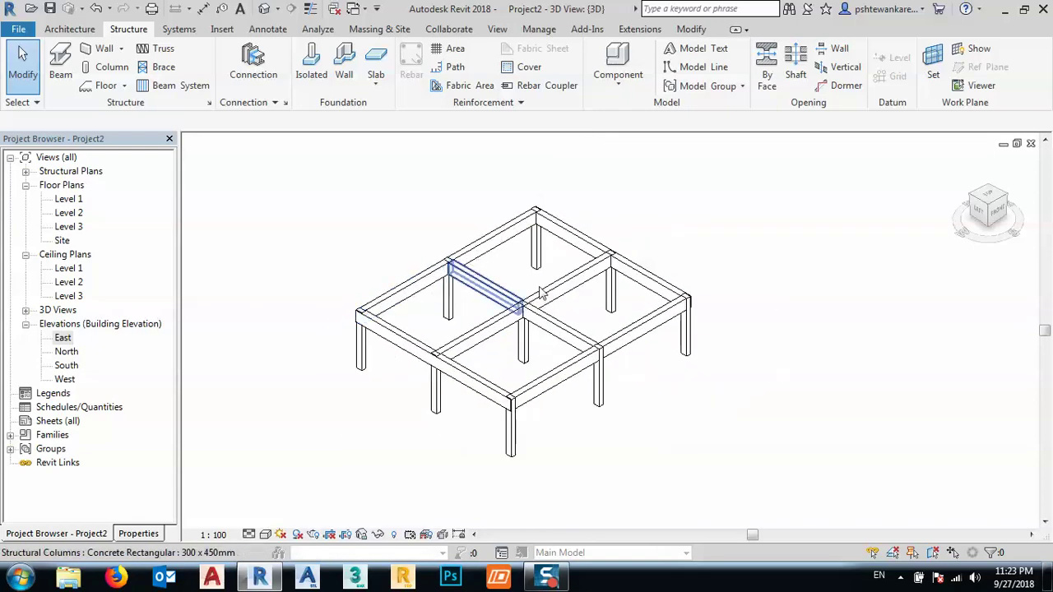
pyautogui.moveTo(732, 234); pyautogui.dragTo(171, 498)
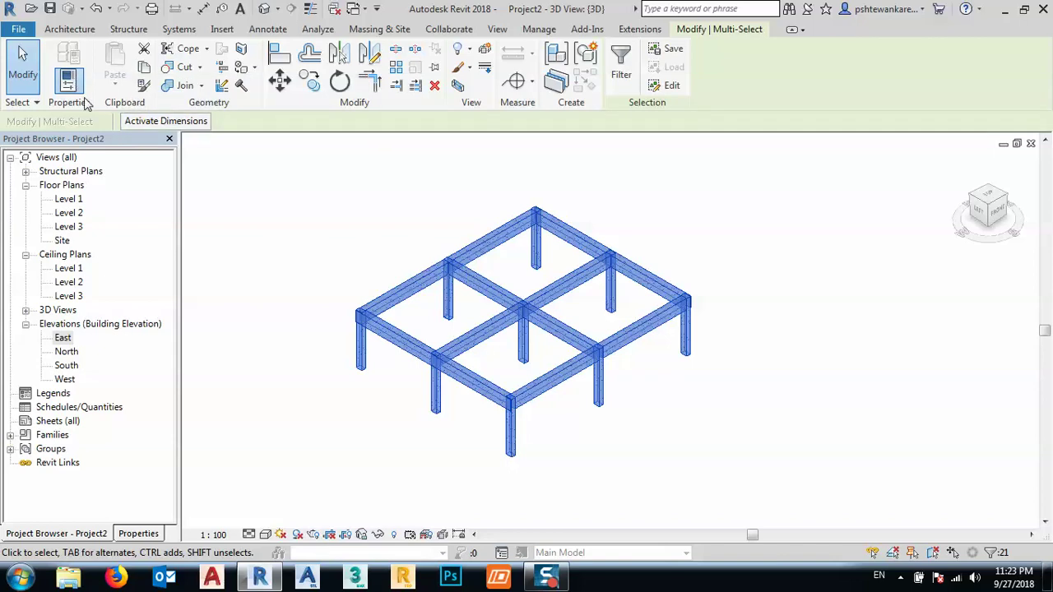
pyautogui.click(146, 70)
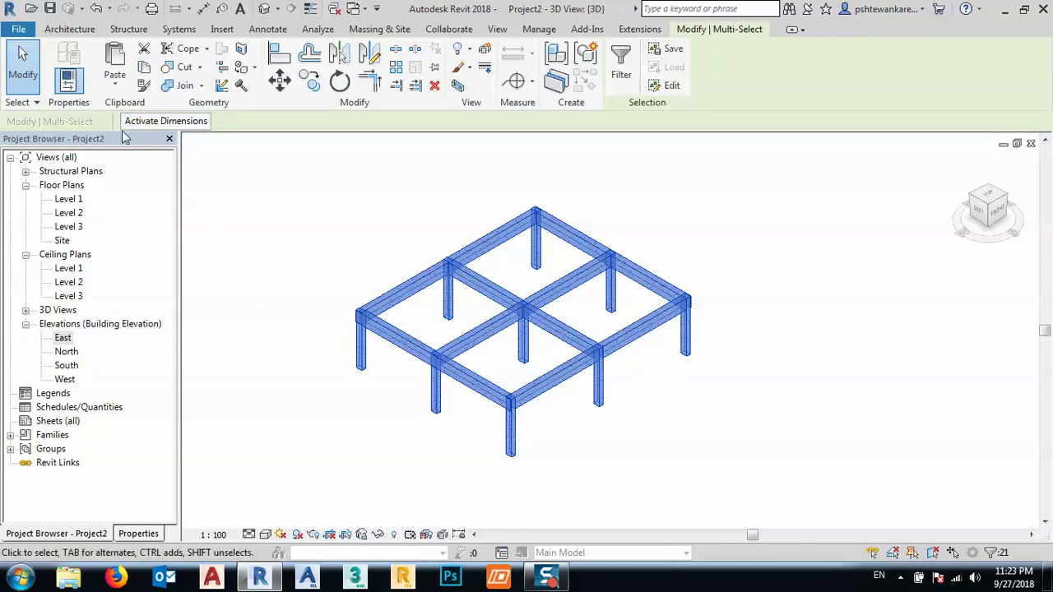
pyautogui.click(120, 91)
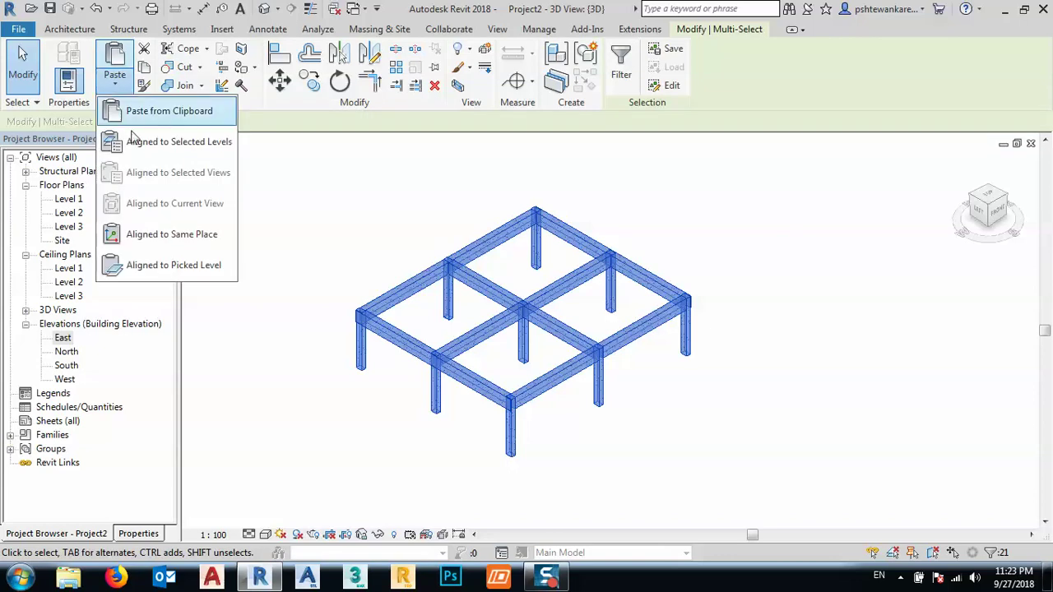
pyautogui.click(170, 144)
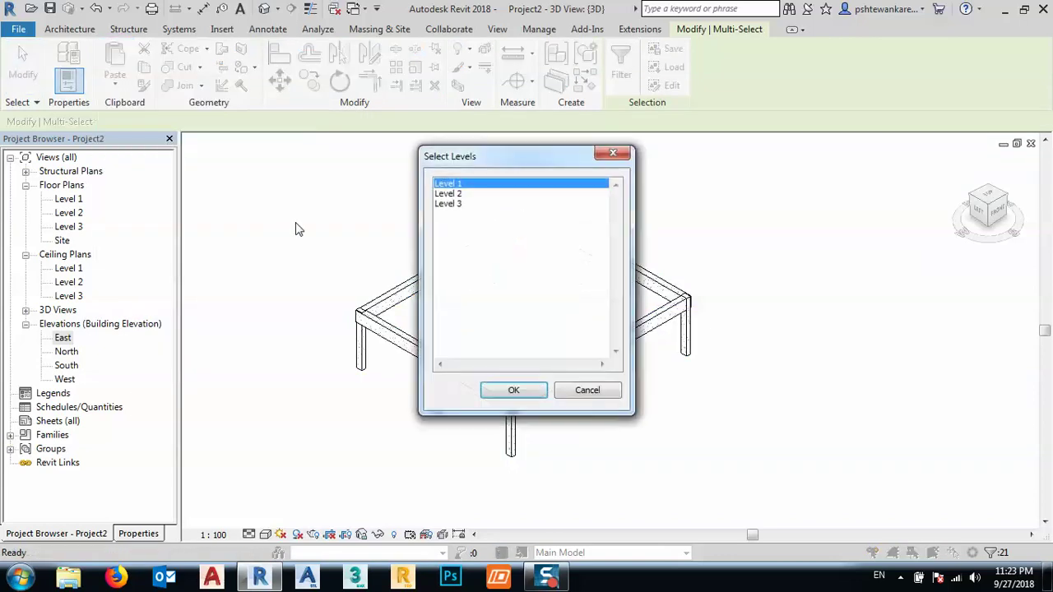
pyautogui.click(451, 206)
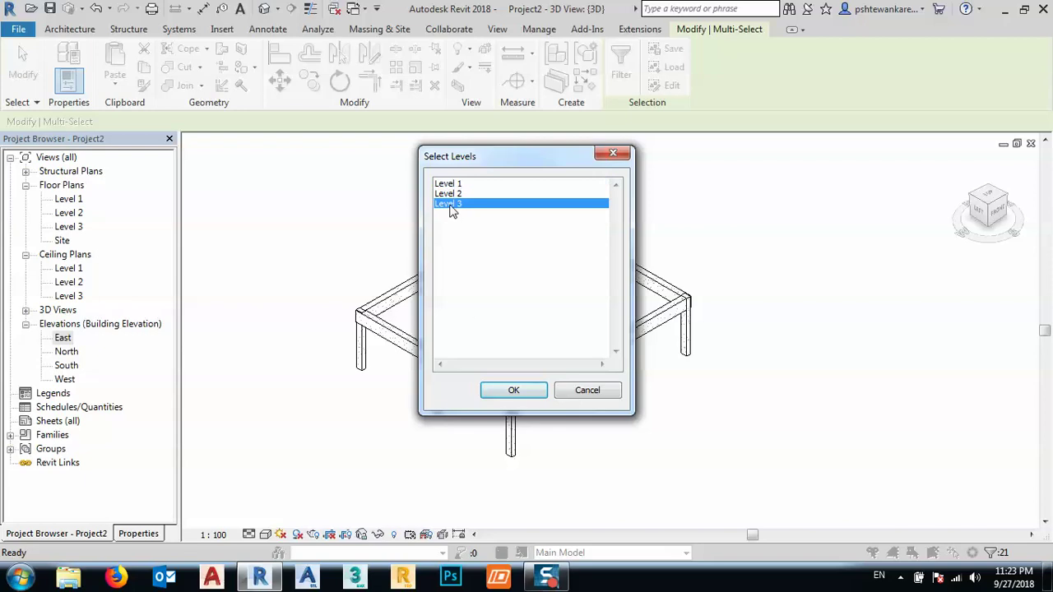
pyautogui.click(508, 393)
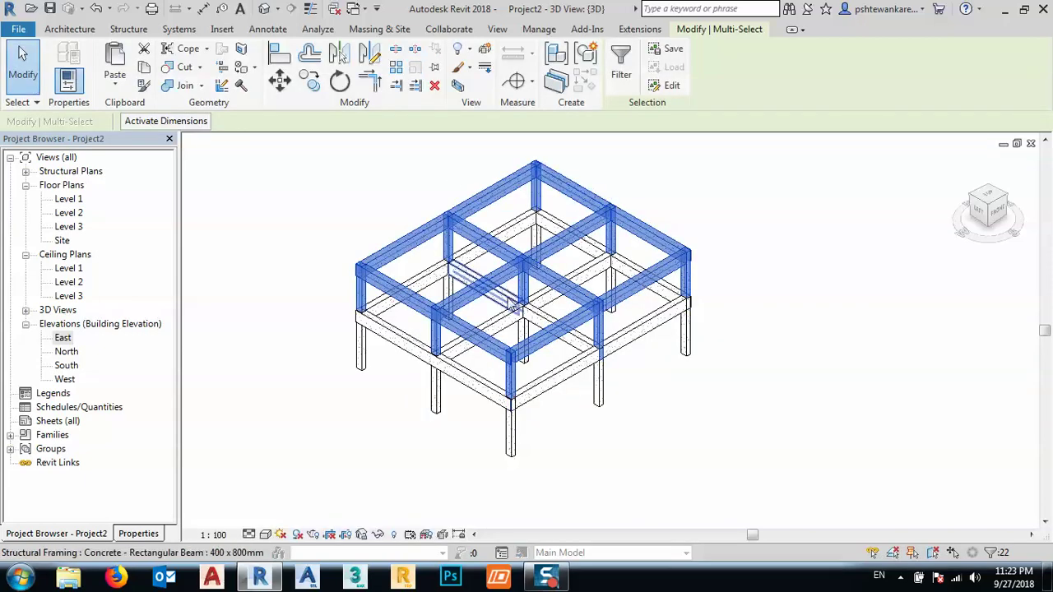
pyautogui.moveTo(510, 306); pyautogui.dragTo(527, 335, button='middle')
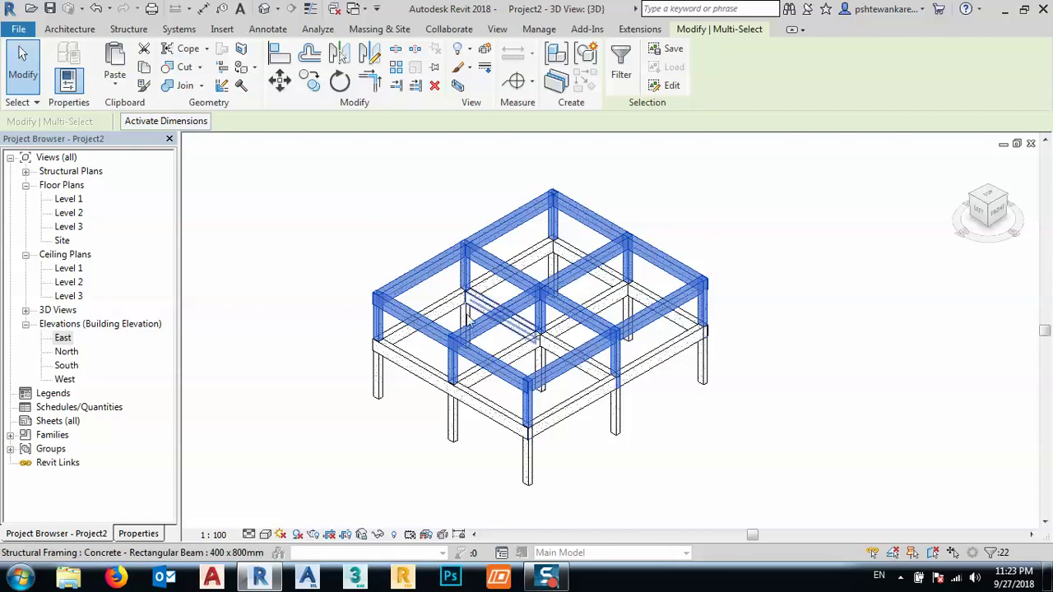
pyautogui.moveTo(550, 442)
pyautogui.keyDown('shift'); pyautogui.mouseDown(button='middle')
pyautogui.moveTo(576, 324)
pyautogui.moveTo(524, 217)
pyautogui.moveTo(611, 299)
pyautogui.moveTo(606, 358)
pyautogui.moveTo(565, 365)
pyautogui.moveTo(584, 377)
pyautogui.mouseUp(button='middle'); pyautogui.keyUp('shift')
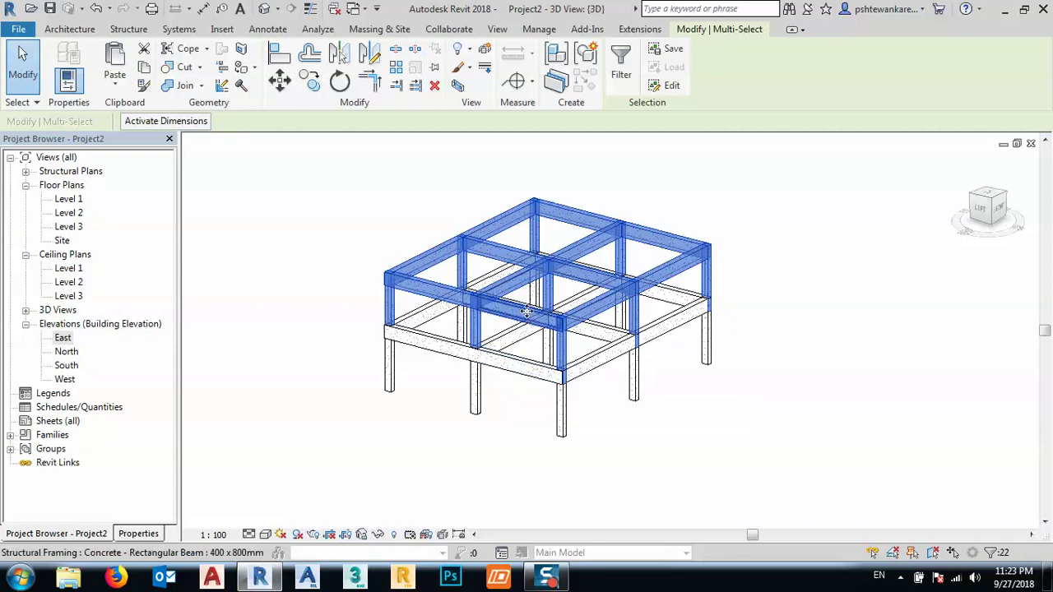
pyautogui.moveTo(527, 311); pyautogui.dragTo(505, 358, button='middle')
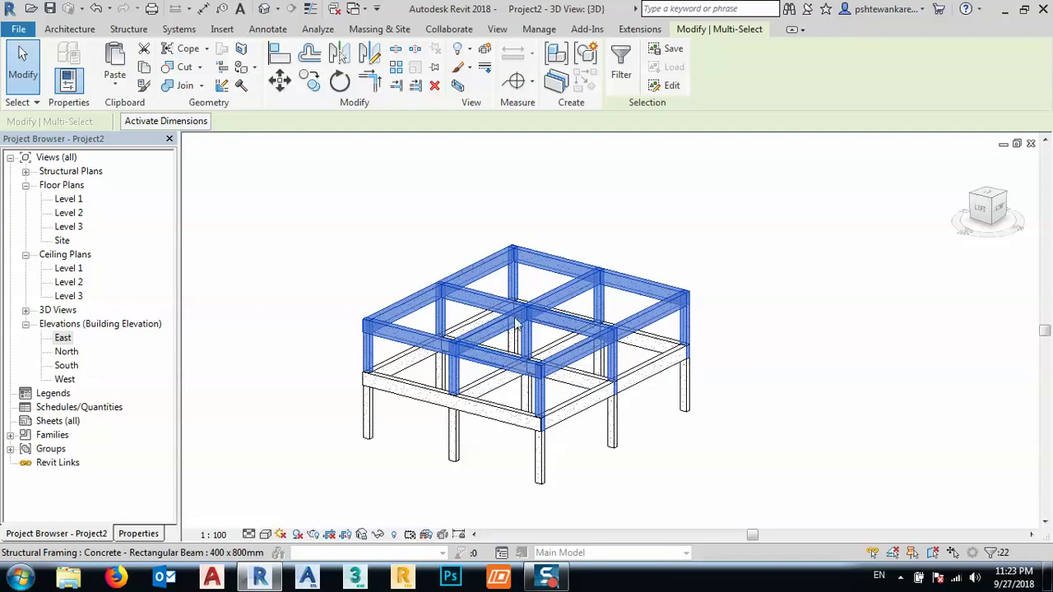
pyautogui.press('Delete')
pyautogui.moveTo(415, 348); pyautogui.dragTo(434, 281, button='middle')
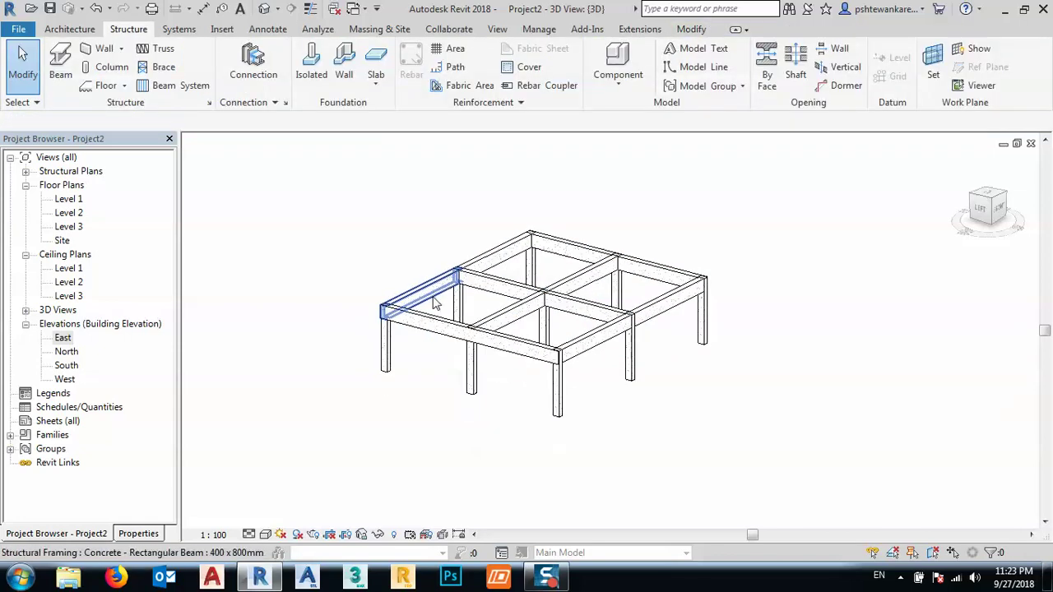
# Step: On the Level 1 plan, start the Isolated foundation tool, raising the no-family prompt
pyautogui.doubleClick(68, 199)
pyautogui.moveTo(500, 411); pyautogui.dragTo(430, 218, button='middle')
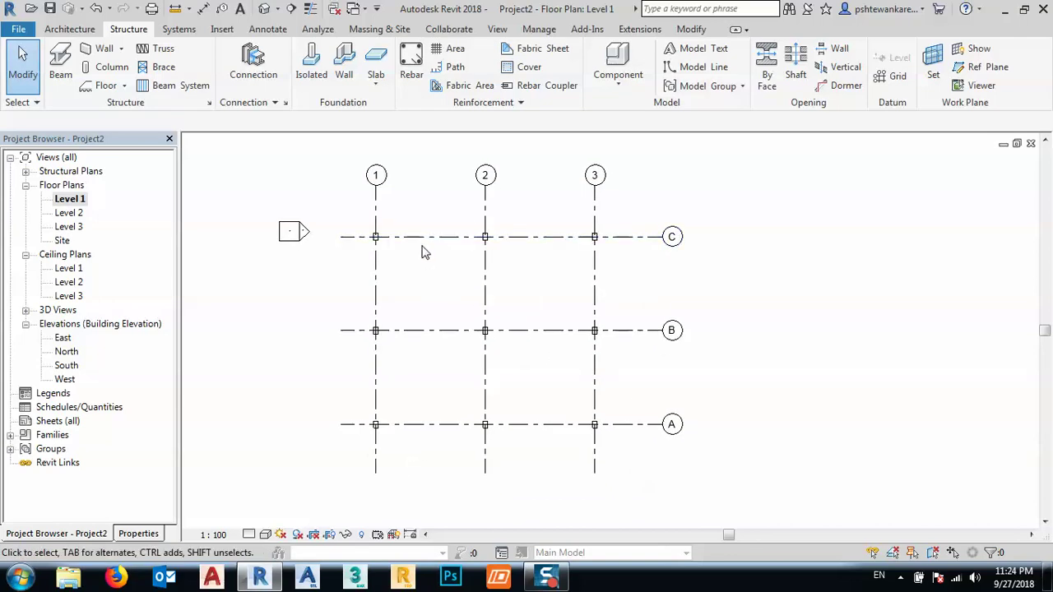
pyautogui.click(310, 65)
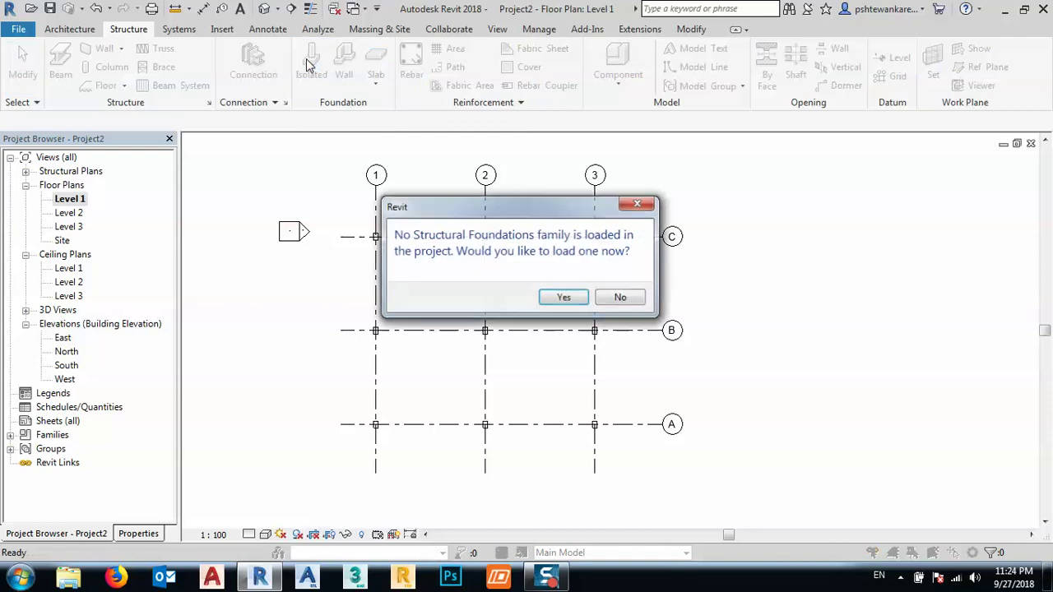
pyautogui.moveTo(446, 213); pyautogui.dragTo(319, 188)
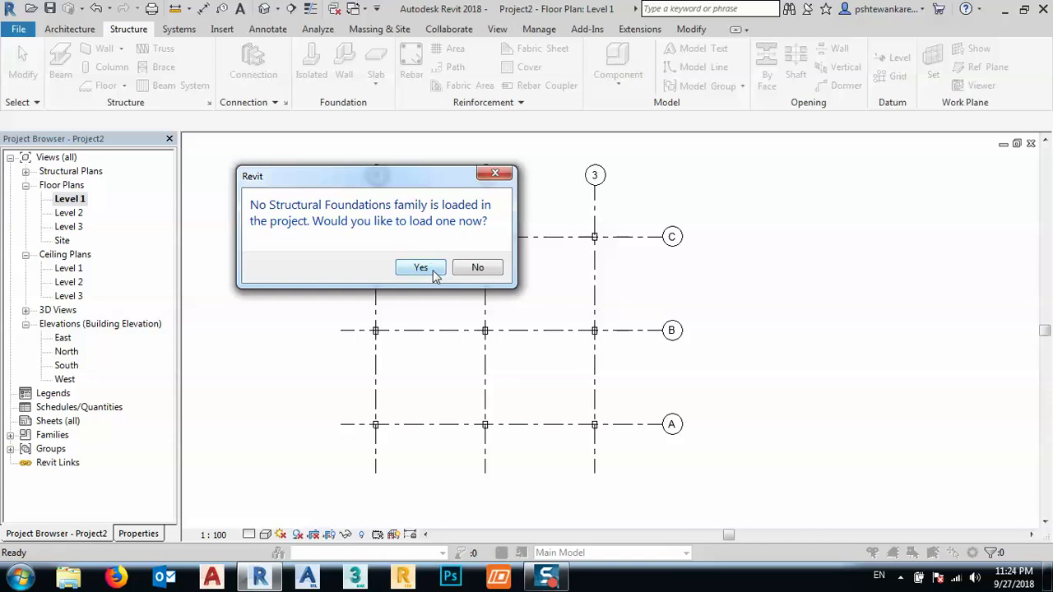
# Step: Accept loading a family and browse to the UK library's Structural Foundations folder
pyautogui.click(420, 269)
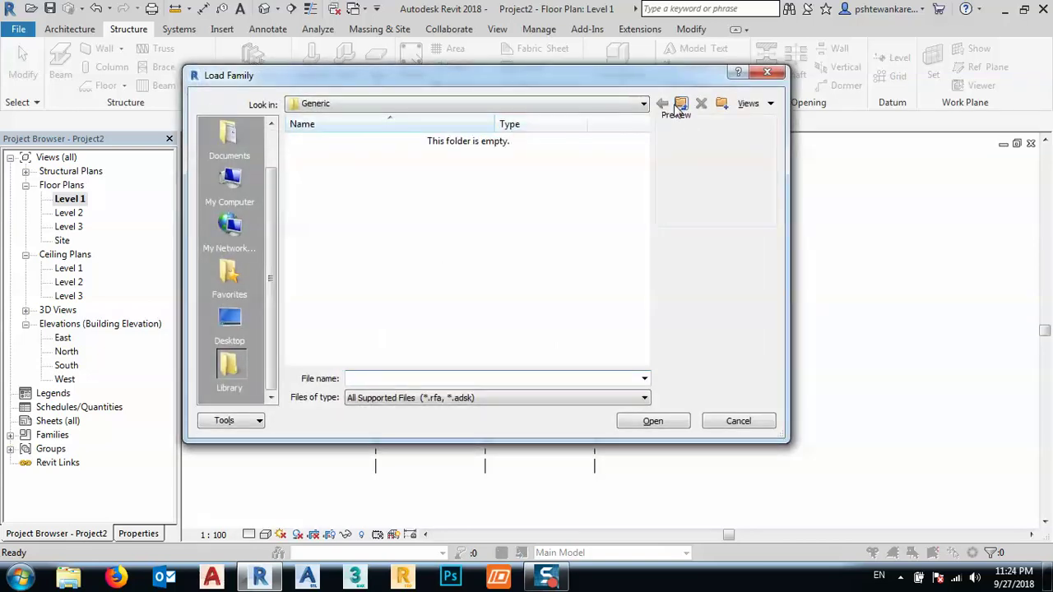
pyautogui.click(680, 102)
pyautogui.doubleClick(317, 158)
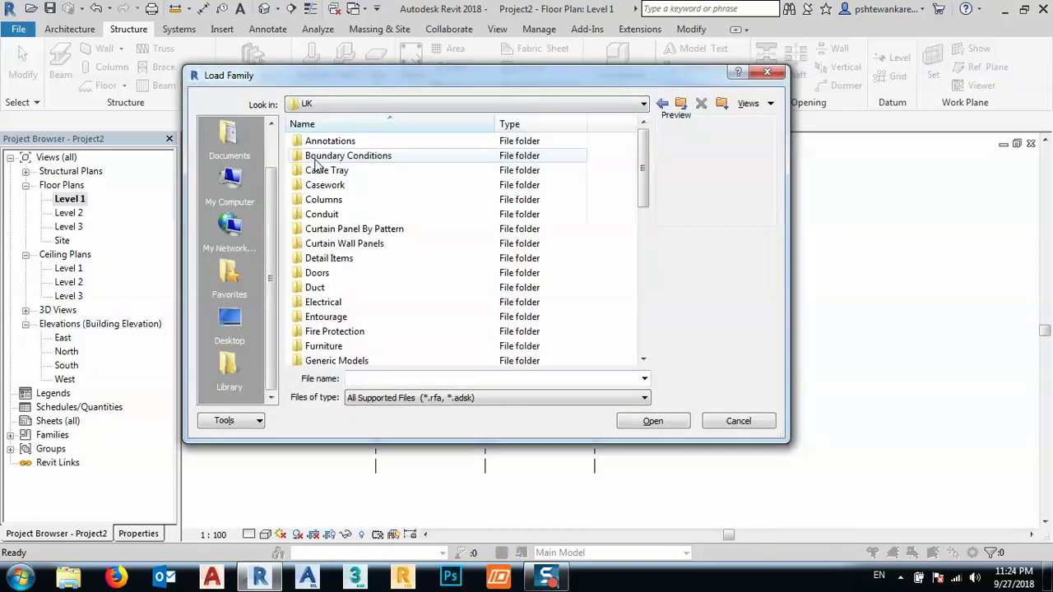
pyautogui.scroll(-4, 354, 299)
pyautogui.scroll(-3, 375, 300)
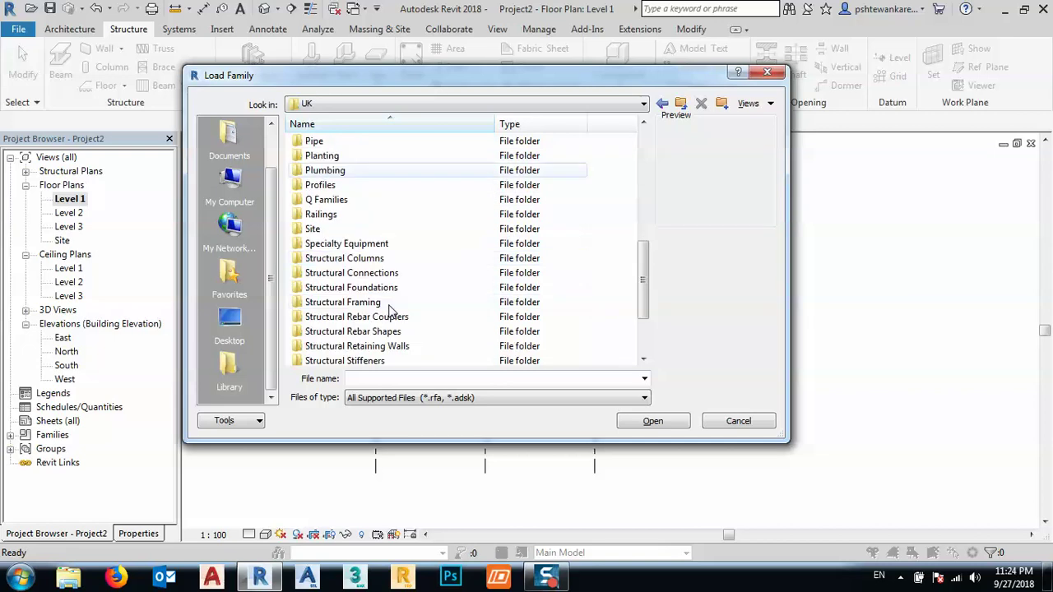
pyautogui.doubleClick(344, 288)
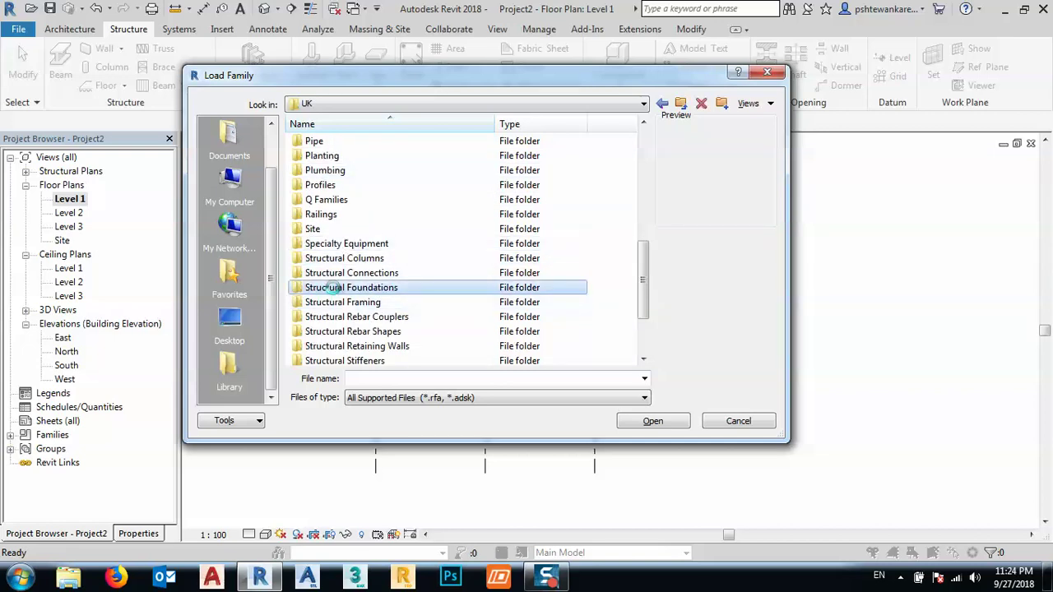
# Step: Preview the foundation families and load Footing-Rectangular.rfa
pyautogui.click(344, 143)
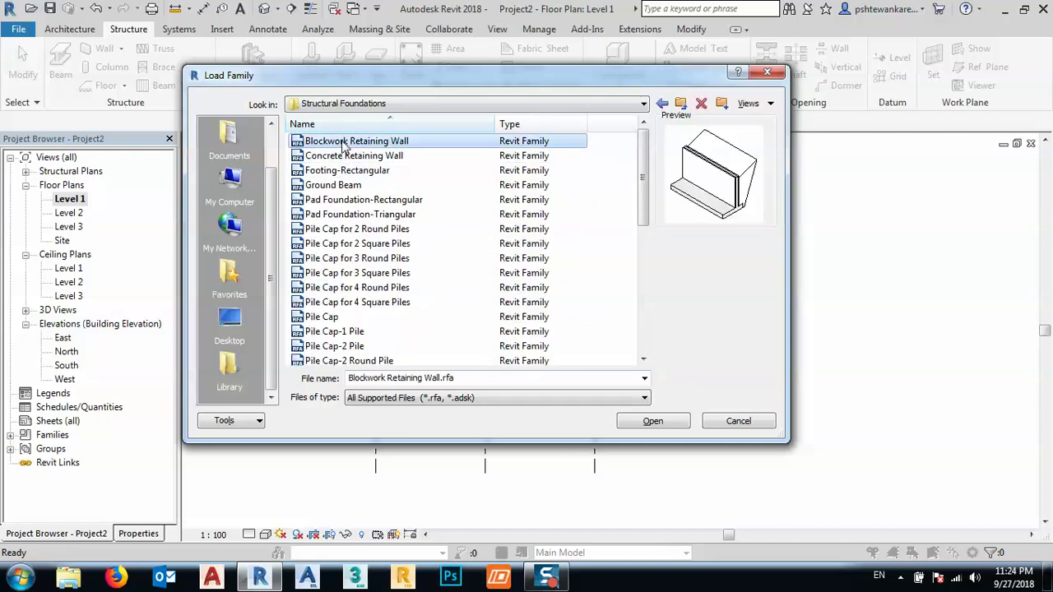
pyautogui.press('Down')
pyautogui.press('Down')
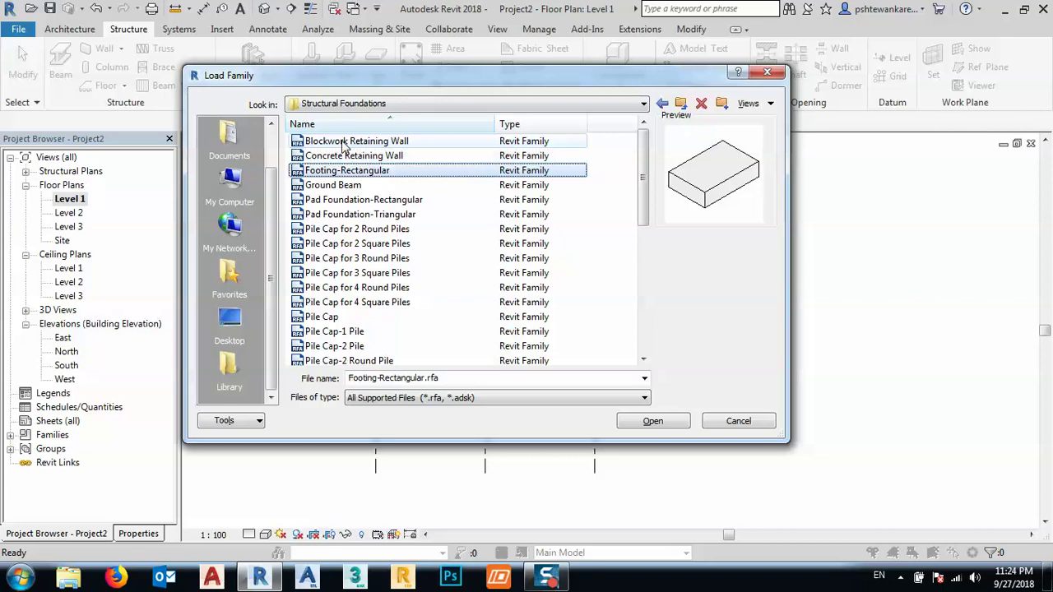
pyautogui.press('Down')
pyautogui.press('Down')
pyautogui.press('Down')
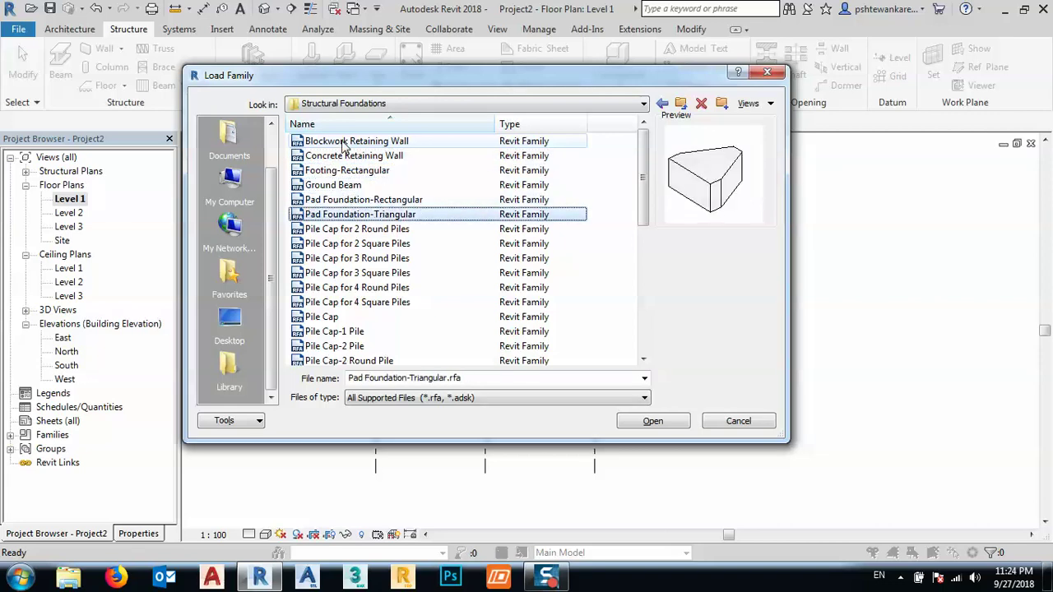
pyautogui.press('Up')
pyautogui.press('Down')
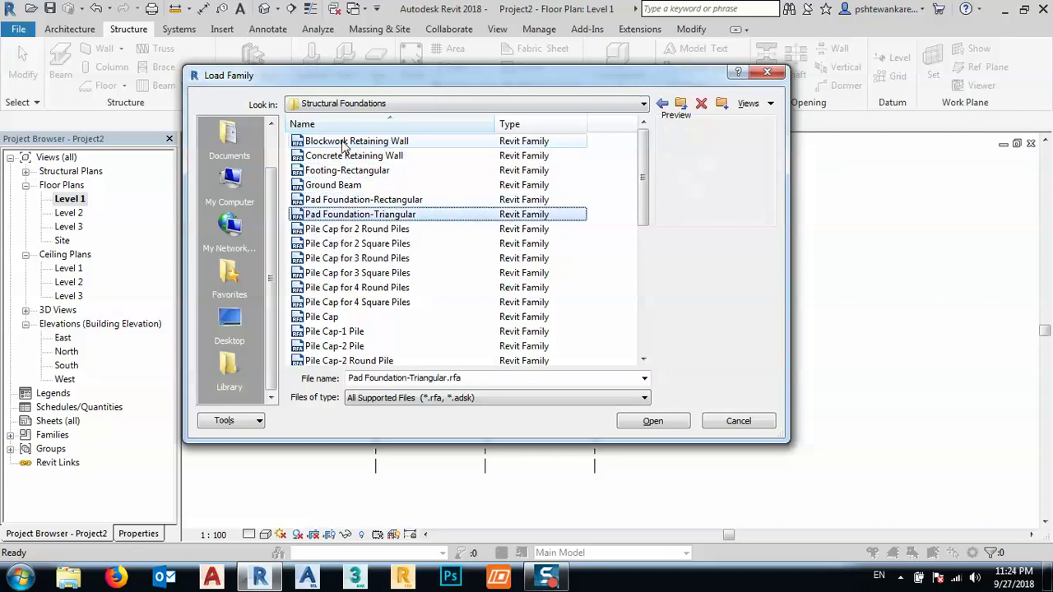
pyautogui.press('Down')
pyautogui.press('Down')
pyautogui.press('Down')
pyautogui.press('Down')
pyautogui.press('Down')
pyautogui.press('Down')
pyautogui.press('Down')
pyautogui.press('Down')
pyautogui.press('Down')
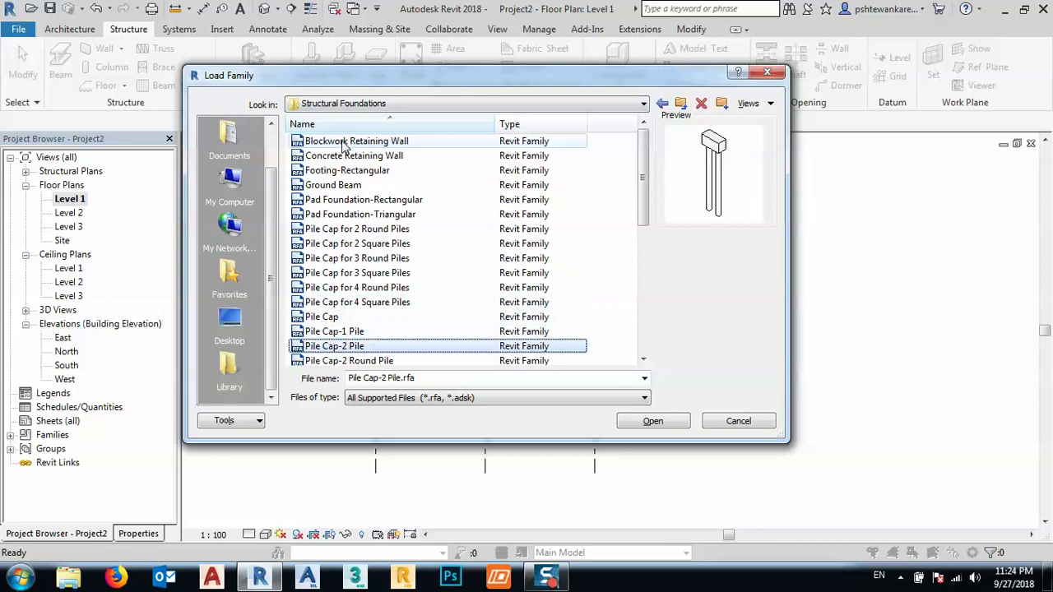
pyautogui.press('Down')
pyautogui.press('Down')
pyautogui.press('Down')
pyautogui.press('Down')
pyautogui.press('Down')
pyautogui.press('Down')
pyautogui.press('Down')
pyautogui.press('Down')
pyautogui.press('Down')
pyautogui.press('Down')
pyautogui.press('Down')
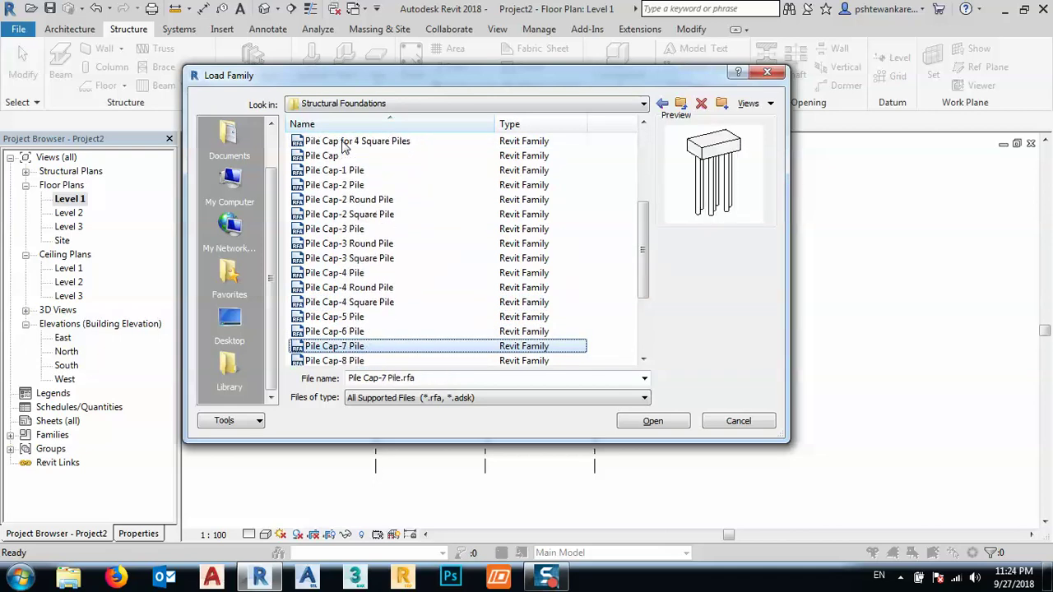
pyautogui.press('Down')
pyautogui.press('Down')
pyautogui.press('Down')
pyautogui.press('Down')
pyautogui.press('Down')
pyautogui.press('Down')
pyautogui.press('Down')
pyautogui.press('Up')
pyautogui.press('Up')
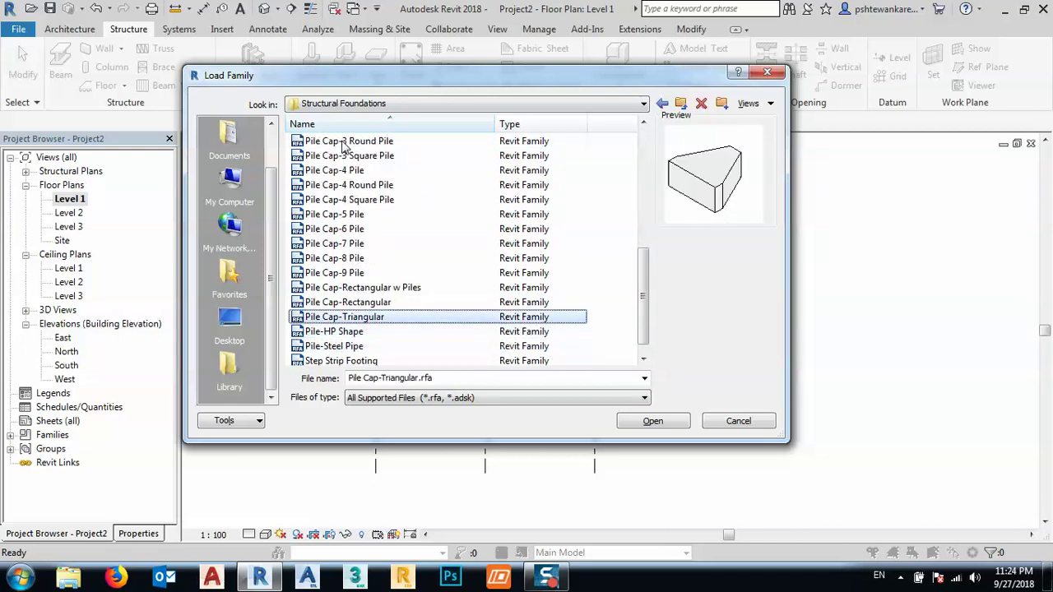
pyautogui.press('Up')
pyautogui.press('Up')
pyautogui.press('Up')
pyautogui.press('Up')
pyautogui.press('Up')
pyautogui.press('Up')
pyautogui.press('Up')
pyautogui.press('Up')
pyautogui.press('Up')
pyautogui.press('Up')
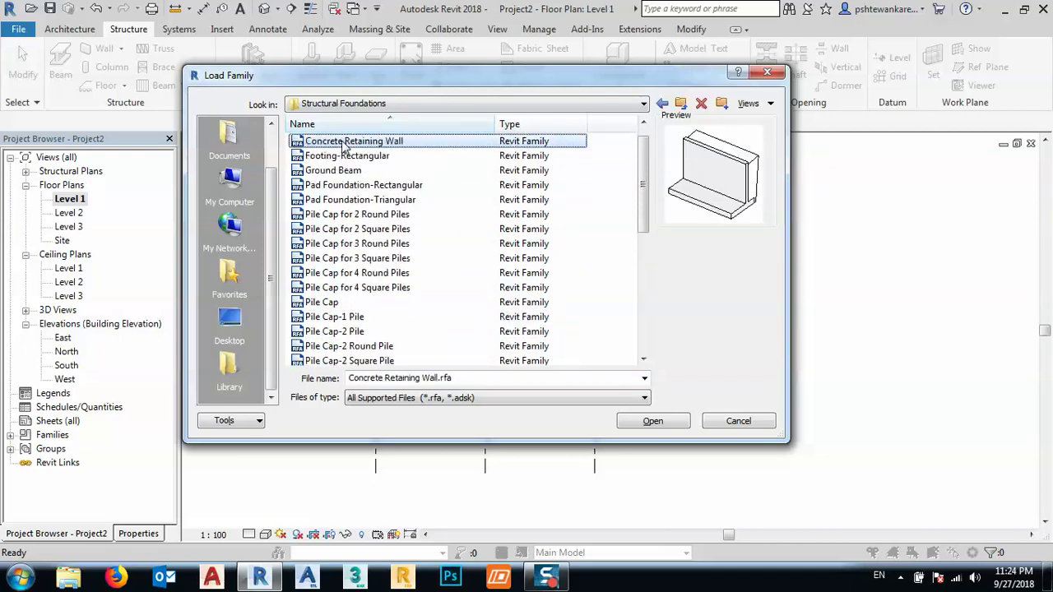
pyautogui.press('Up')
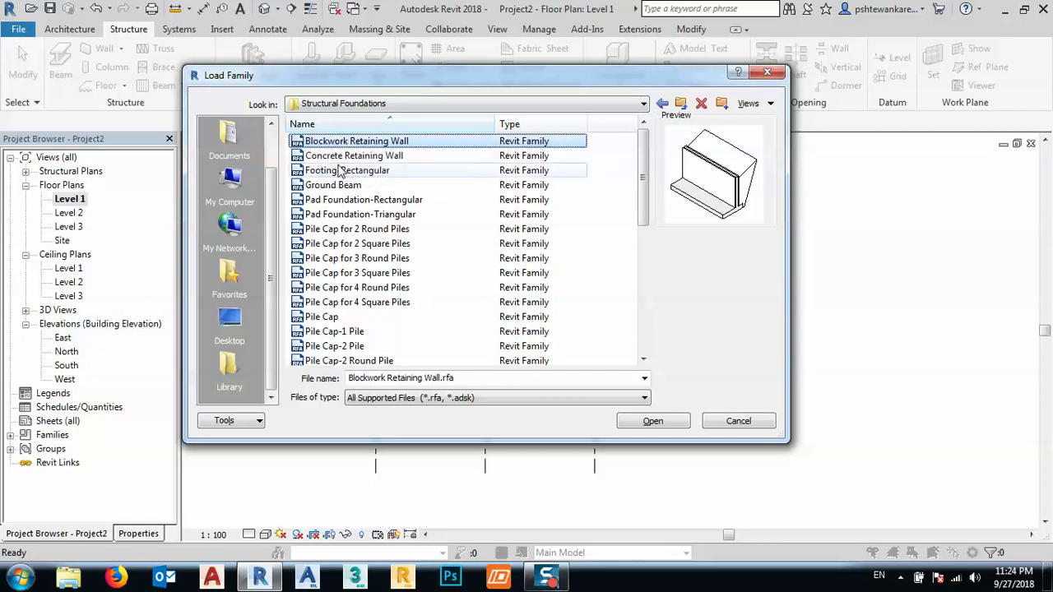
pyautogui.doubleClick(343, 170)
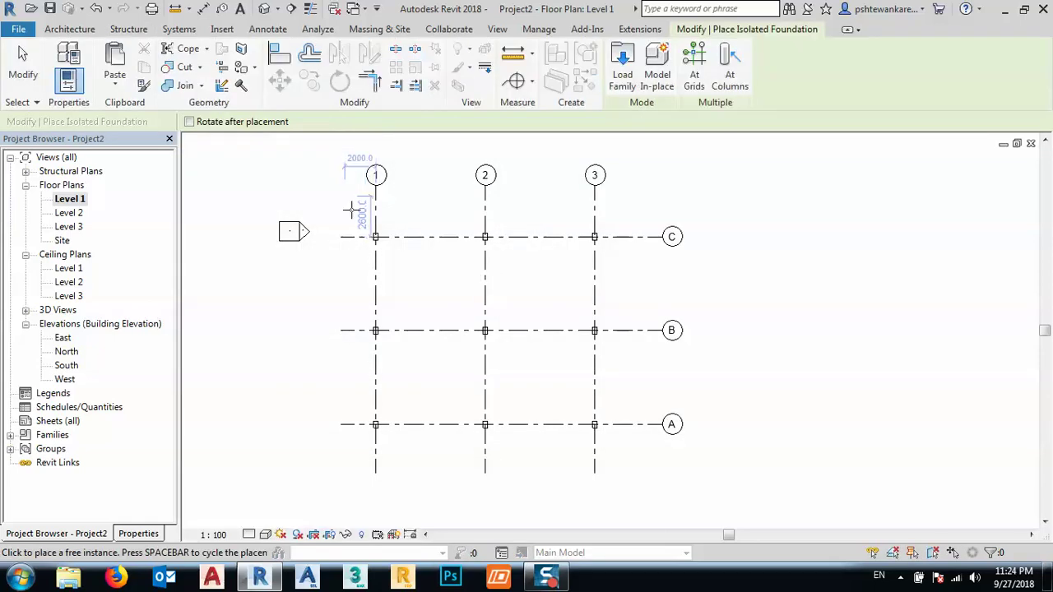
# Step: Place a rectangular footing at grid 1/C, plus an accidental extra one beside it
pyautogui.scroll(2, 376, 237)
pyautogui.scroll(3, 380, 234)
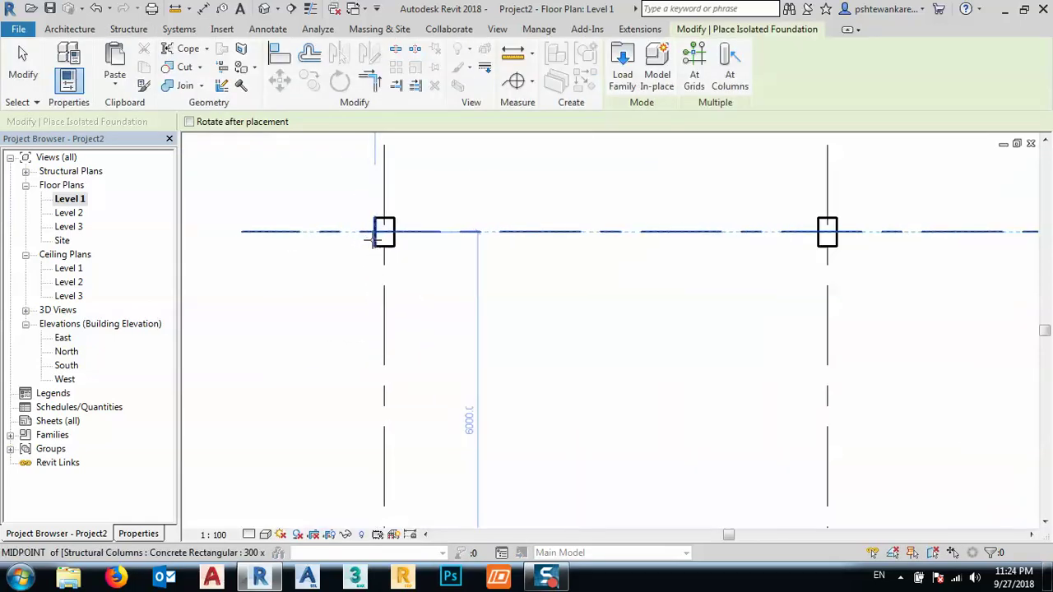
pyautogui.scroll(2, 389, 230)
pyautogui.click(391, 228)
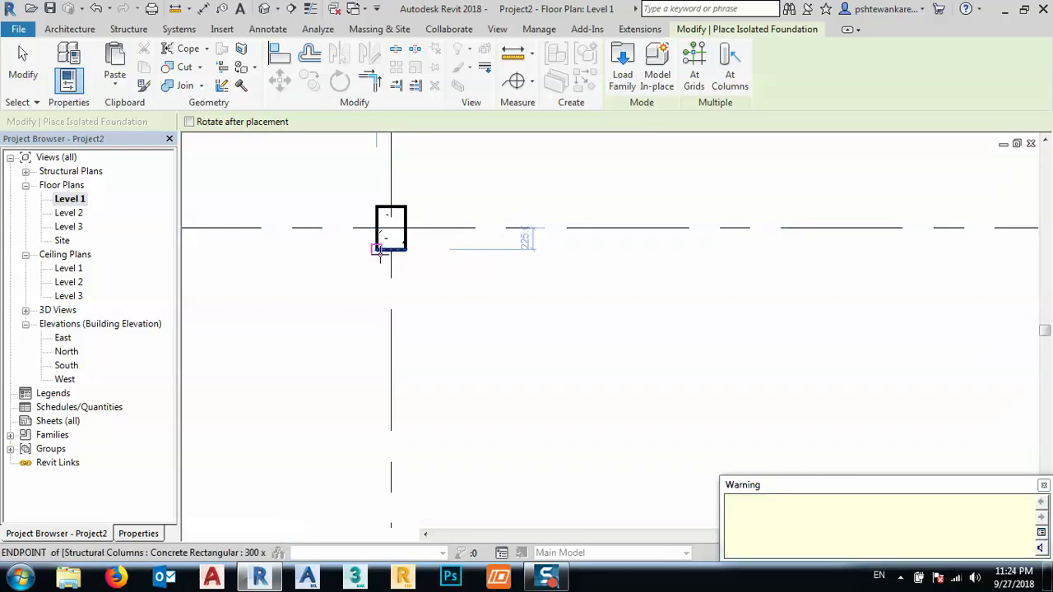
pyautogui.scroll(-1, 545, 287)
pyautogui.scroll(-2, 535, 301)
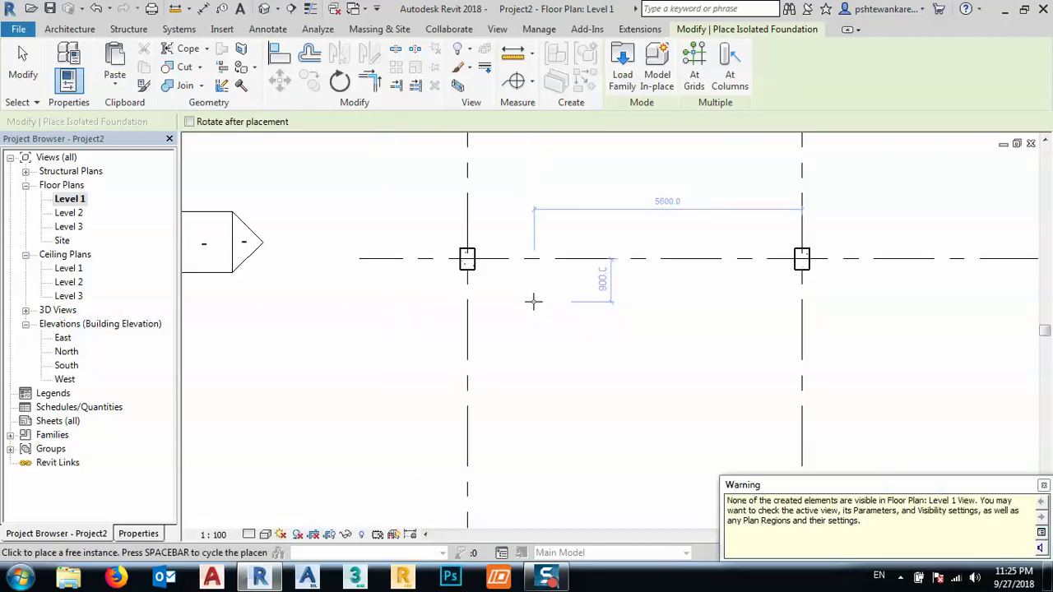
pyautogui.moveTo(411, 308); pyautogui.dragTo(460, 268, button='middle')
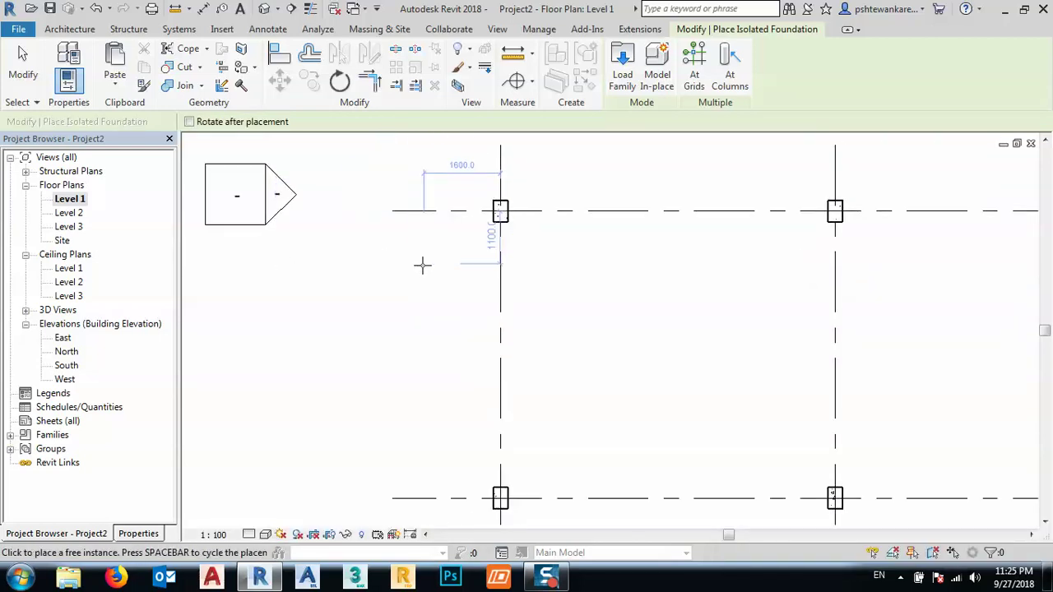
pyautogui.rightClick(422, 272)
pyautogui.click(456, 276)
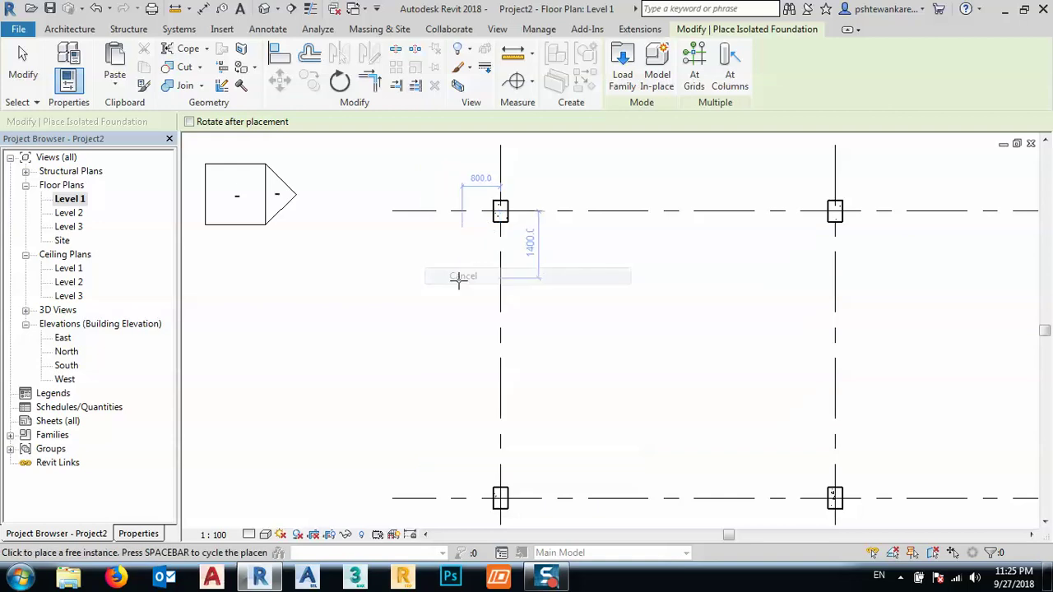
pyautogui.click(132, 533)
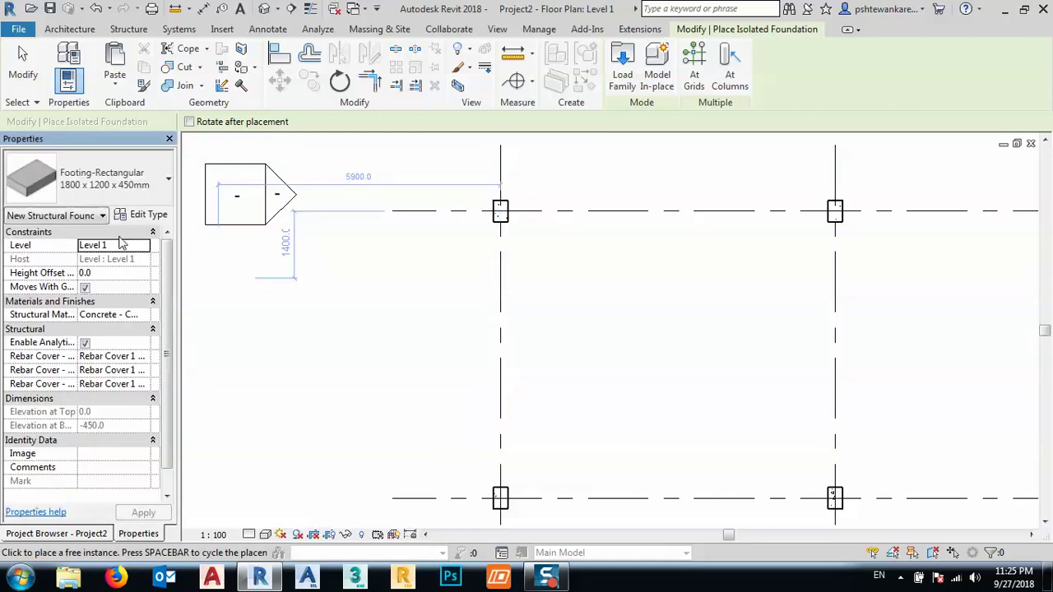
pyautogui.rightClick(429, 278)
pyautogui.click(494, 274)
pyautogui.click(486, 284)
pyautogui.press('Escape')
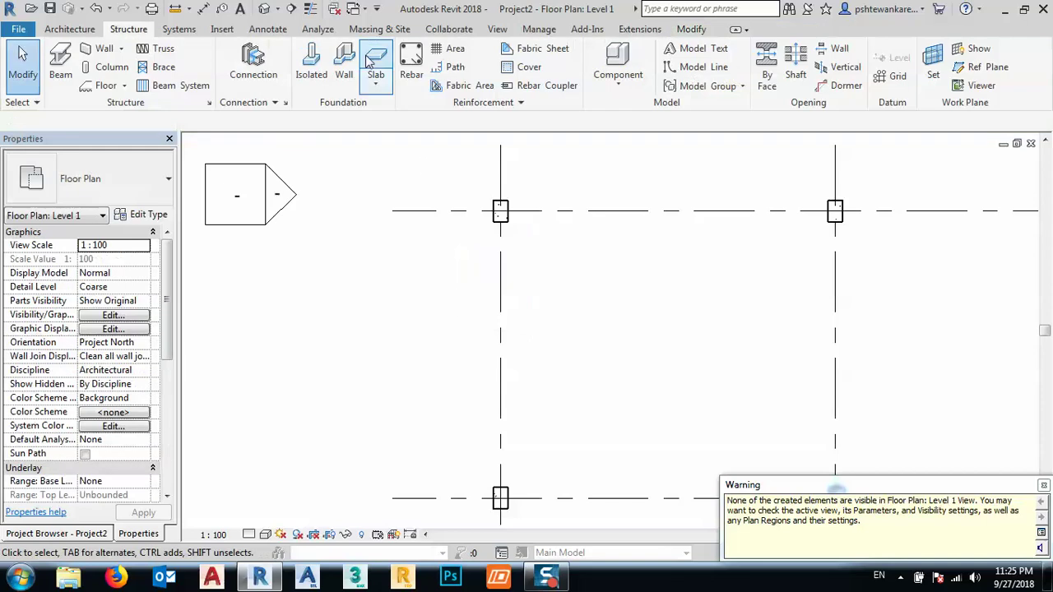
# Step: In the 3D view, select and remove the misplaced extra footing
pyautogui.click(264, 9)
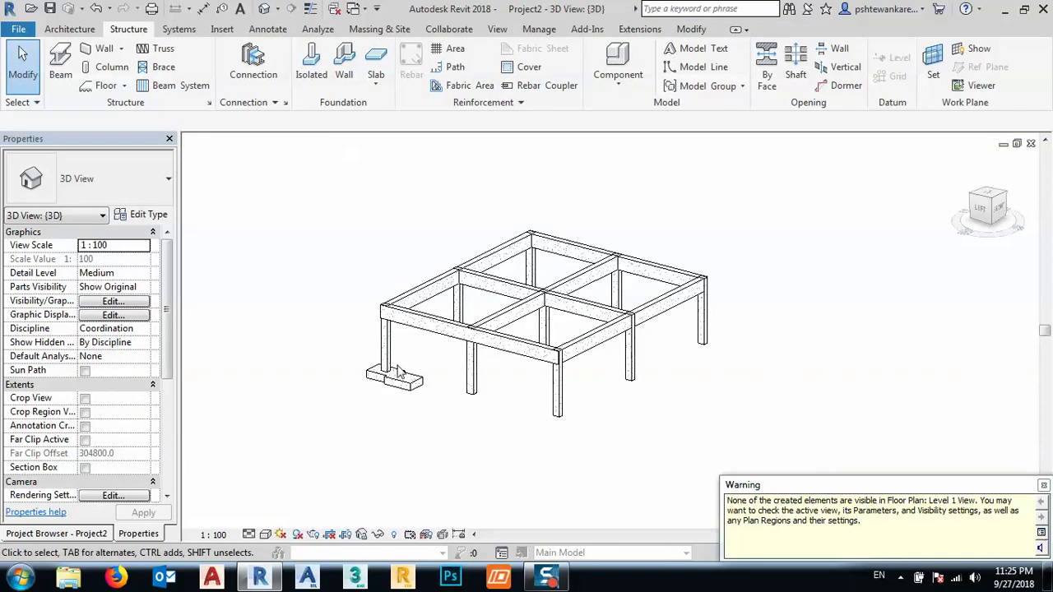
pyautogui.scroll(1, 397, 371)
pyautogui.scroll(2, 407, 383)
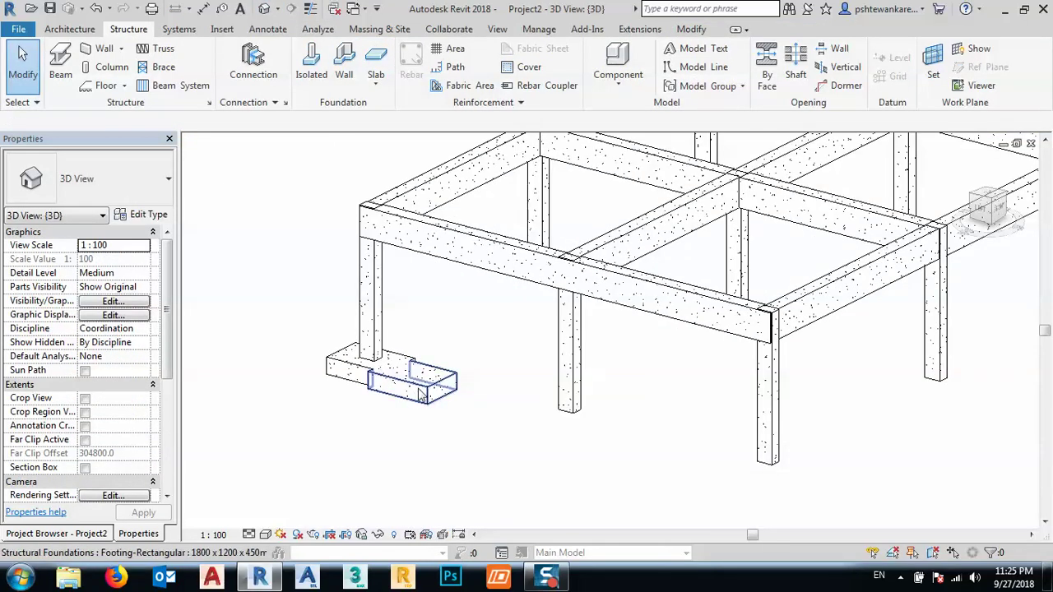
pyautogui.click(431, 395)
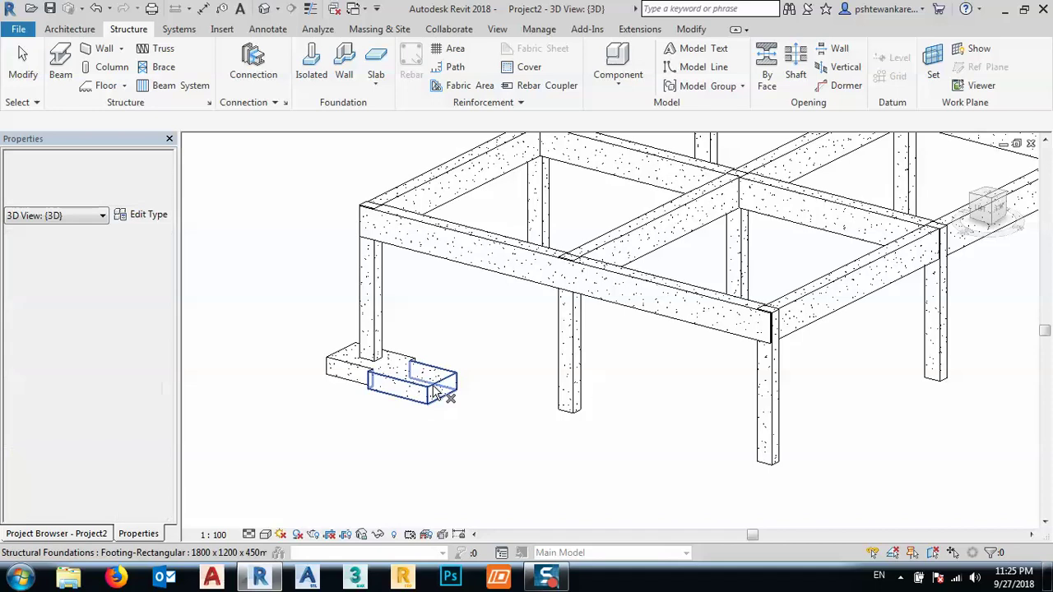
pyautogui.press('Escape')
pyautogui.moveTo(434, 389); pyautogui.dragTo(451, 394, button='middle')
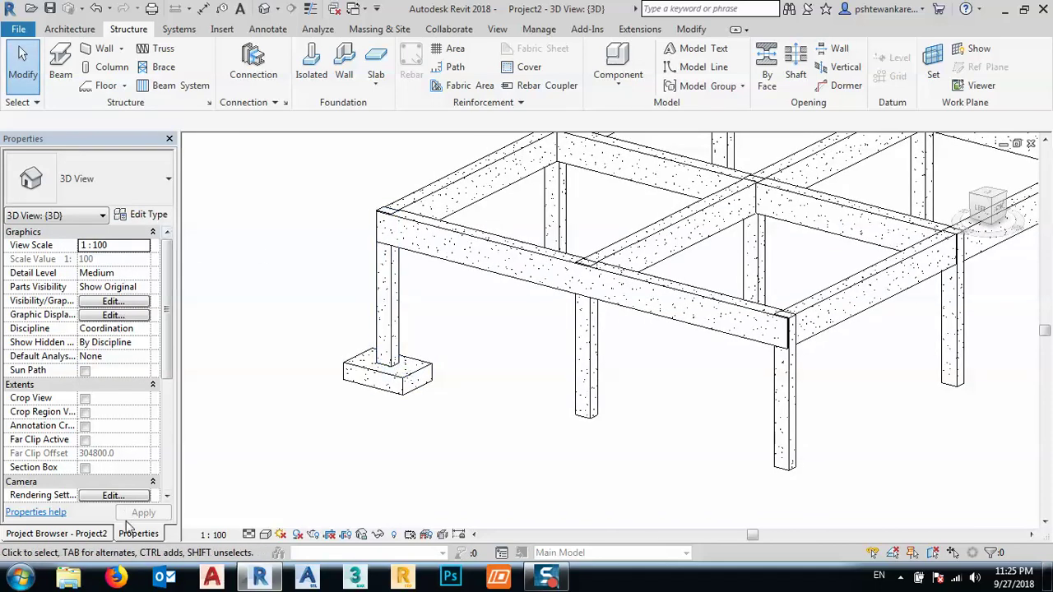
# Step: Open the Site floor plan and pan to show grids C and B
pyautogui.click(103, 536)
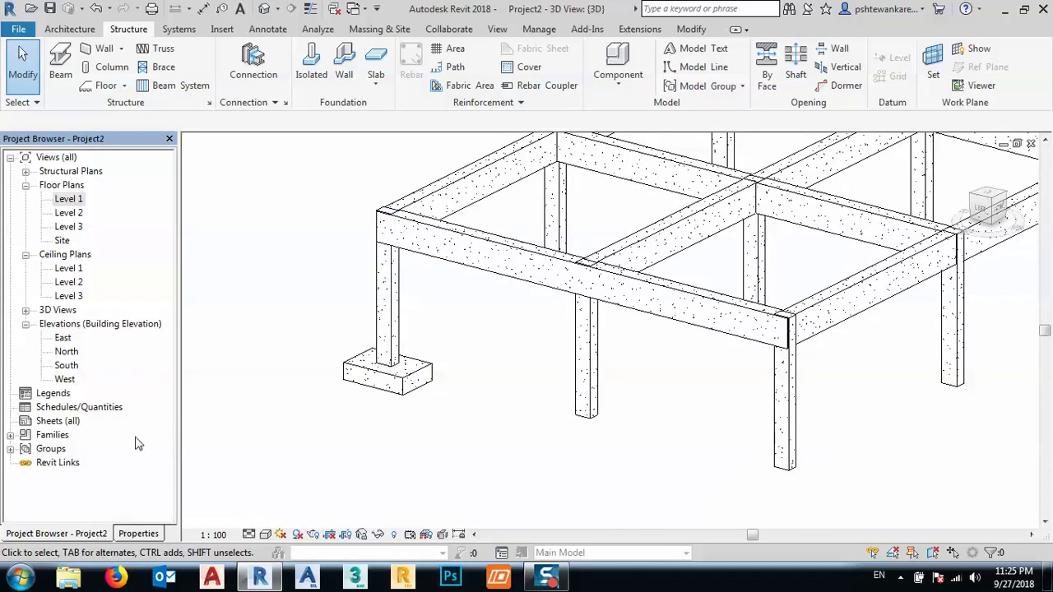
pyautogui.doubleClick(62, 240)
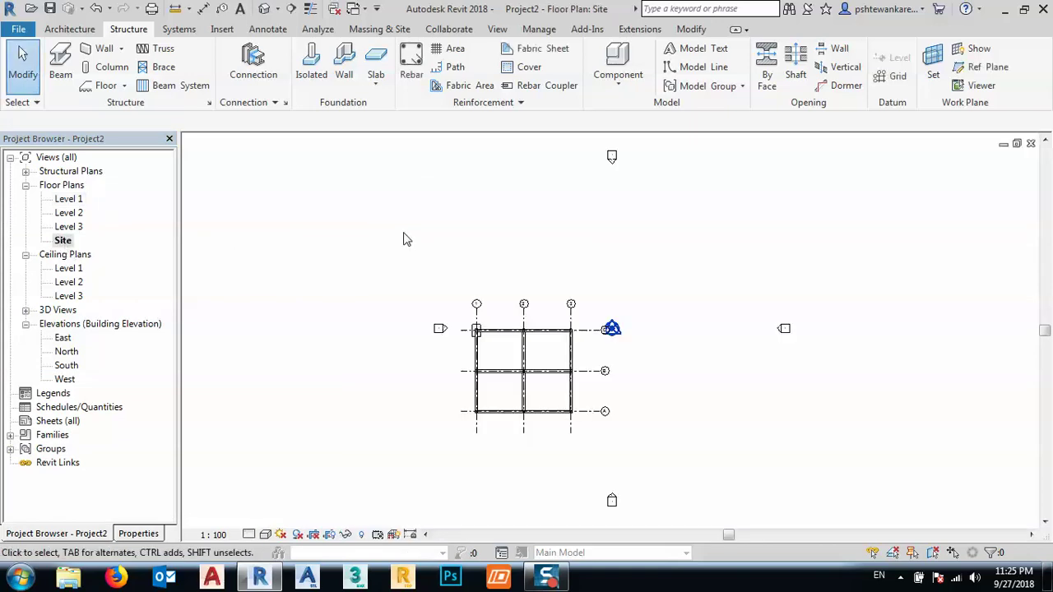
pyautogui.scroll(3, 432, 311)
pyautogui.scroll(1, 412, 324)
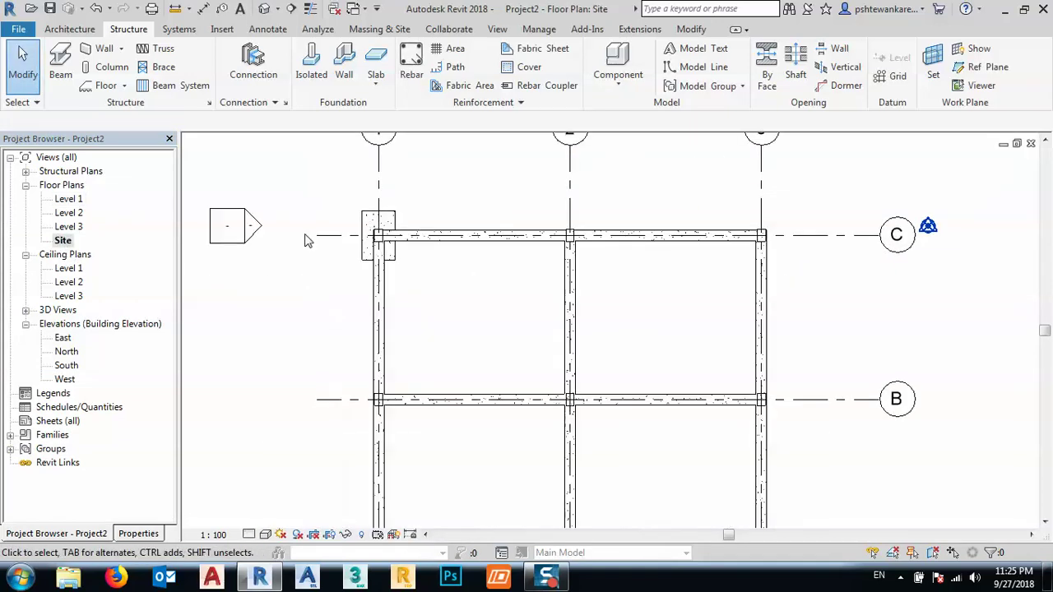
pyautogui.moveTo(463, 346); pyautogui.dragTo(394, 335, button='middle')
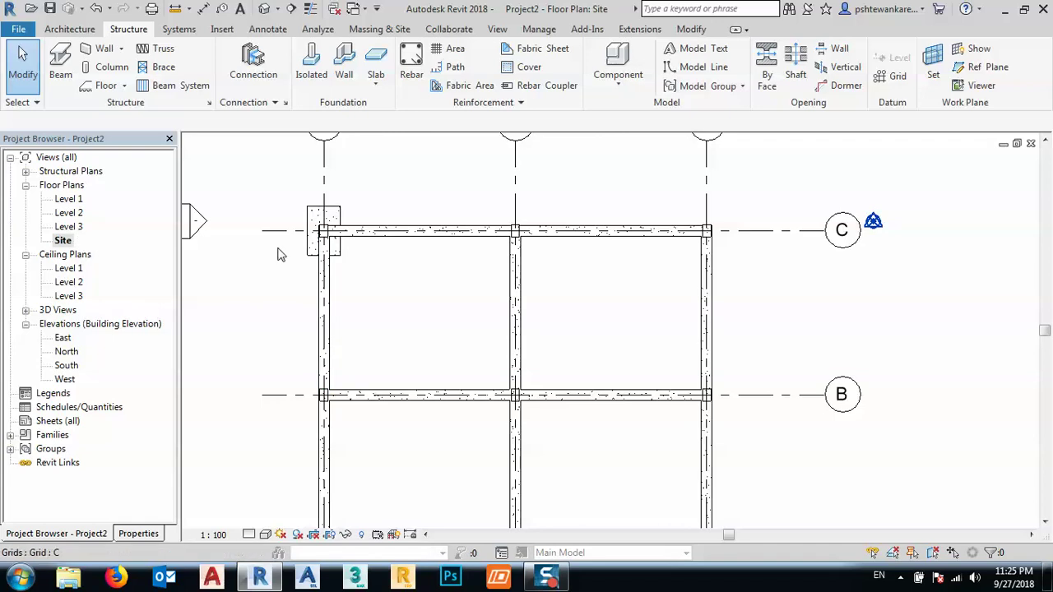
pyautogui.moveTo(449, 289); pyautogui.dragTo(411, 269, button='middle')
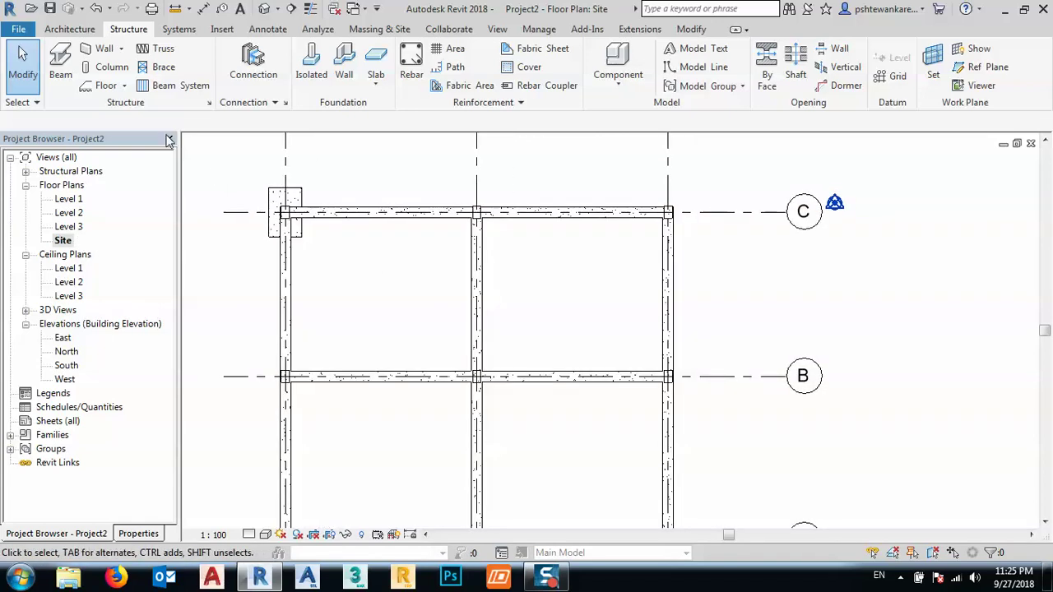
# Step: Place isolated footings at grids 2/C, 3/C, 1/B, 2/B and 3/B
pyautogui.click(309, 65)
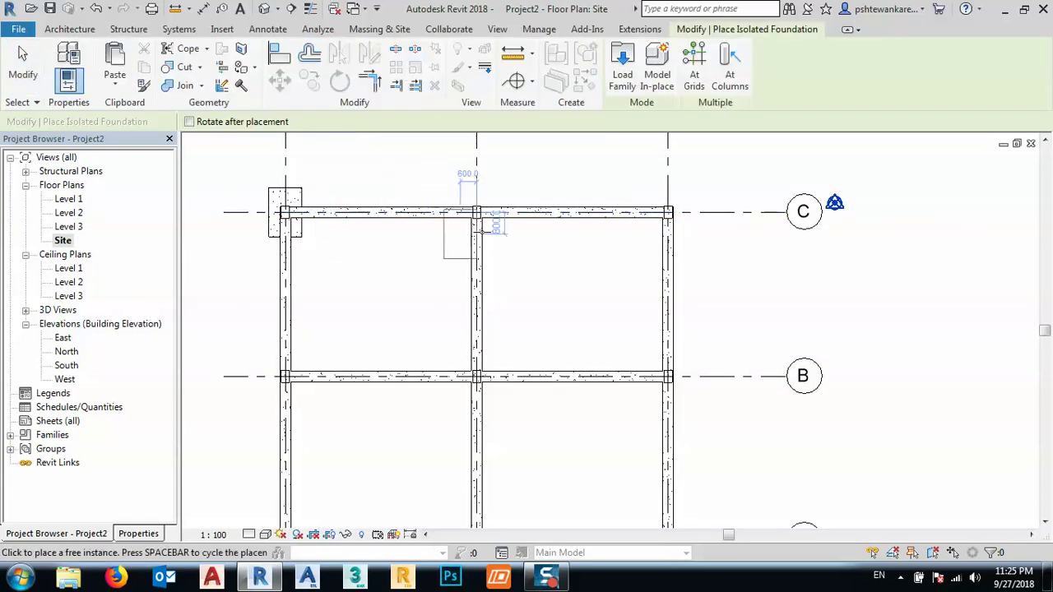
pyautogui.scroll(2, 478, 205)
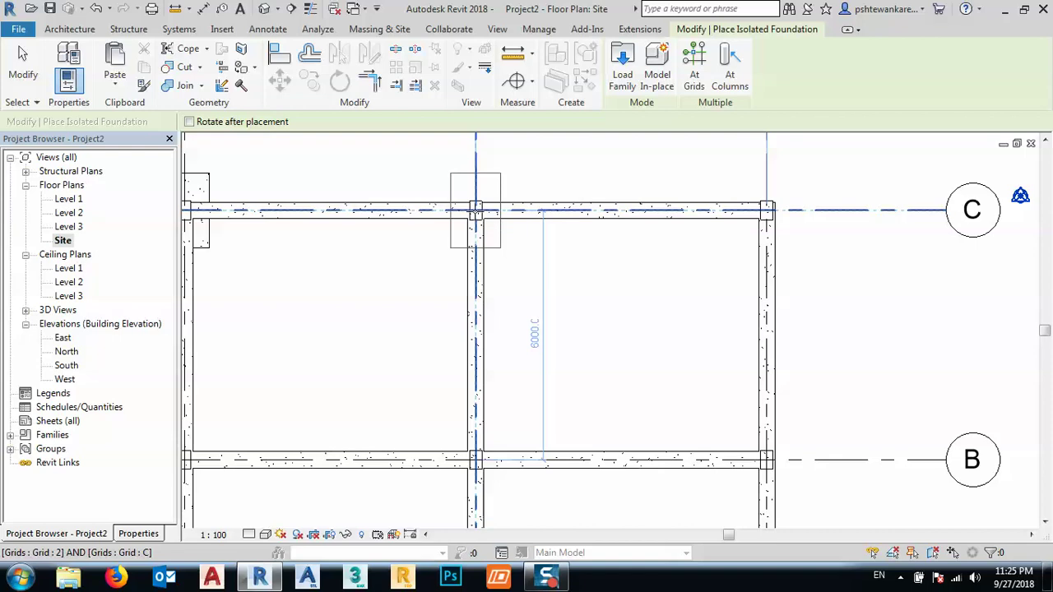
pyautogui.click(475, 211)
pyautogui.click(766, 209)
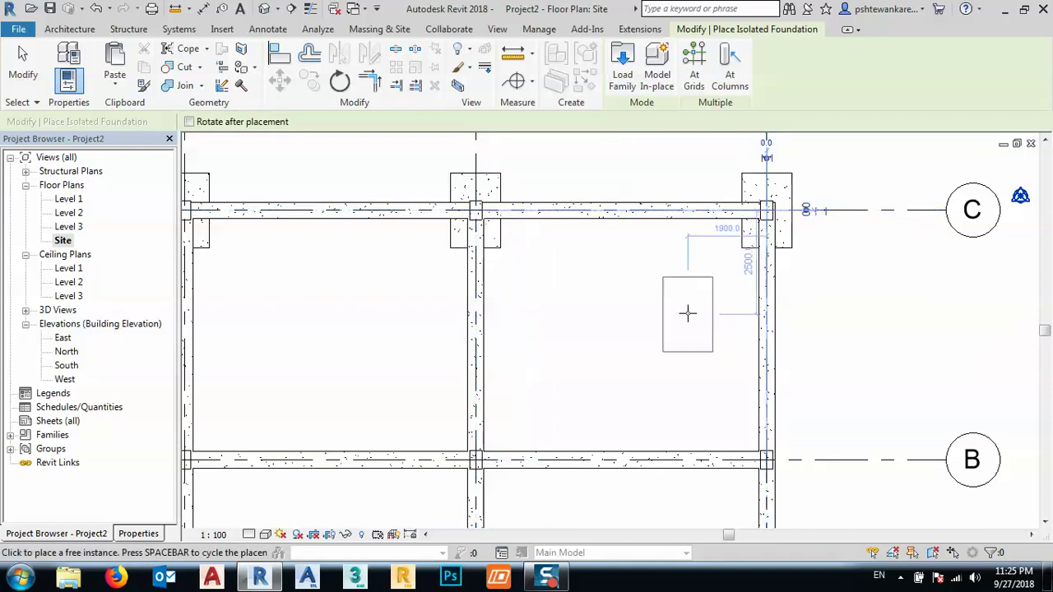
pyautogui.moveTo(688, 313); pyautogui.dragTo(784, 195, button='middle')
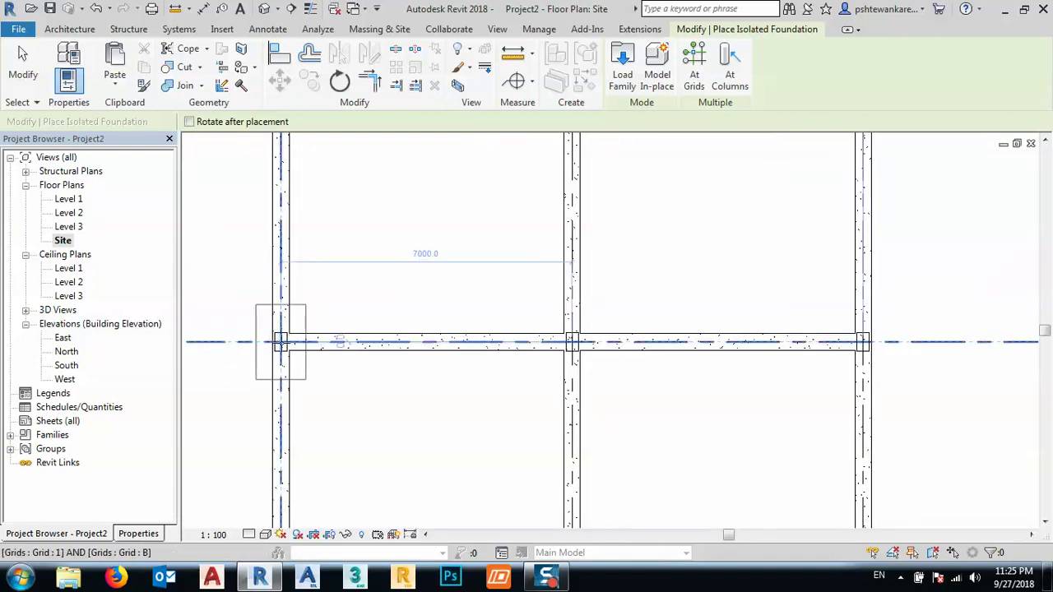
pyautogui.click(280, 342)
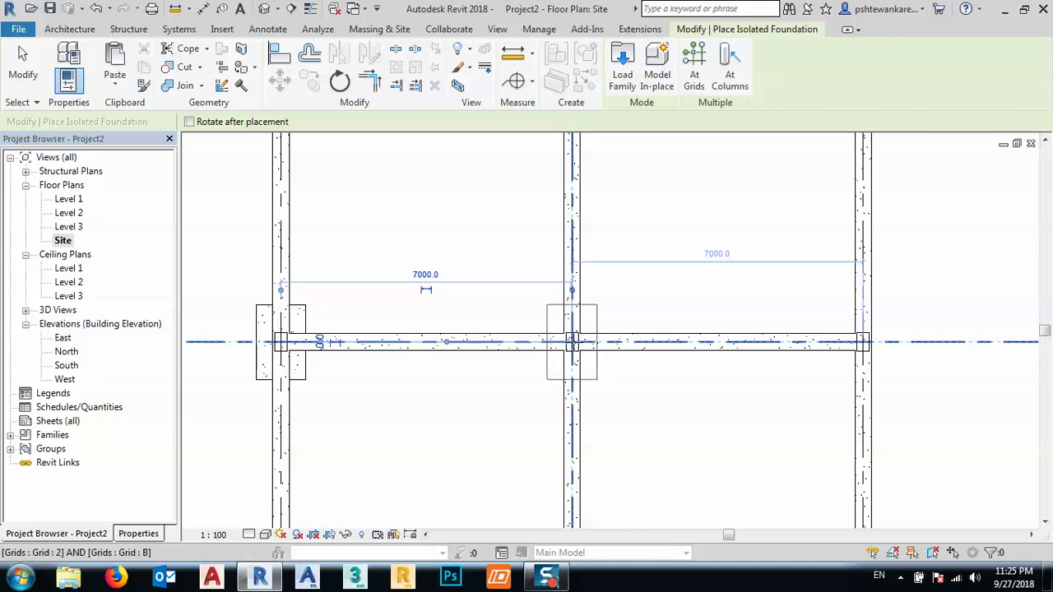
pyautogui.click(572, 342)
pyautogui.click(863, 341)
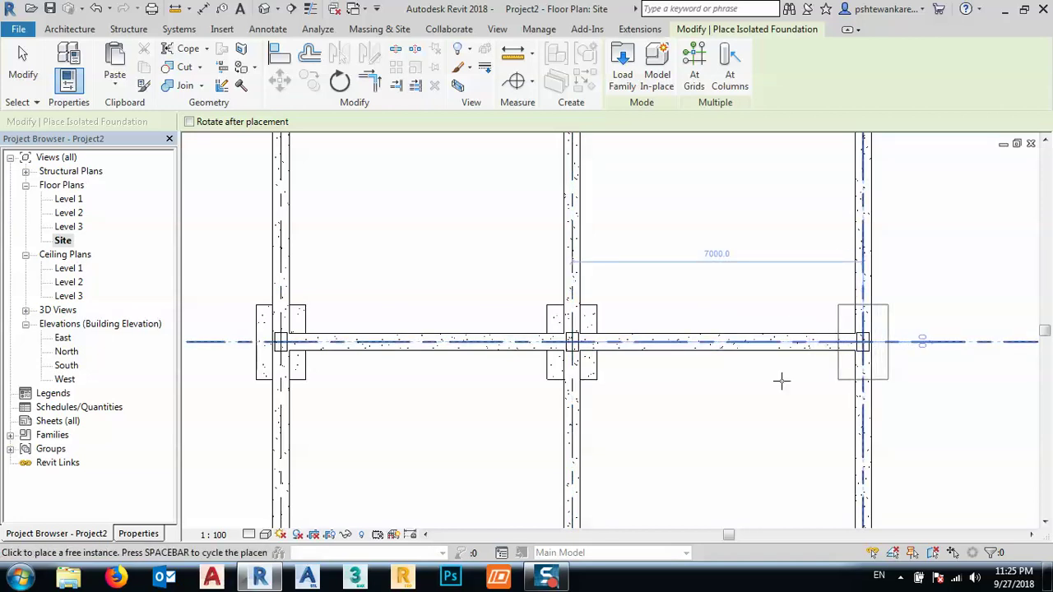
# Step: Place footings at grids 1/A, 2/A, 3/A and the middle column, then exit the tool
pyautogui.moveTo(724, 387); pyautogui.dragTo(707, 156, button='middle')
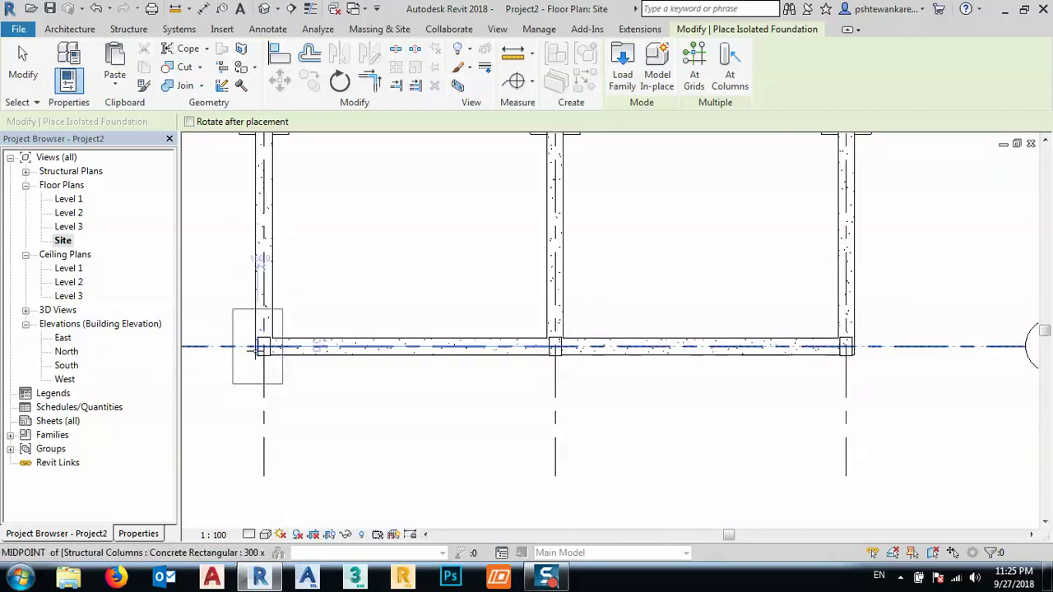
pyautogui.click(263, 345)
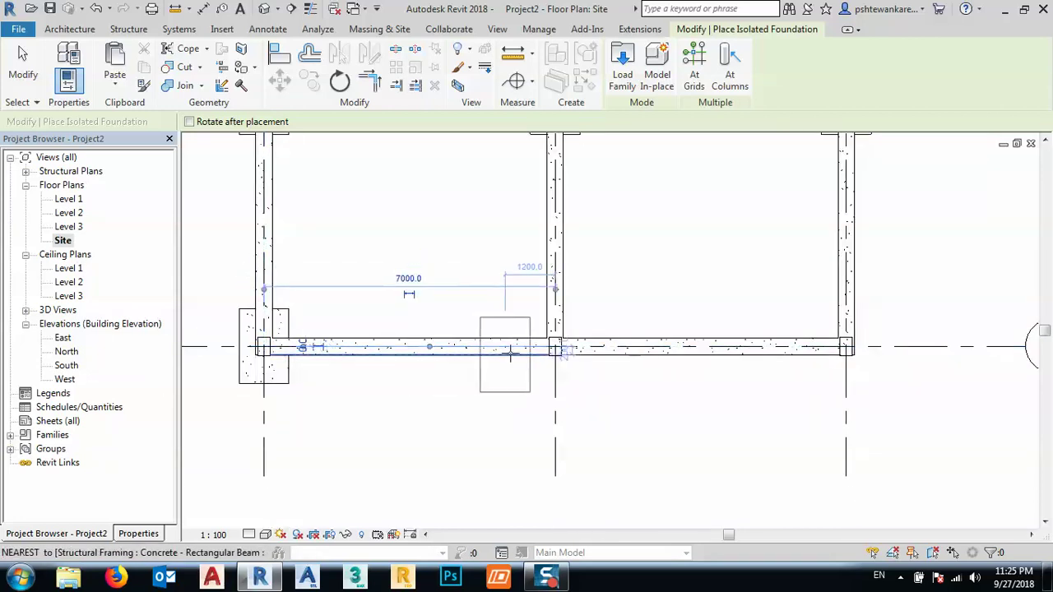
pyautogui.click(554, 346)
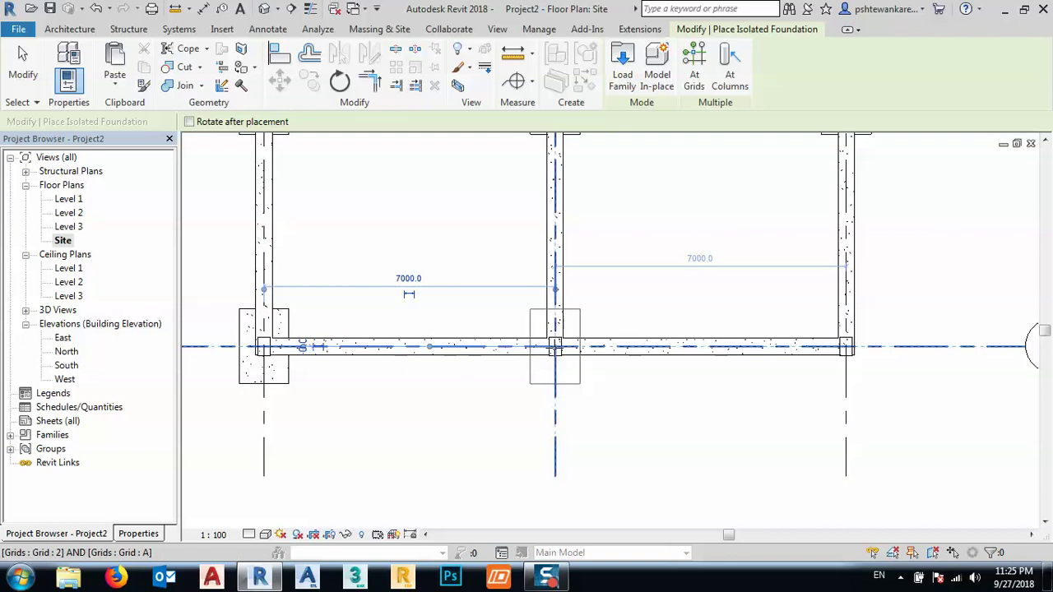
pyautogui.click(846, 346)
pyautogui.rightClick(673, 289)
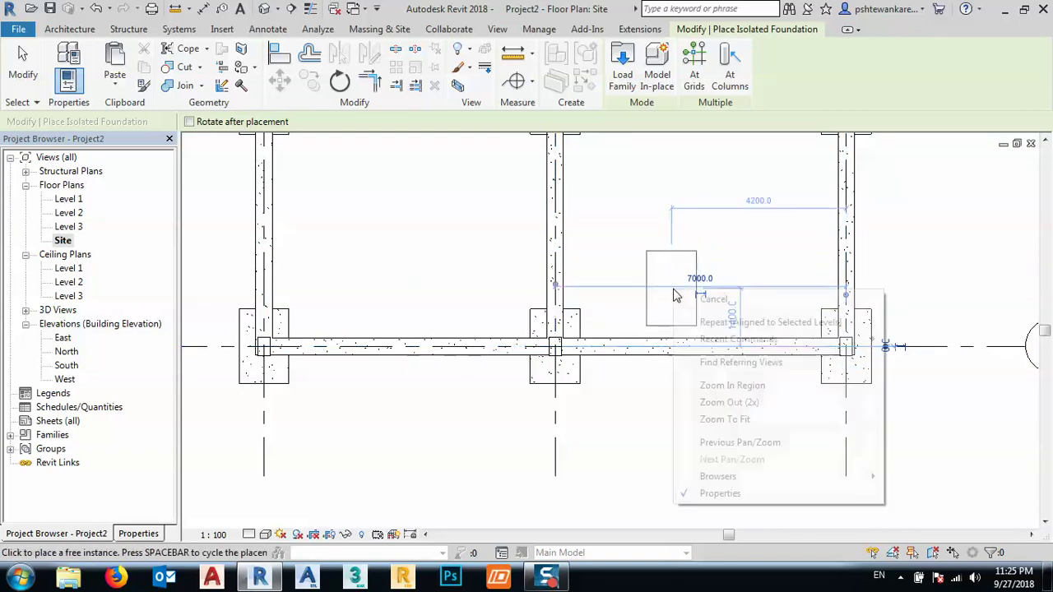
pyautogui.click(713, 300)
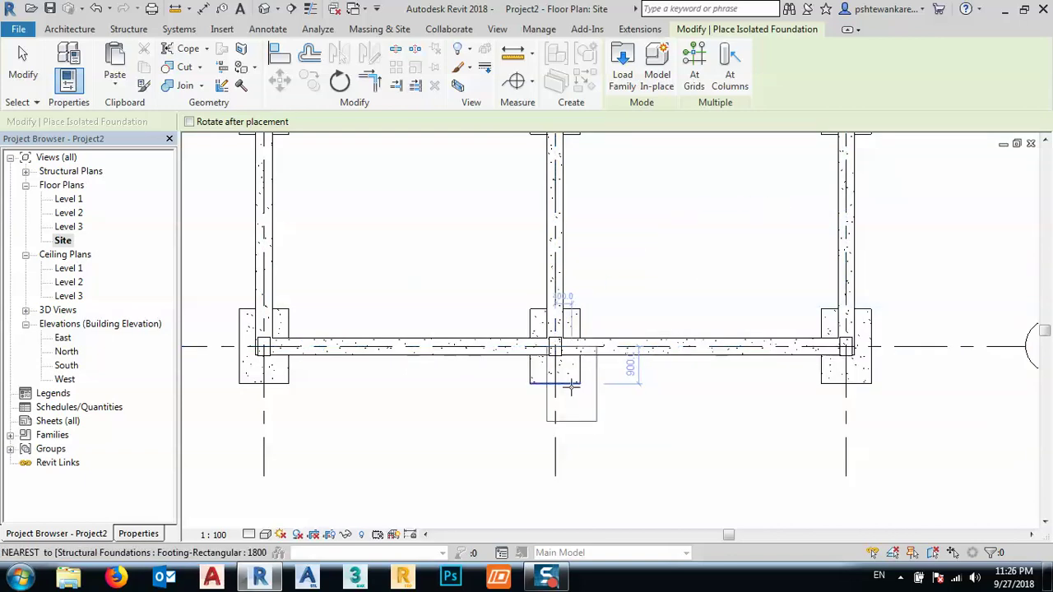
pyautogui.press('Escape')
pyautogui.moveTo(402, 364); pyautogui.dragTo(520, 359, button='middle')
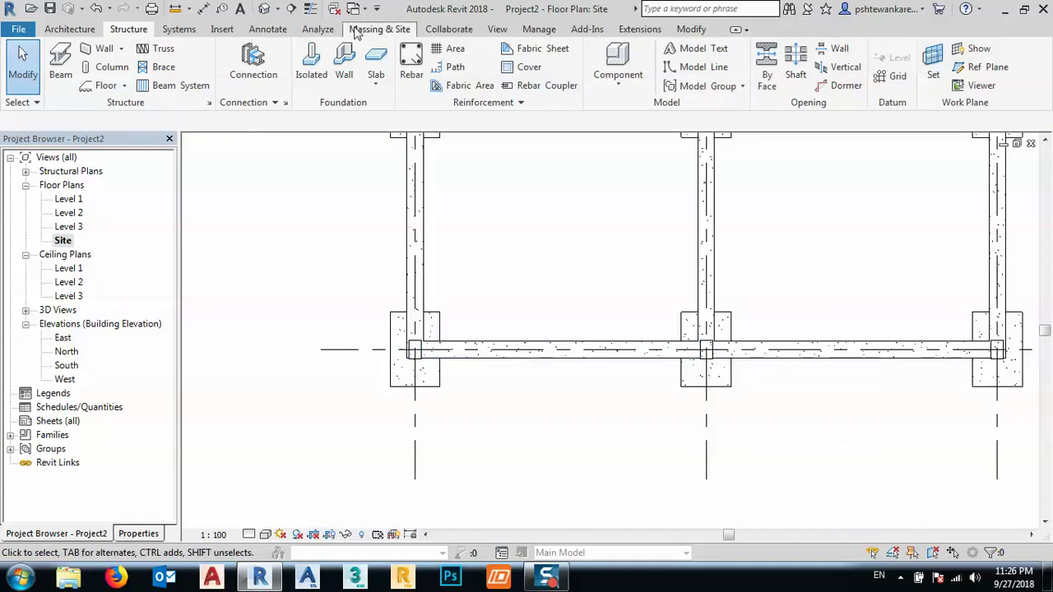
# Step: Open the default 3D view, select the front-left beam and show its properties
pyautogui.click(291, 9)
pyautogui.scroll(-2, 496, 416)
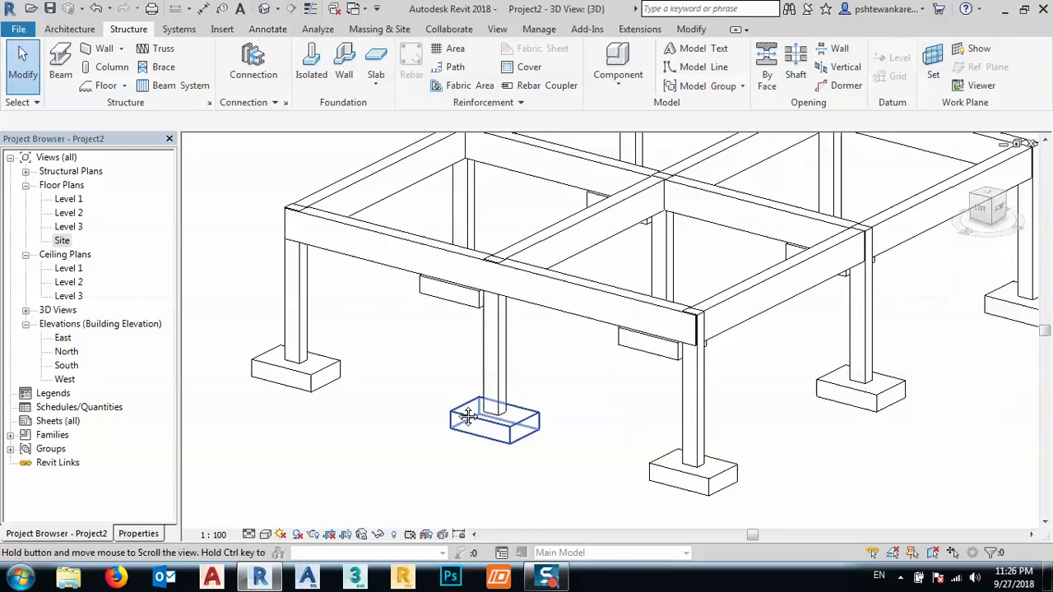
pyautogui.scroll(-2, 496, 415)
pyautogui.scroll(-1, 496, 415)
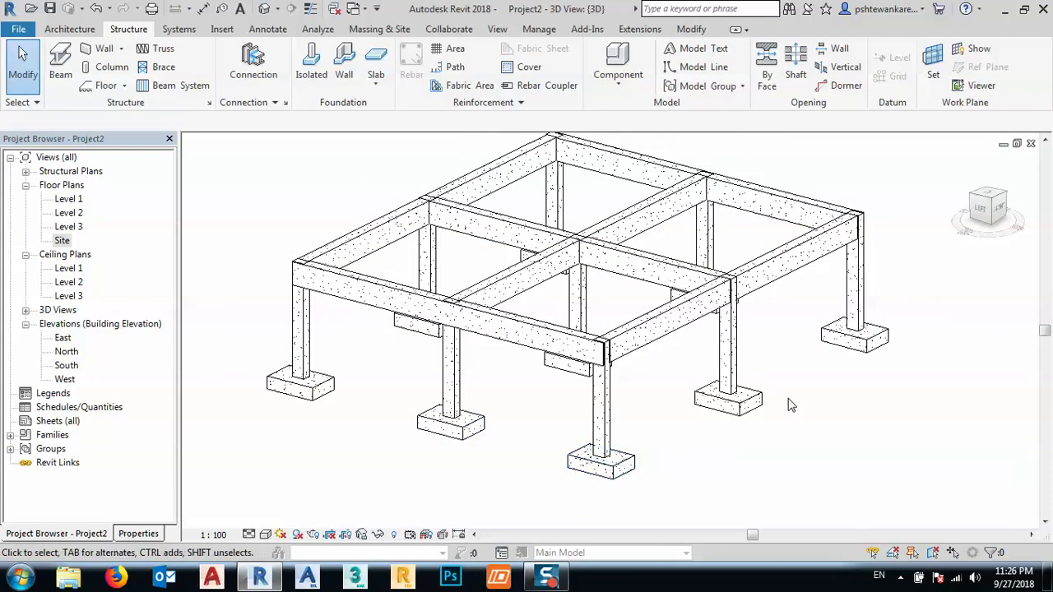
pyautogui.moveTo(412, 312); pyautogui.dragTo(466, 292, button='middle')
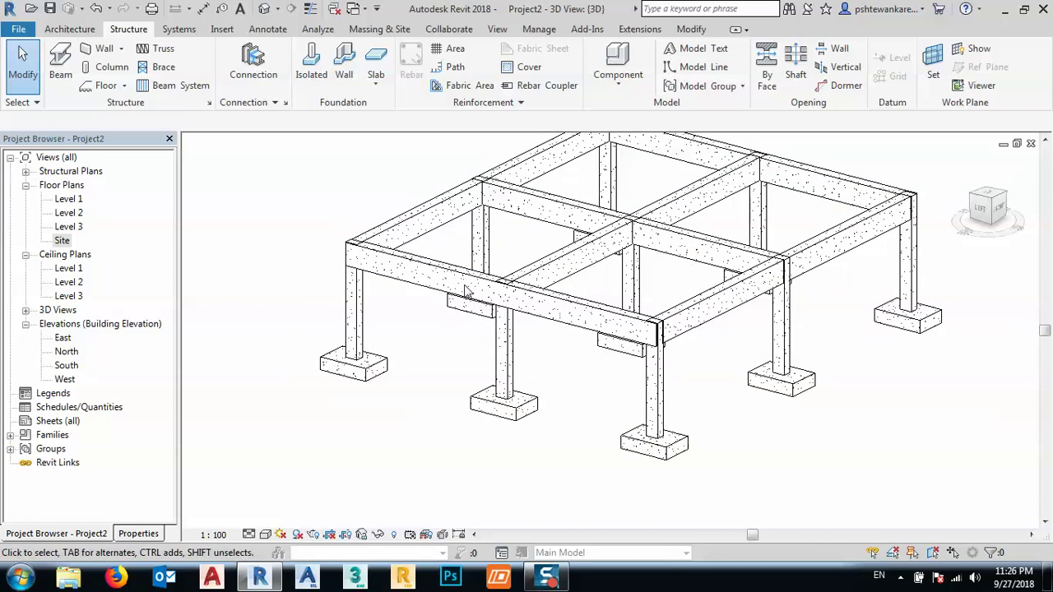
pyautogui.click(422, 278)
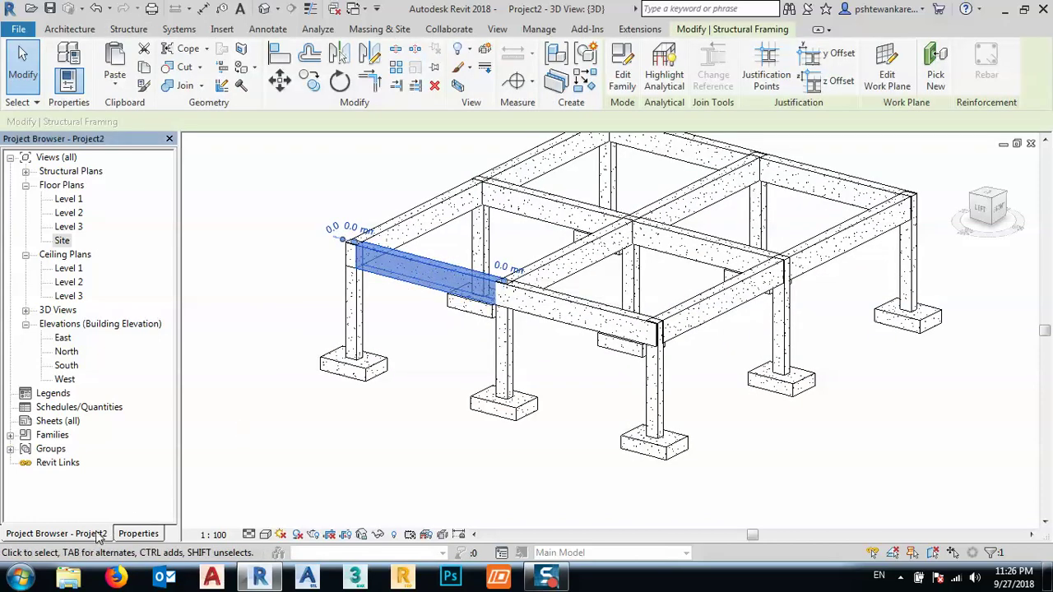
pyautogui.click(136, 534)
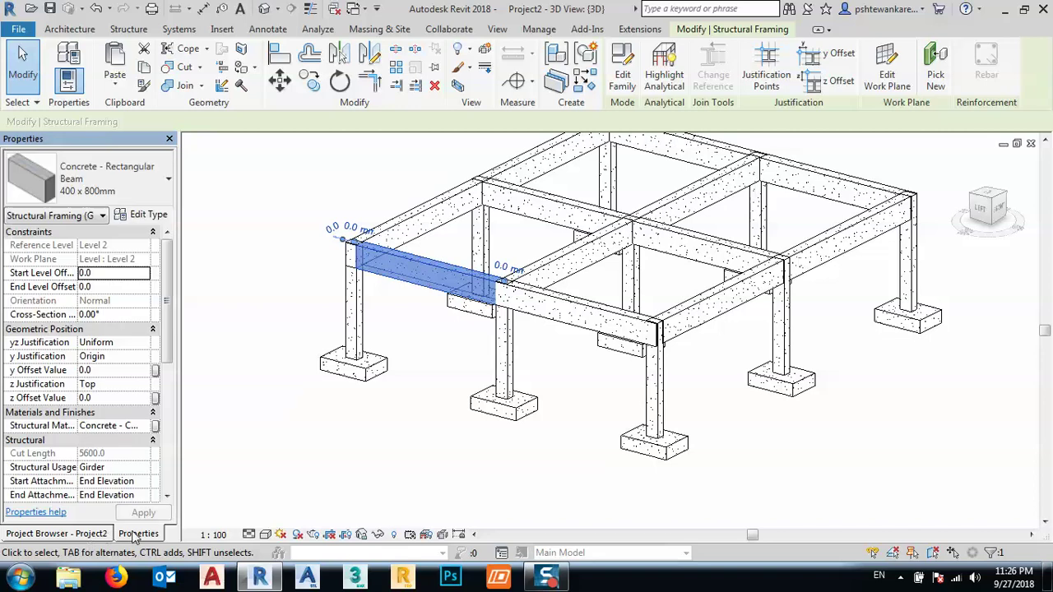
pyautogui.moveTo(402, 337); pyautogui.dragTo(408, 374, button='middle')
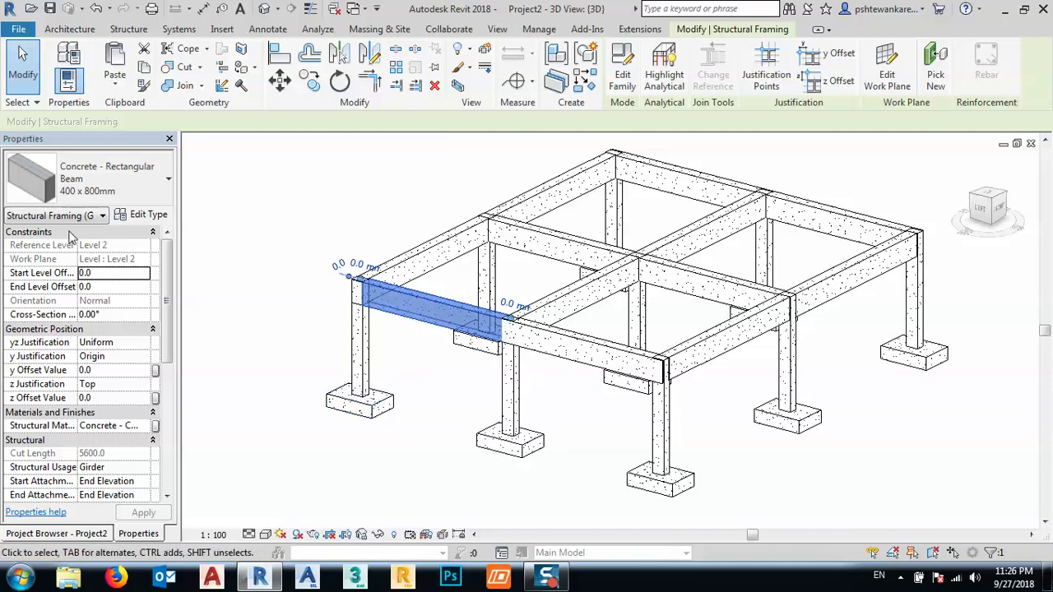
# Step: Change the 400 x 800mm beam type to b 300 and h 600 and apply it
pyautogui.click(125, 216)
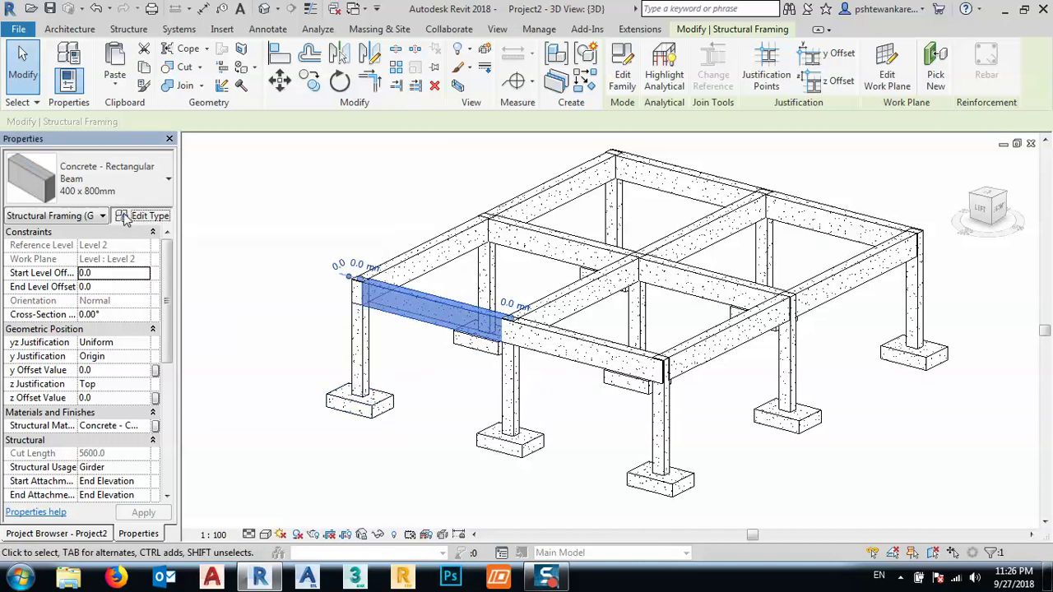
pyautogui.moveTo(218, 24); pyautogui.dragTo(838, 109)
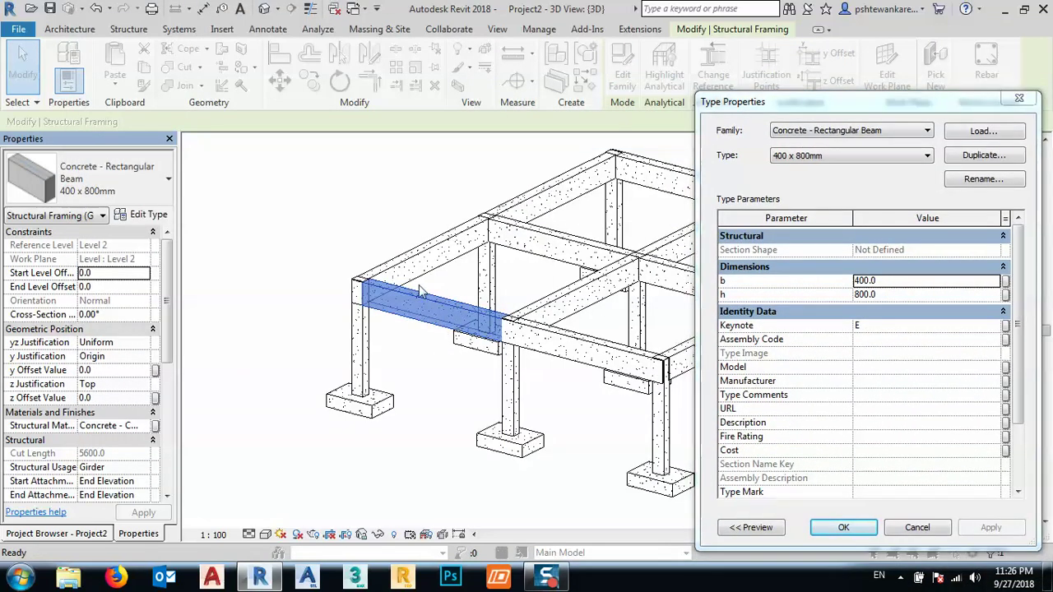
pyautogui.moveTo(845, 108); pyautogui.dragTo(389, 26)
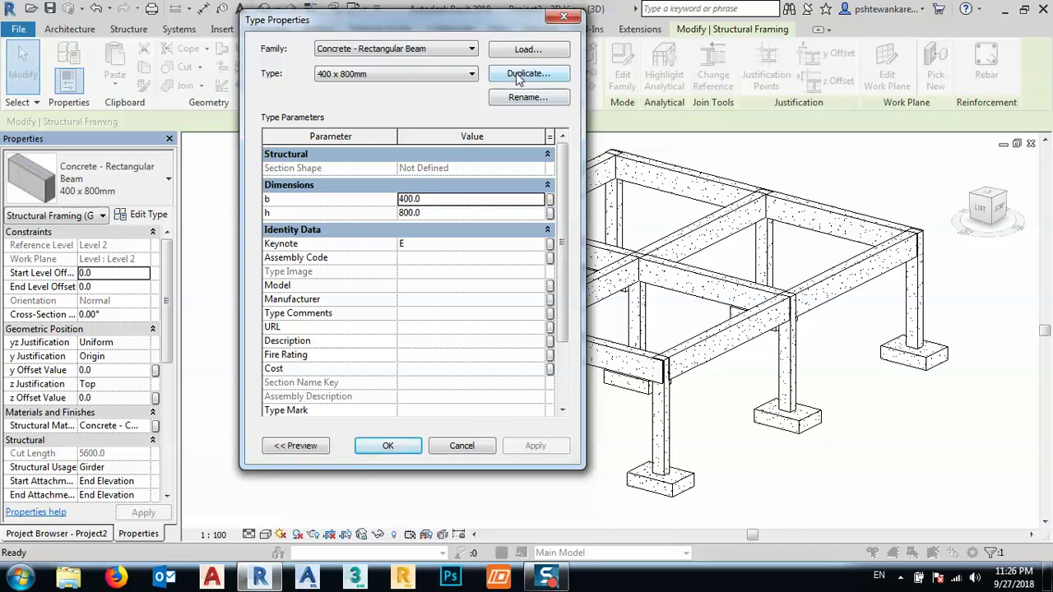
pyautogui.click(467, 76)
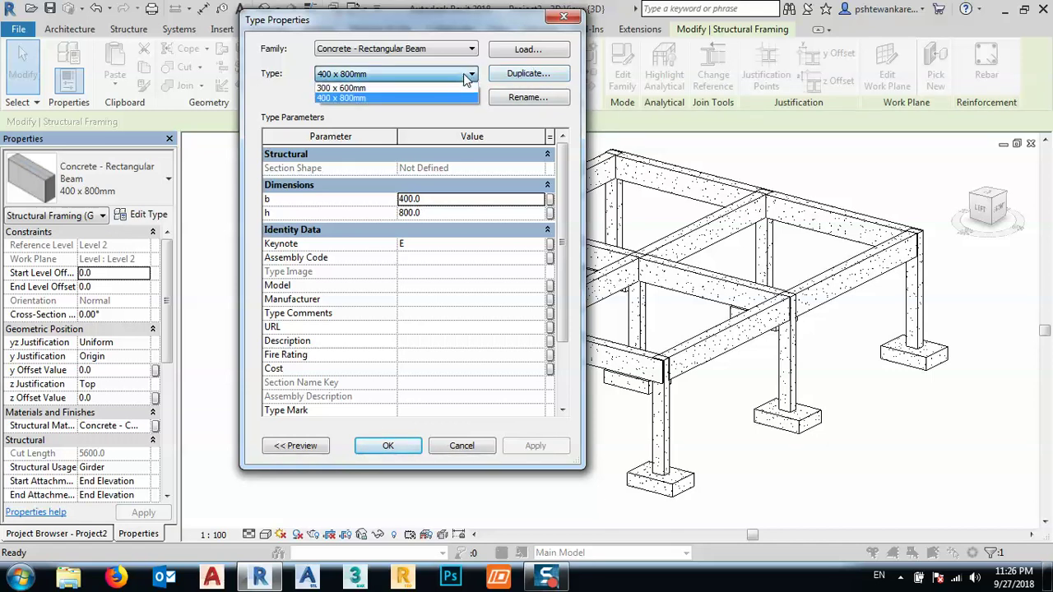
pyautogui.click(466, 77)
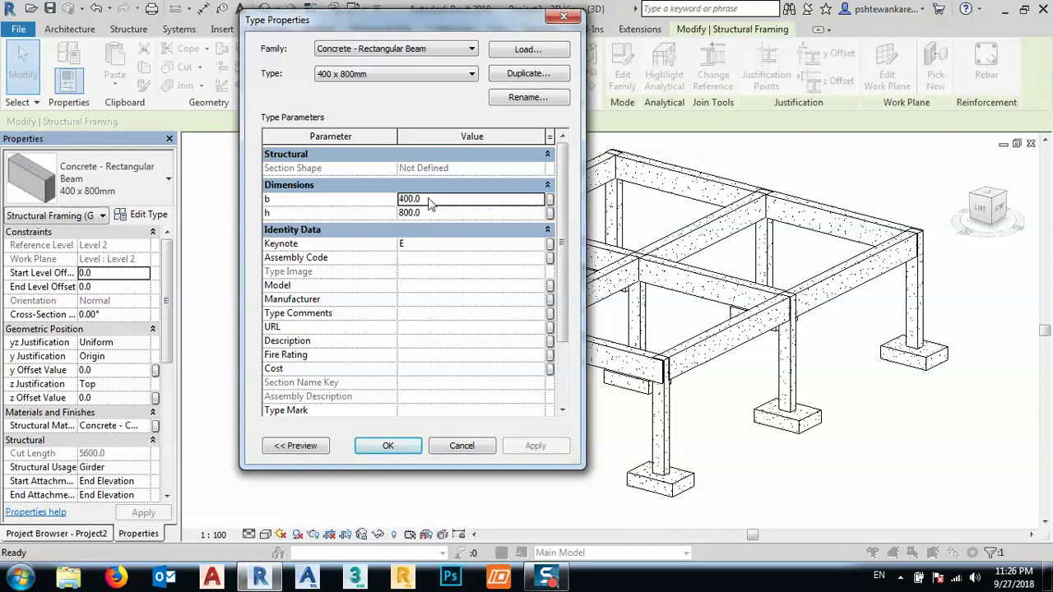
pyautogui.doubleClick(429, 199)
pyautogui.write('300')
pyautogui.write('600')
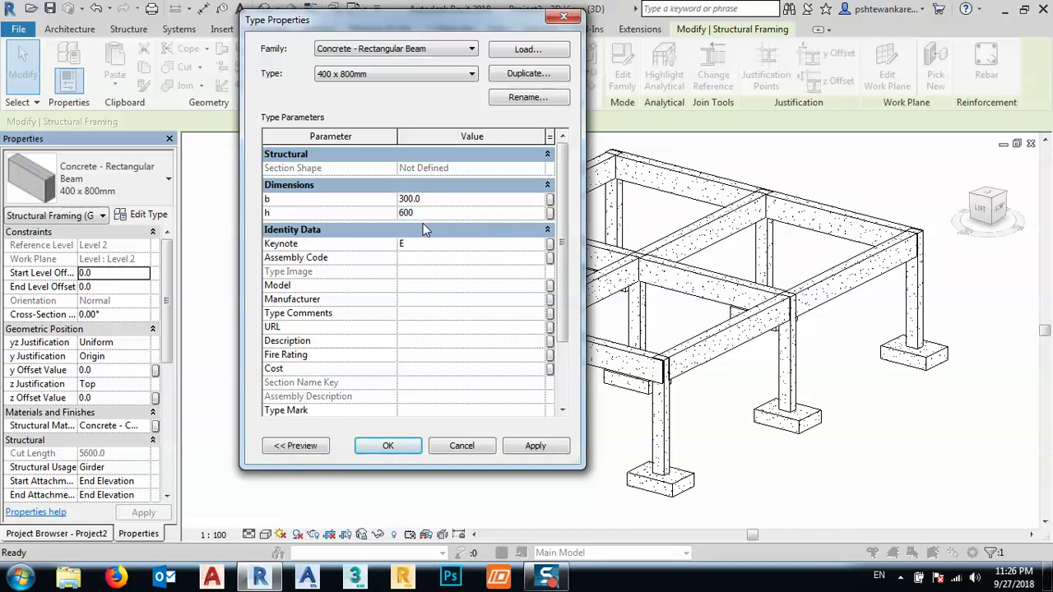
pyautogui.click(541, 446)
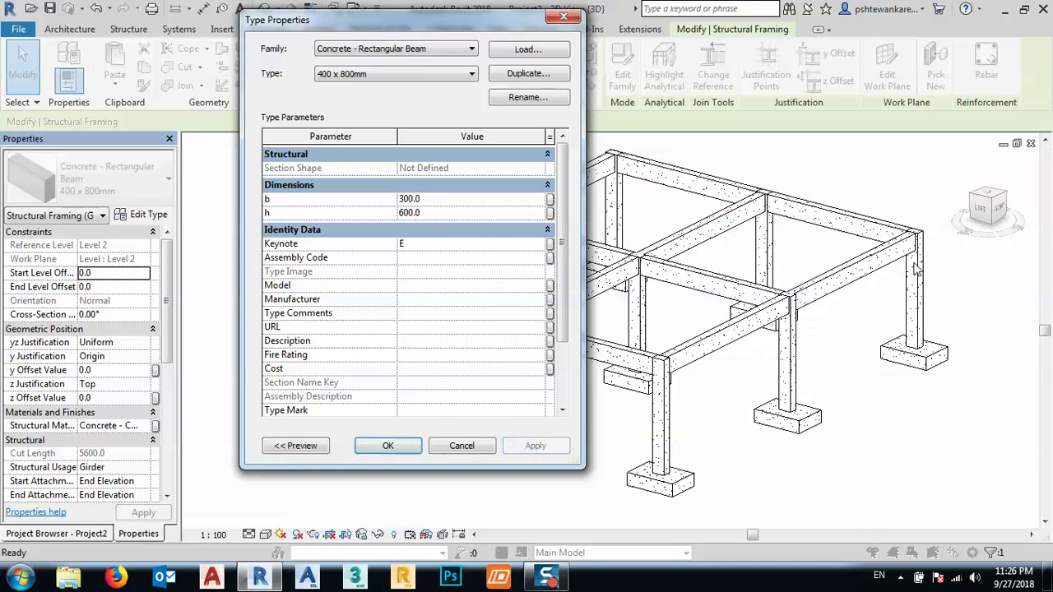
pyautogui.moveTo(494, 20); pyautogui.dragTo(233, 38)
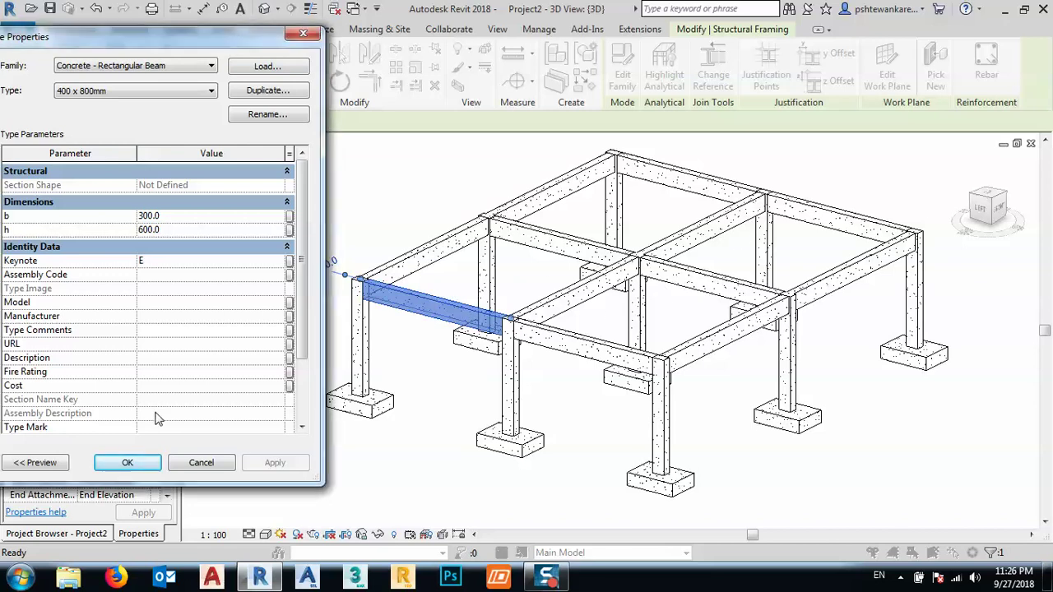
pyautogui.click(127, 463)
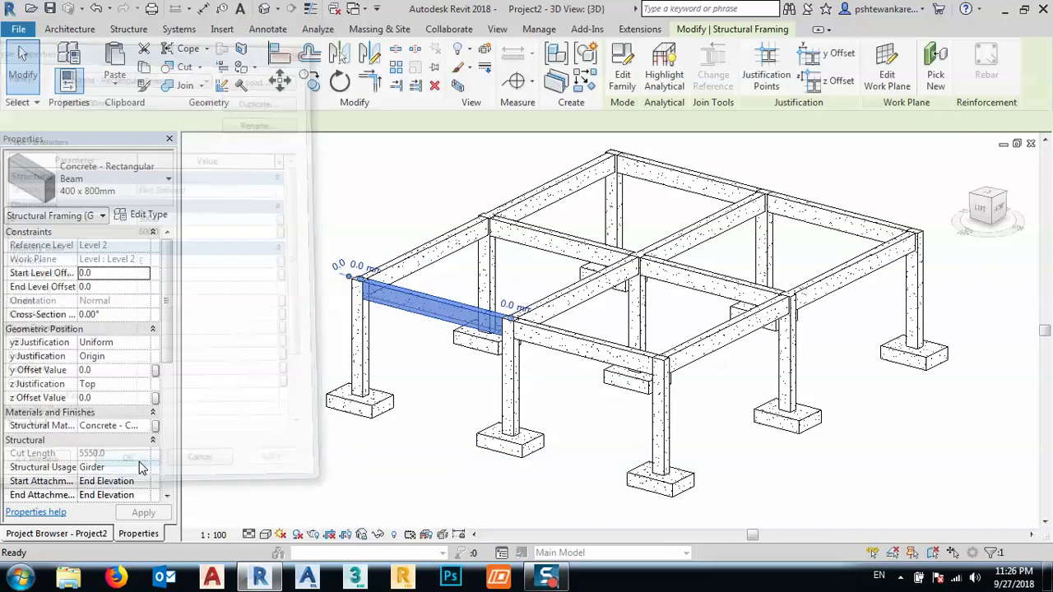
pyautogui.moveTo(449, 417); pyautogui.dragTo(485, 405, button='middle')
pyautogui.click(484, 405)
pyautogui.moveTo(675, 316)
pyautogui.mouseDown(button='middle')
pyautogui.moveTo(599, 348)
pyautogui.moveTo(585, 337)
pyautogui.mouseUp(button='middle')
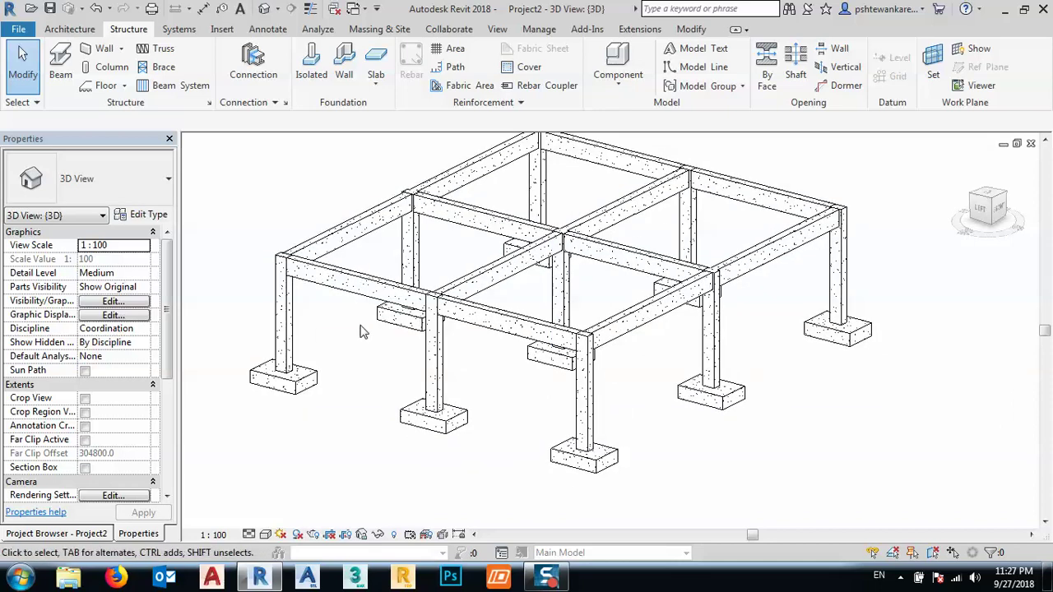
pyautogui.moveTo(397, 364); pyautogui.dragTo(451, 343, button='middle')
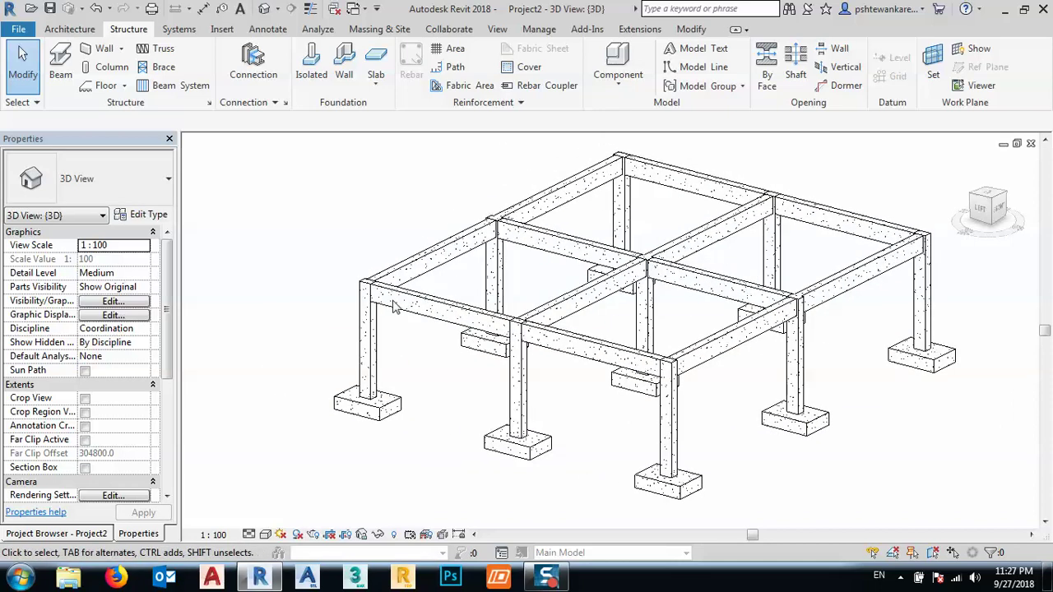
pyautogui.moveTo(422, 419)
pyautogui.mouseDown(button='middle')
pyautogui.moveTo(477, 434)
pyautogui.moveTo(442, 375)
pyautogui.moveTo(484, 392)
pyautogui.moveTo(500, 386)
pyautogui.mouseUp(button='middle')
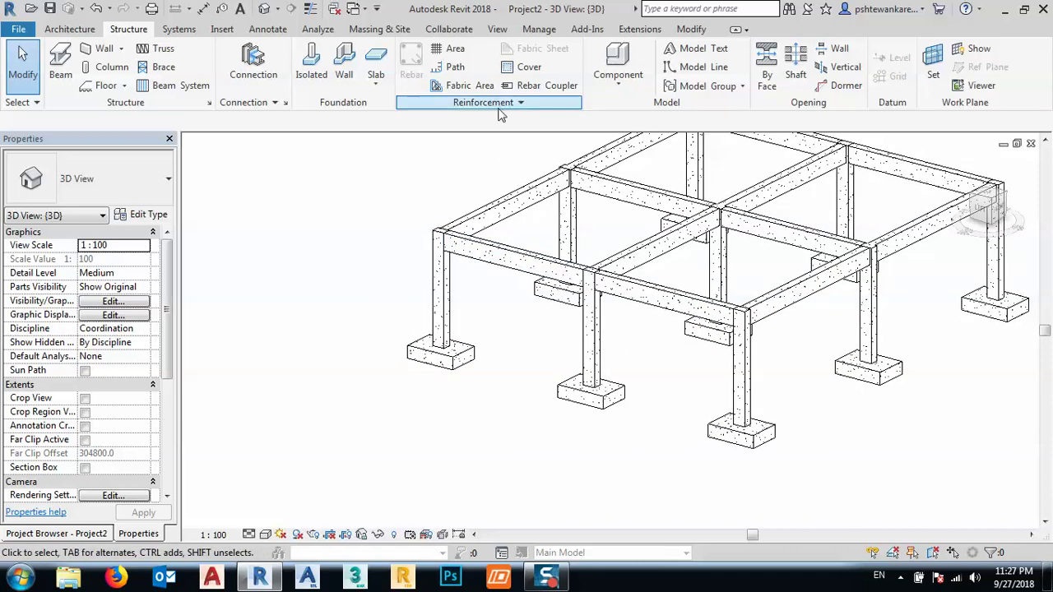
pyautogui.moveTo(482, 260); pyautogui.dragTo(439, 296, button='middle')
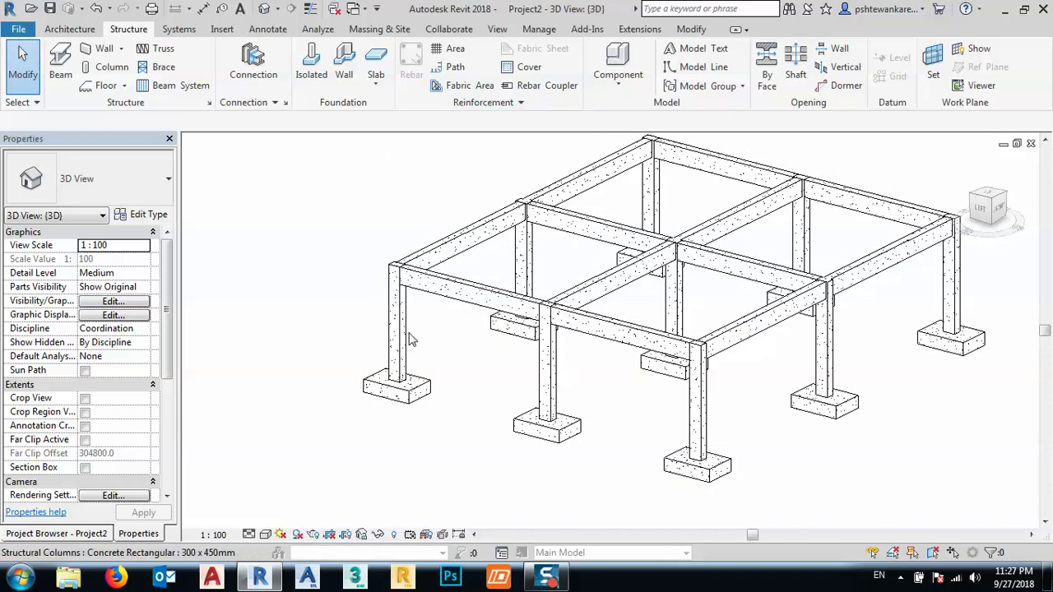
pyautogui.click(454, 301)
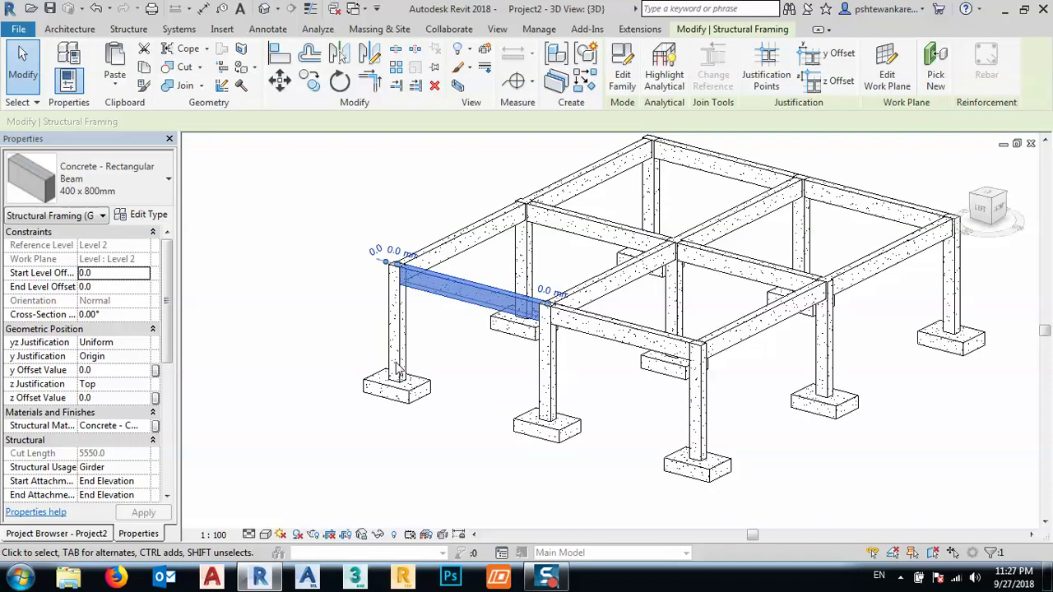
pyautogui.press('Escape')
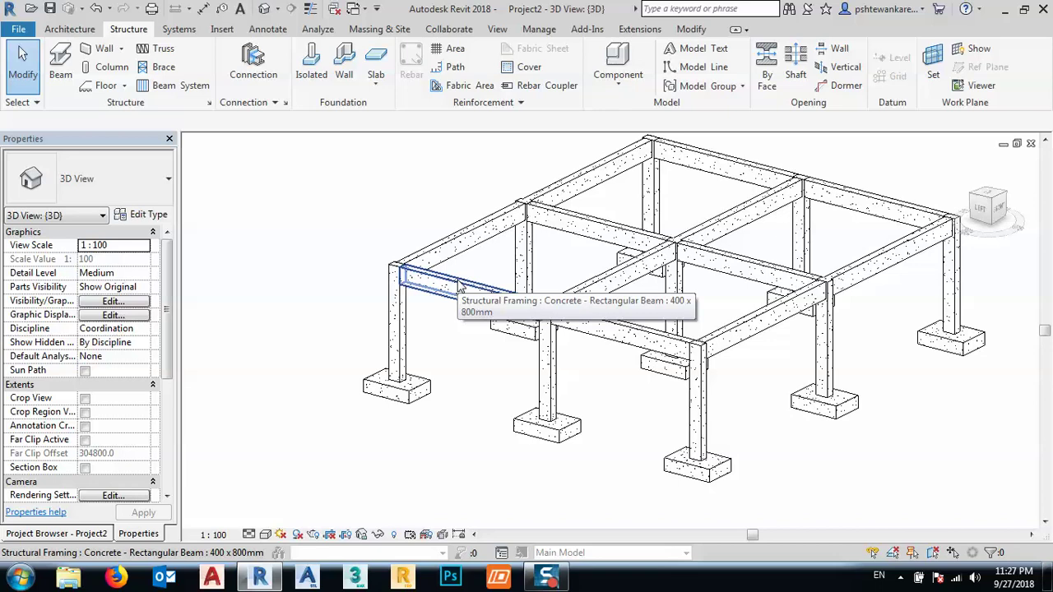
# Step: Run Extensions Reinforcement > Beams on the front-left beam, getting the missing-families warning
pyautogui.click(650, 29)
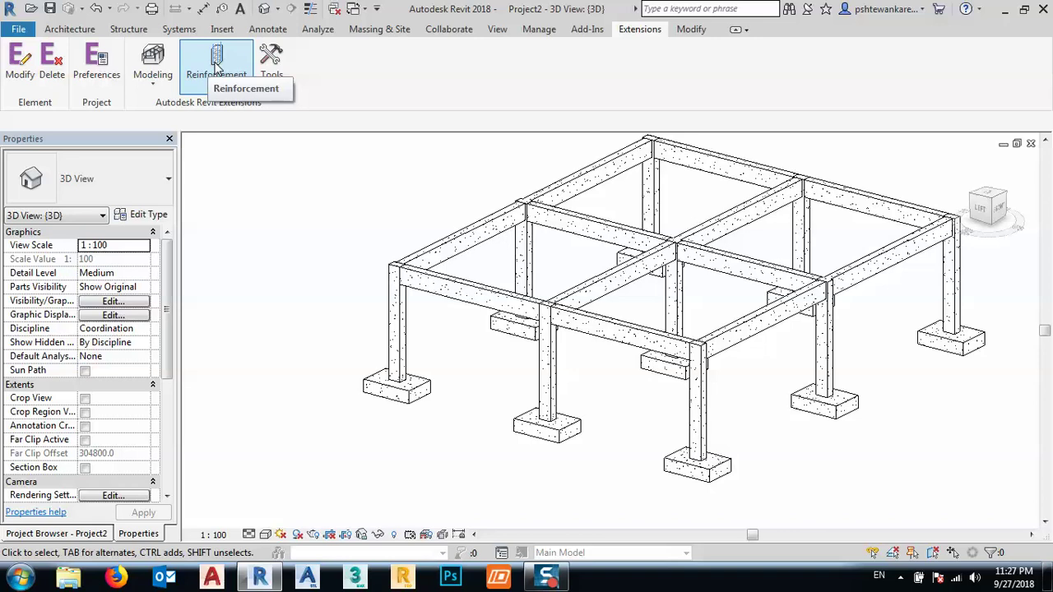
pyautogui.click(465, 292)
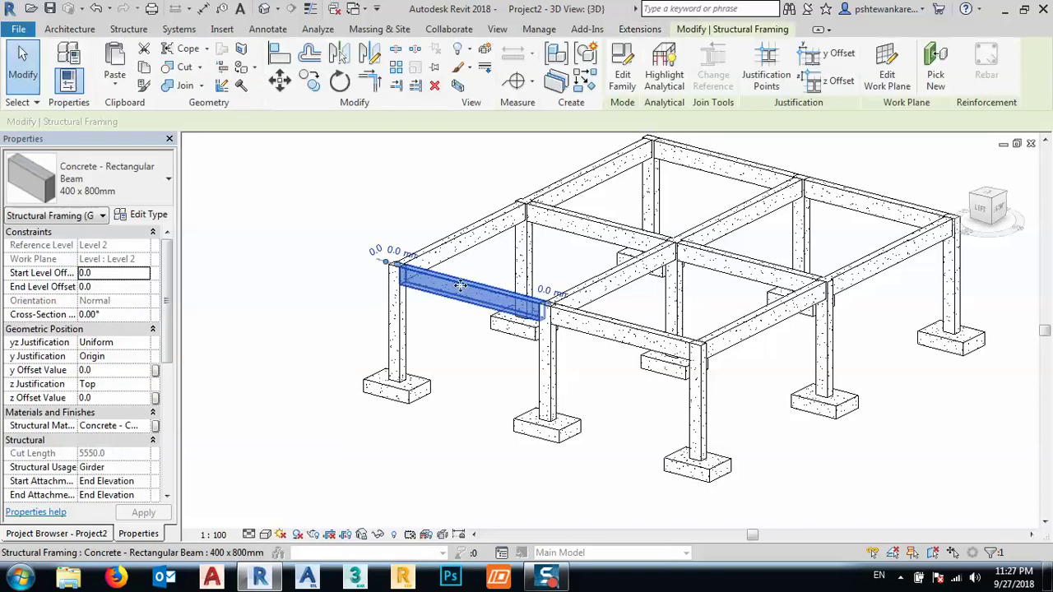
pyautogui.click(650, 31)
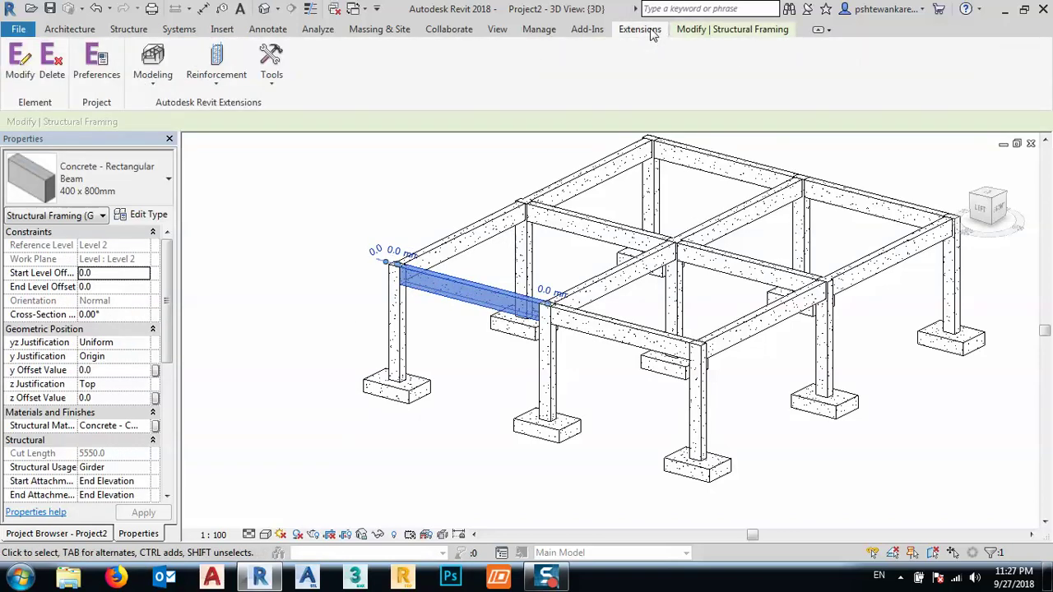
pyautogui.click(221, 83)
pyautogui.click(224, 143)
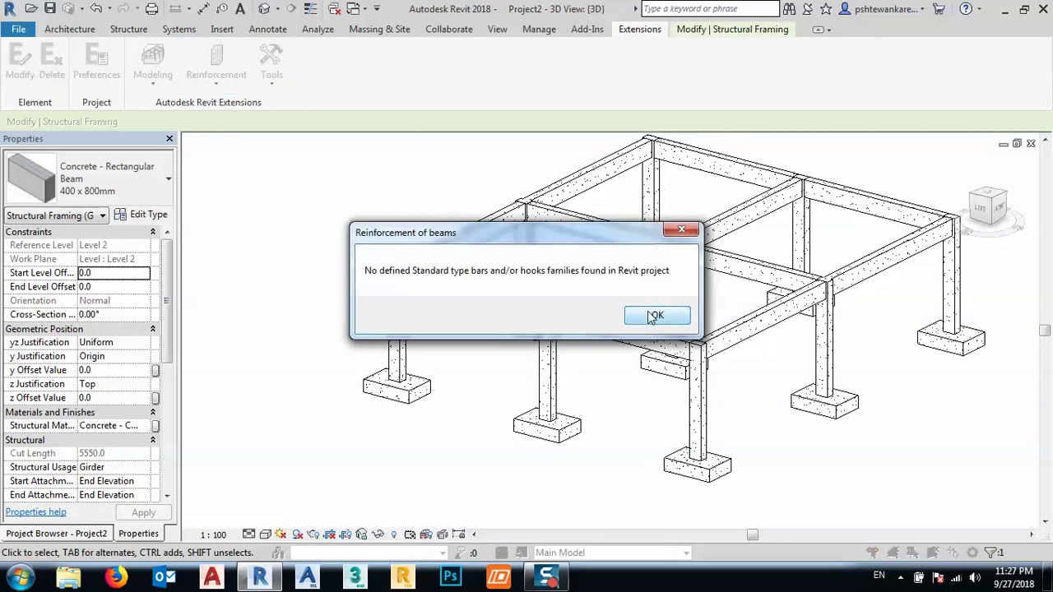
pyautogui.moveTo(466, 232); pyautogui.dragTo(335, 160)
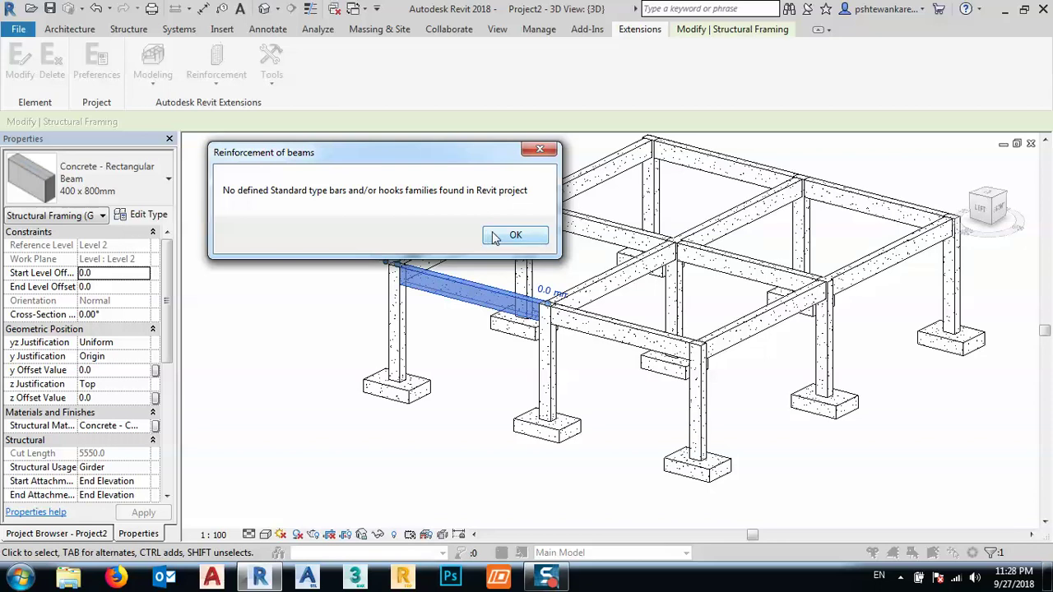
# Step: Dismiss the missing bar families warning and orbit the frame to a clearer angle
pyautogui.click(495, 238)
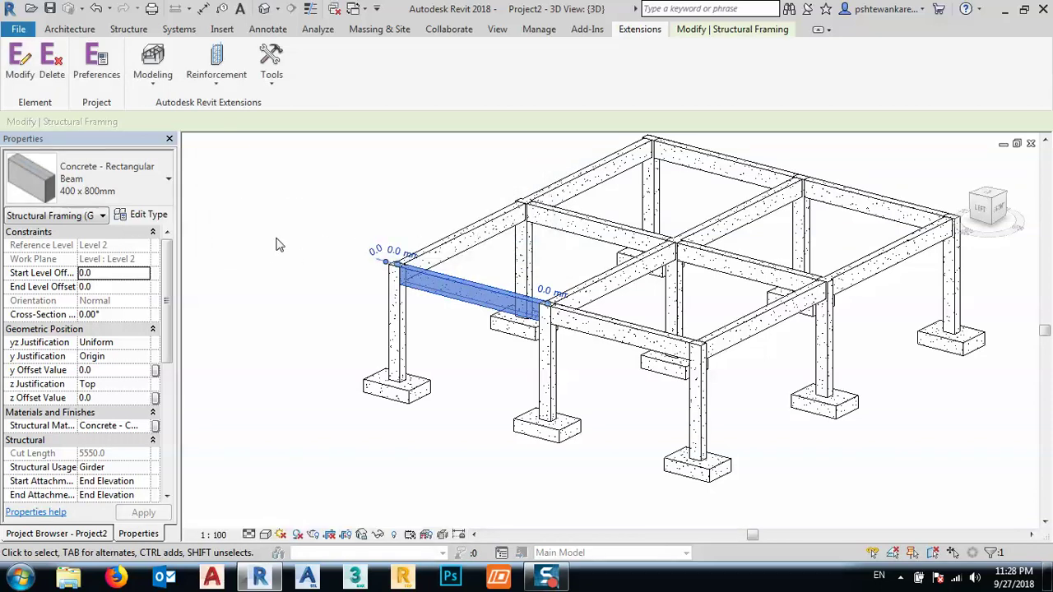
pyautogui.moveTo(280, 243)
pyautogui.keyDown('shift'); pyautogui.mouseDown(button='middle')
pyautogui.moveTo(378, 247)
pyautogui.moveTo(375, 274)
pyautogui.mouseUp(button='middle'); pyautogui.keyUp('shift')
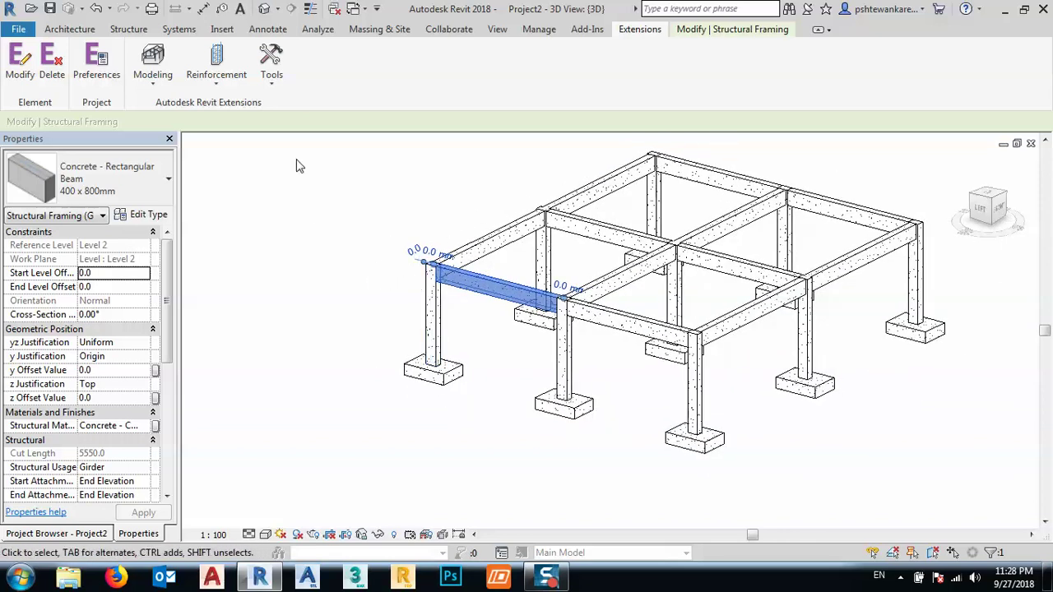
pyautogui.click(362, 302)
pyautogui.moveTo(371, 277); pyautogui.dragTo(350, 266, button='middle')
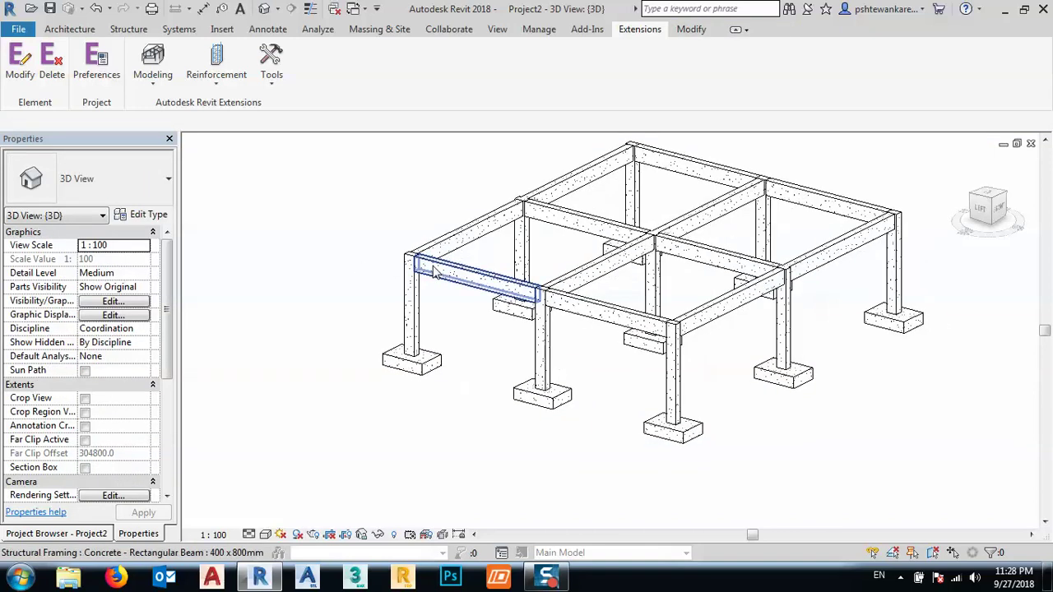
# Step: Reselect the front left beam and view the model from the ViewCube Left face
pyautogui.click(435, 270)
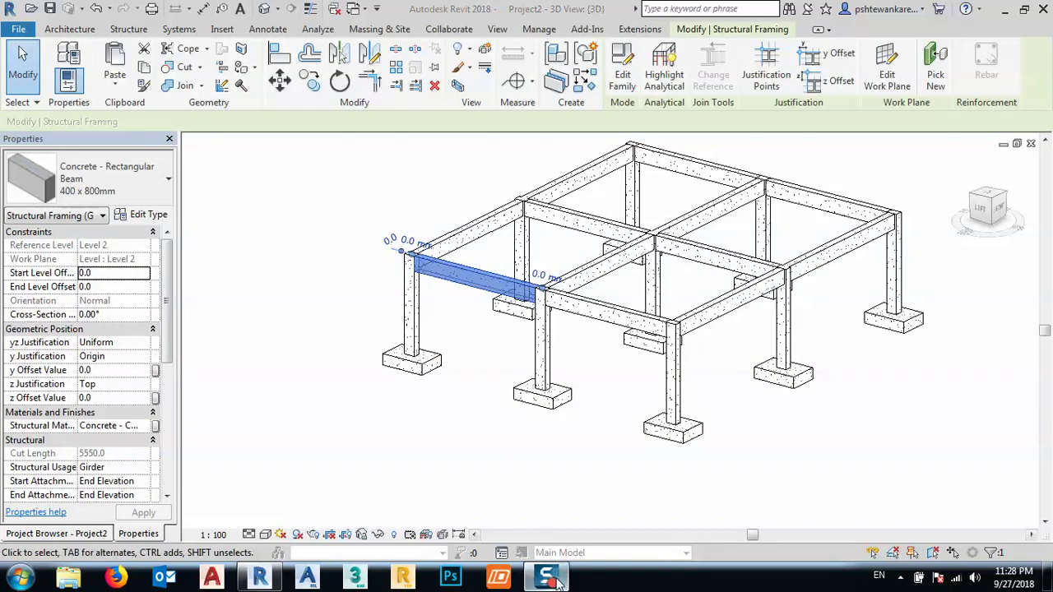
pyautogui.click(128, 30)
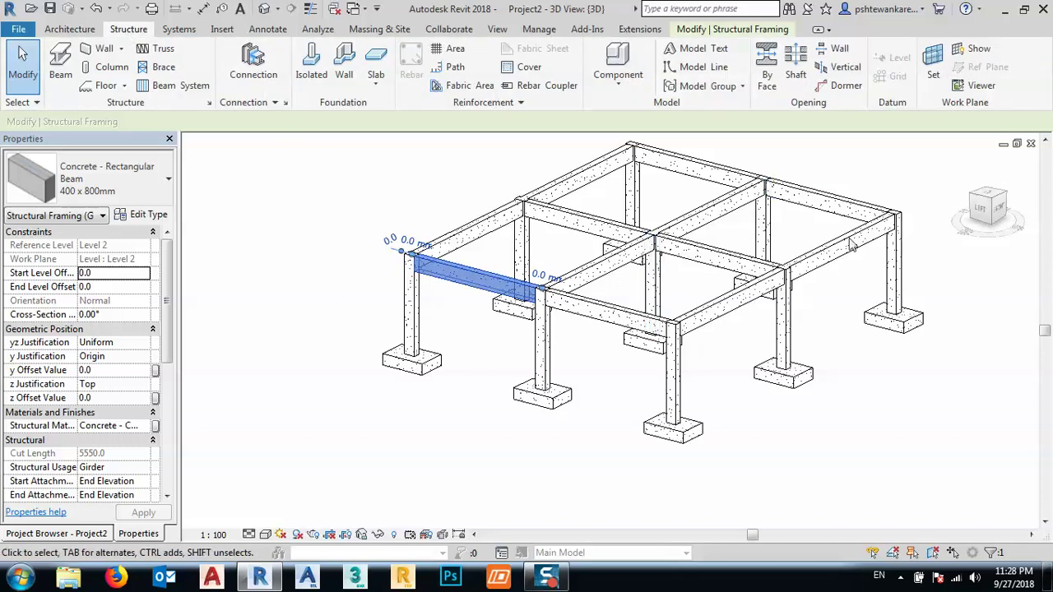
pyautogui.click(990, 202)
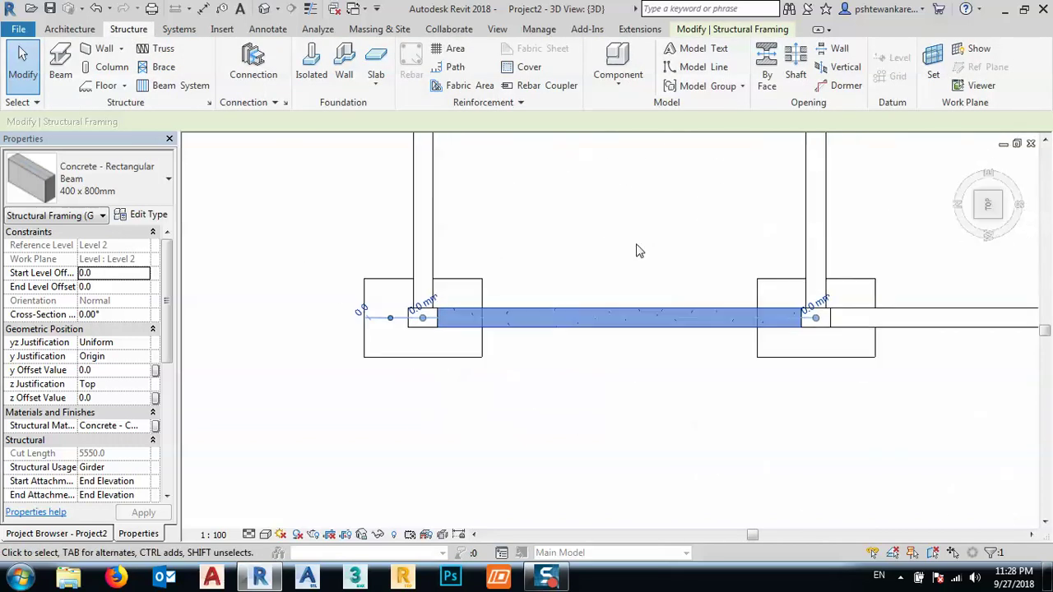
# Step: Deselect the beam and zoom out to show three columns and their footings side-on
pyautogui.click(487, 266)
pyautogui.scroll(-3, 456, 284)
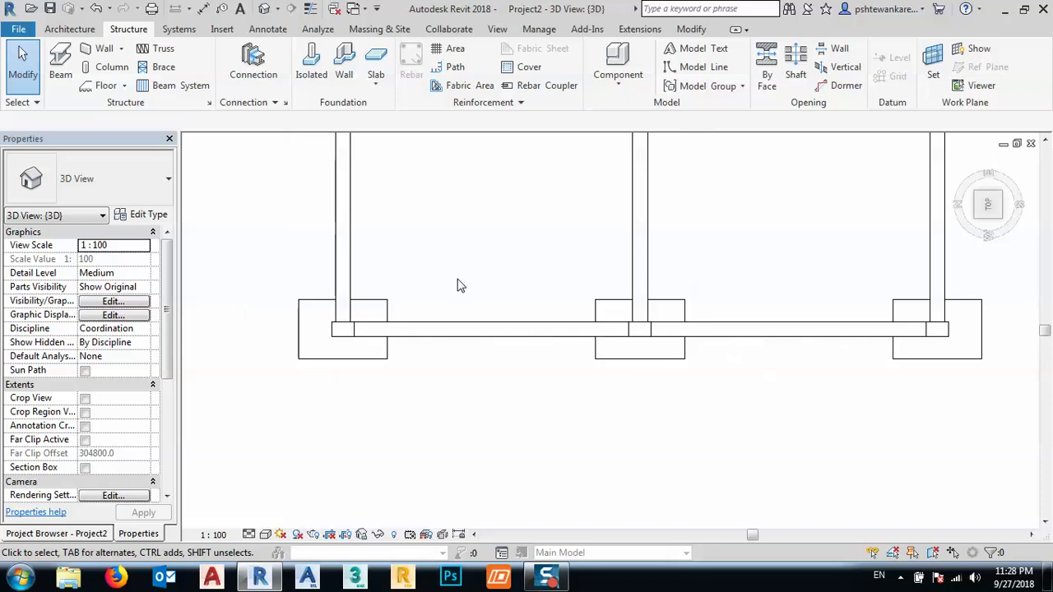
pyautogui.moveTo(423, 343); pyautogui.dragTo(412, 306, button='middle')
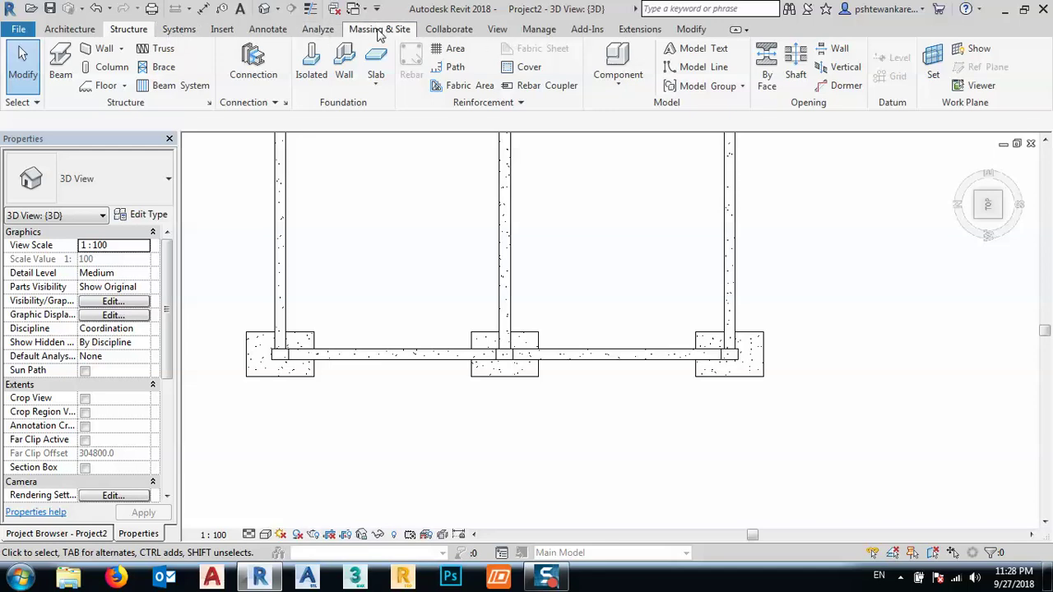
# Step: Show the Project Browser listing the project's plans and elevations
pyautogui.click(493, 29)
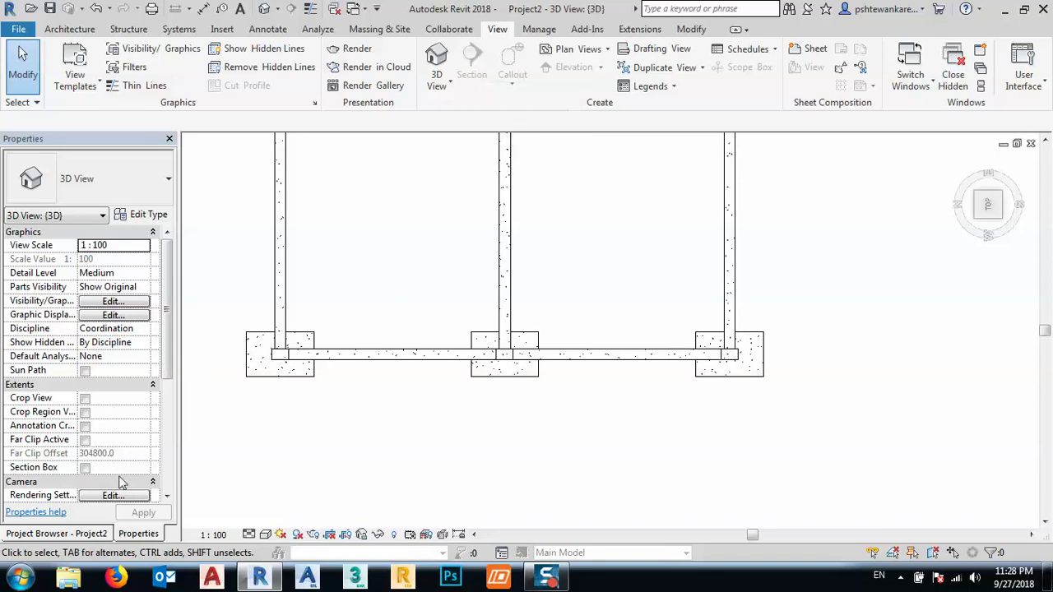
pyautogui.click(140, 535)
pyautogui.click(56, 534)
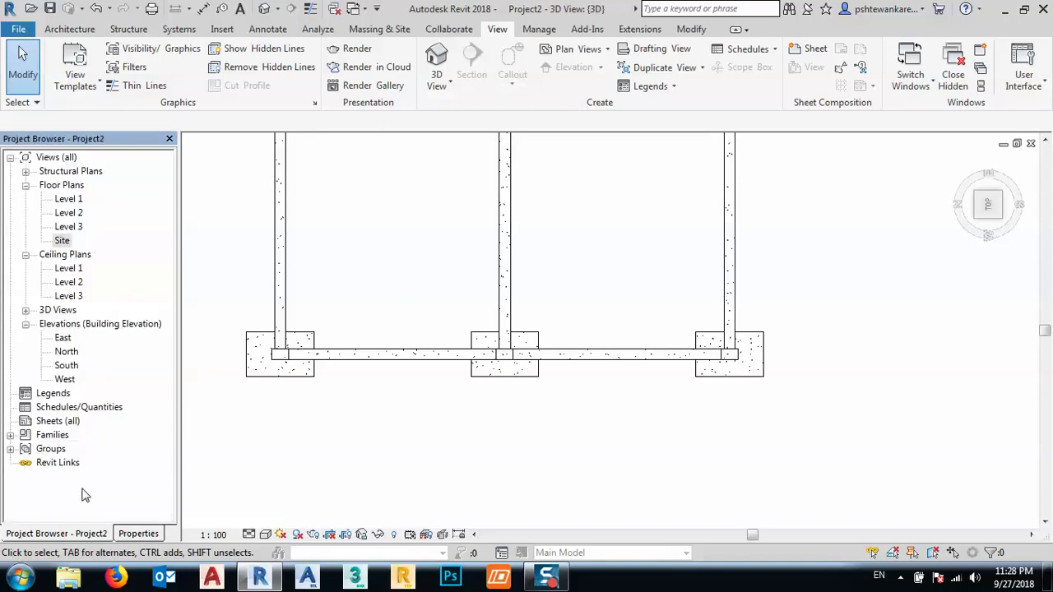
# Step: Open the Site floor plan and bring grids A and B into view
pyautogui.doubleClick(62, 240)
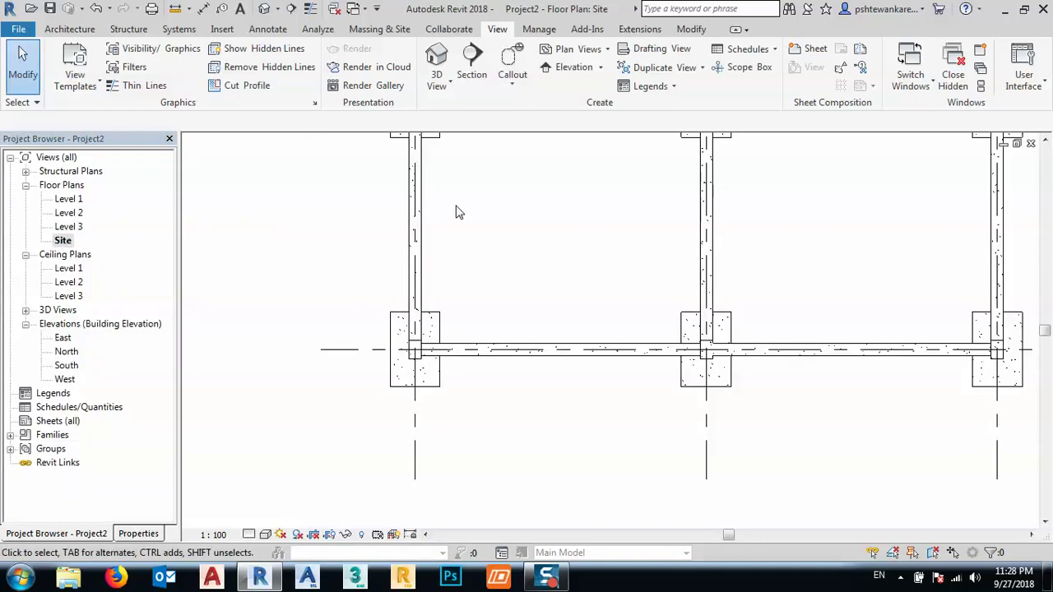
pyautogui.moveTo(600, 193); pyautogui.dragTo(437, 223, button='middle')
pyautogui.scroll(-1, 437, 223)
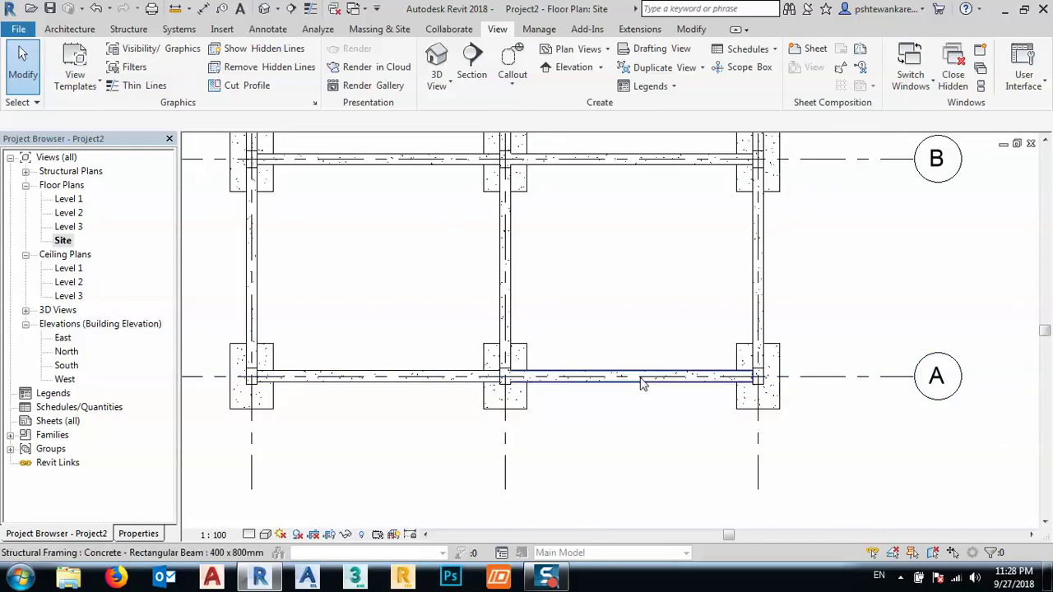
# Step: Draw a section line along grid A, from left of the grid to past the last column
pyautogui.click(471, 66)
pyautogui.moveTo(181, 374); pyautogui.dragTo(312, 331, button='middle')
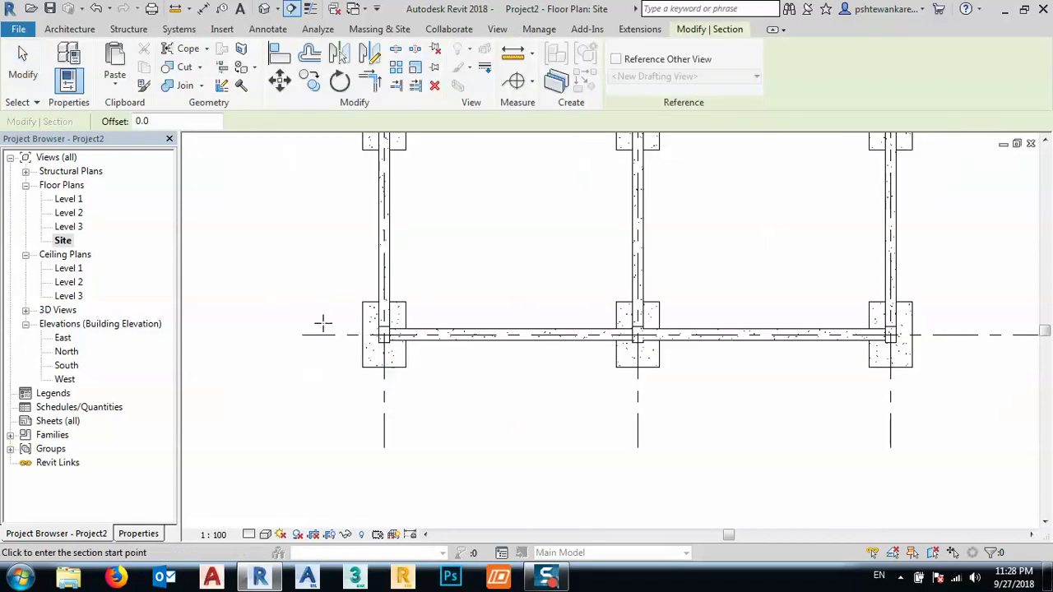
pyautogui.click(306, 335)
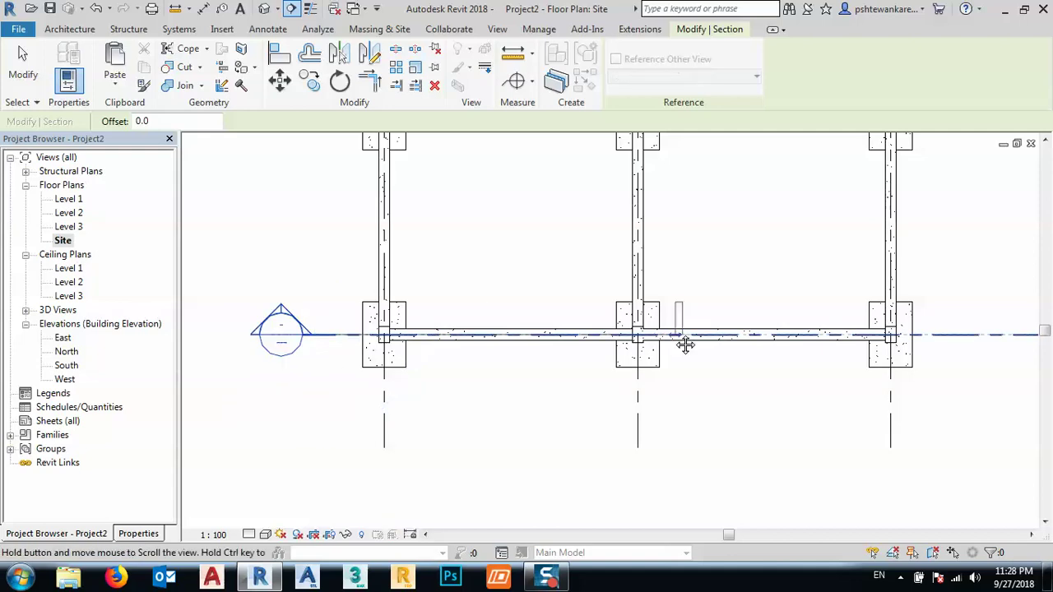
pyautogui.moveTo(684, 343)
pyautogui.mouseDown(button='middle')
pyautogui.moveTo(539, 324)
pyautogui.moveTo(669, 316)
pyautogui.mouseUp(button='middle')
pyautogui.click(553, 344)
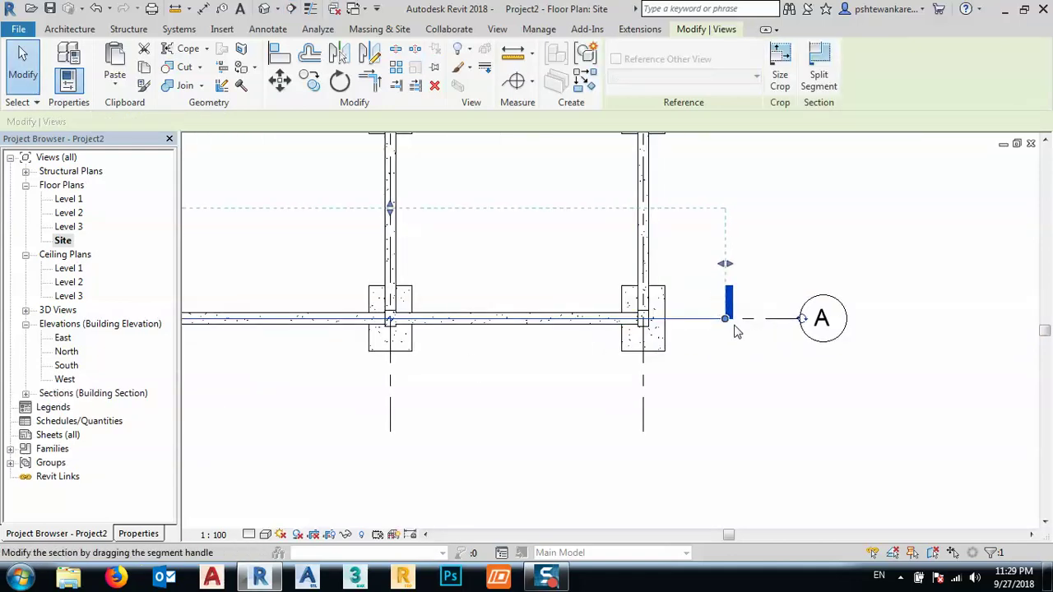
pyautogui.moveTo(547, 302); pyautogui.dragTo(726, 291, button='middle')
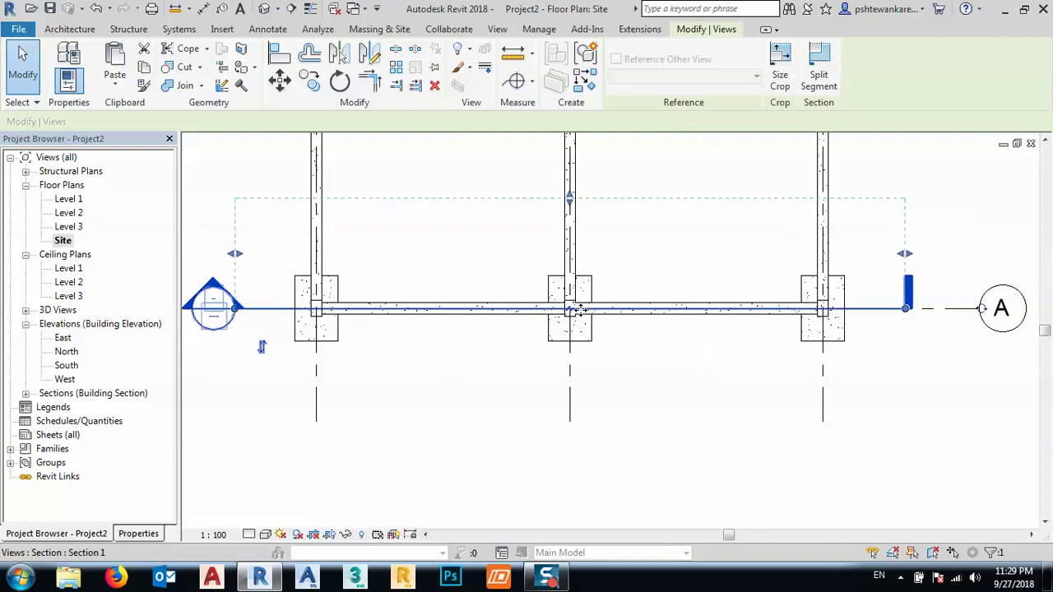
# Step: Push the section's far clip boundary further back to deepen its view range
pyautogui.moveTo(569, 199); pyautogui.dragTo(567, 250)
pyautogui.moveTo(421, 288); pyautogui.dragTo(498, 282, button='middle')
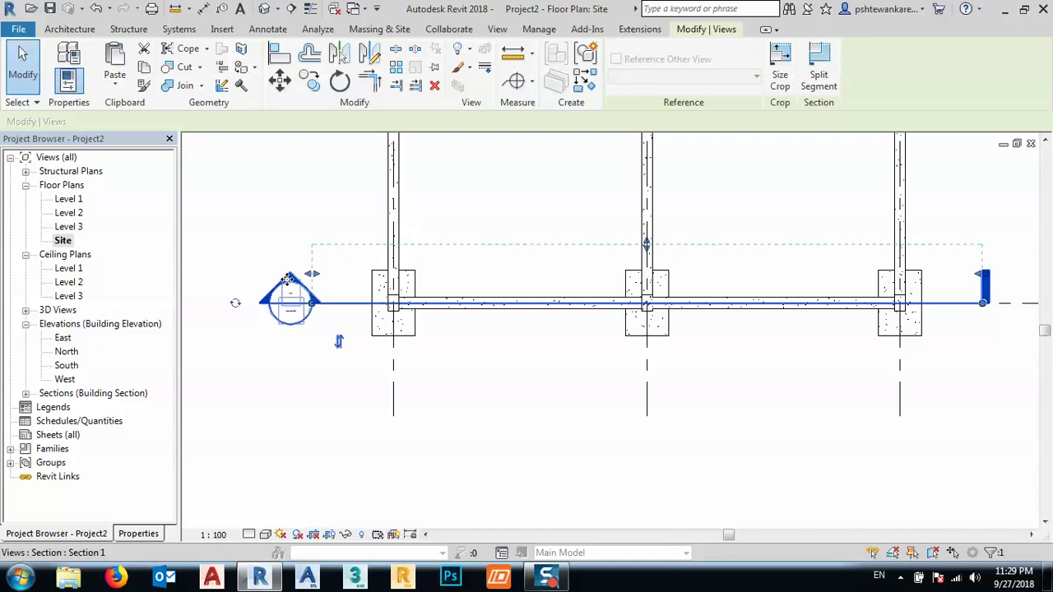
pyautogui.click(216, 287)
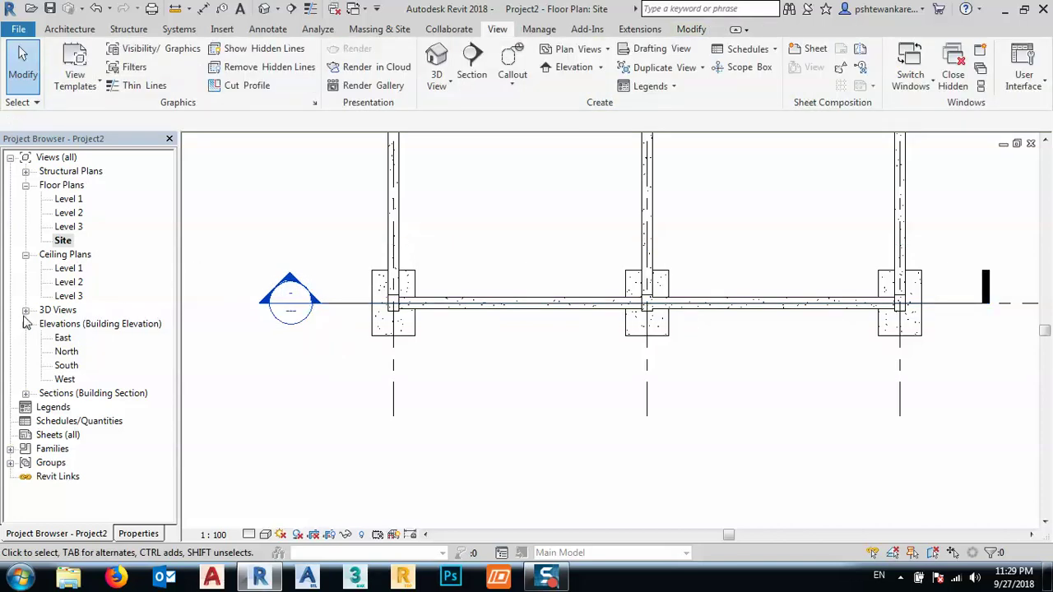
# Step: Open Section 1 from the Sections group and center the frame between grids 1 and 3
pyautogui.click(26, 311)
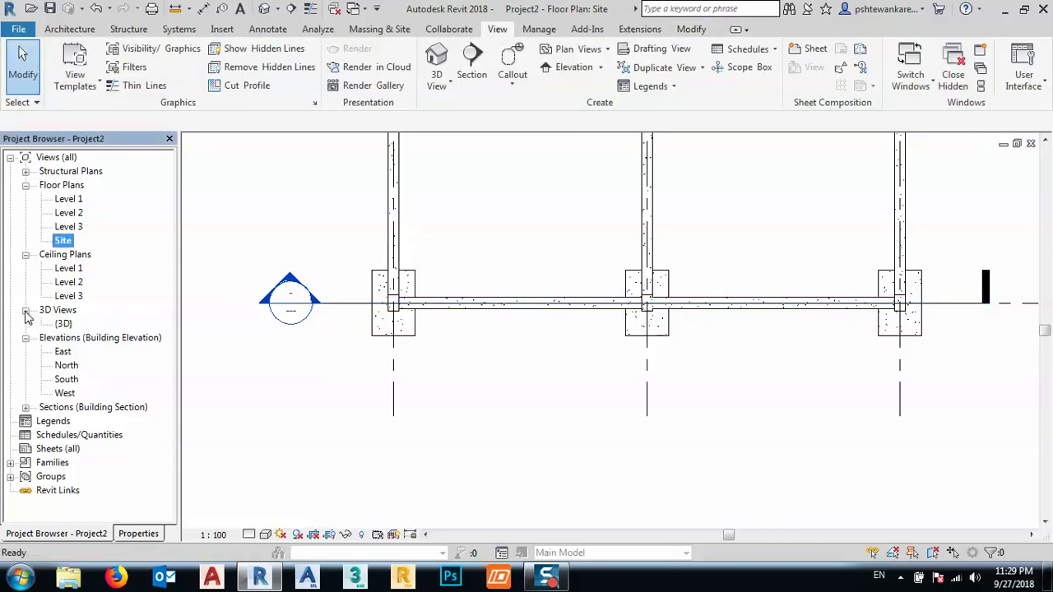
pyautogui.click(26, 407)
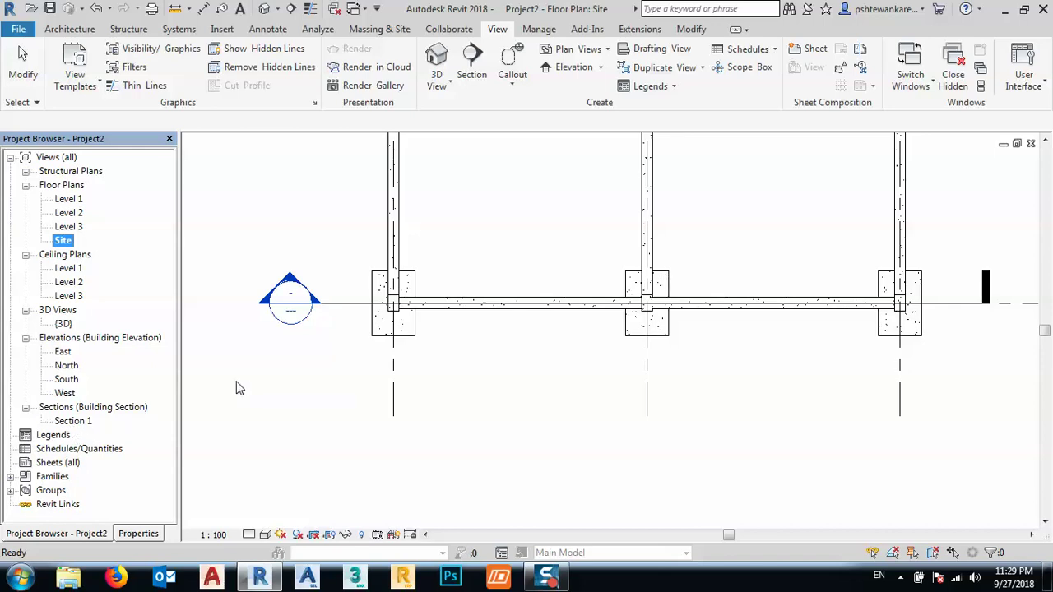
pyautogui.doubleClick(292, 288)
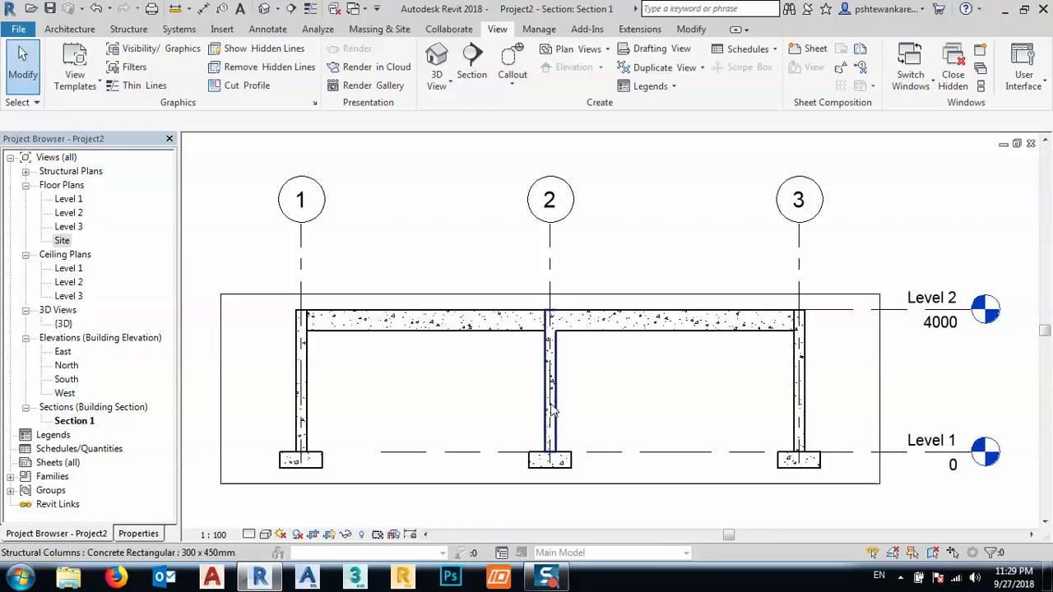
pyautogui.moveTo(552, 411); pyautogui.dragTo(499, 371, button='middle')
pyautogui.moveTo(581, 311); pyautogui.dragTo(671, 298, button='middle')
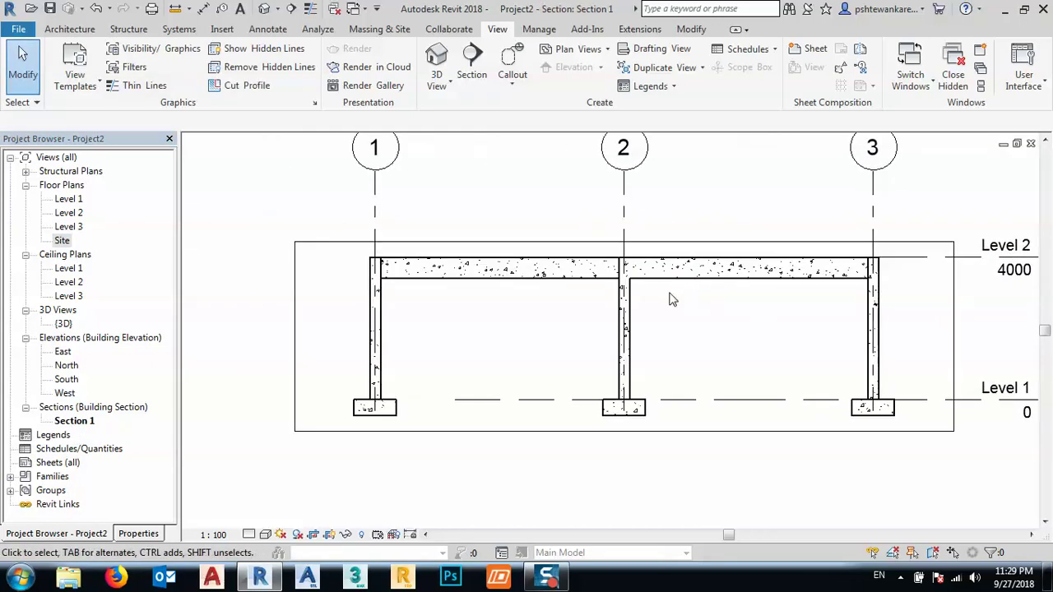
pyautogui.click(129, 29)
# Step: Start the Rebar tool, accept the rebar shape settings notice, and move the No Family Loaded prompt aside
pyautogui.click(412, 72)
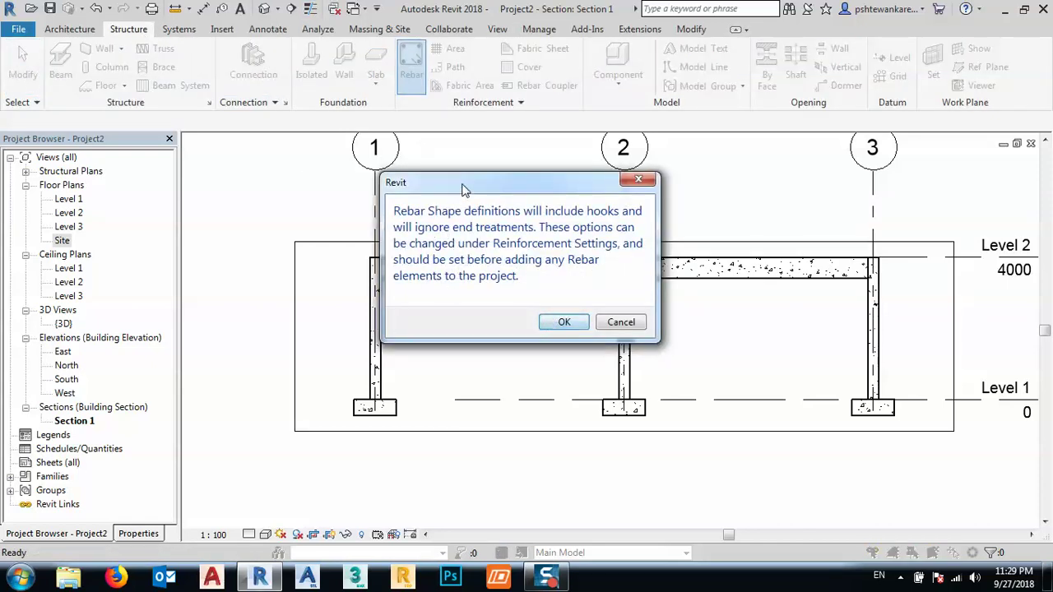
pyautogui.moveTo(463, 188); pyautogui.dragTo(353, 183)
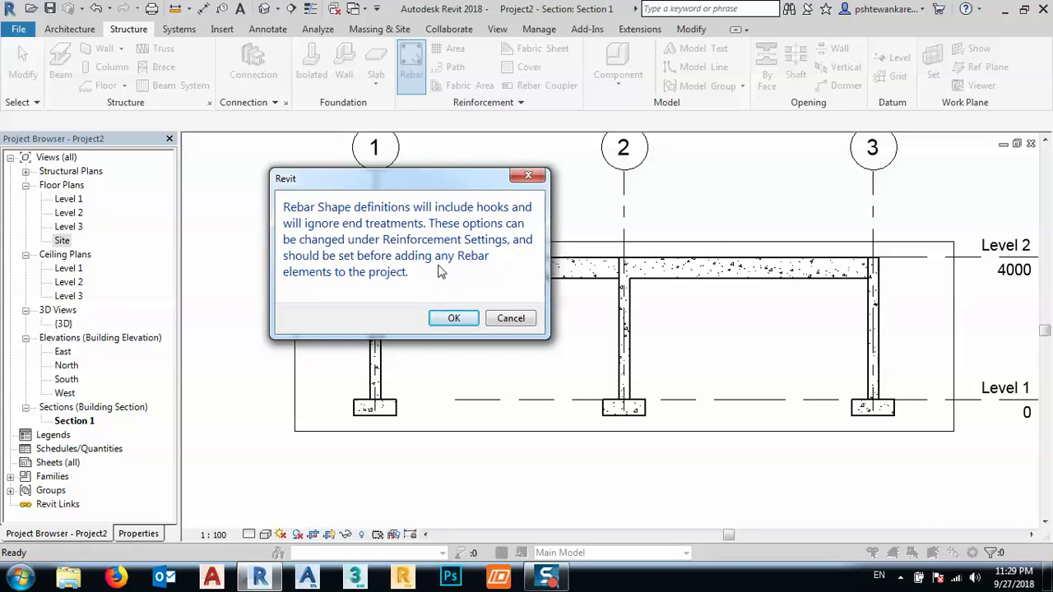
pyautogui.click(462, 322)
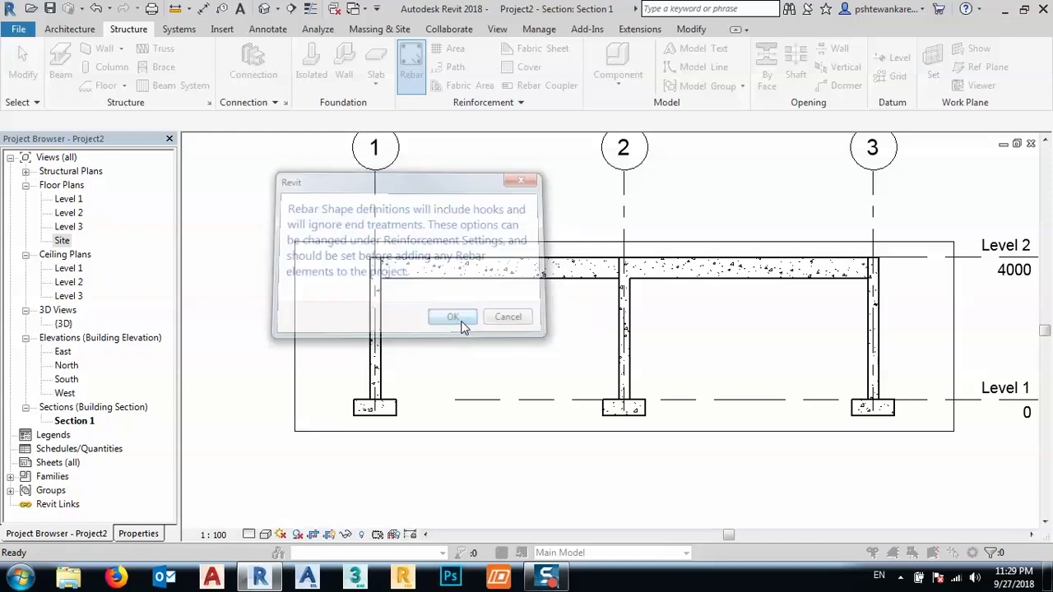
pyautogui.moveTo(423, 216); pyautogui.dragTo(369, 218)
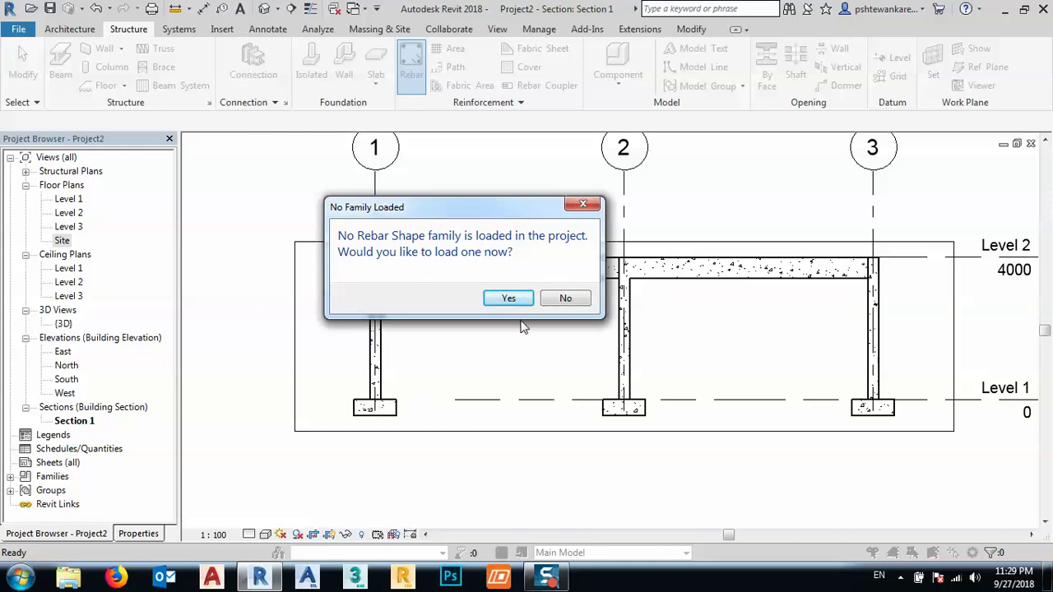
# Step: Agree to load a Rebar Shape family and browse the Libraries folders, including Generic and UK
pyautogui.click(508, 299)
pyautogui.click(335, 103)
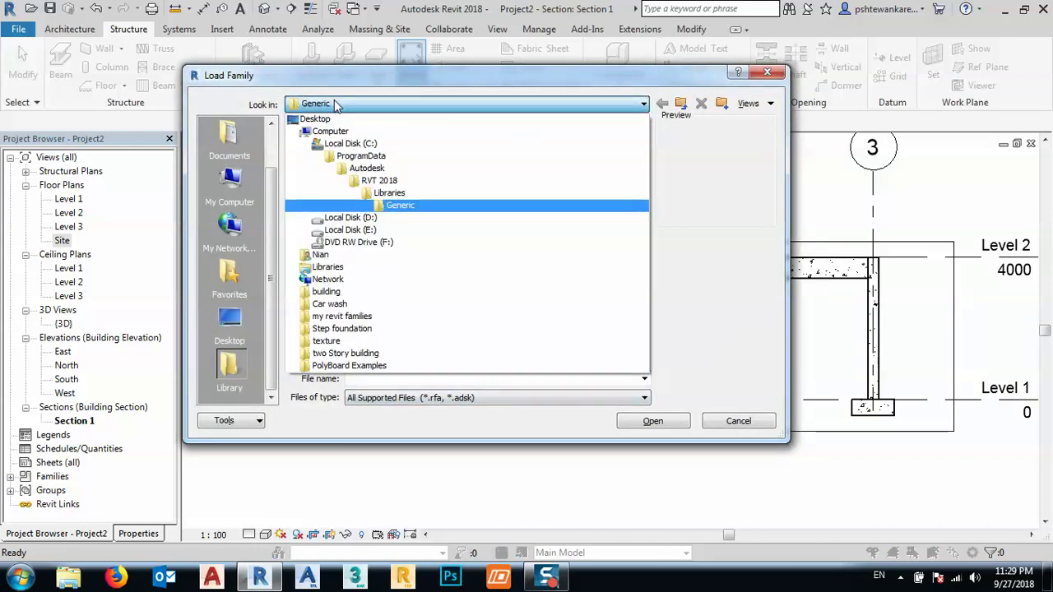
pyautogui.click(388, 194)
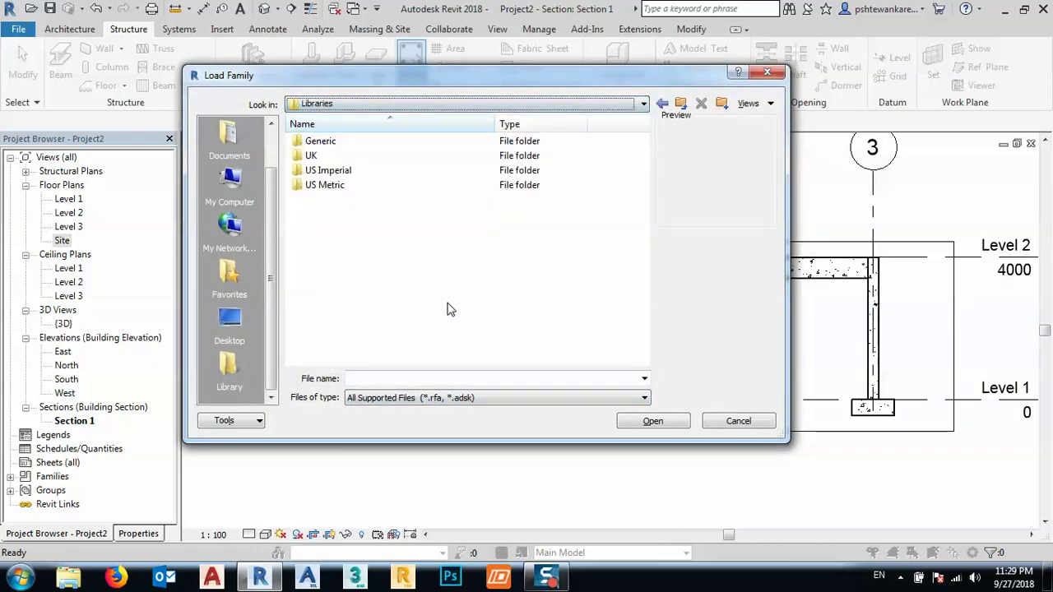
pyautogui.doubleClick(326, 143)
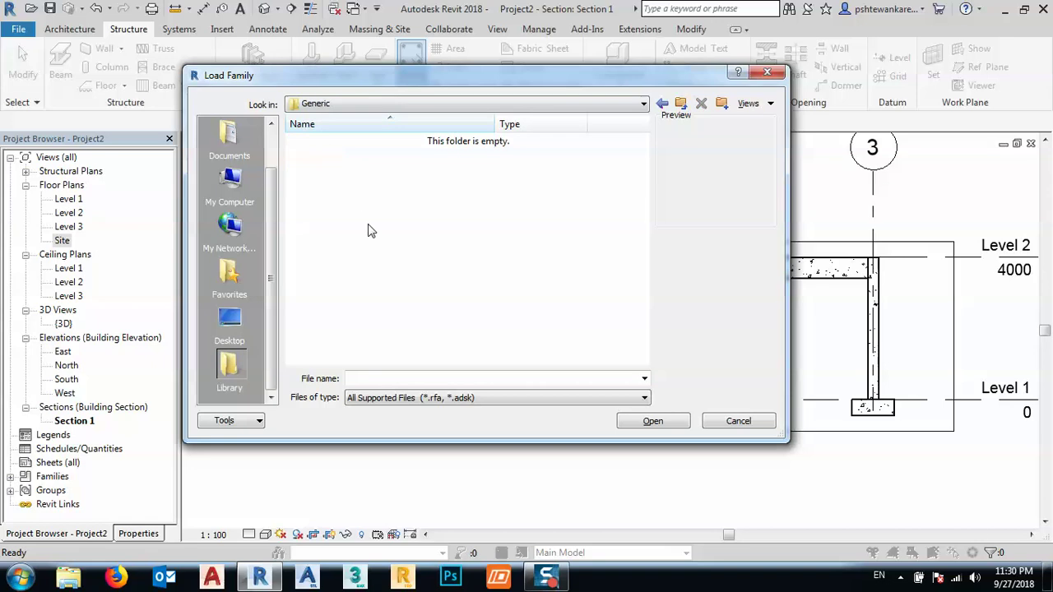
pyautogui.press('BackSpace')
pyautogui.doubleClick(308, 156)
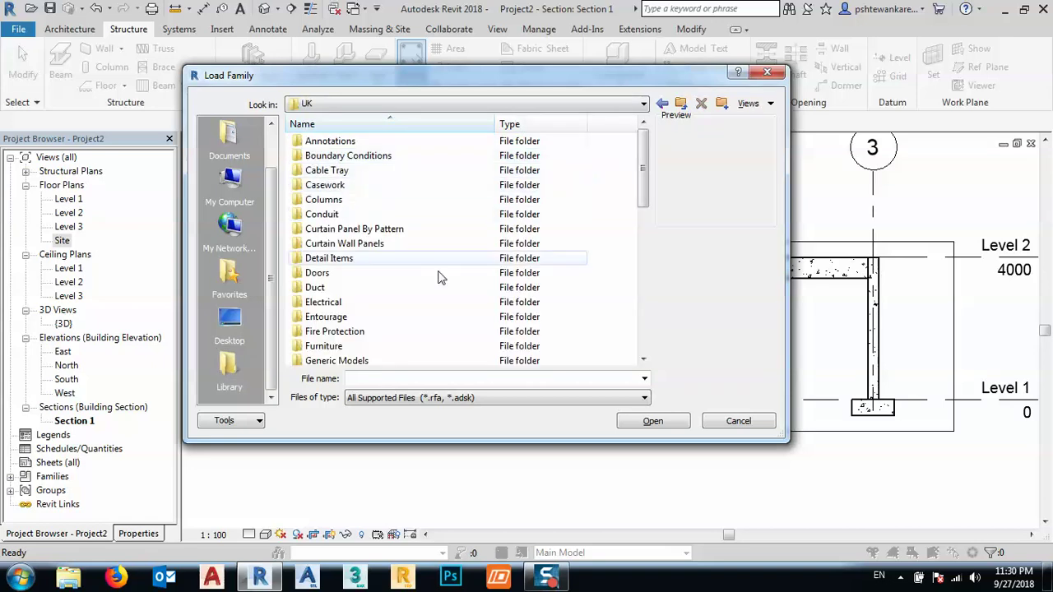
pyautogui.scroll(-1, 404, 247)
pyautogui.scroll(-4, 404, 248)
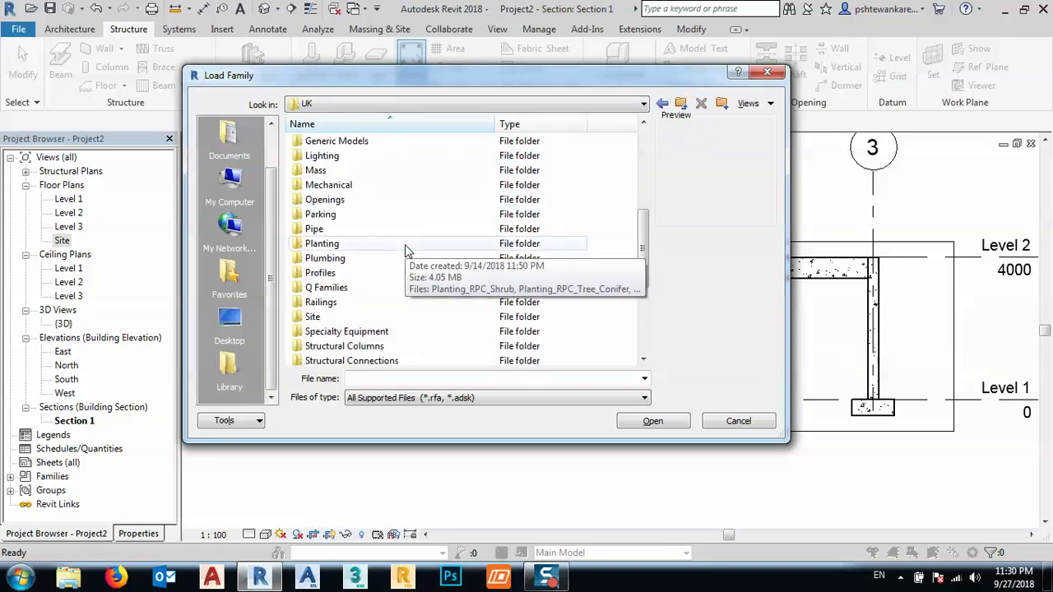
pyautogui.scroll(-3, 404, 251)
pyautogui.scroll(-1, 404, 252)
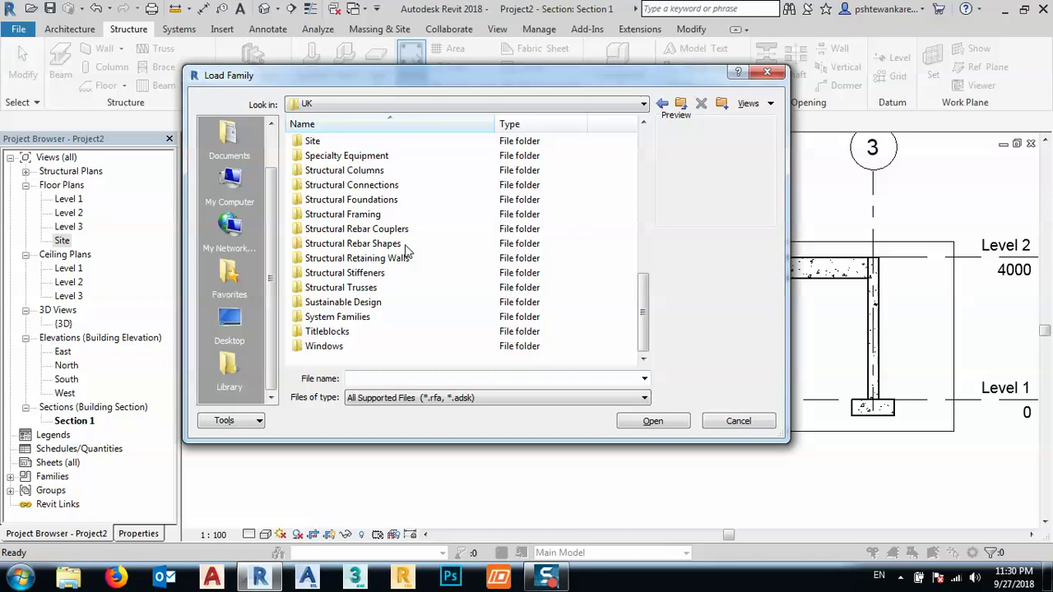
# Step: Go to D:\Programs (engineering)\Autodesk revit\Library\Rebar shapes and select all shape families
pyautogui.click(230, 325)
pyautogui.doubleClick(333, 174)
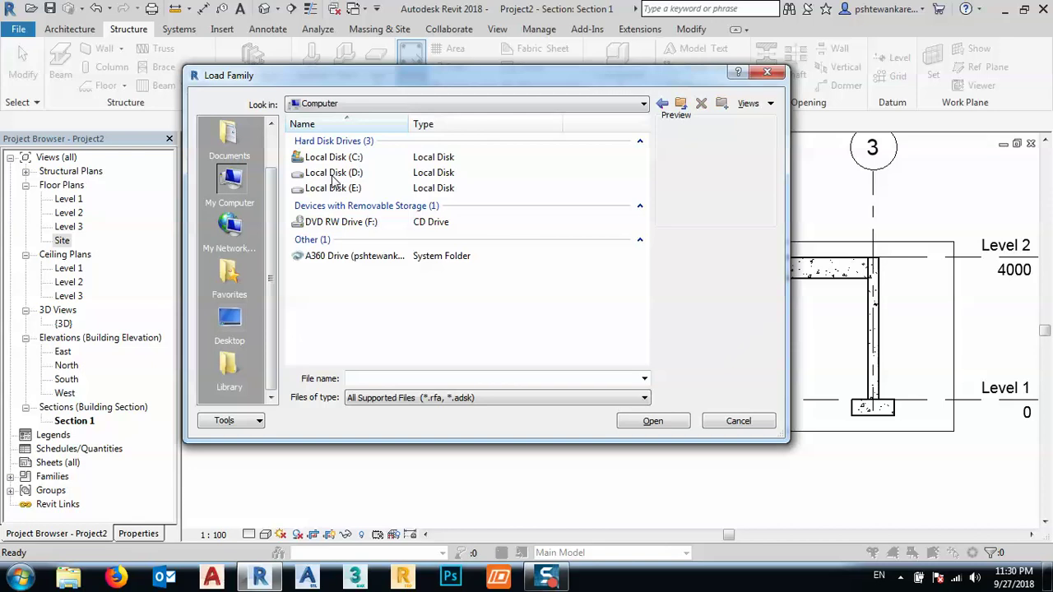
pyautogui.doubleClick(338, 189)
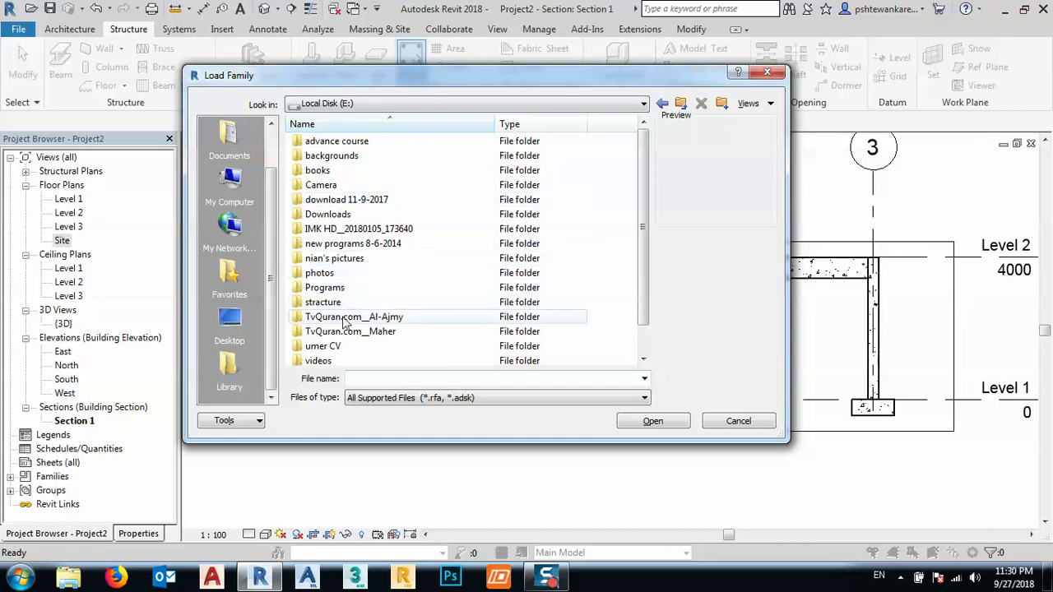
pyautogui.click(681, 104)
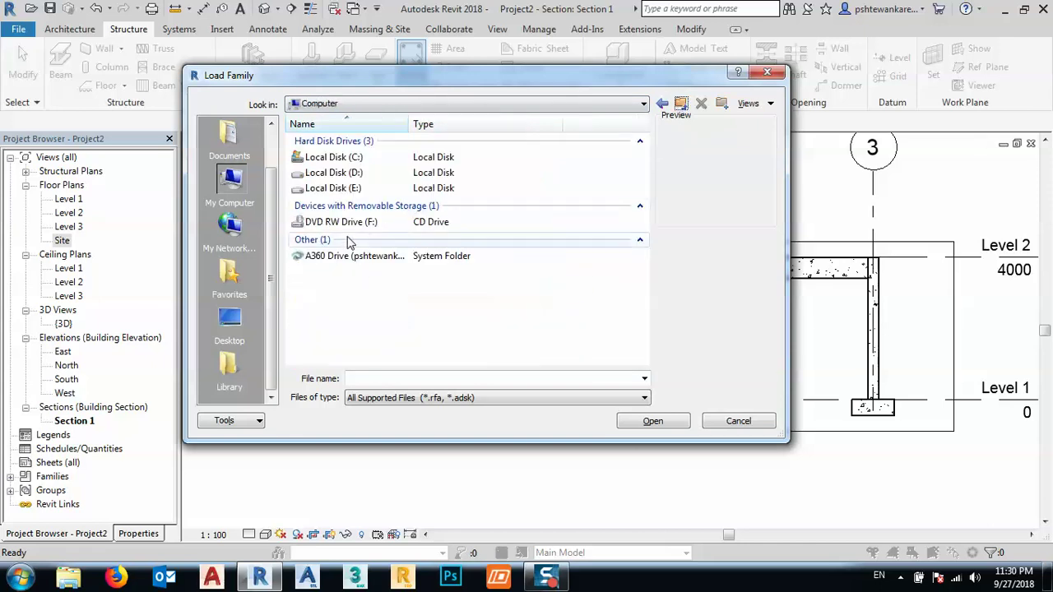
pyautogui.doubleClick(346, 157)
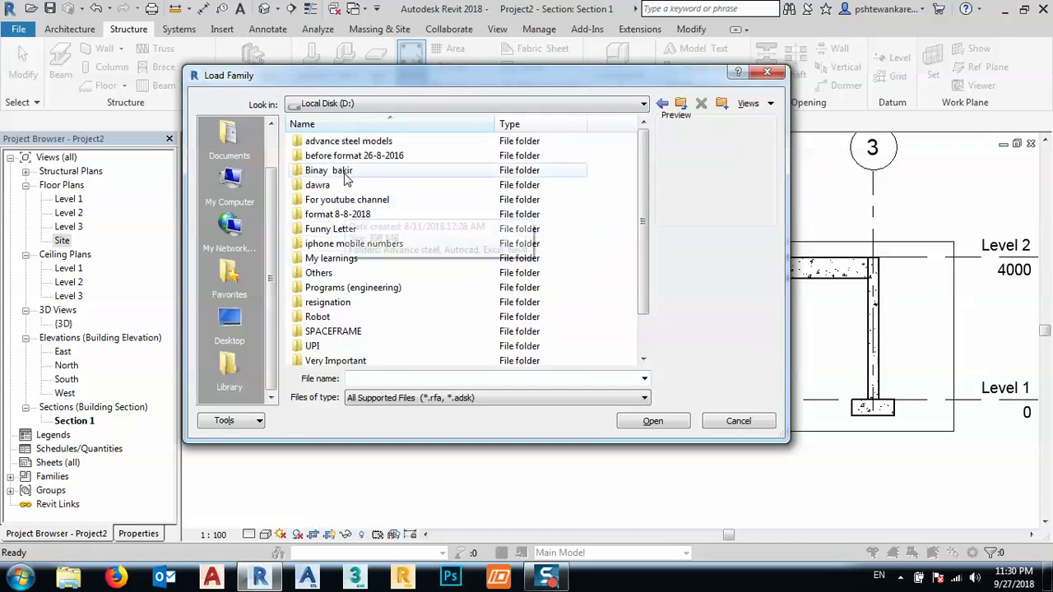
pyautogui.doubleClick(344, 288)
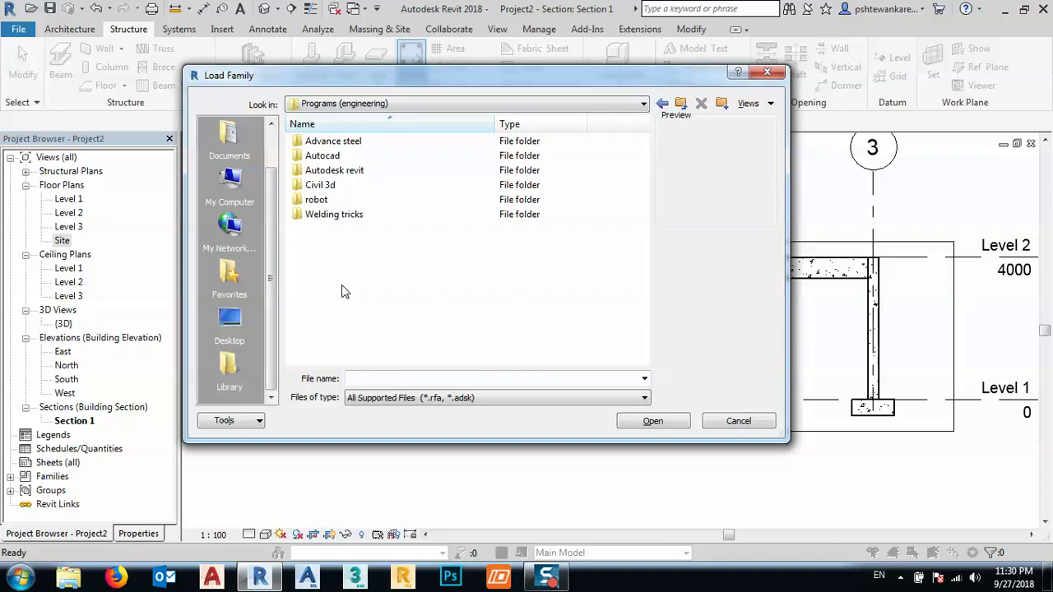
pyautogui.doubleClick(334, 170)
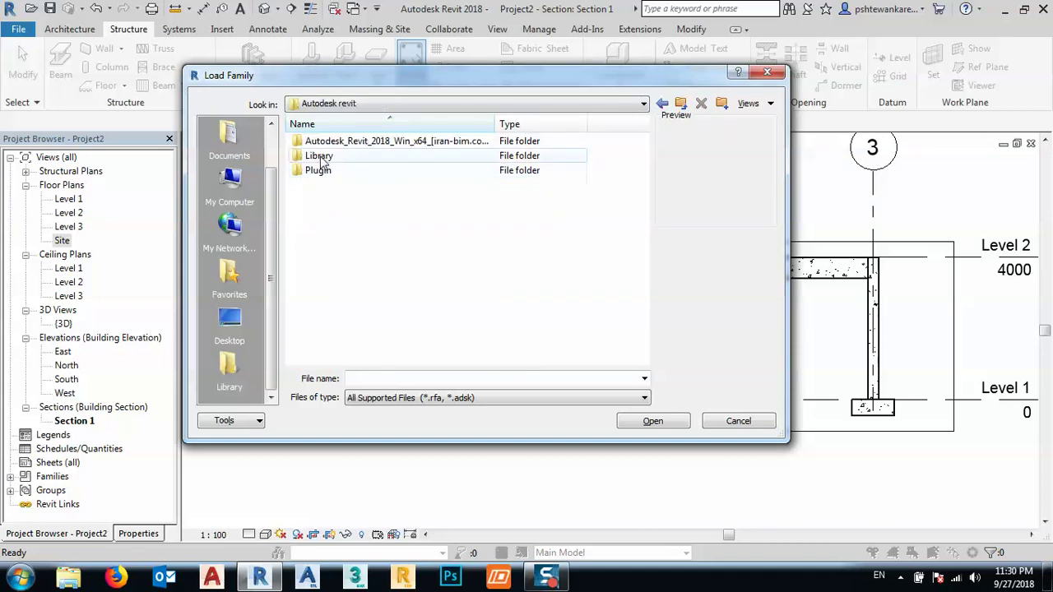
pyautogui.doubleClick(318, 156)
pyautogui.doubleClick(327, 159)
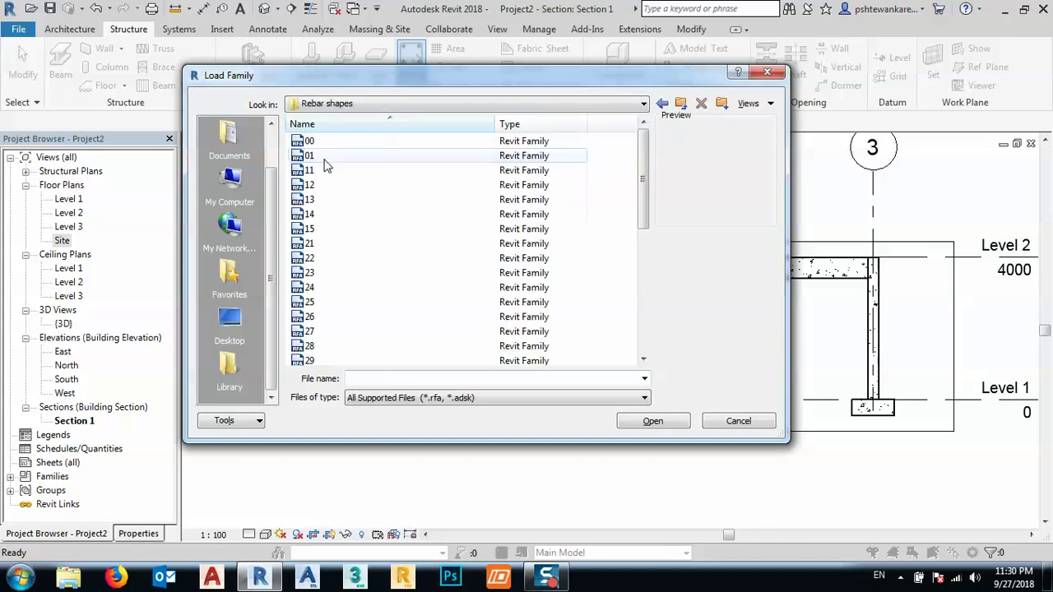
pyautogui.click(379, 215)
pyautogui.hotkey('ctrl', 'a')
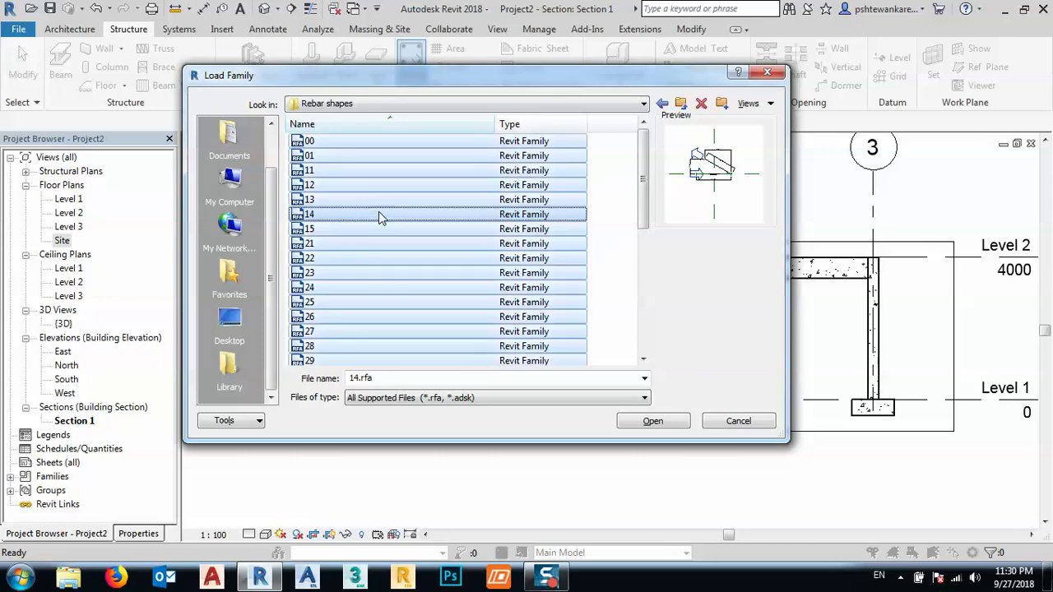
# Step: Load the selected rebar shape families and open the Rebar Shape Browser
pyautogui.click(671, 425)
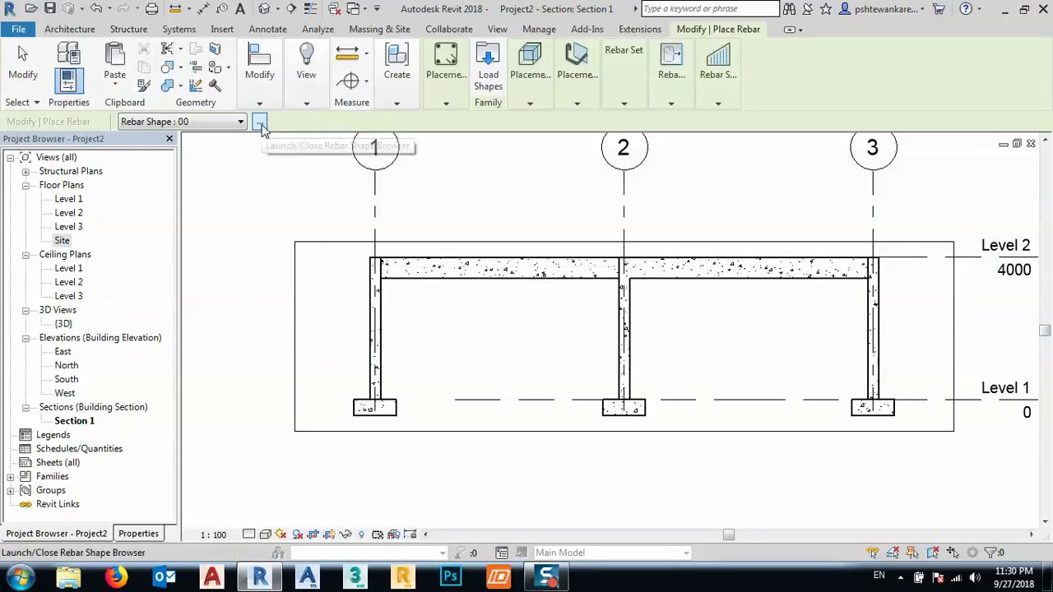
pyautogui.click(260, 123)
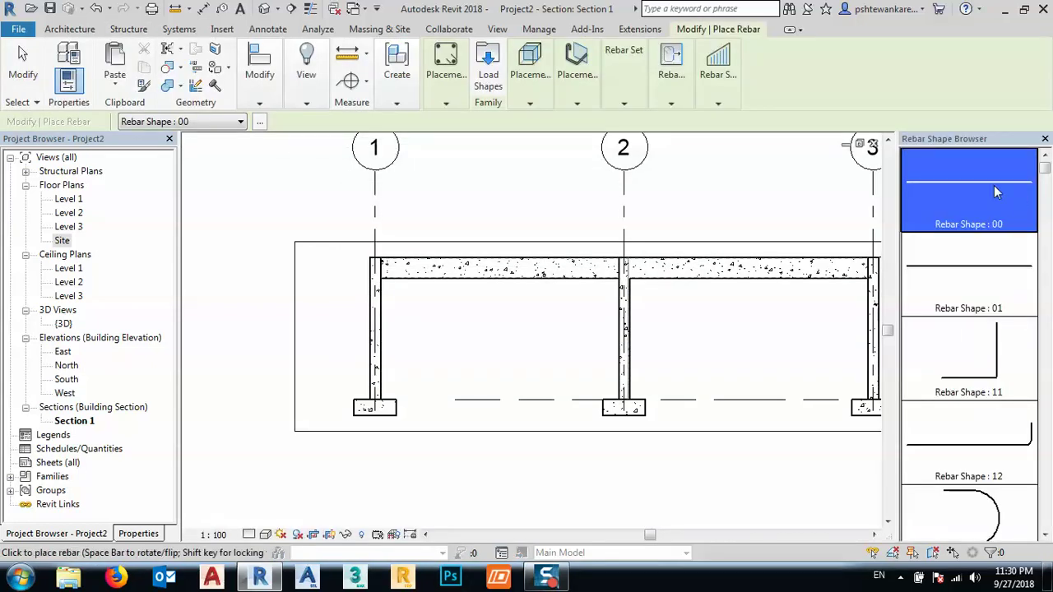
pyautogui.moveTo(757, 282); pyautogui.dragTo(700, 287, button='middle')
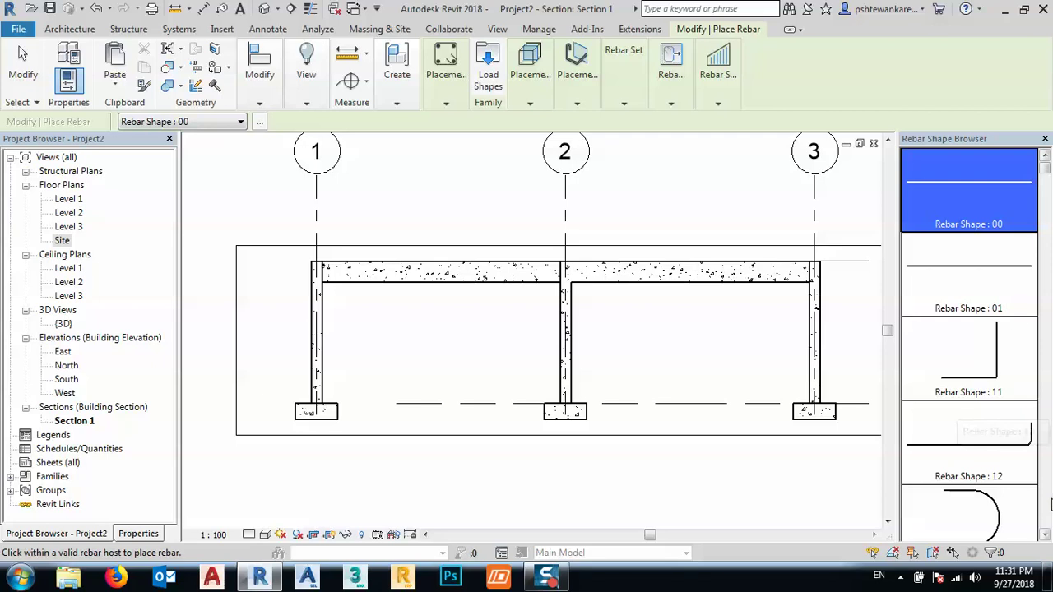
# Step: Scroll through the loaded rebar shapes and return to straight Shape 00 at the top
pyautogui.click(1045, 536)
pyautogui.click(1046, 535)
pyautogui.click(1046, 536)
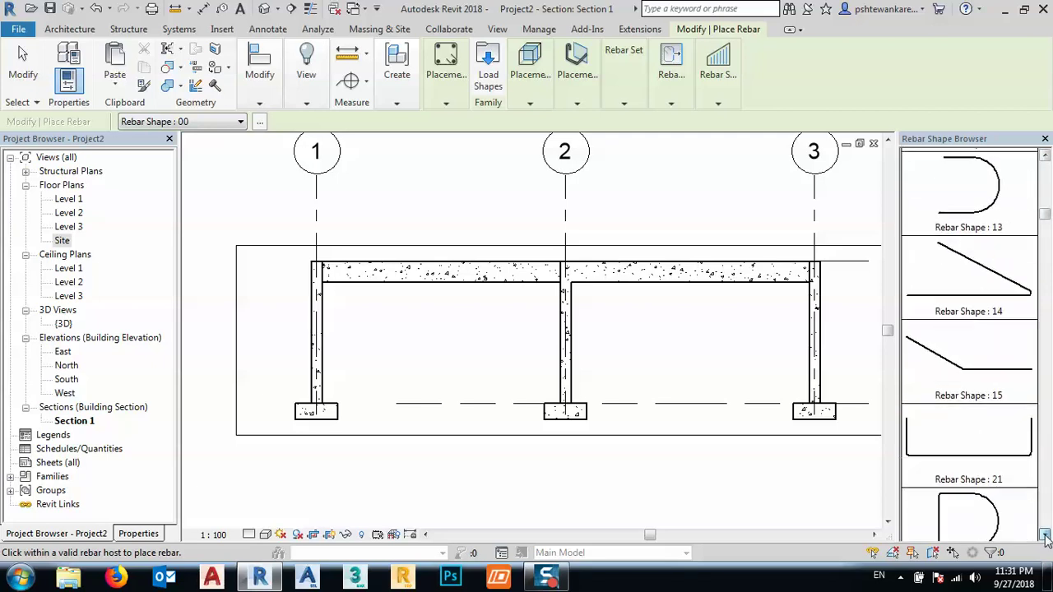
pyautogui.click(1046, 535)
pyautogui.click(1046, 536)
pyautogui.click(1046, 536)
pyautogui.click(1046, 535)
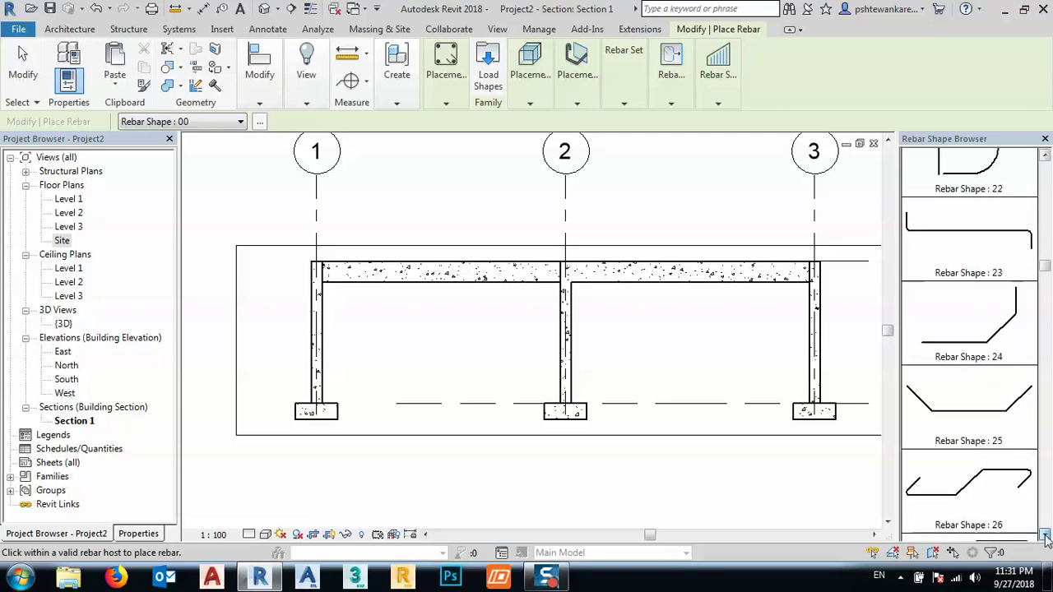
pyautogui.click(1046, 536)
pyautogui.click(1046, 536)
pyautogui.click(1046, 536)
pyautogui.click(1046, 536)
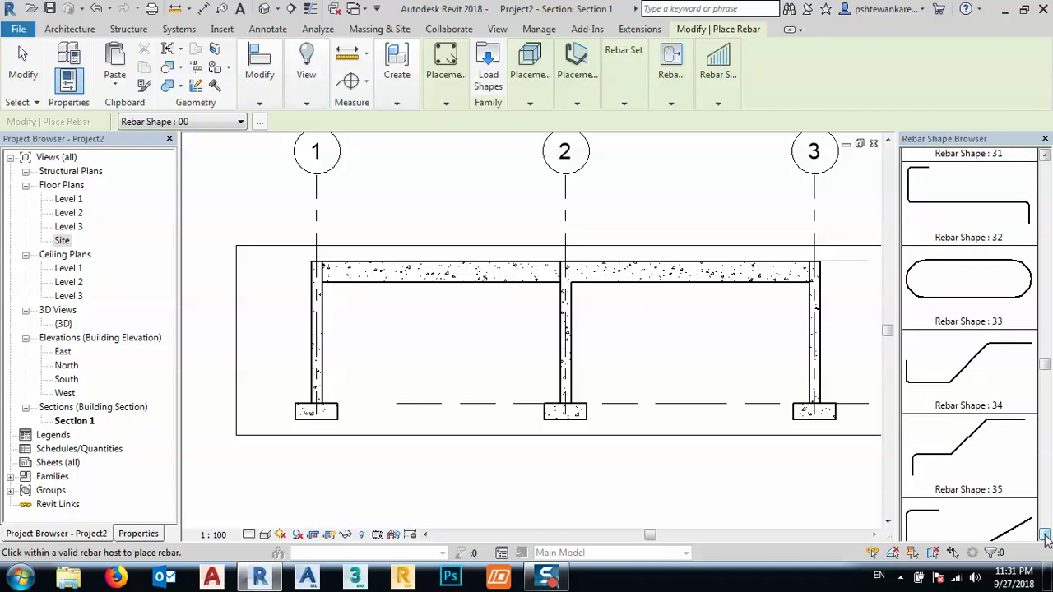
pyautogui.click(1045, 536)
pyautogui.click(1045, 536)
pyautogui.click(1046, 535)
pyautogui.click(1046, 535)
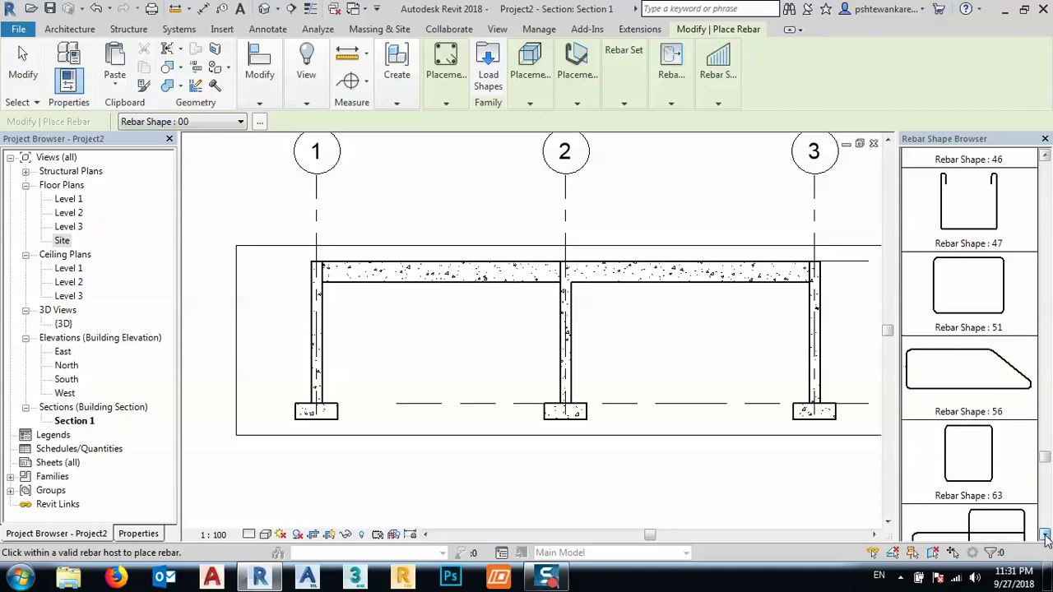
pyautogui.click(1046, 535)
pyautogui.click(1045, 536)
pyautogui.moveTo(1046, 531); pyautogui.dragTo(1045, 165)
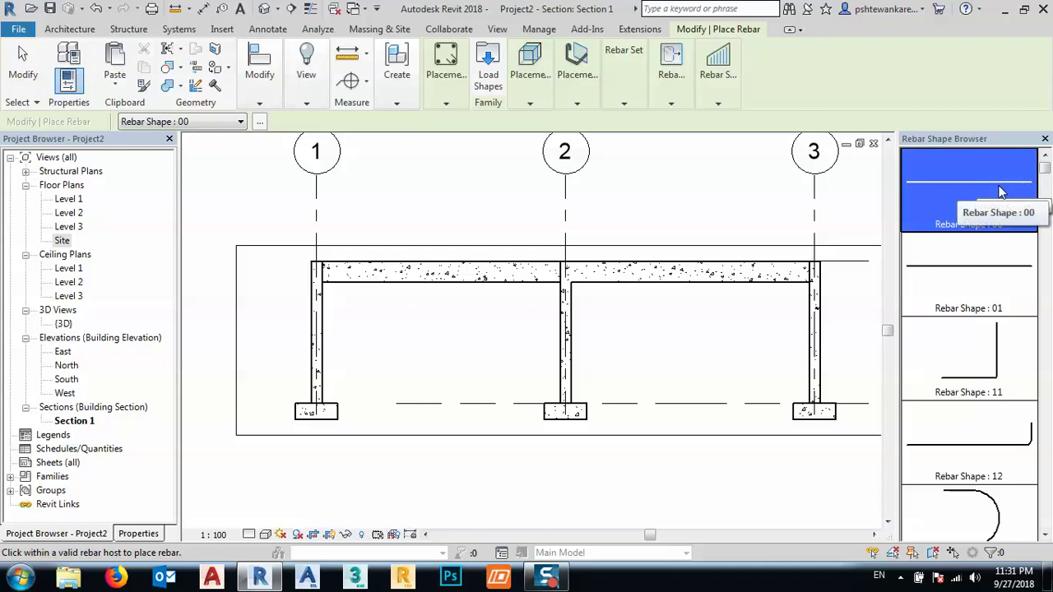
# Step: Review the Placement Plane, Placement Orientation and Rebar Constraints options
pyautogui.click(543, 95)
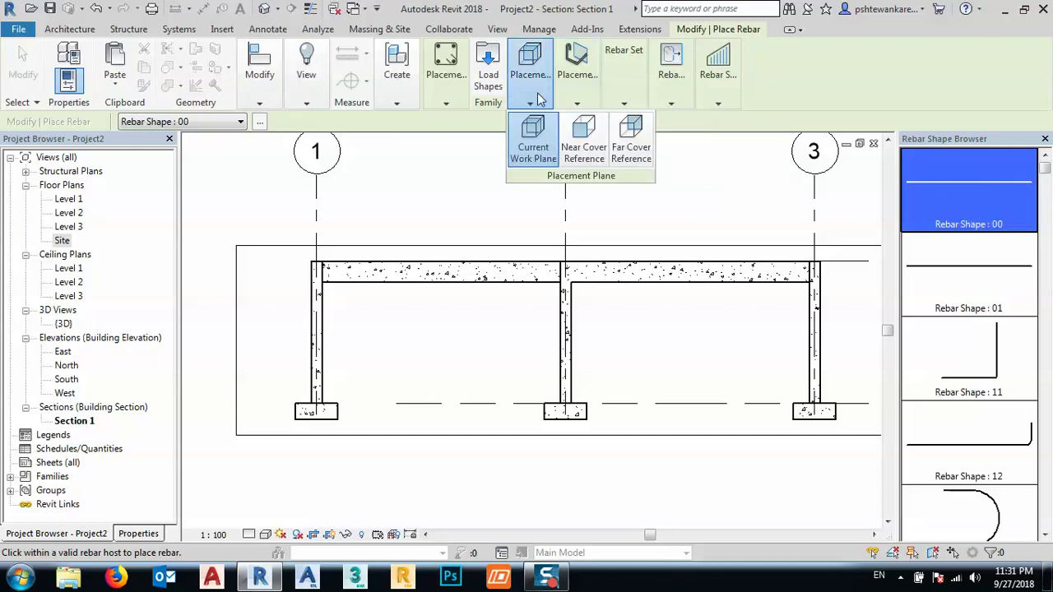
pyautogui.click(539, 136)
pyautogui.click(576, 92)
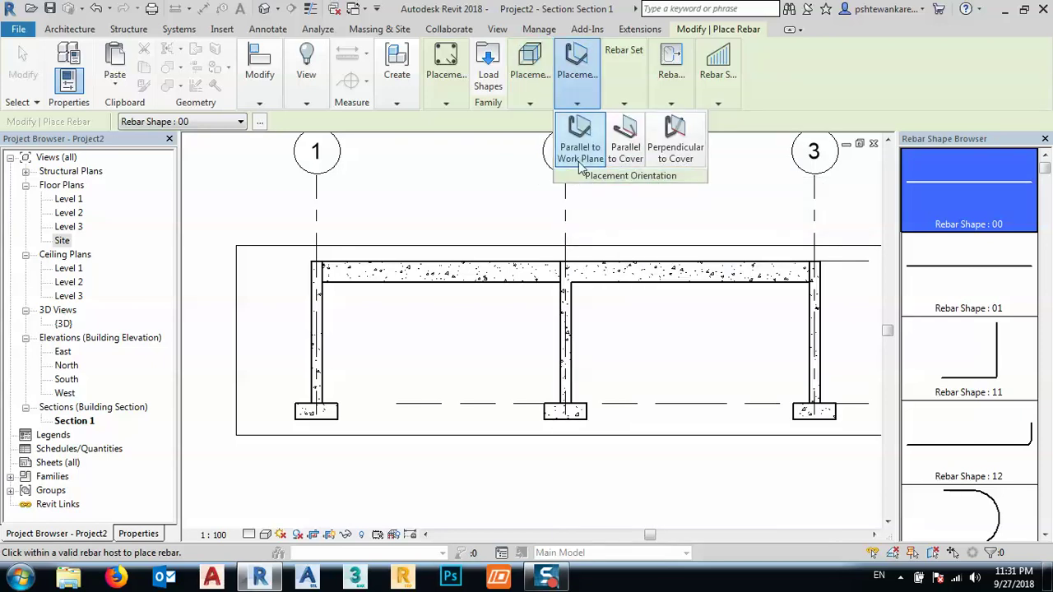
pyautogui.click(342, 274)
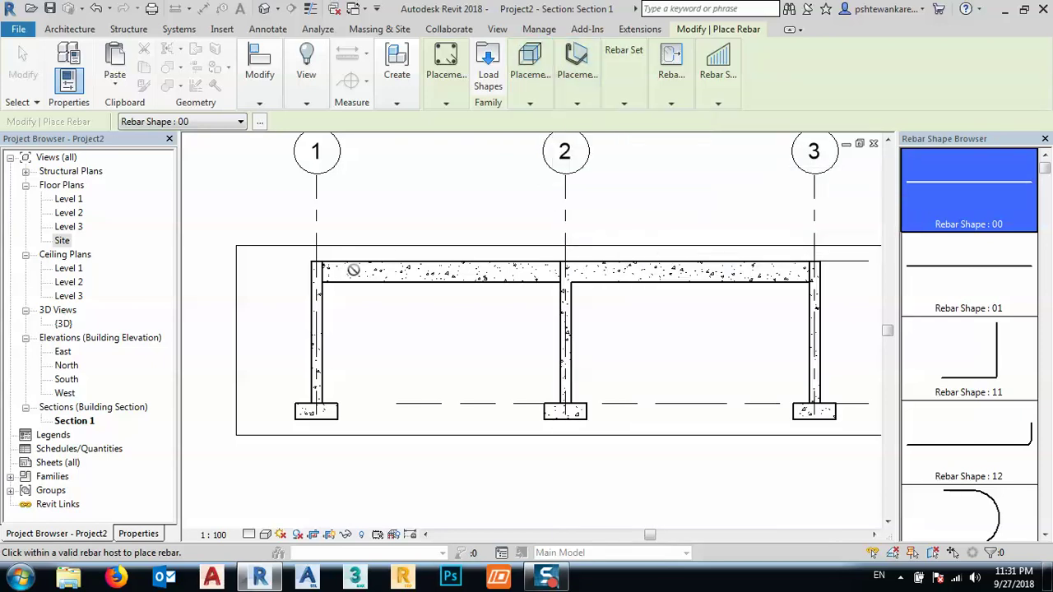
pyautogui.click(672, 88)
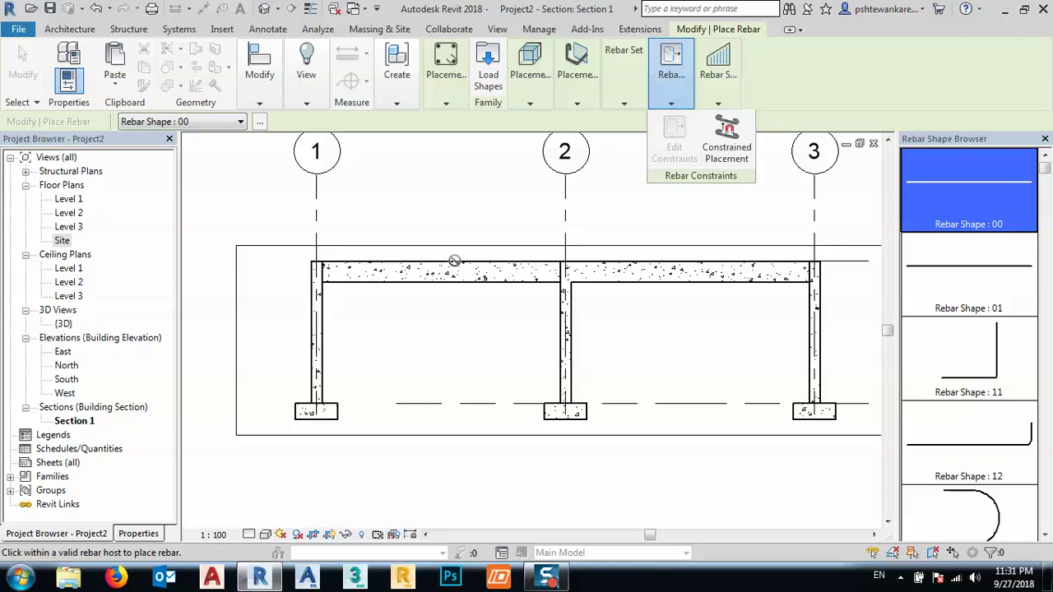
pyautogui.moveTo(455, 261); pyautogui.dragTo(365, 294, button='middle')
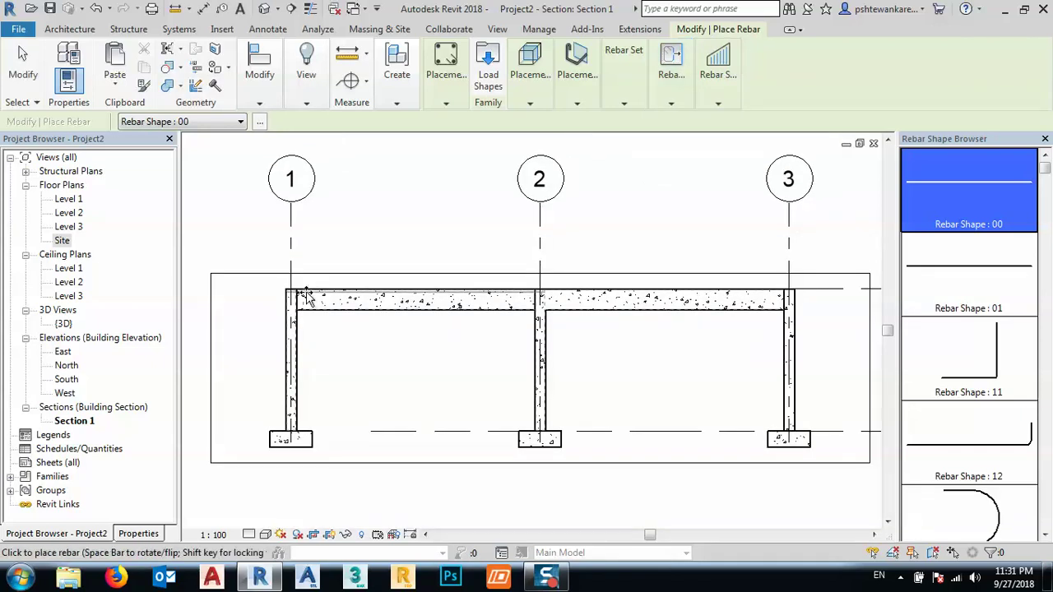
# Step: Cancel rebar placement and select the straight top rebar in the beam
pyautogui.scroll(1, 304, 298)
pyautogui.scroll(1, 304, 297)
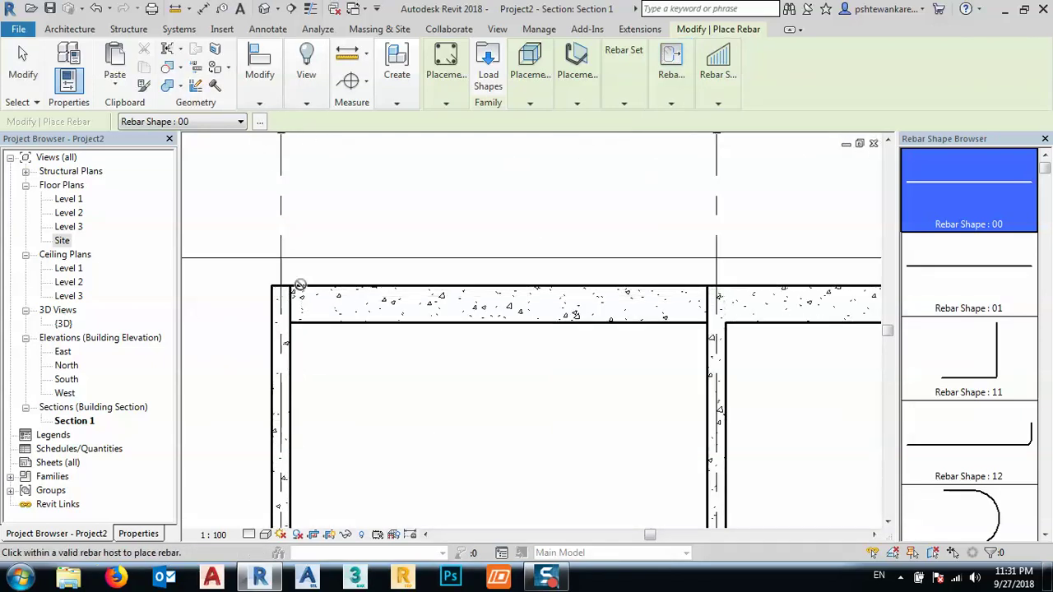
pyautogui.scroll(1, 296, 294)
pyautogui.scroll(1, 295, 293)
pyautogui.scroll(2, 295, 293)
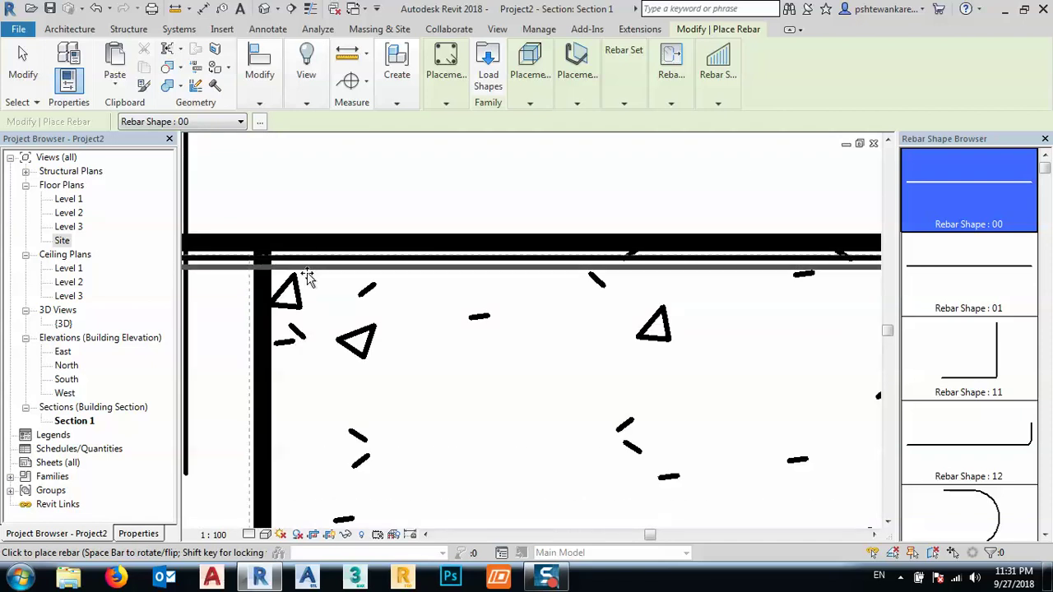
pyautogui.scroll(-1, 424, 265)
pyautogui.scroll(1, 420, 274)
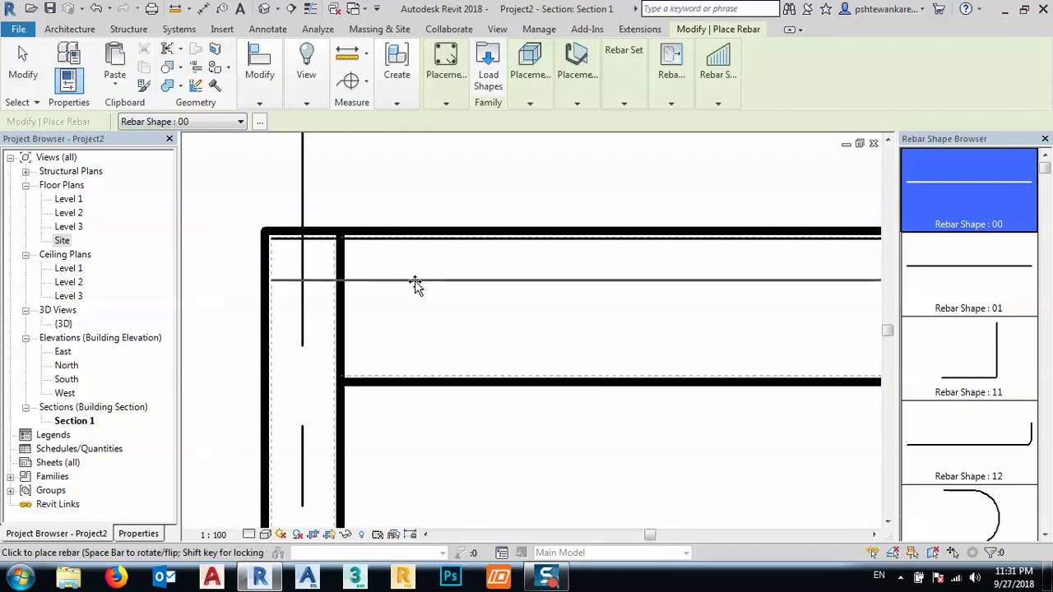
pyautogui.rightClick(416, 286)
pyautogui.click(458, 297)
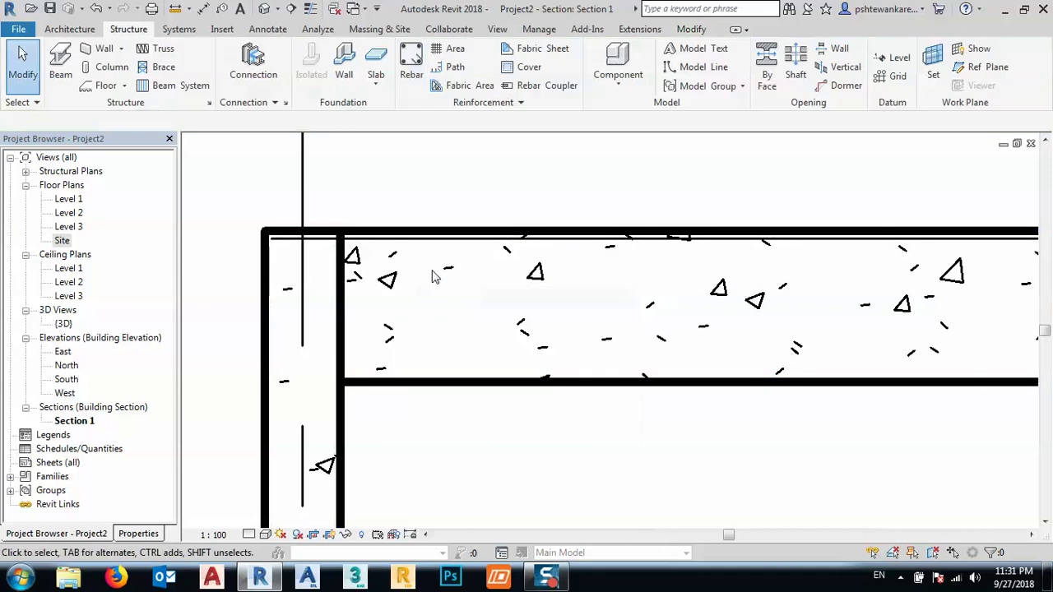
pyautogui.click(427, 241)
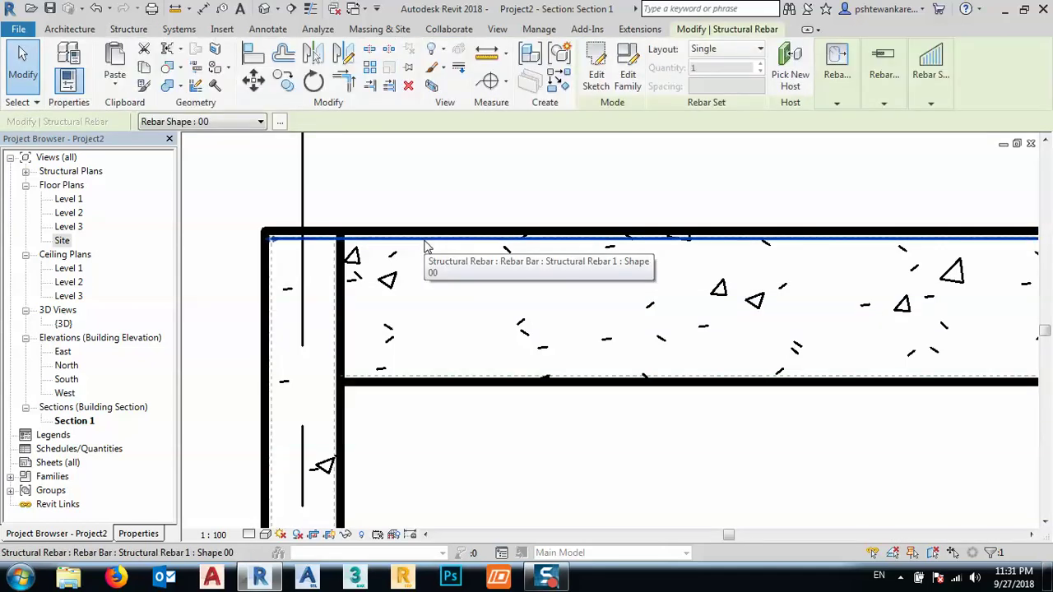
# Step: Set the top rebar's layout to Fixed Number with a quantity of 4 bars
pyautogui.click(727, 51)
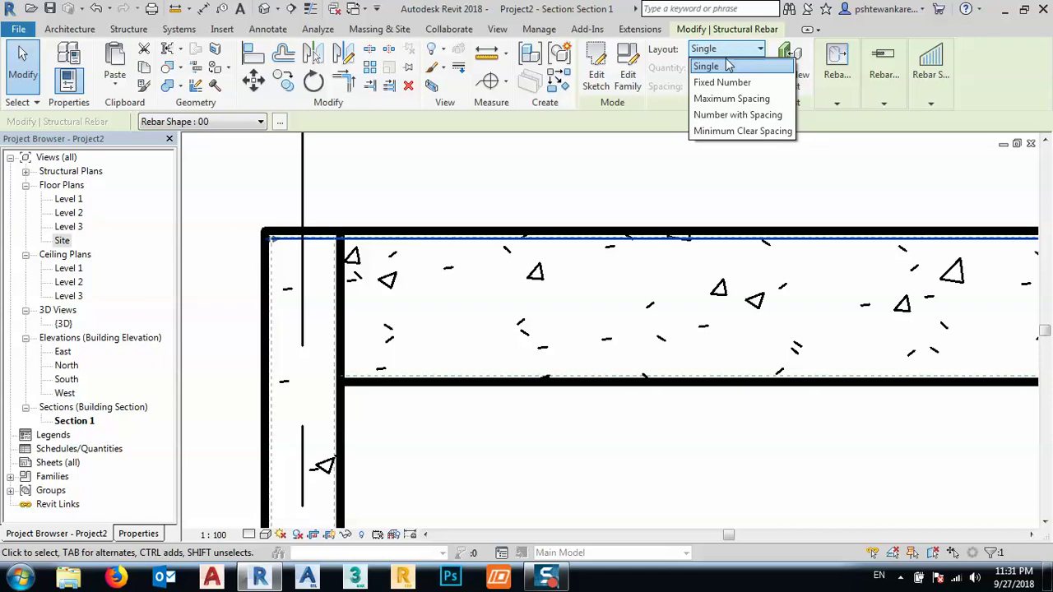
pyautogui.click(722, 82)
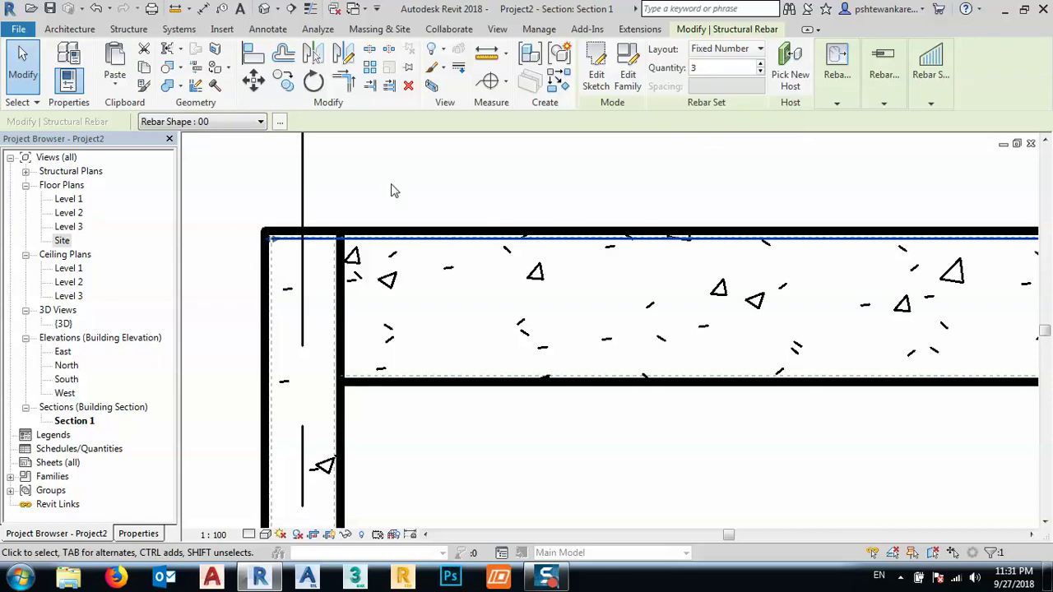
pyautogui.scroll(-1, 486, 228)
pyautogui.scroll(-1, 493, 228)
pyautogui.moveTo(493, 228)
pyautogui.mouseDown(button='middle')
pyautogui.moveTo(617, 229)
pyautogui.moveTo(423, 230)
pyautogui.mouseUp(button='middle')
pyautogui.scroll(1, 841, 245)
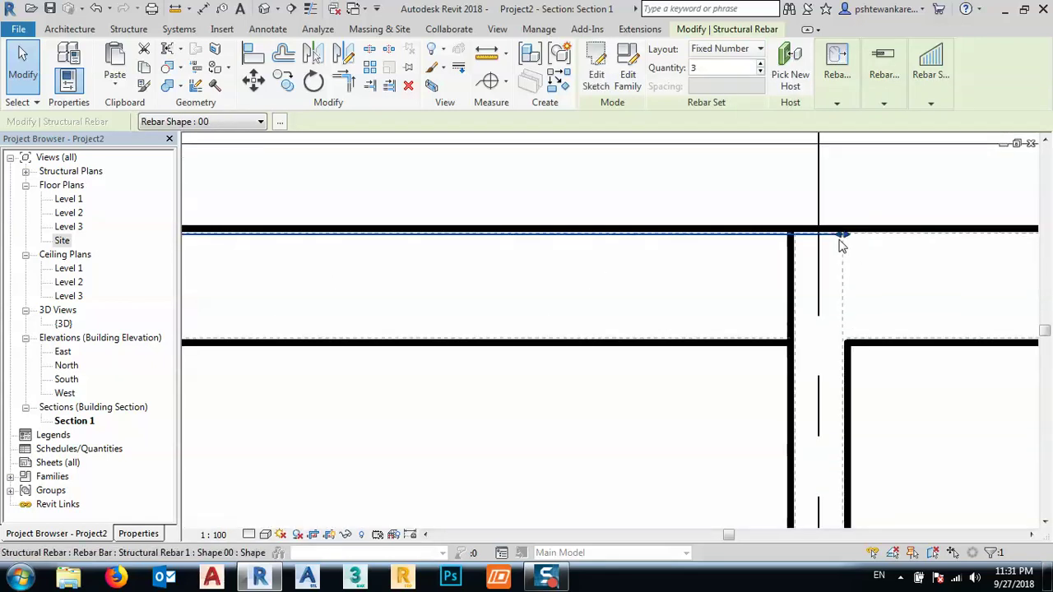
pyautogui.scroll(1, 856, 237)
pyautogui.scroll(1, 853, 238)
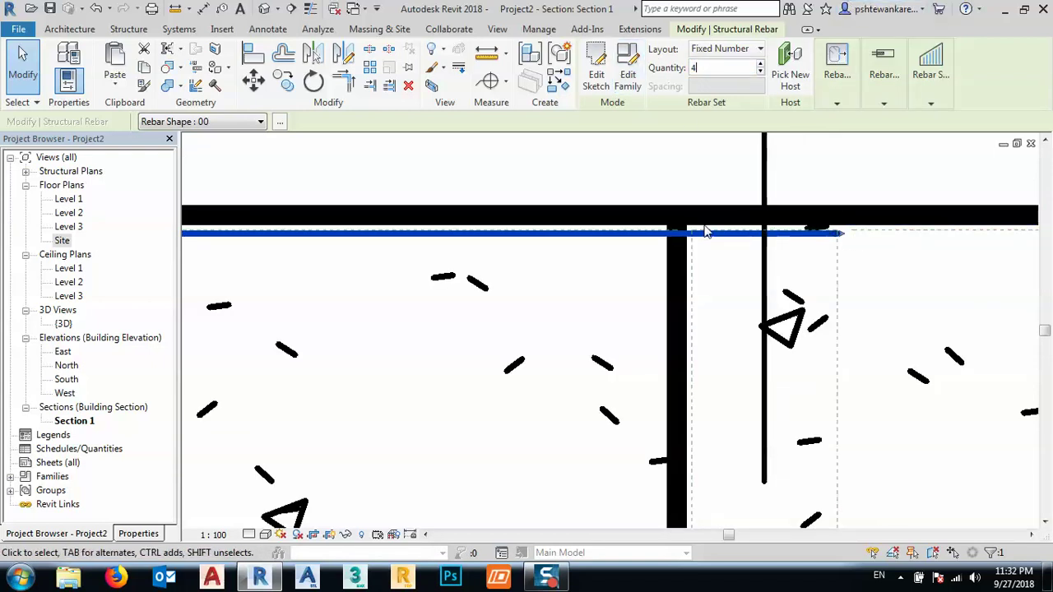
pyautogui.press('c')
pyautogui.press('s')
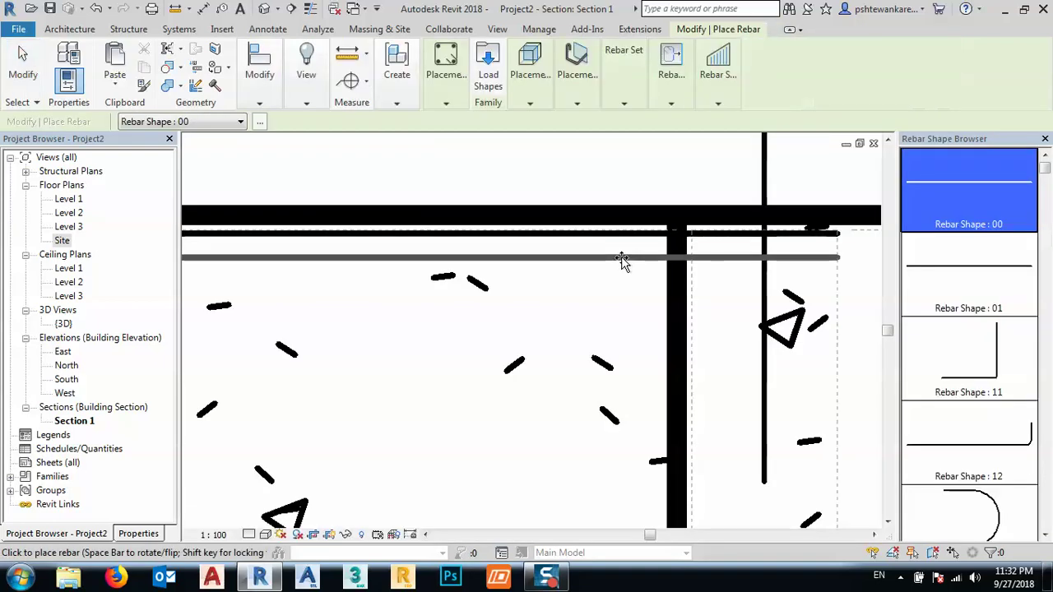
pyautogui.press('Escape')
# Step: Reselect the top rebar set and change its bar type to H16 in Properties
pyautogui.click(531, 237)
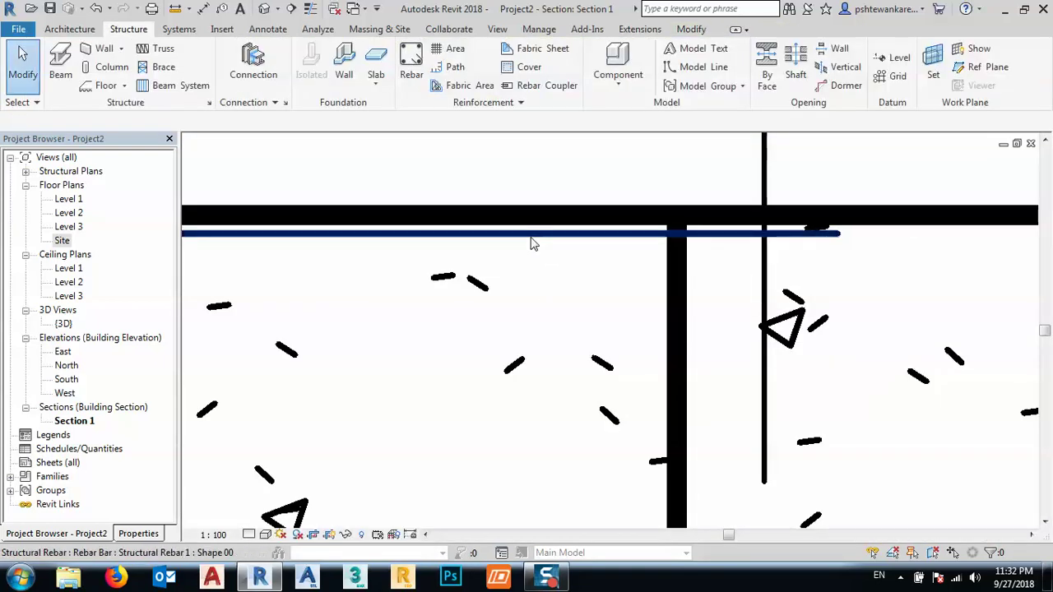
pyautogui.click(140, 535)
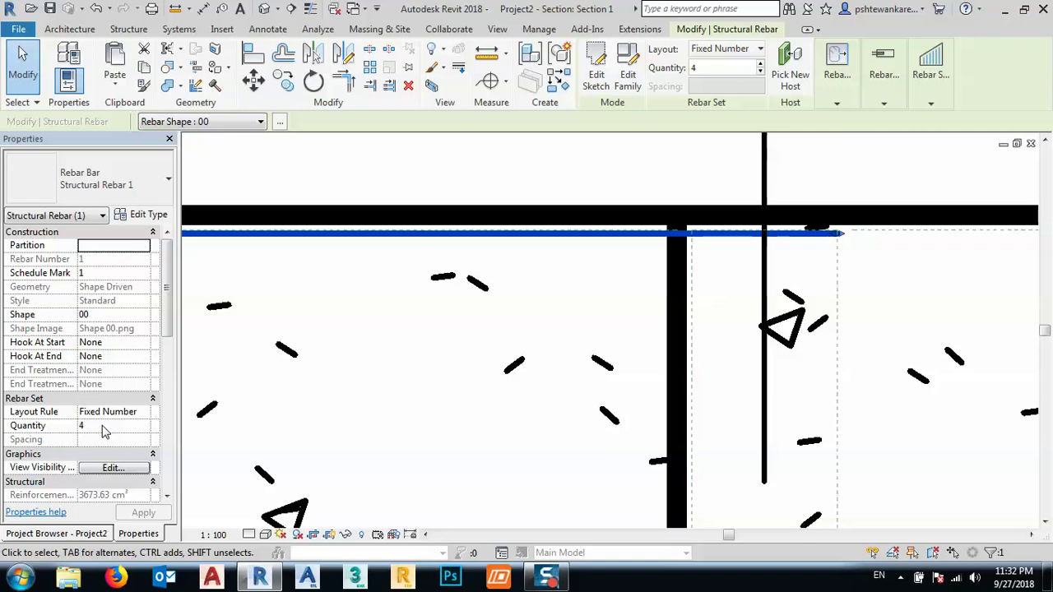
pyautogui.scroll(-3, 769, 274)
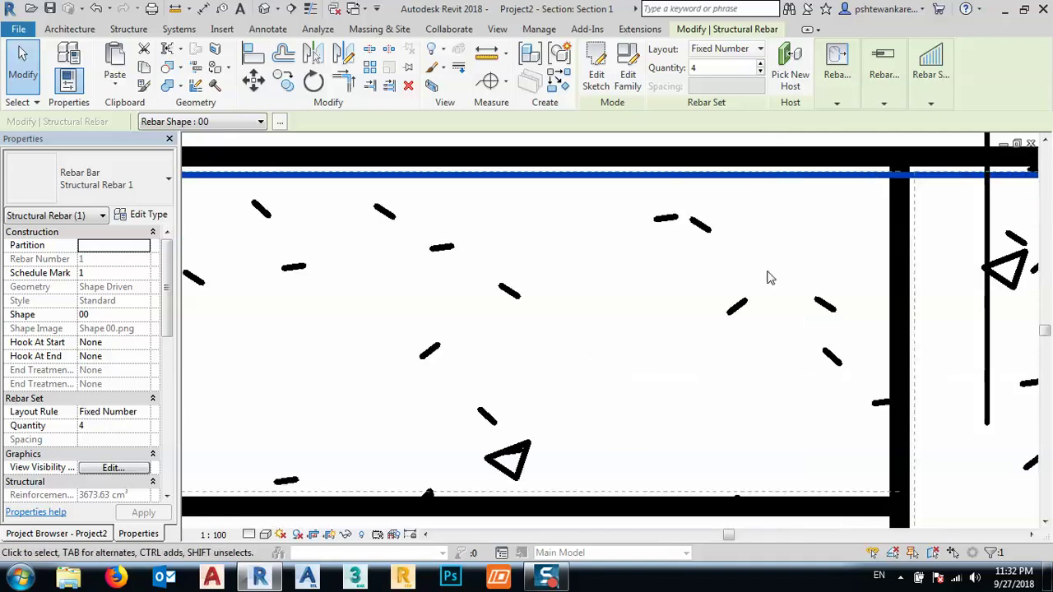
pyautogui.moveTo(769, 275)
pyautogui.mouseDown(button='middle')
pyautogui.moveTo(494, 338)
pyautogui.moveTo(628, 337)
pyautogui.mouseUp(button='middle')
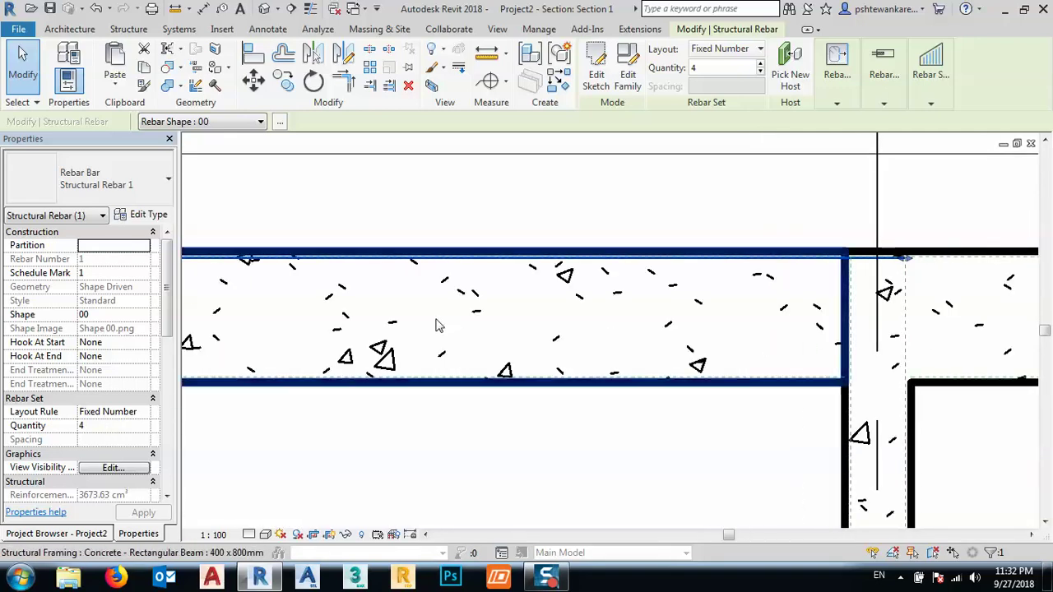
pyautogui.click(118, 182)
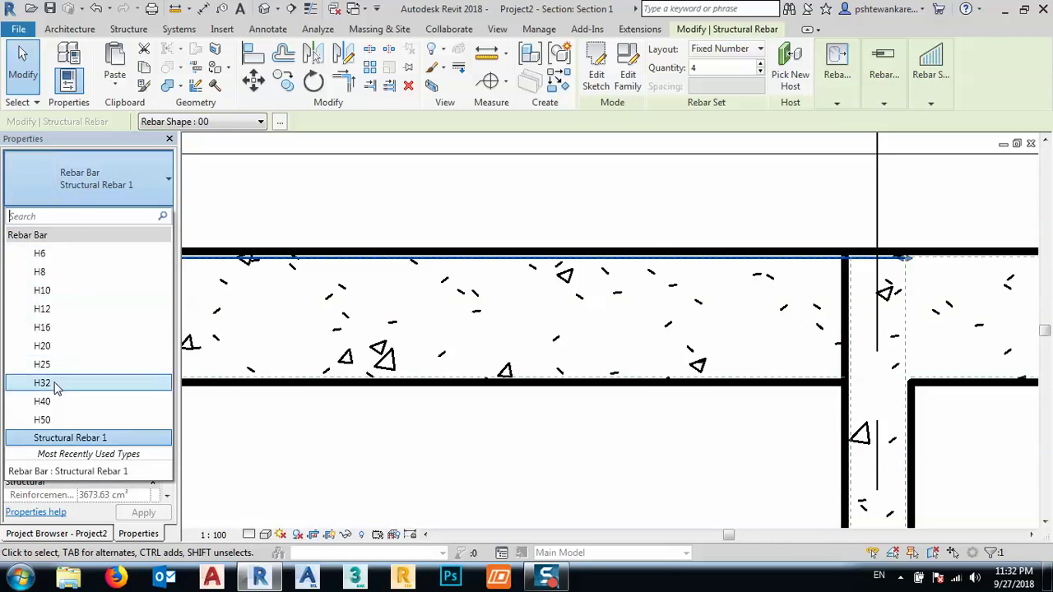
pyautogui.click(43, 328)
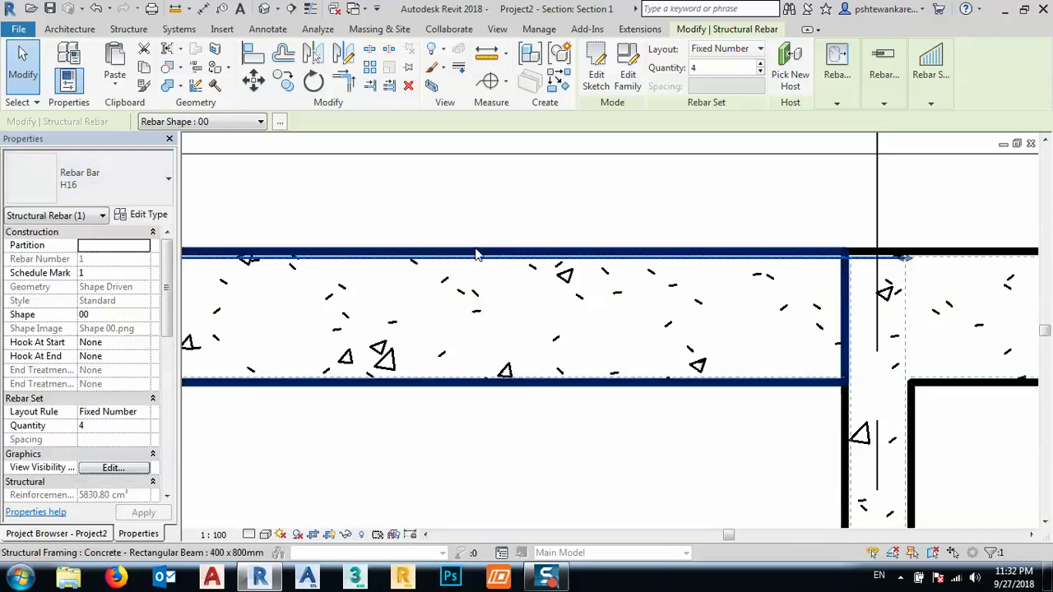
pyautogui.moveTo(486, 225); pyautogui.dragTo(763, 216, button='middle')
# Step: Select the H16 top bar and start stretching its end to the right along the beam
pyautogui.press('Escape')
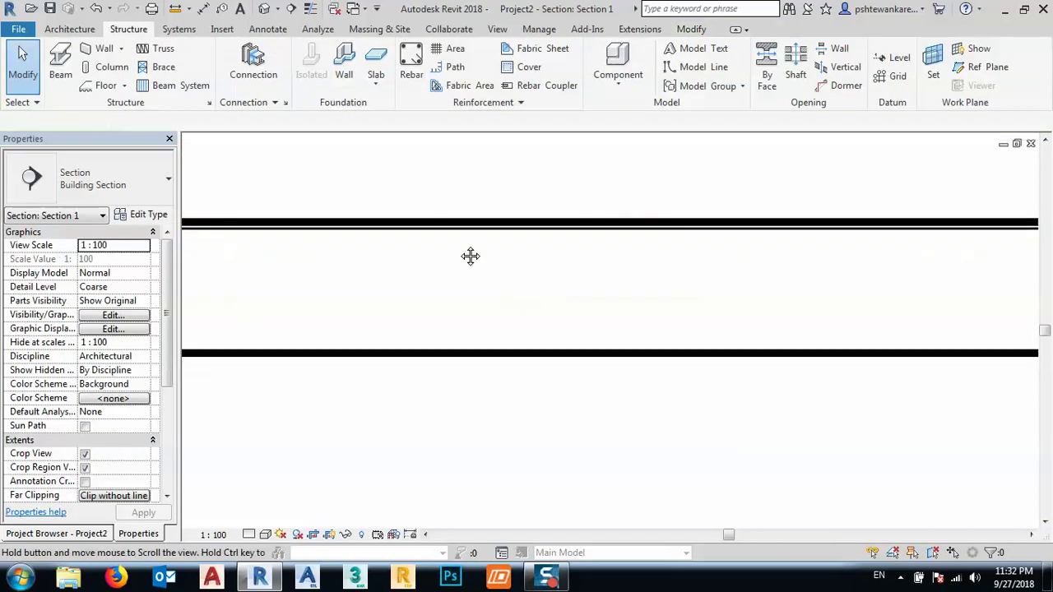
pyautogui.scroll(-1, 381, 216)
pyautogui.scroll(3, 381, 216)
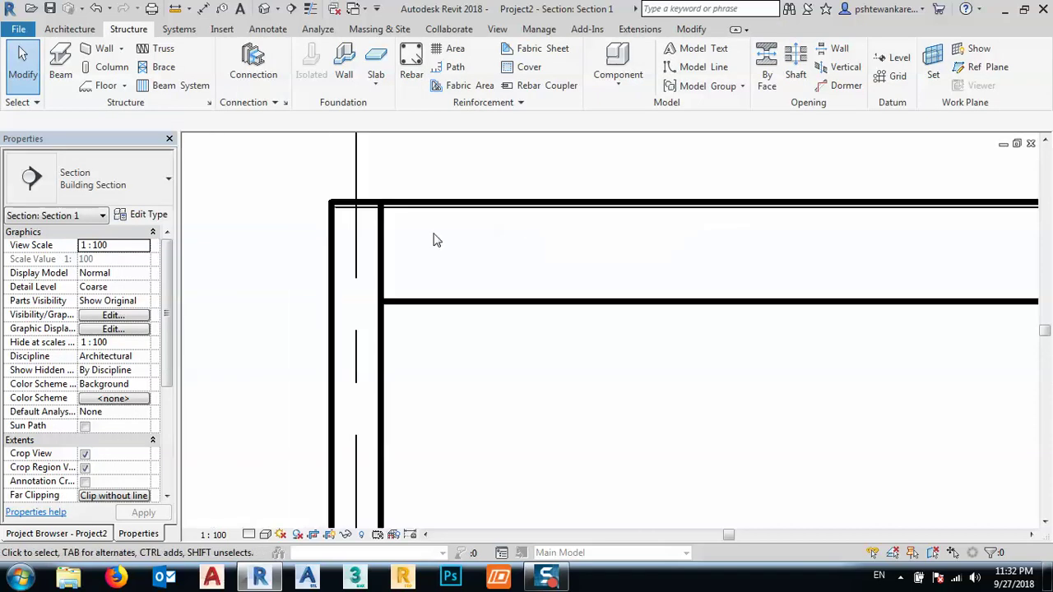
pyautogui.scroll(2, 333, 213)
pyautogui.scroll(2, 333, 214)
pyautogui.scroll(2, 334, 216)
pyautogui.click(334, 215)
pyautogui.scroll(-2, 258, 236)
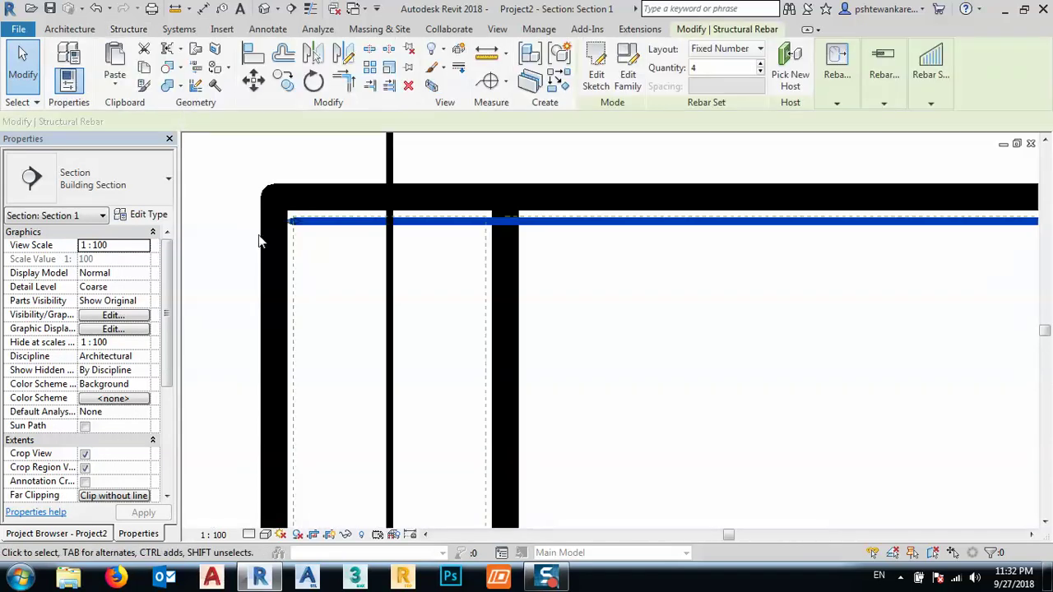
pyautogui.moveTo(252, 235); pyautogui.dragTo(548, 272, button='middle')
pyautogui.scroll(-1, 541, 275)
pyautogui.scroll(-1, 844, 285)
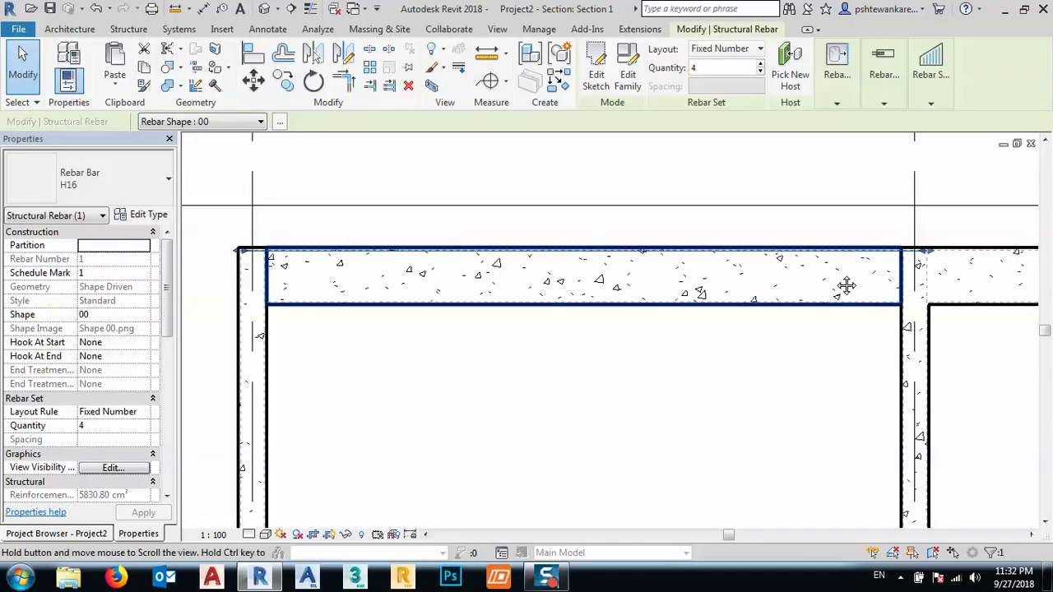
pyautogui.scroll(2, 696, 266)
pyautogui.scroll(1, 682, 284)
pyautogui.scroll(1, 681, 281)
pyautogui.scroll(2, 681, 281)
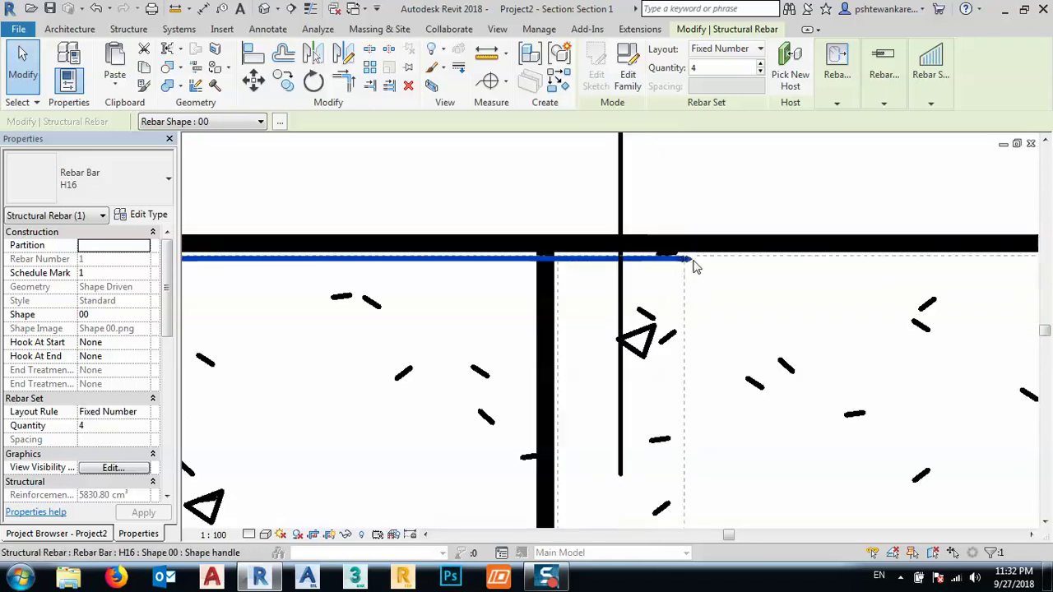
pyautogui.moveTo(694, 263); pyautogui.dragTo(705, 261)
pyautogui.moveTo(957, 272); pyautogui.dragTo(954, 271)
# Step: Drag the bar end further right until it reaches the far end column
pyautogui.scroll(-1, 809, 299)
pyautogui.scroll(-1, 409, 313)
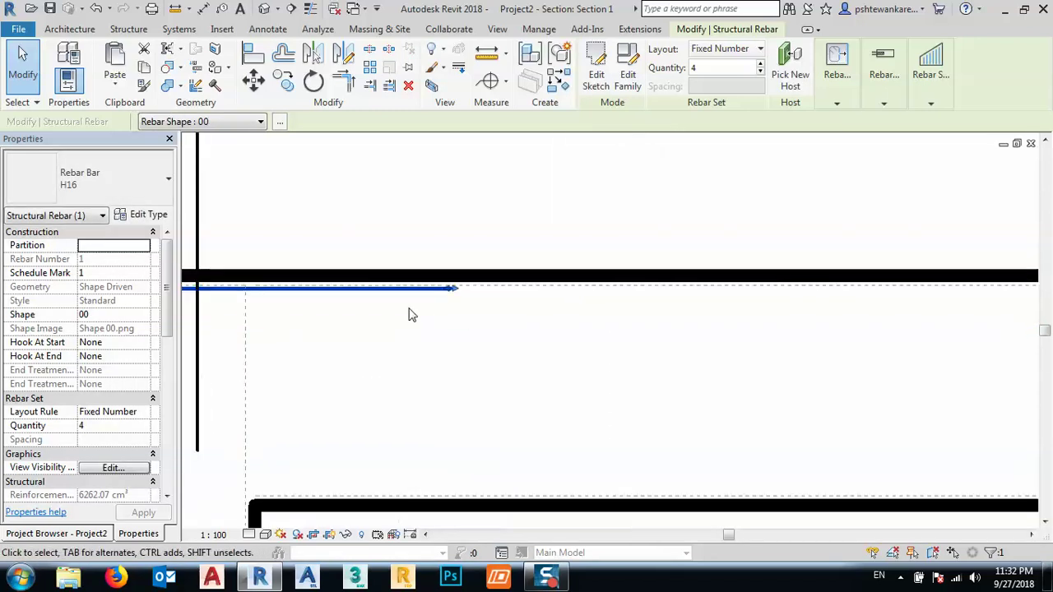
pyautogui.scroll(2, 424, 307)
pyautogui.scroll(1, 436, 302)
pyautogui.moveTo(436, 302); pyautogui.dragTo(865, 301)
pyautogui.scroll(-1, 672, 343)
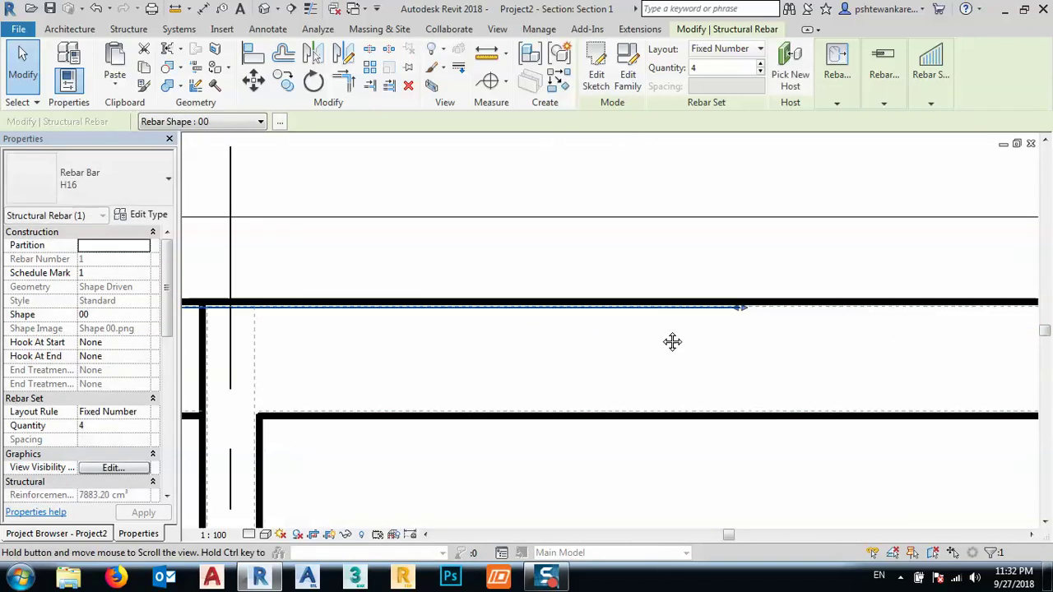
pyautogui.scroll(1, 414, 343)
pyautogui.scroll(-1, 411, 346)
pyautogui.scroll(-1, 410, 347)
pyautogui.moveTo(411, 334); pyautogui.dragTo(490, 327)
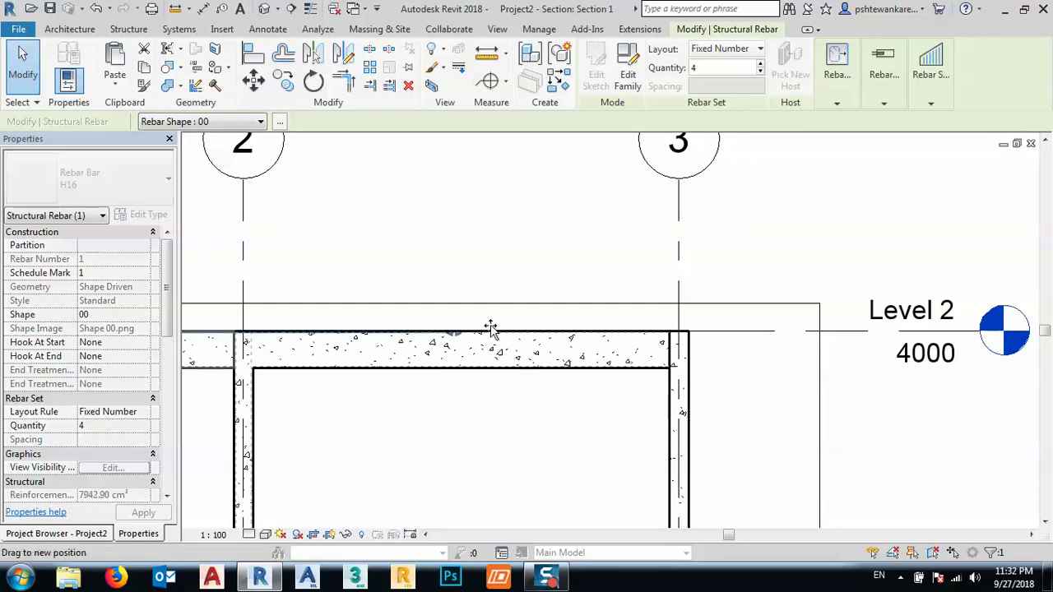
pyautogui.moveTo(695, 341)
pyautogui.mouseDown()
pyautogui.moveTo(656, 333)
pyautogui.moveTo(678, 333)
pyautogui.mouseUp()
pyautogui.scroll(2, 688, 335)
pyautogui.scroll(1, 670, 337)
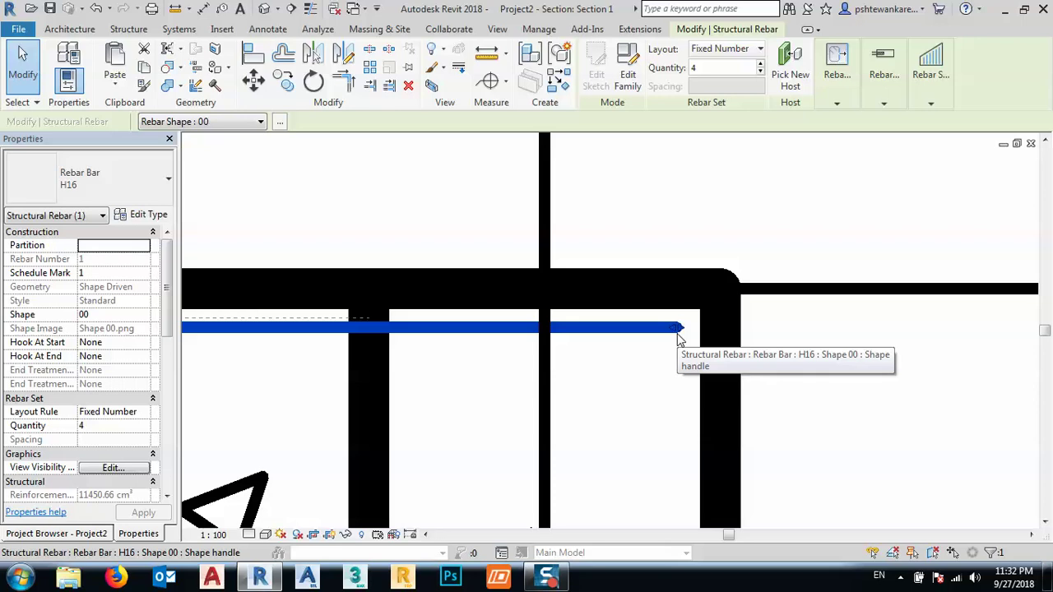
pyautogui.click(148, 214)
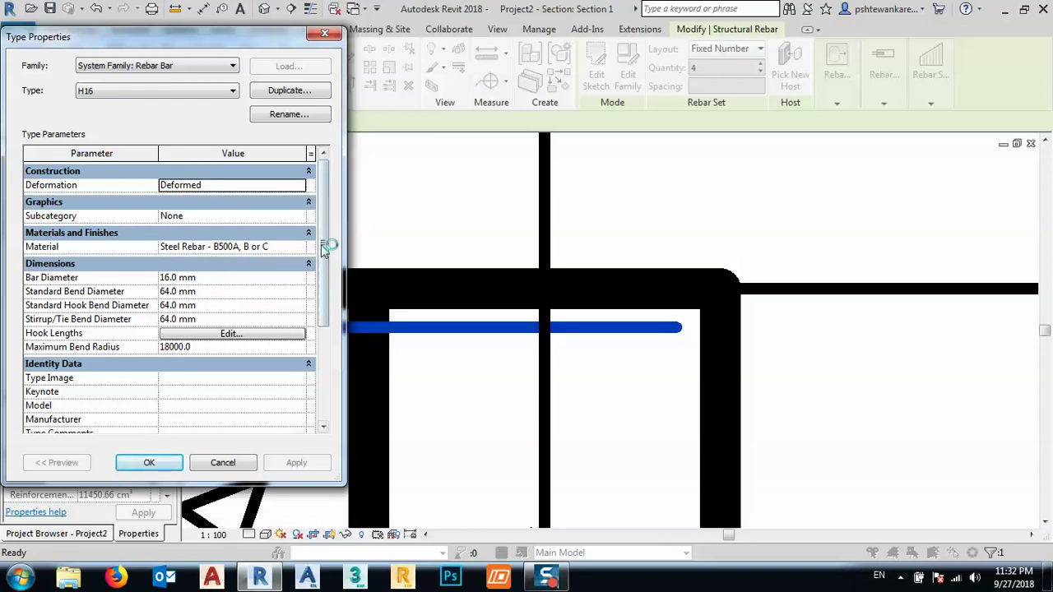
pyautogui.moveTo(323, 247); pyautogui.dragTo(320, 359)
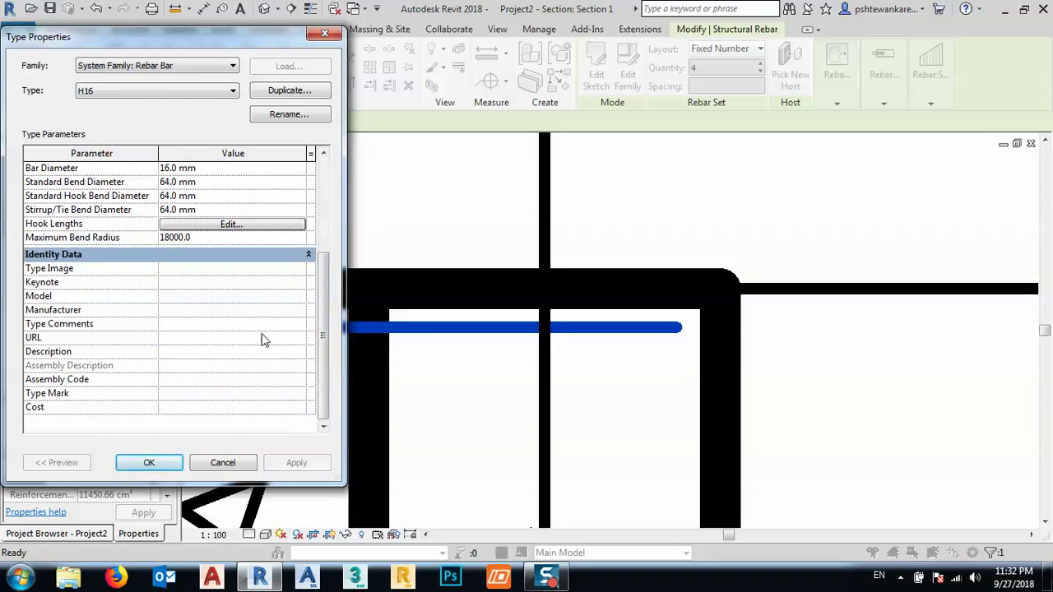
pyautogui.moveTo(323, 313); pyautogui.dragTo(331, 217)
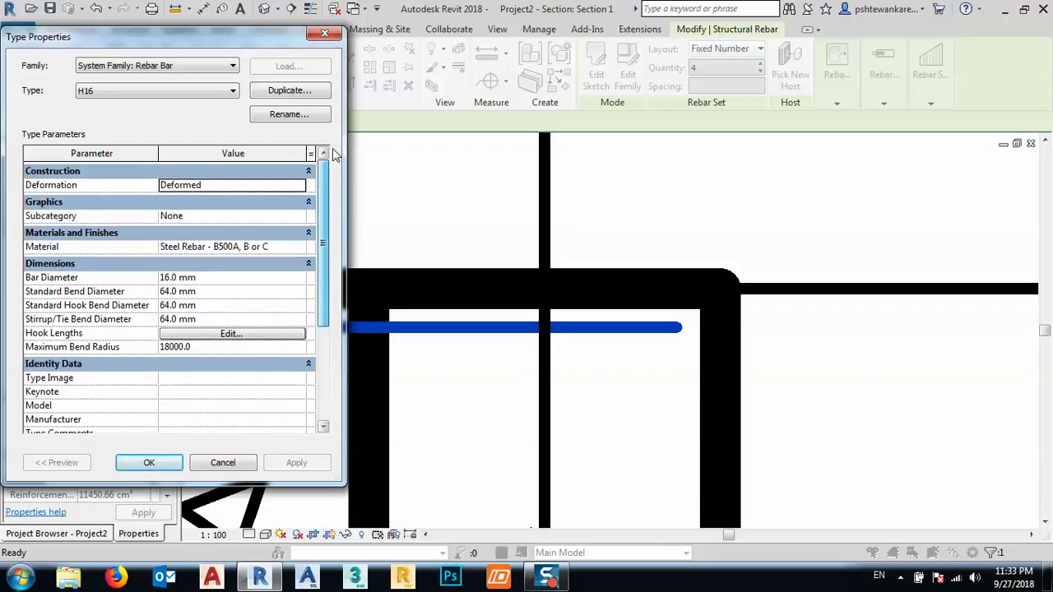
pyautogui.click(326, 38)
pyautogui.scroll(2, 811, 341)
# Step: Zoom out to the whole two-span frame and start the Annotate > Linear dimension tool
pyautogui.scroll(2, 803, 330)
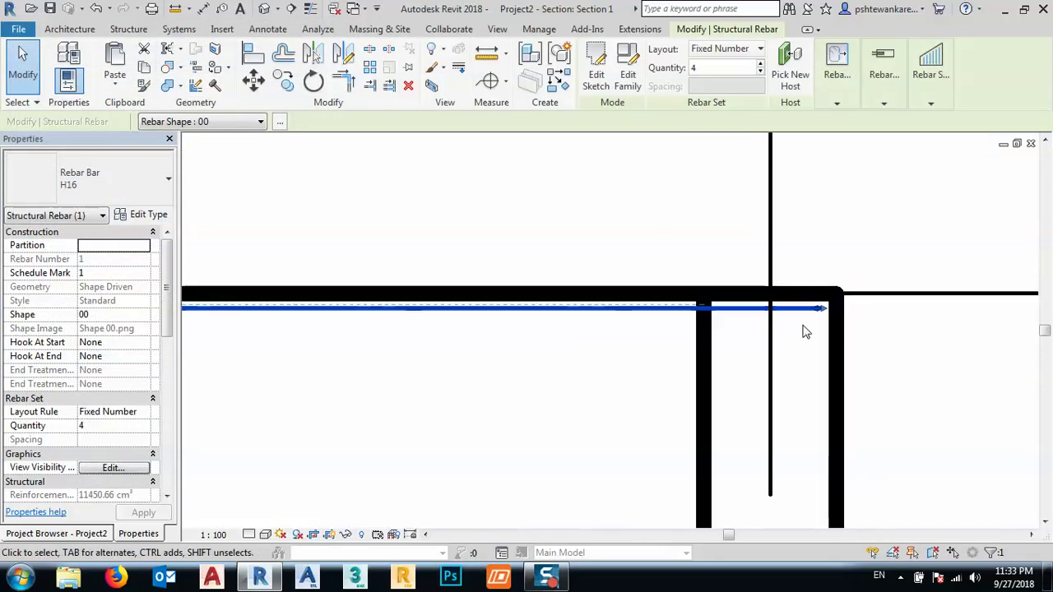
pyautogui.scroll(2, 808, 323)
pyautogui.scroll(-1, 808, 323)
pyautogui.scroll(-2, 700, 324)
pyautogui.scroll(-2, 626, 308)
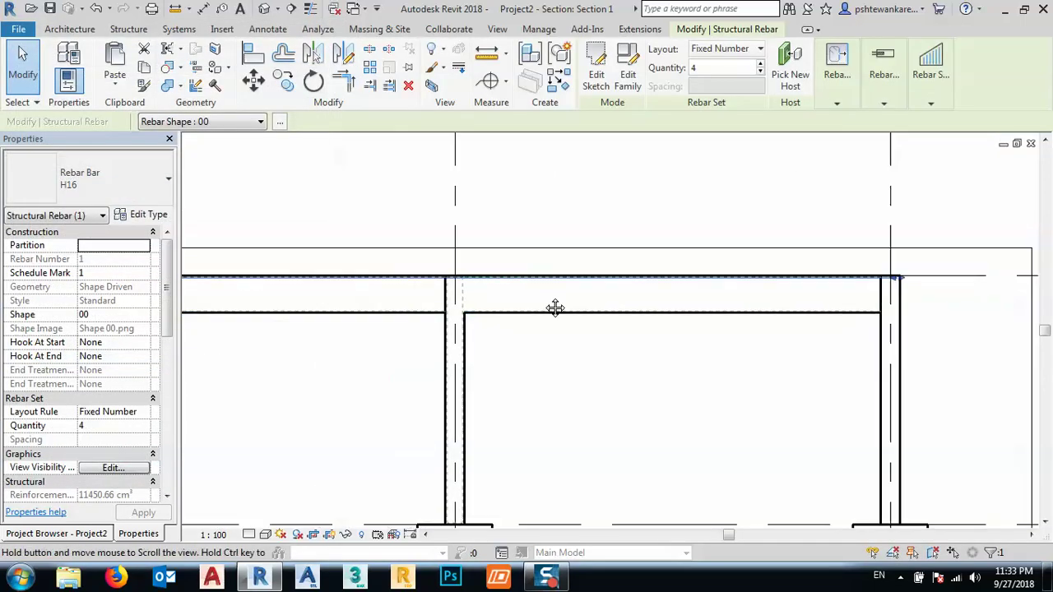
pyautogui.scroll(-1, 554, 308)
pyautogui.moveTo(390, 271); pyautogui.dragTo(366, 251, button='middle')
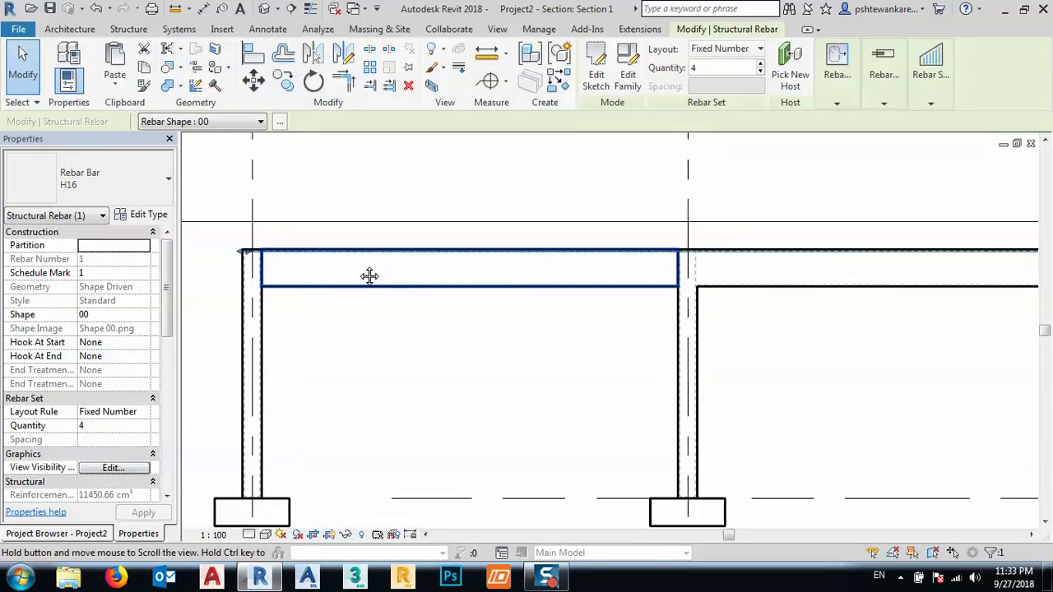
pyautogui.scroll(-2, 362, 250)
pyautogui.scroll(-1, 348, 250)
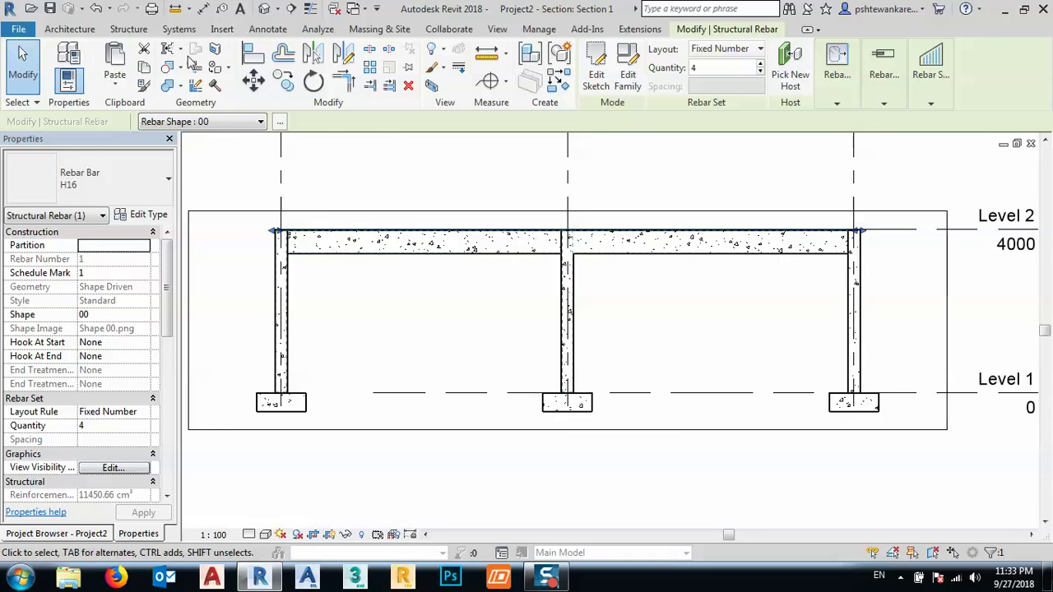
pyautogui.click(634, 30)
pyautogui.click(584, 31)
pyautogui.click(533, 31)
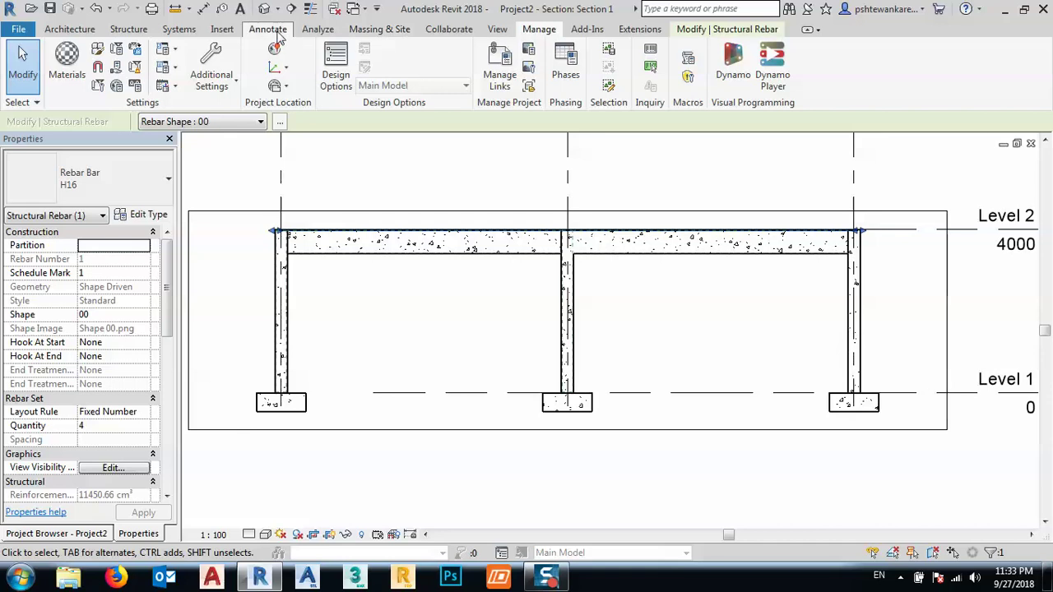
pyautogui.scroll(5, 158, 84)
pyautogui.click(97, 64)
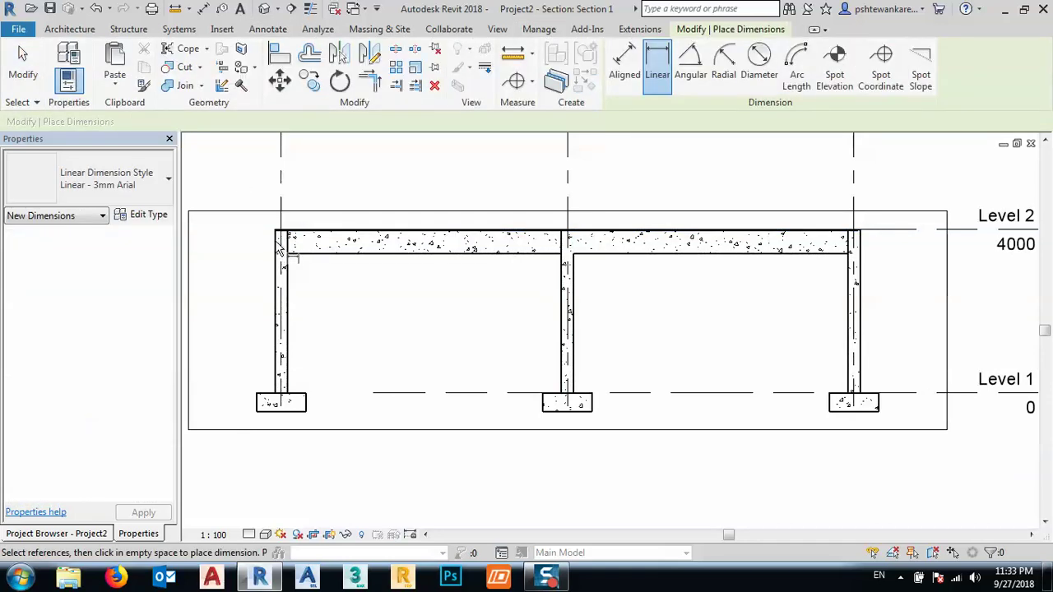
# Step: Pick the left and right column tops as the linear dimension's two references
pyautogui.click(857, 236)
pyautogui.scroll(2, 277, 236)
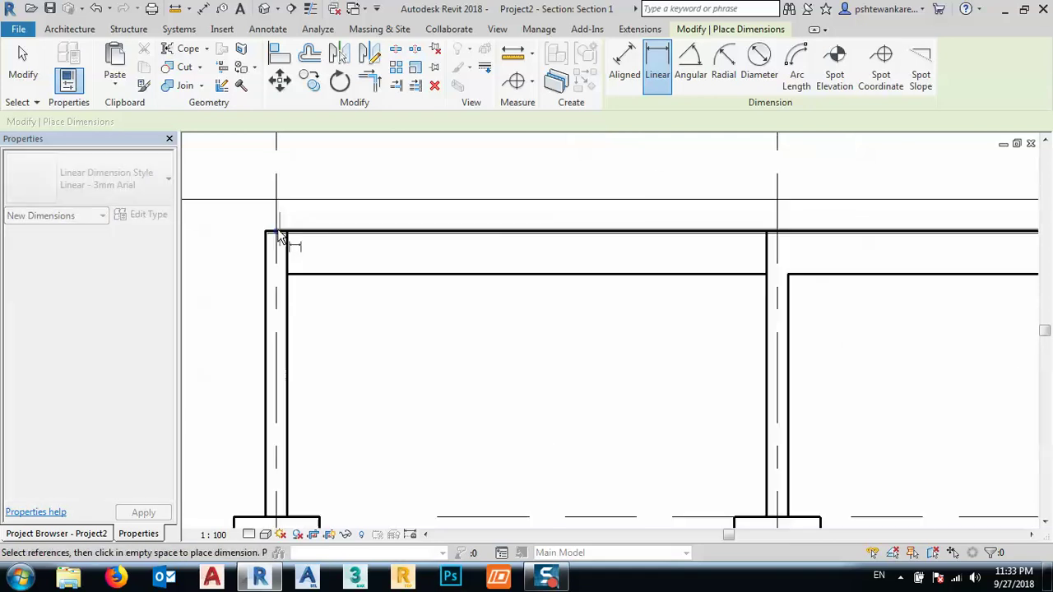
pyautogui.scroll(2, 278, 235)
pyautogui.scroll(2, 278, 235)
pyautogui.press('Escape')
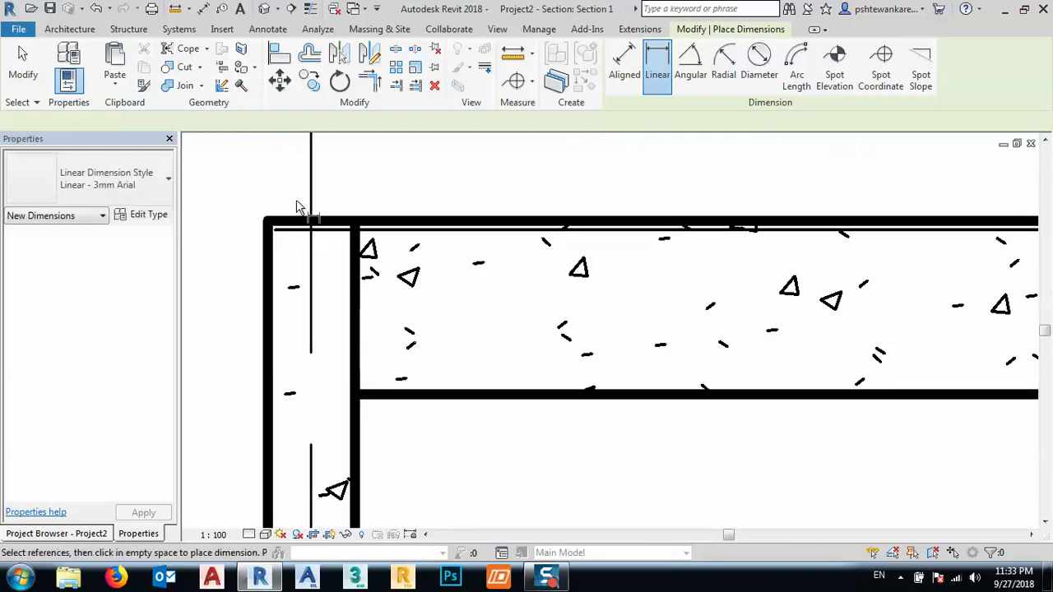
pyautogui.scroll(-5, 288, 218)
pyautogui.scroll(3, 288, 222)
pyautogui.scroll(2, 283, 231)
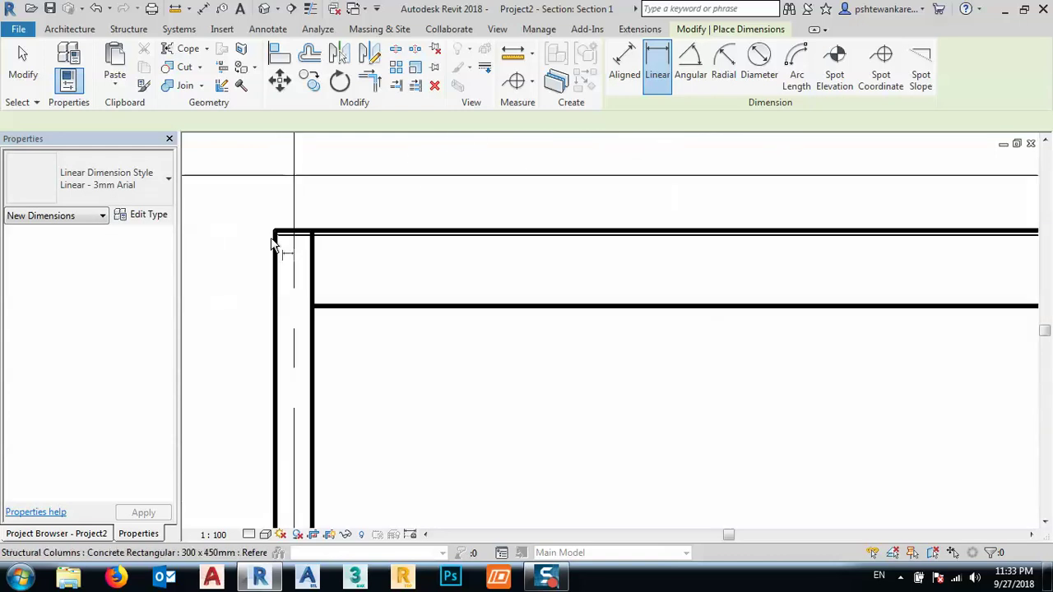
pyautogui.scroll(1, 281, 233)
pyautogui.click(280, 235)
pyautogui.scroll(-3, 280, 235)
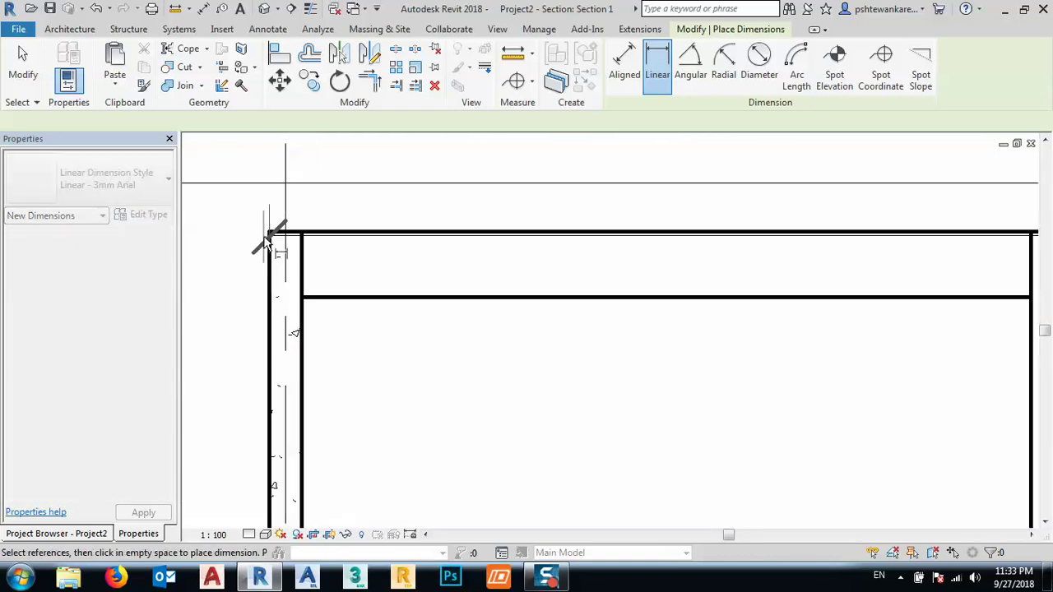
pyautogui.scroll(-2, 280, 235)
pyautogui.moveTo(382, 267); pyautogui.dragTo(211, 278, button='middle')
pyautogui.scroll(2, 533, 237)
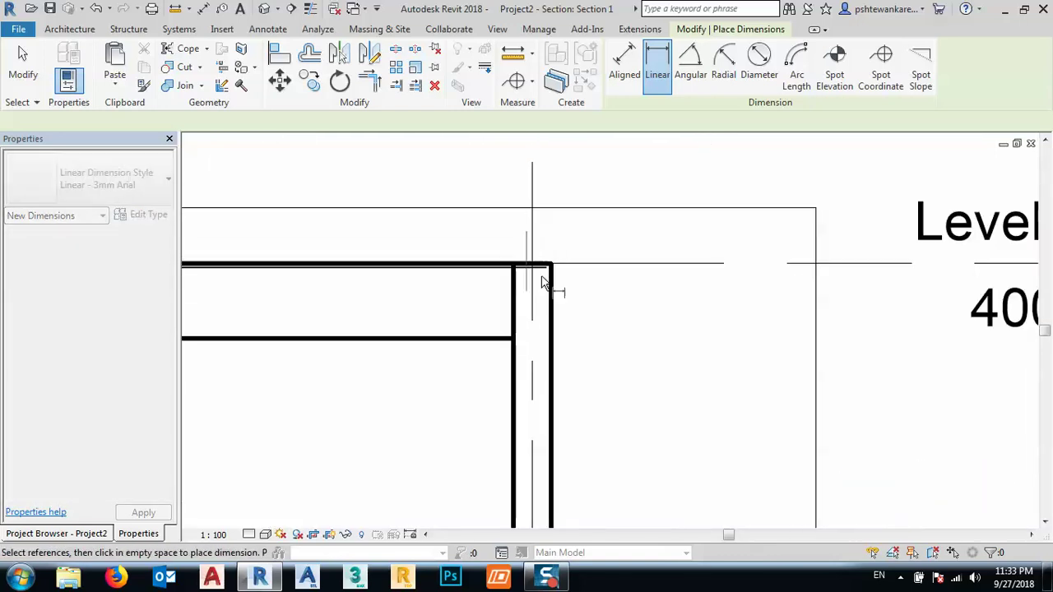
pyautogui.scroll(2, 546, 272)
pyautogui.click(540, 239)
# Step: Place the 14300 dimension above the beam and finish it
pyautogui.scroll(-2, 553, 168)
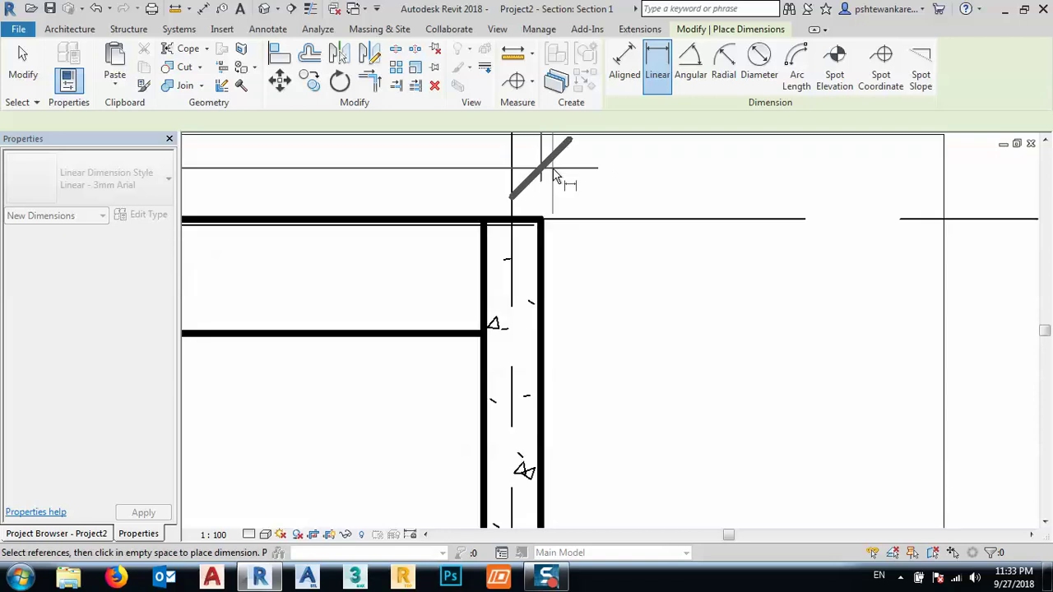
pyautogui.scroll(-2, 546, 198)
pyautogui.moveTo(444, 217); pyautogui.dragTo(824, 250, button='middle')
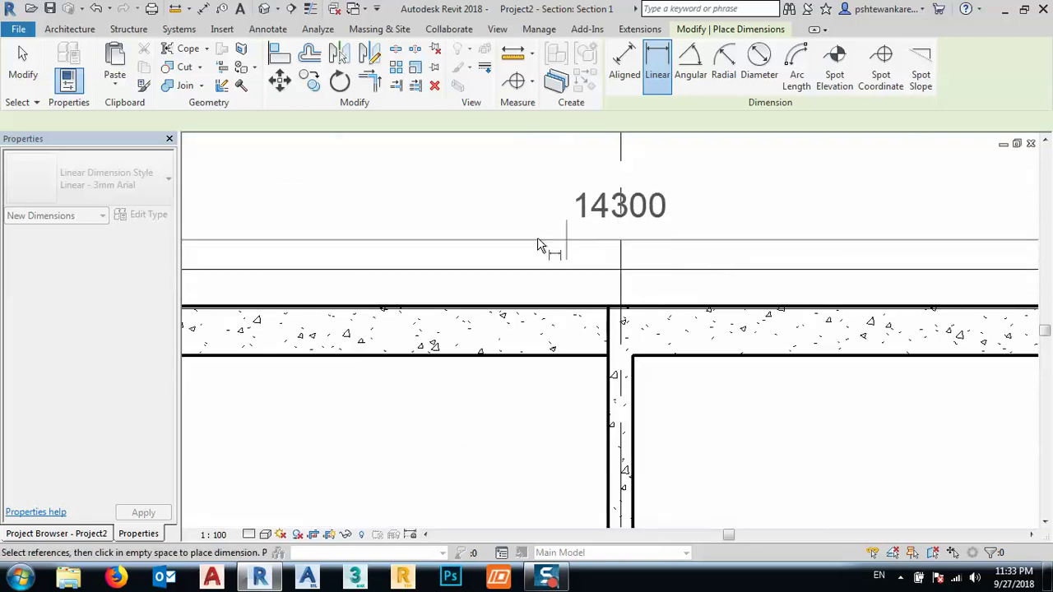
pyautogui.click(538, 236)
pyautogui.moveTo(638, 218); pyautogui.dragTo(527, 220, button='middle')
pyautogui.moveTo(628, 269); pyautogui.dragTo(530, 254, button='middle')
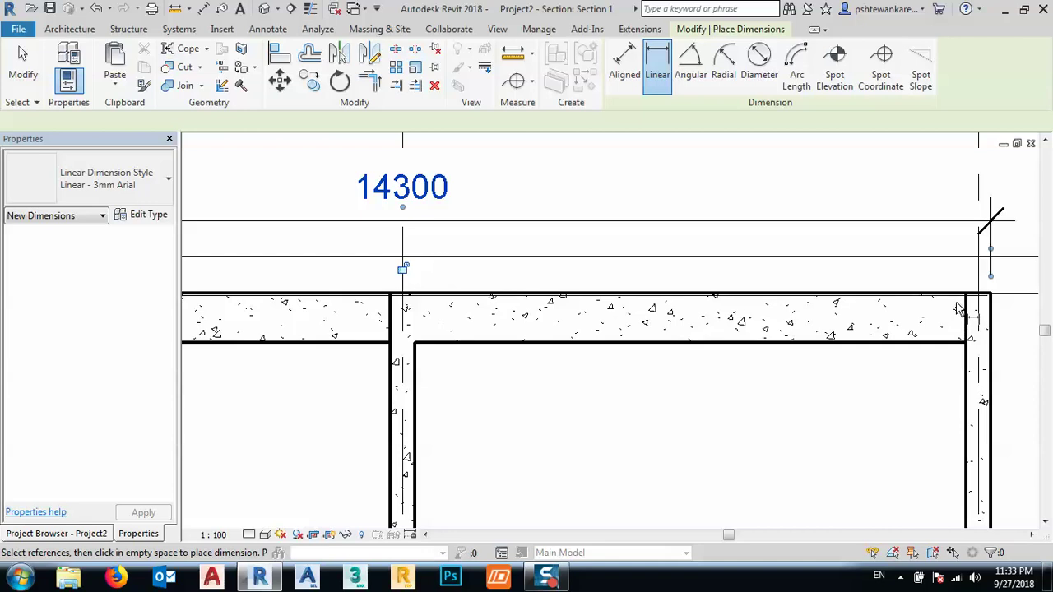
pyautogui.press('Escape')
pyautogui.press('Escape')
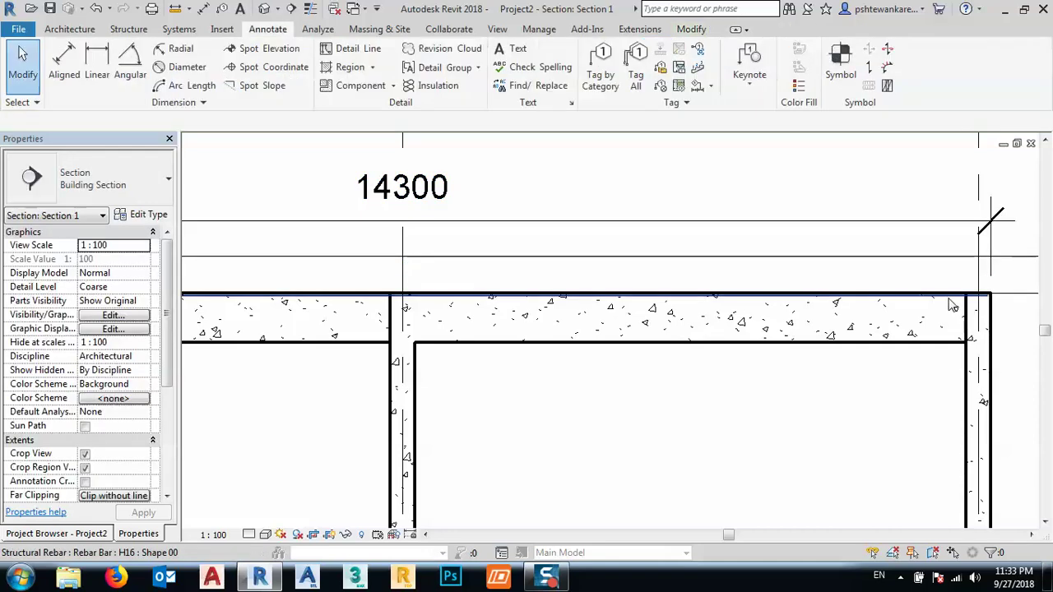
# Step: Shorten the H16 top rebar by dragging its right end leftward at the right column
pyautogui.click(985, 300)
pyautogui.moveTo(987, 300); pyautogui.dragTo(970, 300)
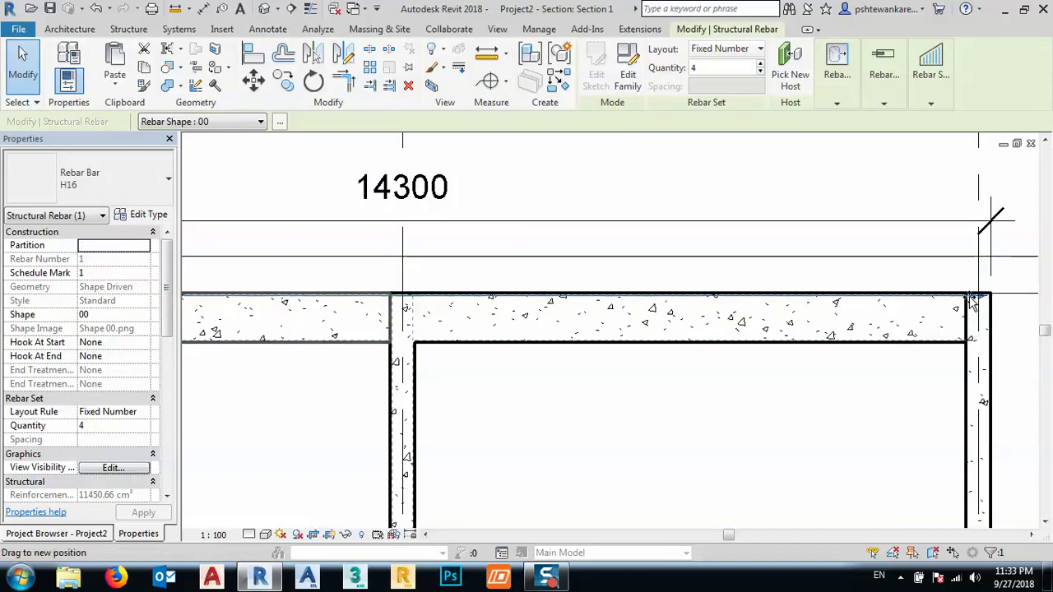
pyautogui.moveTo(736, 317); pyautogui.dragTo(716, 317)
pyautogui.moveTo(724, 313); pyautogui.dragTo(754, 311, button='middle')
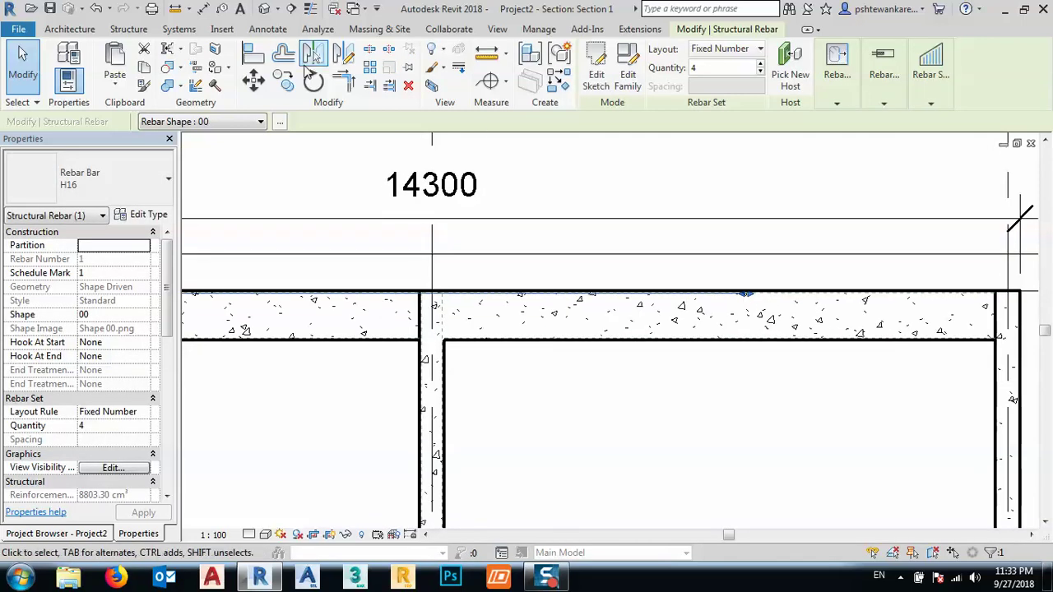
# Step: Start another linear dimension from the Annotate tab and pan to the beam's left end
pyautogui.click(269, 30)
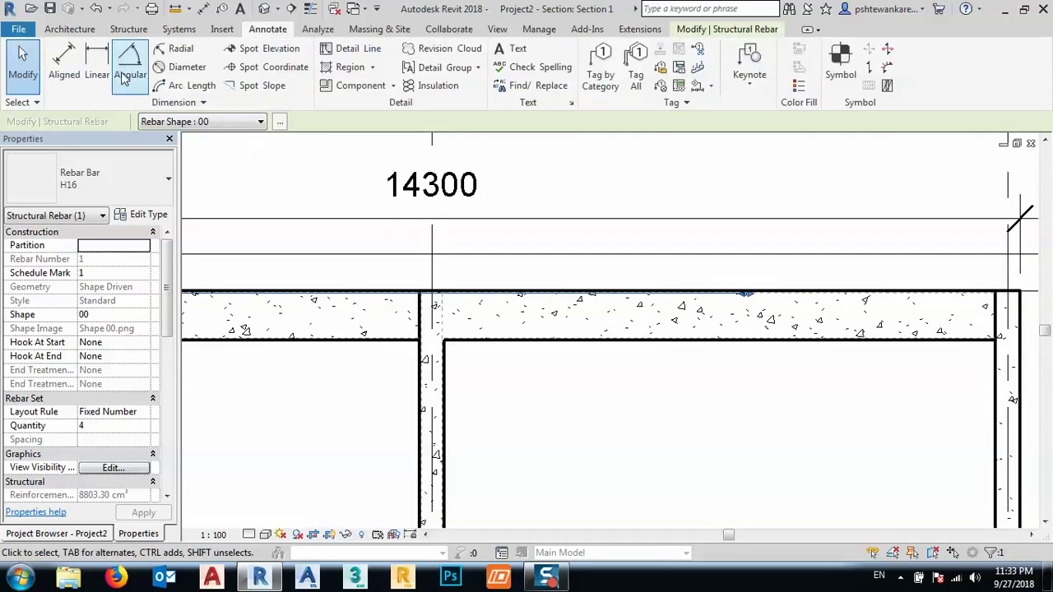
pyautogui.click(97, 62)
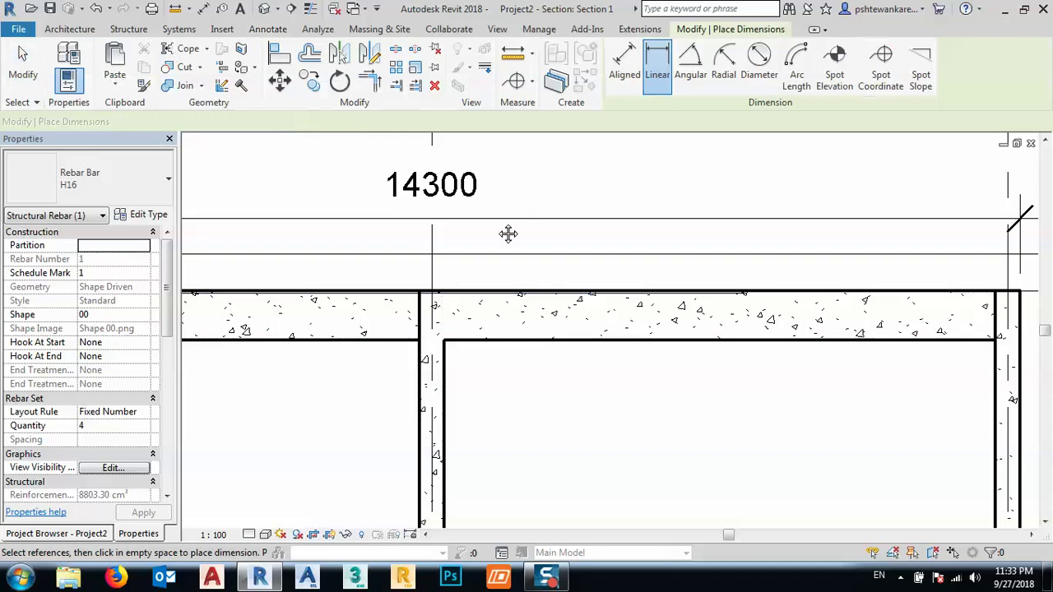
pyautogui.moveTo(508, 232); pyautogui.dragTo(639, 241, button='middle')
pyautogui.scroll(-2, 639, 242)
pyautogui.moveTo(314, 285); pyautogui.dragTo(428, 289, button='middle')
pyautogui.scroll(5, 387, 265)
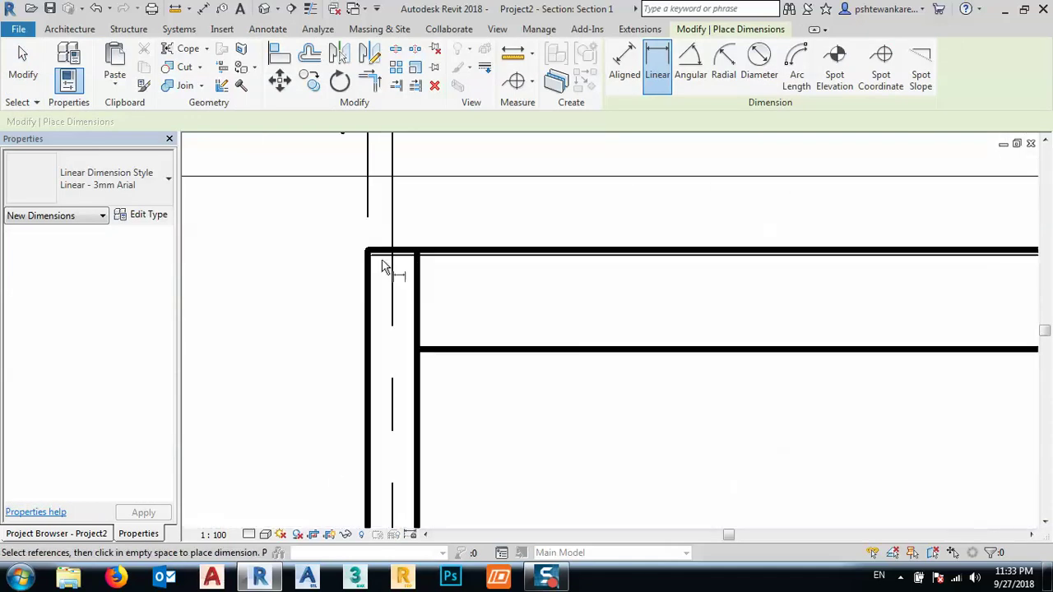
pyautogui.scroll(3, 376, 266)
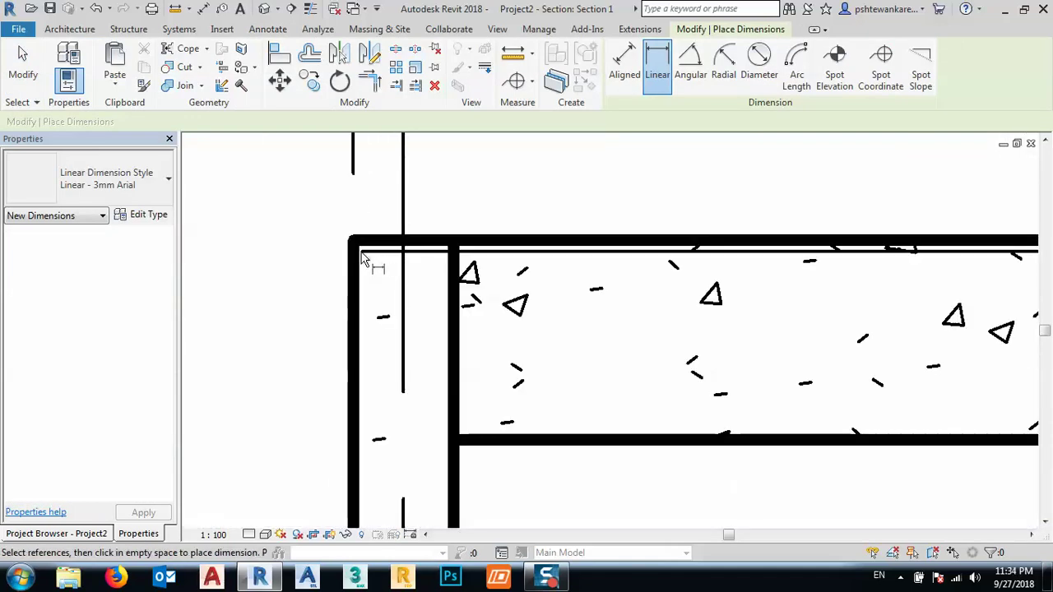
pyautogui.scroll(3, 364, 259)
pyautogui.scroll(-2, 364, 260)
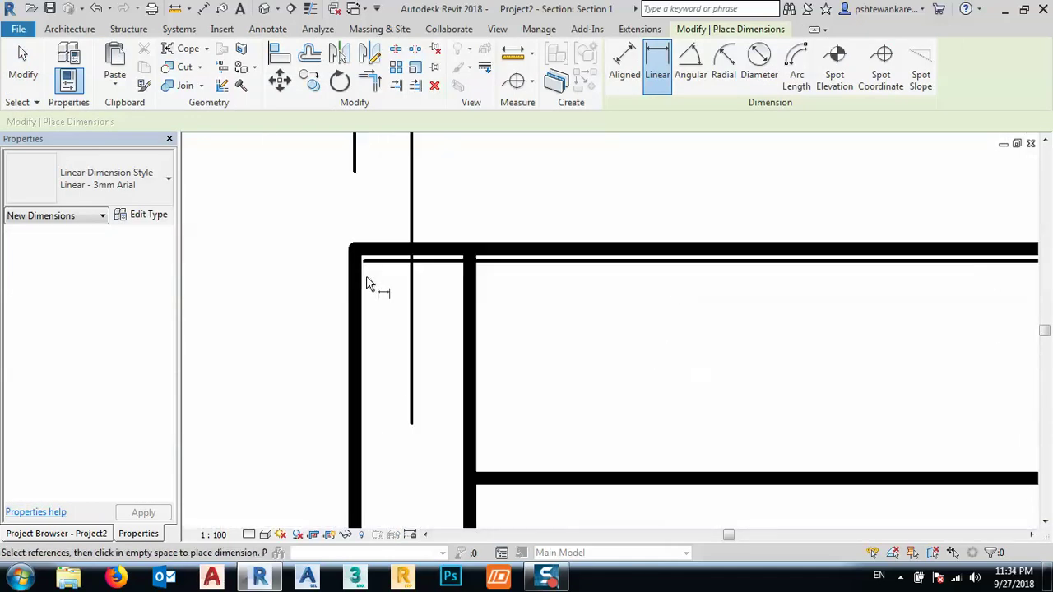
pyautogui.moveTo(359, 259); pyautogui.dragTo(487, 309, button='middle')
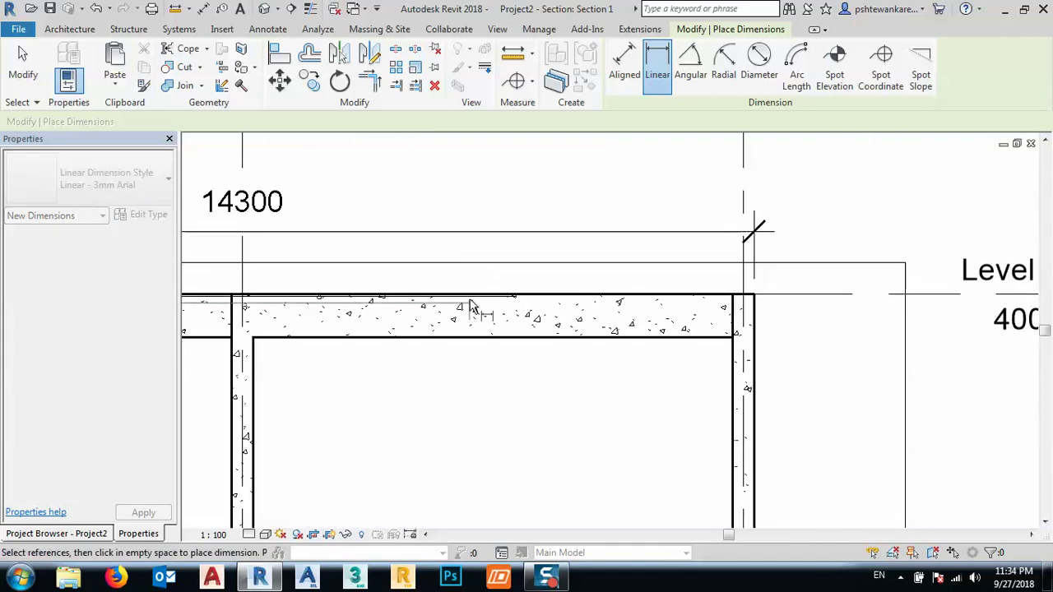
pyautogui.moveTo(482, 306); pyautogui.dragTo(642, 307, button='middle')
pyautogui.scroll(2, 810, 321)
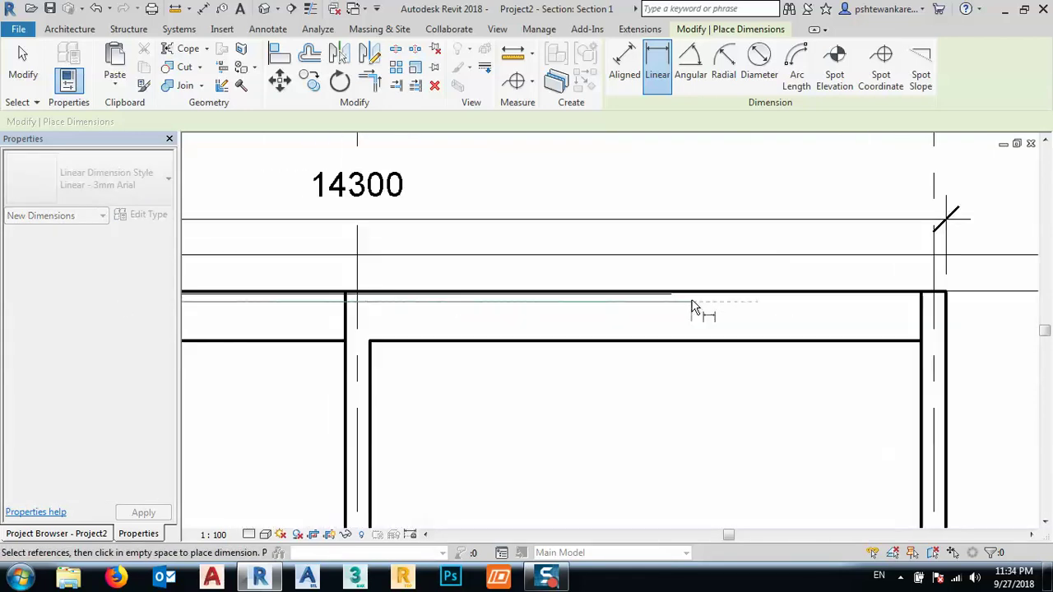
pyautogui.scroll(2, 694, 306)
pyautogui.scroll(2, 665, 294)
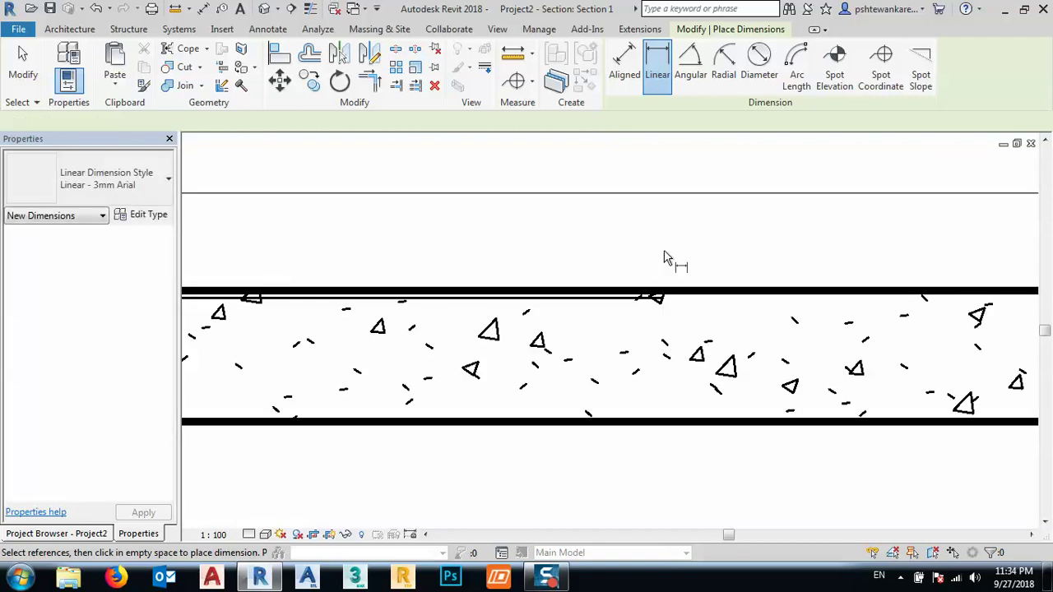
# Step: Stop dimensioning and select the H16 top rebar near the beam's left end
pyautogui.press('Escape')
pyautogui.press('Escape')
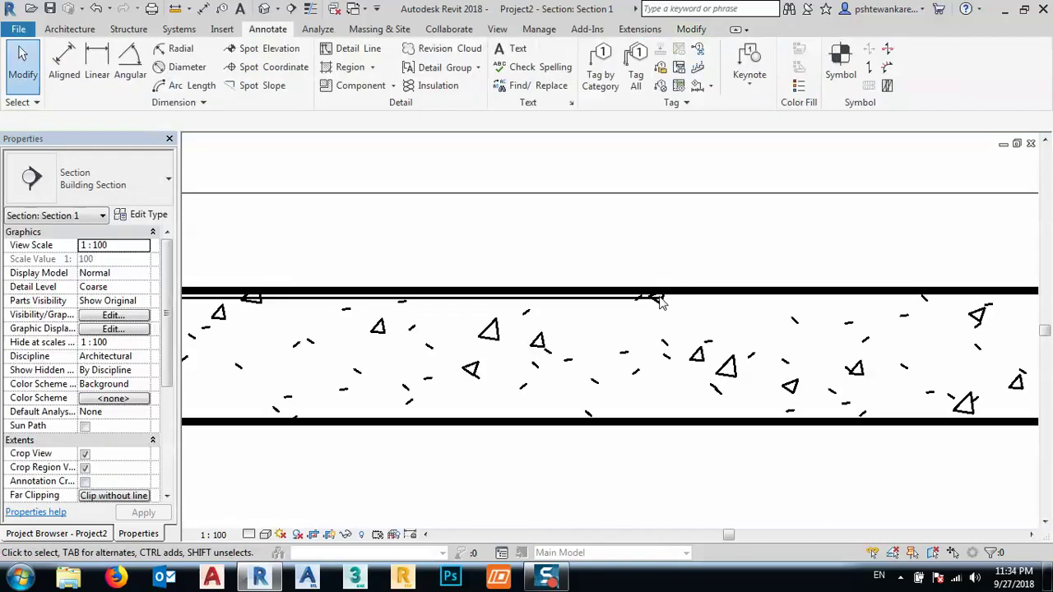
pyautogui.moveTo(660, 299); pyautogui.dragTo(654, 305, button='middle')
pyautogui.moveTo(469, 206); pyautogui.dragTo(341, 195, button='middle')
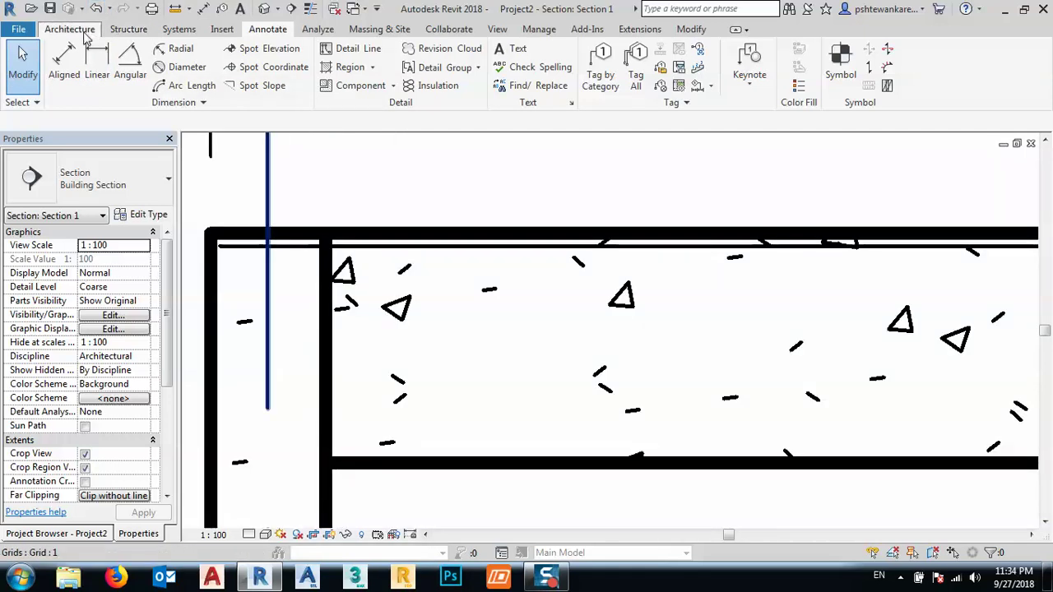
pyautogui.click(616, 245)
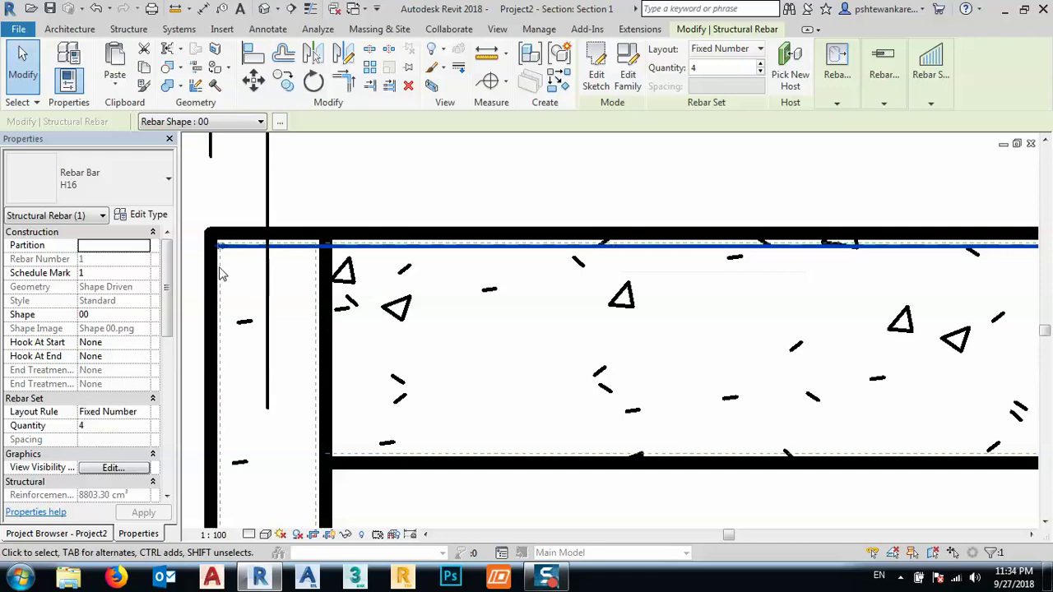
pyautogui.moveTo(163, 284); pyautogui.dragTo(151, 400)
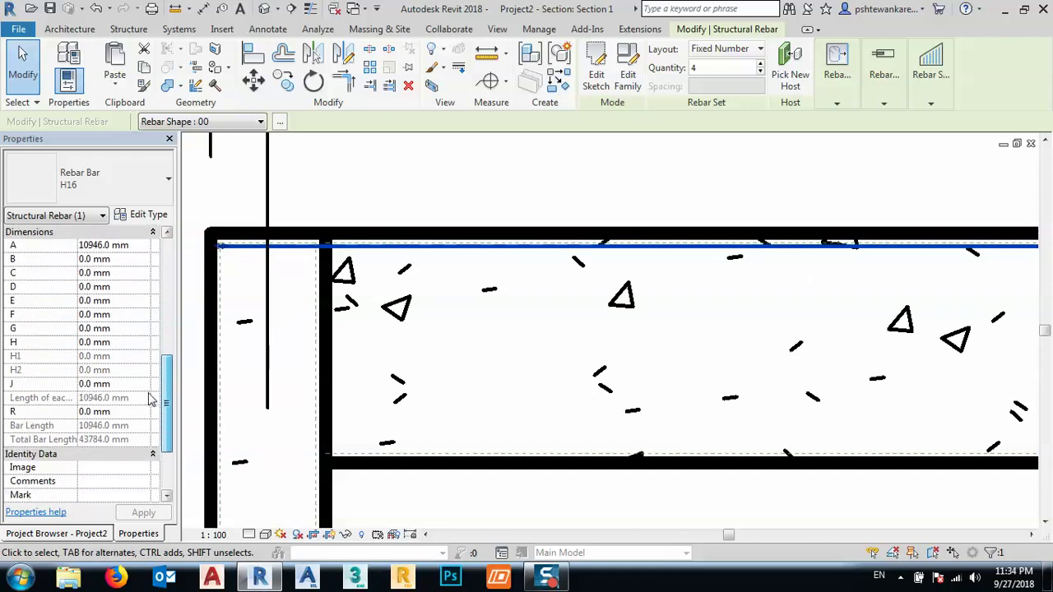
pyautogui.scroll(2, 151, 400)
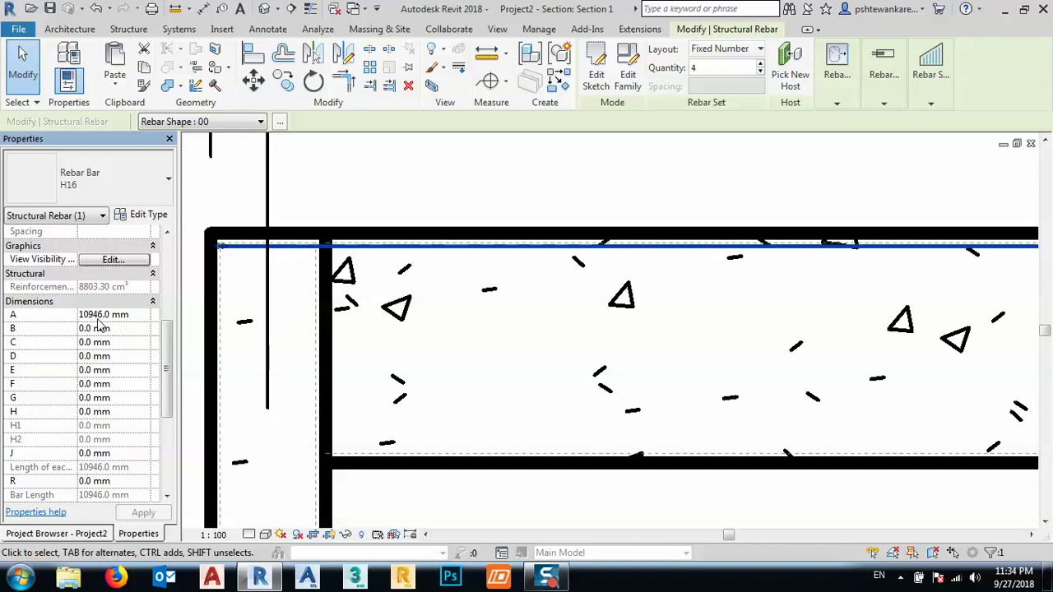
pyautogui.scroll(3, 859, 367)
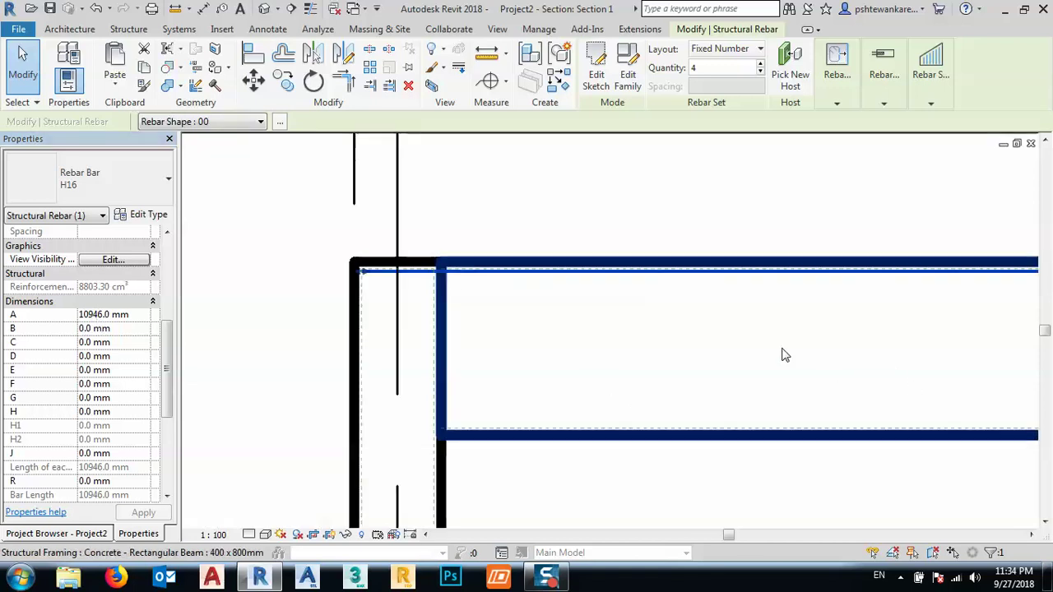
pyautogui.moveTo(782, 354); pyautogui.dragTo(699, 359, button='middle')
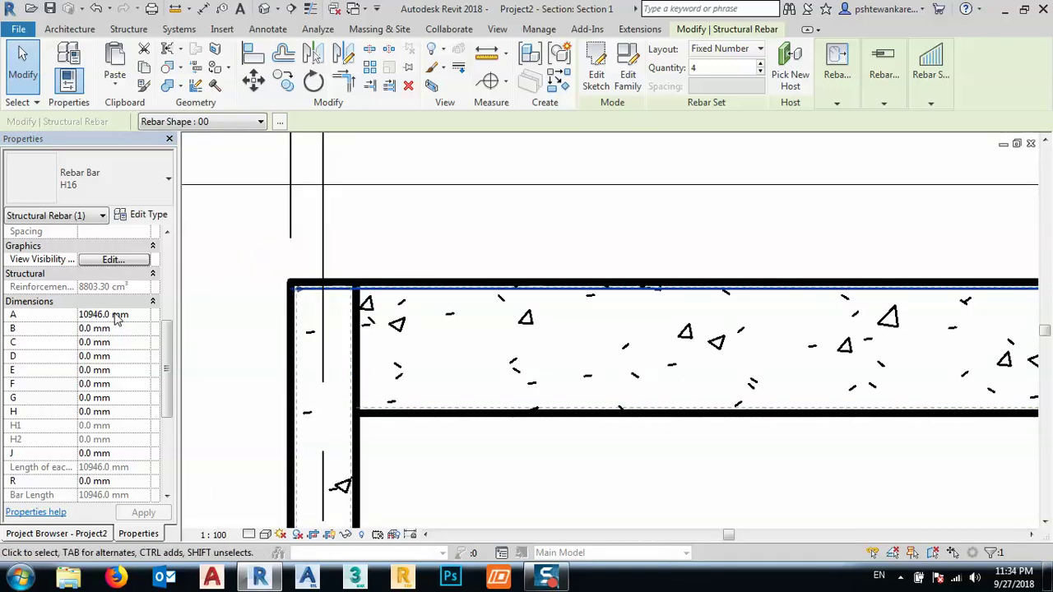
# Step: Set the rebar's B dimension to 300.0 mm in Properties
pyautogui.click(114, 328)
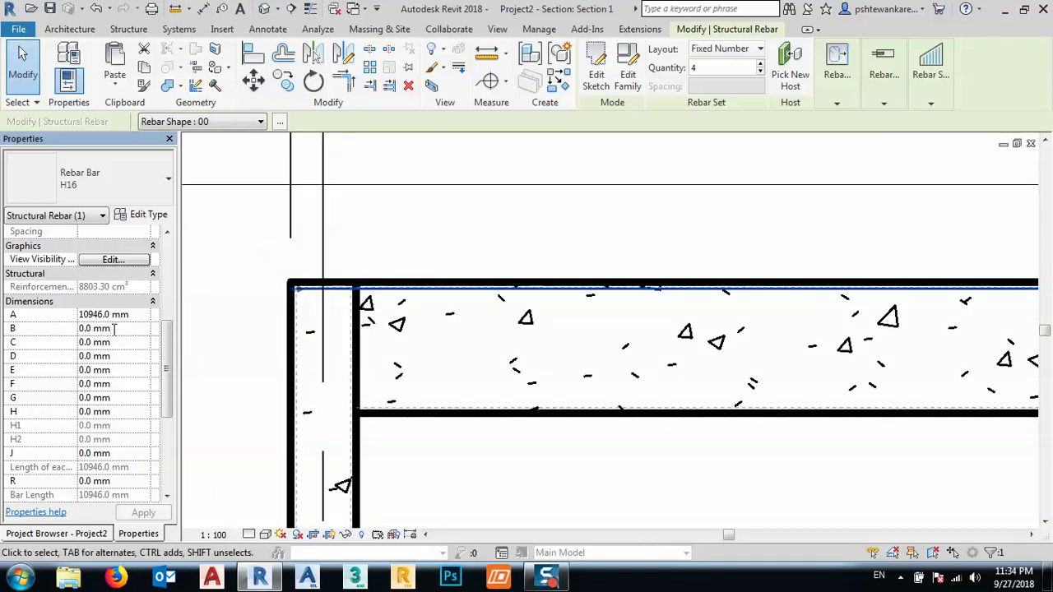
pyautogui.click(115, 328)
pyautogui.write('300')
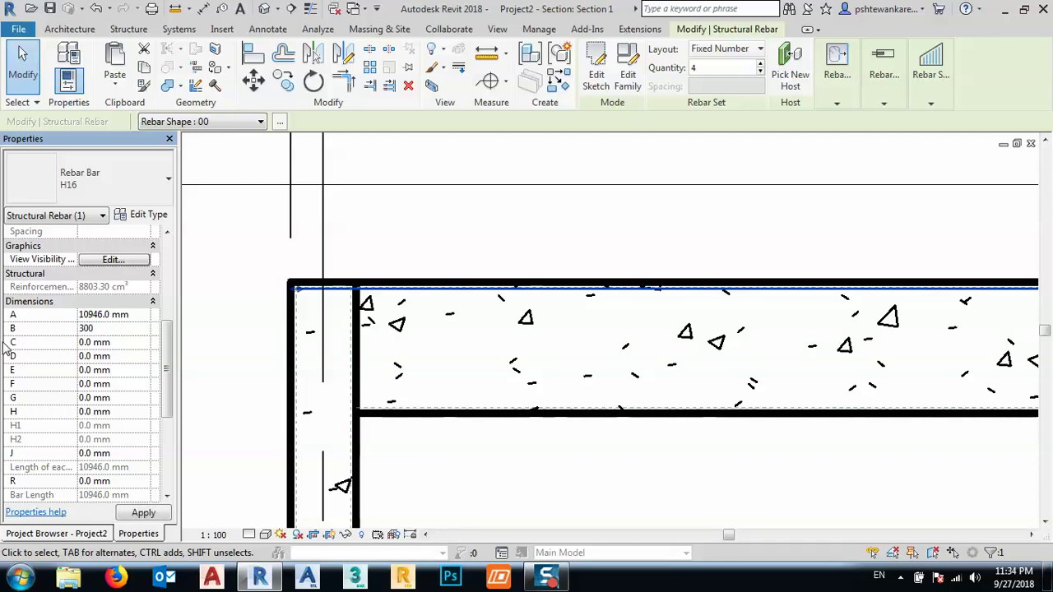
pyautogui.press('Return')
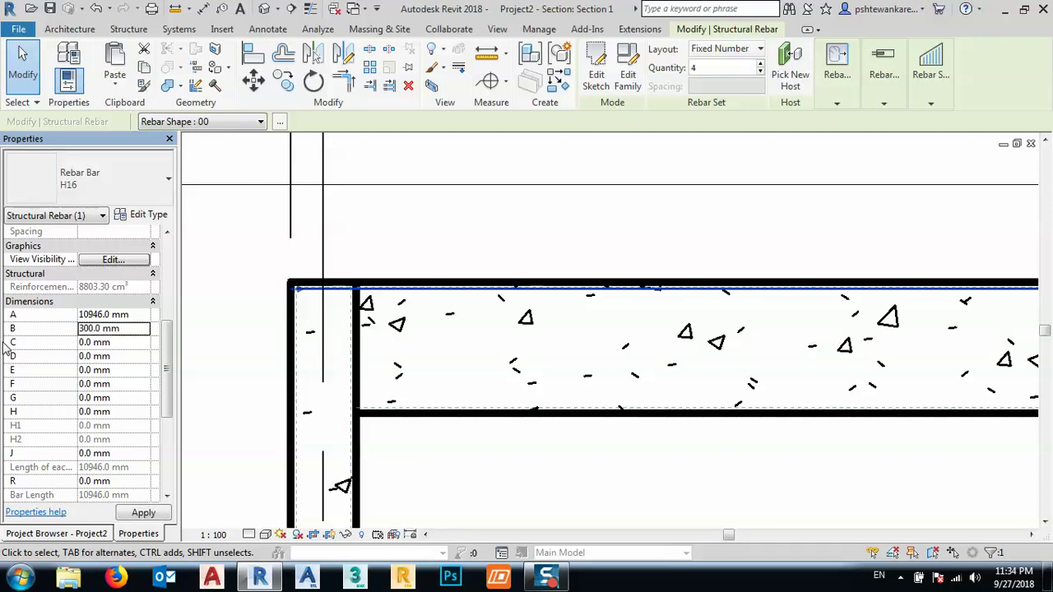
# Step: Start a new linear dimension with the DI shortcut
pyautogui.scroll(-2, 663, 317)
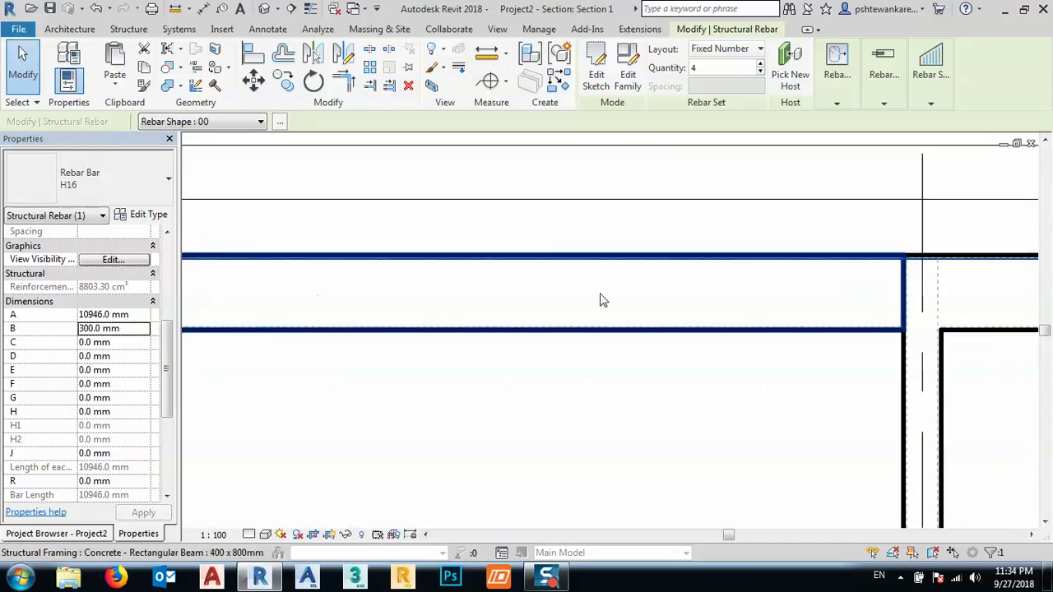
pyautogui.moveTo(601, 298)
pyautogui.mouseDown(button='middle')
pyautogui.moveTo(436, 298)
pyautogui.moveTo(282, 271)
pyautogui.mouseUp(button='middle')
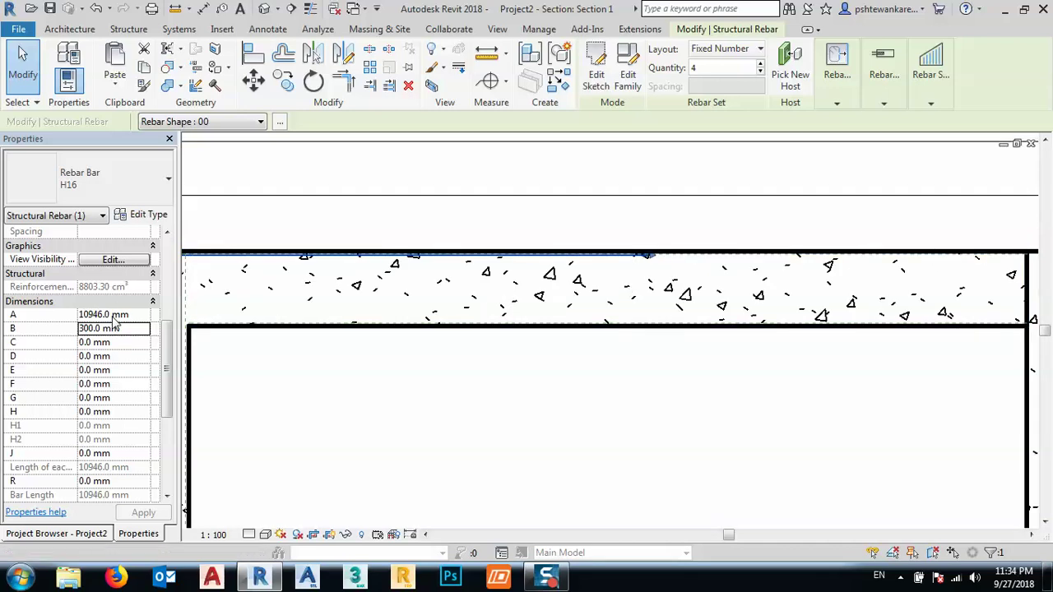
pyautogui.press('d')
pyautogui.press('i')
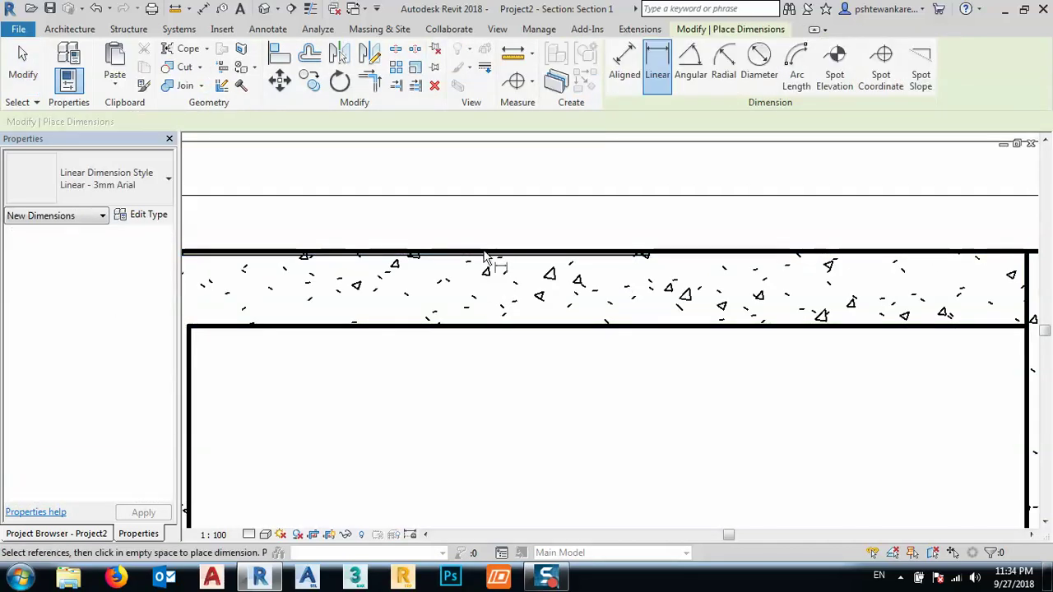
# Step: Select the H16 top rebar and set its B dimension to 0
pyautogui.press('Escape')
pyautogui.press('Escape')
pyautogui.click(481, 257)
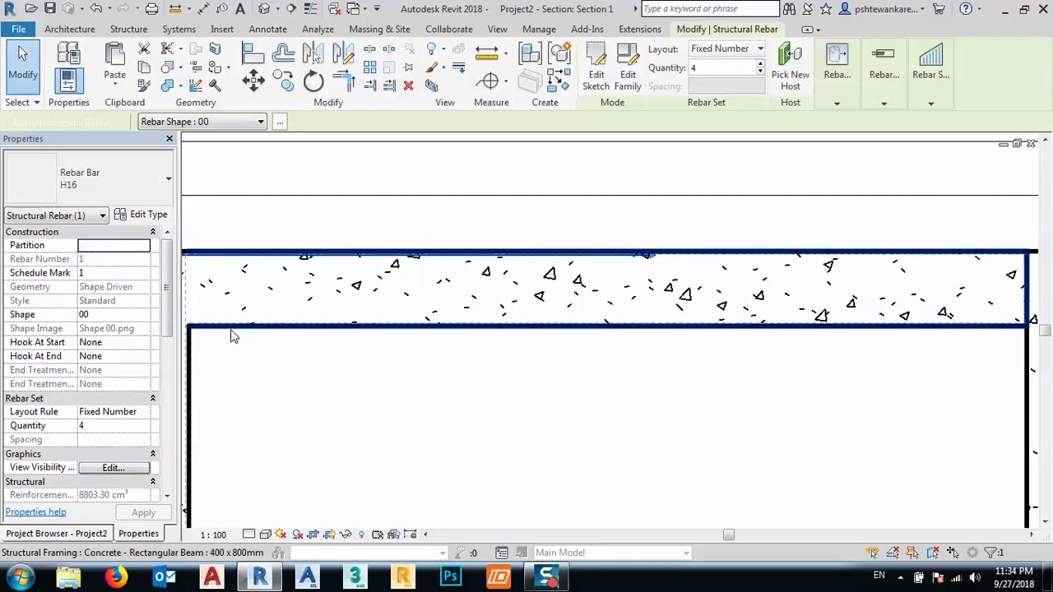
pyautogui.scroll(-1, 99, 350)
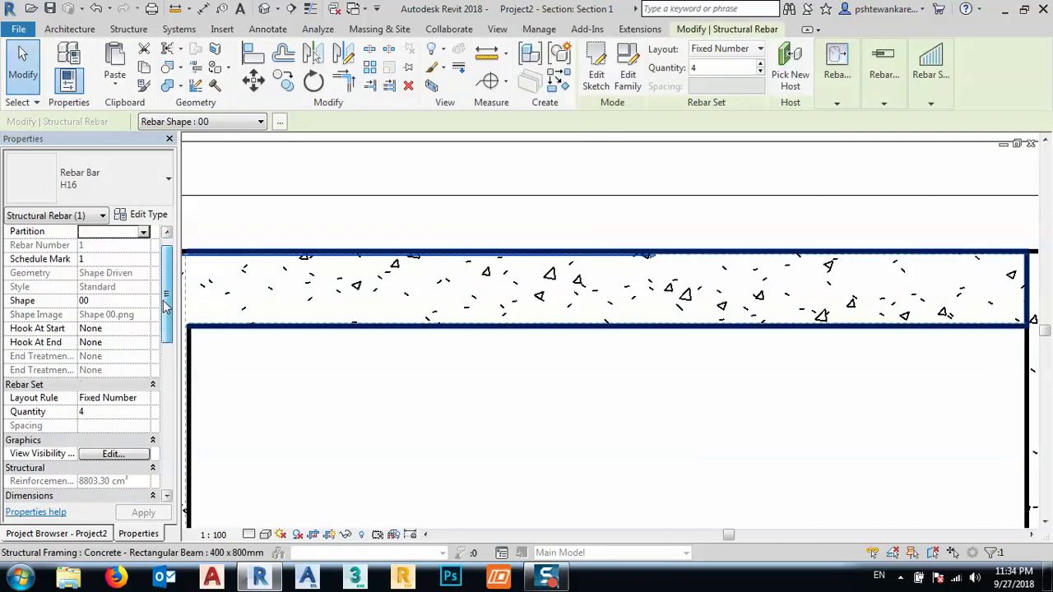
pyautogui.scroll(-5, 99, 350)
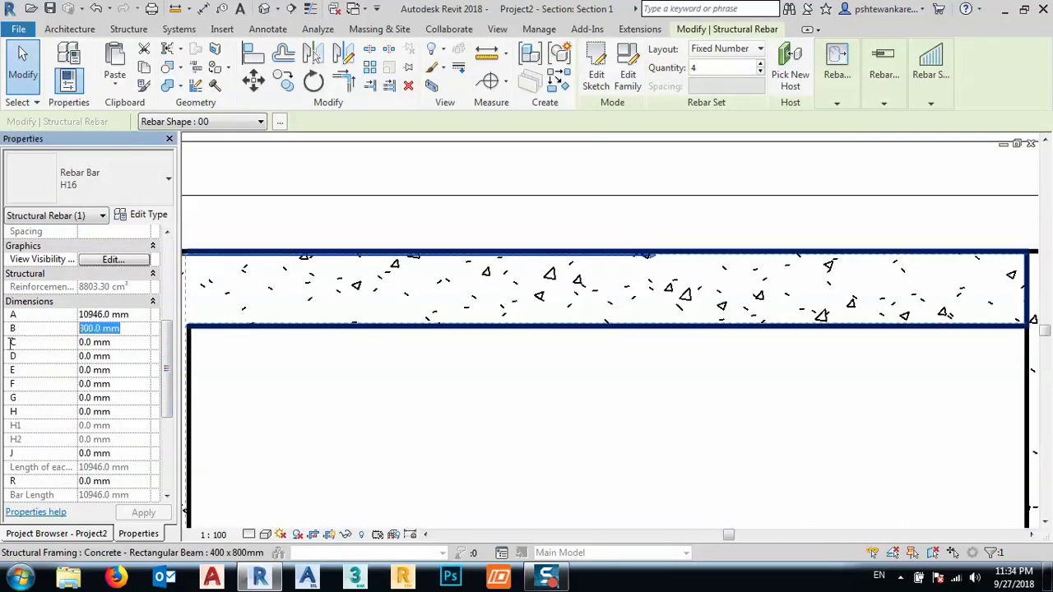
pyautogui.write('0')
pyautogui.press('Return')
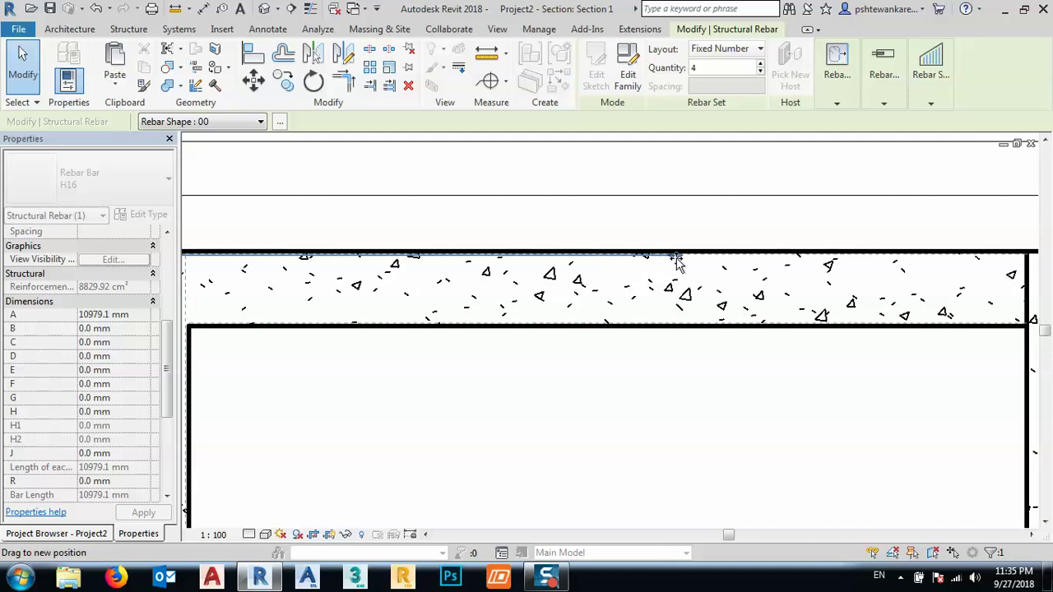
# Step: Stretch the bar end rightward to an A length of about 11267.4 mm
pyautogui.moveTo(678, 261); pyautogui.dragTo(687, 260)
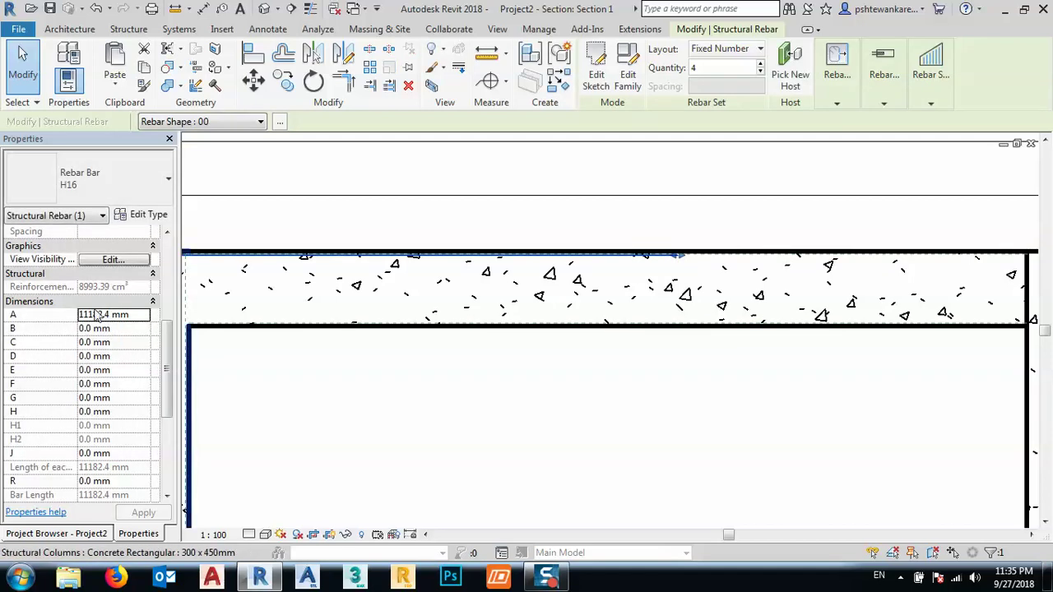
pyautogui.moveTo(812, 287)
pyautogui.mouseDown(button='middle')
pyautogui.moveTo(680, 284)
pyautogui.moveTo(741, 278)
pyautogui.mouseUp(button='middle')
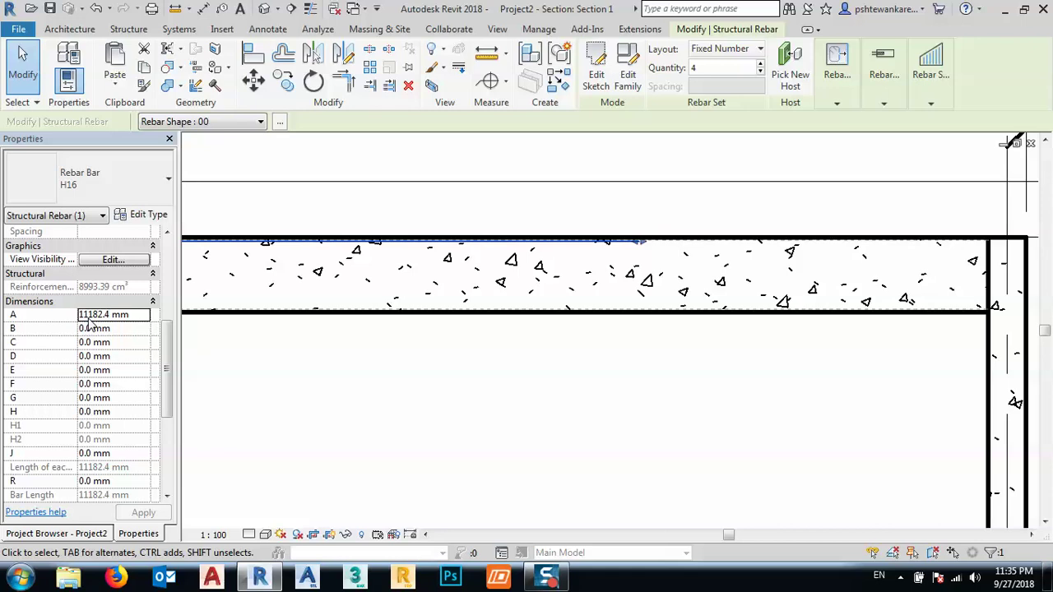
pyautogui.scroll(1, 691, 251)
pyautogui.scroll(2, 637, 251)
pyautogui.scroll(1, 640, 253)
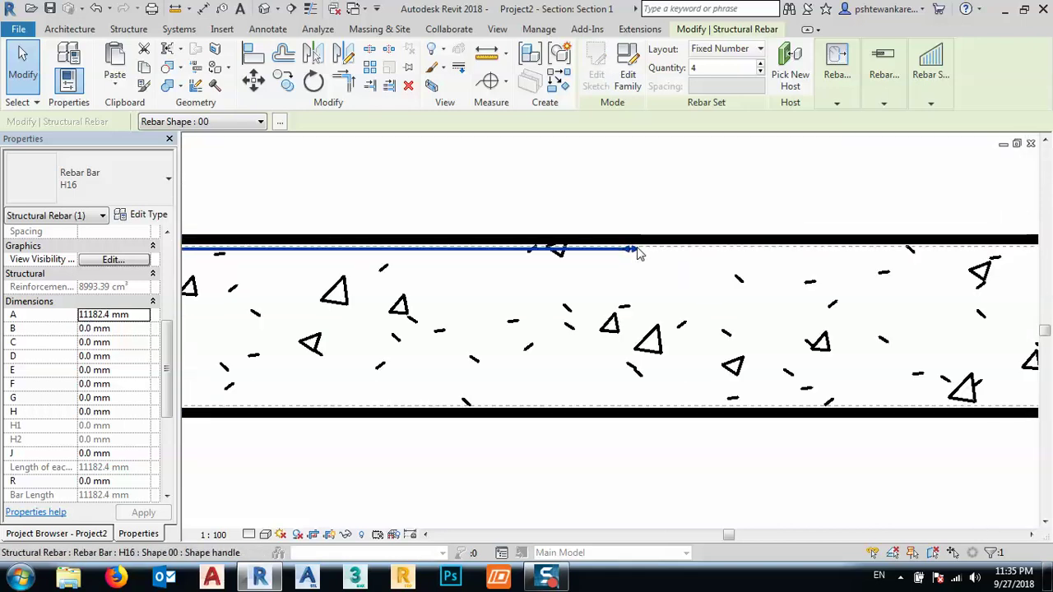
pyautogui.moveTo(634, 251); pyautogui.dragTo(638, 251)
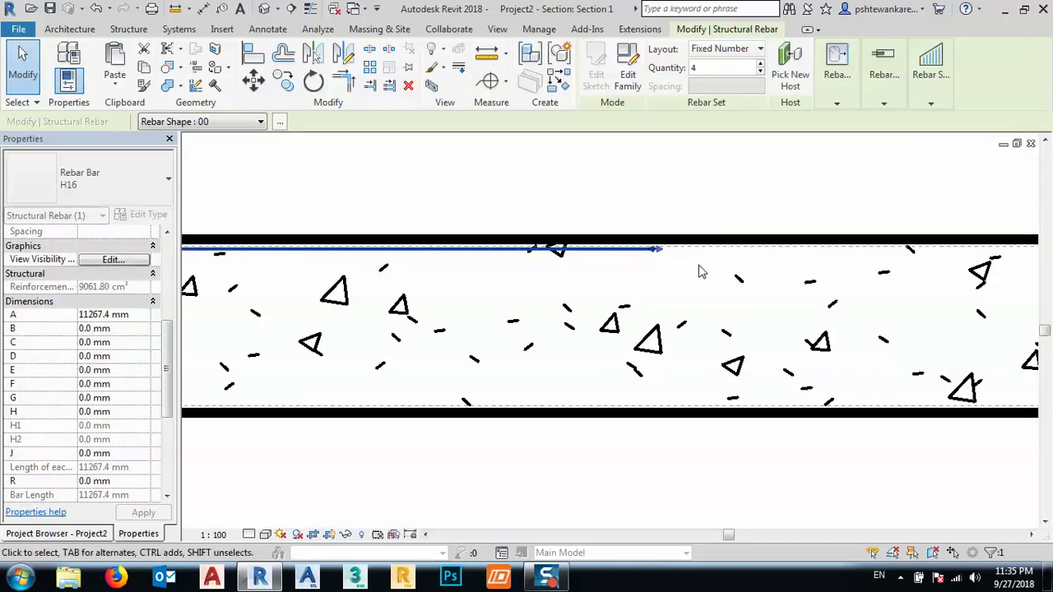
pyautogui.press('Escape')
pyautogui.scroll(-1, 581, 279)
pyautogui.scroll(-2, 602, 275)
pyautogui.scroll(-1, 601, 275)
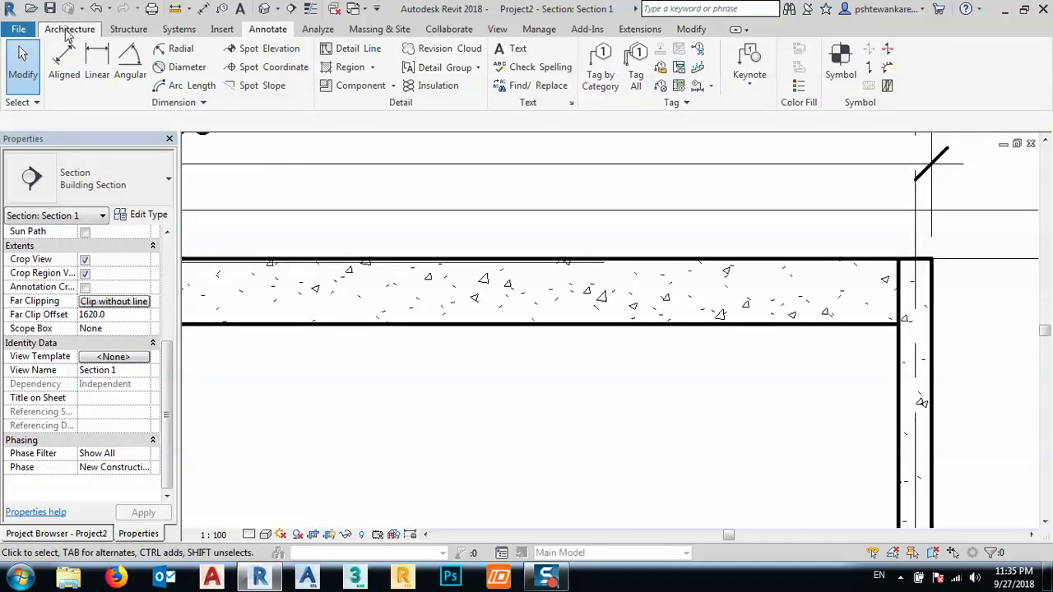
# Step: Start the Structure Rebar tool with Rebar Shape 00
pyautogui.scroll(-2, 418, 186)
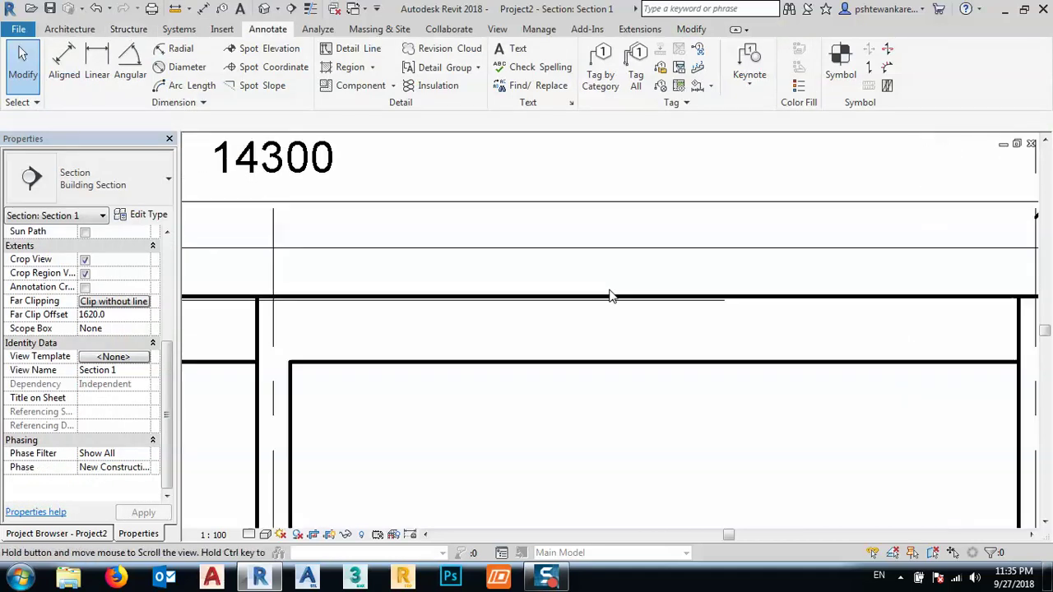
pyautogui.click(131, 30)
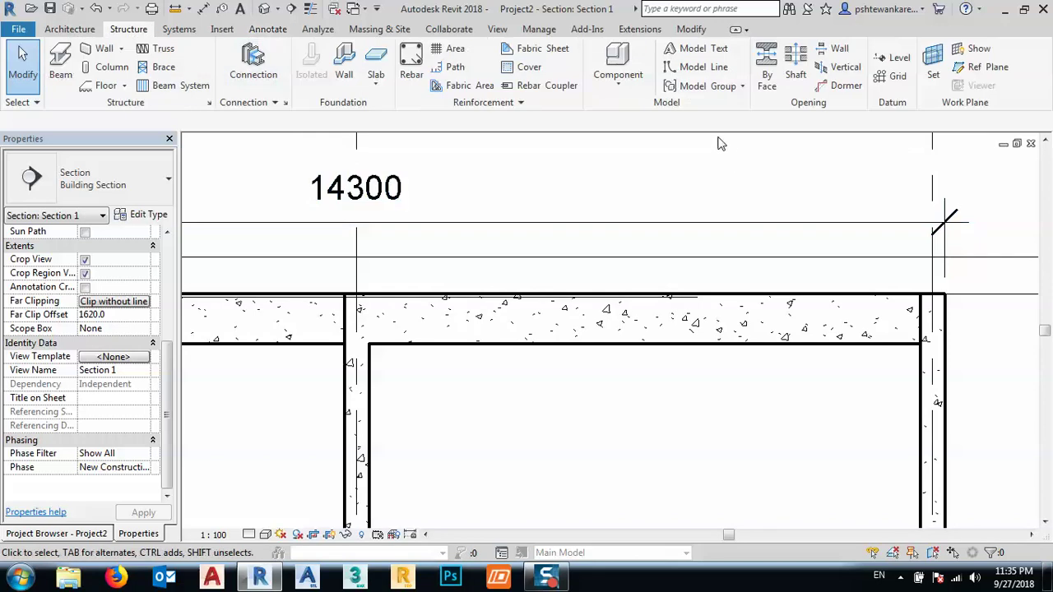
pyautogui.click(411, 65)
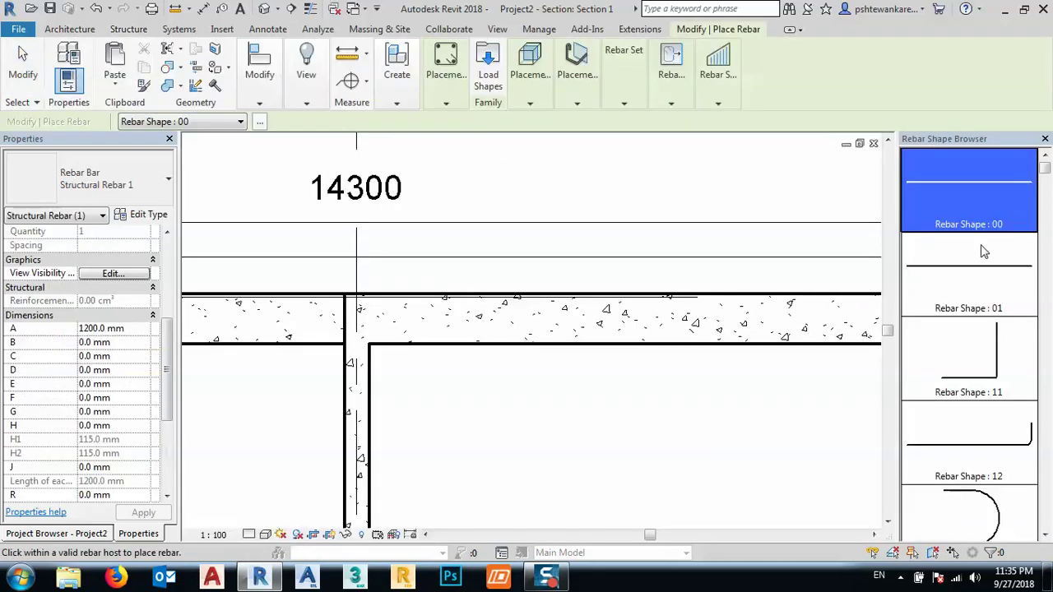
pyautogui.scroll(-1, 599, 301)
pyautogui.scroll(-1, 430, 287)
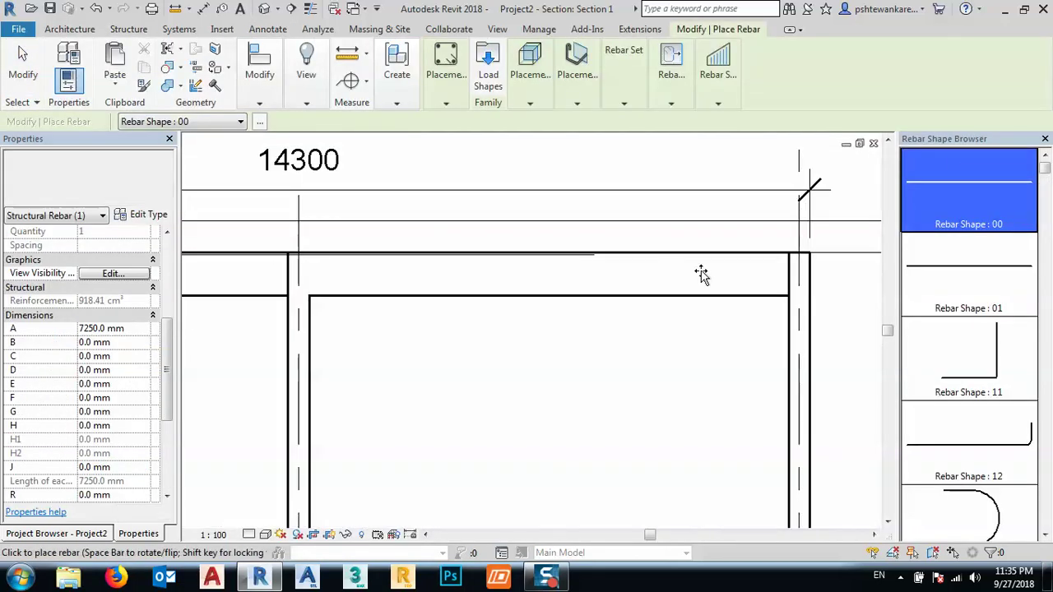
pyautogui.scroll(3, 600, 267)
pyautogui.scroll(1, 609, 259)
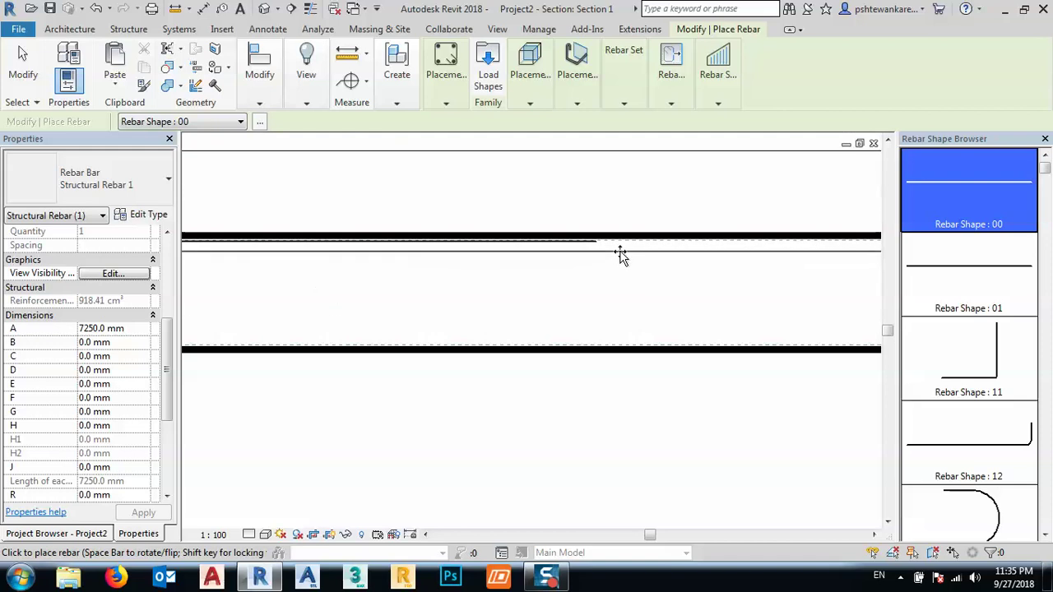
pyautogui.moveTo(620, 254); pyautogui.dragTo(513, 290, button='middle')
# Step: Place a straight 7250 mm bar along the beam's top cover line
pyautogui.scroll(2, 510, 276)
pyautogui.scroll(-1, 494, 277)
pyautogui.scroll(2, 482, 267)
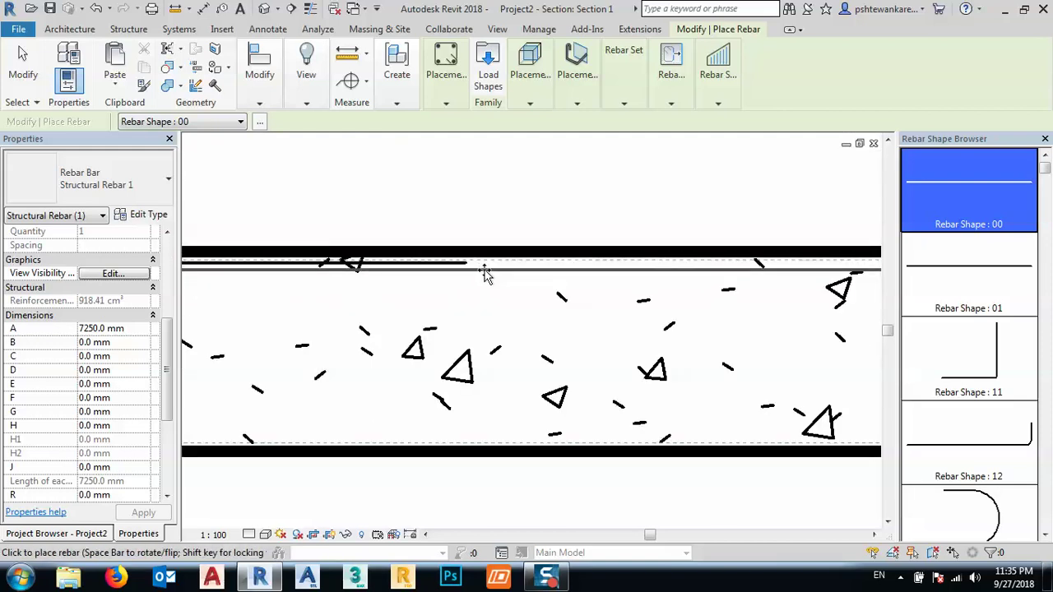
pyautogui.scroll(-1, 486, 272)
pyautogui.scroll(-2, 488, 268)
pyautogui.scroll(1, 488, 266)
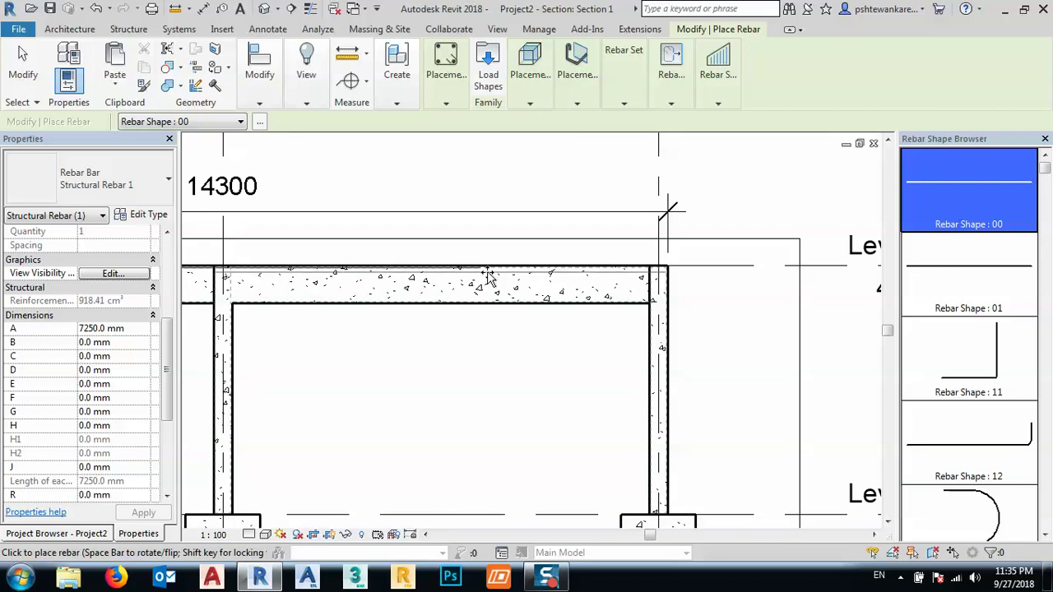
pyautogui.scroll(2, 488, 278)
pyautogui.scroll(1, 489, 276)
pyautogui.scroll(1, 477, 267)
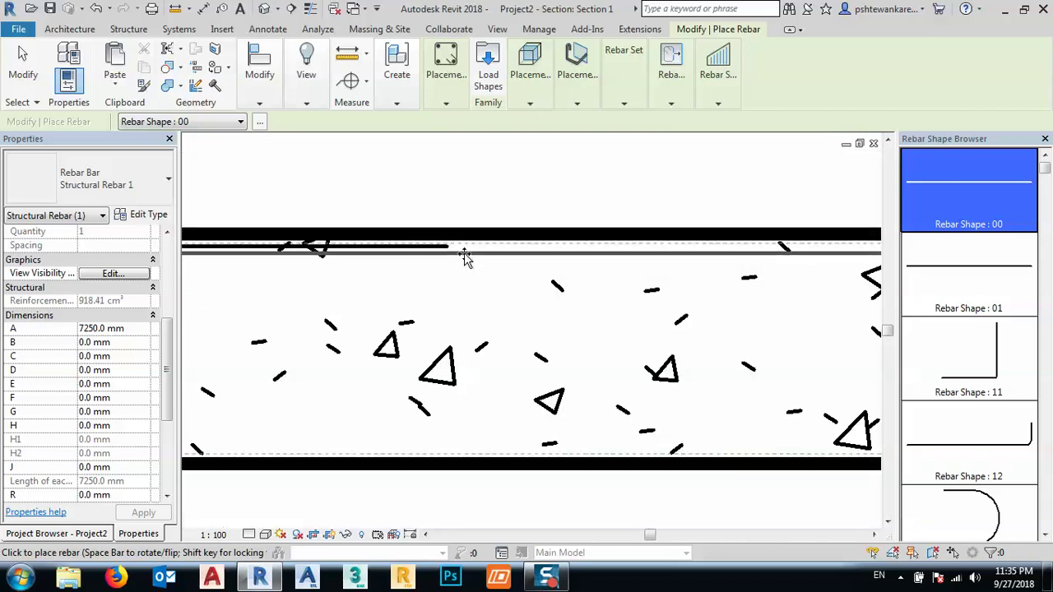
pyautogui.click(490, 272)
pyautogui.press('Escape')
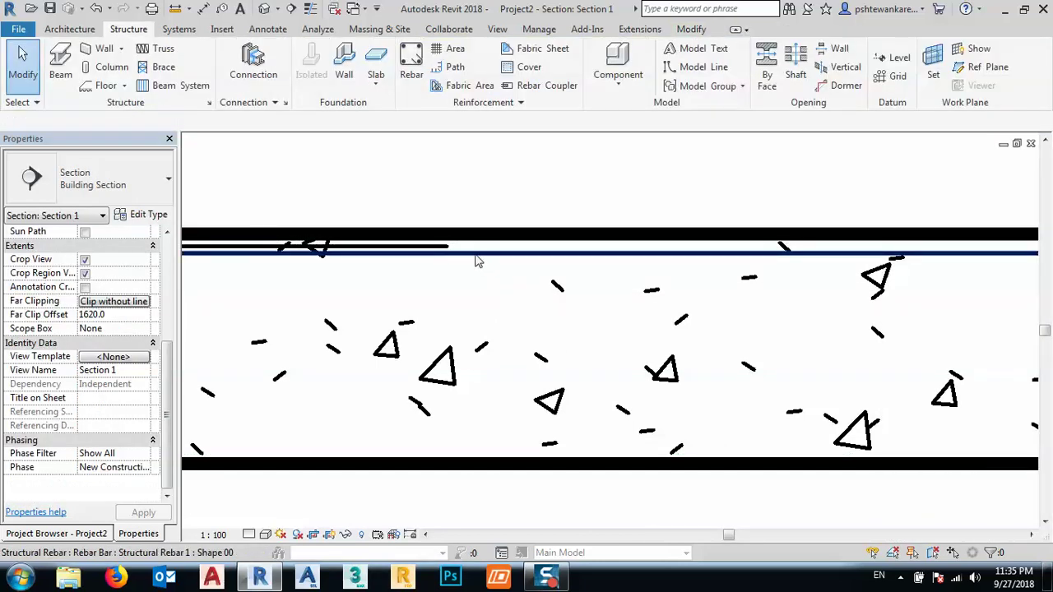
# Step: Make the new top bar a fixed-number set of 4 bars of type H16
pyautogui.click(476, 257)
pyautogui.click(724, 49)
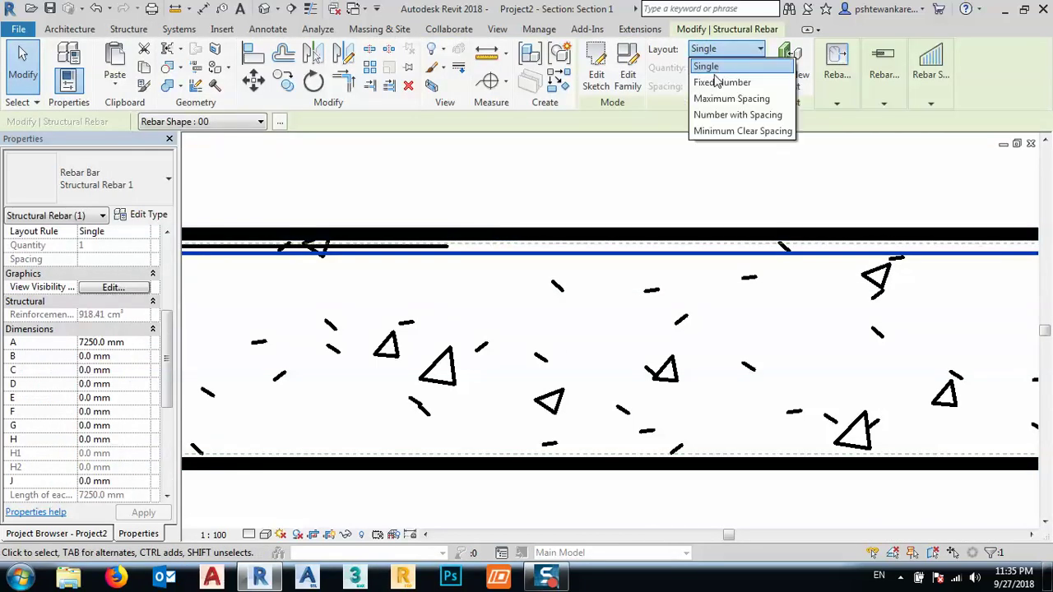
pyautogui.click(721, 80)
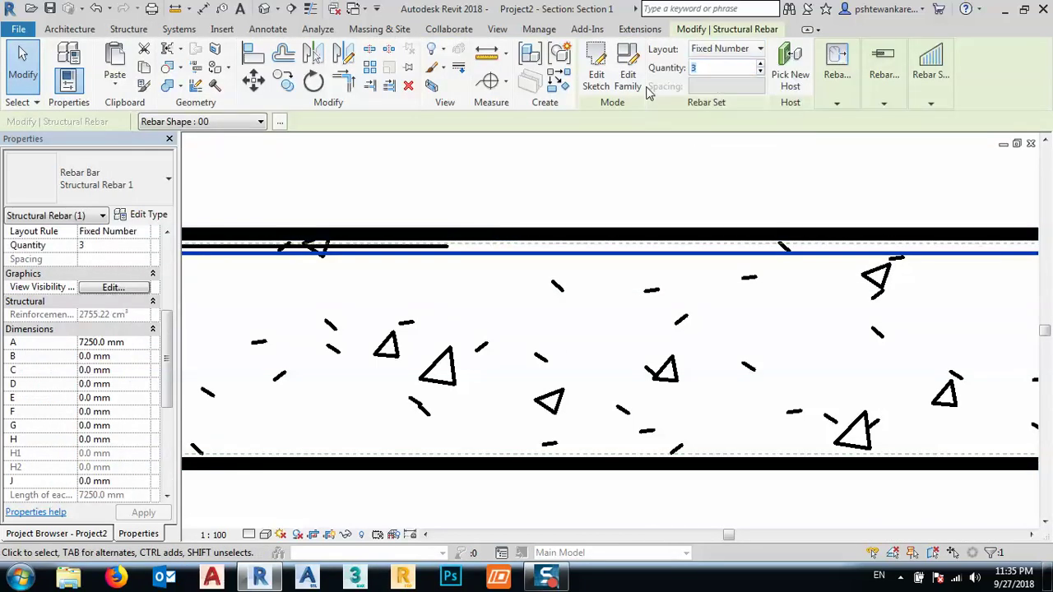
pyautogui.click(82, 181)
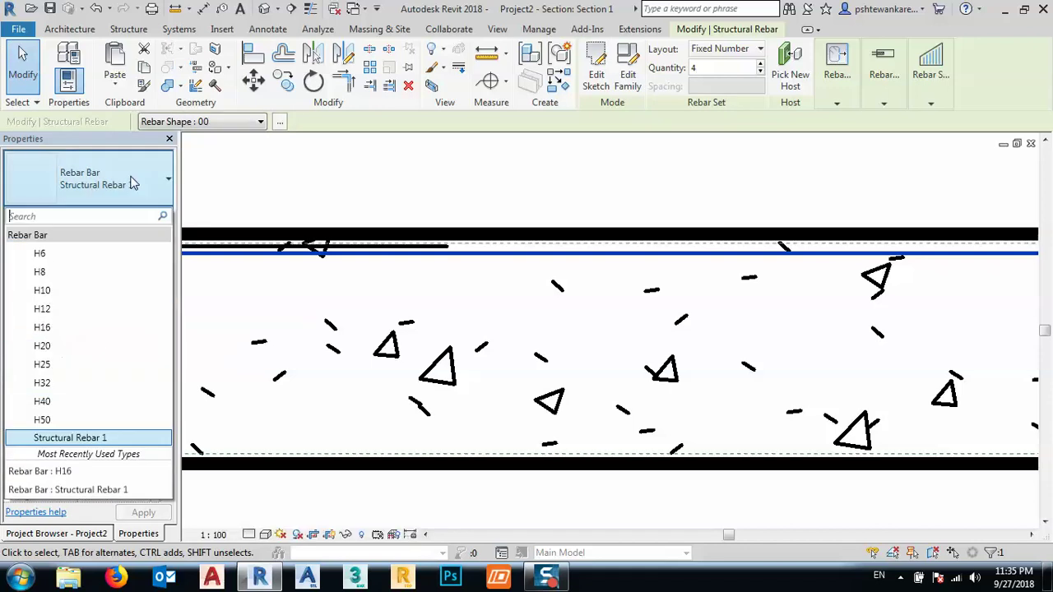
pyautogui.click(64, 328)
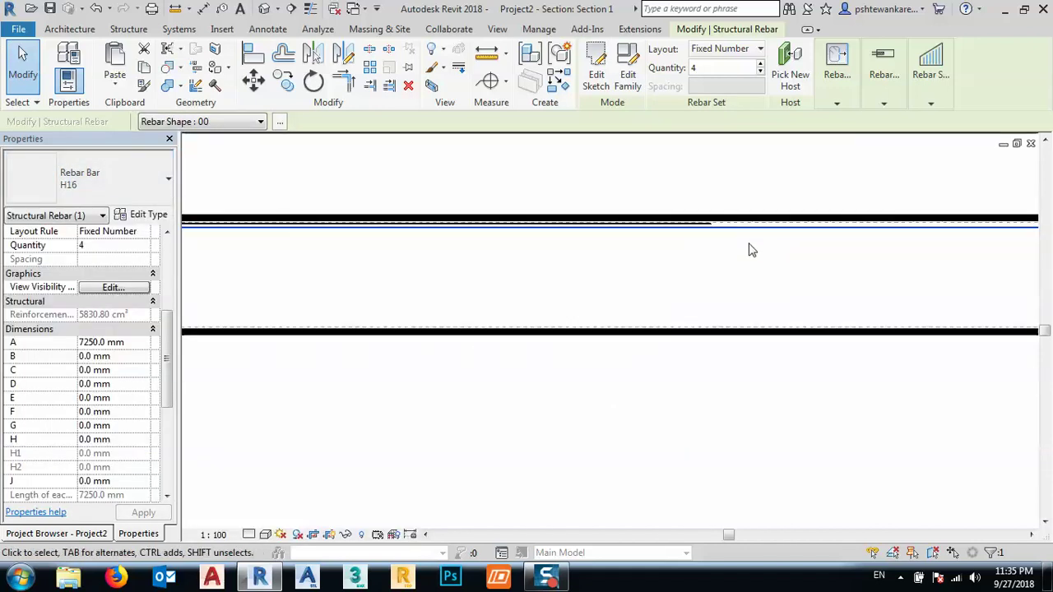
# Step: Drag the bar ends back to the columns, shortening it to about 3789 mm
pyautogui.scroll(3, 749, 246)
pyautogui.moveTo(672, 275); pyautogui.dragTo(734, 305, button='middle')
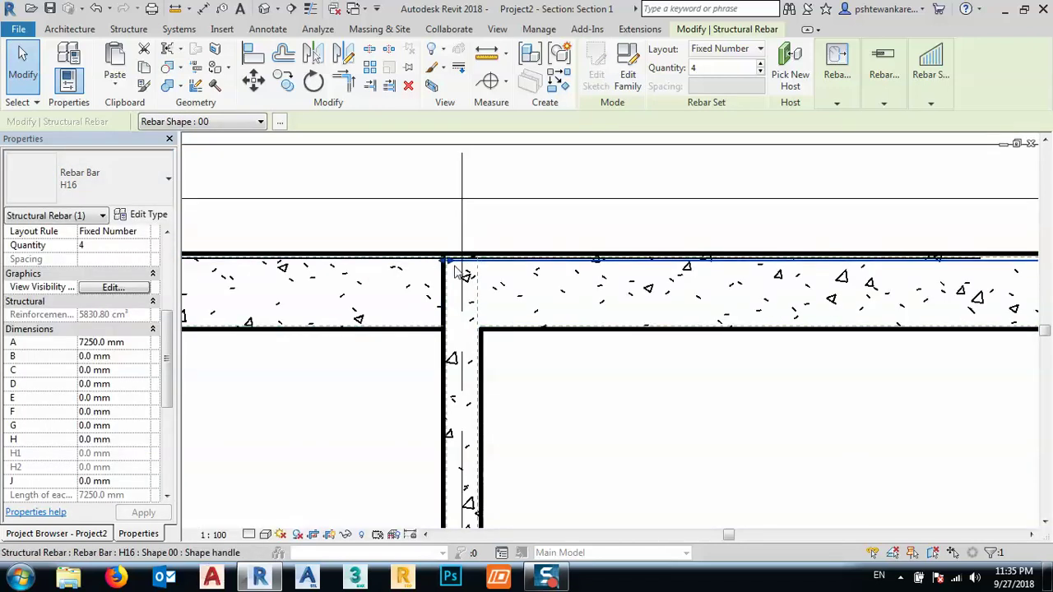
pyautogui.moveTo(451, 269); pyautogui.dragTo(594, 279)
pyautogui.moveTo(814, 303)
pyautogui.mouseDown()
pyautogui.moveTo(927, 312)
pyautogui.moveTo(752, 305)
pyautogui.mouseUp()
pyautogui.scroll(2, 752, 305)
pyautogui.scroll(2, 675, 282)
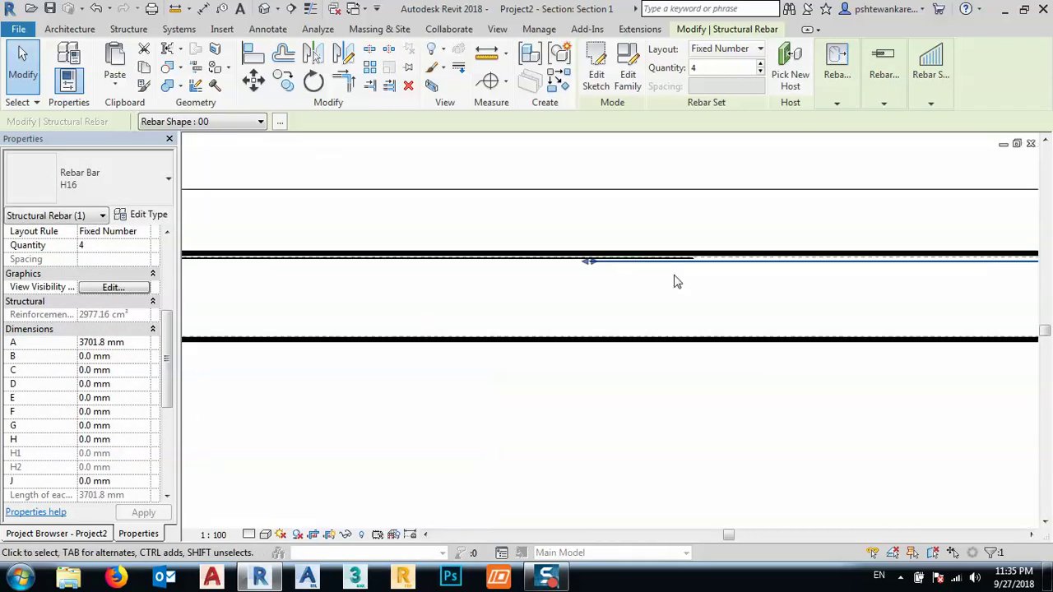
pyautogui.scroll(2, 625, 271)
pyautogui.scroll(2, 483, 276)
pyautogui.moveTo(501, 257); pyautogui.dragTo(474, 257)
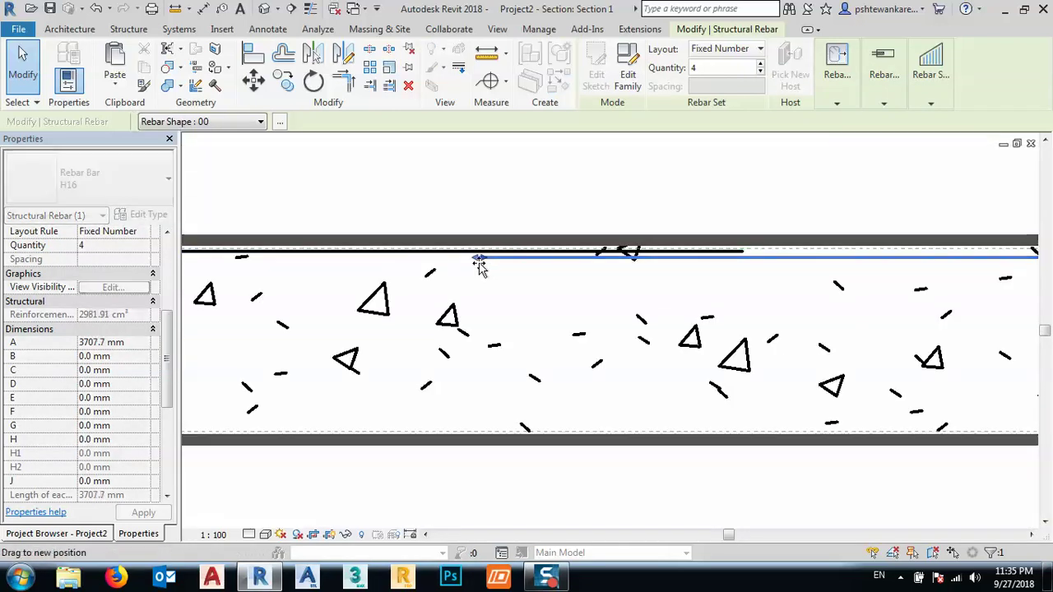
pyautogui.scroll(-2, 628, 277)
pyautogui.scroll(-2, 658, 263)
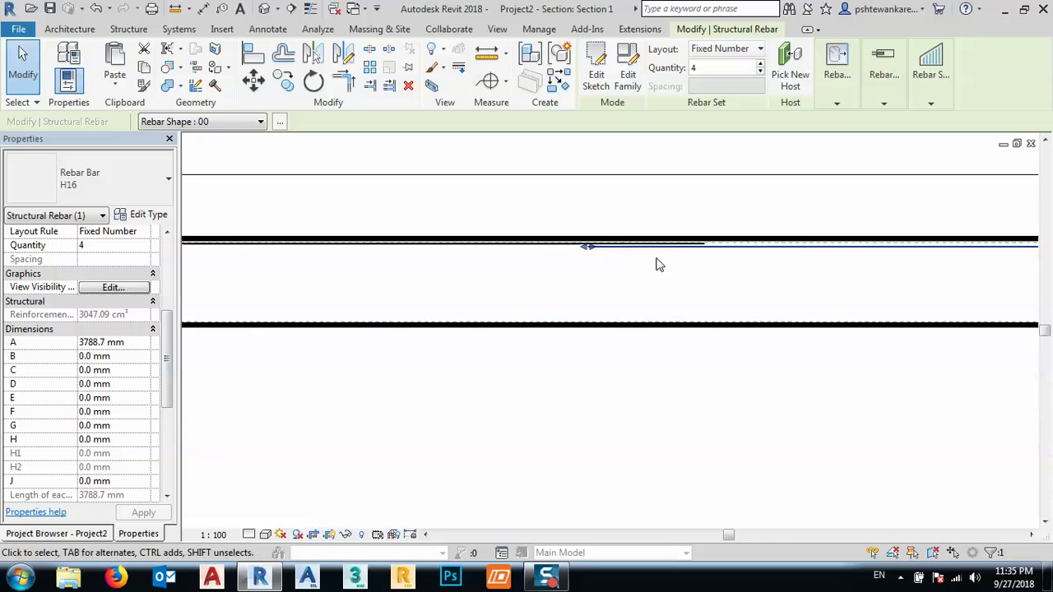
pyautogui.scroll(-3, 659, 263)
pyautogui.moveTo(597, 351)
pyautogui.mouseDown(button='middle')
pyautogui.moveTo(689, 345)
pyautogui.moveTo(593, 334)
pyautogui.mouseUp(button='middle')
pyautogui.scroll(-2, 863, 305)
pyautogui.scroll(-2, 651, 318)
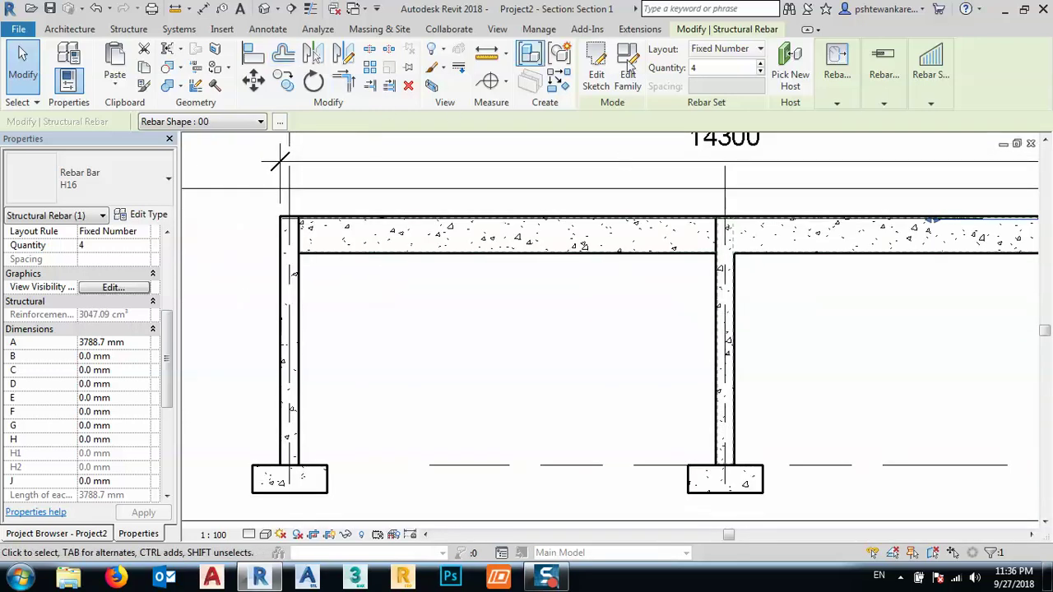
pyautogui.click(128, 28)
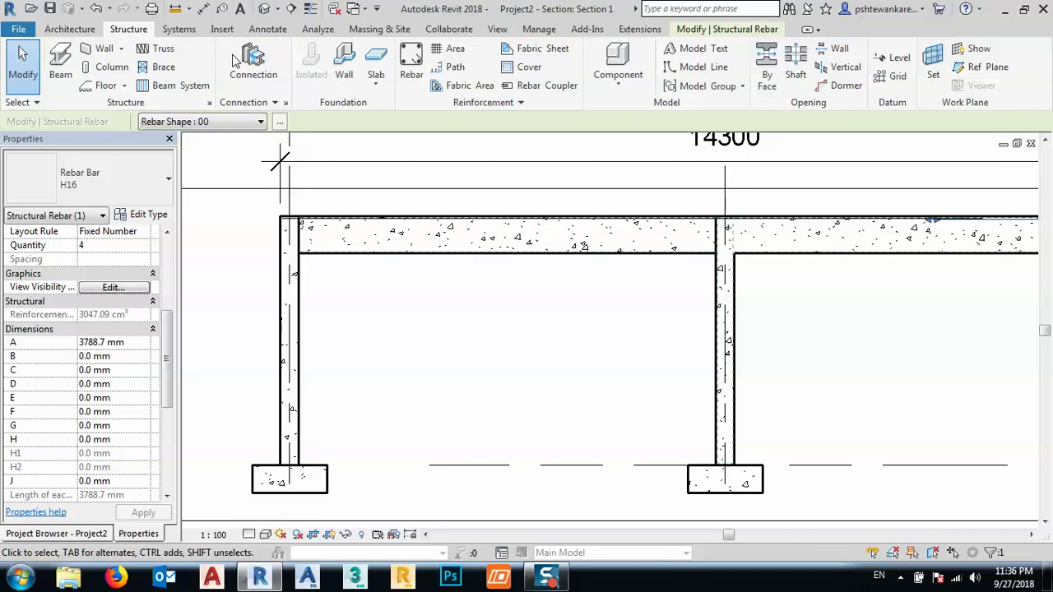
# Step: Place a straight Shape 00 top bar, 7250 mm long, along the left beam span
pyautogui.click(426, 76)
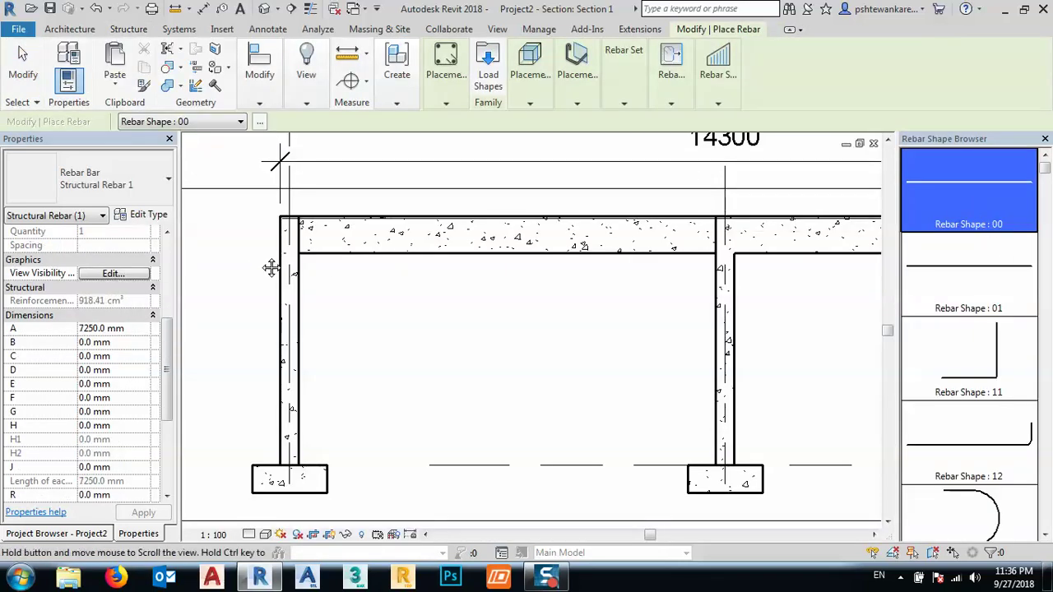
pyautogui.moveTo(663, 237); pyautogui.dragTo(470, 242, button='middle')
pyautogui.scroll(-1, 543, 258)
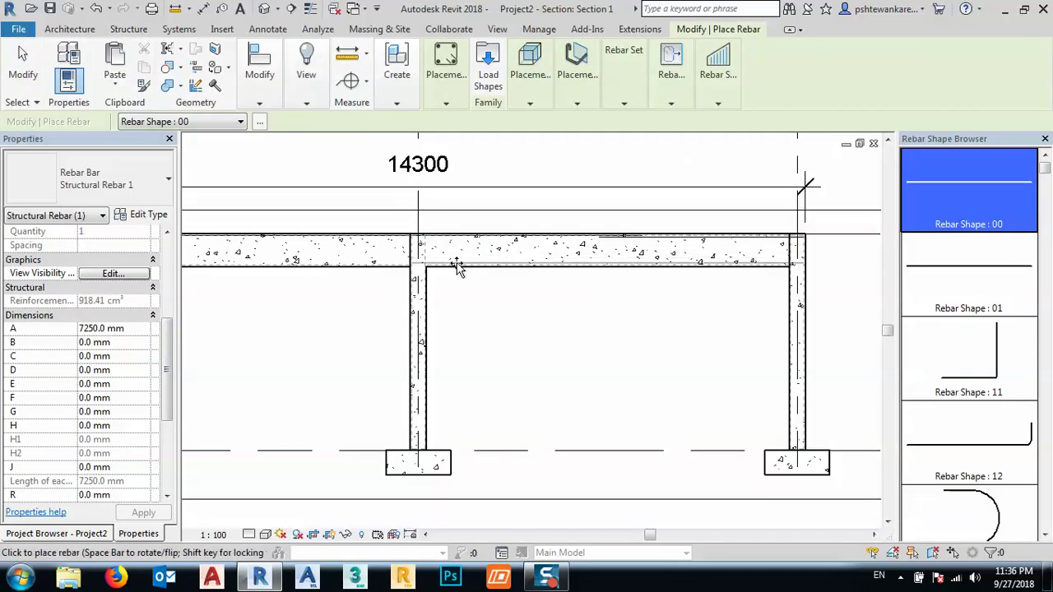
pyautogui.scroll(3, 411, 255)
pyautogui.scroll(2, 411, 254)
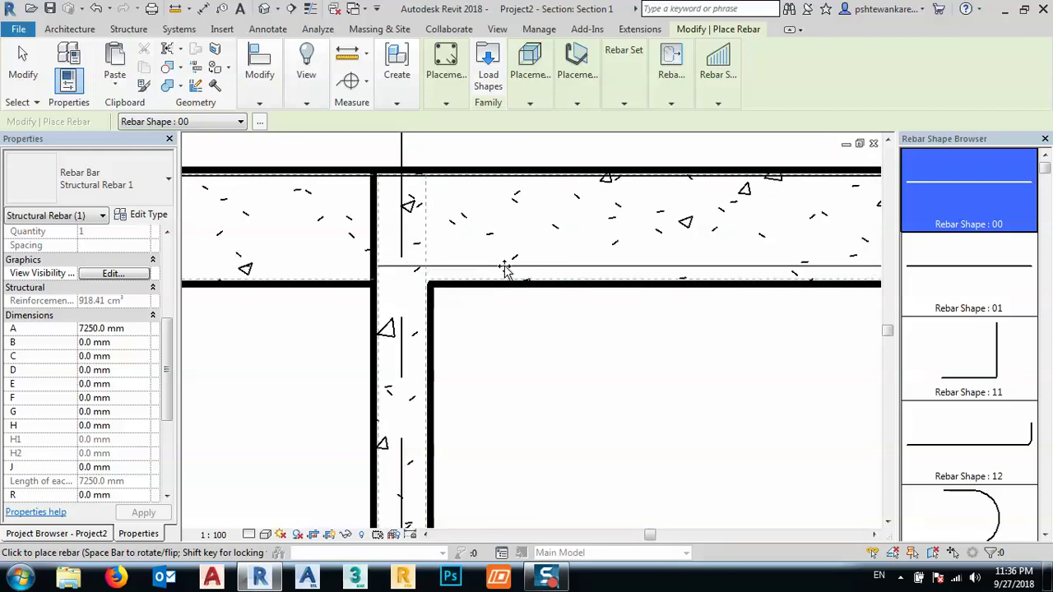
pyautogui.scroll(2, 498, 278)
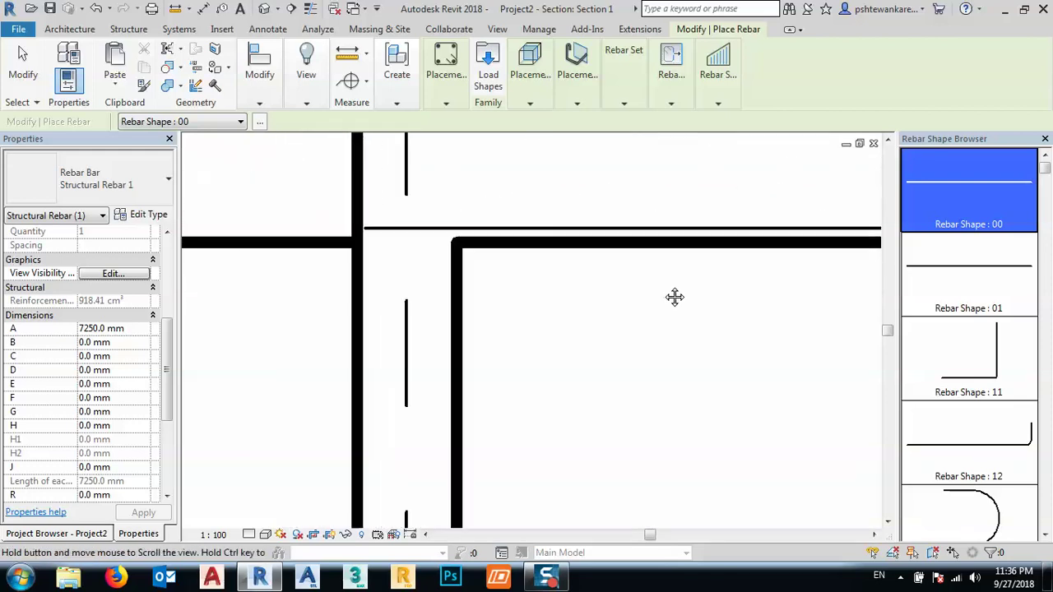
pyautogui.moveTo(453, 290); pyautogui.dragTo(610, 241, button='middle')
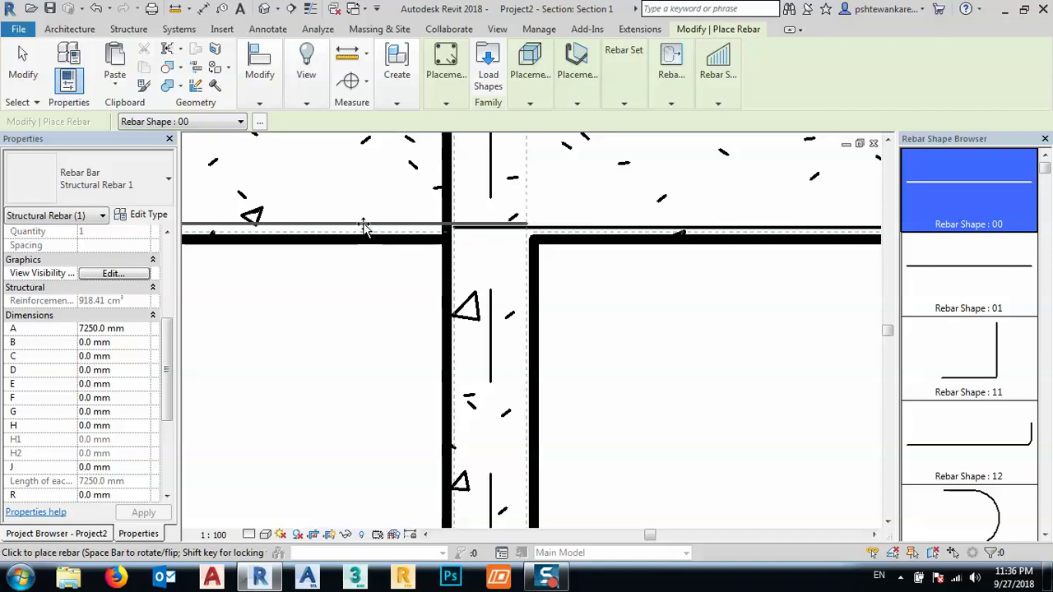
pyautogui.click(365, 227)
pyautogui.moveTo(421, 271); pyautogui.dragTo(540, 234, button='middle')
pyautogui.press('Escape')
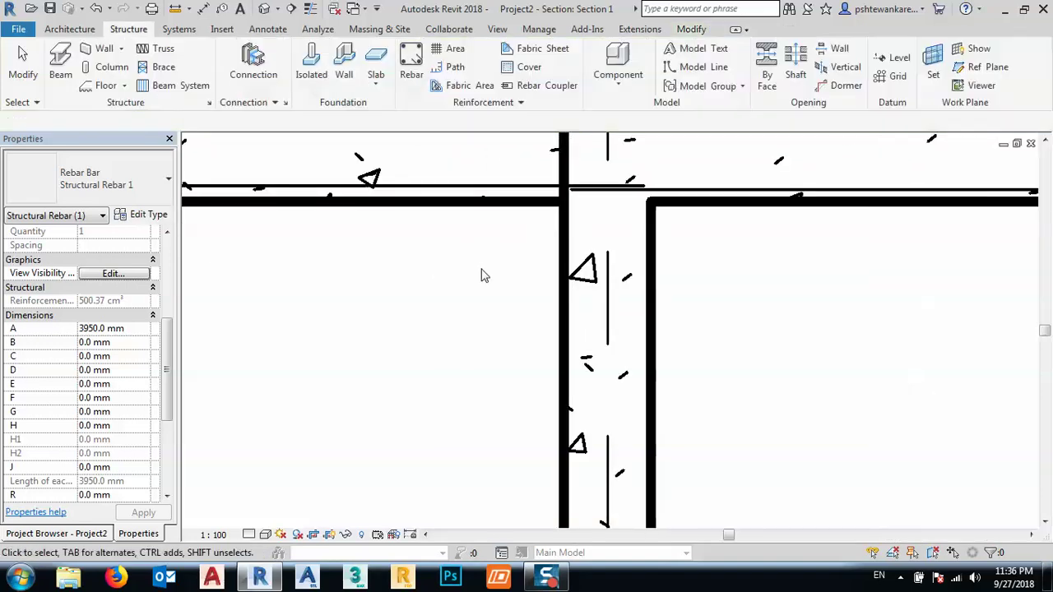
pyautogui.press('Escape')
pyautogui.scroll(-2, 527, 247)
pyautogui.scroll(2, 503, 272)
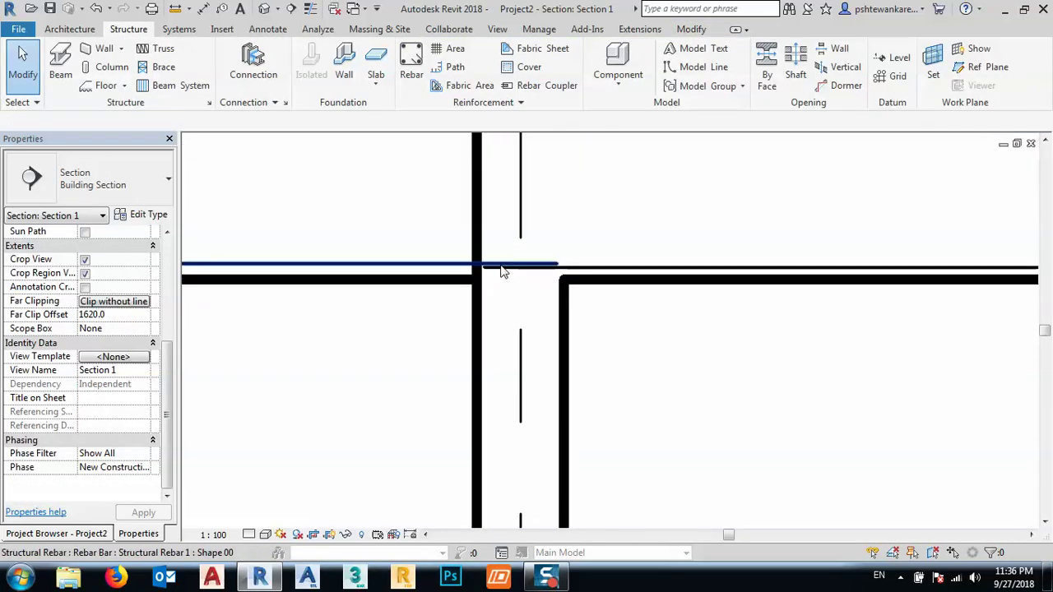
pyautogui.scroll(2, 497, 272)
# Step: Make the left and right top bars Fixed Number sets of 3 bars
pyautogui.click(496, 268)
pyautogui.click(715, 53)
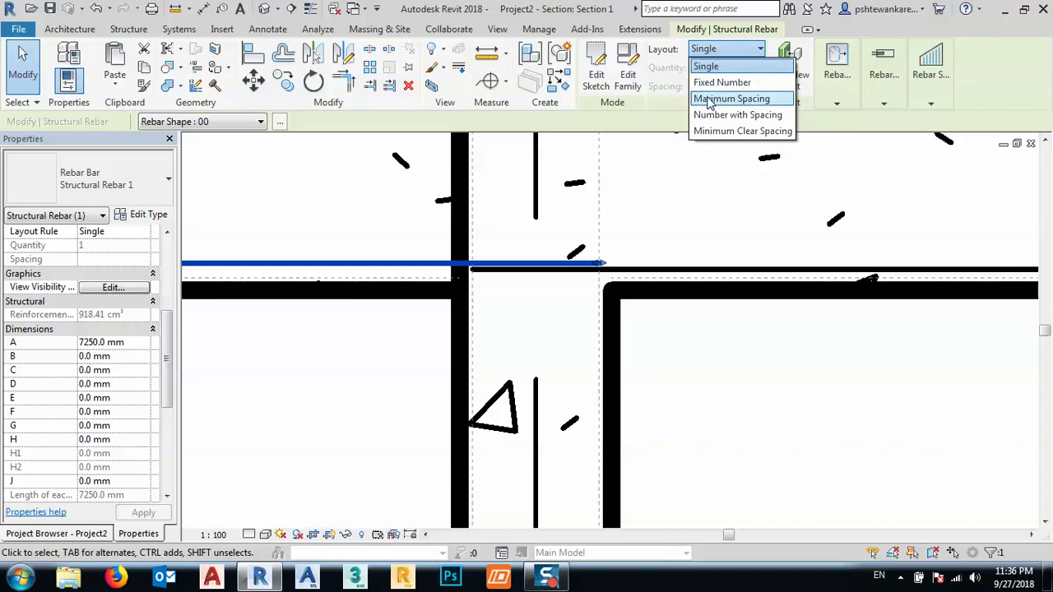
pyautogui.click(722, 83)
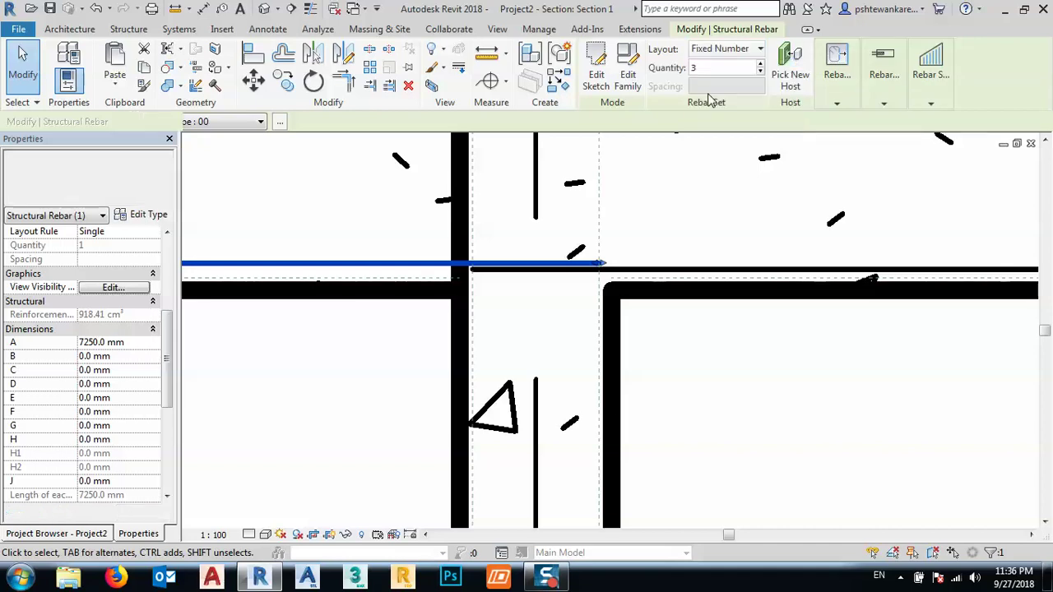
pyautogui.click(644, 269)
pyautogui.click(727, 53)
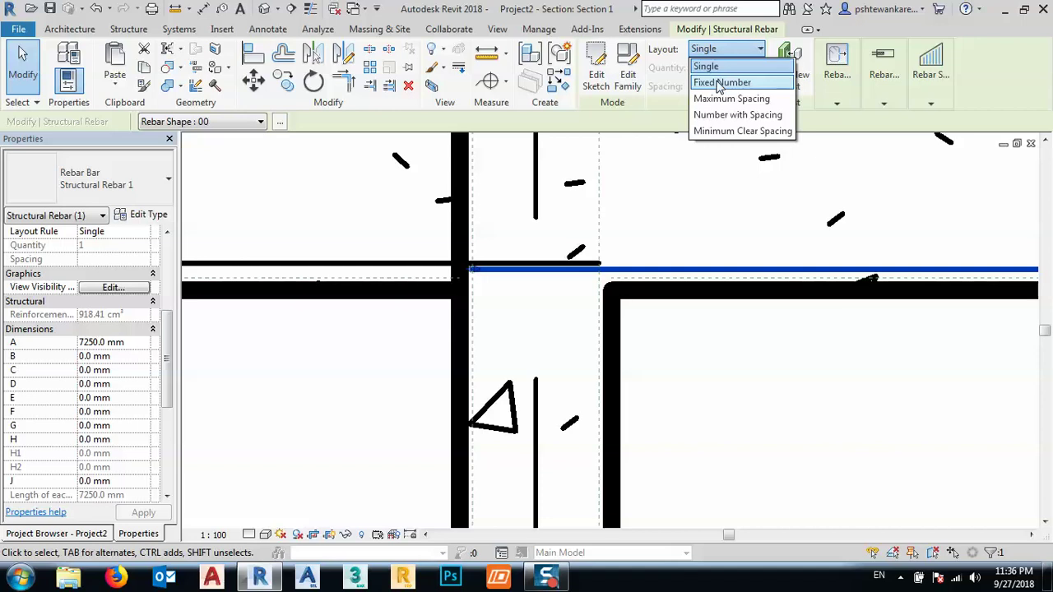
pyautogui.click(714, 82)
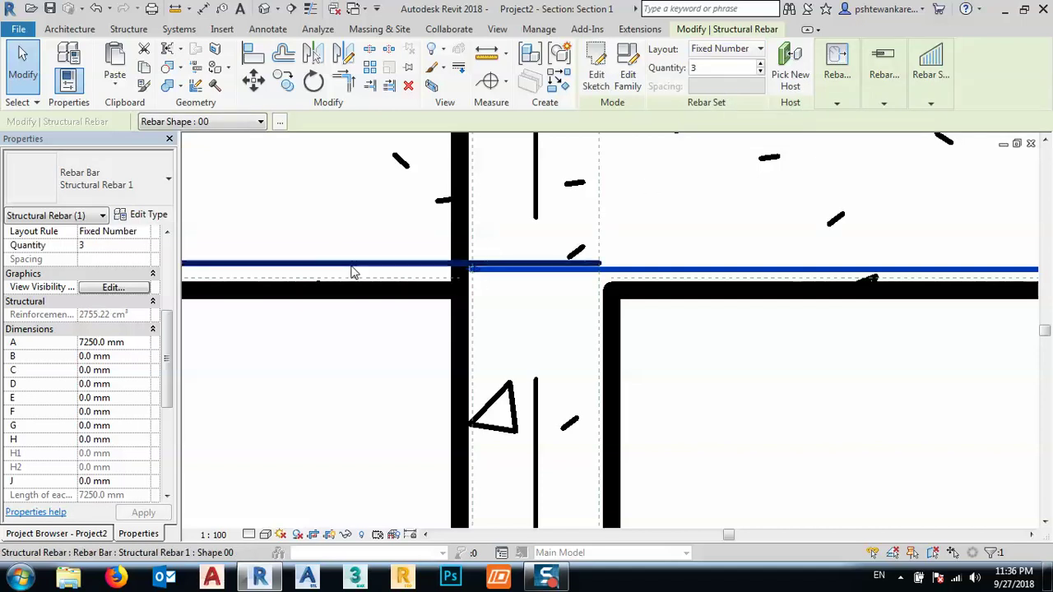
# Step: Change both top rebar sets to the H16 bar type
pyautogui.click(352, 271)
pyautogui.click(165, 179)
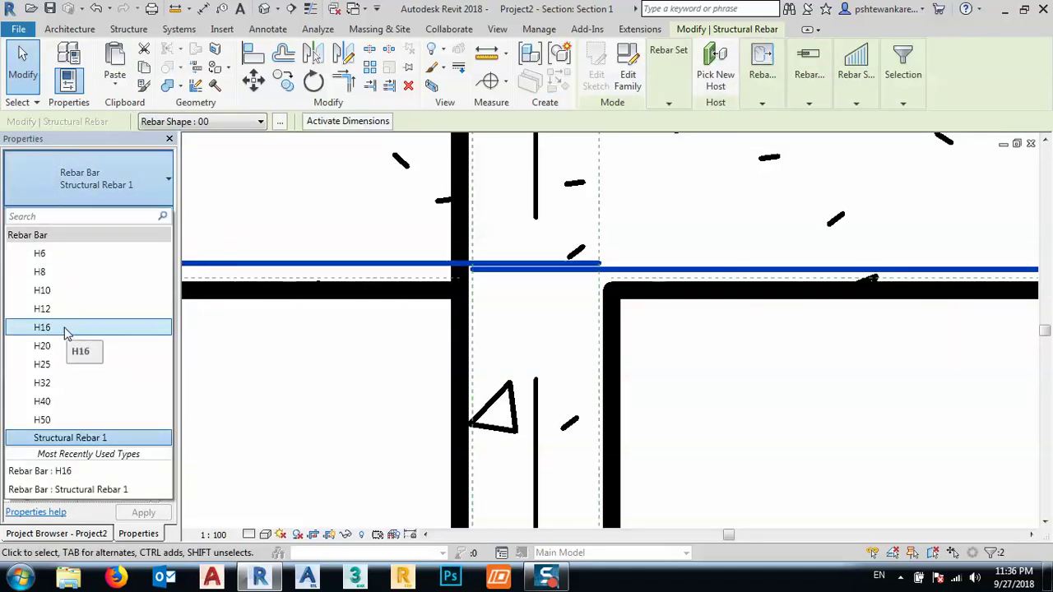
pyautogui.click(68, 327)
pyautogui.moveTo(474, 324); pyautogui.dragTo(803, 270, button='middle')
pyautogui.click(658, 306)
pyautogui.scroll(-2, 666, 300)
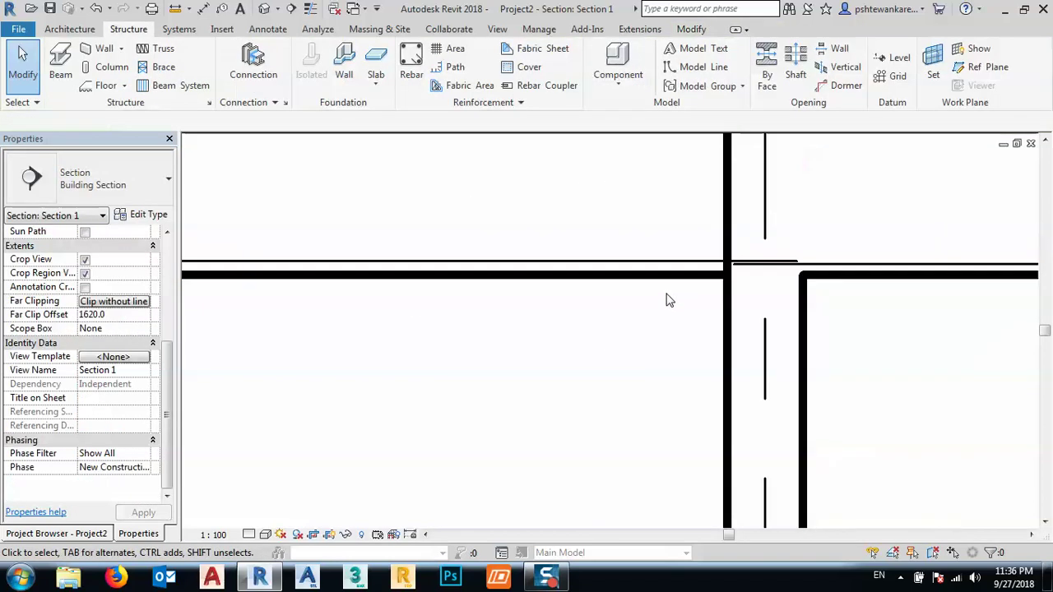
pyautogui.scroll(-3, 666, 300)
pyautogui.scroll(-2, 616, 305)
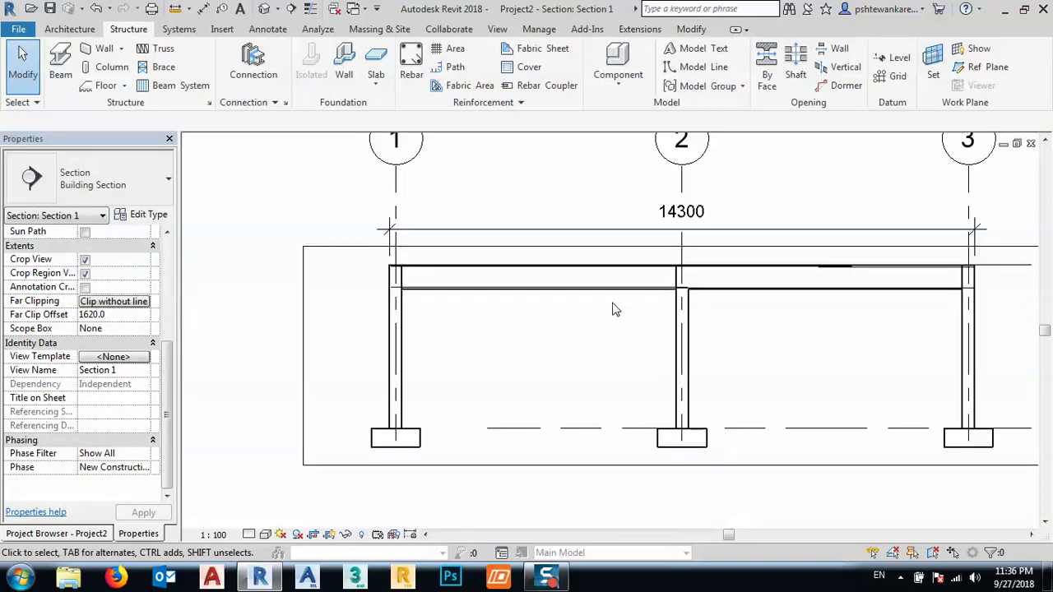
# Step: Open the Default 3D View and orient it to an isometric corner view of the front beams
pyautogui.click(263, 10)
pyautogui.keyDown('shift'); pyautogui.moveTo(526, 294); pyautogui.dragTo(618, 313, button='middle'); pyautogui.keyUp('shift')
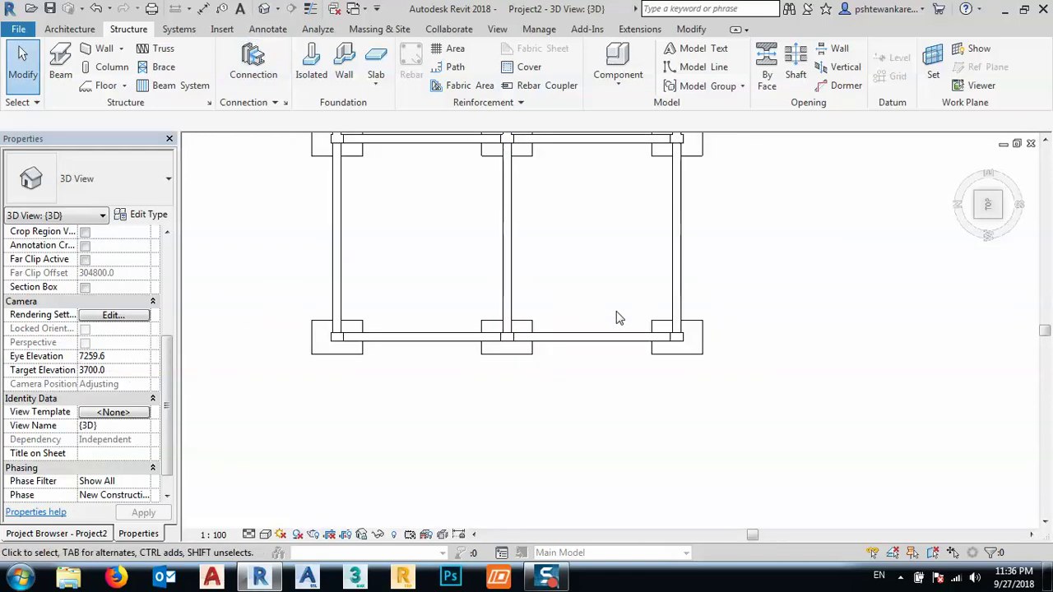
pyautogui.click(1002, 219)
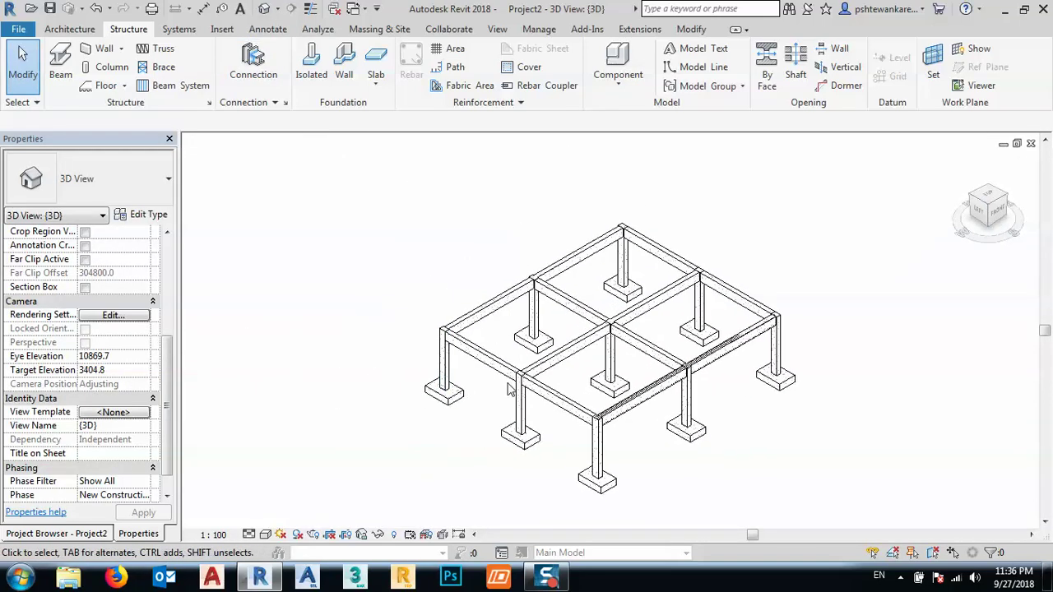
pyautogui.scroll(1, 508, 390)
pyautogui.scroll(2, 527, 388)
pyautogui.scroll(2, 576, 387)
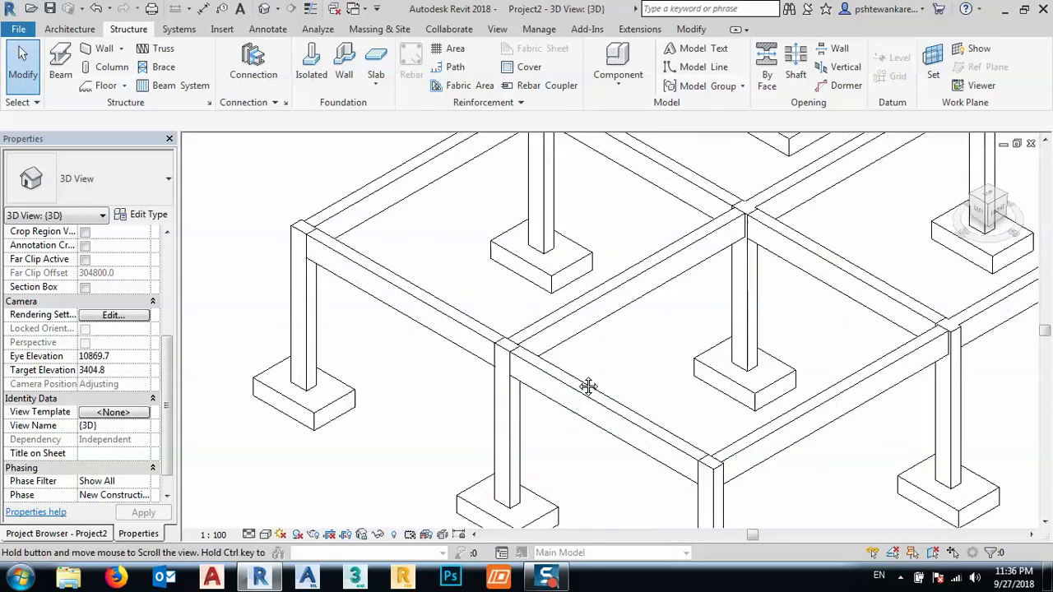
pyautogui.moveTo(587, 387); pyautogui.dragTo(667, 333, button='middle')
# Step: Override the two front beams to 70% surface transparency in this view
pyautogui.click(626, 352)
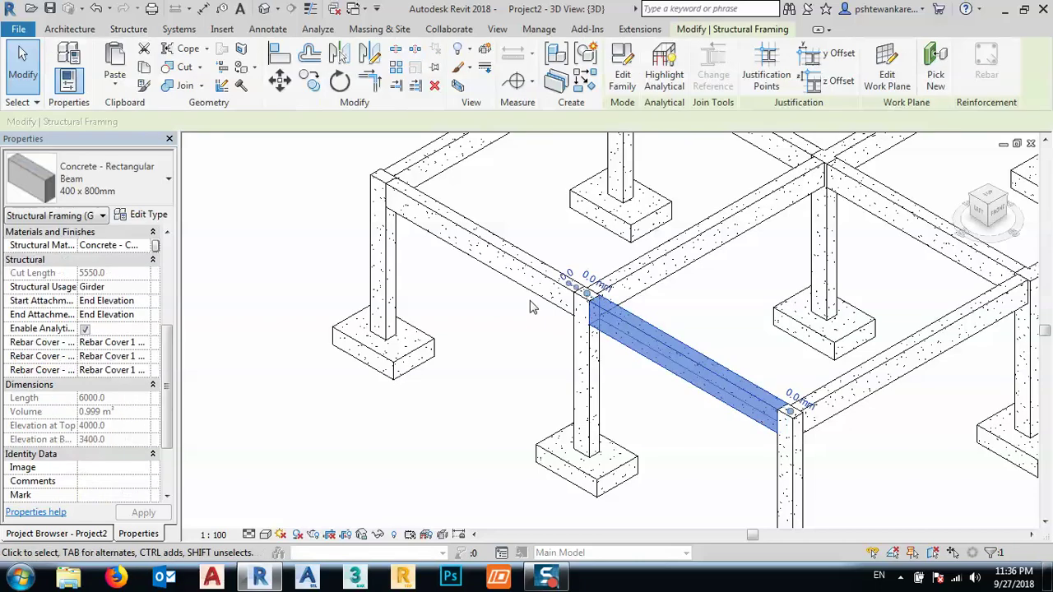
pyautogui.keyDown('ctrl'); pyautogui.click(521, 310); pyautogui.keyUp('ctrl')
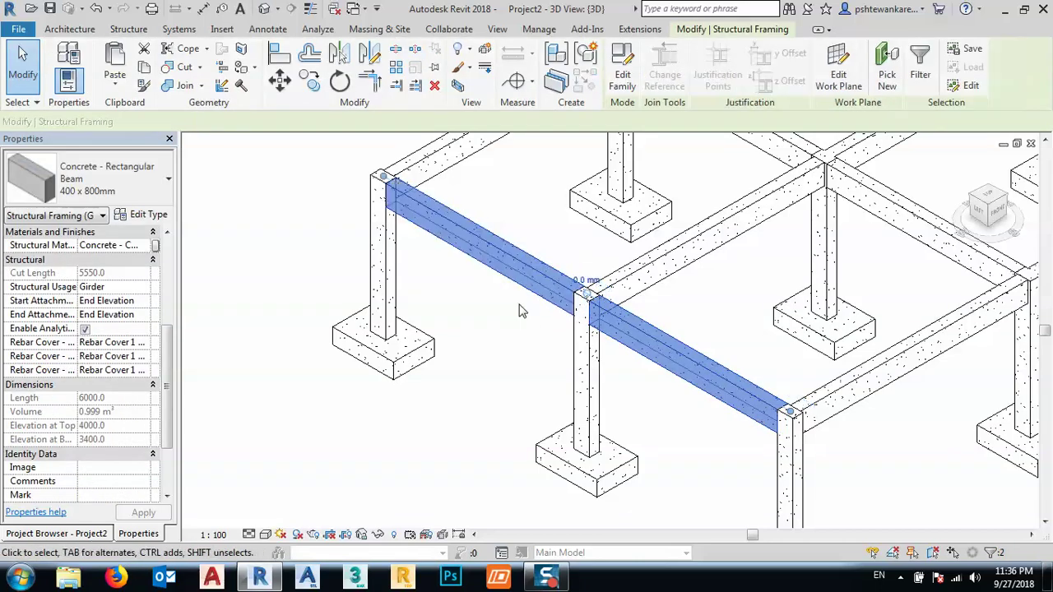
pyautogui.rightClick(520, 310)
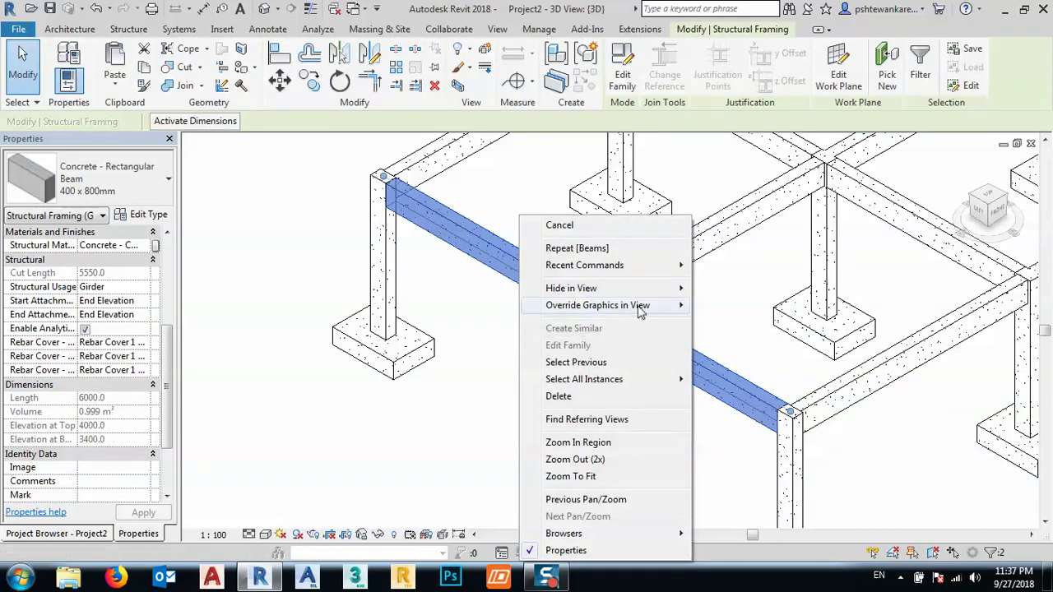
pyautogui.moveTo(597, 305)
pyautogui.click(726, 306)
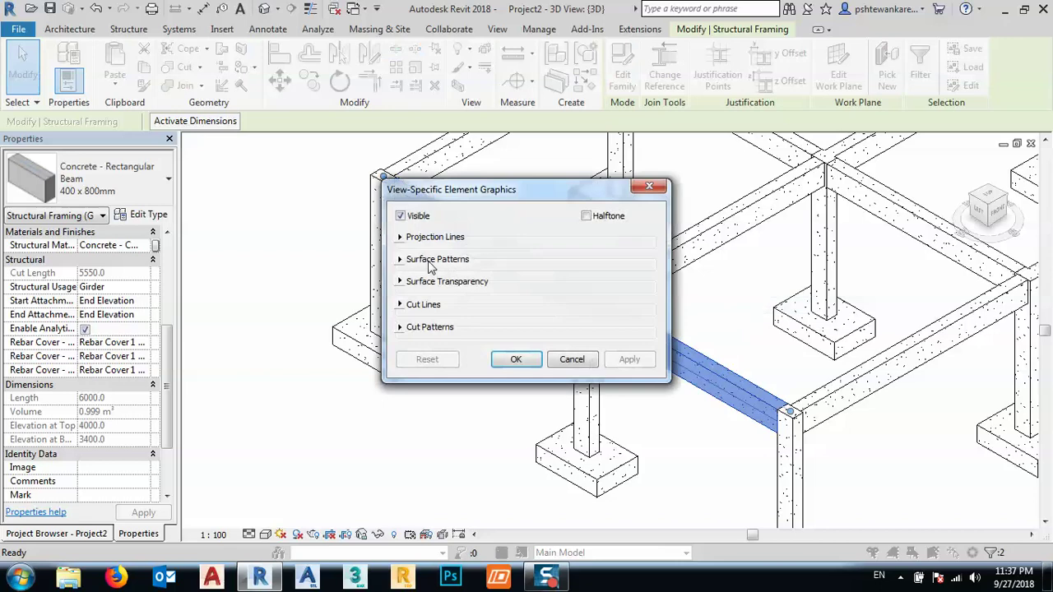
pyautogui.click(401, 281)
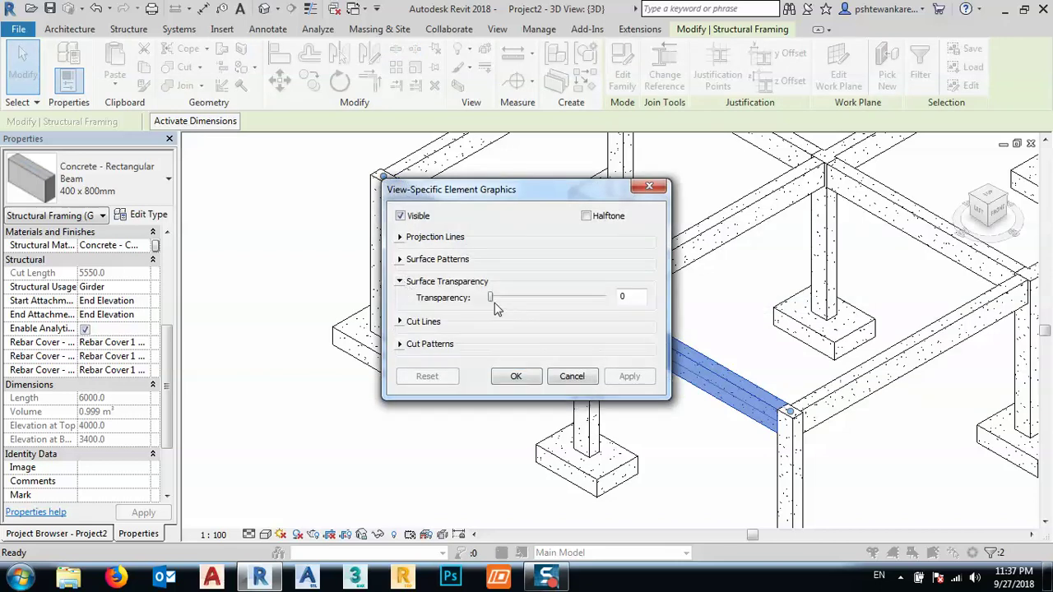
pyautogui.moveTo(492, 299); pyautogui.dragTo(543, 298)
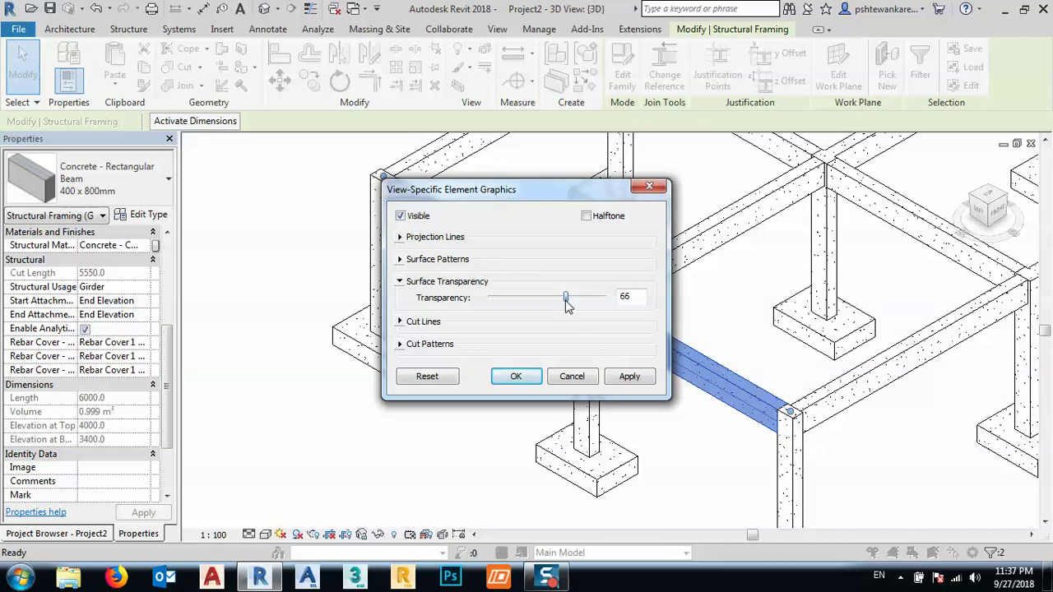
pyautogui.moveTo(564, 299); pyautogui.dragTo(570, 298)
pyautogui.click(629, 379)
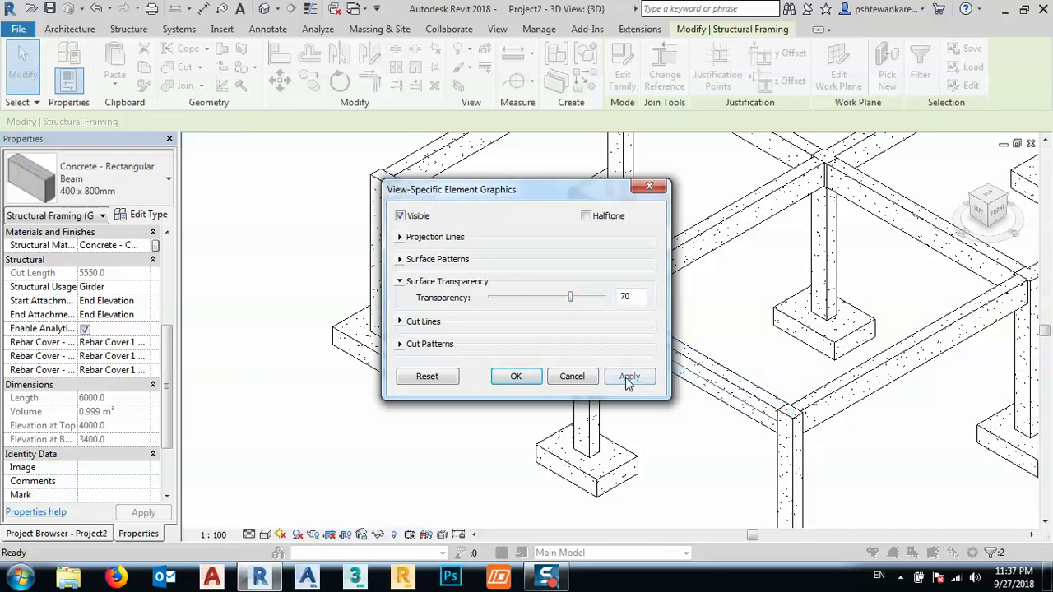
pyautogui.click(516, 376)
pyautogui.scroll(2, 633, 374)
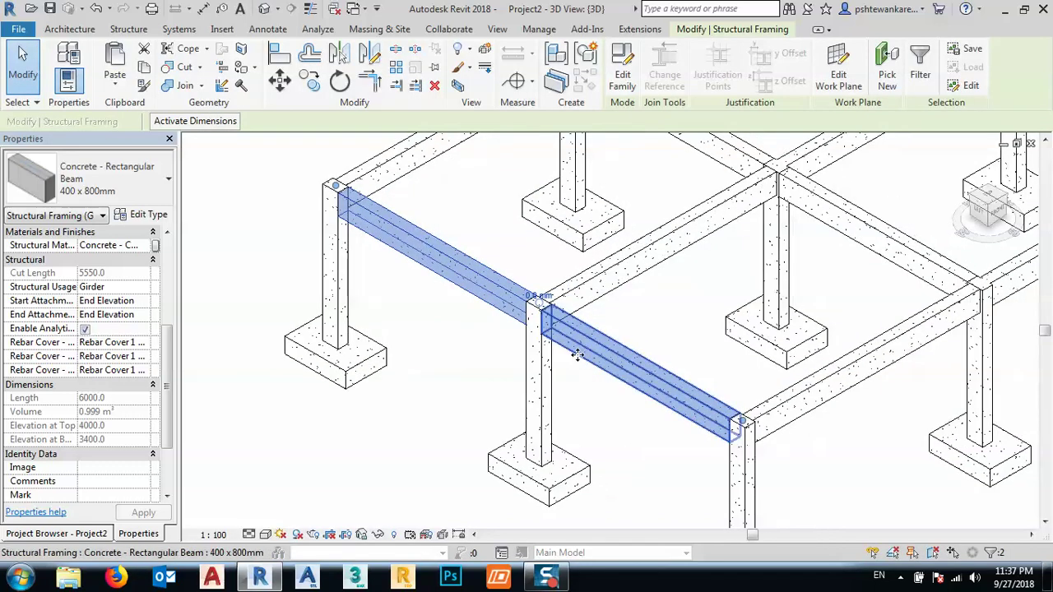
pyautogui.scroll(3, 601, 411)
pyautogui.press('Escape')
pyautogui.scroll(-3, 612, 407)
pyautogui.scroll(2, 526, 401)
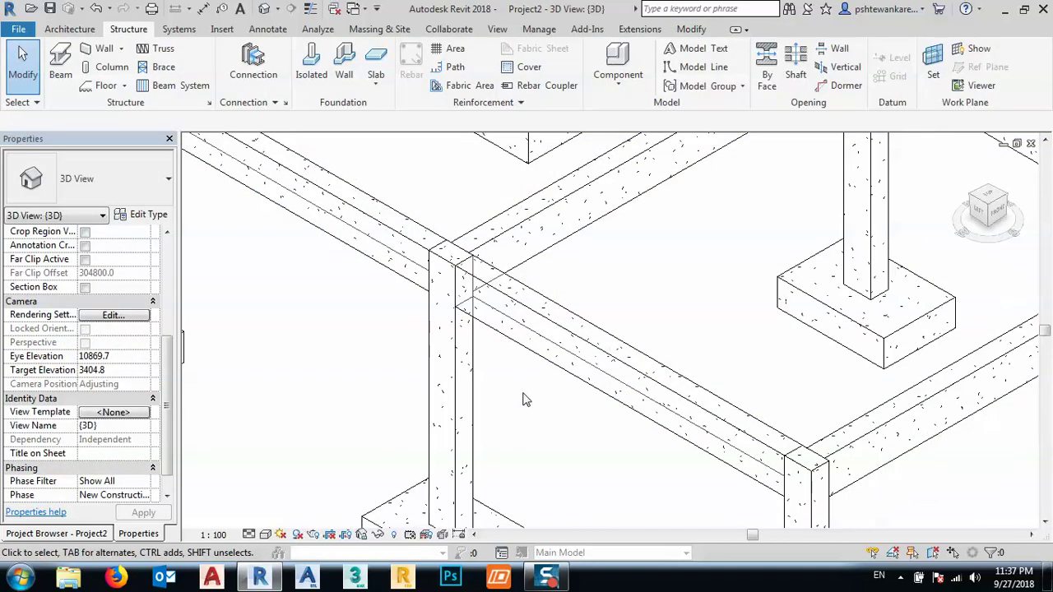
pyautogui.scroll(-3, 527, 401)
pyautogui.scroll(-2, 530, 401)
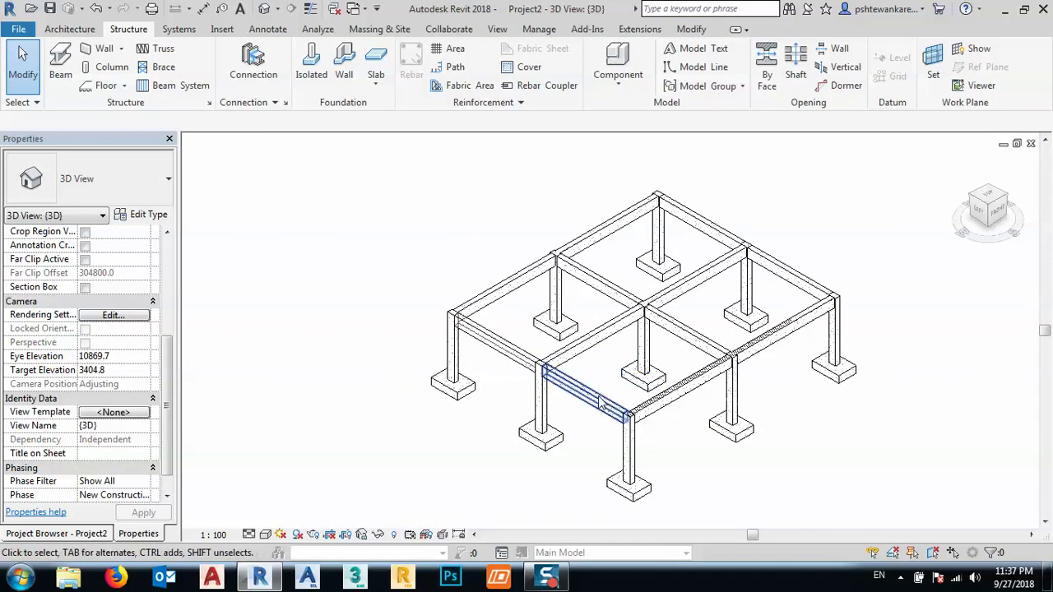
pyautogui.scroll(3, 530, 401)
pyautogui.scroll(1, 399, 293)
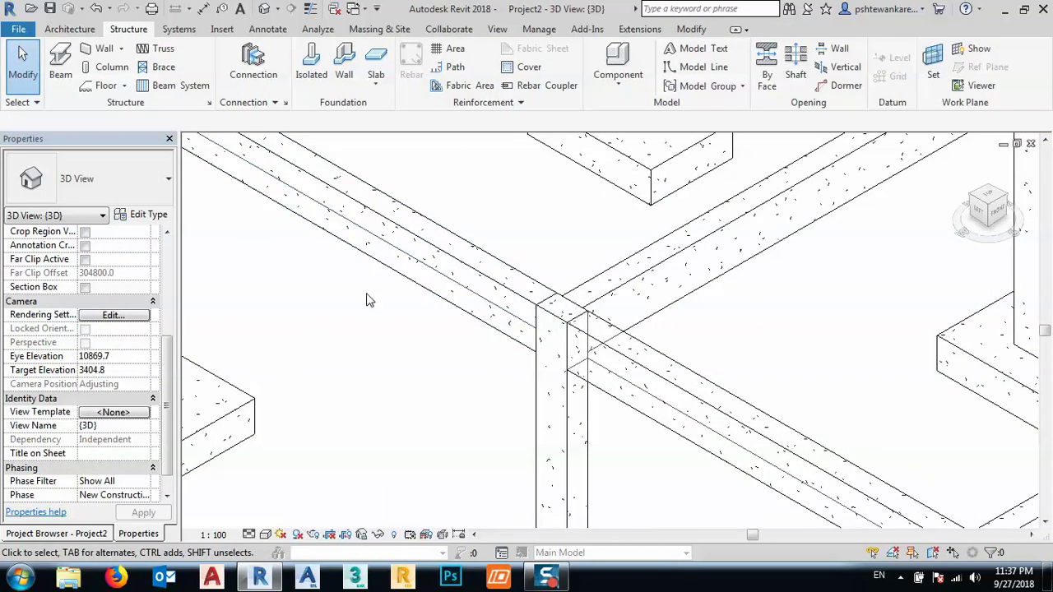
pyautogui.moveTo(364, 299); pyautogui.dragTo(696, 442, button='middle')
pyautogui.scroll(3, 527, 313)
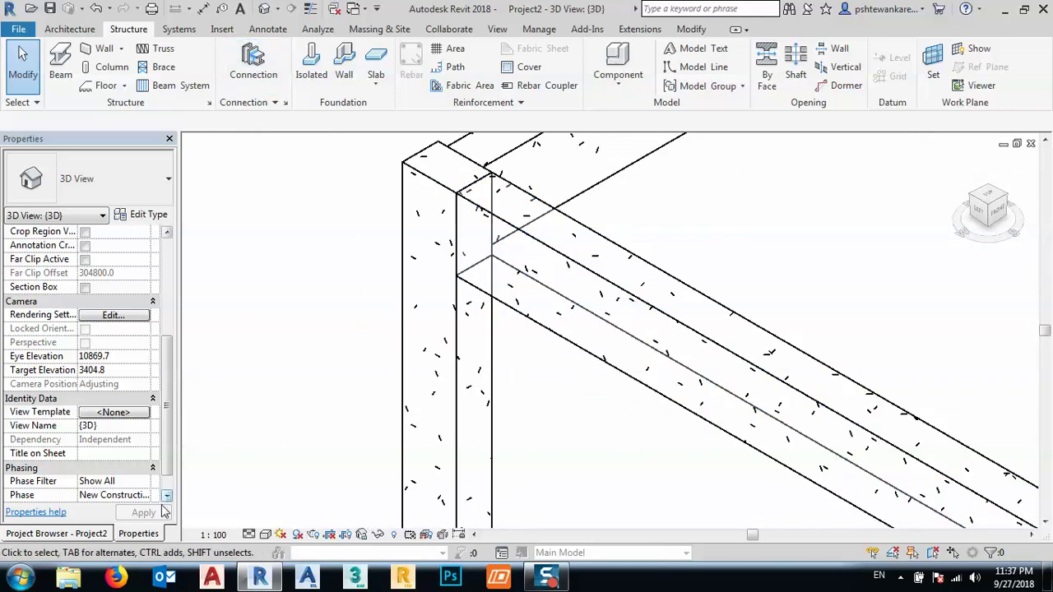
# Step: Open the Section 1 view and zoom in on the beam
pyautogui.click(89, 534)
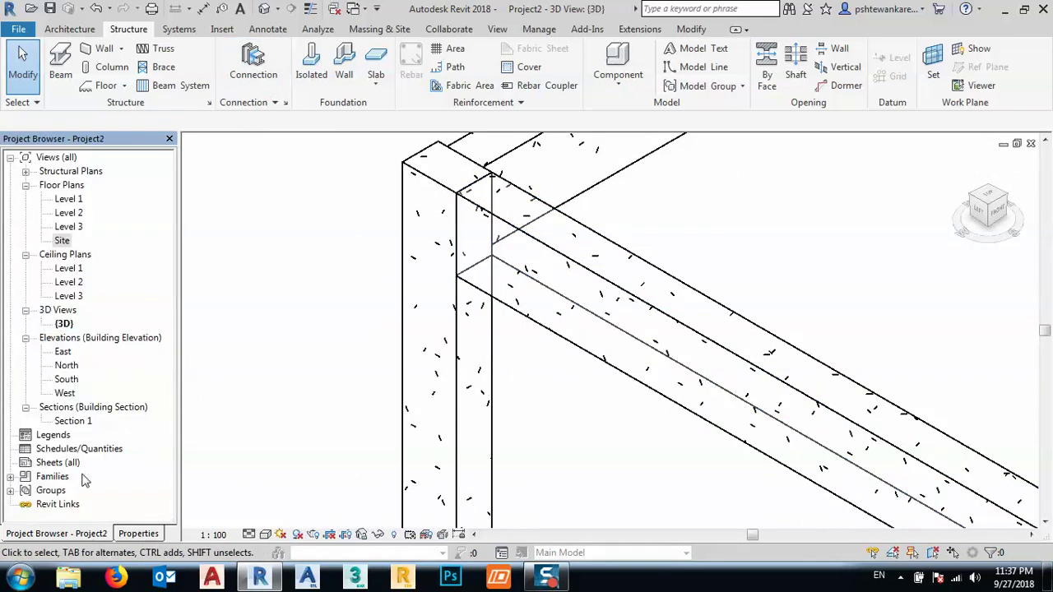
pyautogui.doubleClick(78, 426)
pyautogui.moveTo(531, 300); pyautogui.dragTo(539, 337, button='middle')
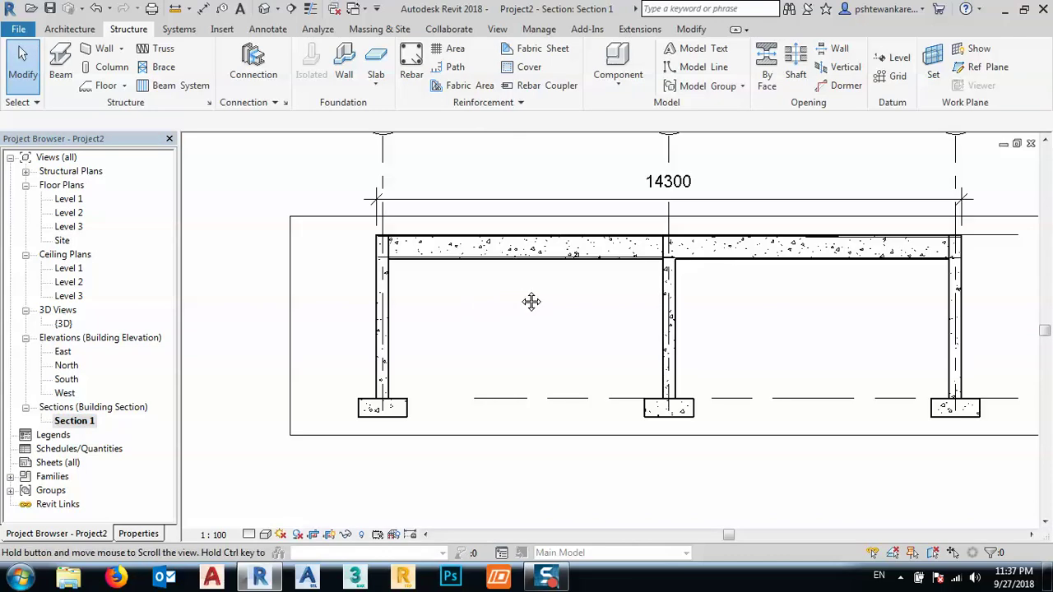
pyautogui.scroll(3, 426, 297)
pyautogui.scroll(3, 387, 294)
pyautogui.scroll(1, 437, 236)
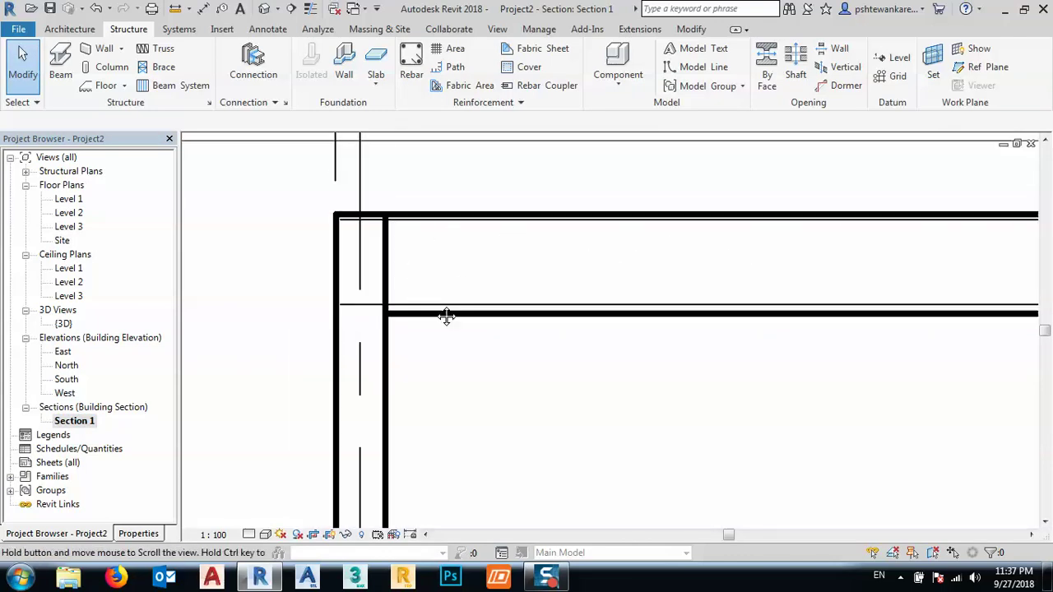
pyautogui.scroll(1, 447, 313)
# Step: Start rebar placement with closed stirrup Rebar Shape 63
pyautogui.click(411, 64)
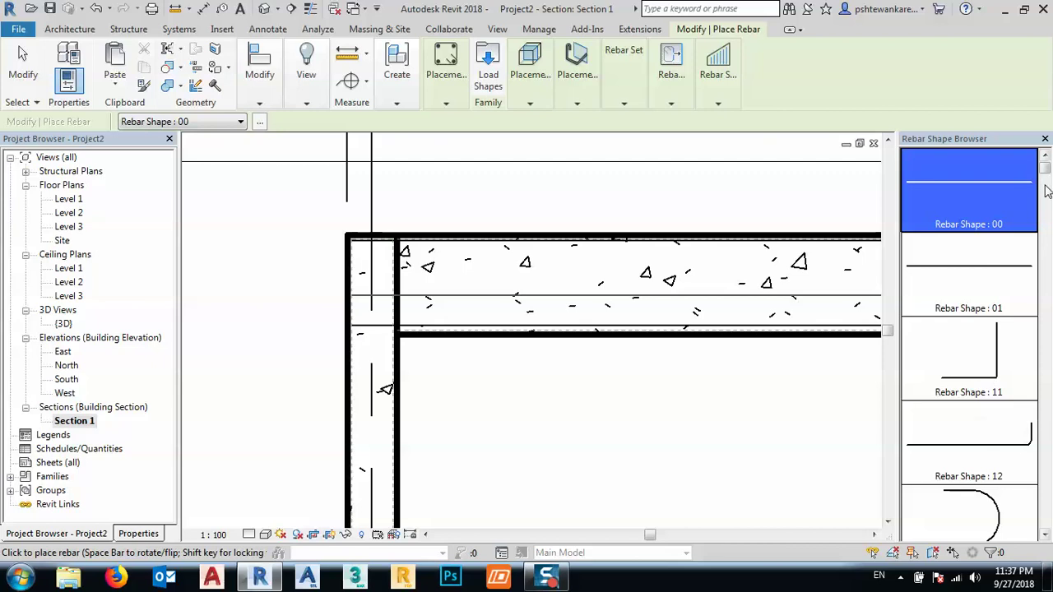
pyautogui.moveTo(1048, 175); pyautogui.dragTo(1018, 451)
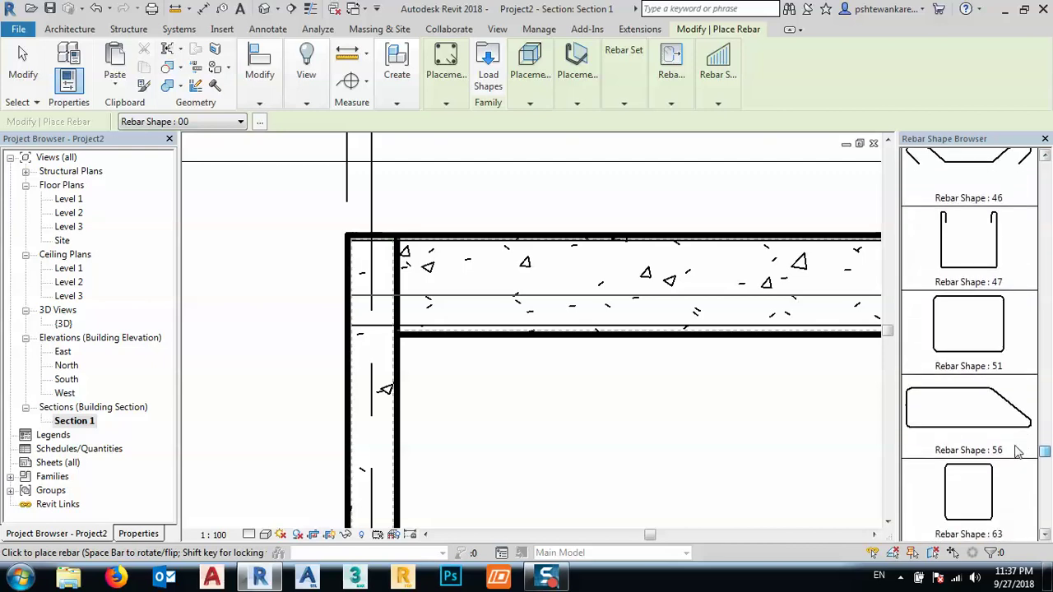
pyautogui.click(979, 492)
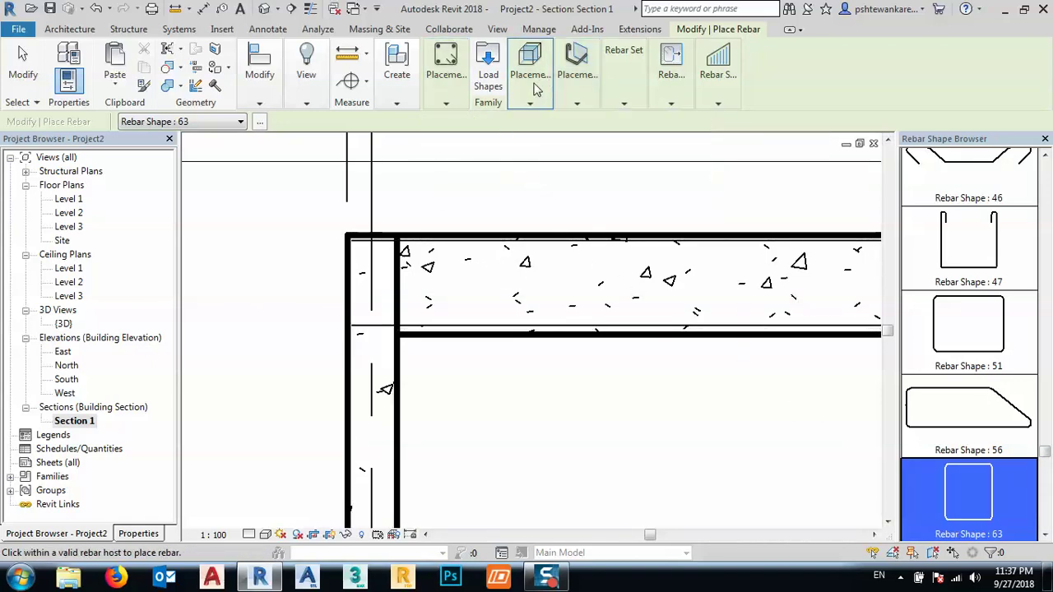
# Step: Place a shape 63 stirrup, perpendicular to cover, at the left end of the beam
pyautogui.click(675, 138)
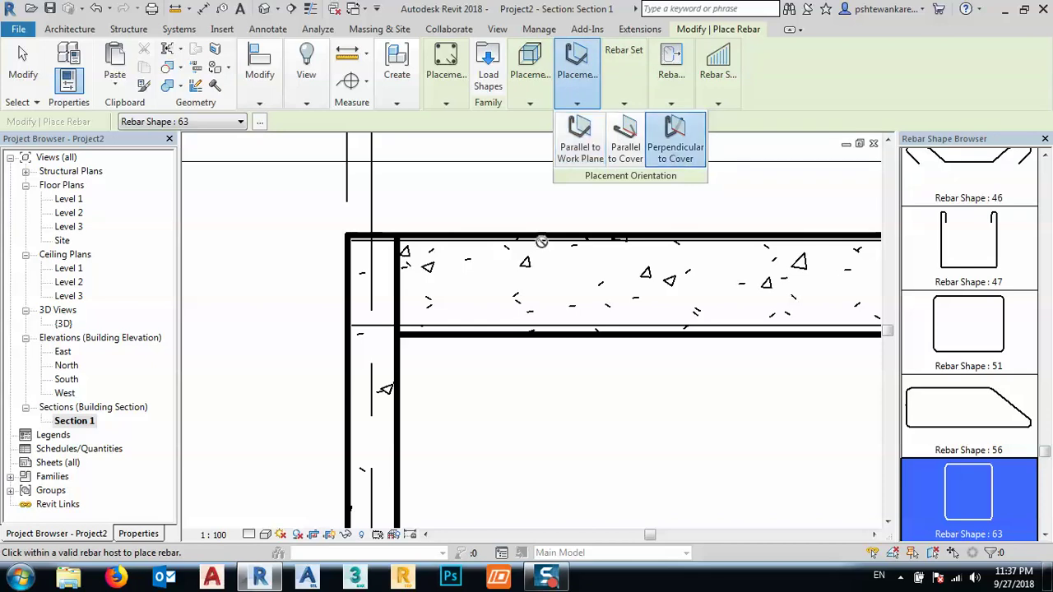
pyautogui.scroll(1, 421, 317)
pyautogui.scroll(1, 407, 313)
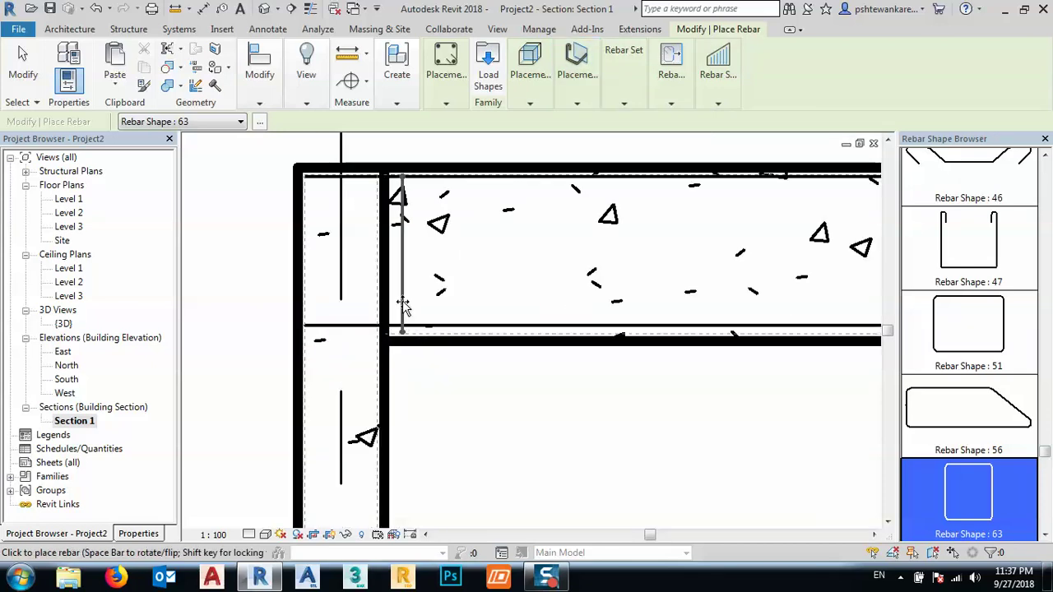
pyautogui.click(412, 301)
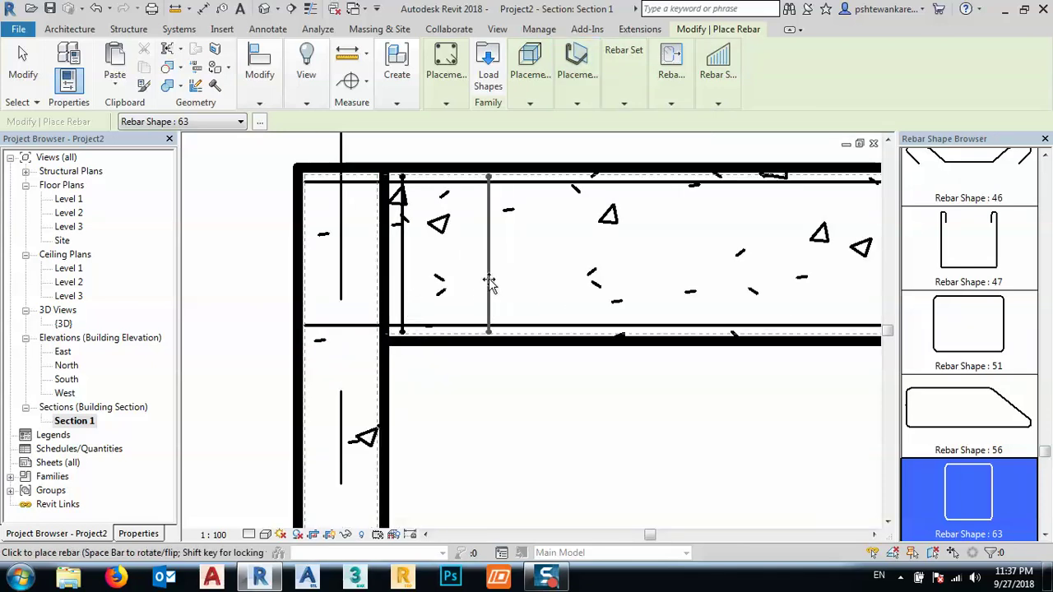
pyautogui.press('Escape')
# Step: Lay the stirrup out as a Maximum Spacing set at 150 mm, giving 46 bars
pyautogui.click(407, 284)
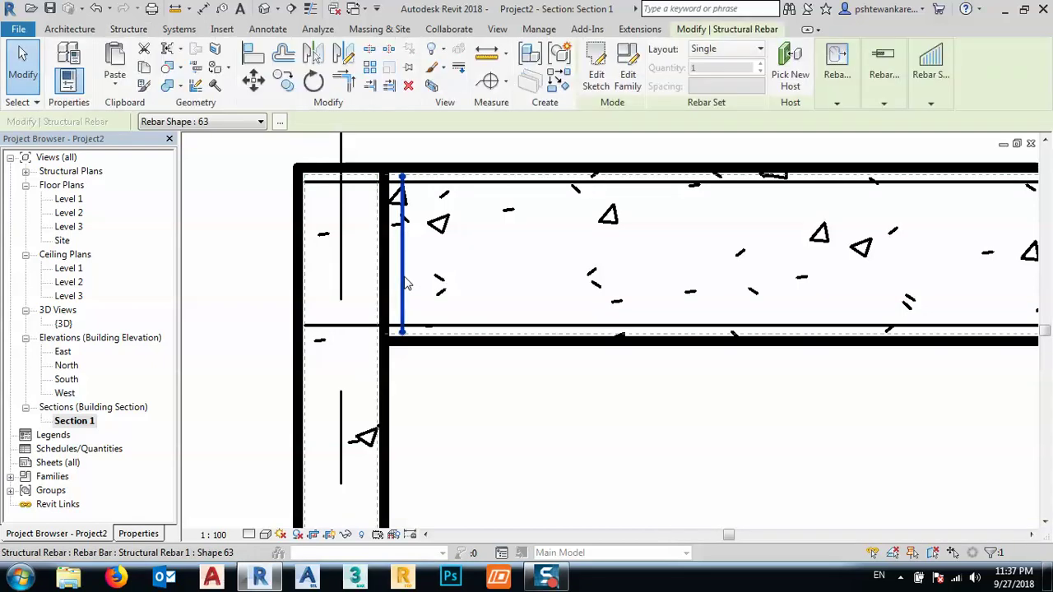
pyautogui.click(728, 51)
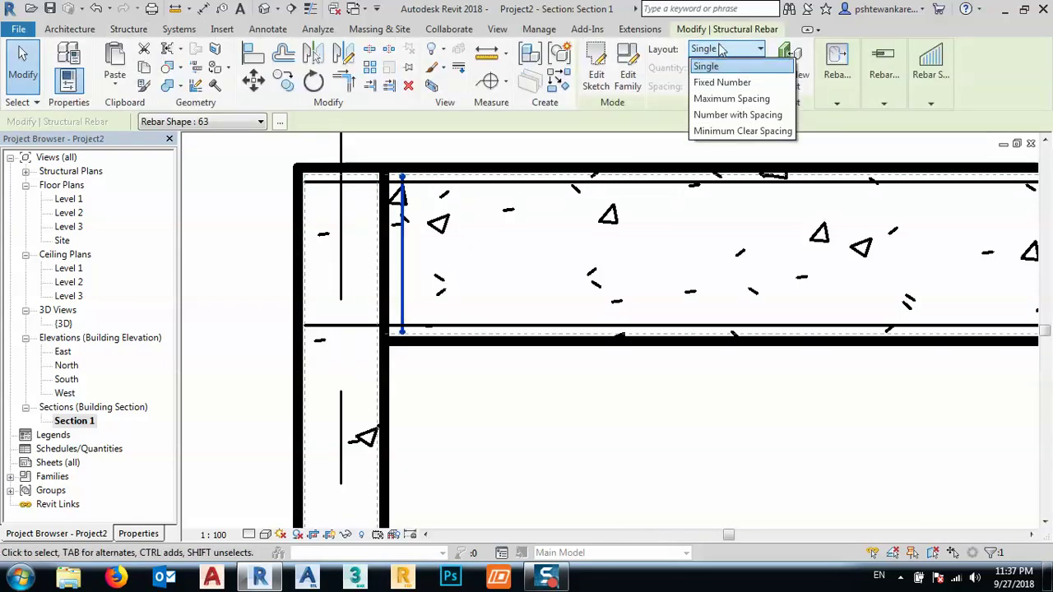
pyautogui.click(714, 98)
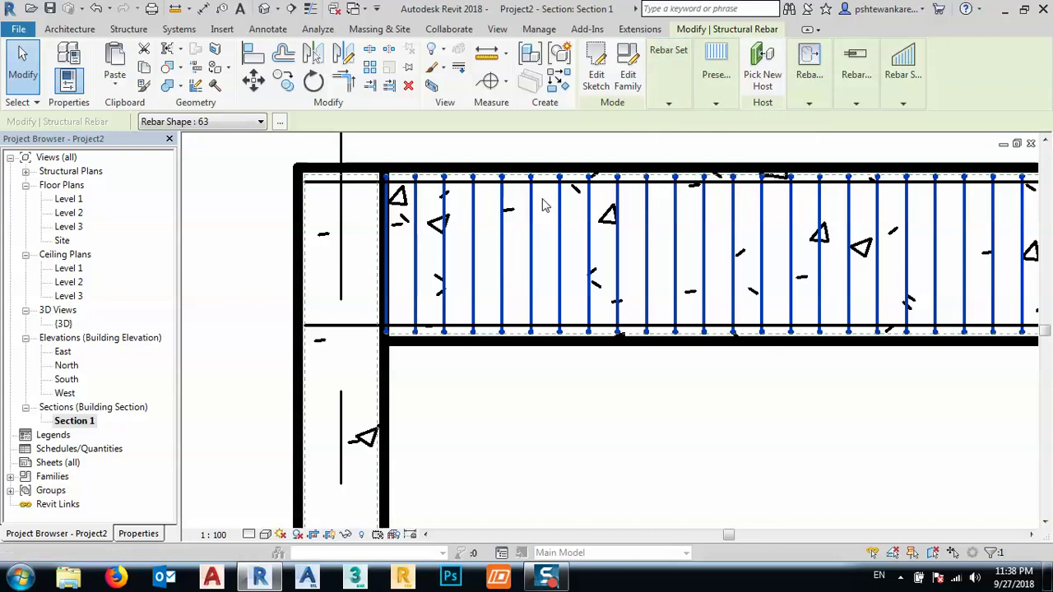
pyautogui.click(727, 102)
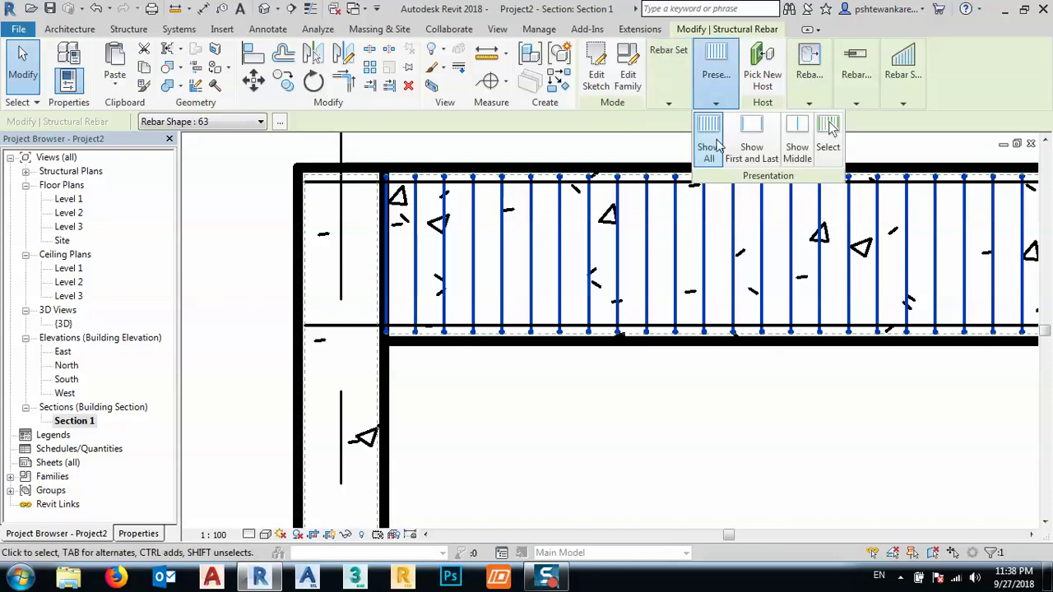
pyautogui.click(666, 105)
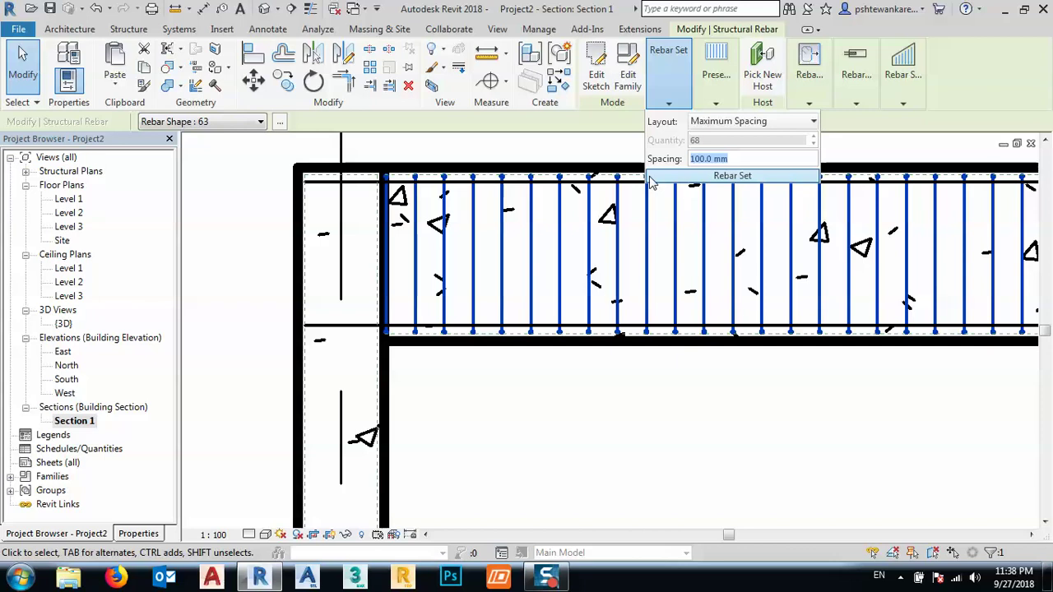
pyautogui.write('150')
pyautogui.press('Return')
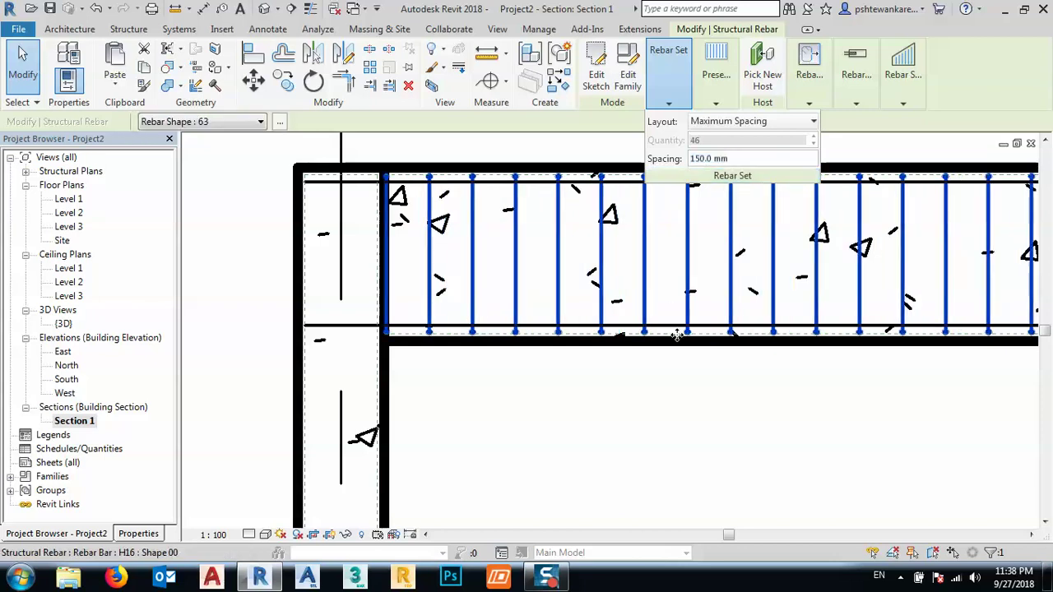
pyautogui.click(696, 367)
pyautogui.scroll(-3, 563, 266)
pyautogui.scroll(-2, 493, 287)
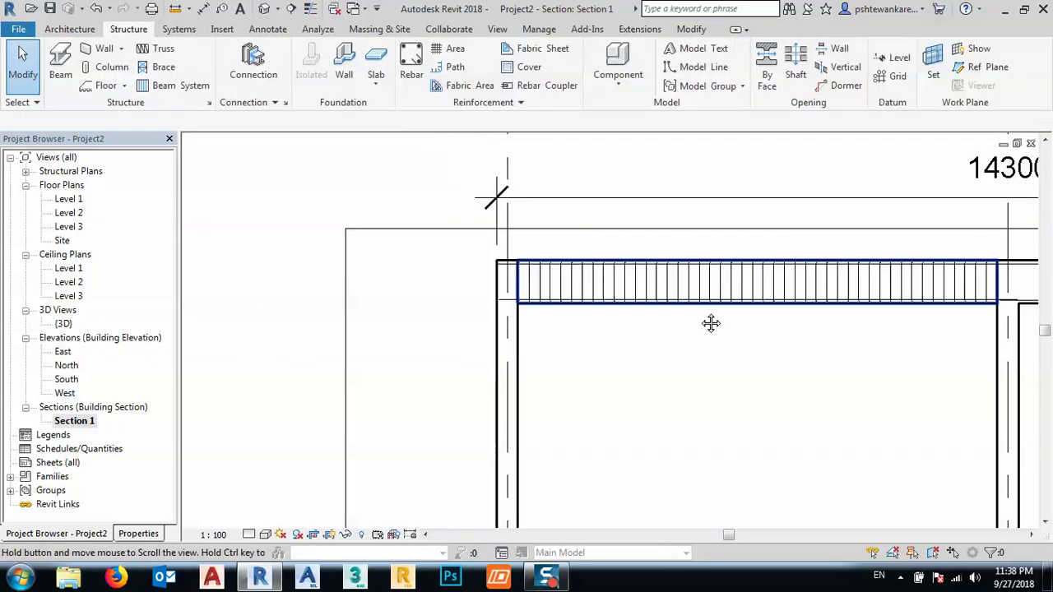
pyautogui.moveTo(710, 321); pyautogui.dragTo(603, 309, button='middle')
pyautogui.scroll(1, 722, 299)
pyautogui.scroll(2, 721, 298)
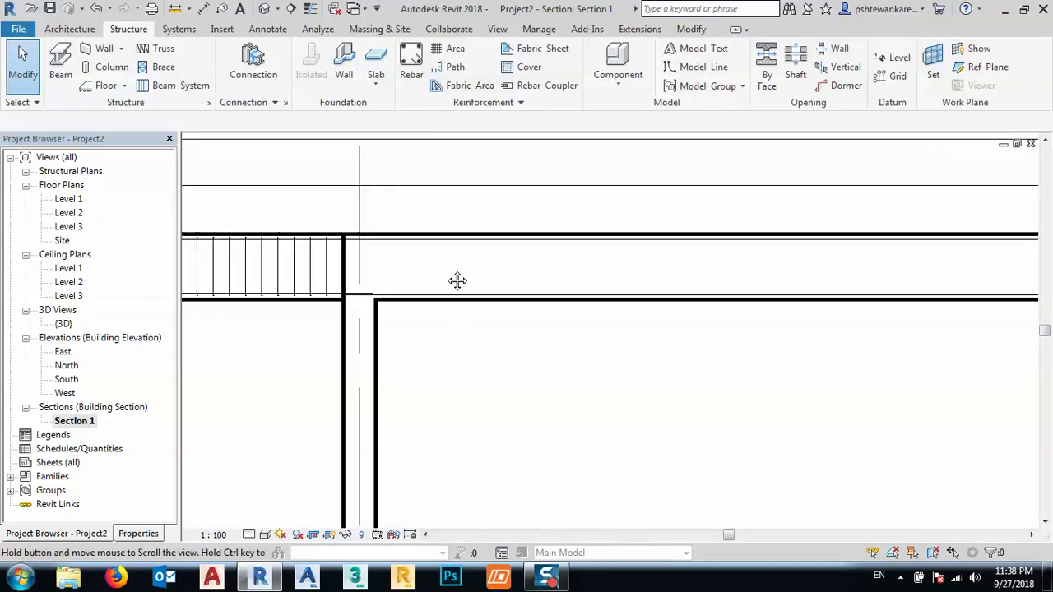
# Step: Place another shape 63 stirrup at the start of the right span
pyautogui.click(411, 66)
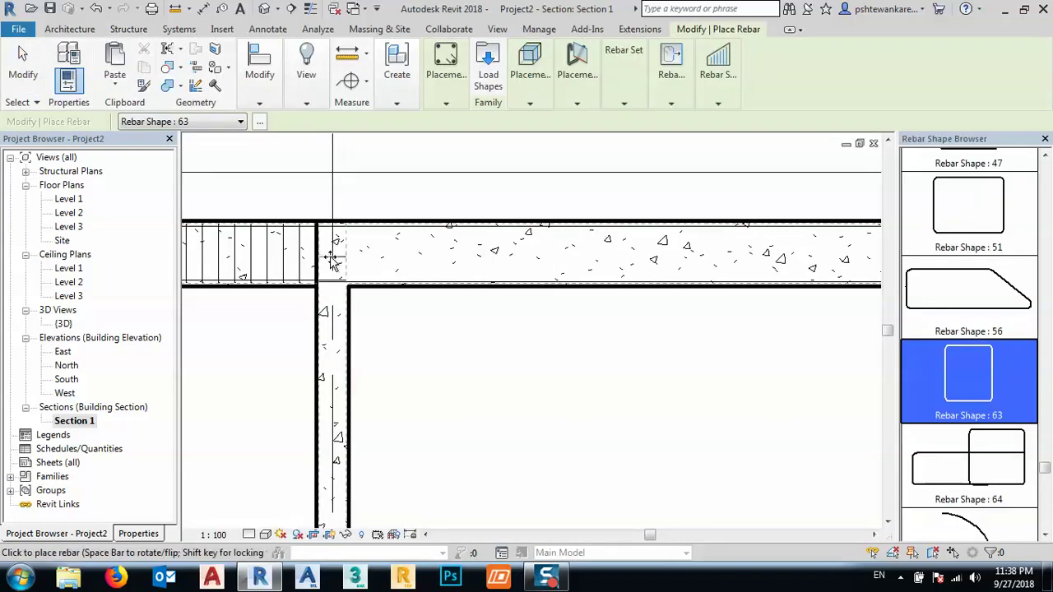
pyautogui.scroll(2, 339, 259)
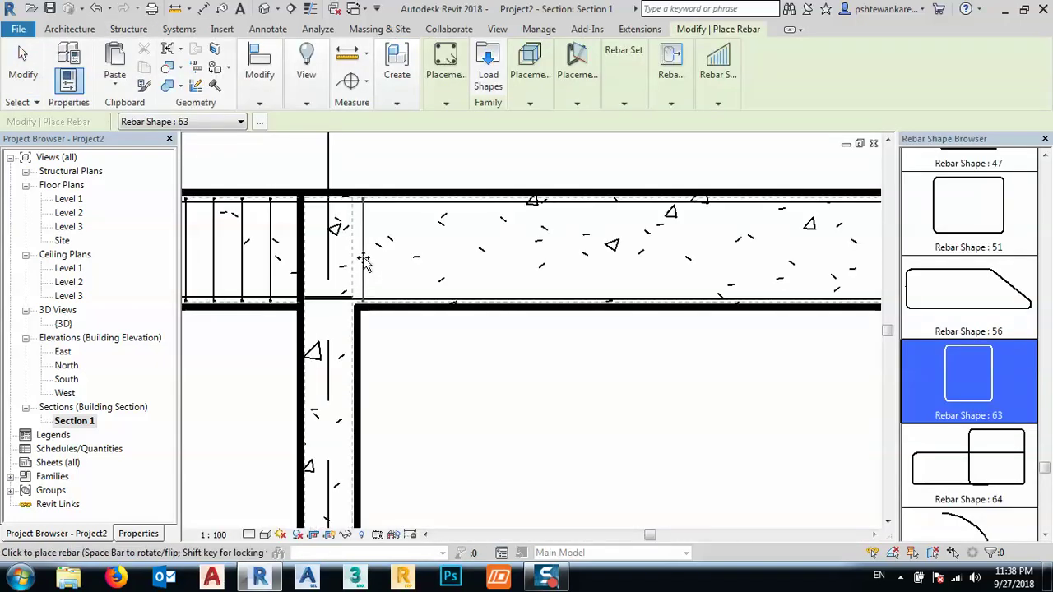
pyautogui.click(374, 278)
pyautogui.rightClick(418, 319)
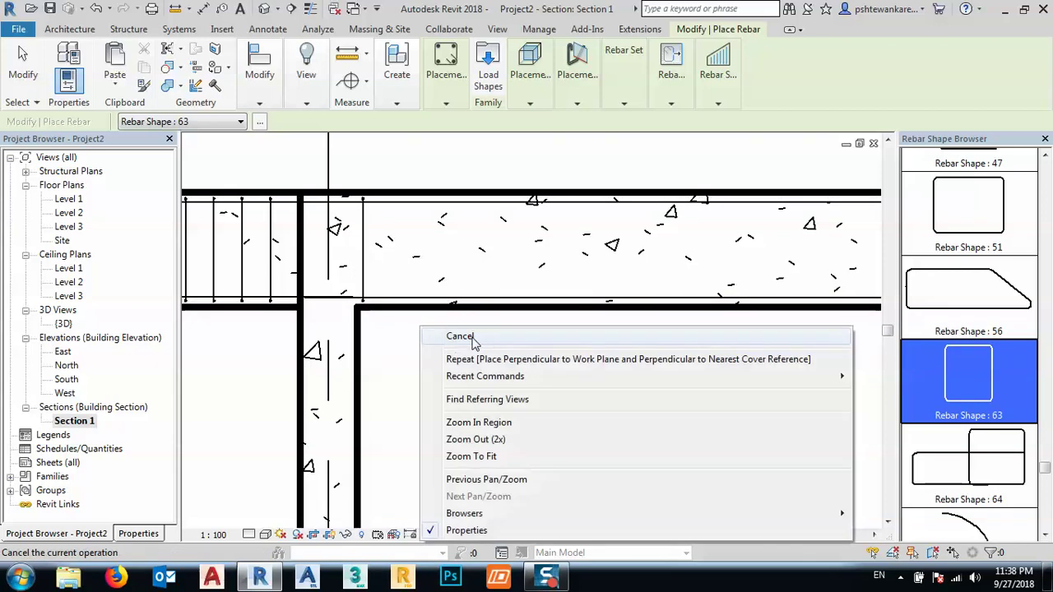
pyautogui.click(461, 337)
# Step: Lay the right-span stirrup out at Maximum Spacing 150 mm, giving 46 bars
pyautogui.click(364, 272)
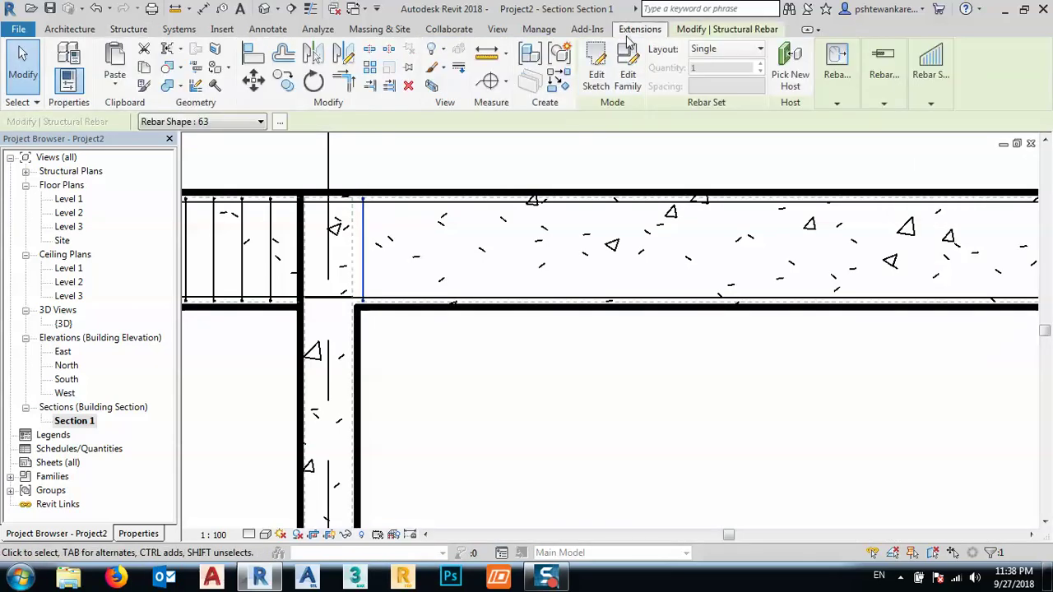
pyautogui.click(700, 51)
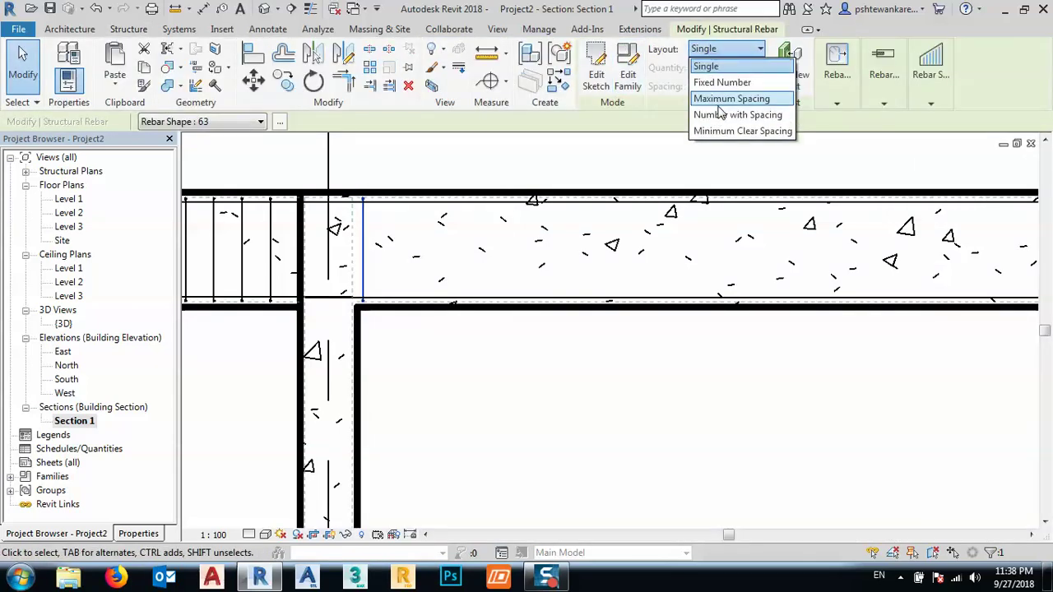
pyautogui.click(720, 100)
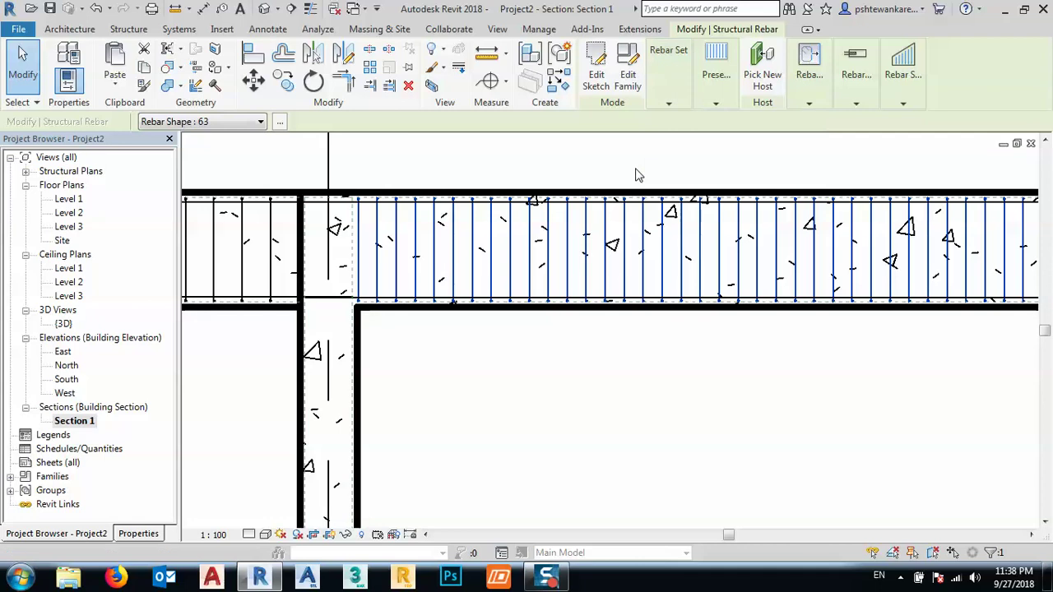
pyautogui.moveTo(668, 74)
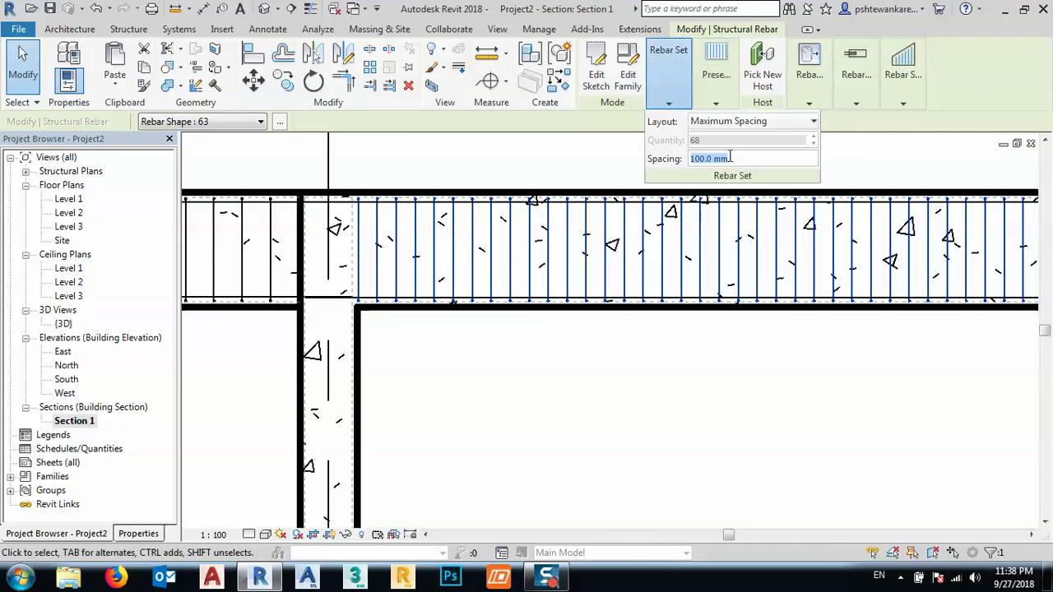
pyautogui.write('150')
pyautogui.press('Return')
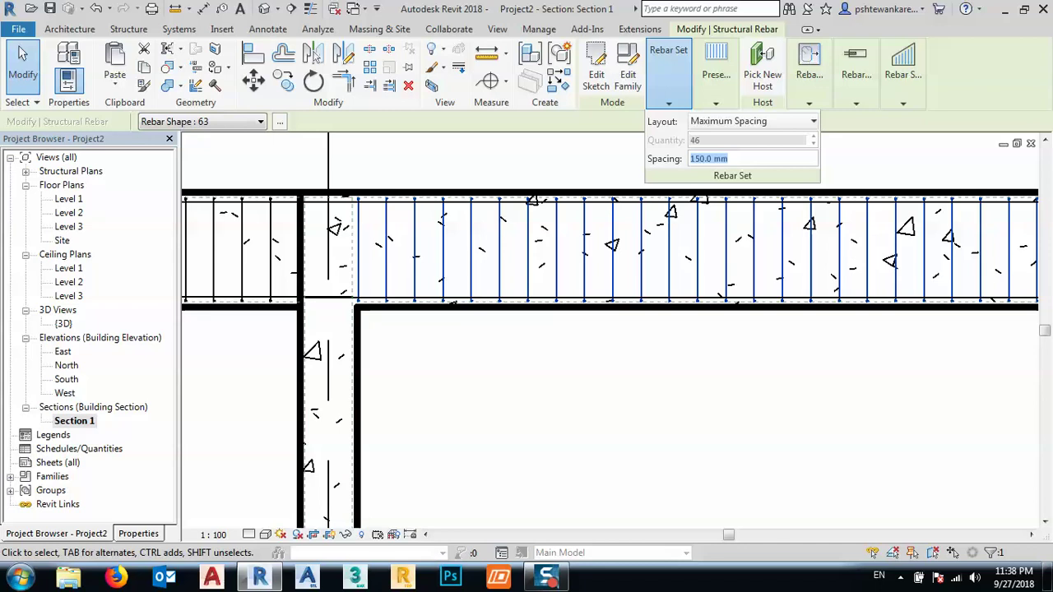
pyautogui.click(606, 395)
pyautogui.scroll(-3, 565, 254)
# Step: Look over the section's grid labels and beam end, then return to the 3D frame view
pyautogui.scroll(-2, 553, 256)
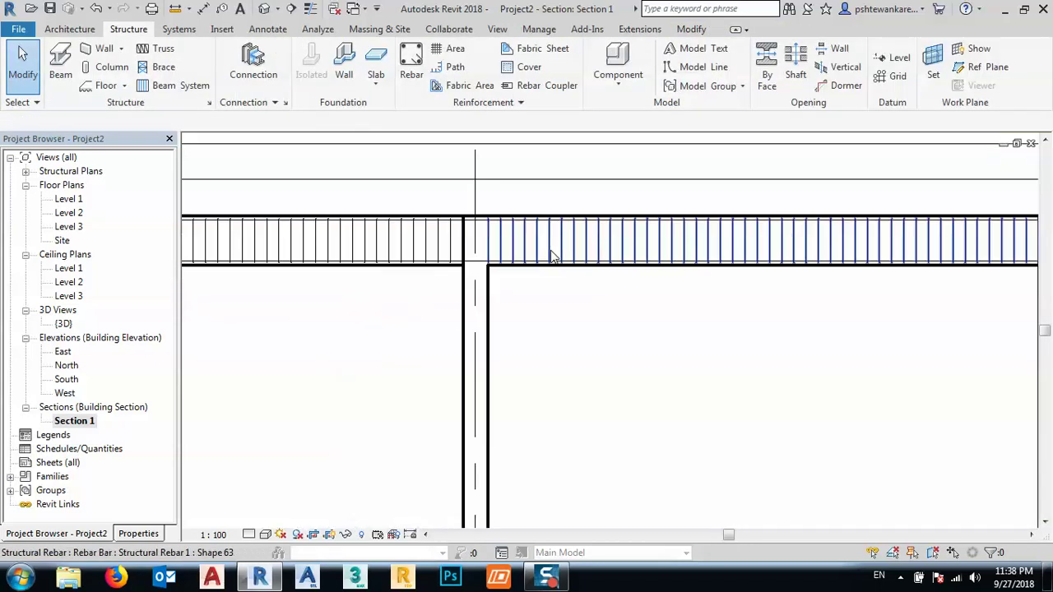
pyautogui.scroll(-3, 553, 256)
pyautogui.scroll(-1, 576, 256)
pyautogui.scroll(-1, 574, 266)
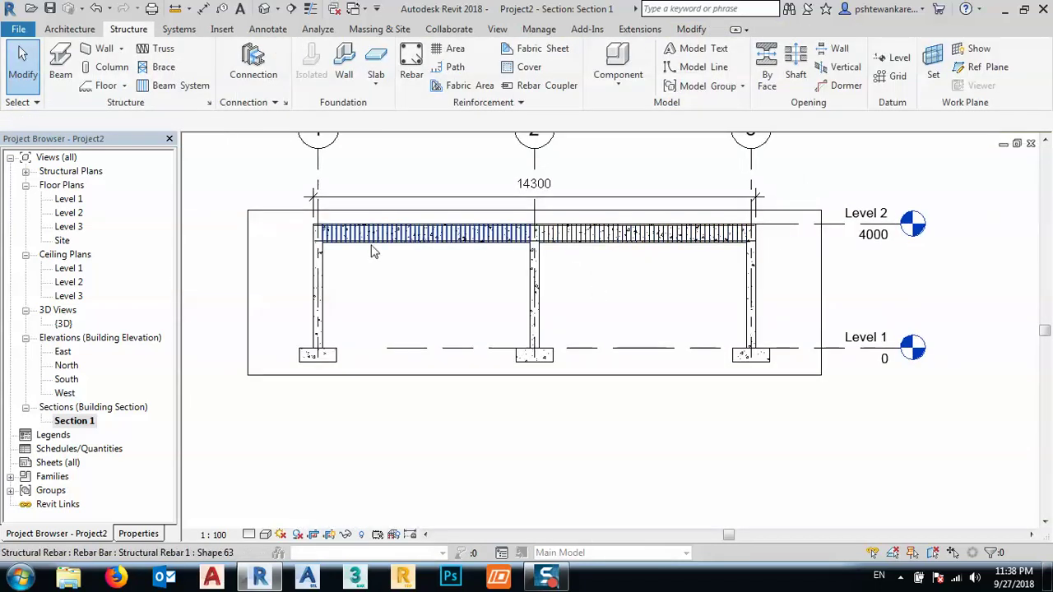
pyautogui.moveTo(633, 246); pyautogui.dragTo(630, 272, button='middle')
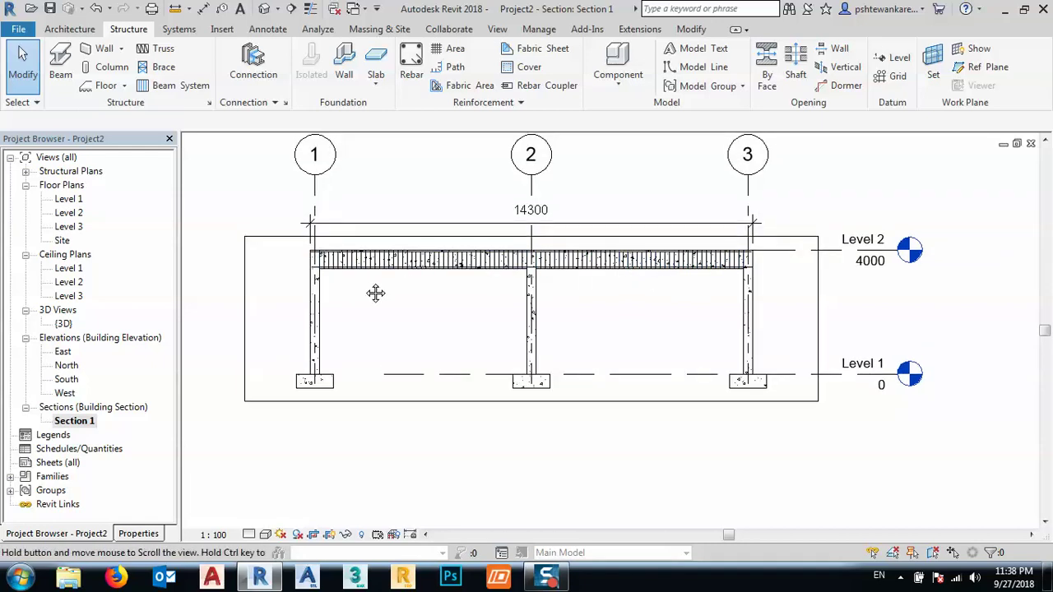
pyautogui.scroll(3, 375, 293)
pyautogui.scroll(2, 310, 263)
pyautogui.scroll(2, 405, 279)
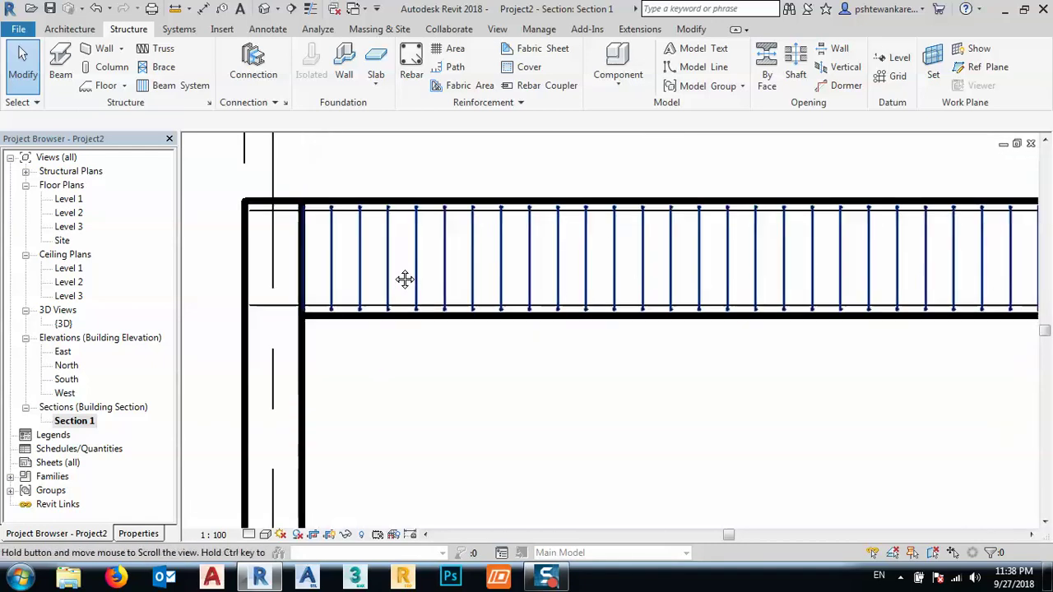
pyautogui.moveTo(405, 279); pyautogui.dragTo(360, 273, button='middle')
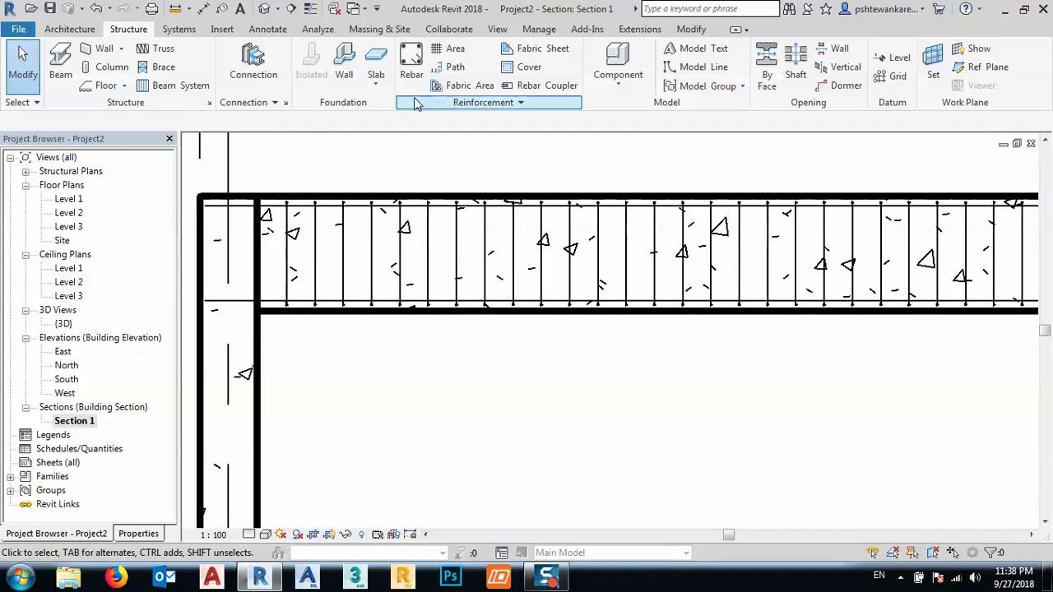
pyautogui.click(264, 10)
pyautogui.scroll(-2, 357, 299)
pyautogui.scroll(-2, 348, 293)
pyautogui.scroll(-2, 379, 318)
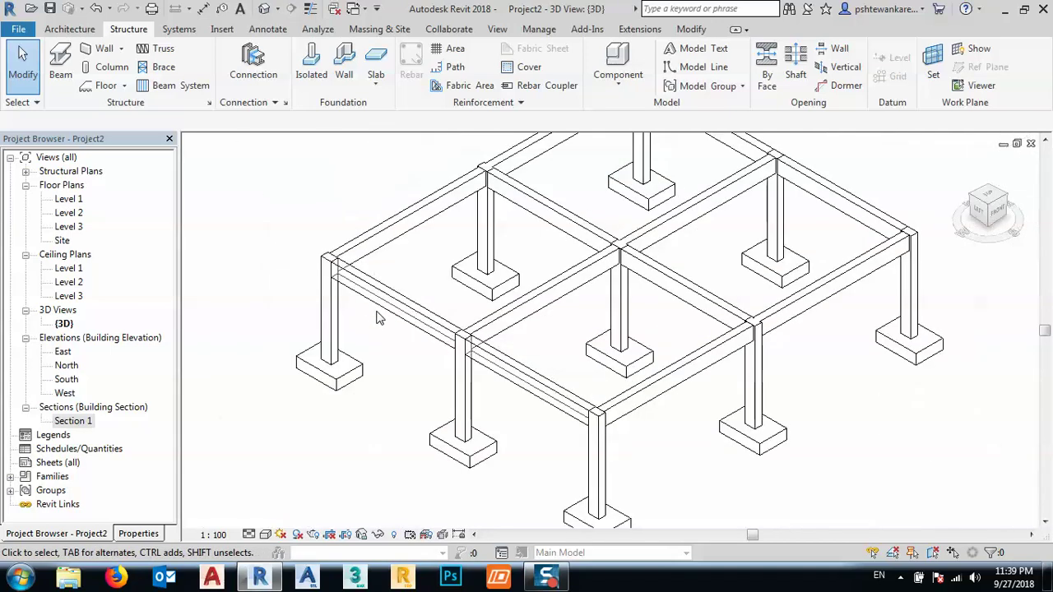
pyautogui.moveTo(642, 288); pyautogui.dragTo(563, 383, button='middle')
# Step: Multi-select every reinforced beam in the 3D frame, including both front spans
pyautogui.click(694, 297)
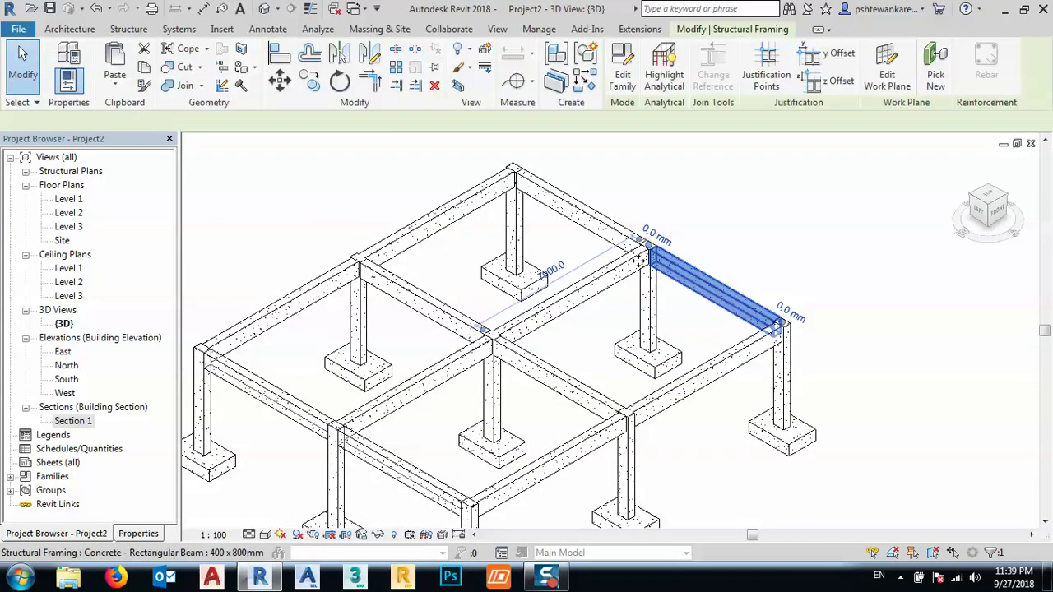
pyautogui.keyDown('ctrl'); pyautogui.click(594, 227); pyautogui.keyUp('ctrl')
pyautogui.keyDown('ctrl'); pyautogui.click(473, 217); pyautogui.keyUp('ctrl')
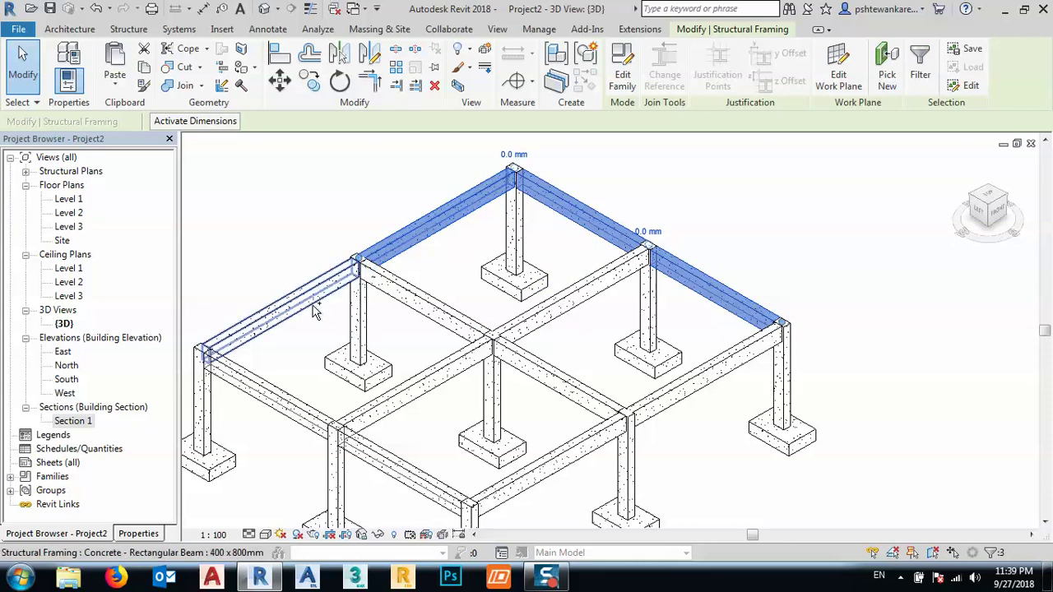
pyautogui.keyDown('ctrl'); pyautogui.click(314, 311); pyautogui.keyUp('ctrl')
pyautogui.keyDown('ctrl'); pyautogui.click(526, 473); pyautogui.keyUp('ctrl')
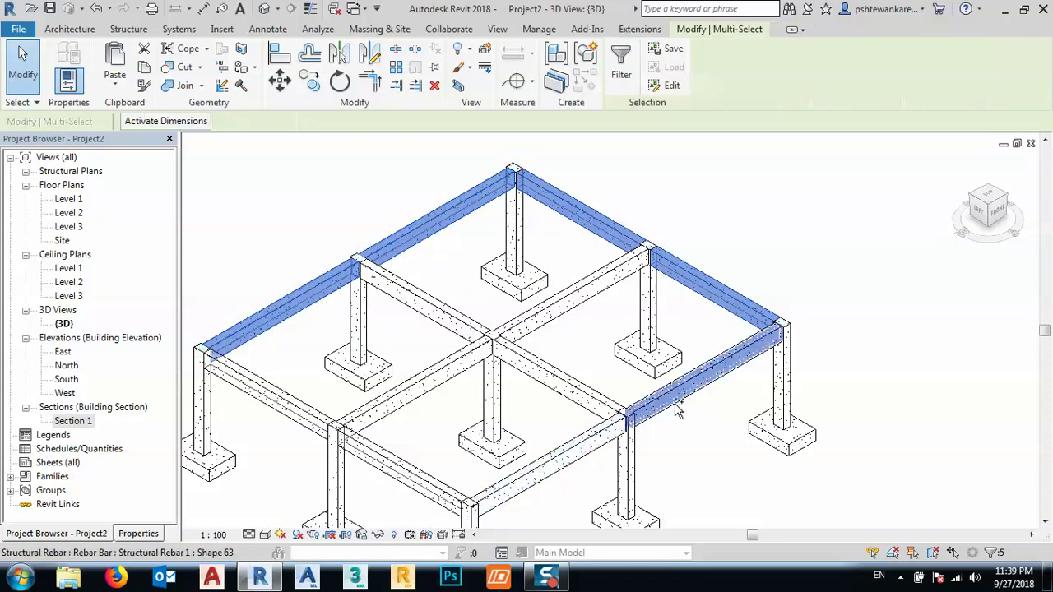
pyautogui.keyDown('ctrl'); pyautogui.click(576, 463); pyautogui.keyUp('ctrl')
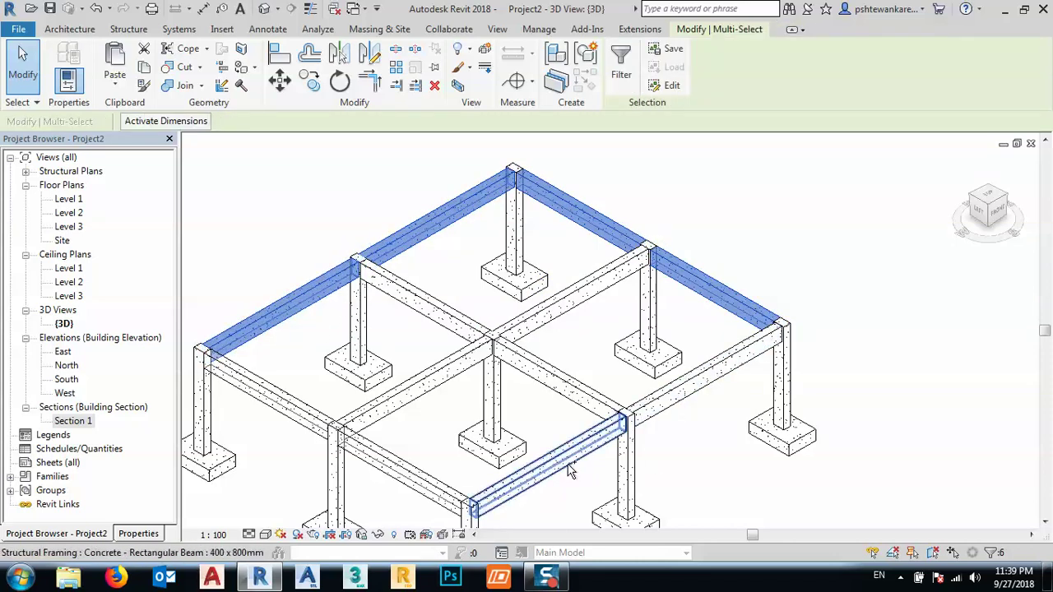
pyautogui.keyDown('ctrl'); pyautogui.click(567, 465); pyautogui.keyUp('ctrl')
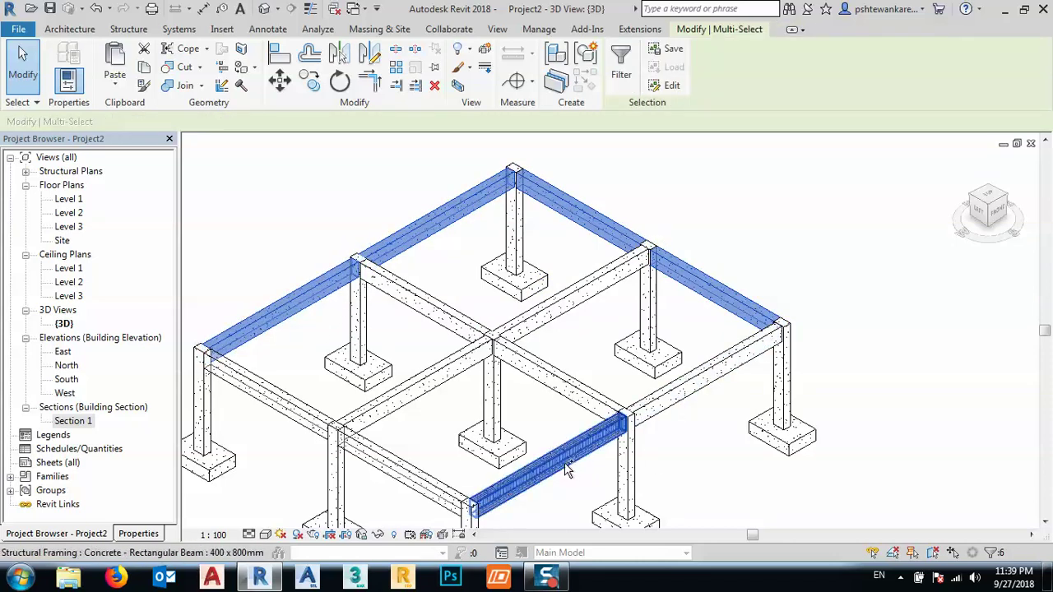
pyautogui.keyDown('ctrl'); pyautogui.click(650, 420); pyautogui.keyUp('ctrl')
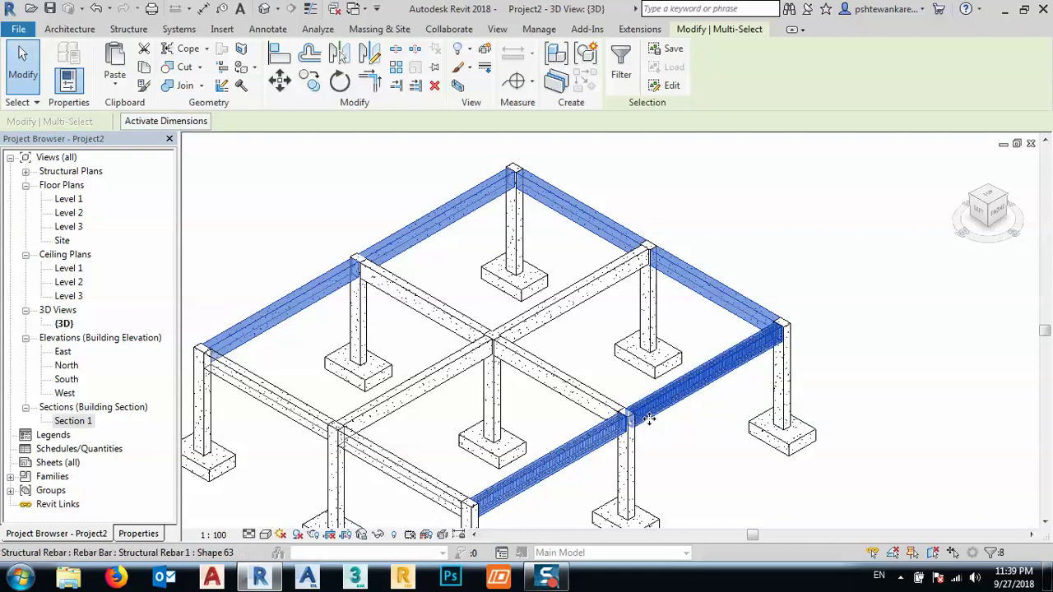
# Step: Give the selected beams an 80 surface transparency override in this 3D view
pyautogui.rightClick(650, 420)
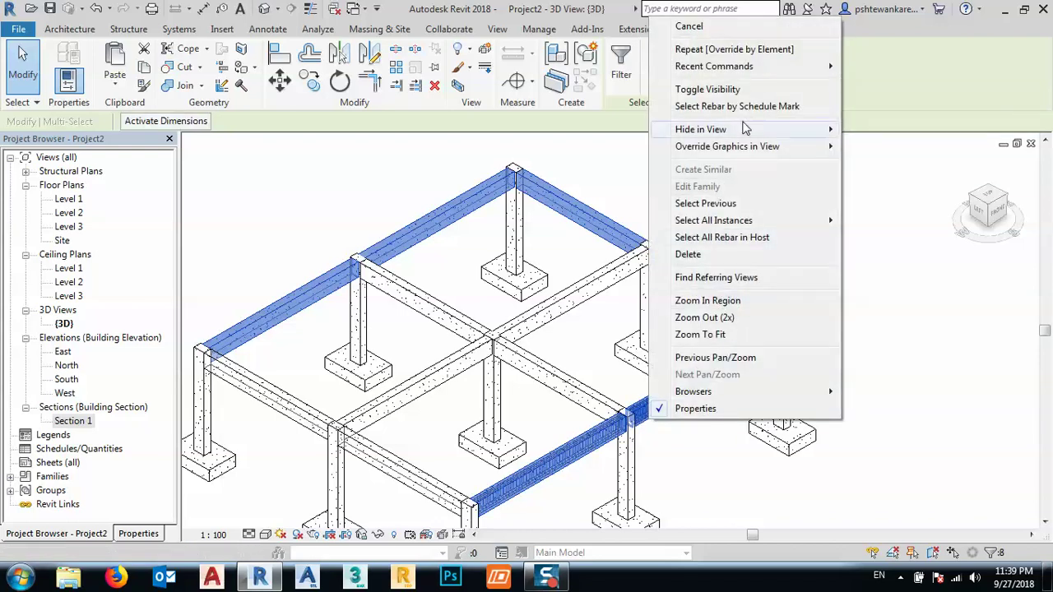
pyautogui.moveTo(727, 147)
pyautogui.click(889, 147)
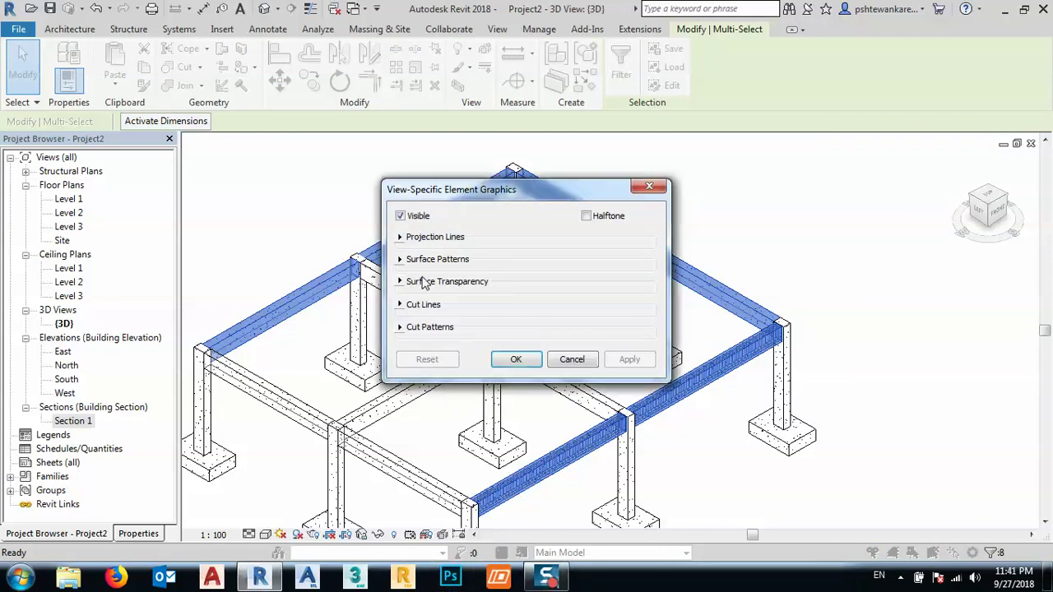
pyautogui.click(401, 283)
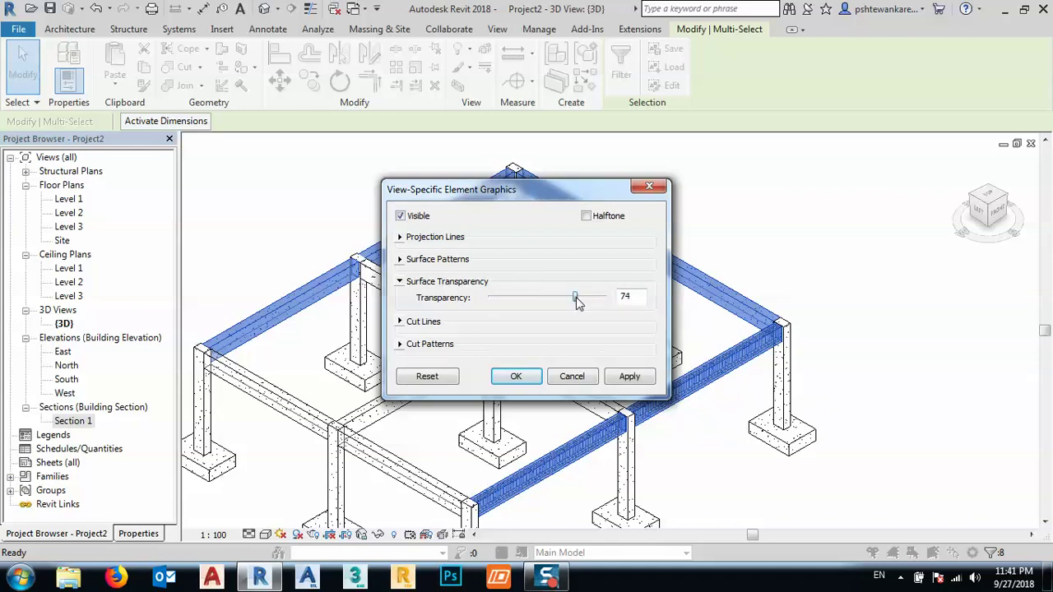
pyautogui.moveTo(577, 302); pyautogui.dragTo(585, 303)
pyautogui.click(630, 377)
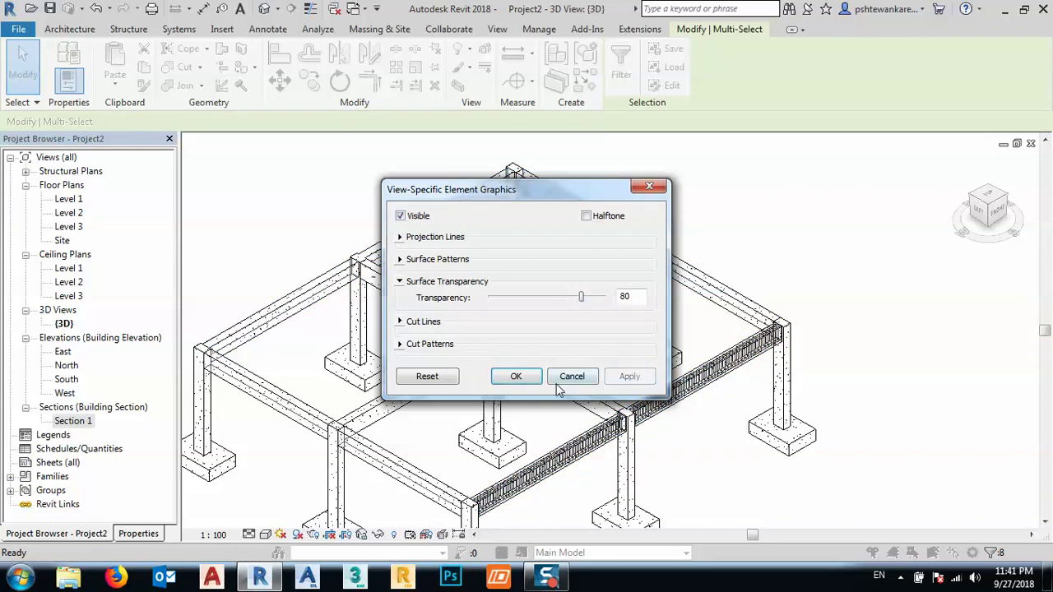
pyautogui.click(516, 377)
# Step: Deselect the beams, zoom to the beam–column joint and shift the end stirrup set along the beam
pyautogui.scroll(2, 551, 350)
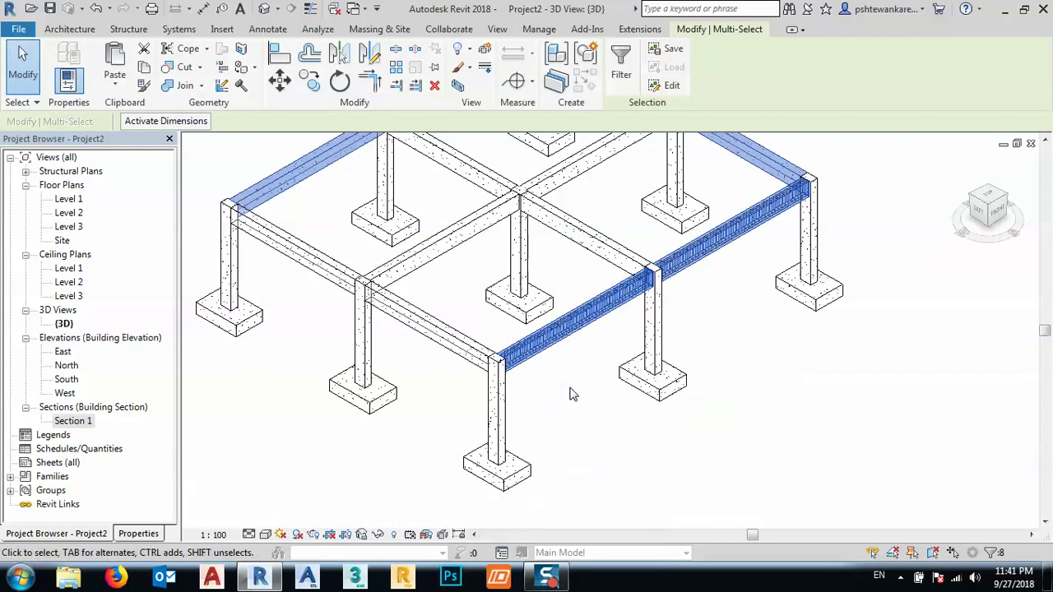
pyautogui.scroll(2, 551, 350)
pyautogui.press('Escape')
pyautogui.scroll(2, 551, 350)
pyautogui.scroll(2, 551, 350)
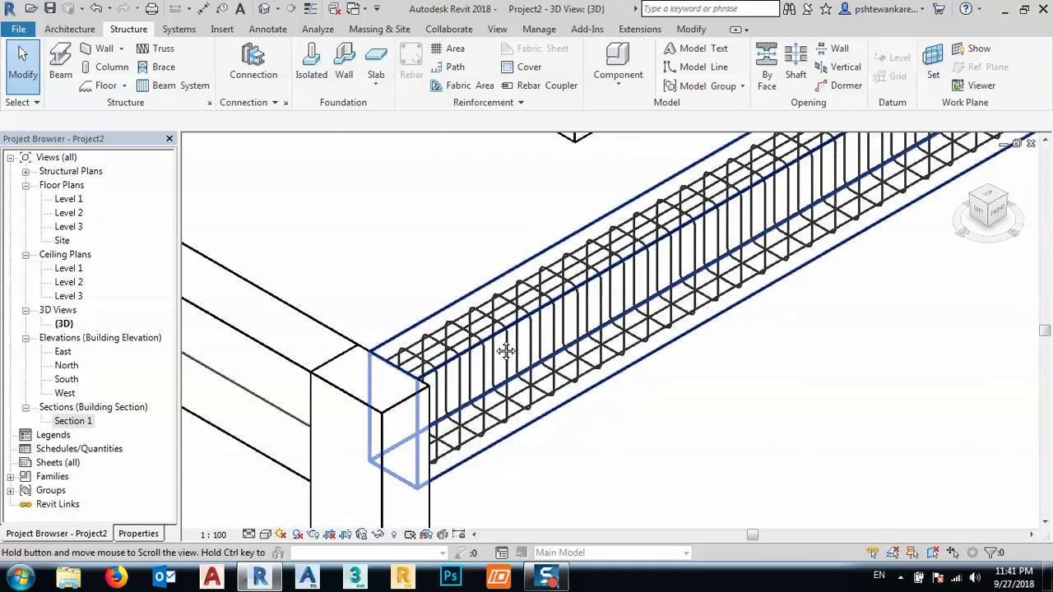
pyautogui.moveTo(506, 348); pyautogui.dragTo(334, 404, button='middle')
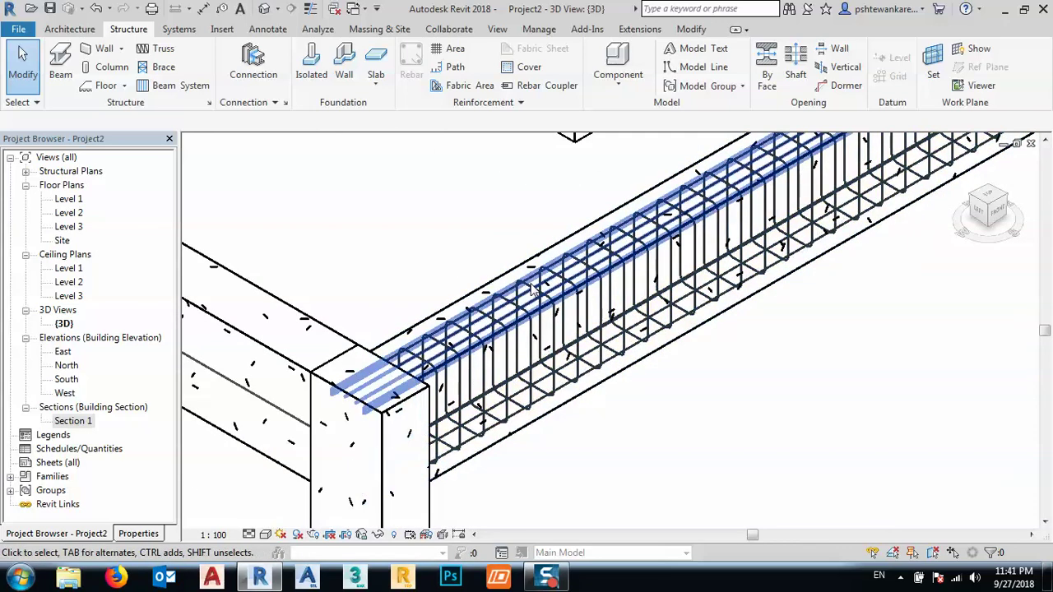
pyautogui.scroll(-2, 476, 343)
pyautogui.scroll(-3, 475, 343)
pyautogui.scroll(-3, 476, 343)
pyautogui.moveTo(475, 343); pyautogui.dragTo(536, 395, button='middle')
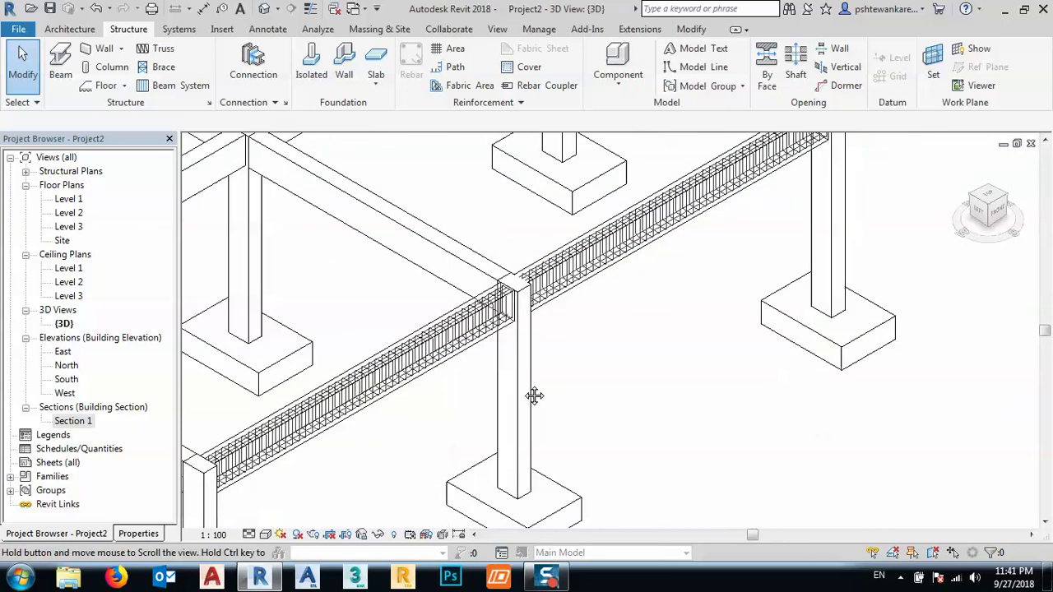
pyautogui.scroll(3, 564, 289)
pyautogui.scroll(3, 564, 290)
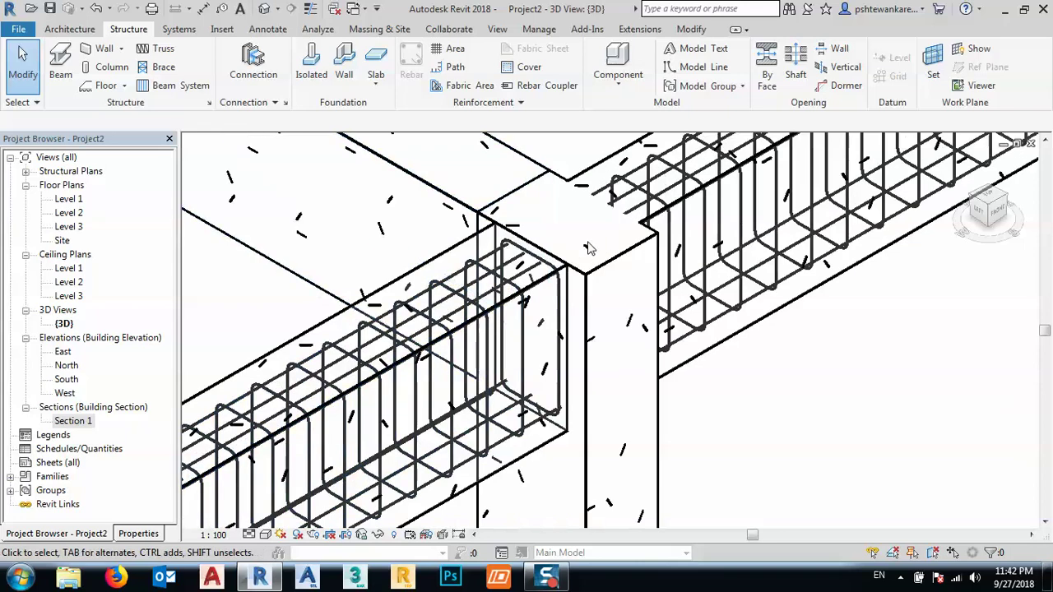
pyautogui.click(557, 279)
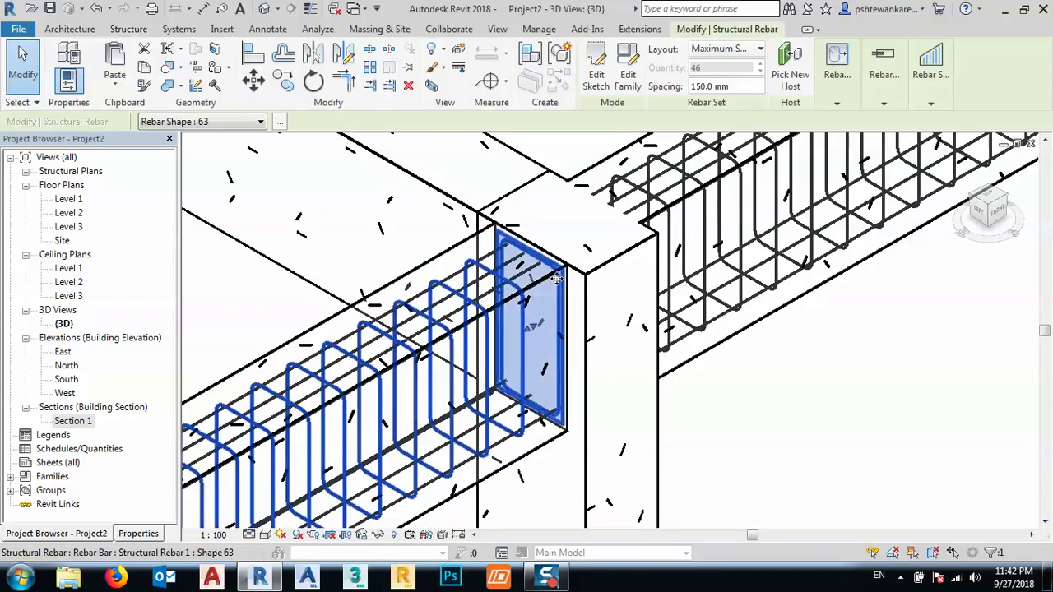
pyautogui.moveTo(557, 280); pyautogui.dragTo(541, 315)
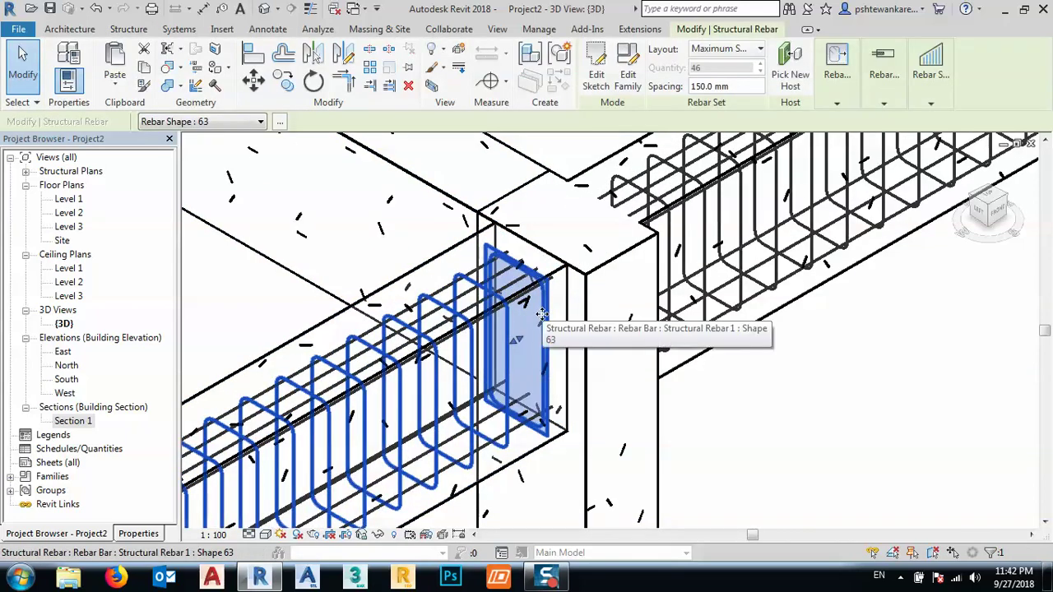
pyautogui.press('Escape')
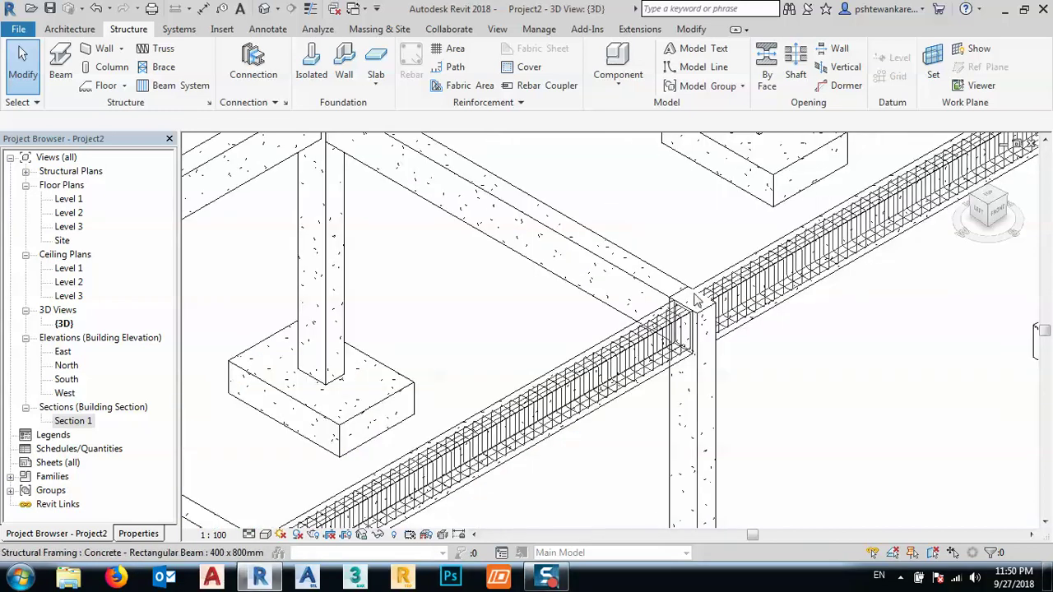
# Step: Switch the 3D view's detail level to Fine
pyautogui.scroll(3, 683, 339)
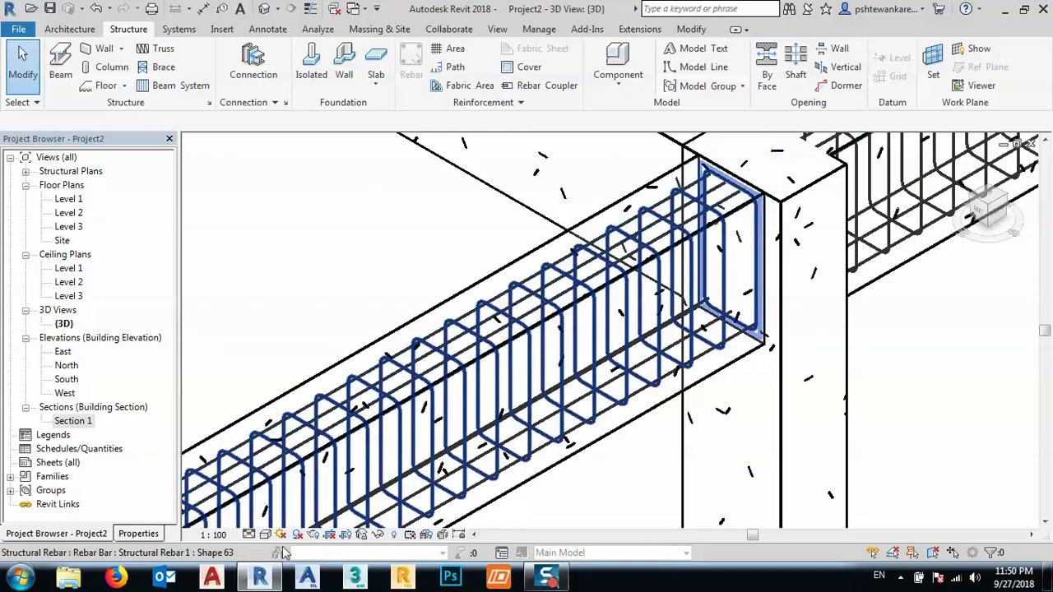
pyautogui.click(249, 536)
pyautogui.click(261, 520)
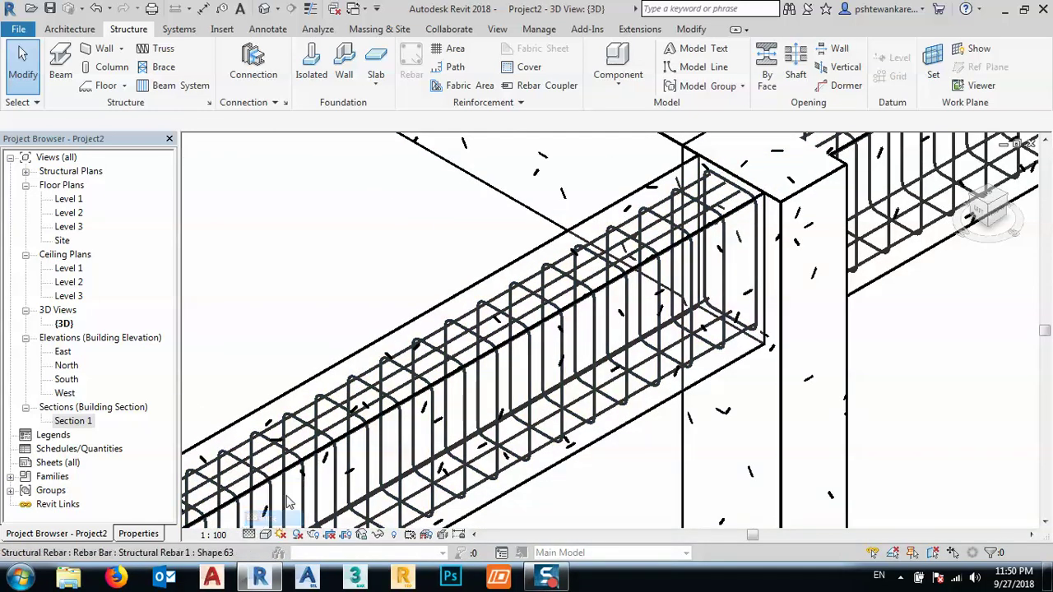
pyautogui.scroll(3, 517, 303)
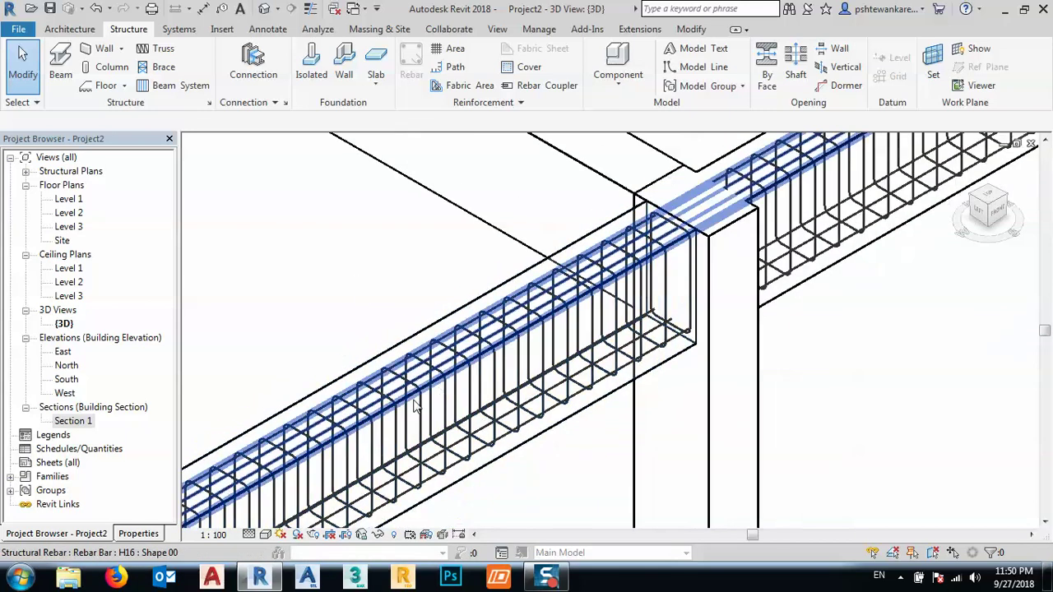
pyautogui.scroll(3, 485, 370)
pyautogui.scroll(3, 461, 419)
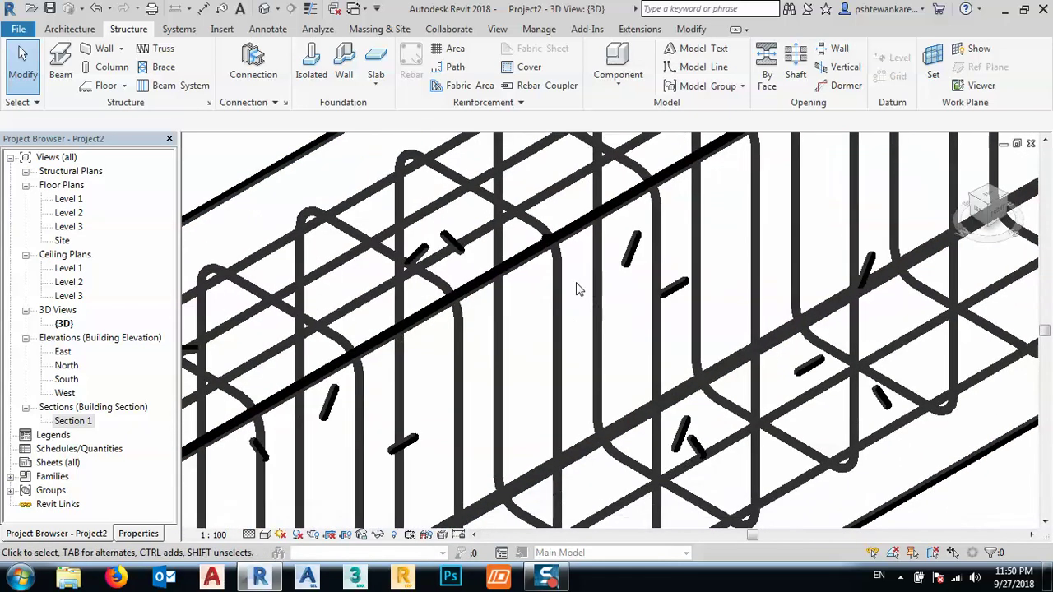
pyautogui.scroll(3, 576, 289)
pyautogui.scroll(2, 540, 238)
pyautogui.scroll(2, 559, 242)
pyautogui.scroll(1, 537, 317)
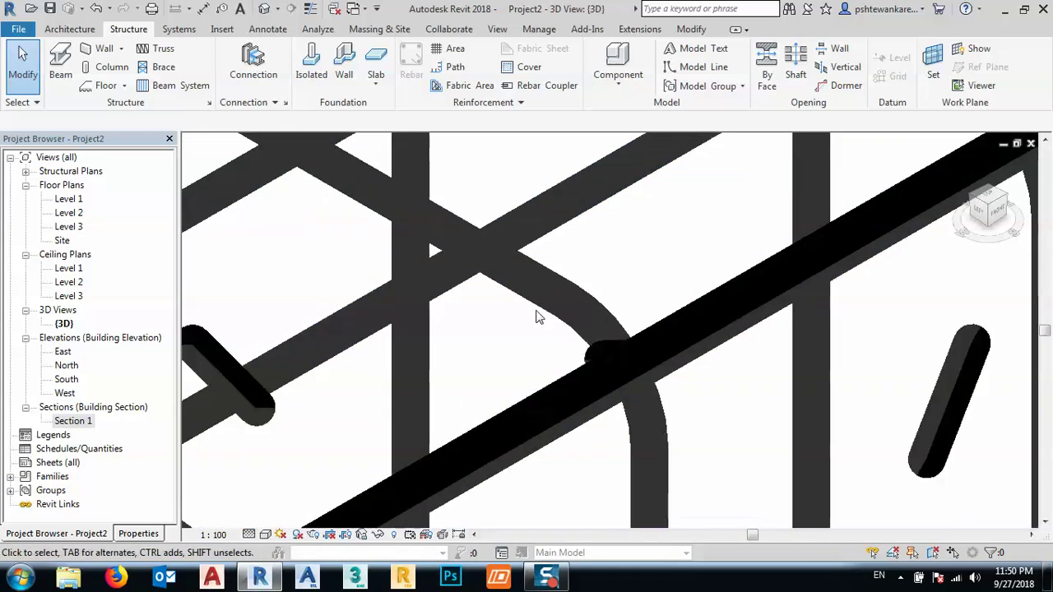
pyautogui.scroll(-1, 411, 395)
pyautogui.scroll(-1, 284, 519)
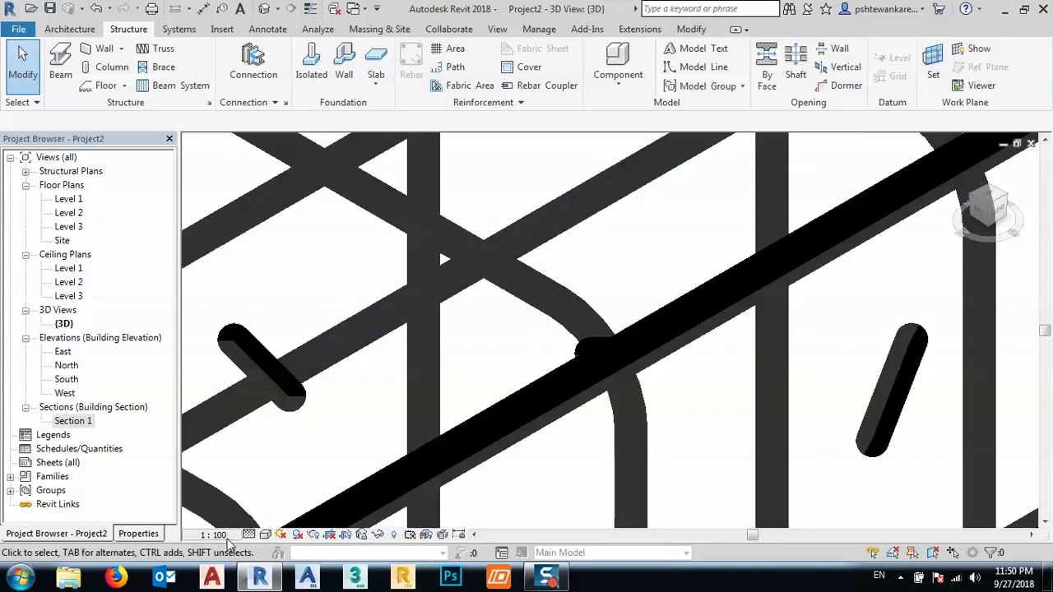
# Step: Set the 3D view scale to 1:25
pyautogui.click(218, 535)
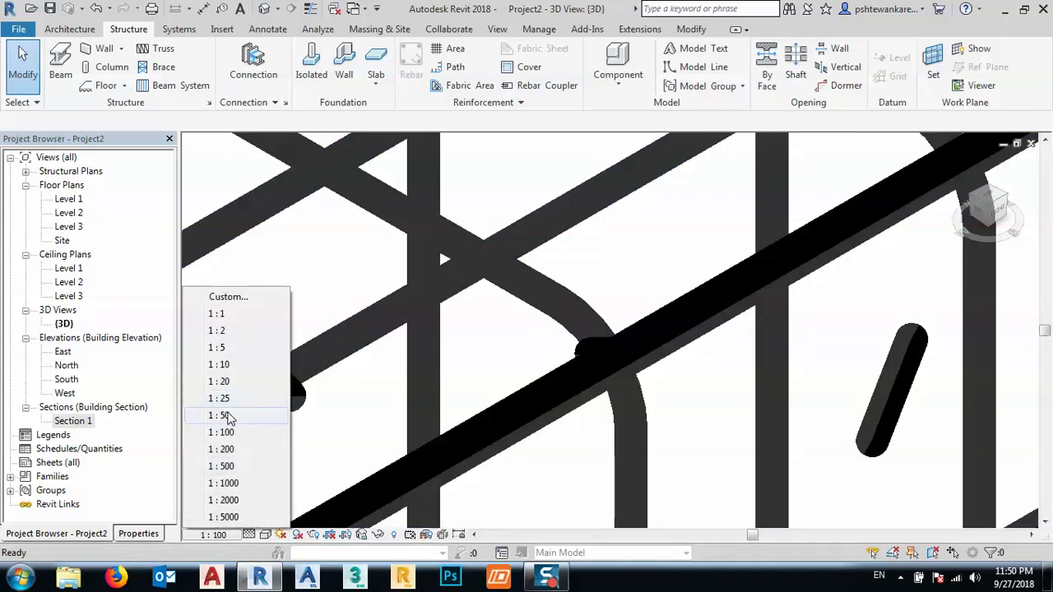
pyautogui.click(218, 399)
pyautogui.scroll(-1, 609, 329)
pyautogui.scroll(-1, 557, 342)
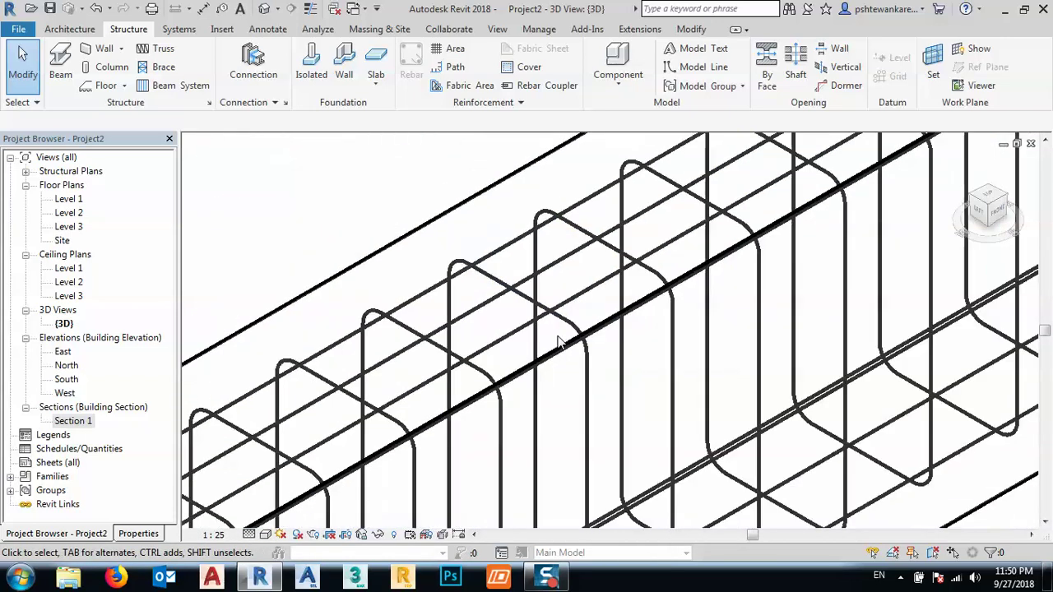
pyautogui.scroll(-2, 558, 342)
pyautogui.scroll(1, 592, 312)
pyautogui.scroll(1, 520, 352)
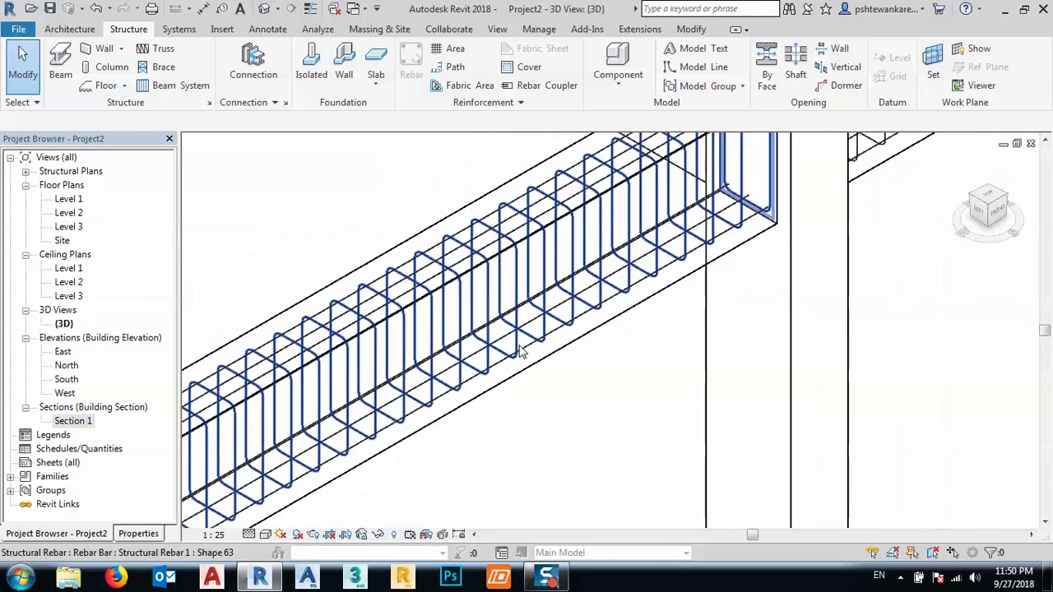
pyautogui.scroll(-1, 520, 352)
pyautogui.scroll(-1, 568, 404)
pyautogui.scroll(-1, 568, 409)
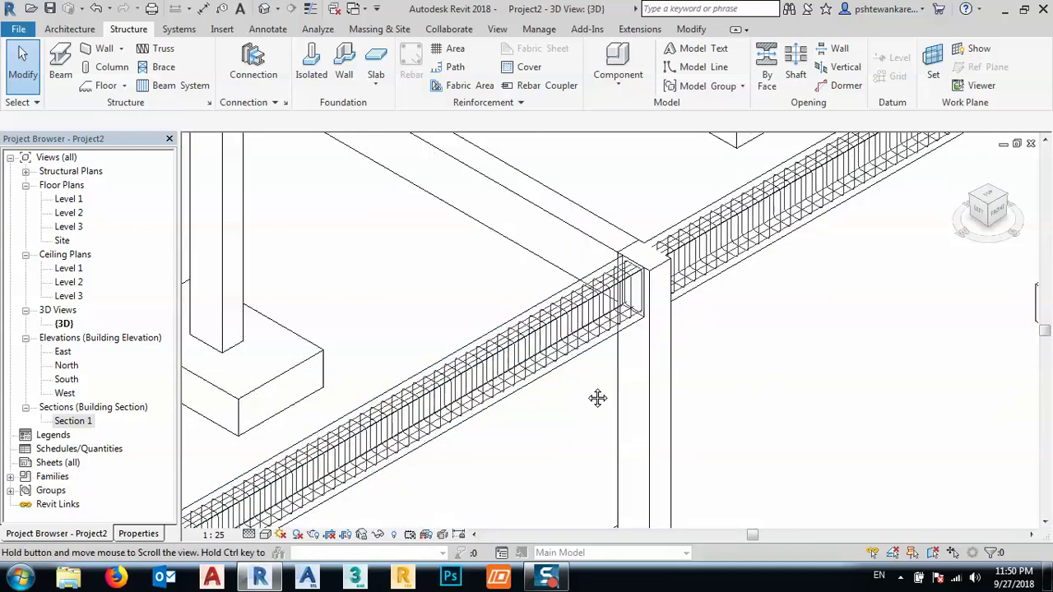
# Step: Open Section 1 and pan it to show the whole frame
pyautogui.moveTo(578, 422); pyautogui.dragTo(693, 287, button='middle')
pyautogui.doubleClick(76, 420)
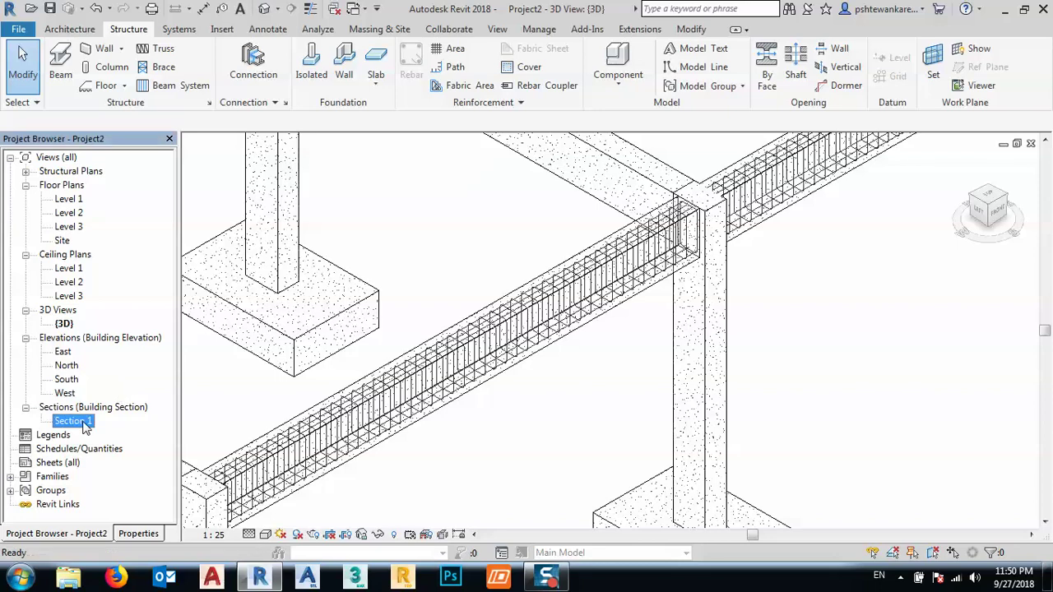
pyautogui.scroll(-2, 428, 278)
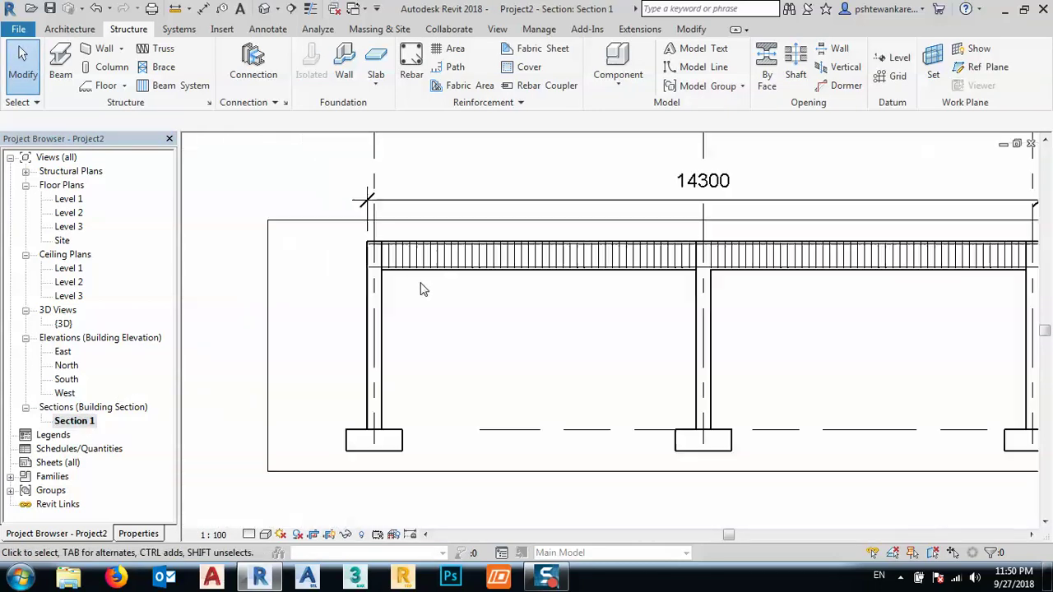
pyautogui.moveTo(421, 287)
pyautogui.mouseDown(button='middle')
pyautogui.moveTo(574, 287)
pyautogui.moveTo(661, 393)
pyautogui.moveTo(651, 393)
pyautogui.mouseUp(button='middle')
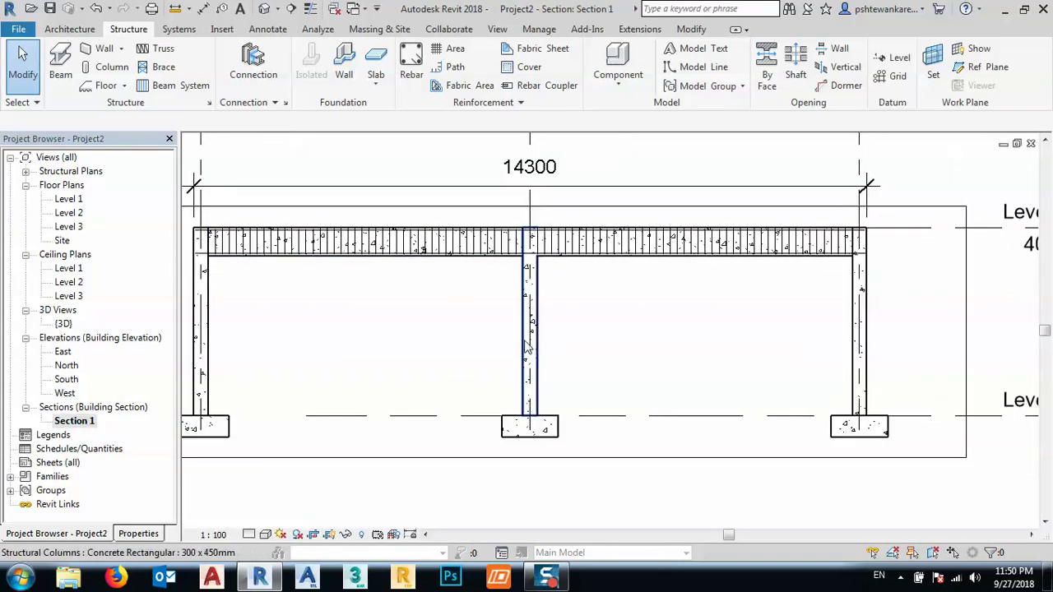
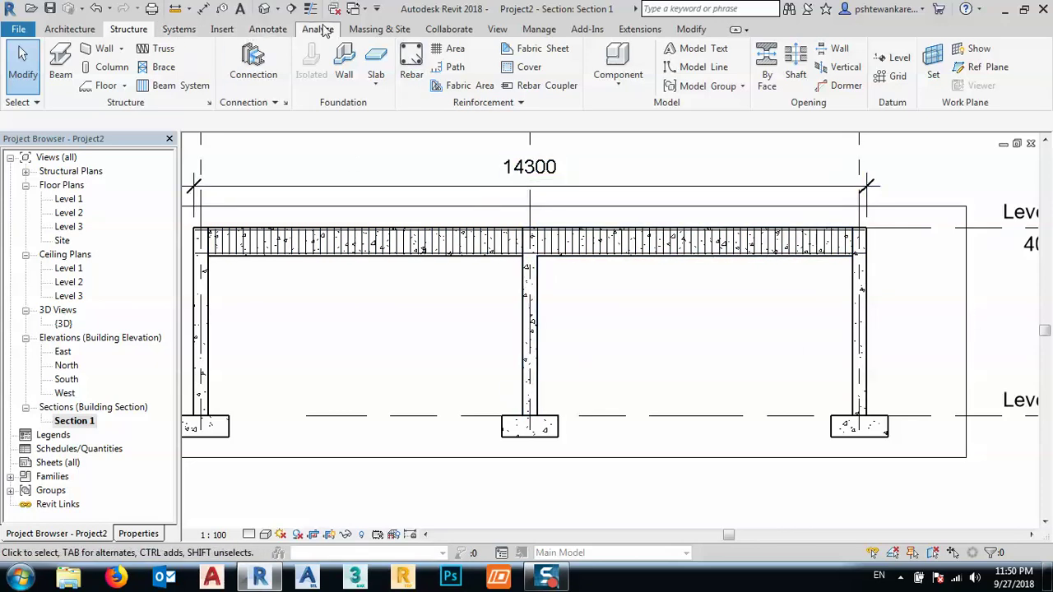
# Step: Place a single Shape 63 tie in the middle column and end rebar placement
pyautogui.click(412, 72)
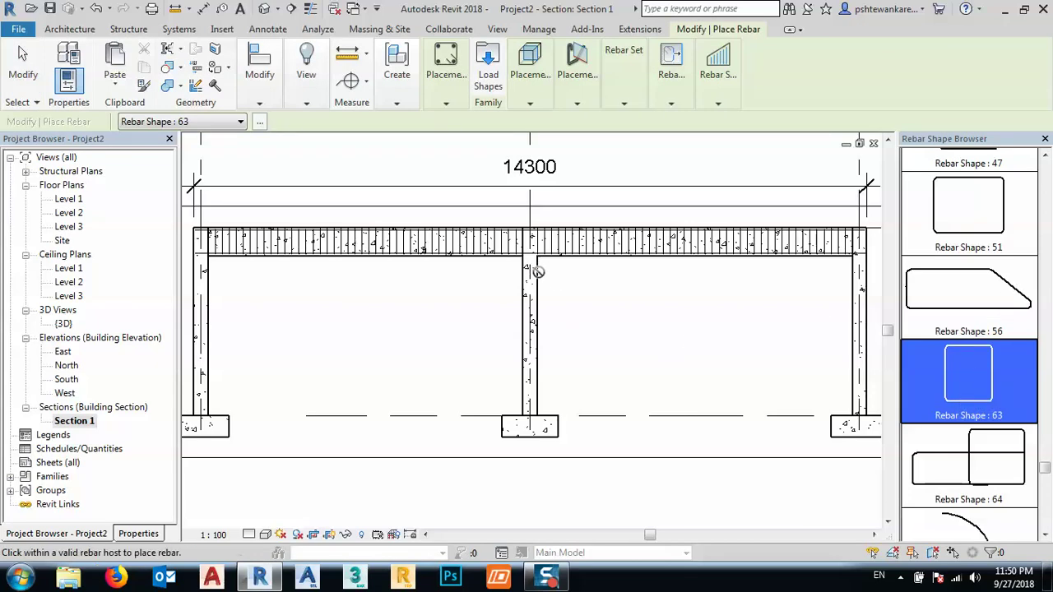
pyautogui.scroll(1, 534, 270)
pyautogui.scroll(1, 530, 263)
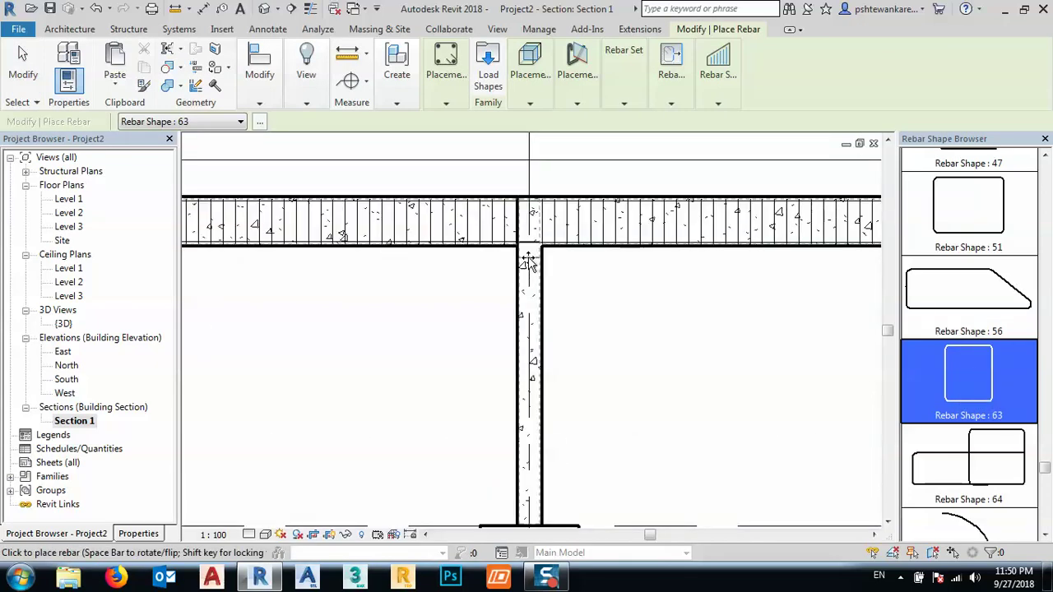
pyautogui.scroll(1, 527, 262)
pyautogui.scroll(1, 527, 262)
pyautogui.scroll(1, 527, 262)
pyautogui.scroll(1, 527, 261)
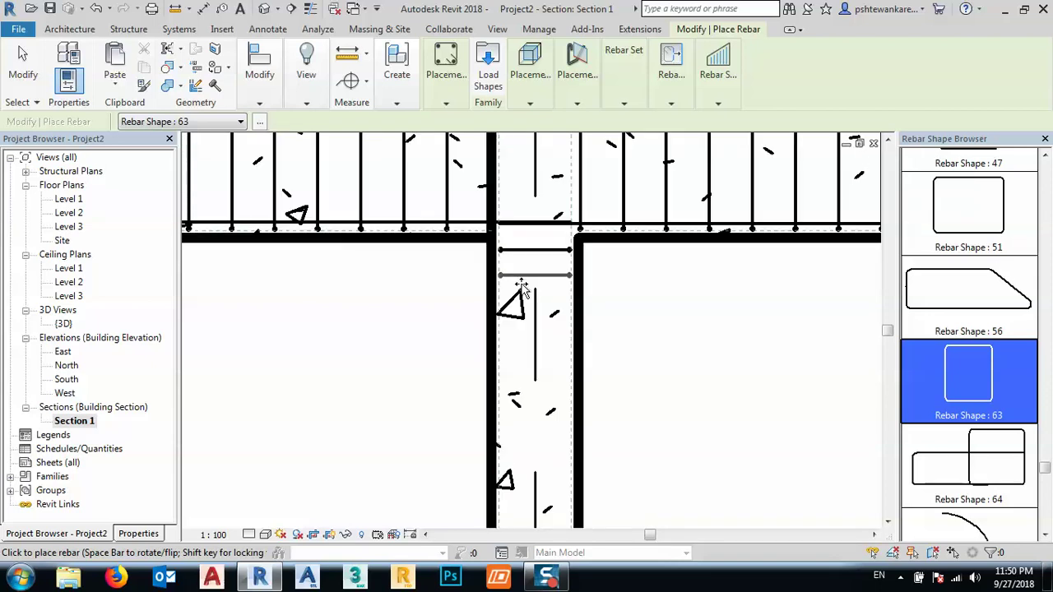
pyautogui.rightClick(663, 282)
pyautogui.click(696, 294)
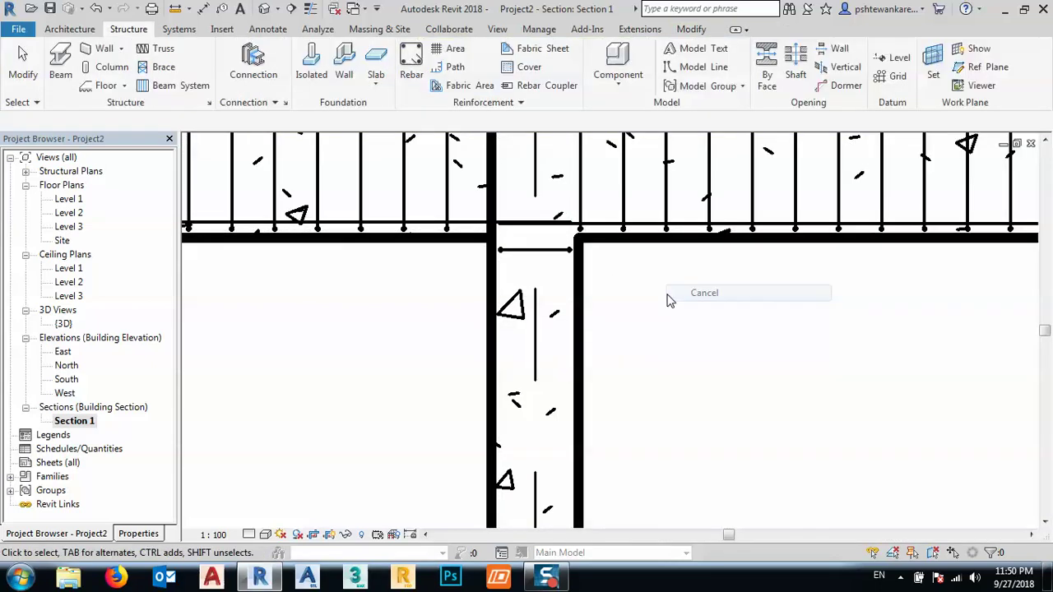
# Step: Turn the tie into a Maximum Spacing set with 200 mm spacing
pyautogui.click(547, 259)
pyautogui.click(732, 51)
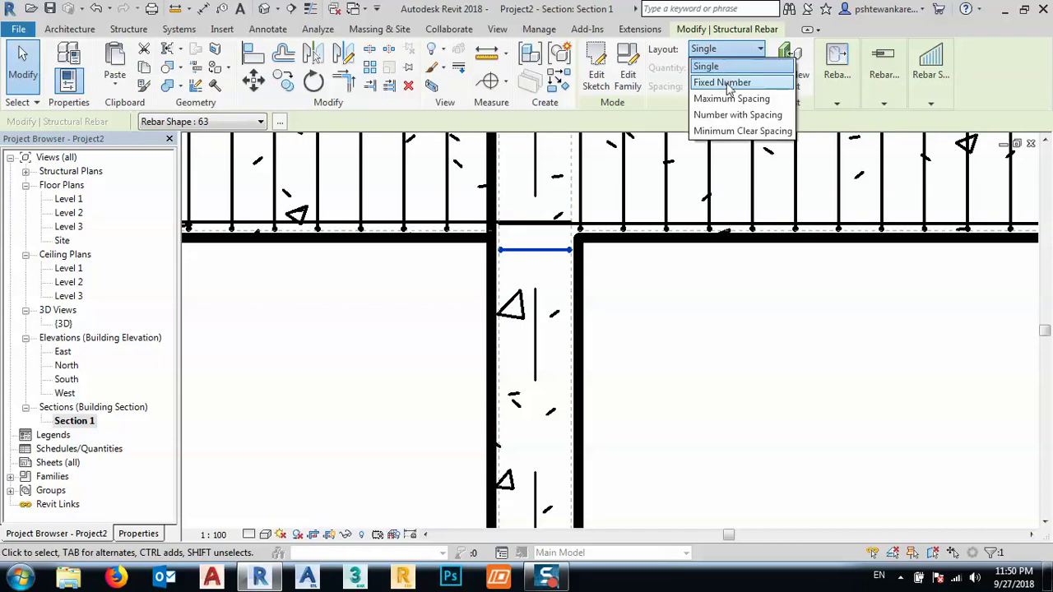
pyautogui.click(728, 99)
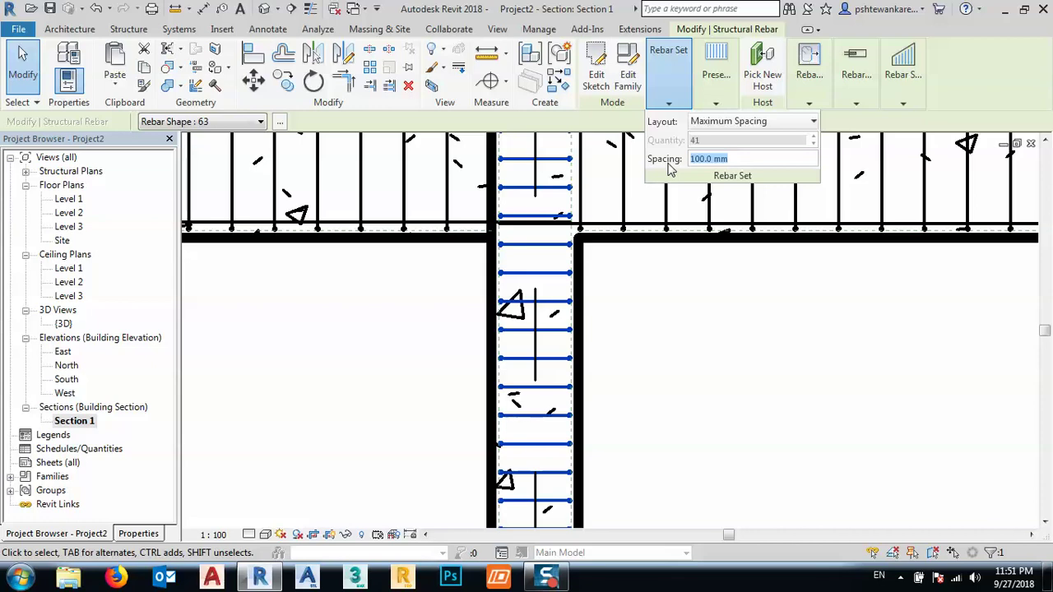
pyautogui.write('1')
pyautogui.press('Return')
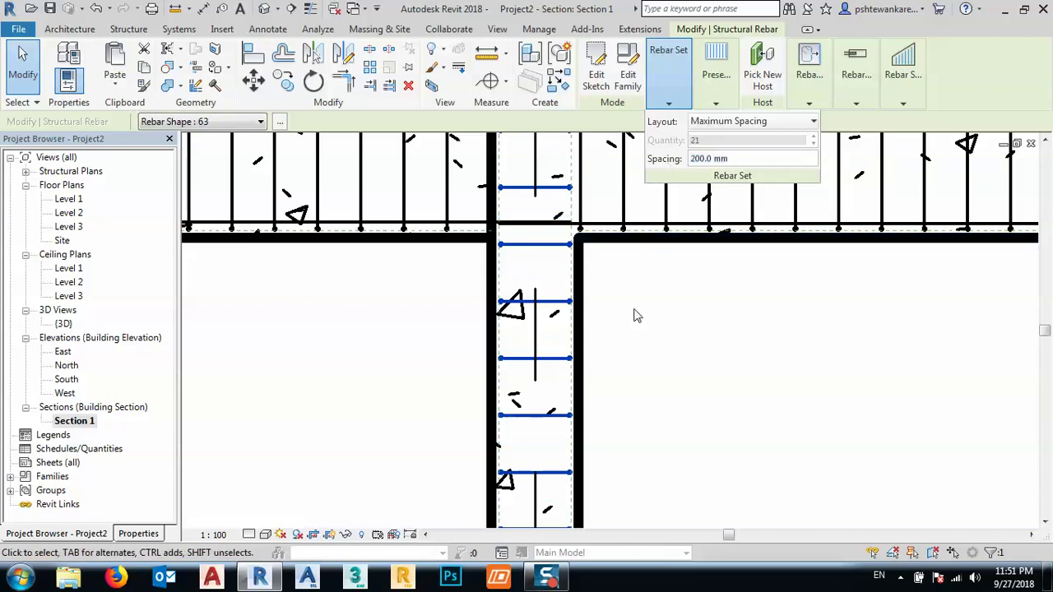
pyautogui.moveTo(632, 312); pyautogui.dragTo(587, 359, button='middle')
pyautogui.scroll(-3, 576, 358)
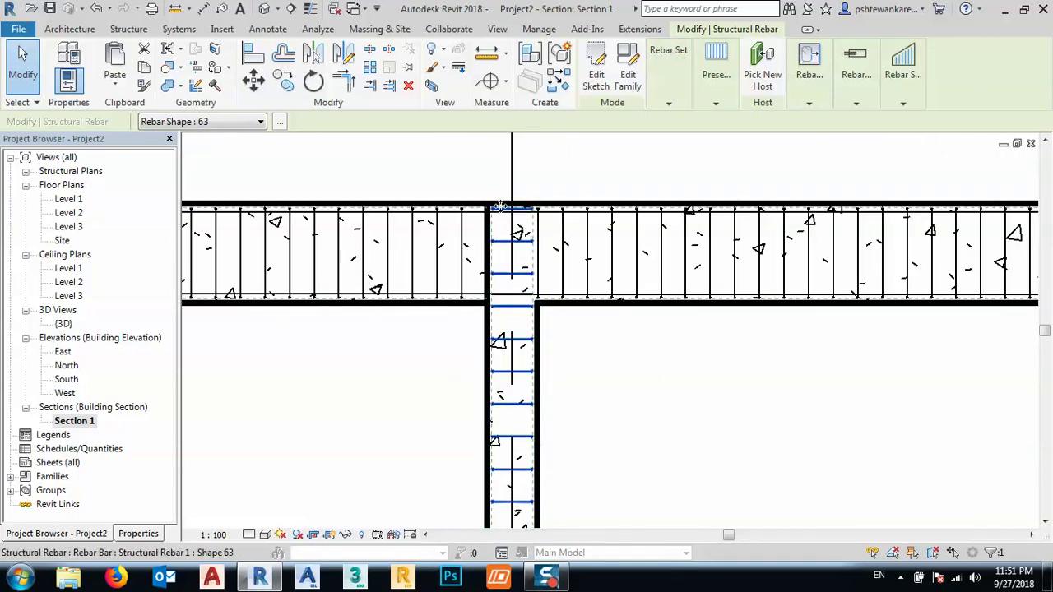
# Step: Reselect the column tie set and drag its end bar to the column bottom
pyautogui.scroll(3, 507, 212)
pyautogui.scroll(2, 507, 211)
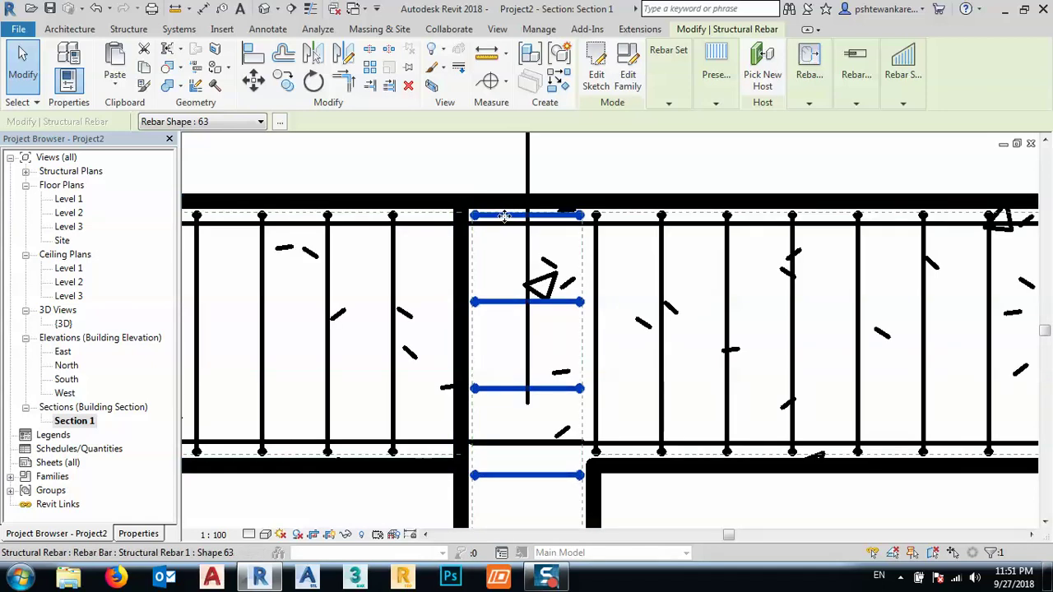
pyautogui.press('Escape')
pyautogui.click(517, 214)
pyautogui.moveTo(527, 215); pyautogui.dragTo(508, 477)
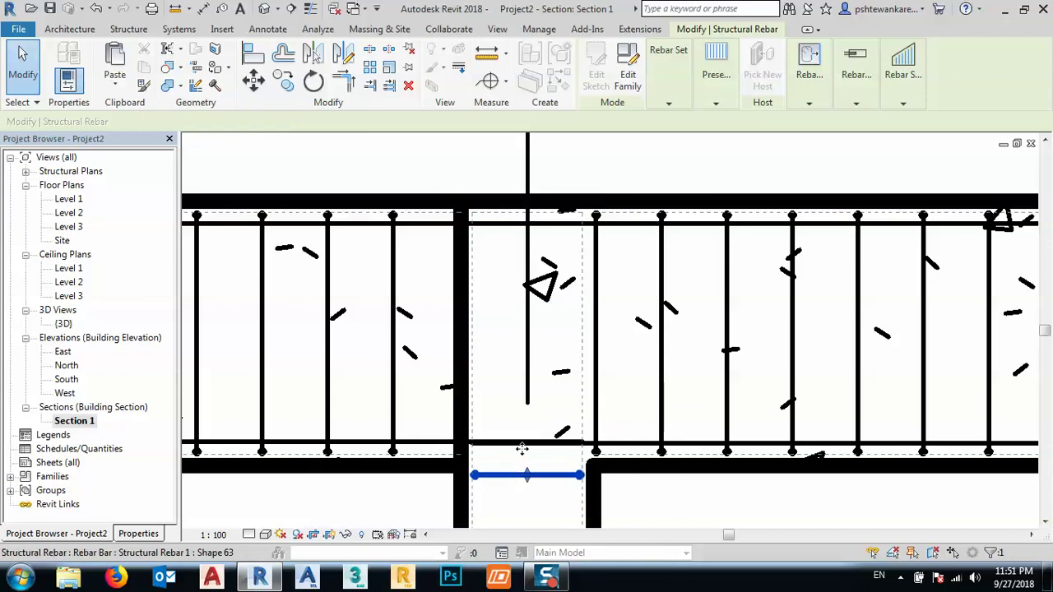
pyautogui.moveTo(522, 447)
pyautogui.mouseDown(button='middle')
pyautogui.moveTo(524, 318)
pyautogui.moveTo(507, 221)
pyautogui.mouseUp(button='middle')
pyautogui.scroll(-2, 502, 230)
pyautogui.scroll(-2, 496, 238)
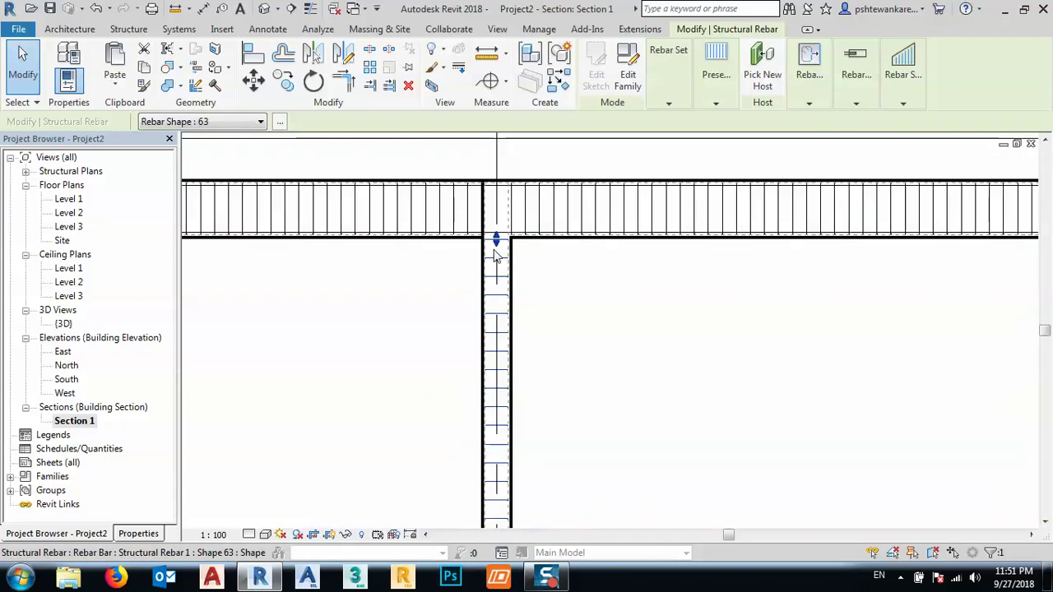
pyautogui.moveTo(510, 477); pyautogui.dragTo(535, 219, button='middle')
pyautogui.scroll(2, 501, 329)
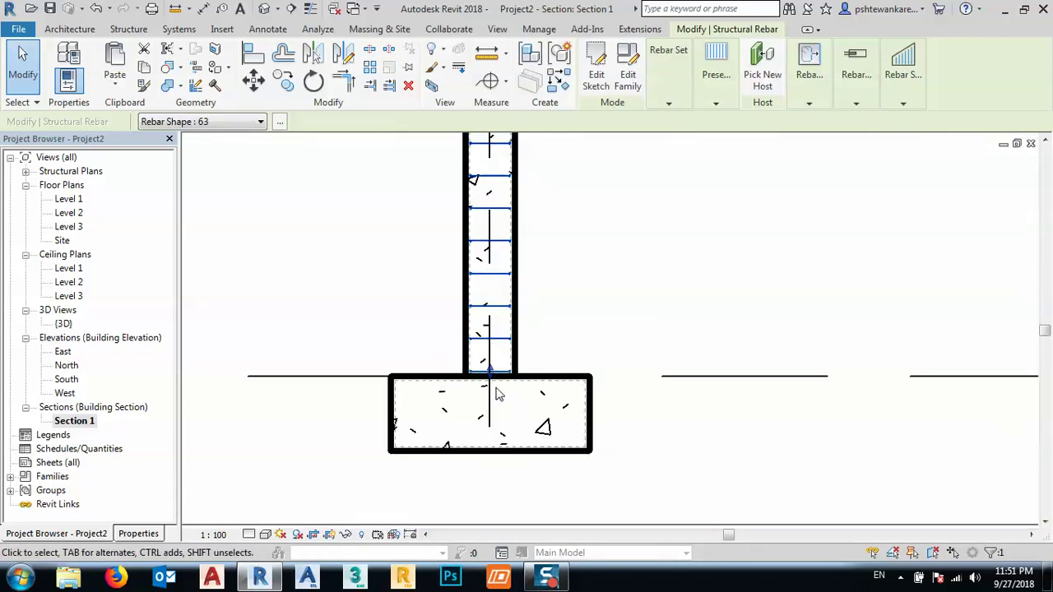
pyautogui.scroll(2, 496, 393)
pyautogui.moveTo(489, 387); pyautogui.dragTo(494, 343, button='middle')
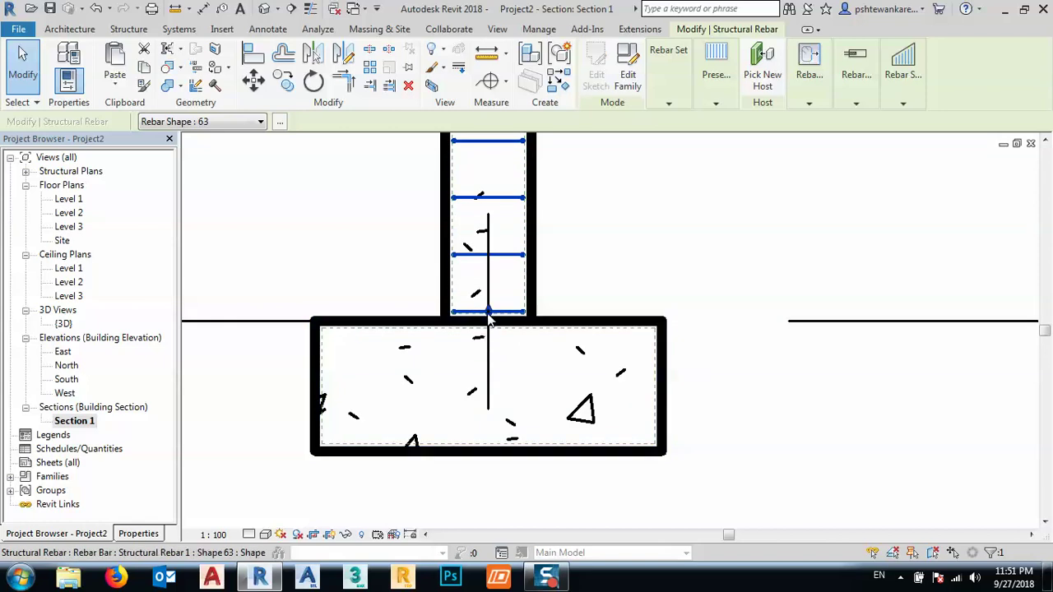
# Step: Stretch the tie set's end down into the footing, snapping to an endpoint, and finish editing
pyautogui.moveTo(487, 313); pyautogui.dragTo(486, 427)
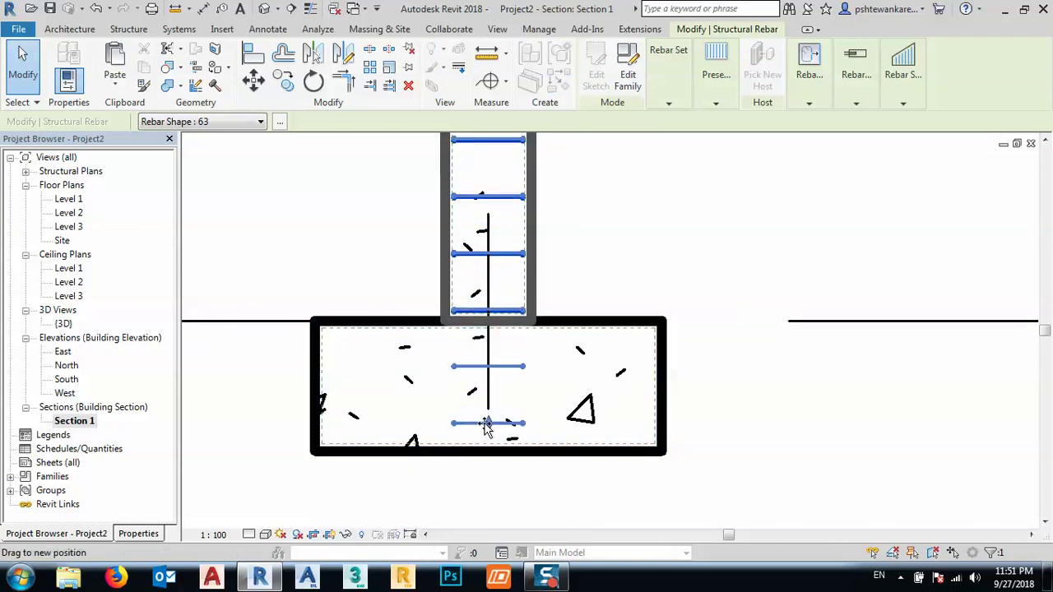
pyautogui.moveTo(486, 428); pyautogui.dragTo(488, 415)
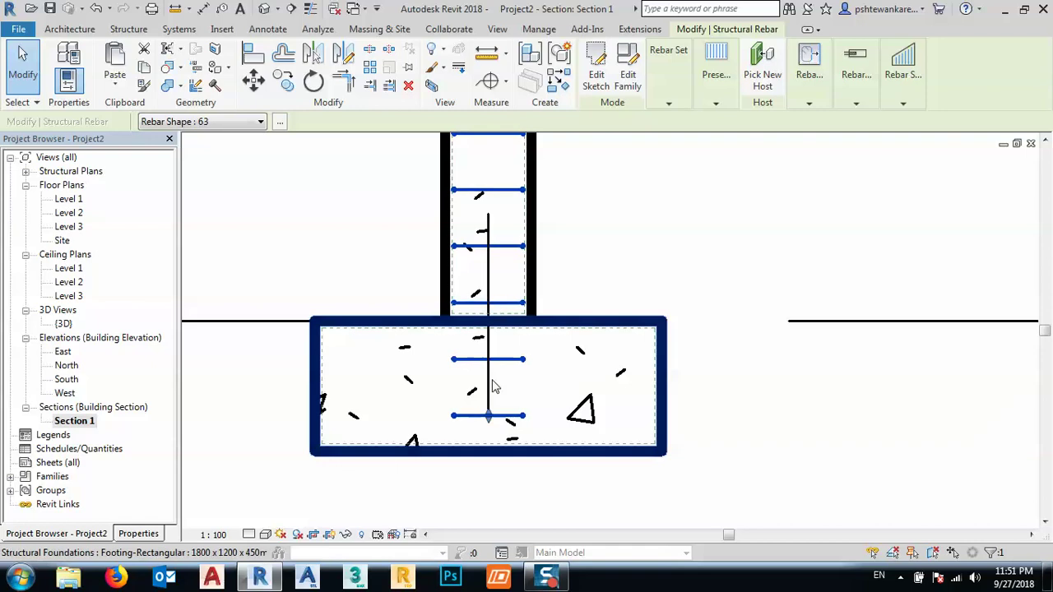
pyautogui.moveTo(499, 396); pyautogui.dragTo(493, 434, button='middle')
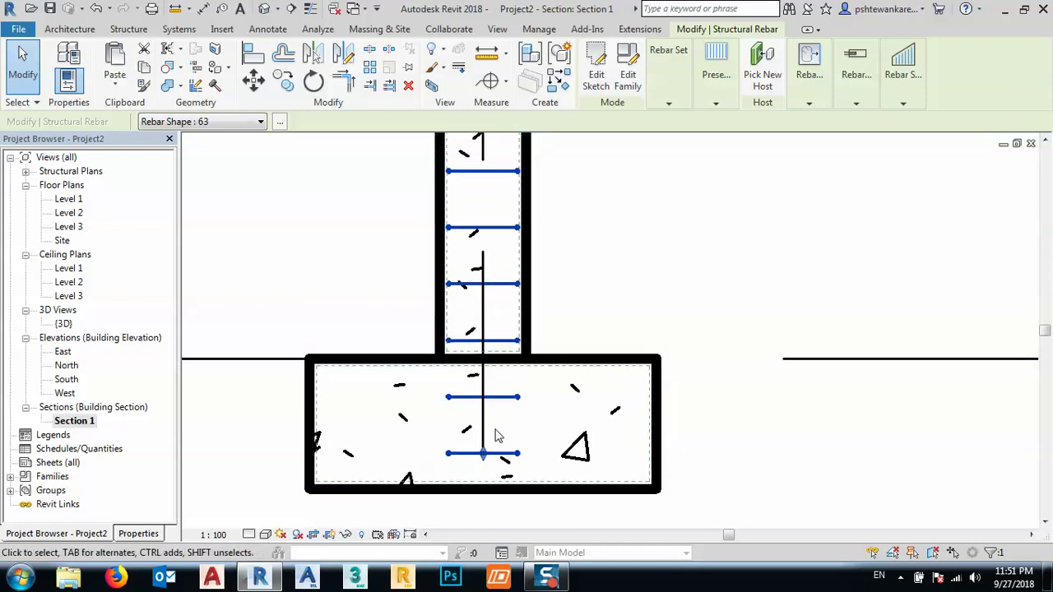
pyautogui.moveTo(485, 461); pyautogui.dragTo(484, 450)
pyautogui.moveTo(485, 336); pyautogui.dragTo(481, 370, button='middle')
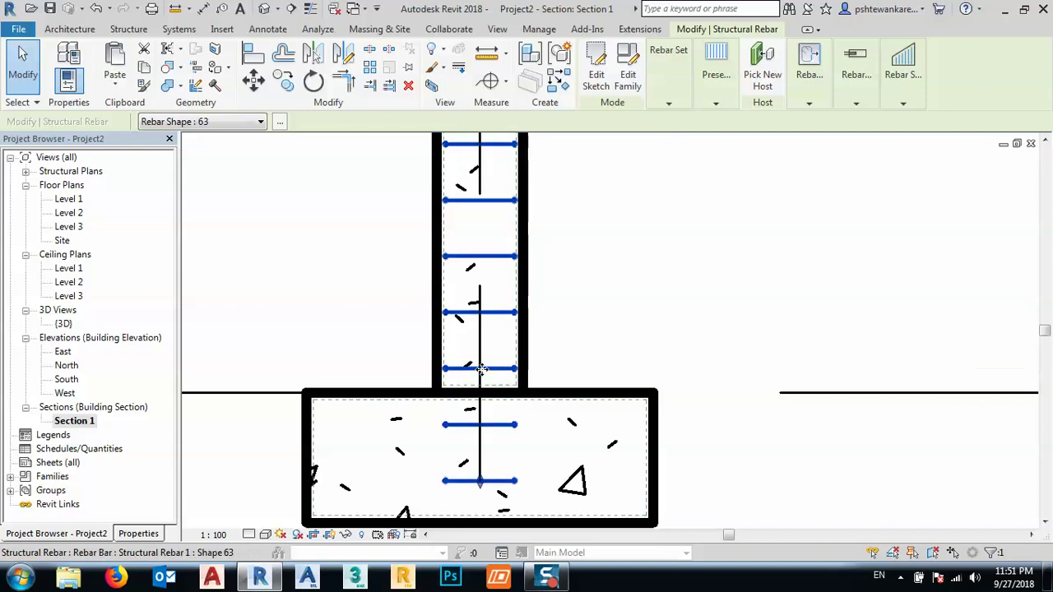
pyautogui.scroll(-2, 481, 370)
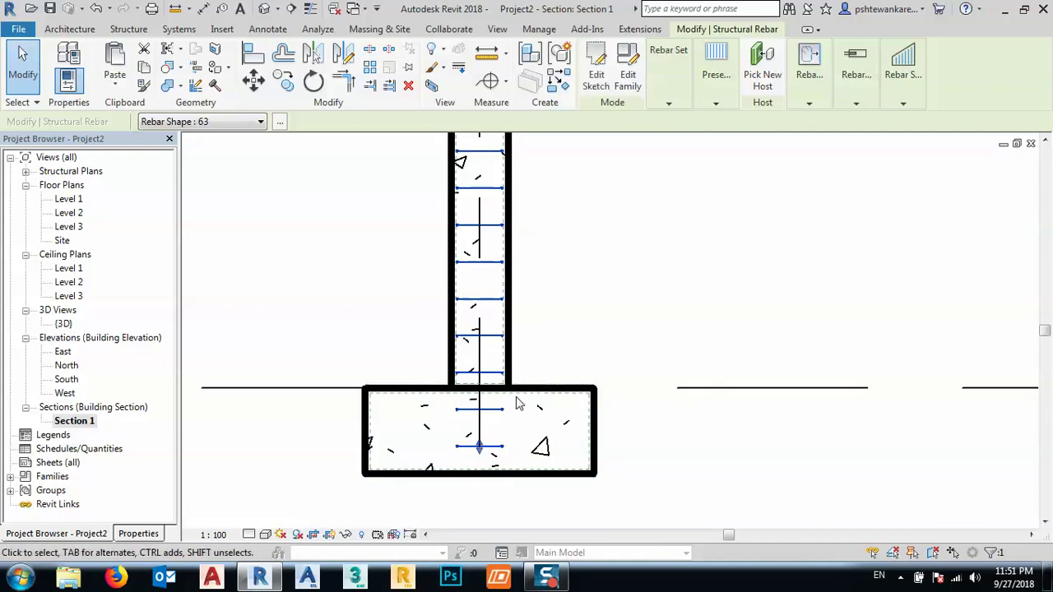
pyautogui.moveTo(518, 403)
pyautogui.mouseDown(button='middle')
pyautogui.moveTo(512, 380)
pyautogui.moveTo(492, 426)
pyautogui.mouseUp(button='middle')
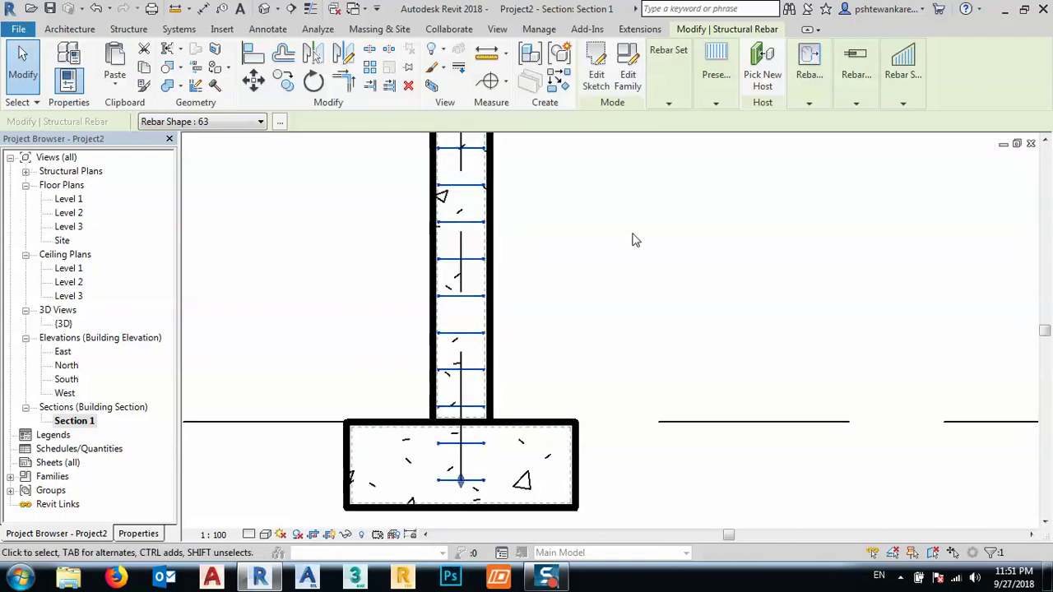
pyautogui.scroll(-2, 566, 316)
pyautogui.moveTo(557, 324); pyautogui.dragTo(568, 383, button='middle')
pyautogui.scroll(-1, 571, 354)
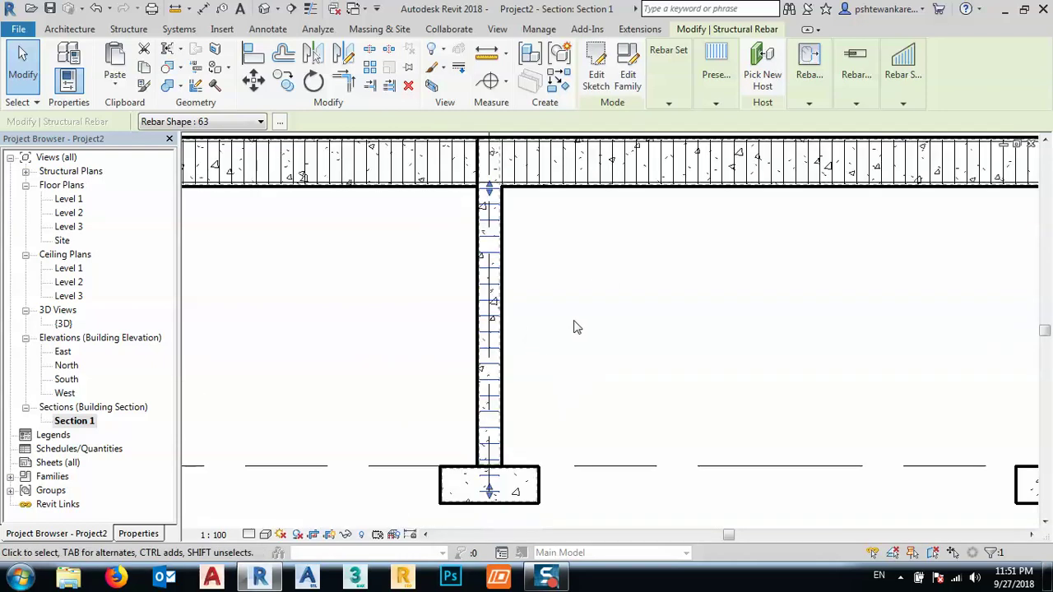
pyautogui.moveTo(576, 324); pyautogui.dragTo(548, 300, button='middle')
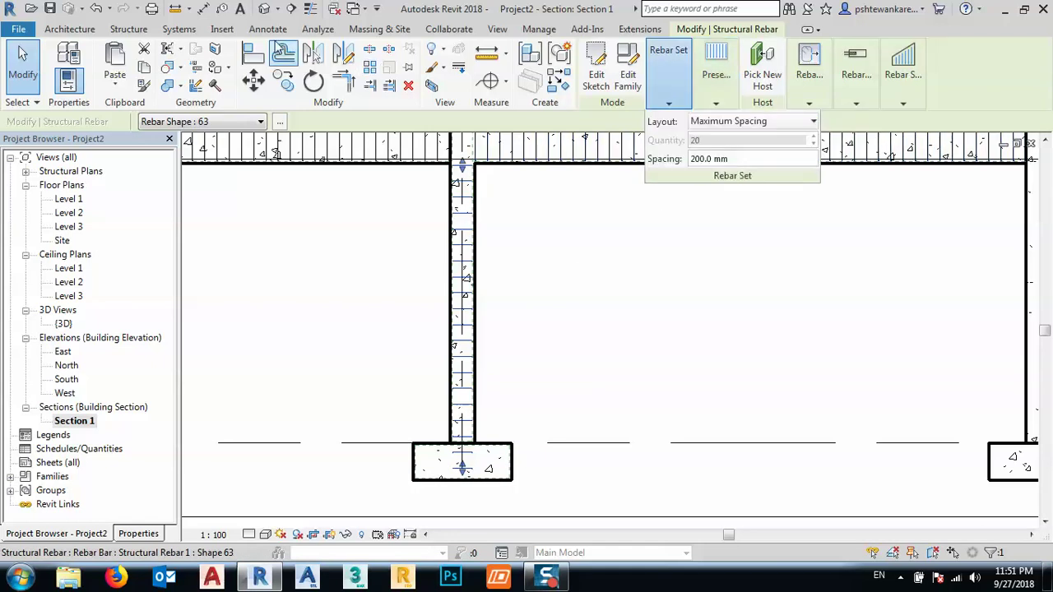
pyautogui.click(132, 30)
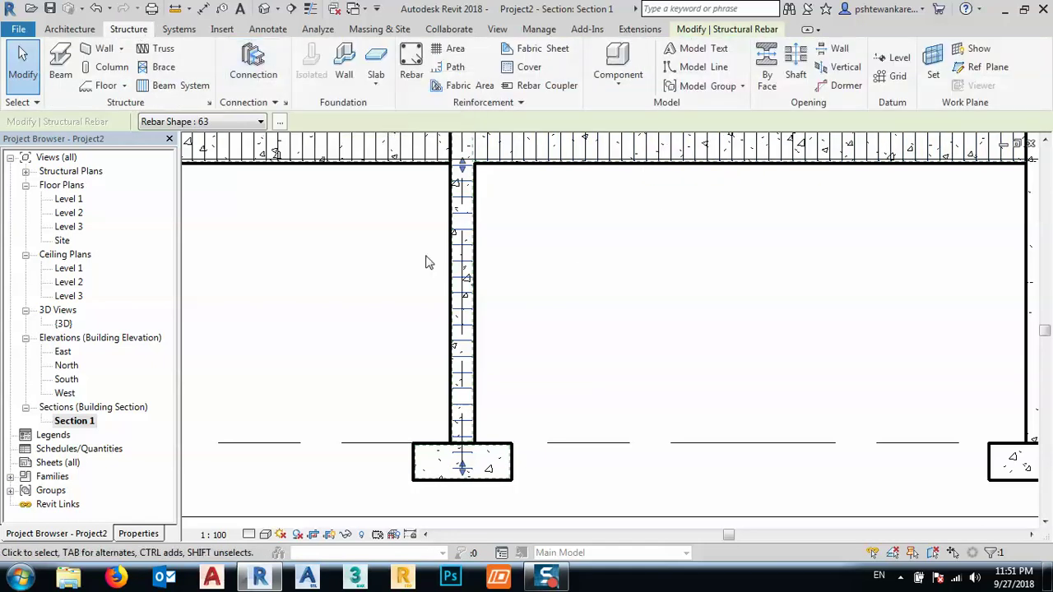
pyautogui.moveTo(590, 285); pyautogui.dragTo(599, 291, button='middle')
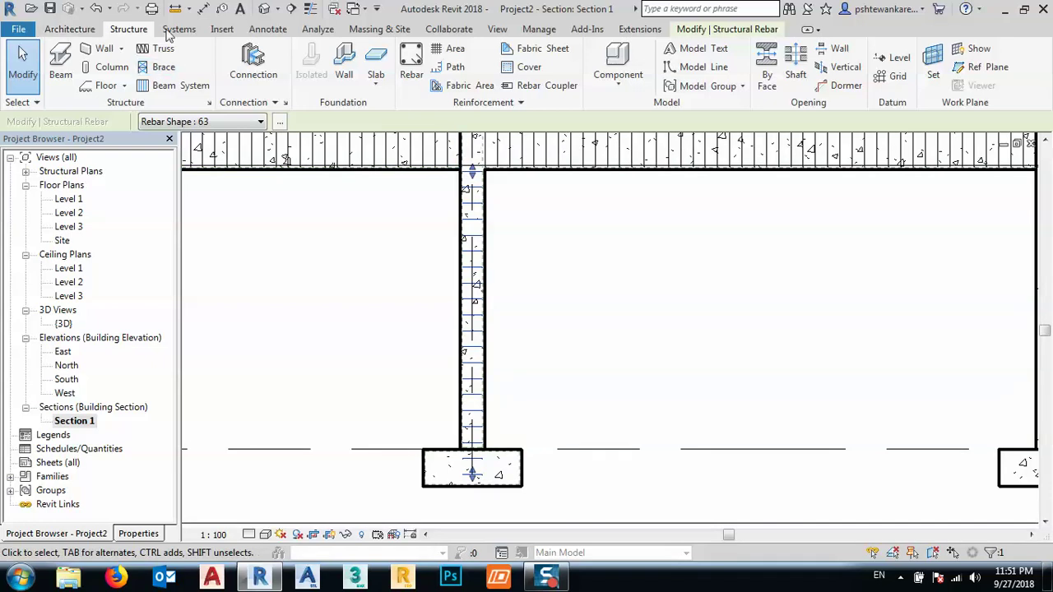
pyautogui.moveTo(426, 369); pyautogui.dragTo(440, 377, button='middle')
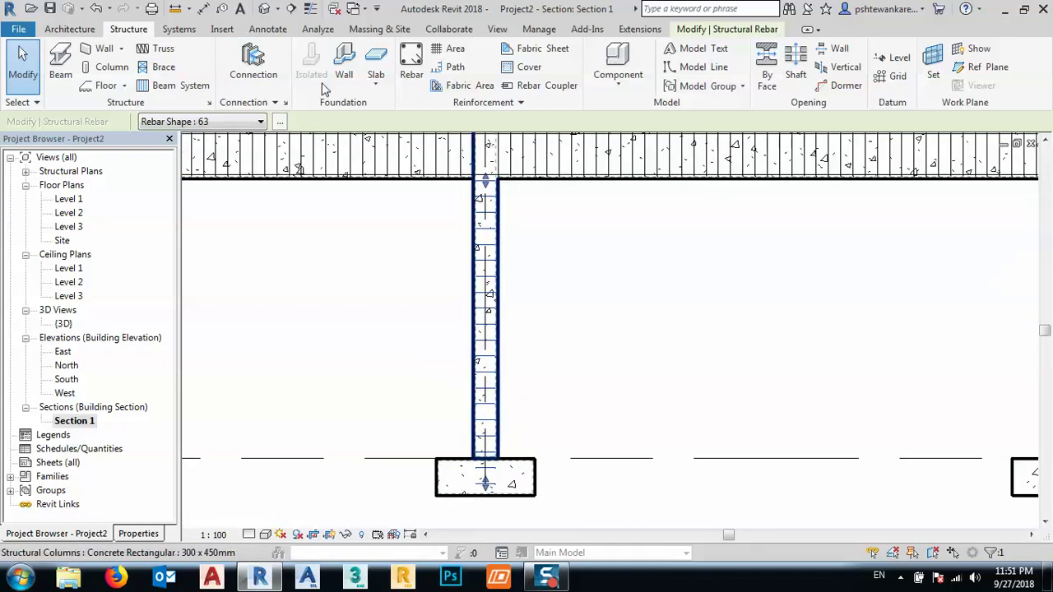
# Step: Open the default 3D view and select only the concrete column
pyautogui.click(265, 9)
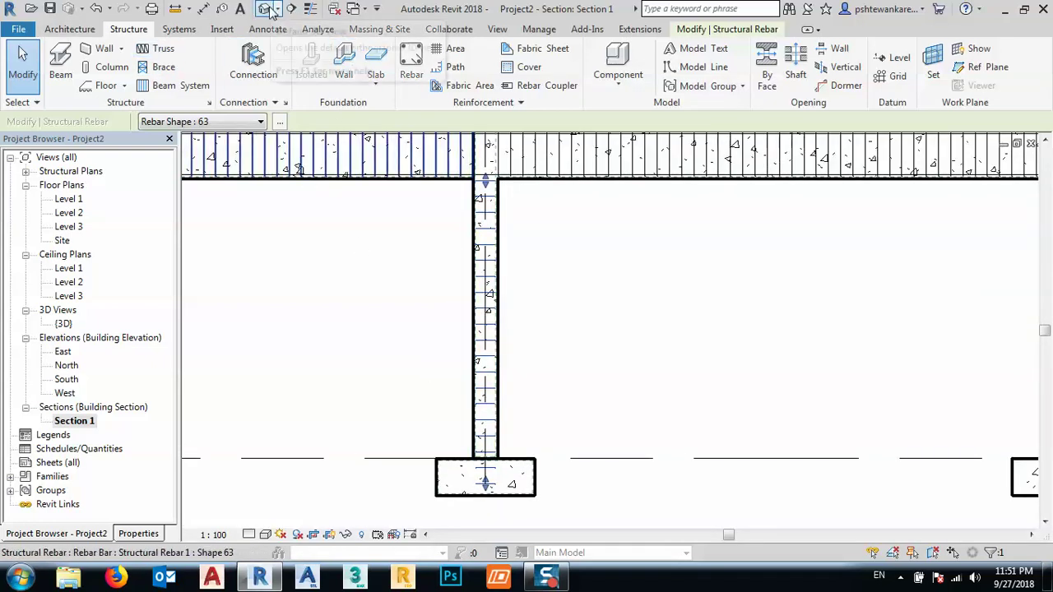
pyautogui.scroll(2, 545, 329)
pyautogui.scroll(2, 535, 329)
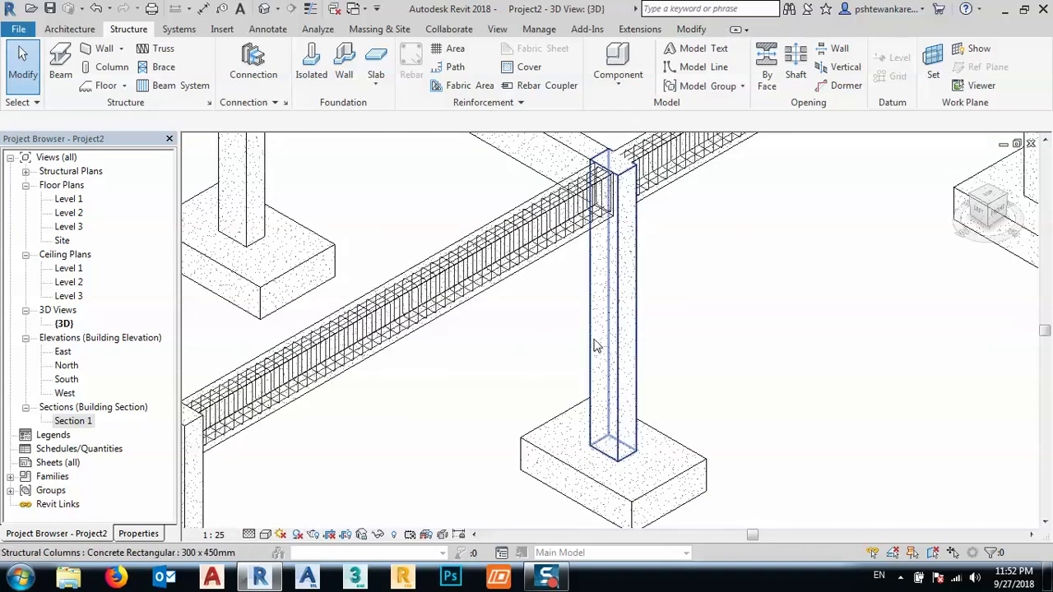
pyautogui.moveTo(650, 322); pyautogui.dragTo(578, 335)
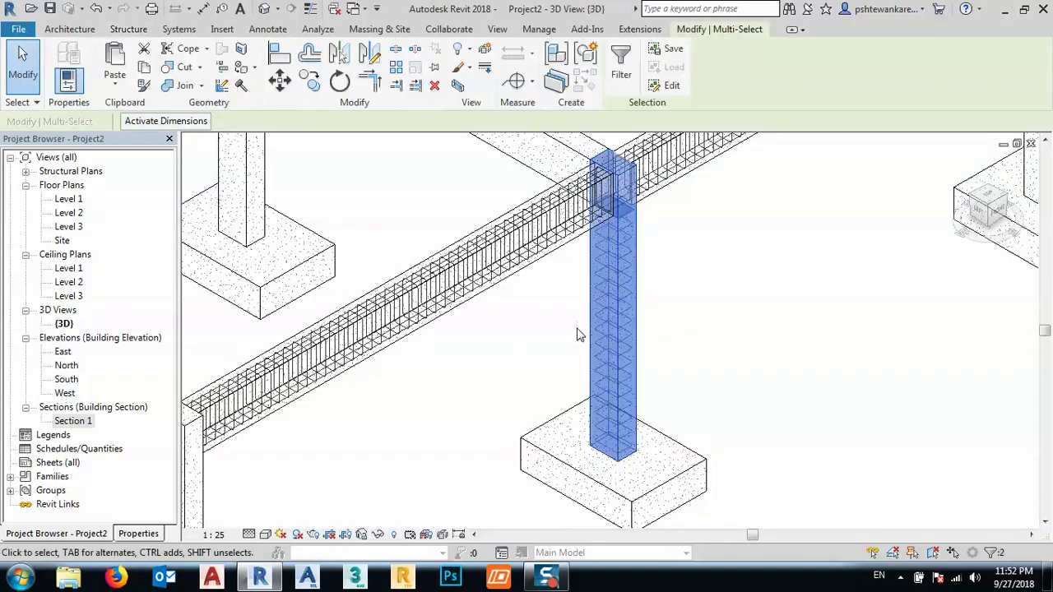
pyautogui.click(577, 345)
pyautogui.click(591, 328)
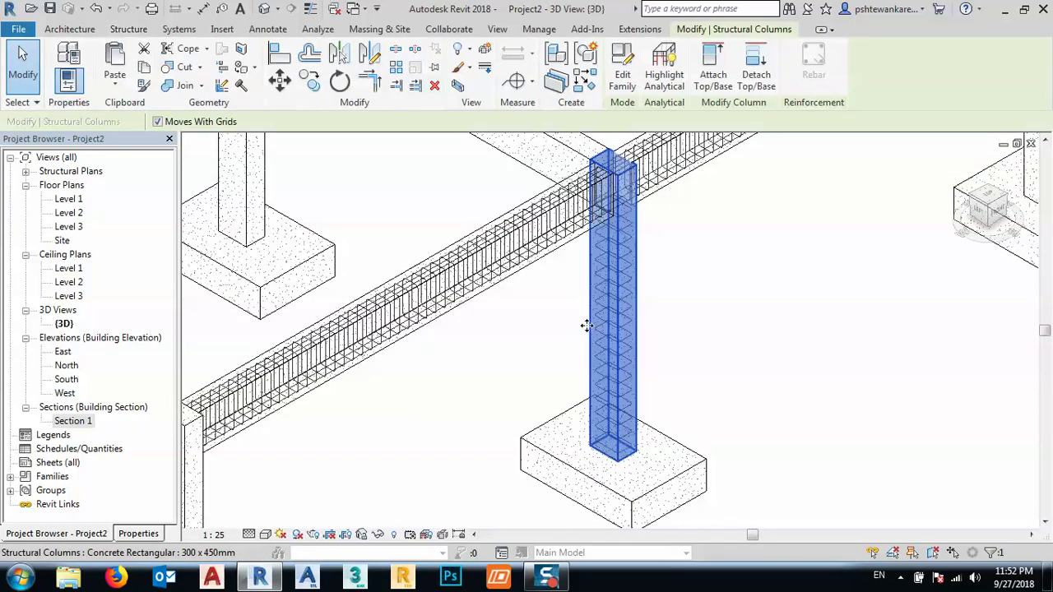
# Step: Override the column's surface transparency to 80 in this view, then reselect the column
pyautogui.rightClick(582, 338)
pyautogui.moveTo(658, 305)
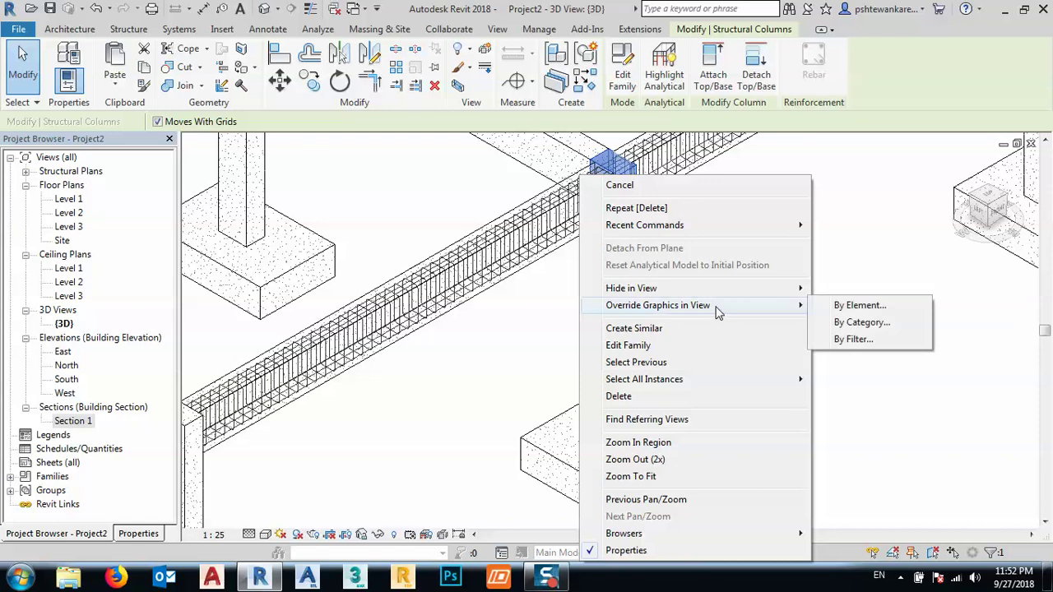
pyautogui.click(847, 306)
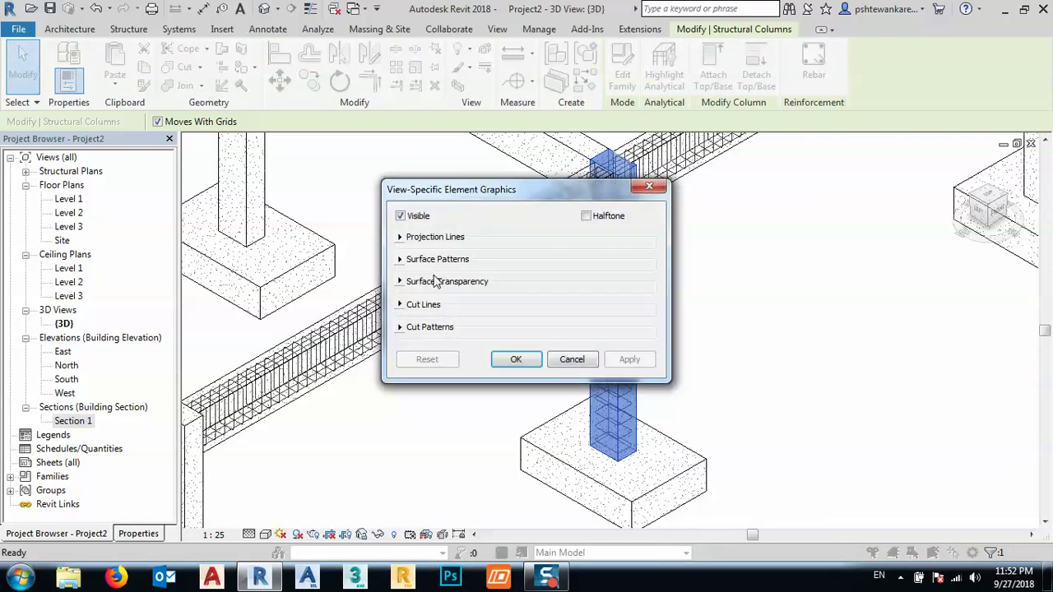
pyautogui.click(400, 281)
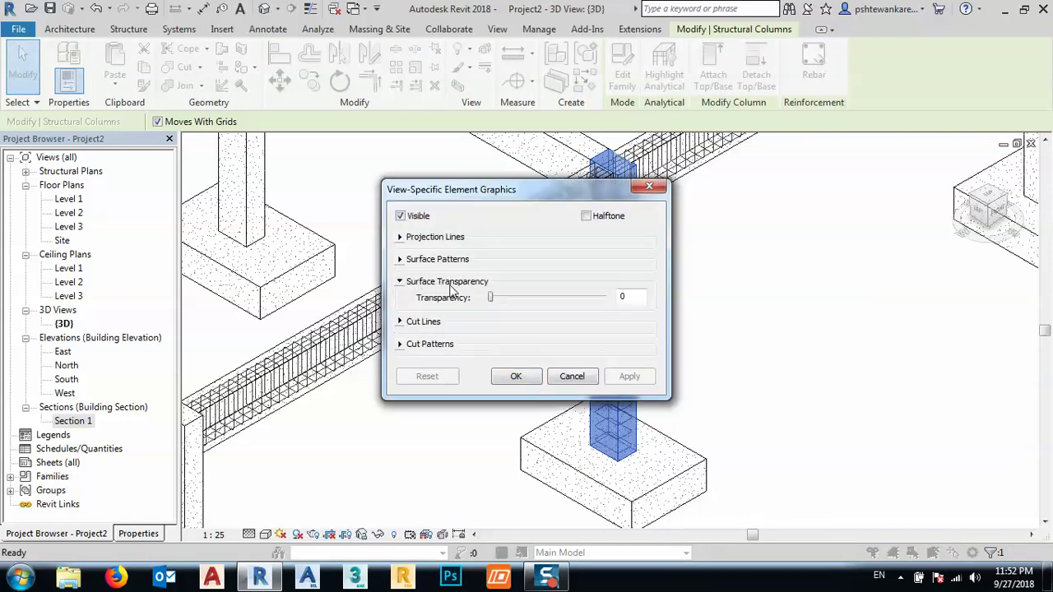
pyautogui.click(566, 298)
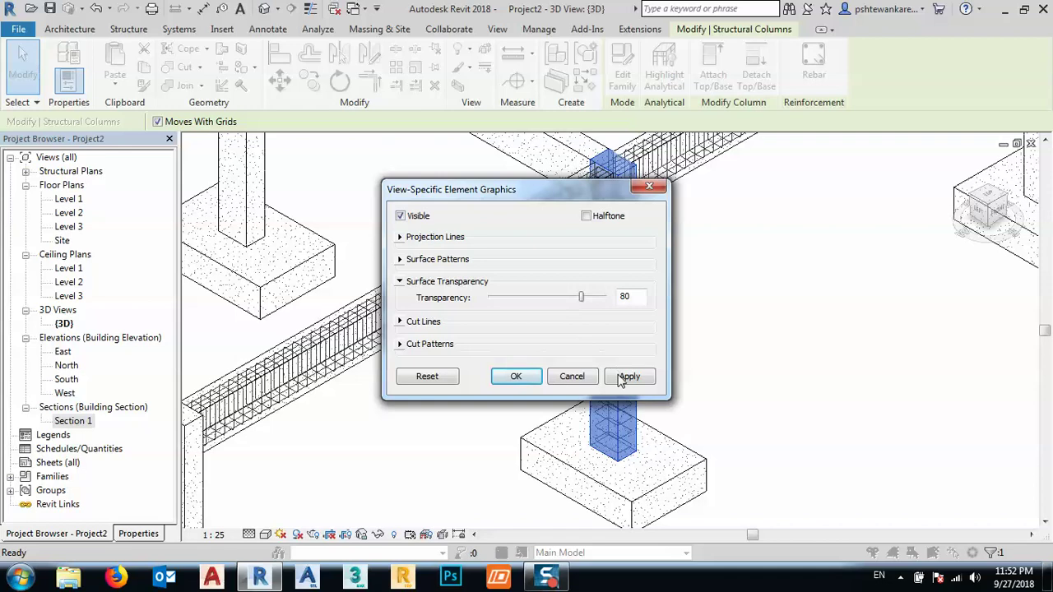
pyautogui.click(627, 376)
pyautogui.click(512, 378)
pyautogui.moveTo(640, 399); pyautogui.dragTo(562, 448, button='middle')
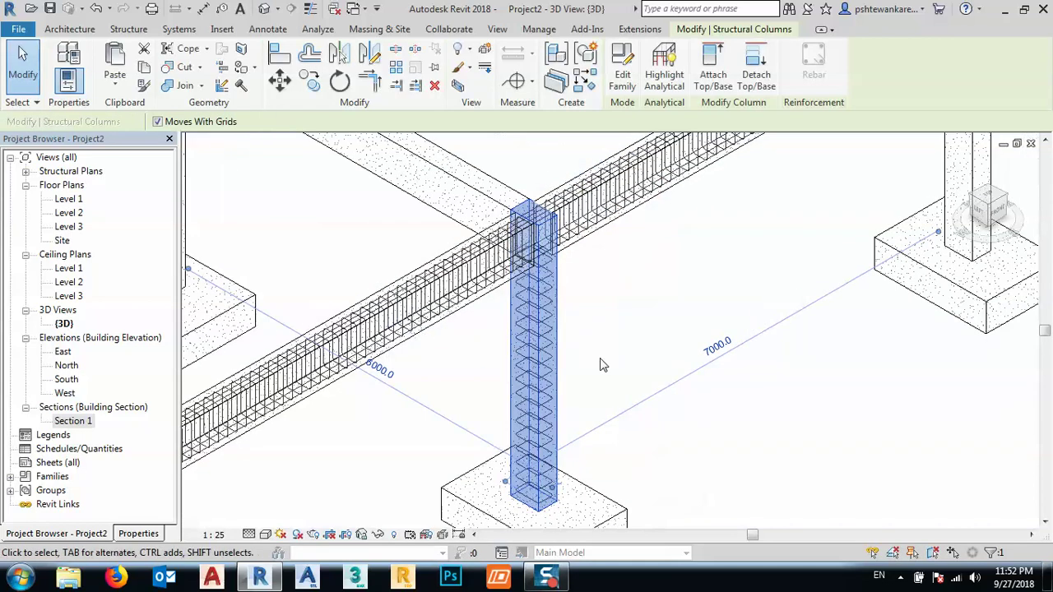
pyautogui.click(592, 357)
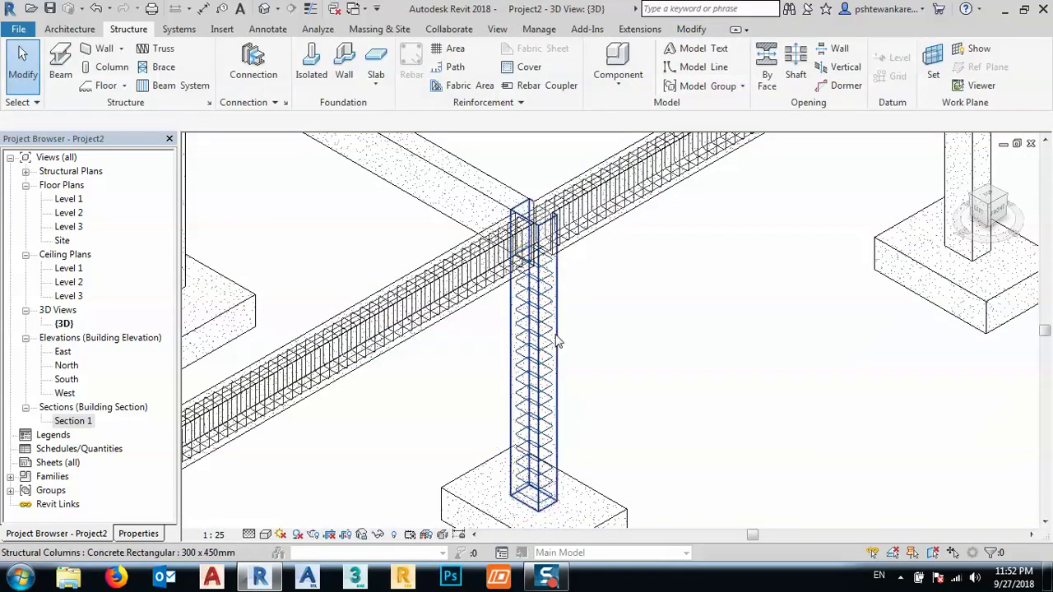
pyautogui.click(557, 341)
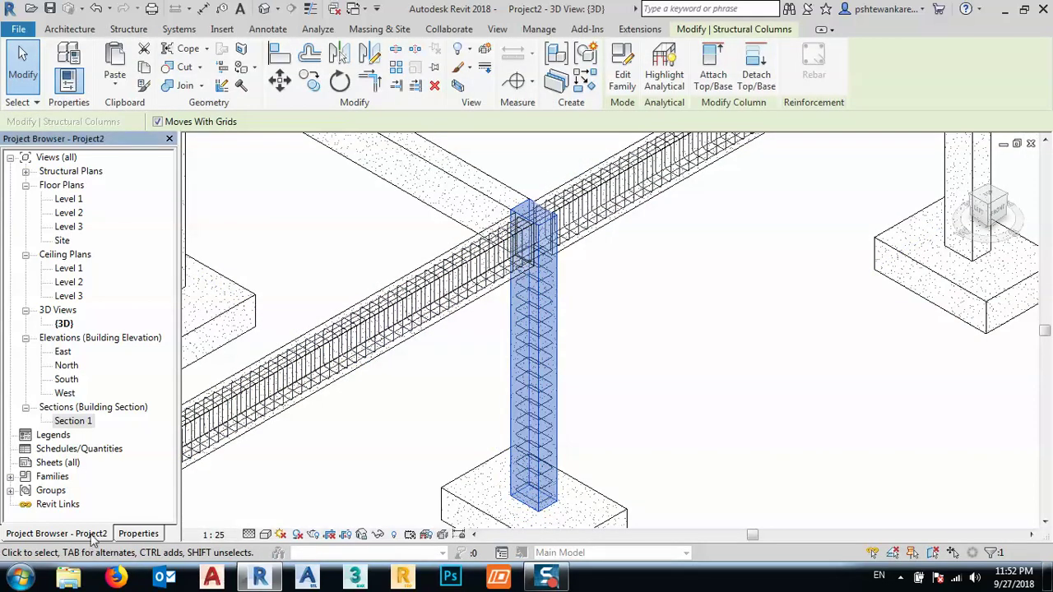
# Step: Set the Concrete Rectangular column type's h dimension to 300 in Type Properties
pyautogui.click(131, 534)
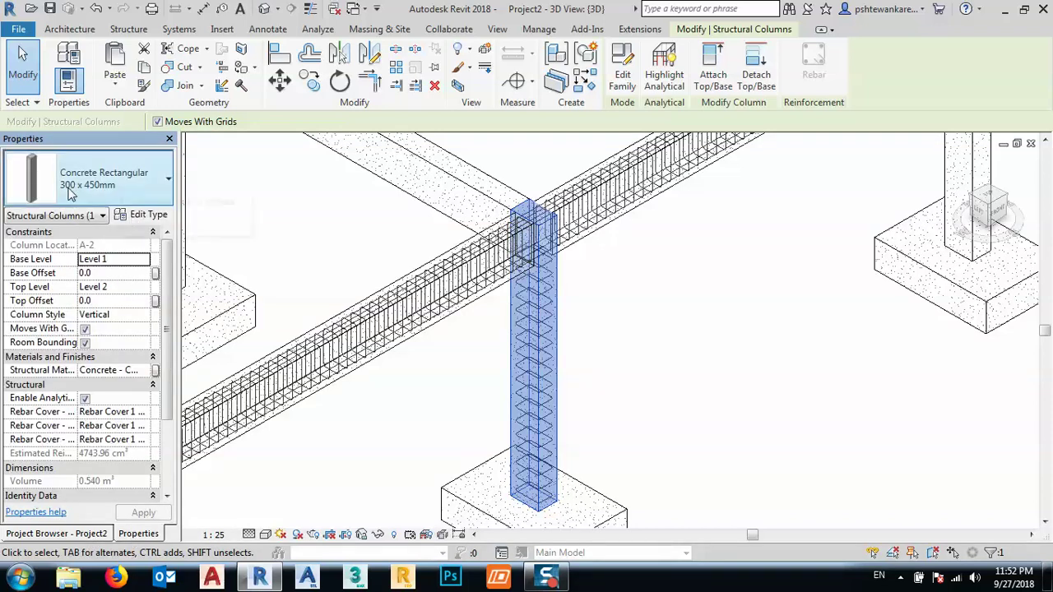
pyautogui.click(146, 216)
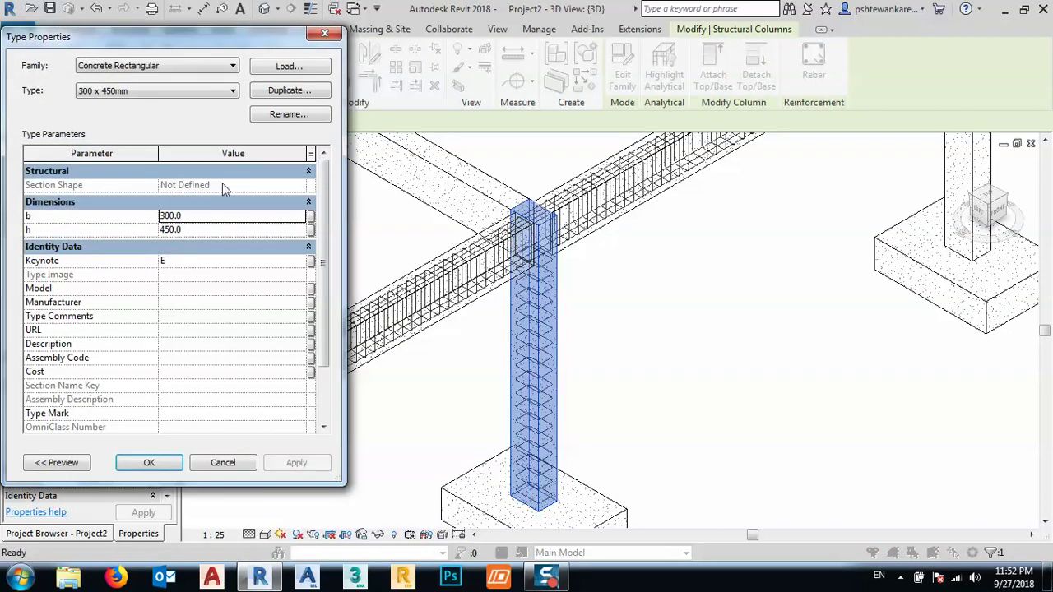
pyautogui.click(191, 230)
pyautogui.write('300')
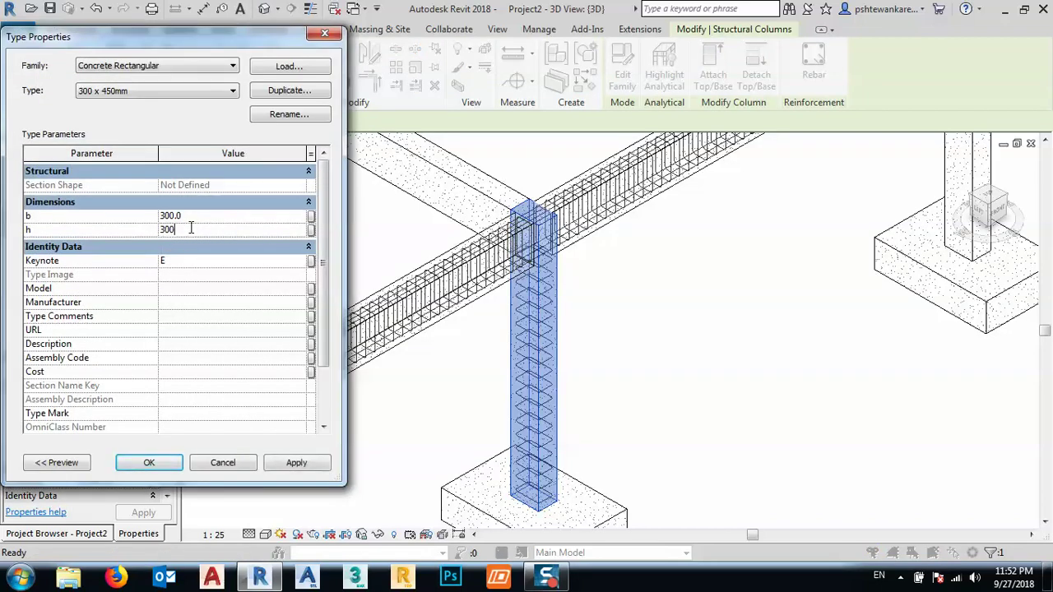
pyautogui.click(280, 463)
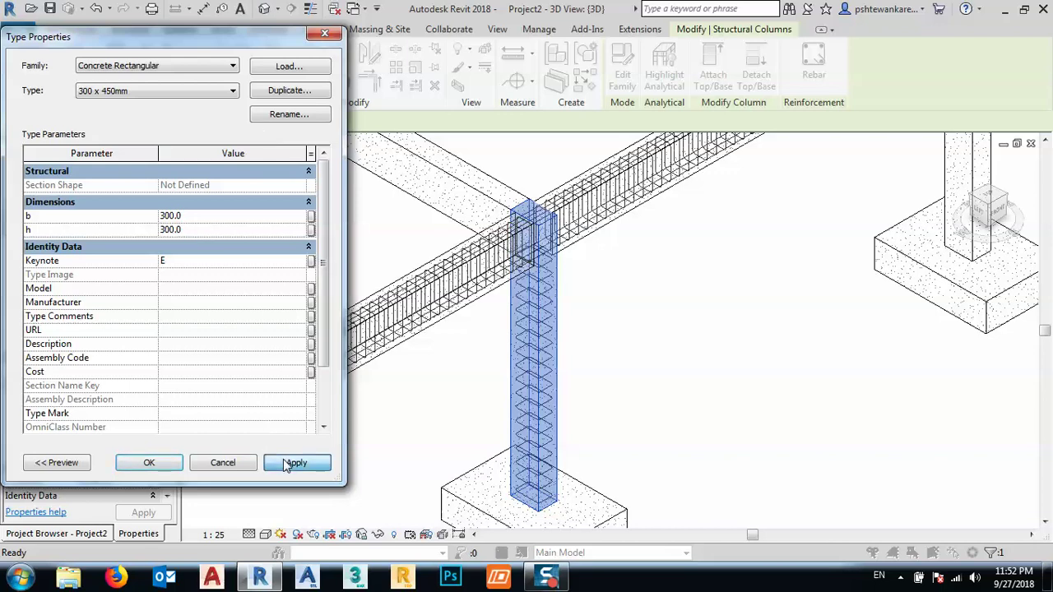
pyautogui.click(149, 463)
# Step: Reselect the resized 300 x 300 column and review its type list
pyautogui.moveTo(532, 383); pyautogui.dragTo(519, 387, button='middle')
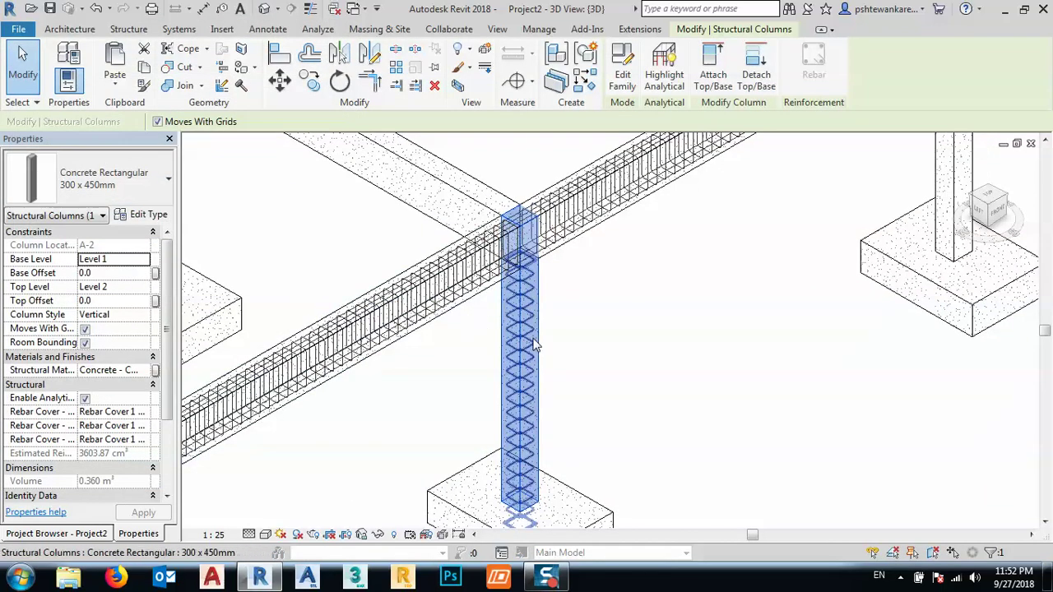
pyautogui.scroll(3, 533, 345)
pyautogui.scroll(2, 529, 341)
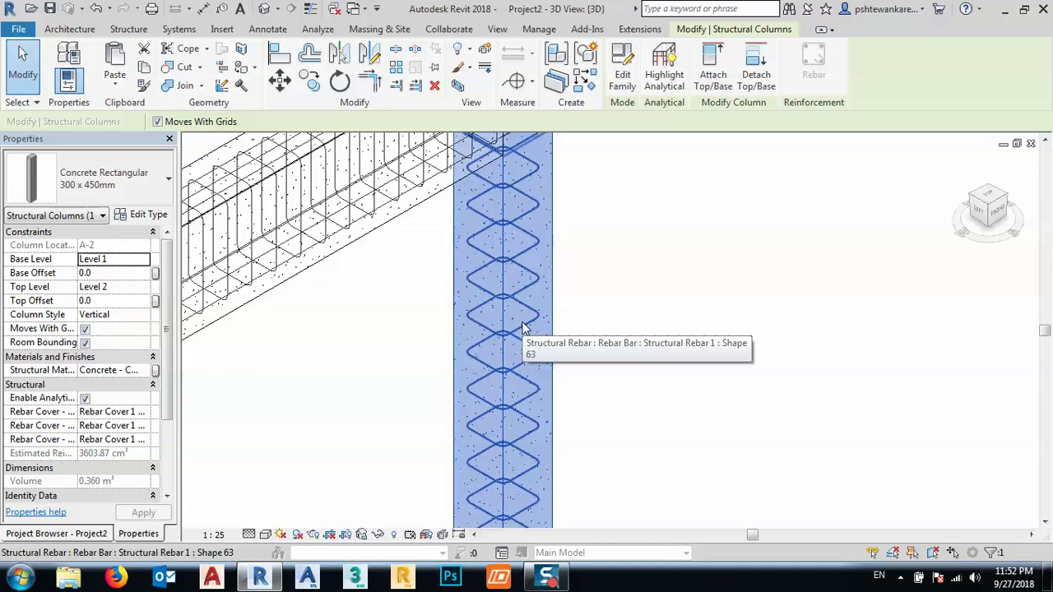
pyautogui.scroll(-2, 494, 338)
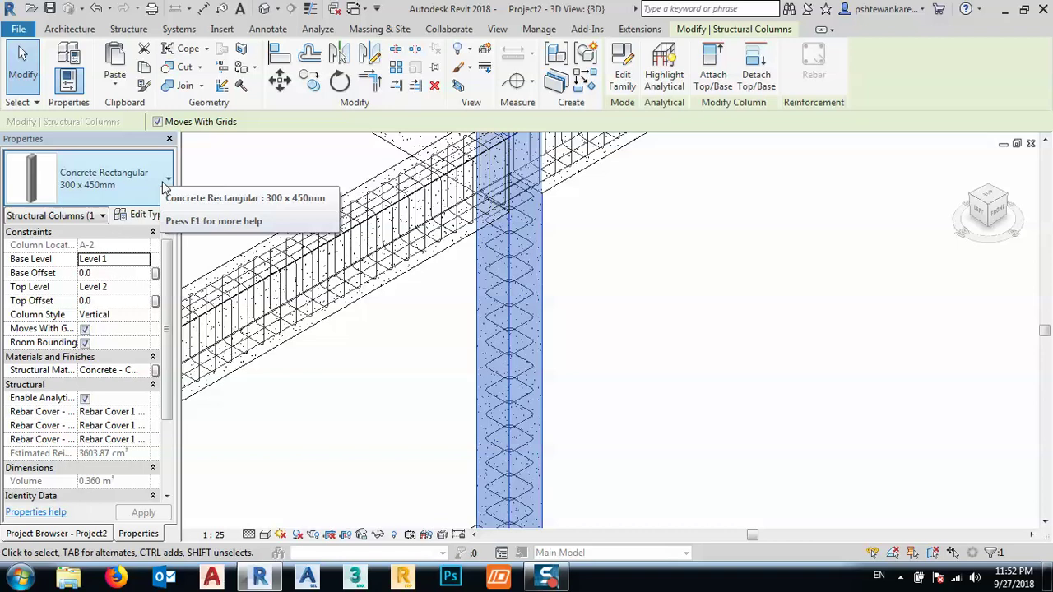
pyautogui.click(428, 371)
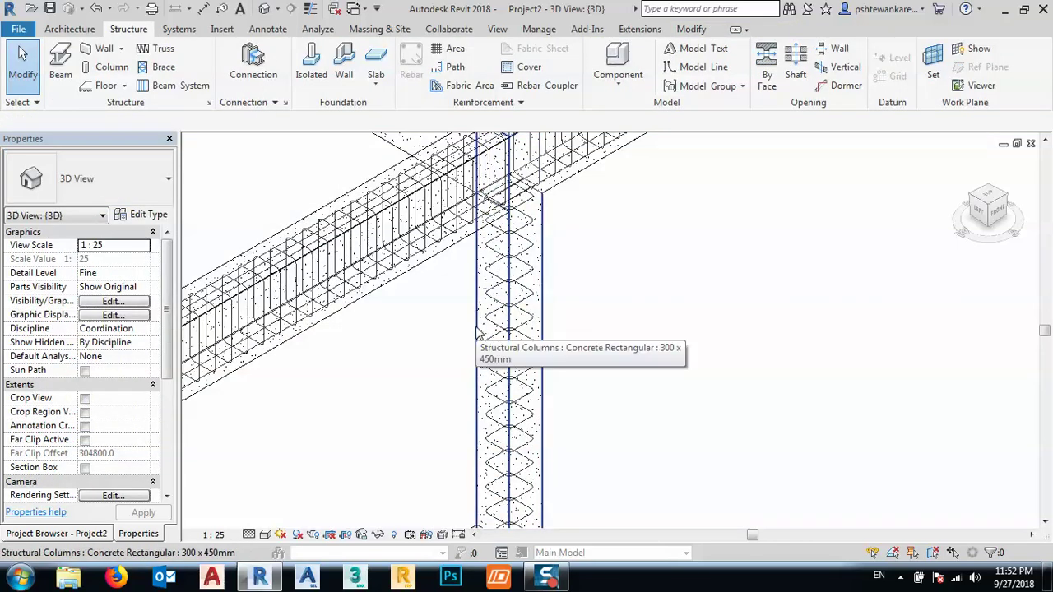
pyautogui.click(485, 370)
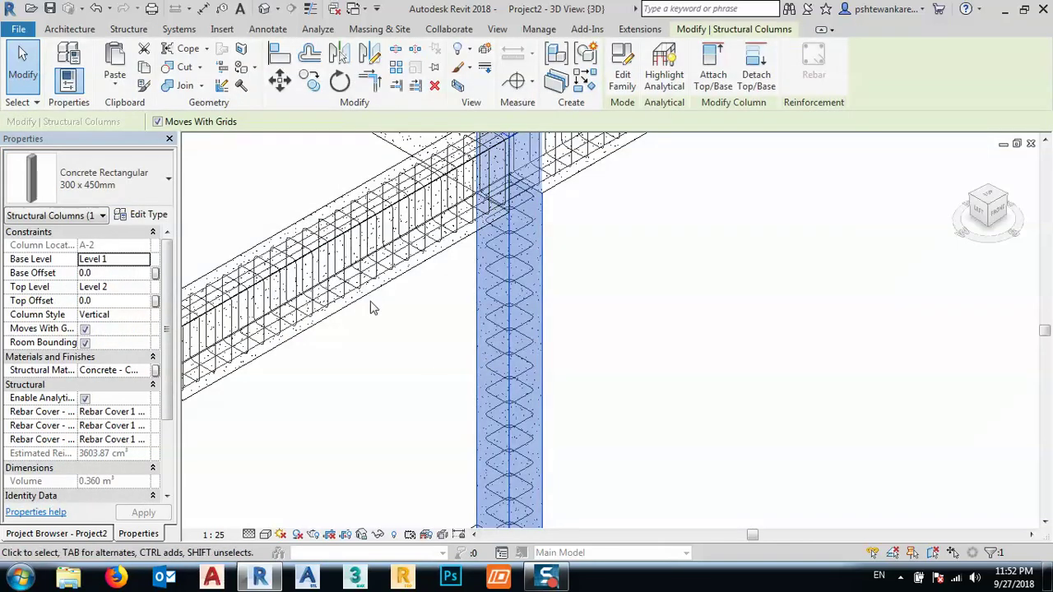
pyautogui.click(149, 176)
pyautogui.click(137, 240)
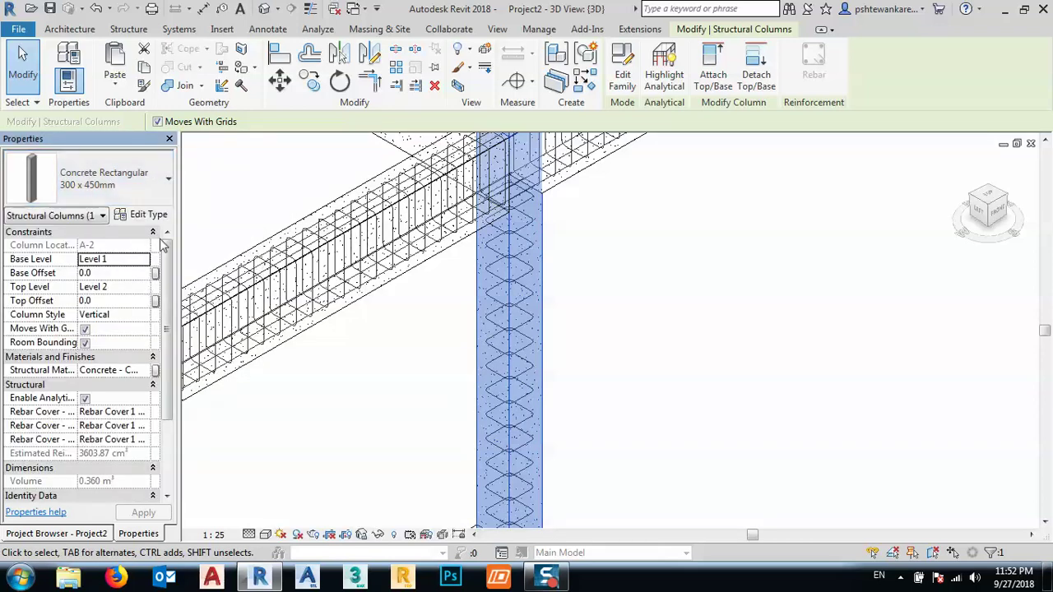
# Step: In Type Properties, rename the column type to '300 x 300mm' and keep the change
pyautogui.click(146, 215)
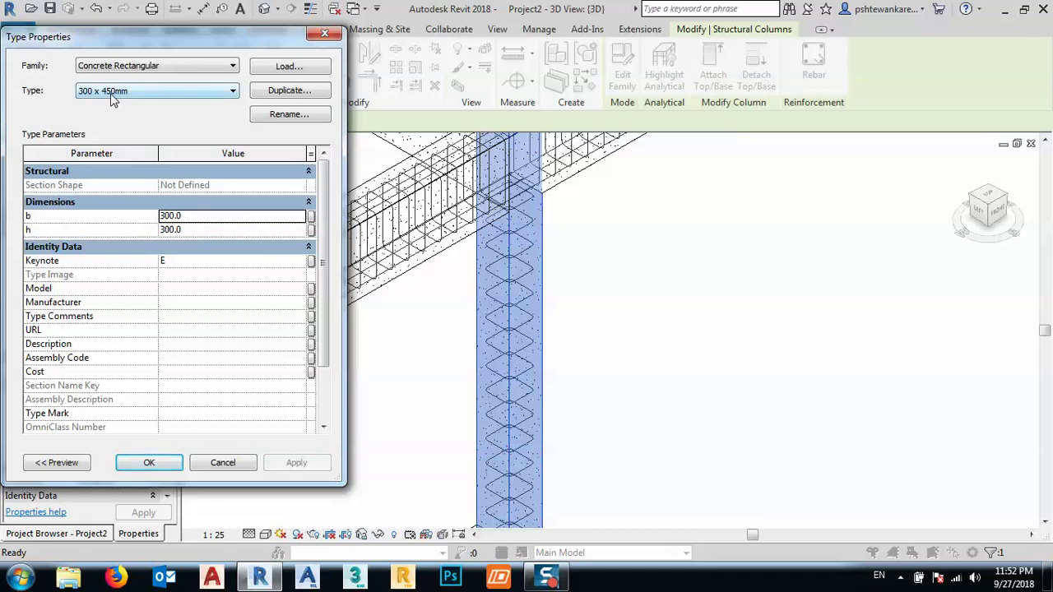
pyautogui.click(280, 120)
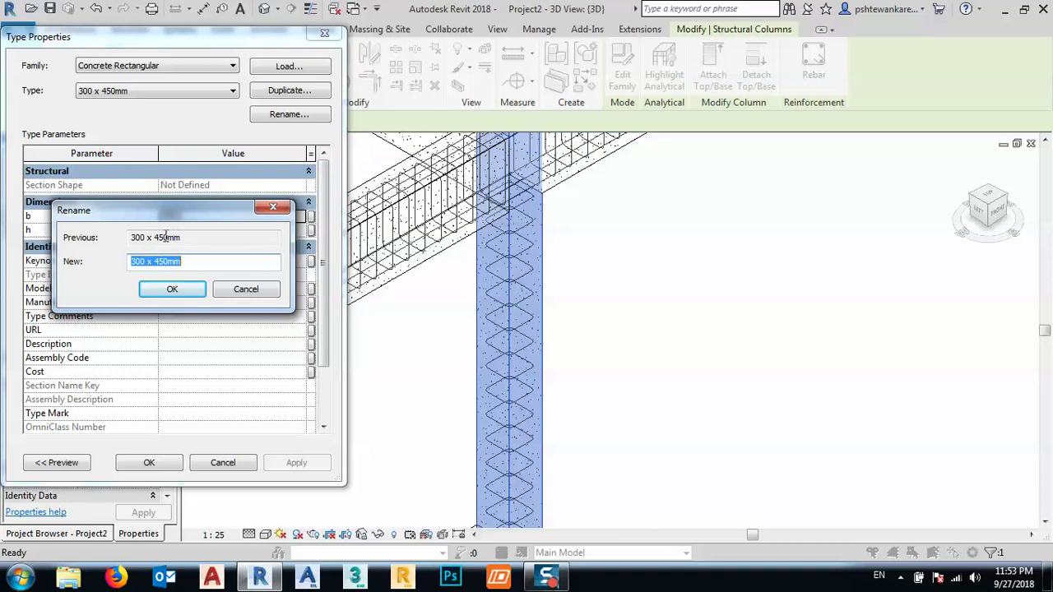
pyautogui.click(162, 237)
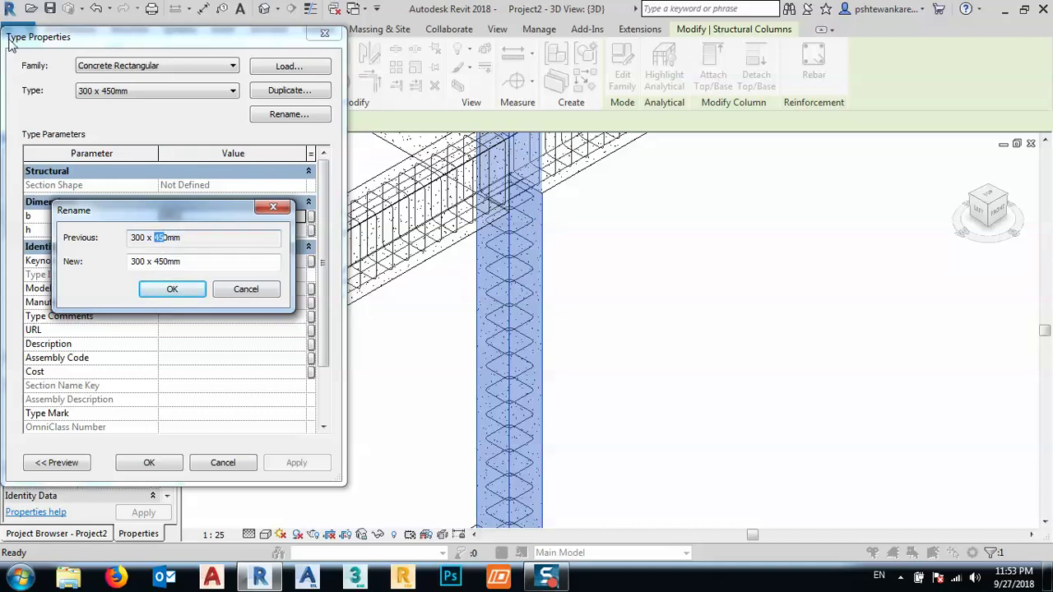
pyautogui.click(165, 261)
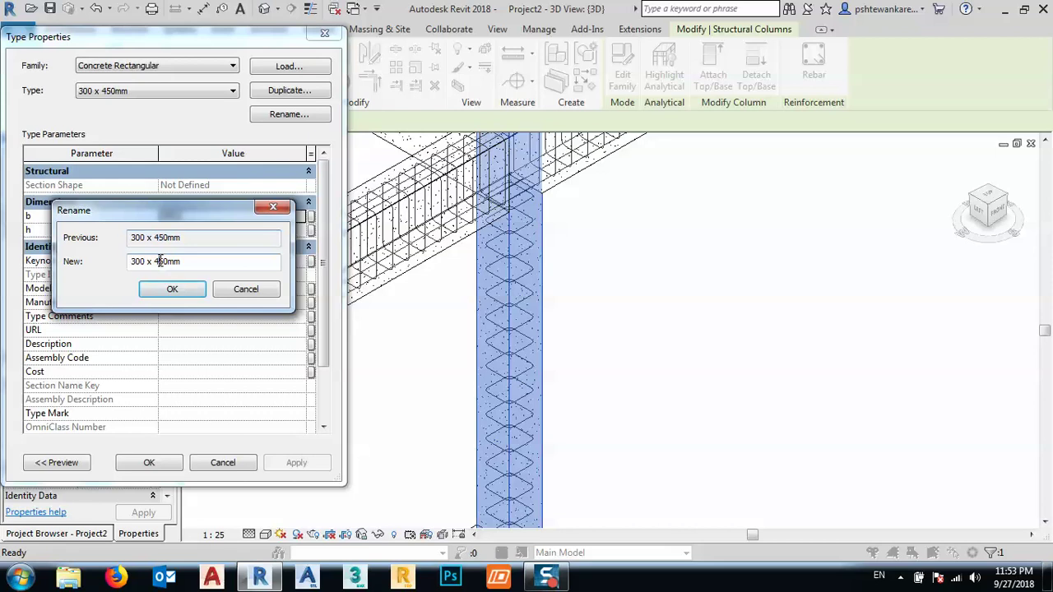
pyautogui.moveTo(159, 262); pyautogui.dragTo(154, 262)
pyautogui.write('30')
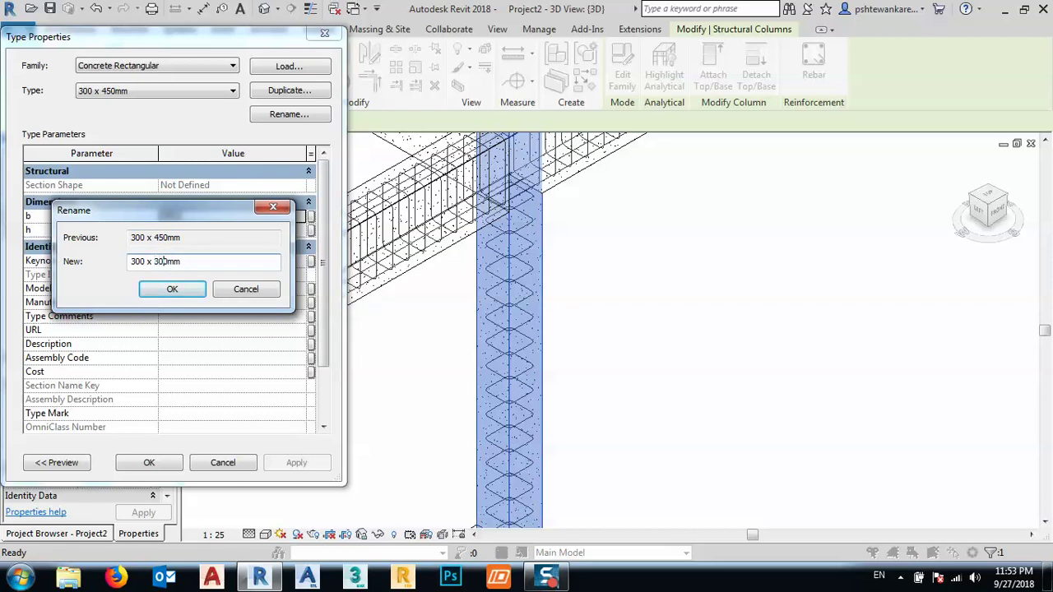
pyautogui.click(170, 288)
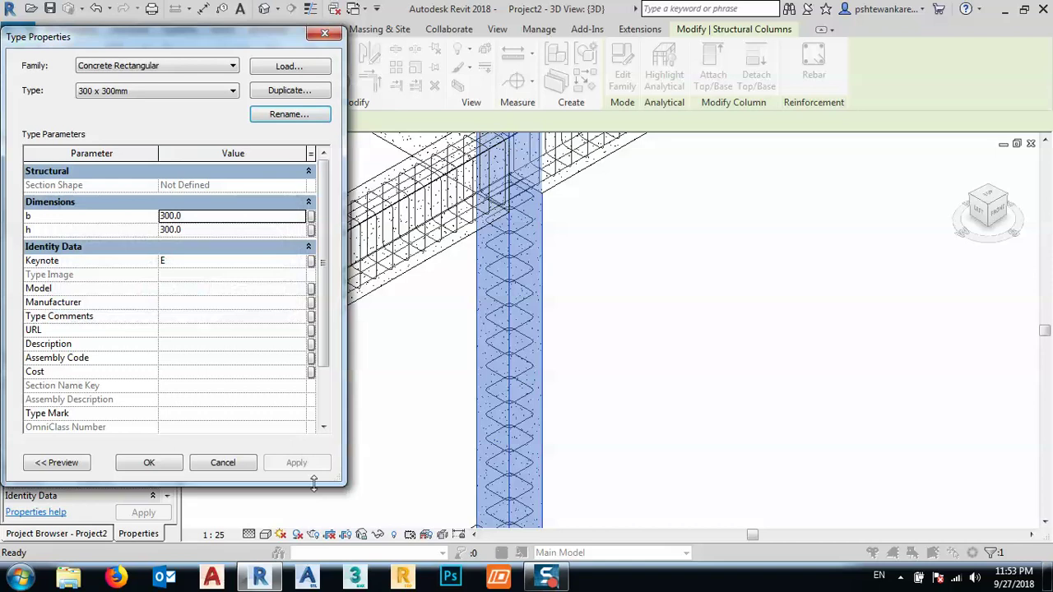
pyautogui.click(150, 463)
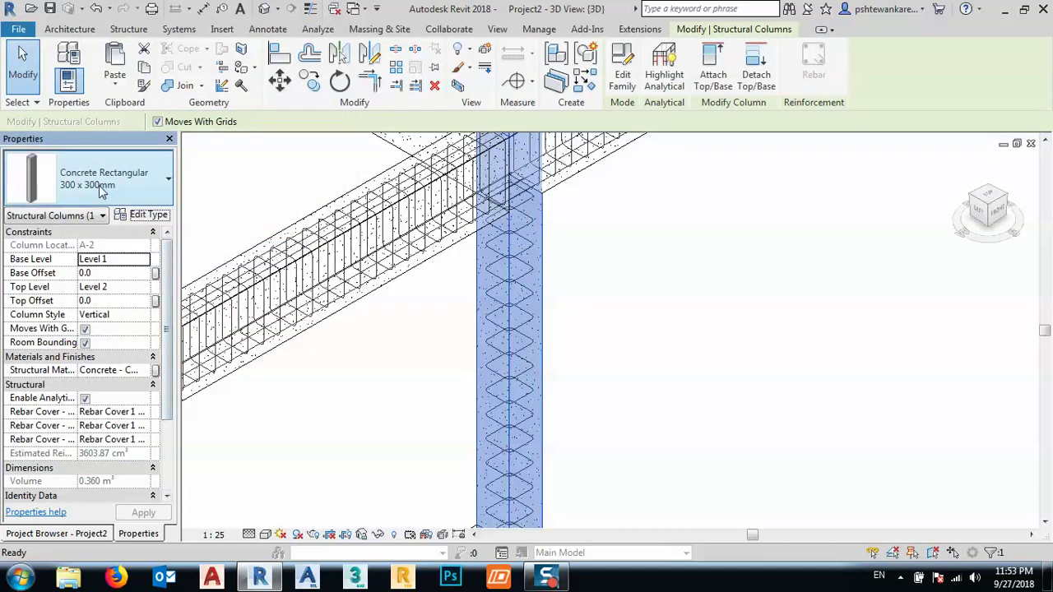
# Step: Open the Section 1 view from the project views list
pyautogui.click(436, 348)
pyautogui.scroll(-3, 519, 380)
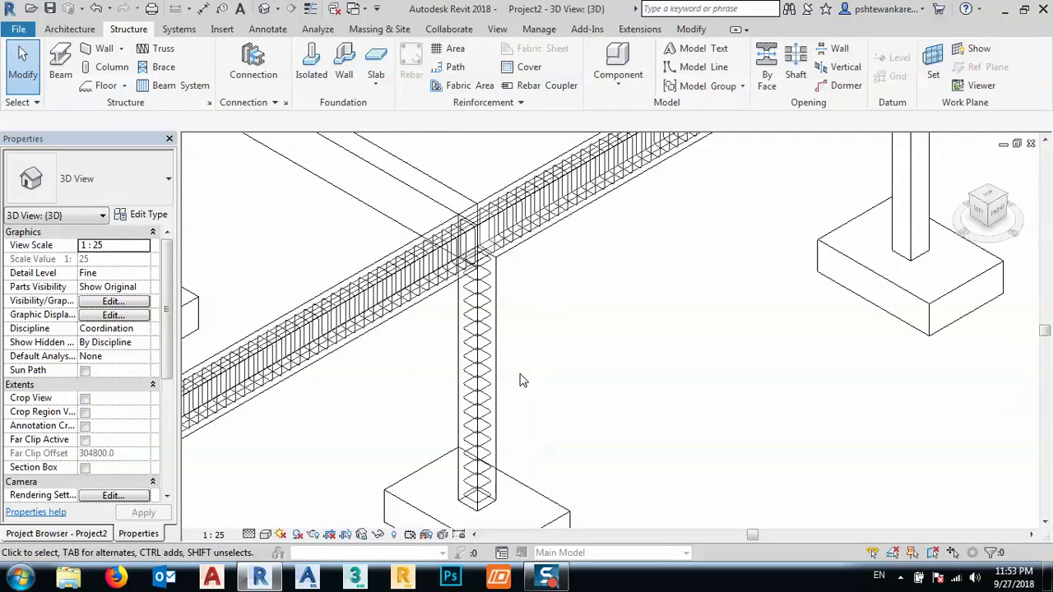
pyautogui.moveTo(520, 380); pyautogui.dragTo(524, 343, button='middle')
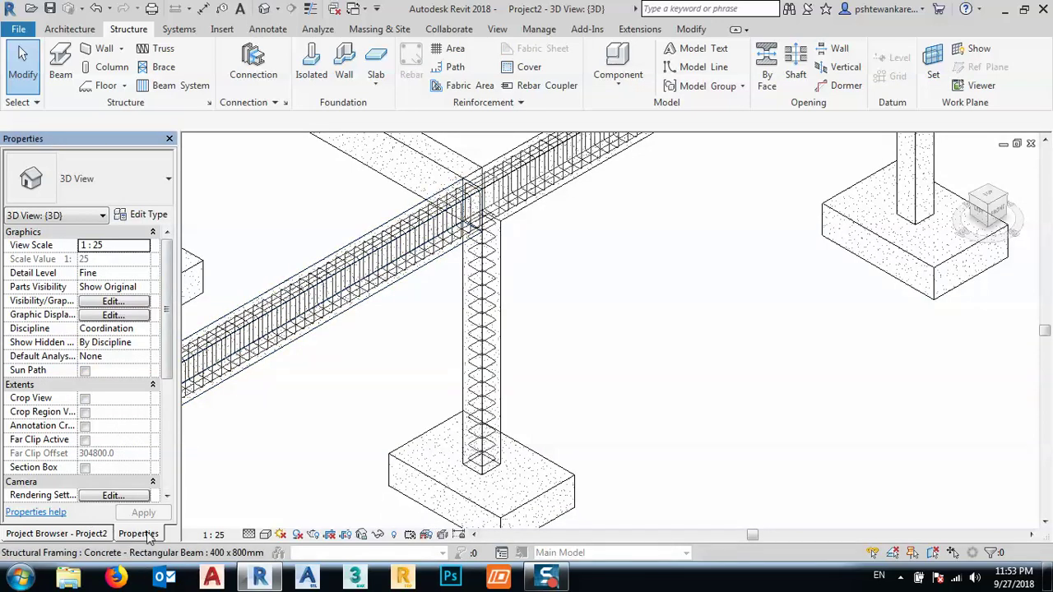
pyautogui.click(77, 535)
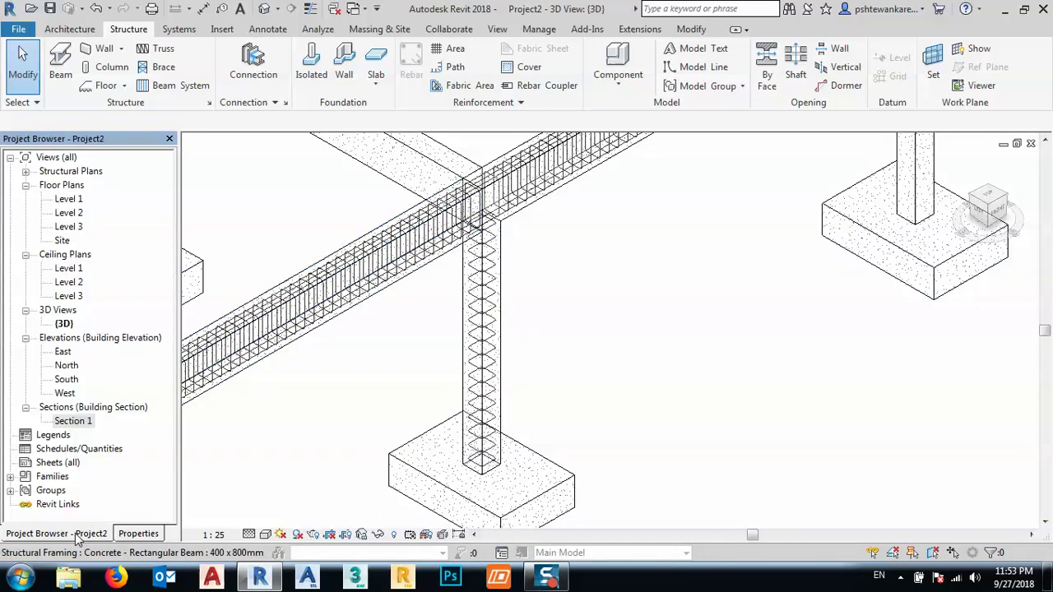
pyautogui.doubleClick(74, 421)
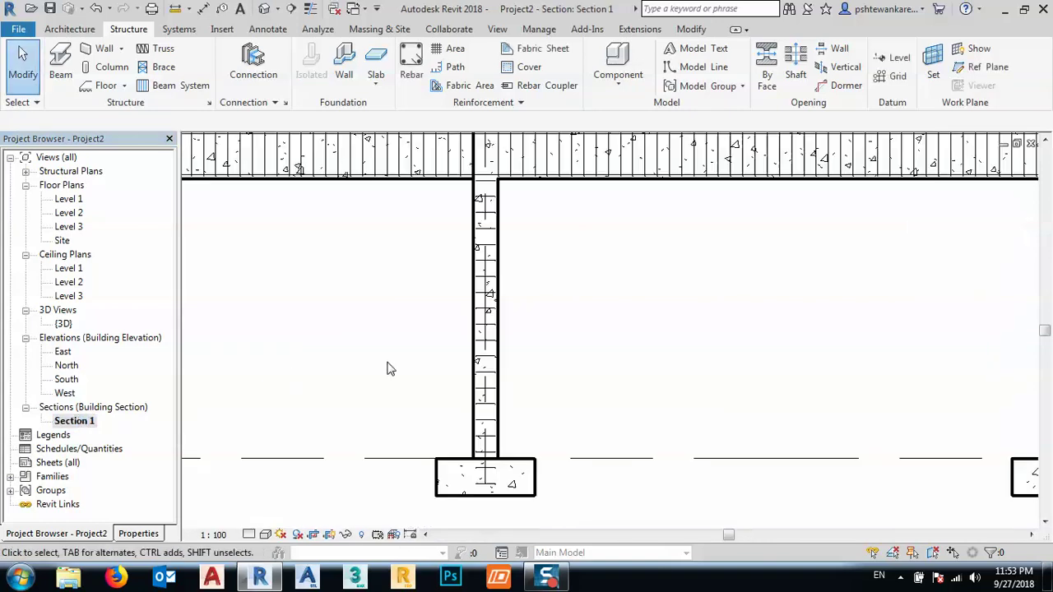
# Step: Choose Rebar Shape 12 with Parallel to Work Plane placement orientation
pyautogui.click(411, 70)
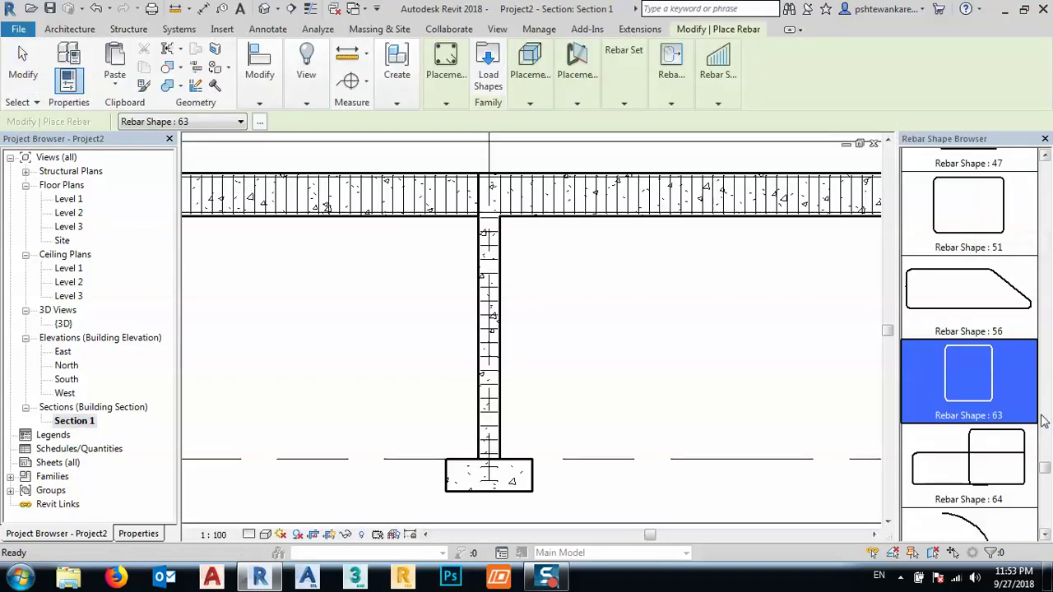
pyautogui.moveTo(1044, 467); pyautogui.dragTo(1048, 158)
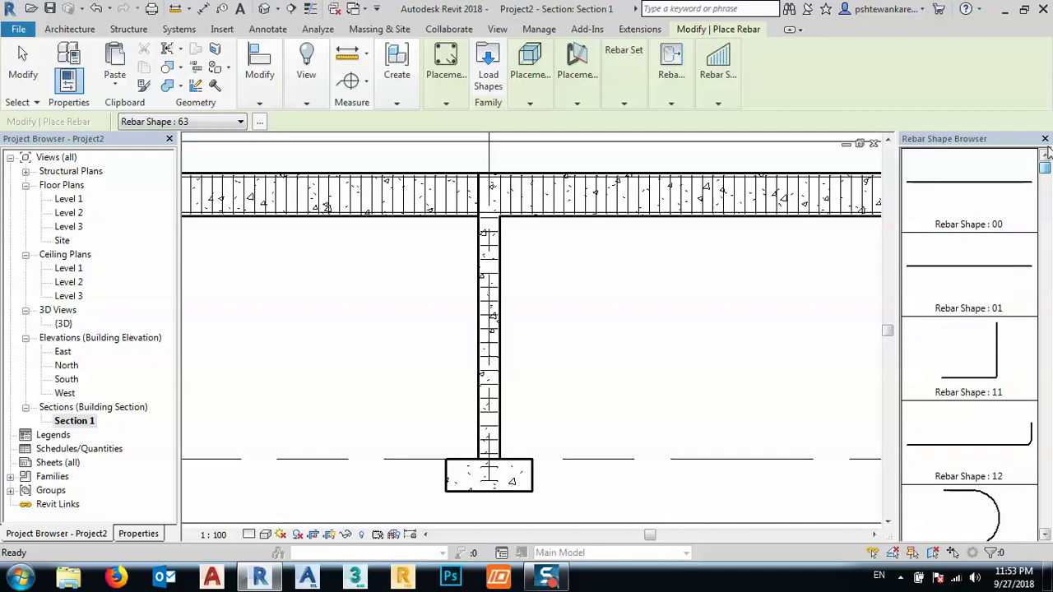
pyautogui.click(1004, 445)
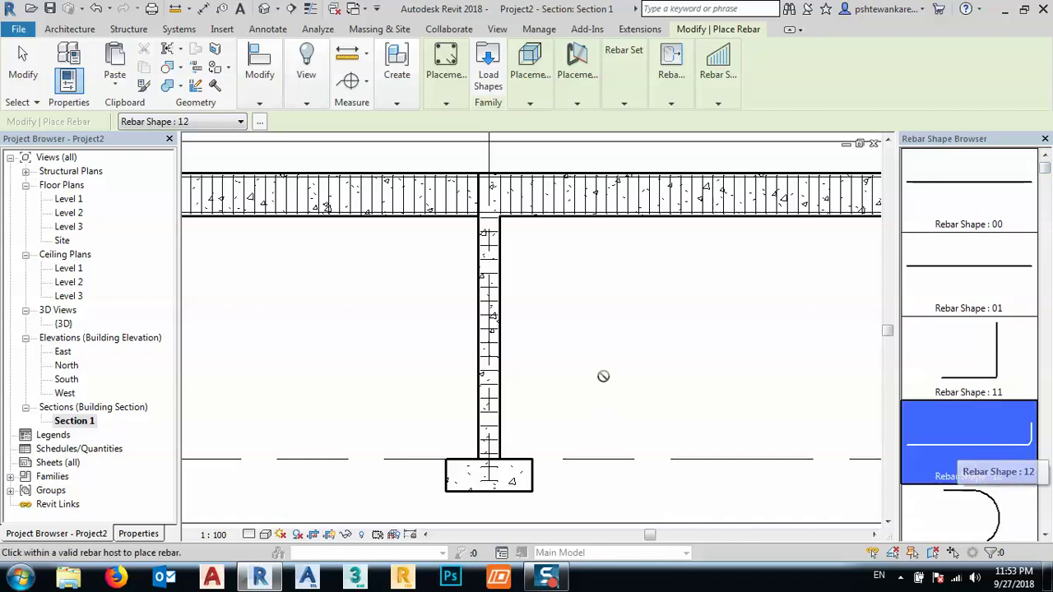
pyautogui.click(530, 86)
pyautogui.click(577, 86)
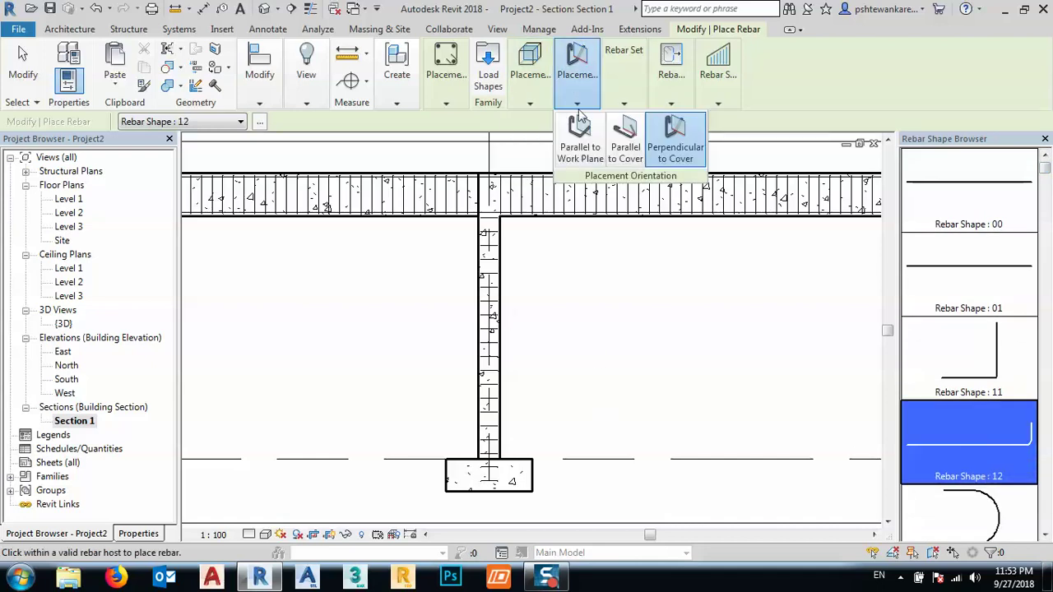
pyautogui.click(581, 138)
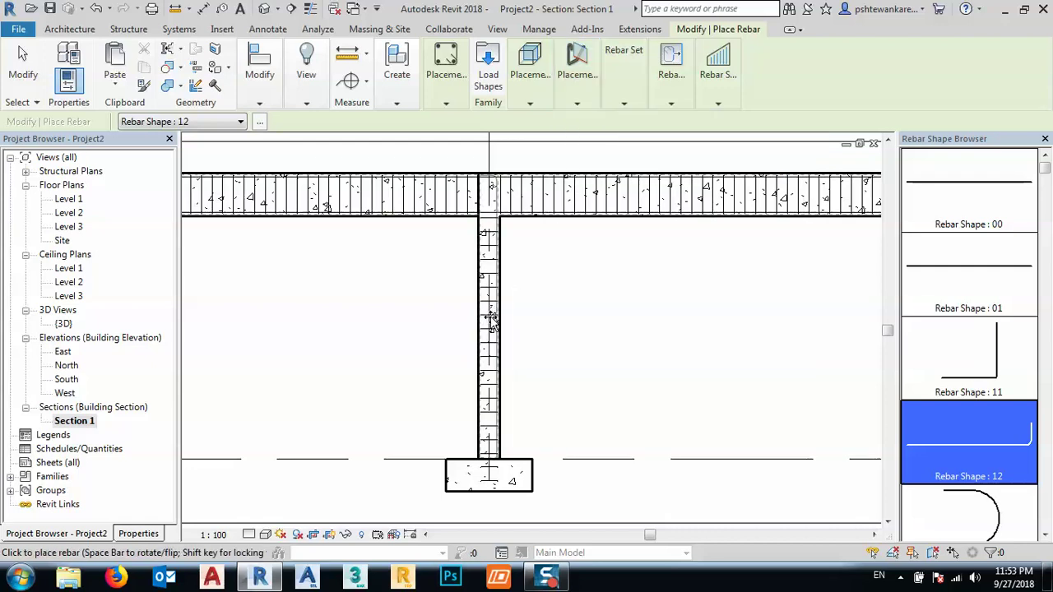
# Step: Place the Shape 12 bar inside the column just below the beam
pyautogui.scroll(2, 495, 175)
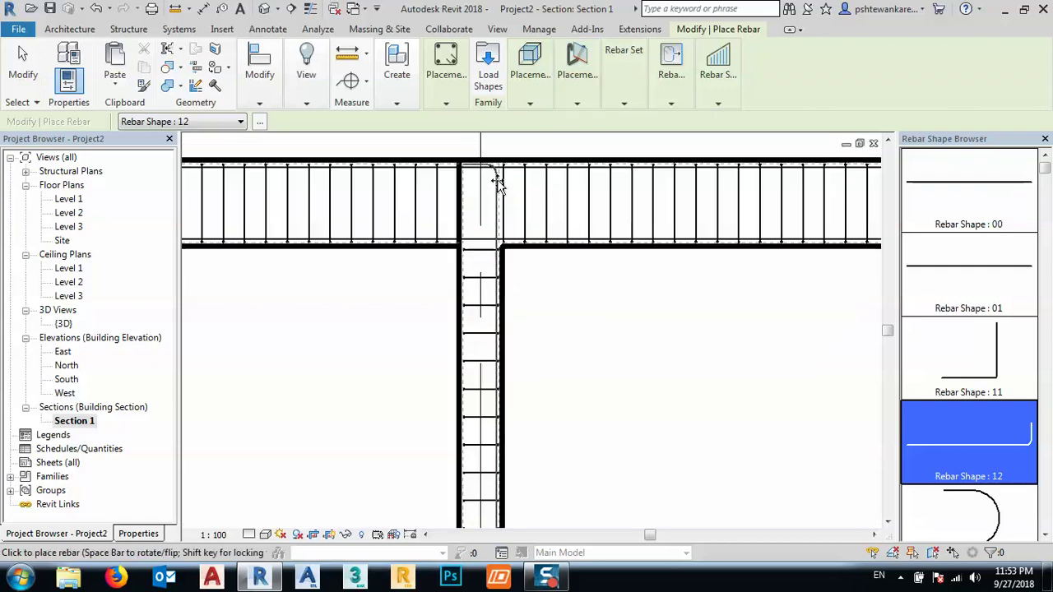
pyautogui.scroll(3, 500, 171)
pyautogui.scroll(2, 499, 171)
pyautogui.scroll(-1, 663, 228)
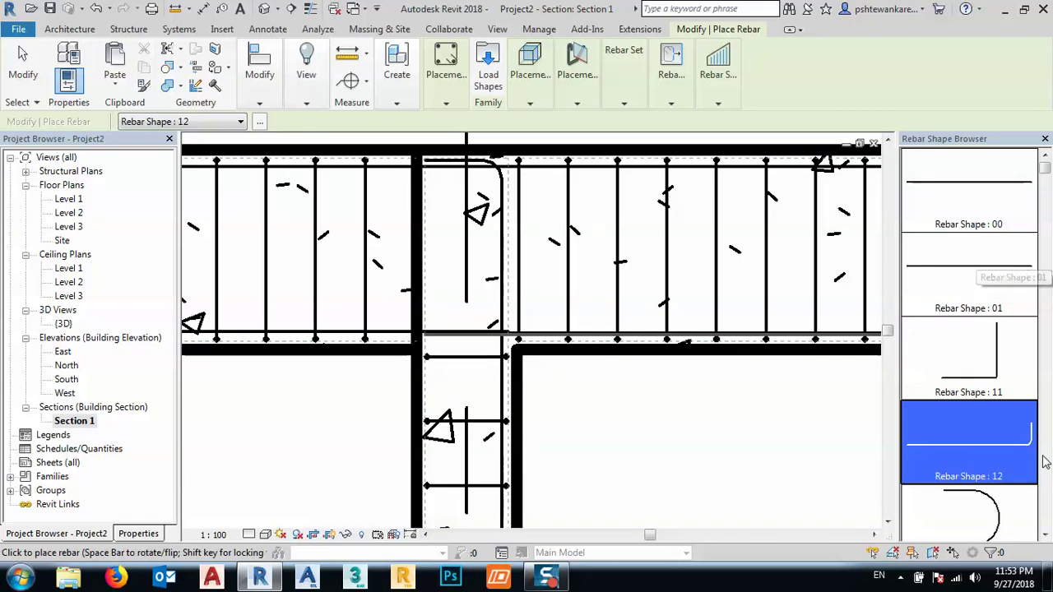
pyautogui.click(1045, 535)
pyautogui.click(1046, 535)
pyautogui.click(1046, 534)
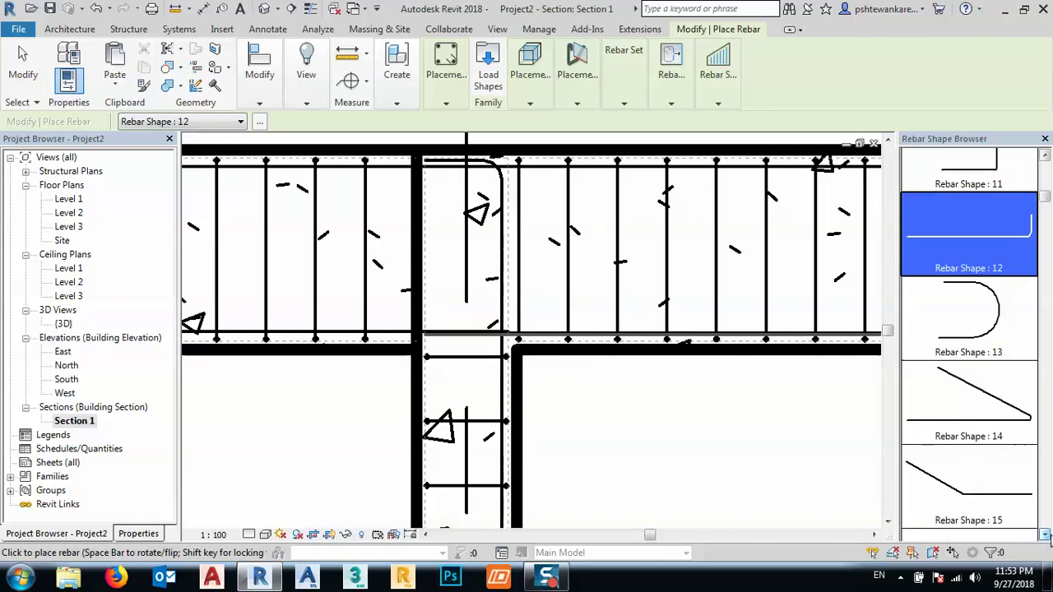
pyautogui.click(1046, 535)
pyautogui.click(1046, 534)
pyautogui.moveTo(551, 461); pyautogui.dragTo(465, 284, button='middle')
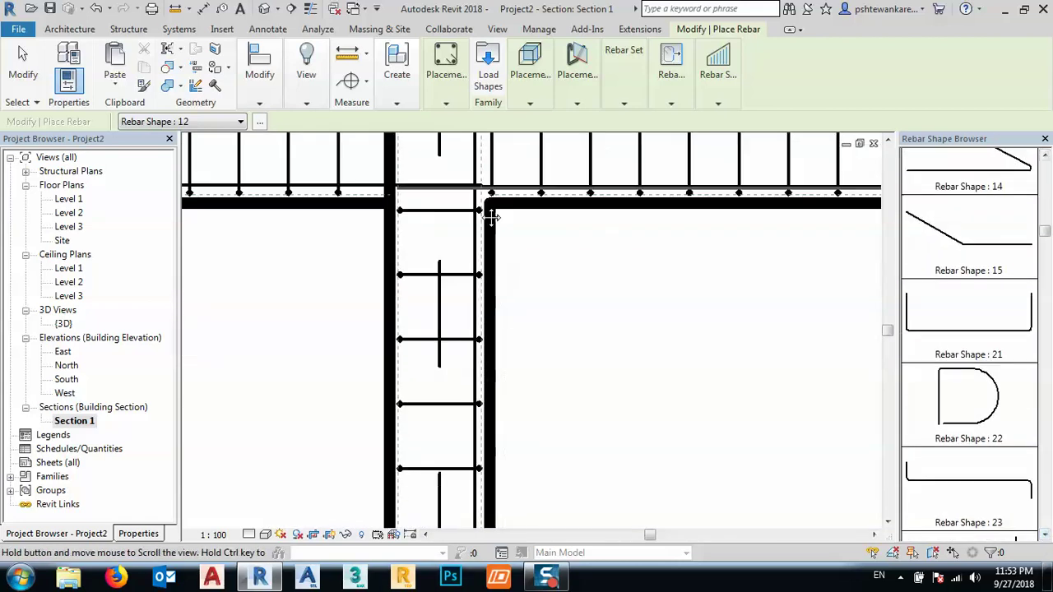
pyautogui.click(465, 290)
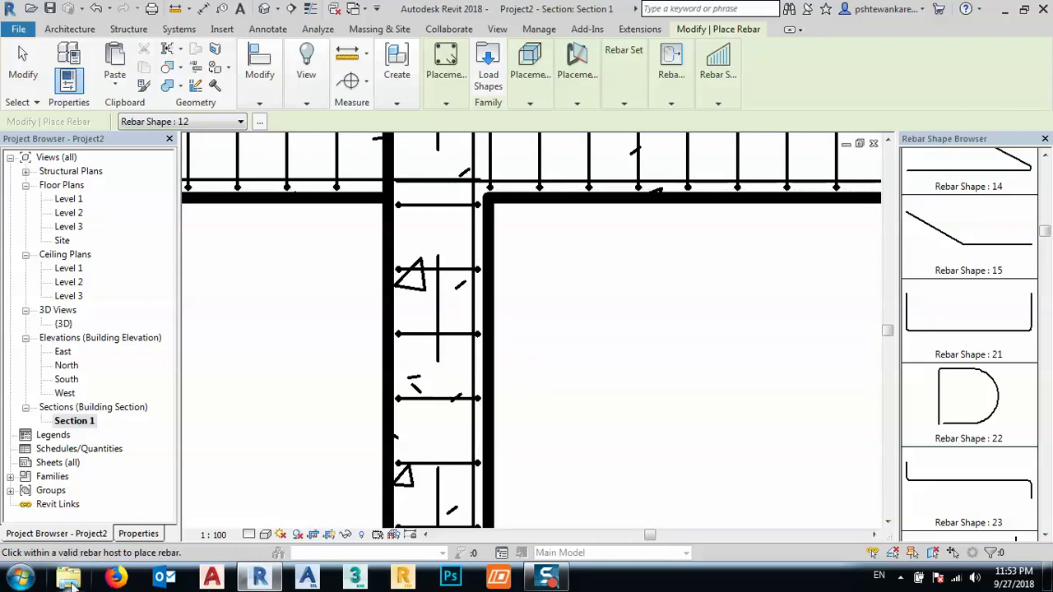
pyautogui.click(68, 581)
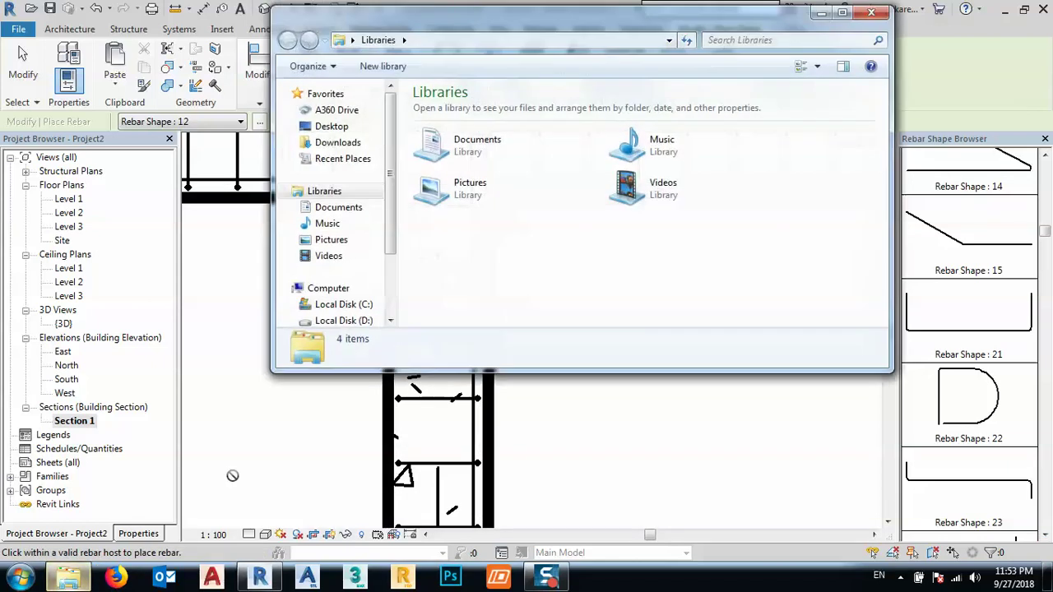
# Step: Launch Windows Calculator and compute 300 × 300 = 90000
pyautogui.click(890, 14)
pyautogui.click(20, 579)
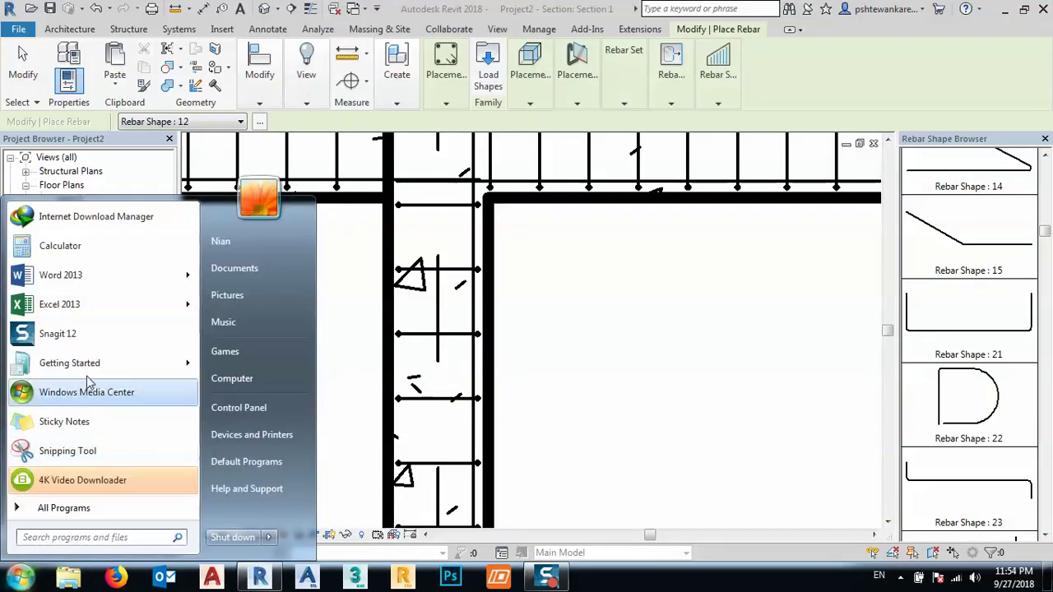
pyautogui.click(49, 246)
pyautogui.write('3')
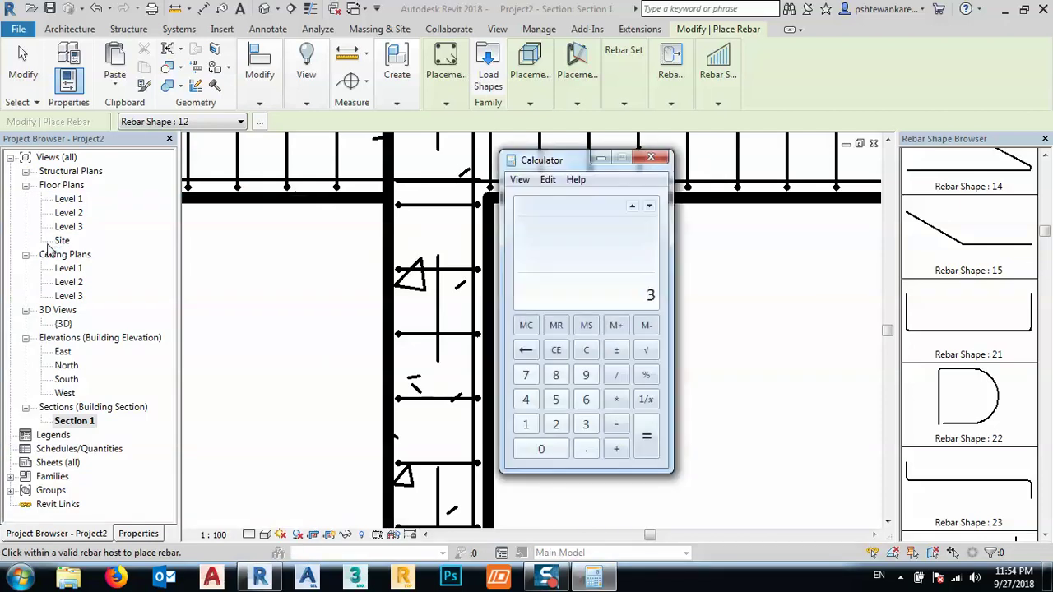
pyautogui.write('00 * 300')
pyautogui.press('Return')
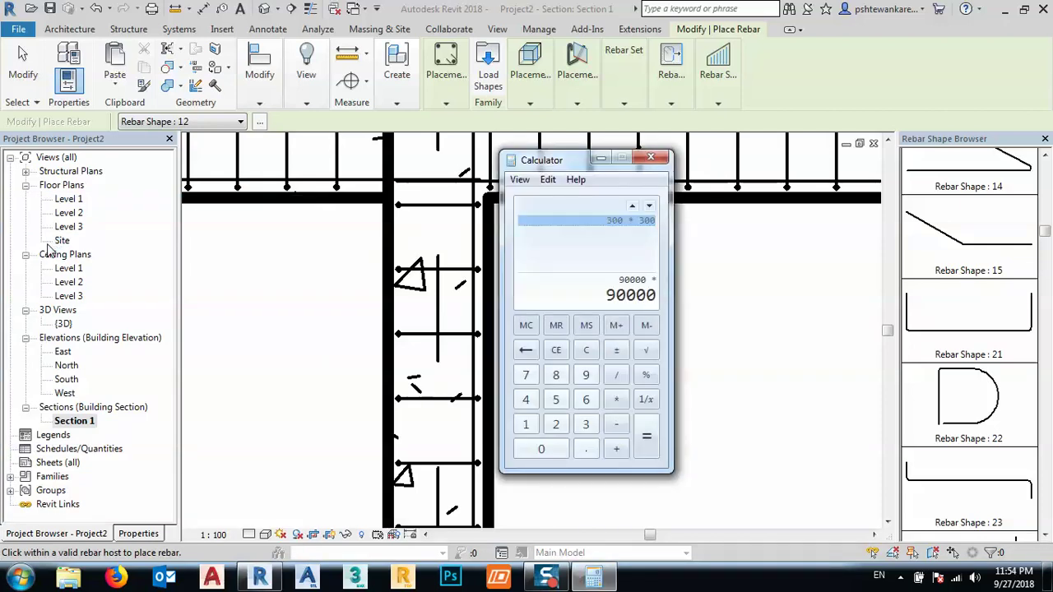
# Step: Take 1% to get 900, then divide 900 by 200 (4.5) and by 113 (≈7.96)
pyautogui.write('0.01')
pyautogui.press('Return')
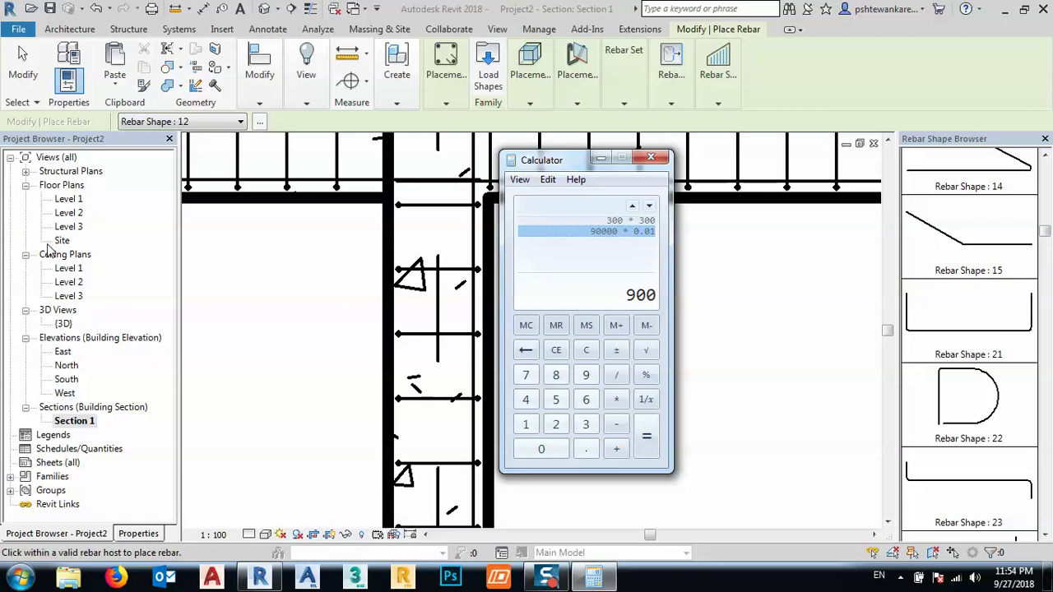
pyautogui.write('2')
pyautogui.press('Return')
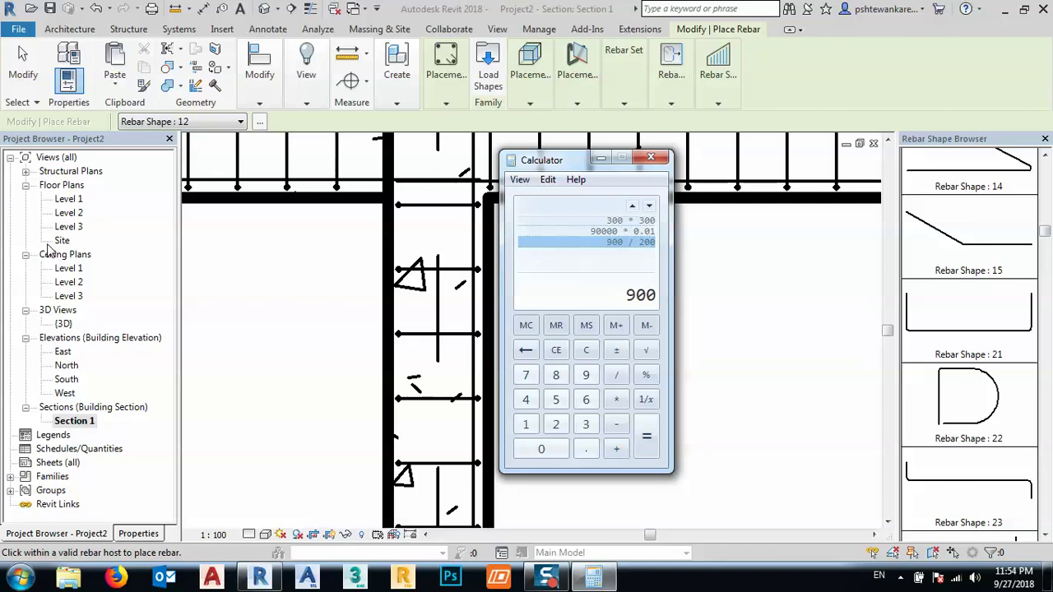
pyautogui.write('1769911504')
pyautogui.press('Return')
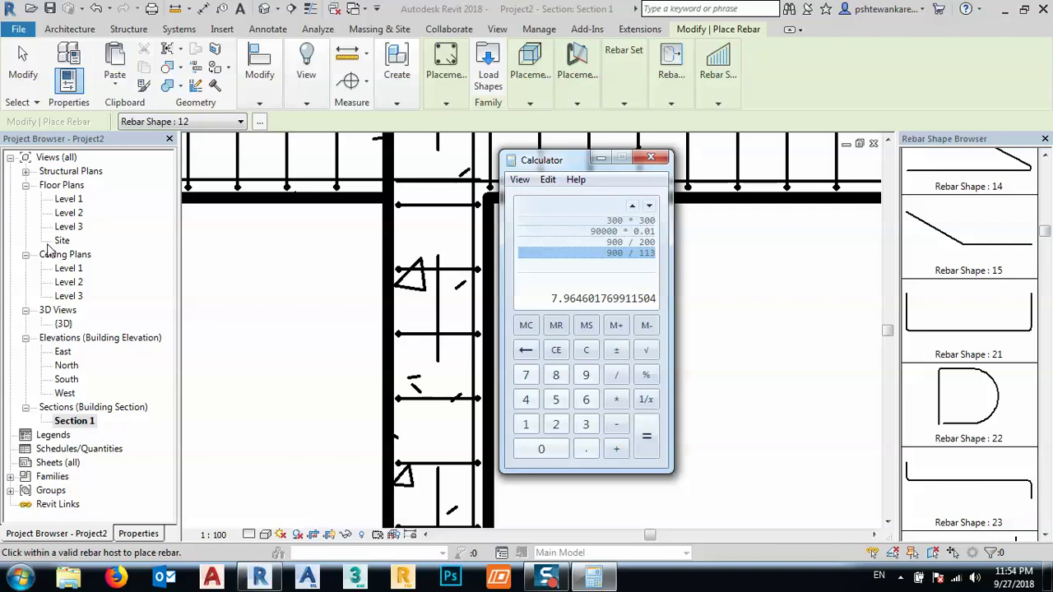
# Step: Make the column's Shape 12 bars a Fixed Number rebar set with quantity 4
pyautogui.click(665, 159)
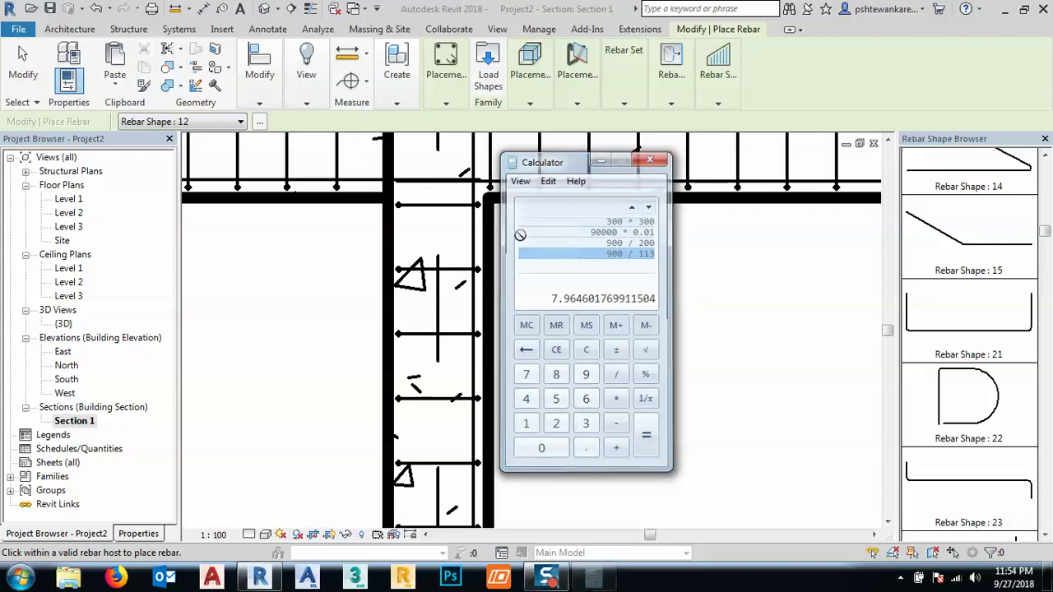
pyautogui.scroll(-2, 429, 308)
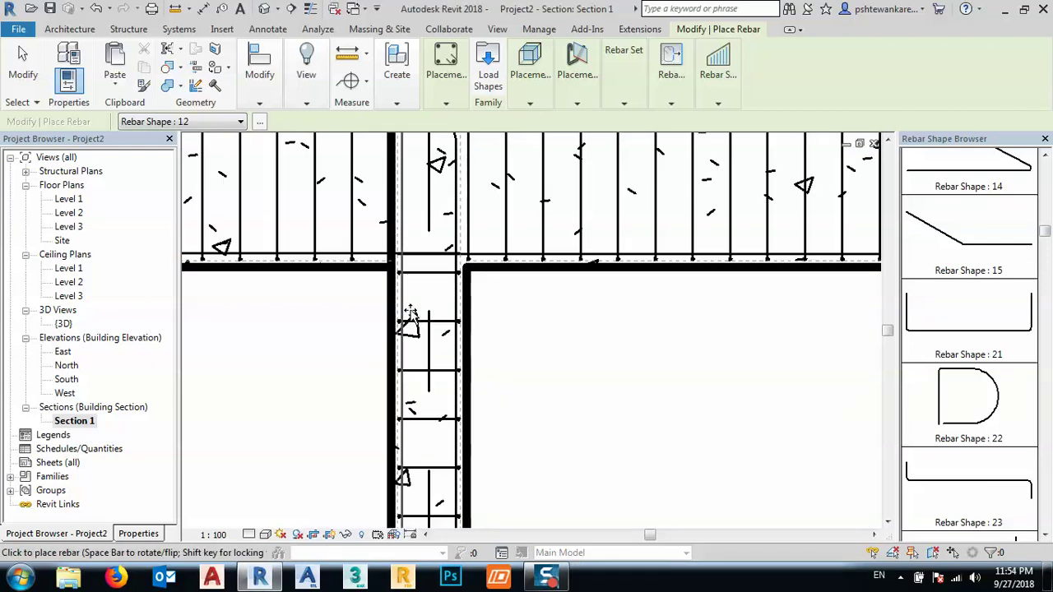
pyautogui.moveTo(409, 308); pyautogui.dragTo(456, 249, button='middle')
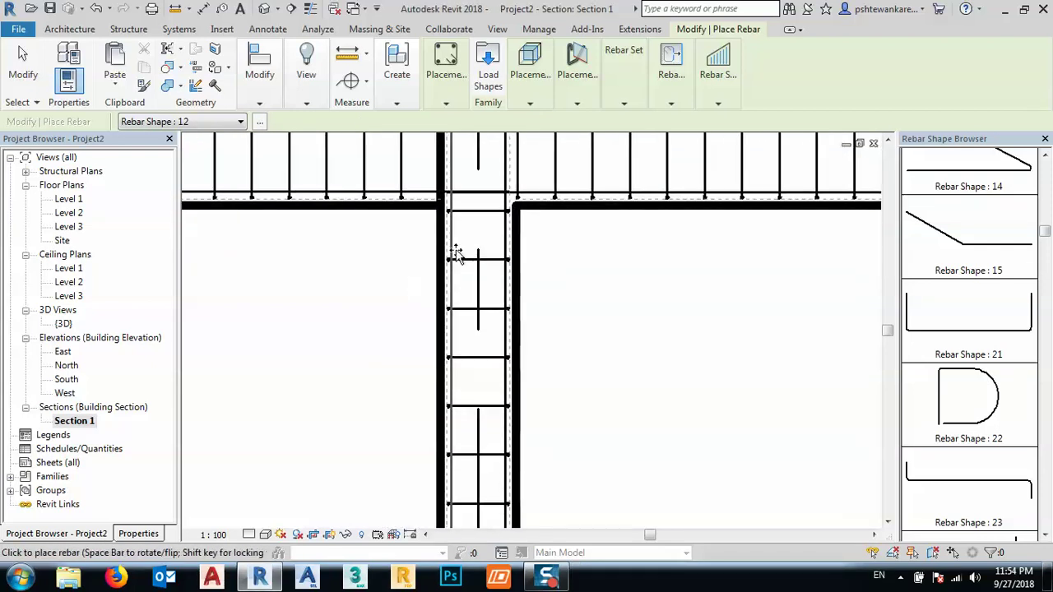
pyautogui.rightClick(354, 300)
pyautogui.click(386, 307)
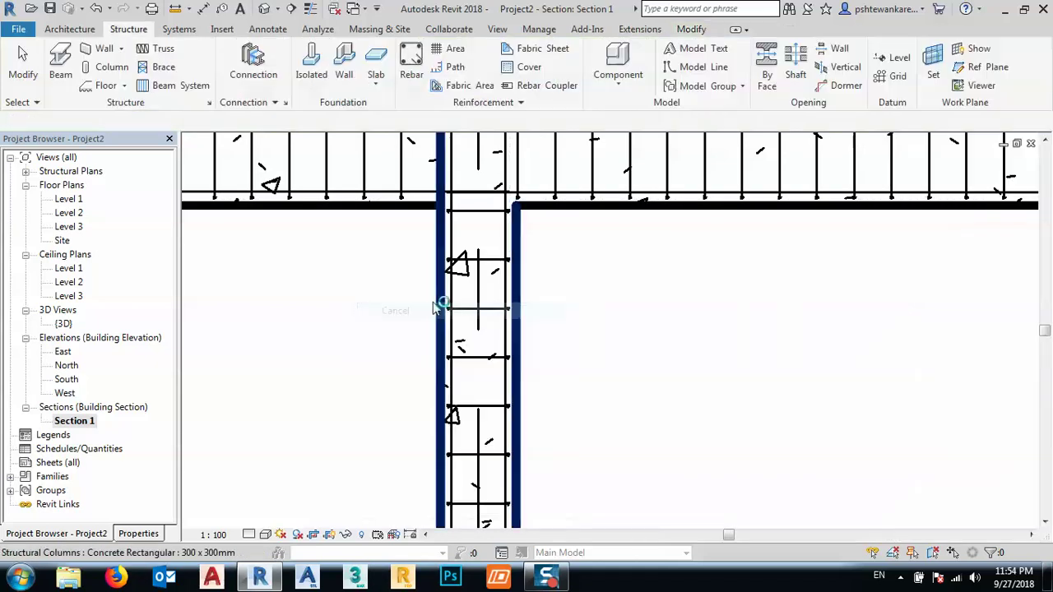
pyautogui.click(457, 294)
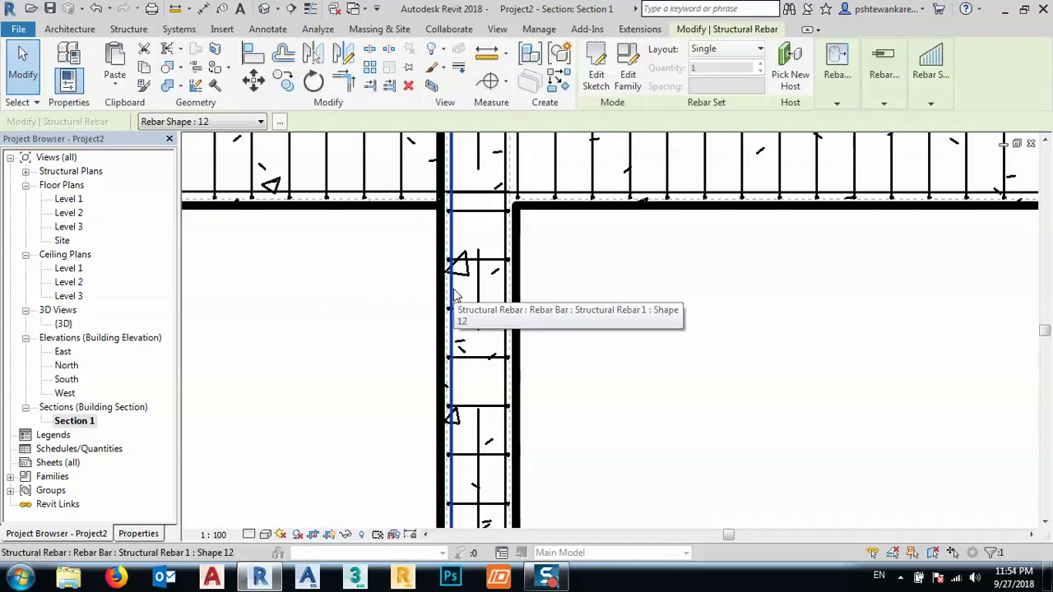
pyautogui.keyDown('ctrl'); pyautogui.click(505, 272); pyautogui.keyUp('ctrl')
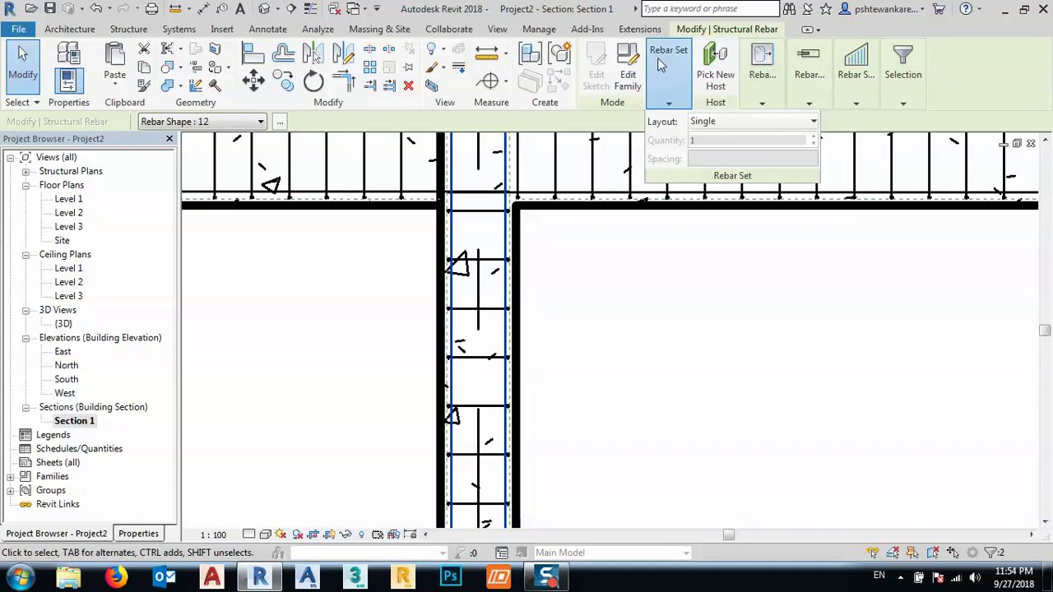
pyautogui.click(733, 121)
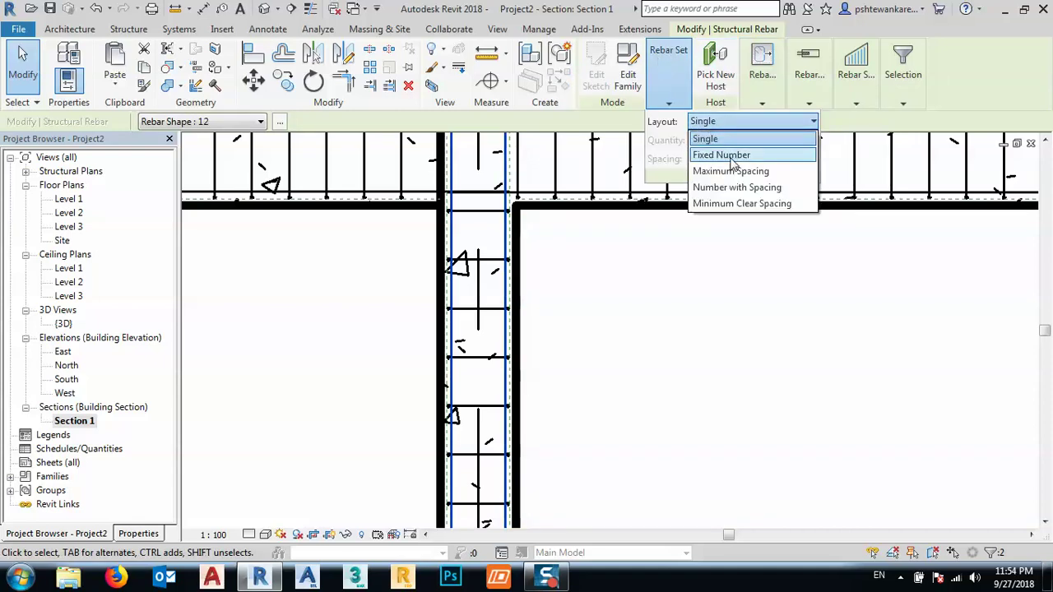
pyautogui.click(724, 155)
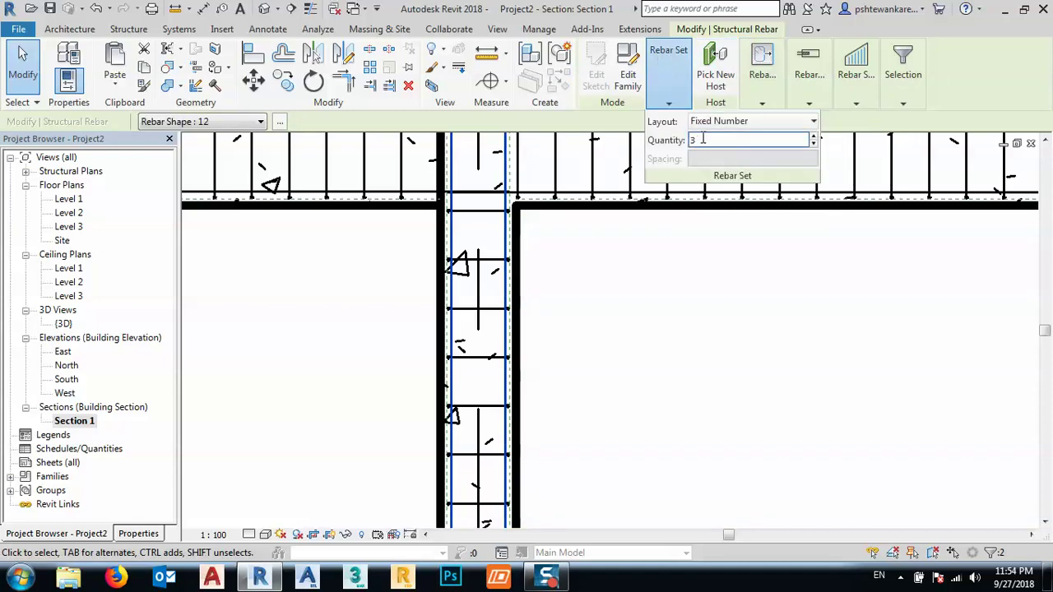
pyautogui.write('4')
pyautogui.press('Return')
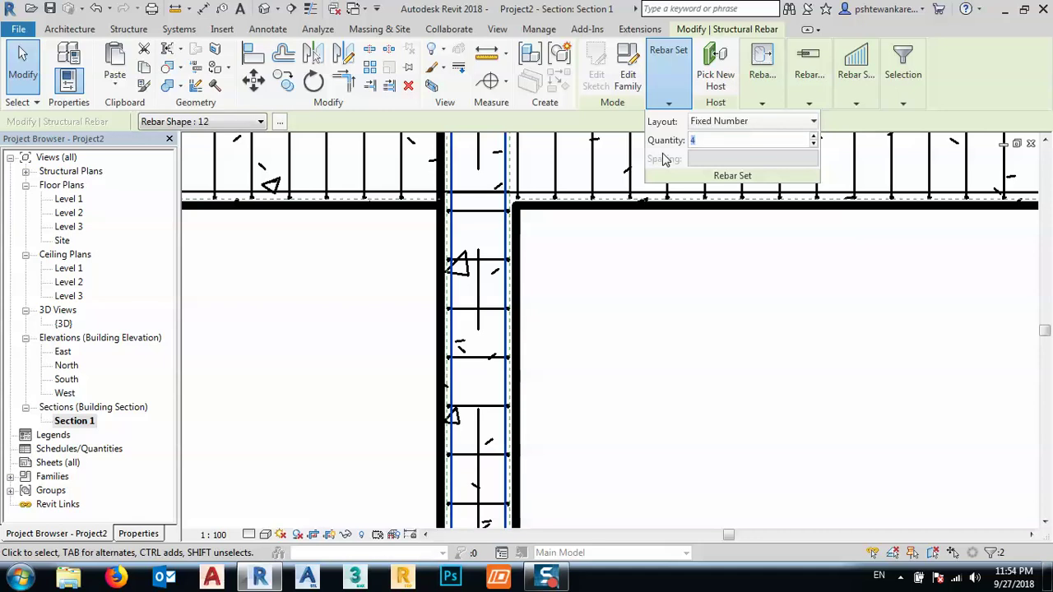
# Step: Stretch the column bar's bottom end down into the footing
pyautogui.scroll(-2, 599, 282)
pyautogui.scroll(3, 597, 458)
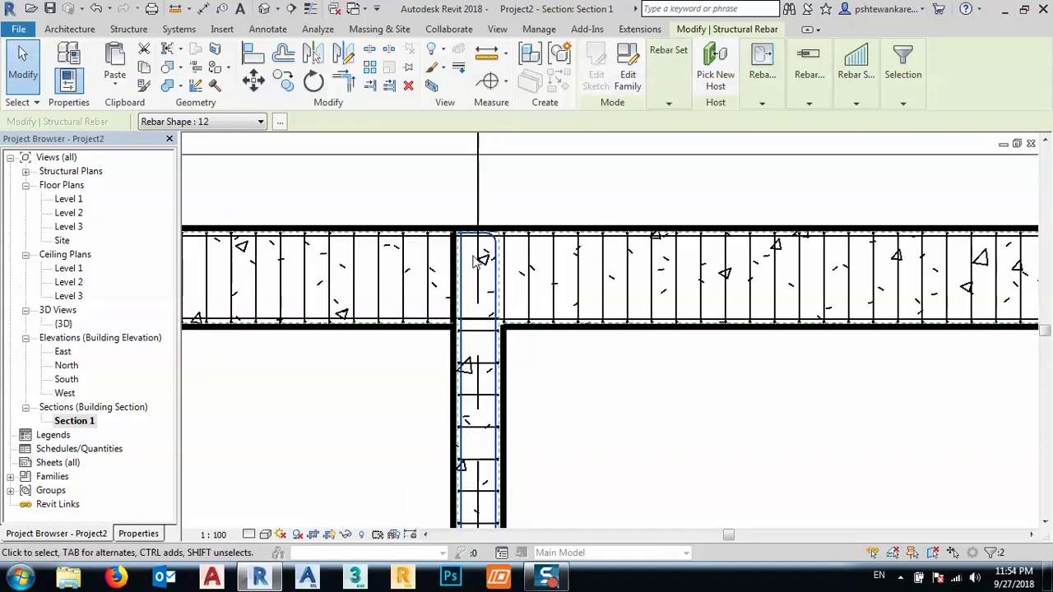
pyautogui.scroll(1, 475, 208)
pyautogui.scroll(3, 474, 208)
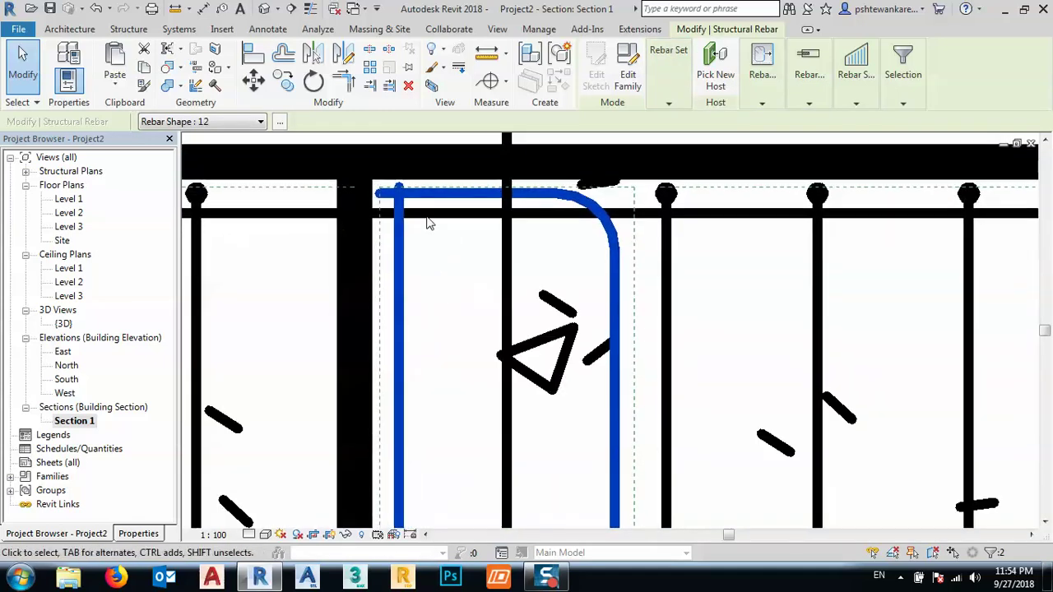
pyautogui.scroll(-4, 439, 193)
pyautogui.scroll(-4, 438, 194)
pyautogui.moveTo(441, 206); pyautogui.dragTo(466, 164, button='middle')
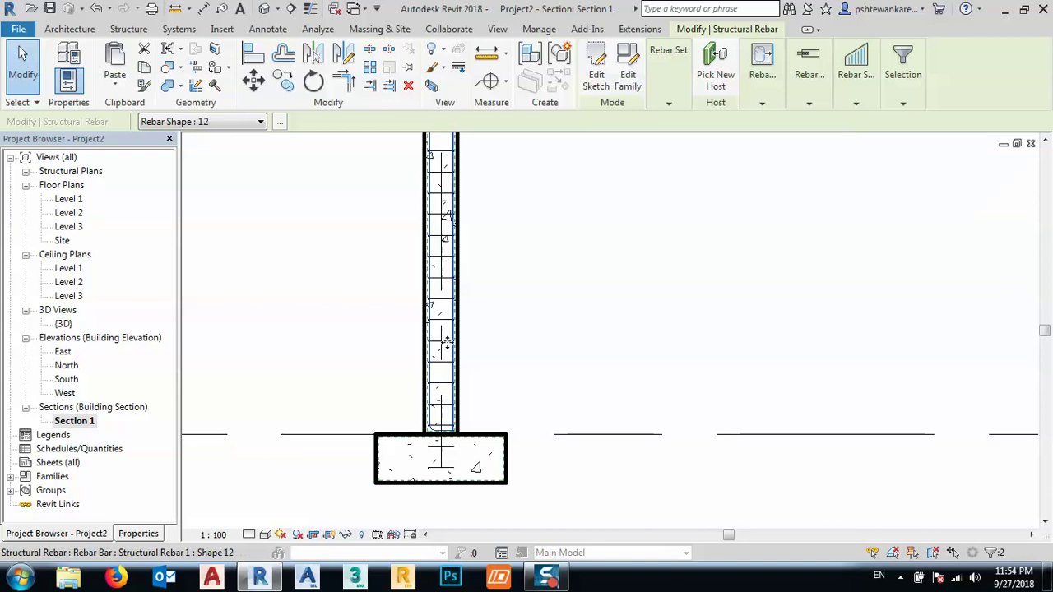
pyautogui.scroll(3, 452, 453)
pyautogui.scroll(2, 453, 453)
pyautogui.moveTo(452, 453); pyautogui.dragTo(434, 317, button='middle')
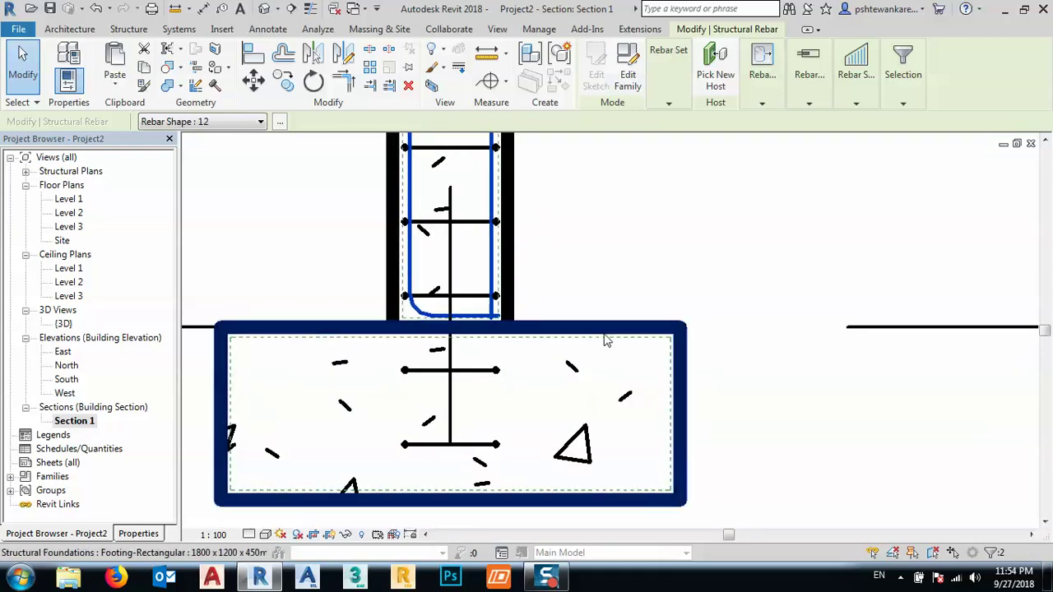
pyautogui.click(601, 231)
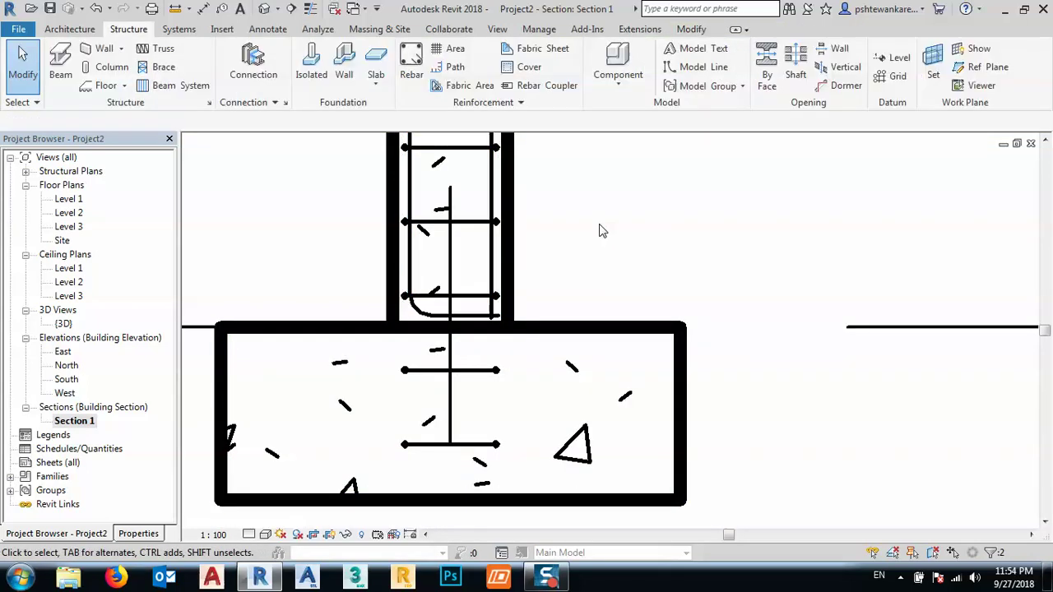
pyautogui.click(430, 316)
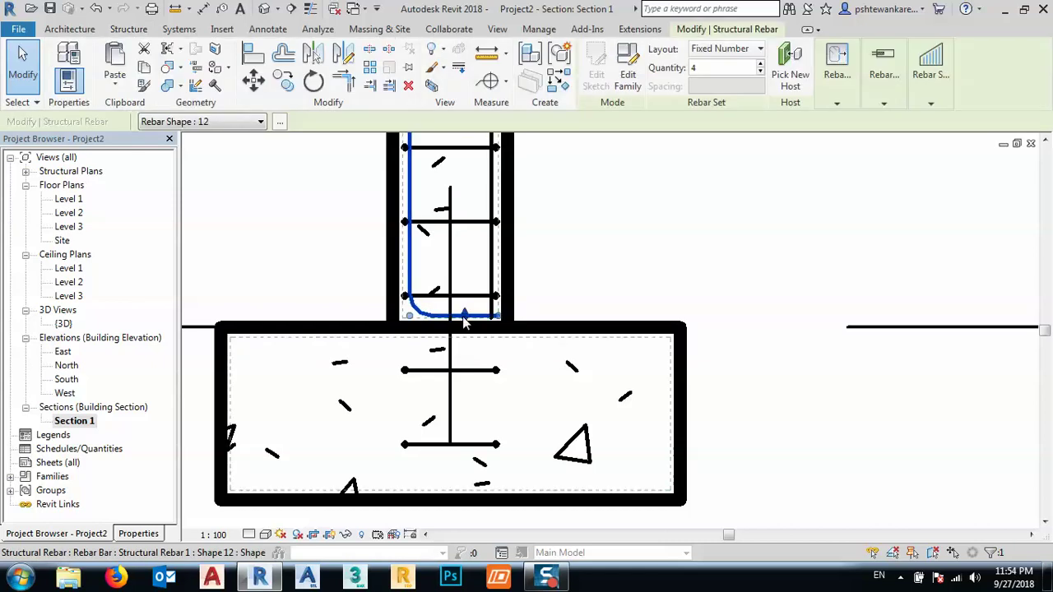
pyautogui.moveTo(464, 317); pyautogui.dragTo(475, 487)
pyautogui.moveTo(488, 352); pyautogui.dragTo(485, 437, button='middle')
pyautogui.press('Escape')
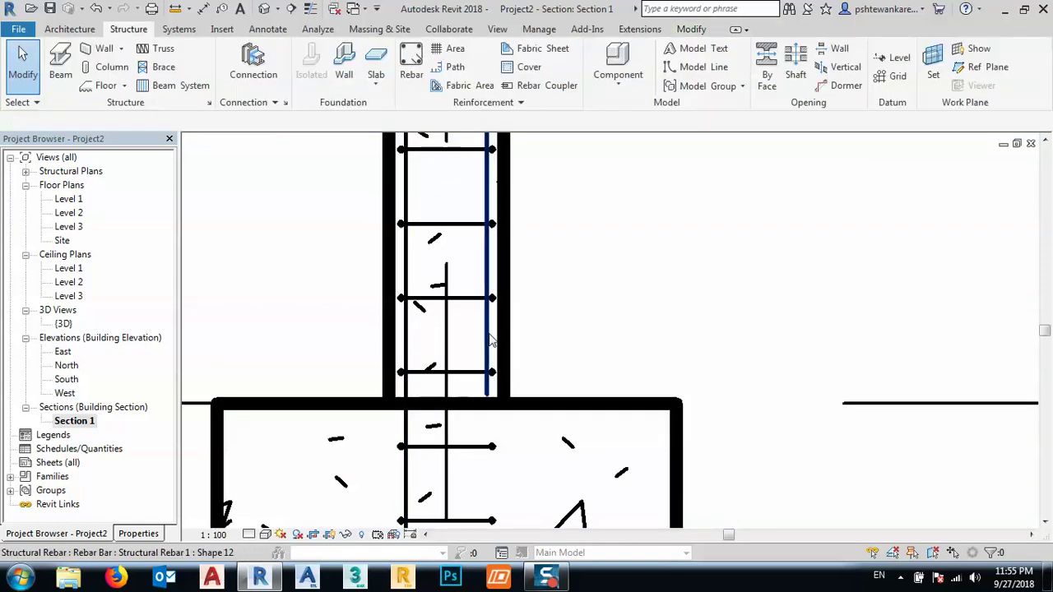
pyautogui.click(490, 339)
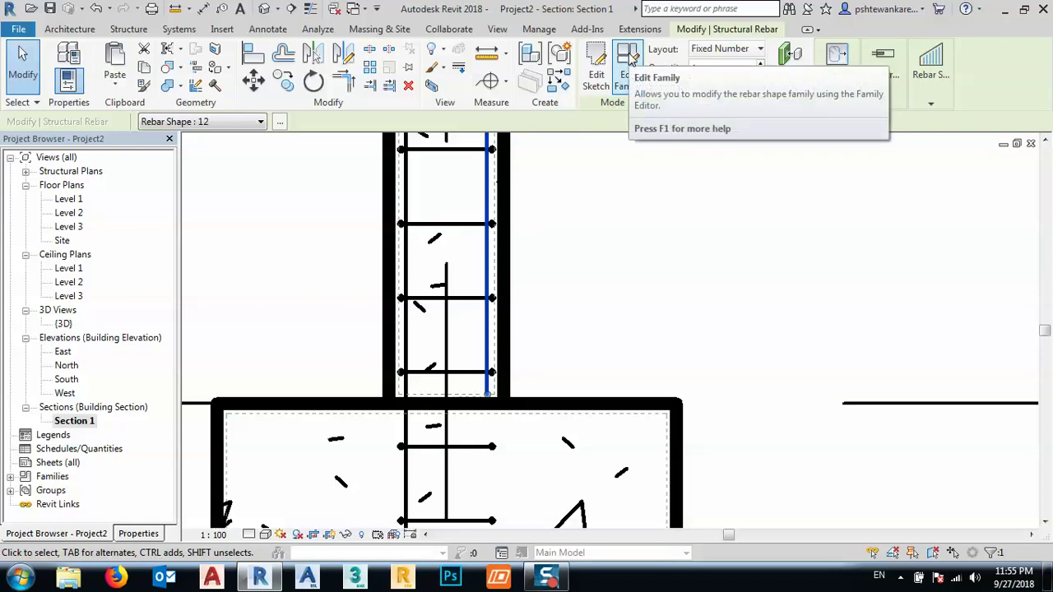
# Step: Open the column bar's sketch and delete its top horizontal leg and top bend
pyautogui.click(598, 75)
pyautogui.scroll(-2, 486, 252)
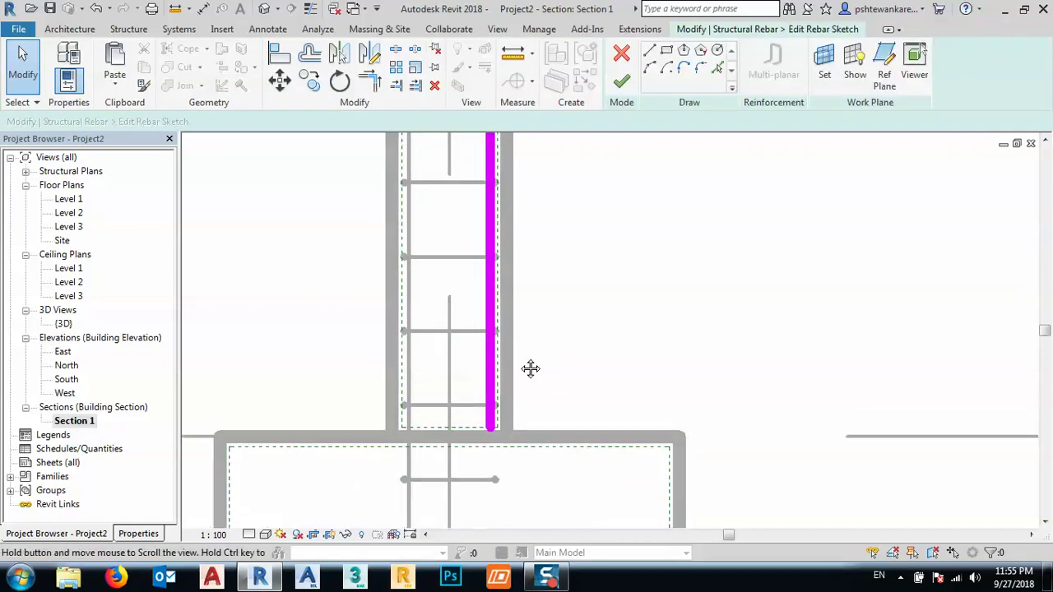
pyautogui.moveTo(531, 369); pyautogui.dragTo(497, 451, button='middle')
pyautogui.scroll(-3, 498, 360)
pyautogui.scroll(2, 498, 360)
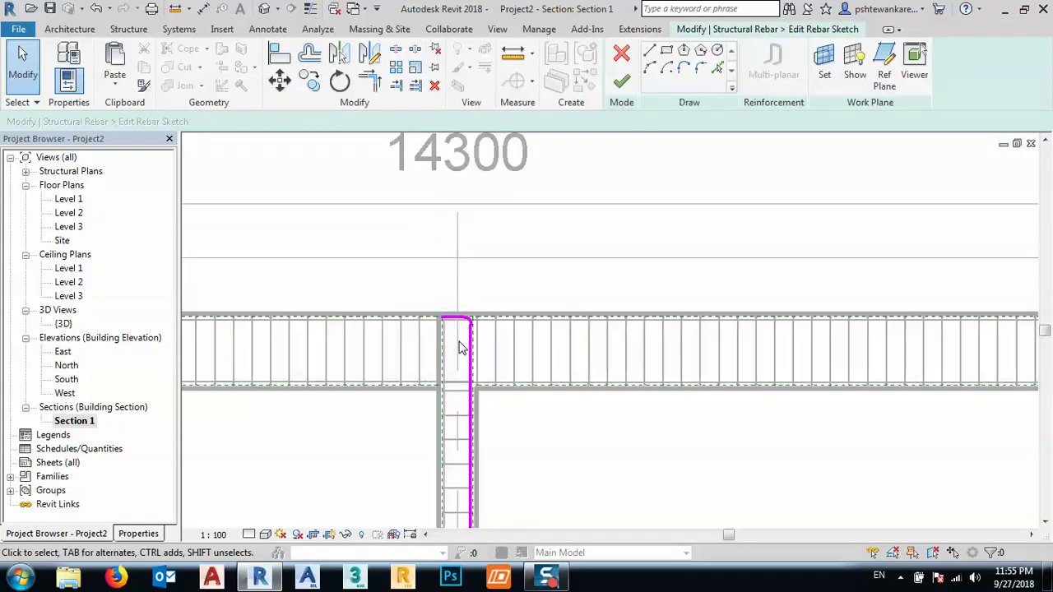
pyautogui.scroll(3, 460, 326)
pyautogui.scroll(3, 461, 326)
pyautogui.click(445, 277)
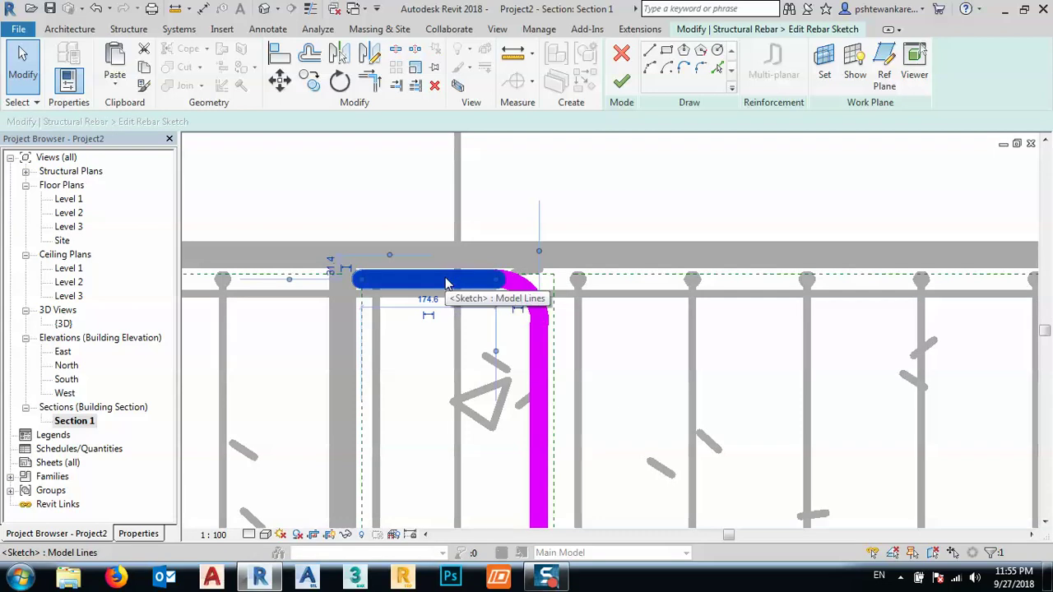
pyautogui.press('Delete')
pyautogui.scroll(-2, 470, 263)
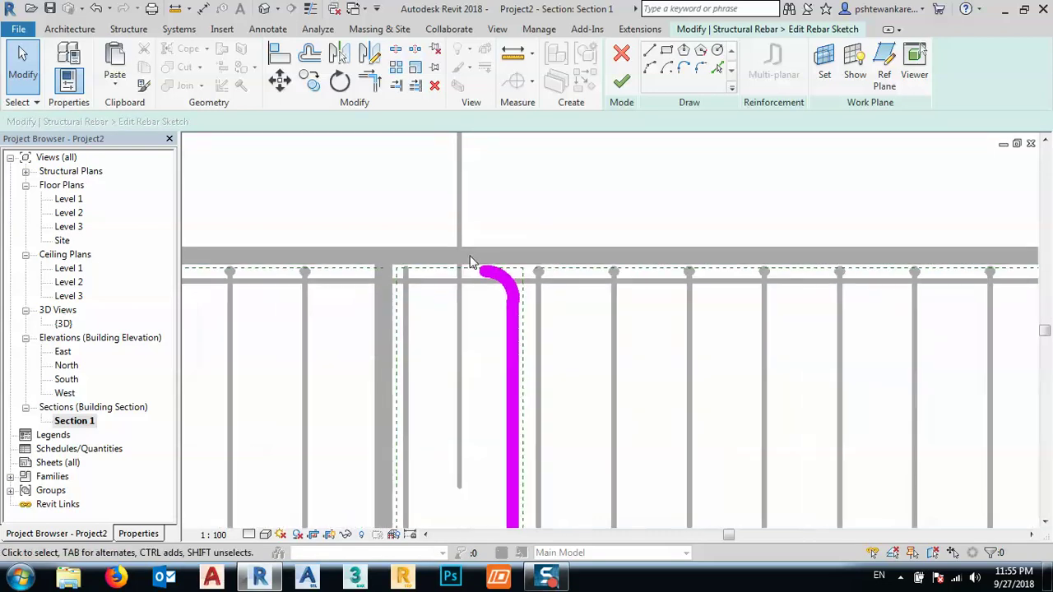
pyautogui.click(490, 275)
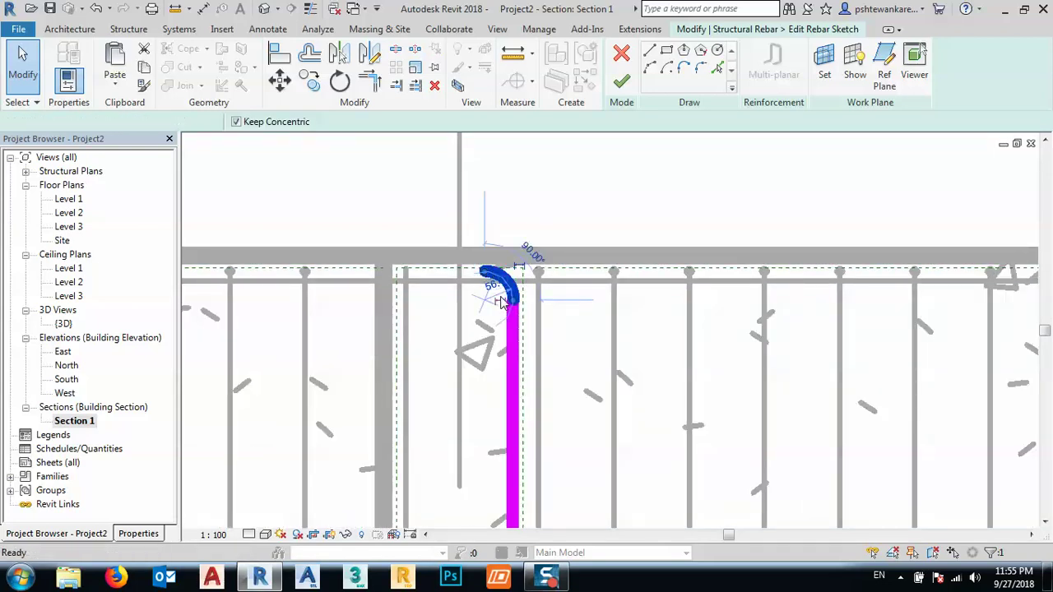
pyautogui.press('Delete')
# Step: Drag the bar's lower end down to near the footing bottom
pyautogui.scroll(-3, 486, 247)
pyautogui.scroll(-2, 473, 210)
pyautogui.moveTo(500, 371); pyautogui.dragTo(479, 357, button='middle')
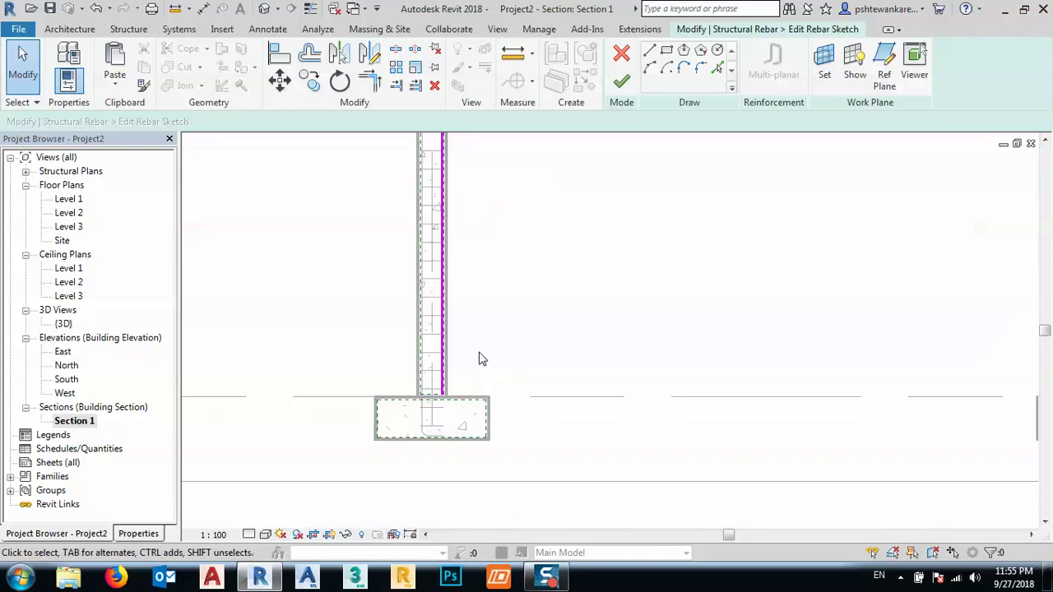
pyautogui.scroll(3, 414, 372)
pyautogui.scroll(4, 413, 362)
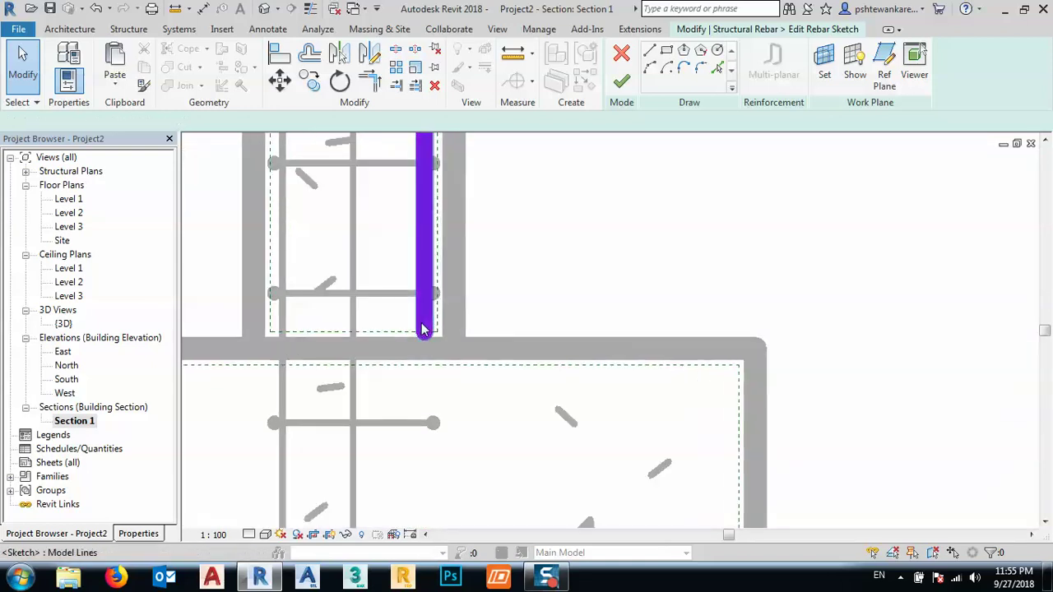
pyautogui.click(423, 335)
pyautogui.moveTo(426, 340); pyautogui.dragTo(428, 470)
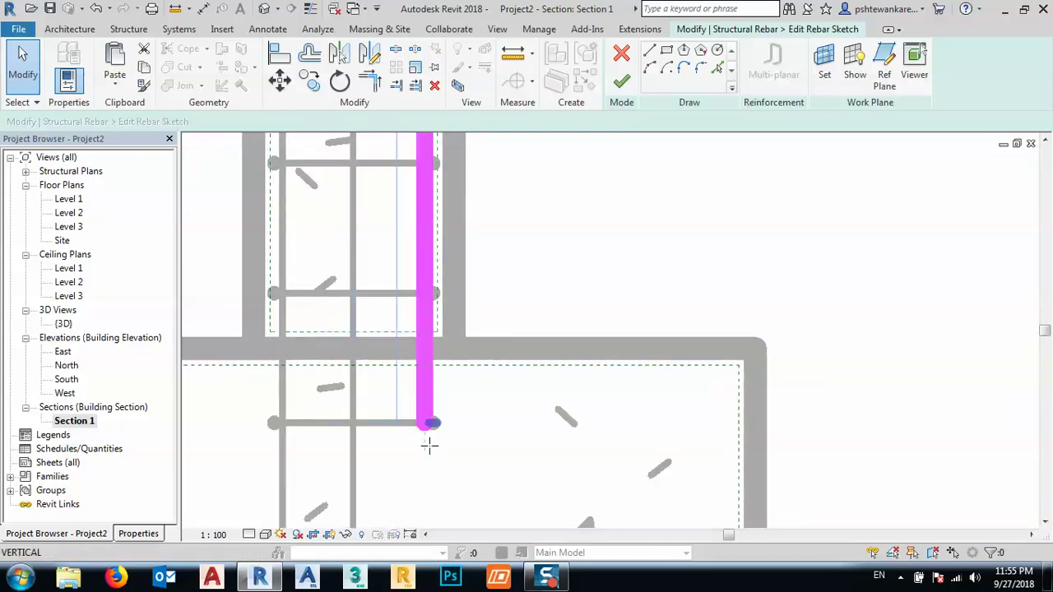
pyautogui.moveTo(463, 412); pyautogui.dragTo(455, 237, button='middle')
pyautogui.scroll(-1, 434, 258)
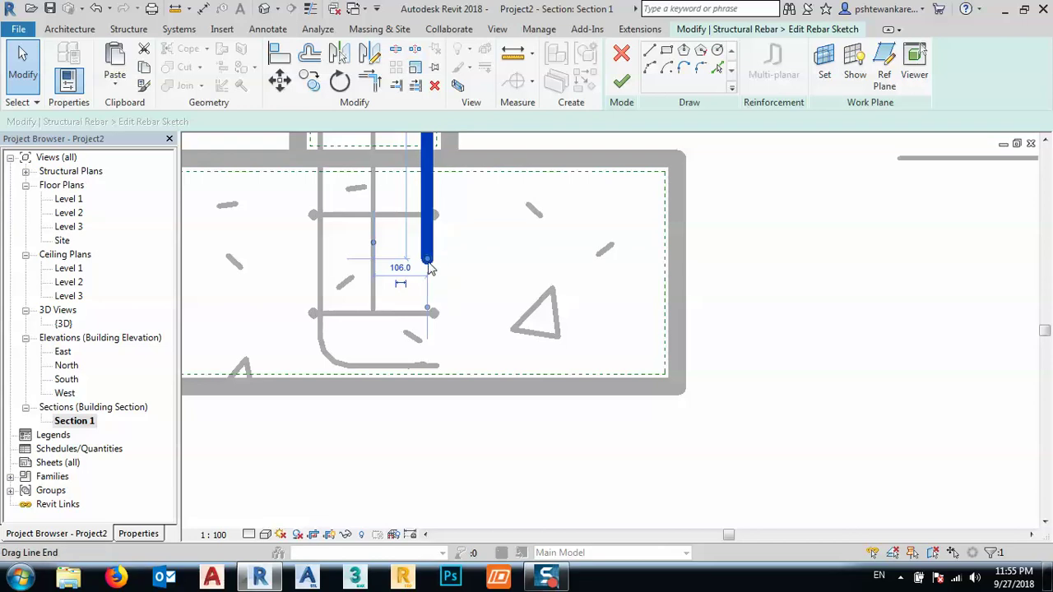
pyautogui.moveTo(427, 264); pyautogui.dragTo(426, 349)
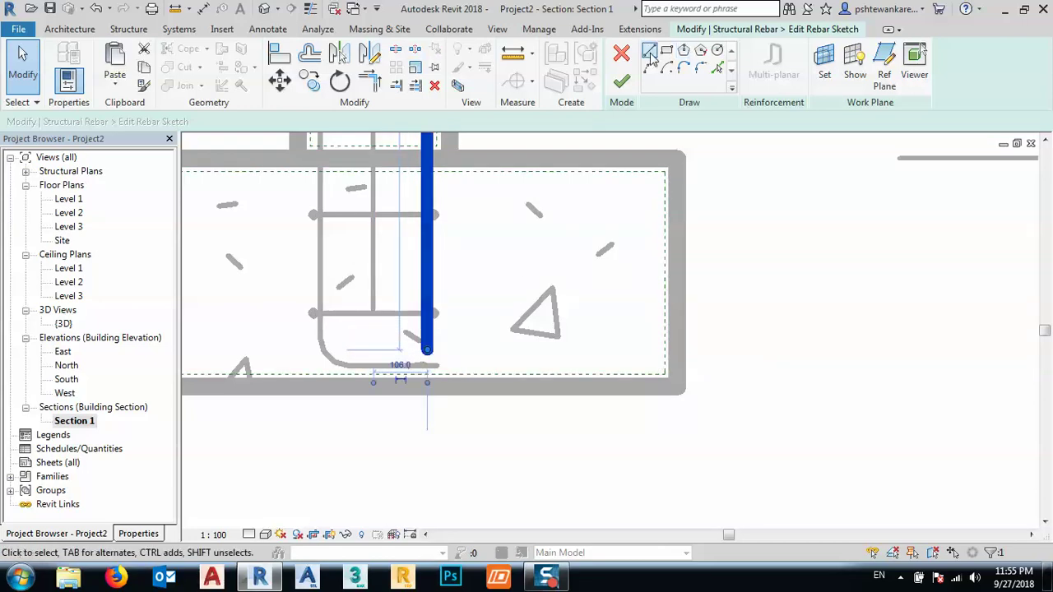
# Step: Draw a horizontal bottom leg in the footing and finish the sketch, making Rebar Shape 11
pyautogui.click(649, 54)
pyautogui.click(427, 350)
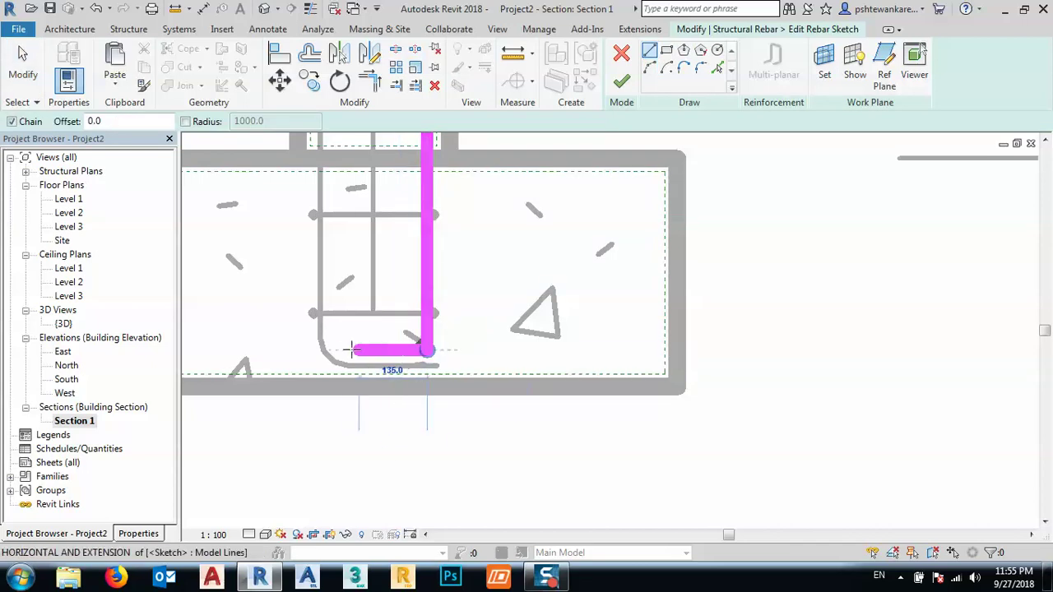
pyautogui.click(296, 350)
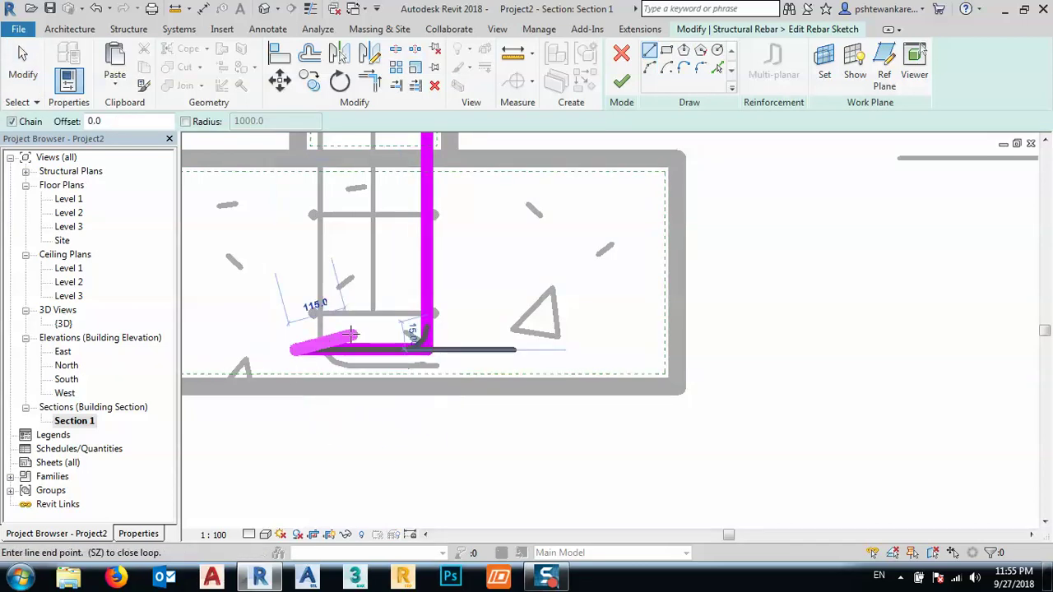
pyautogui.rightClick(351, 319)
pyautogui.click(385, 329)
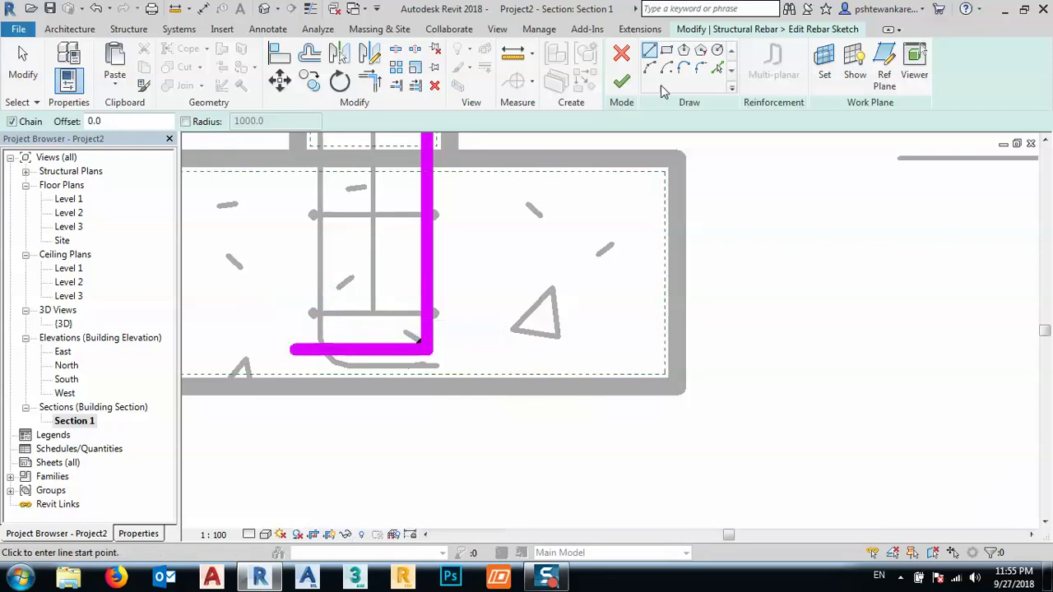
pyautogui.click(621, 80)
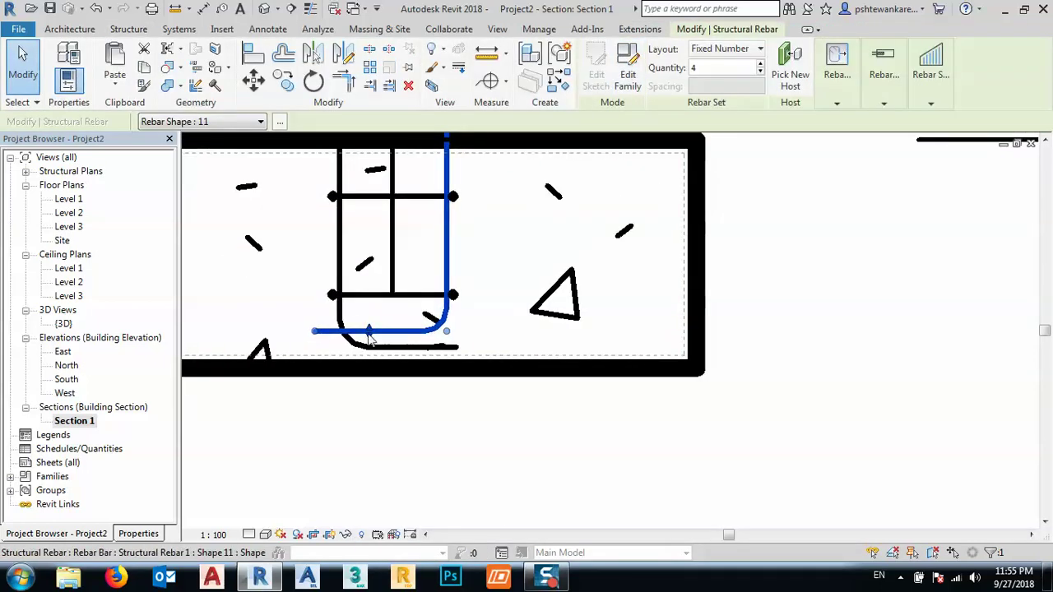
# Step: Drag the column bar's top end up into the beam
pyautogui.moveTo(445, 352); pyautogui.dragTo(445, 460, button='middle')
pyautogui.scroll(-4, 445, 427)
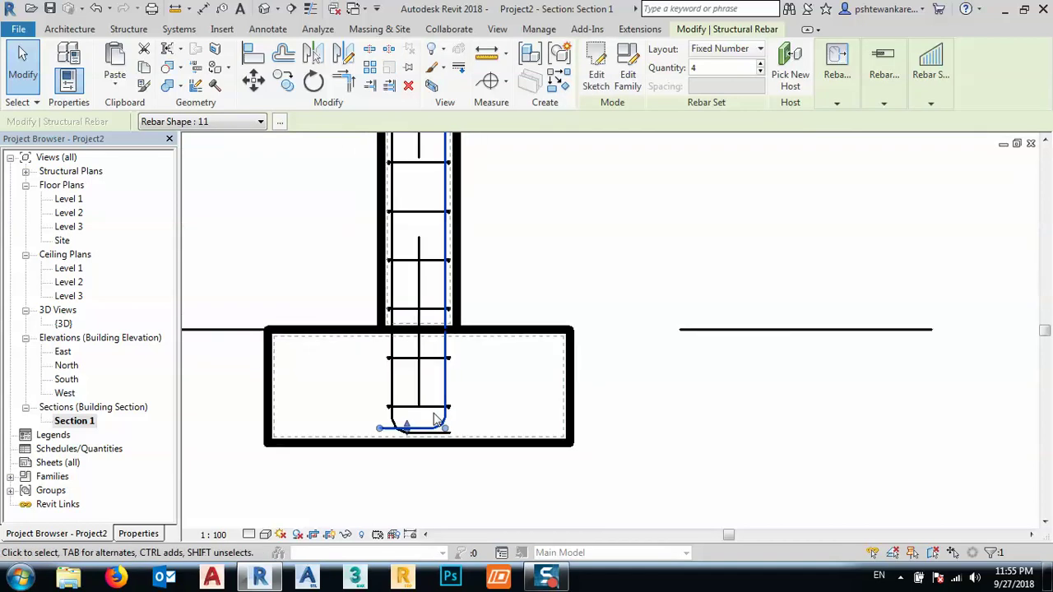
pyautogui.moveTo(457, 305)
pyautogui.mouseDown(button='middle')
pyautogui.moveTo(458, 364)
pyautogui.moveTo(458, 189)
pyautogui.mouseUp(button='middle')
pyautogui.scroll(2, 461, 214)
pyautogui.scroll(2, 444, 288)
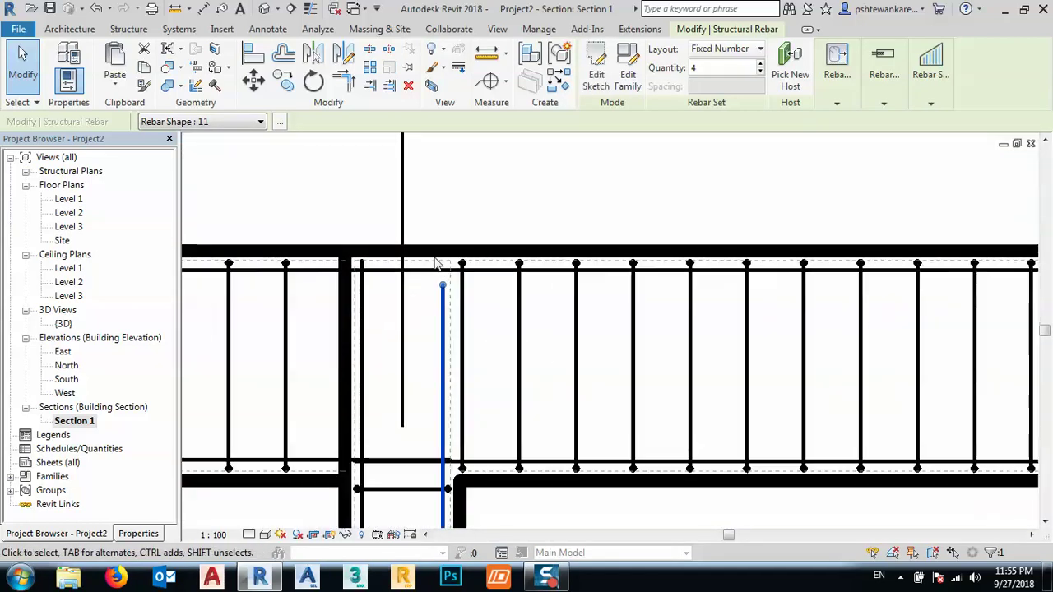
pyautogui.scroll(1, 448, 304)
pyautogui.moveTo(448, 304); pyautogui.dragTo(450, 265)
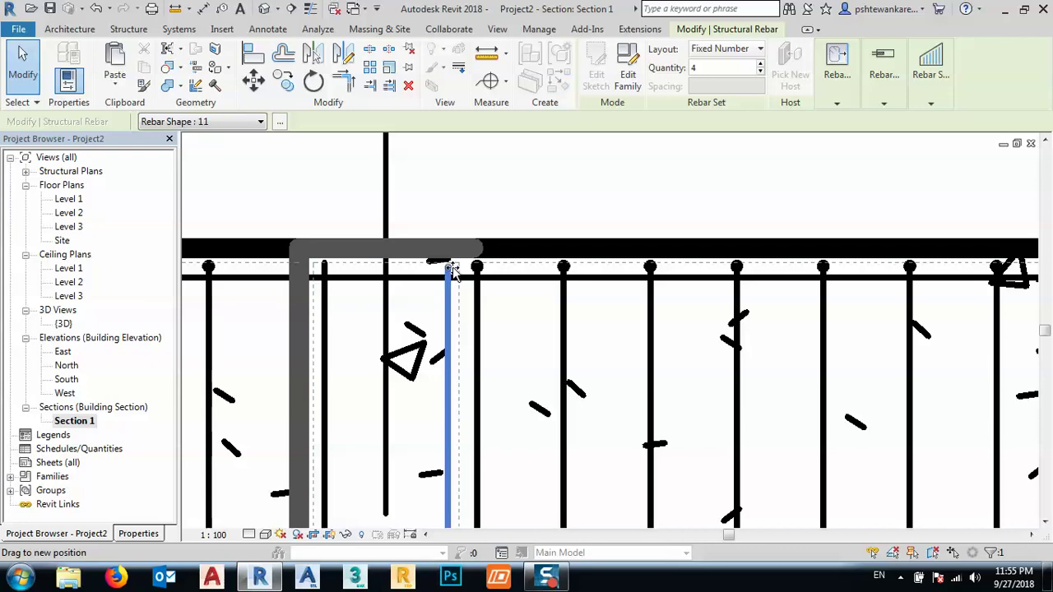
# Step: Zoom out to check the bar from footing to beam, then clear the selection
pyautogui.moveTo(361, 285); pyautogui.dragTo(362, 225, button='middle')
pyautogui.scroll(-2, 463, 176)
pyautogui.scroll(-2, 463, 176)
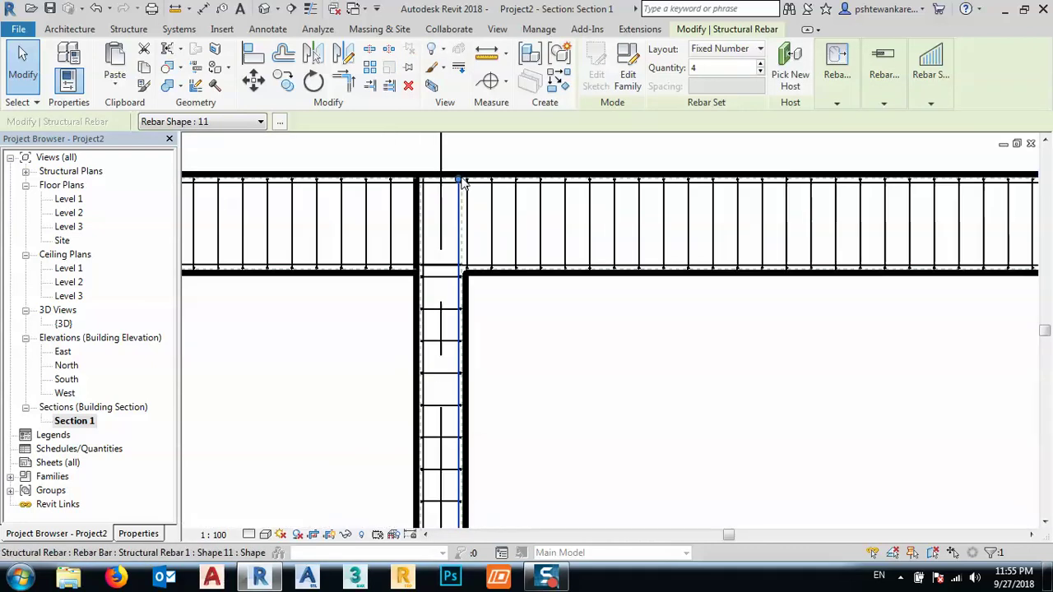
pyautogui.scroll(-2, 494, 277)
pyautogui.moveTo(534, 318); pyautogui.dragTo(533, 281, button='middle')
pyautogui.scroll(2, 463, 442)
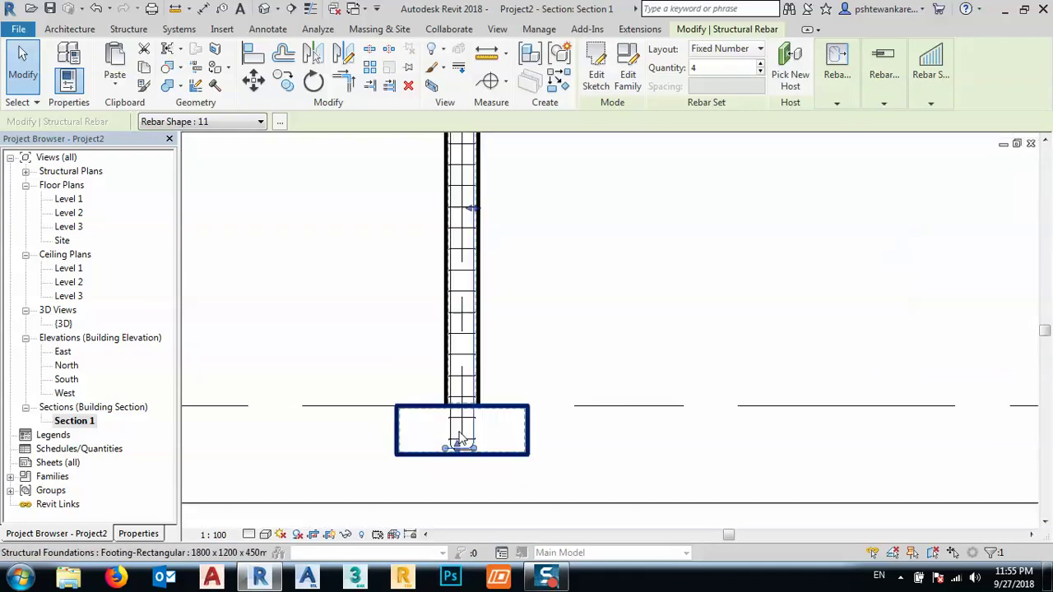
pyautogui.scroll(2, 494, 453)
pyautogui.moveTo(521, 459); pyautogui.dragTo(574, 385, button='middle')
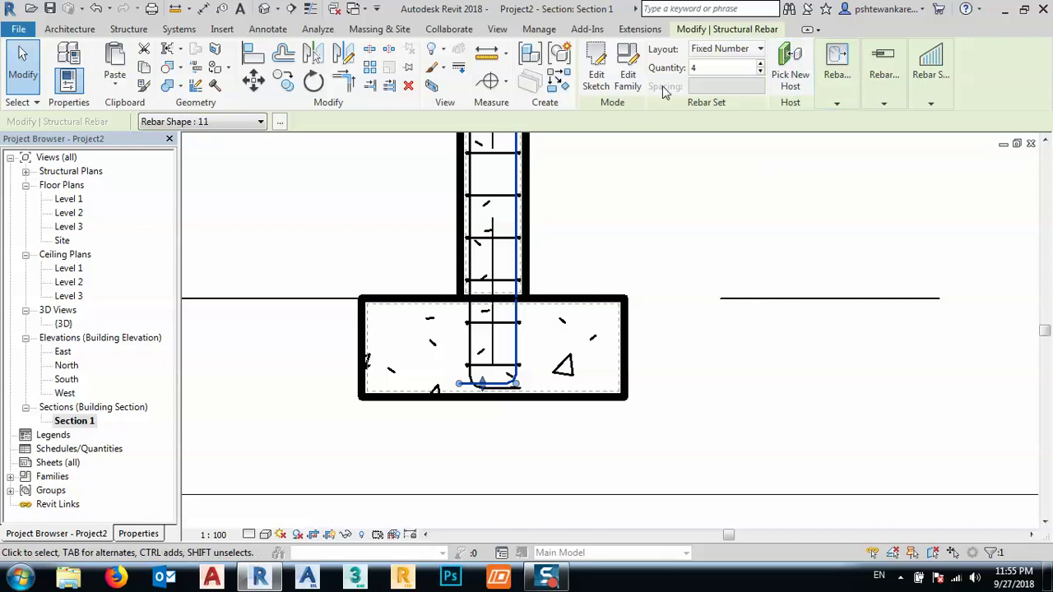
pyautogui.scroll(-1, 568, 353)
pyautogui.scroll(-2, 519, 343)
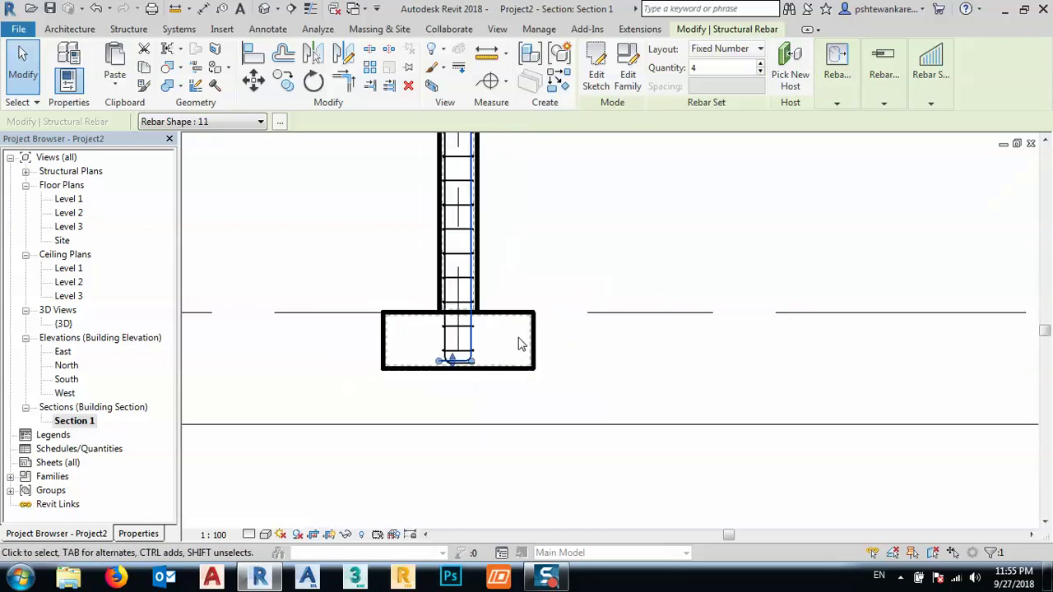
pyautogui.scroll(-2, 524, 346)
pyautogui.moveTo(369, 359); pyautogui.dragTo(373, 361, button='middle')
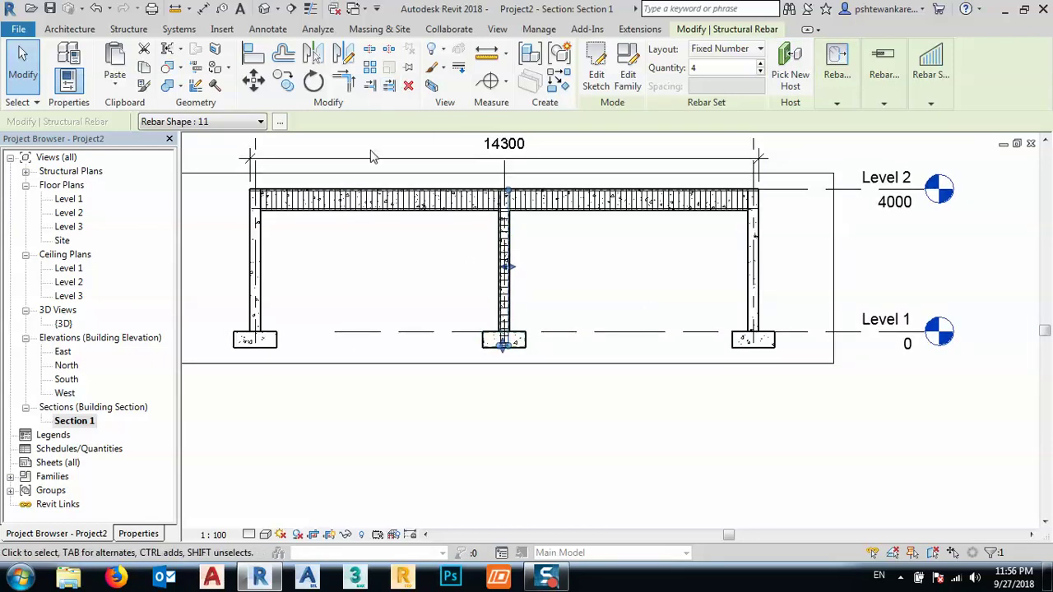
pyautogui.click(397, 267)
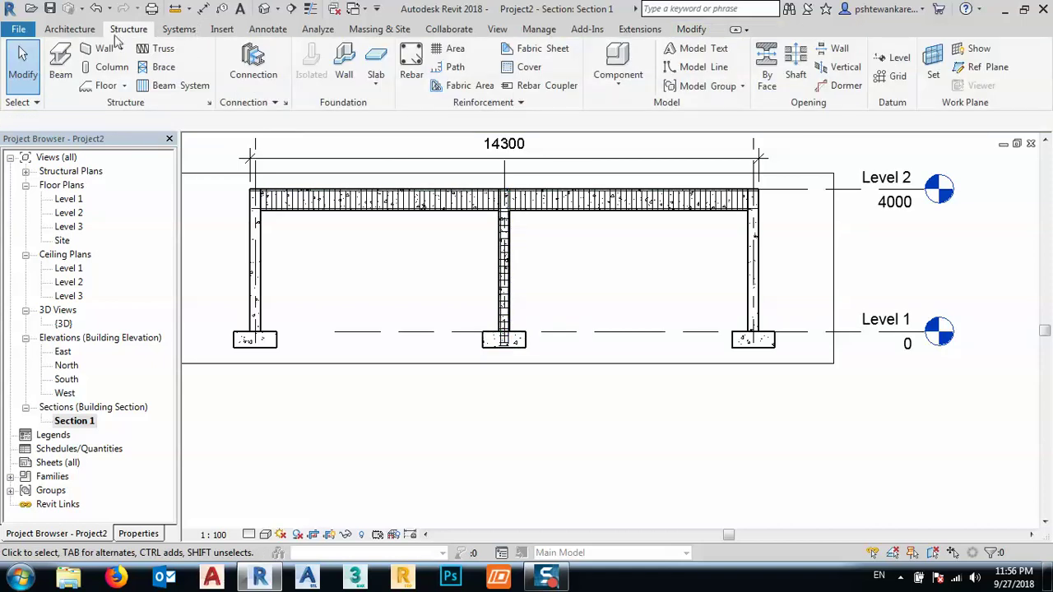
# Step: Start a new rebar and choose Rebar Shape 21 from the Shape Browser
pyautogui.click(411, 59)
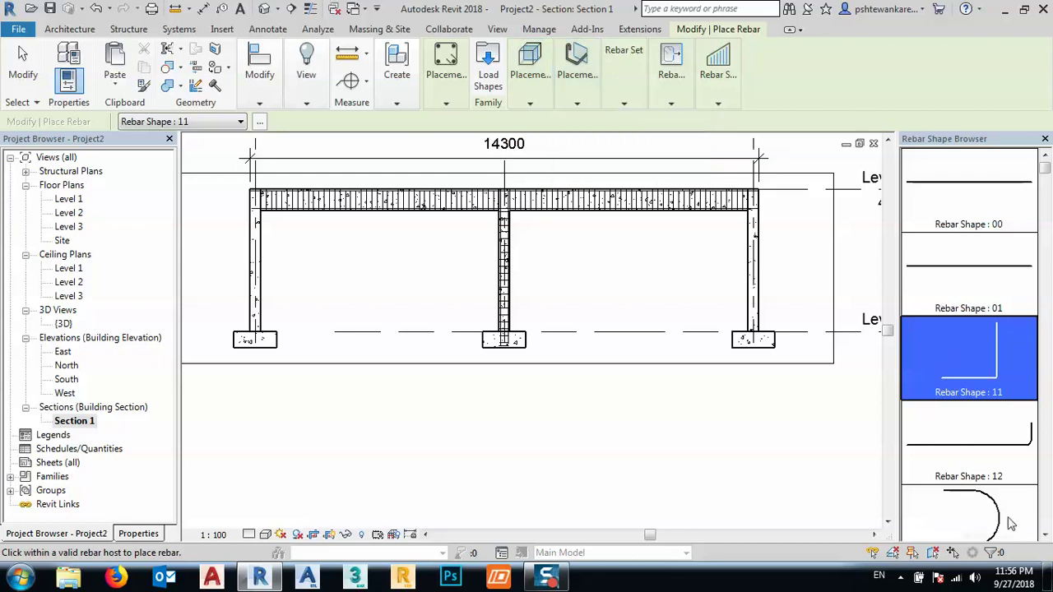
pyautogui.click(1047, 534)
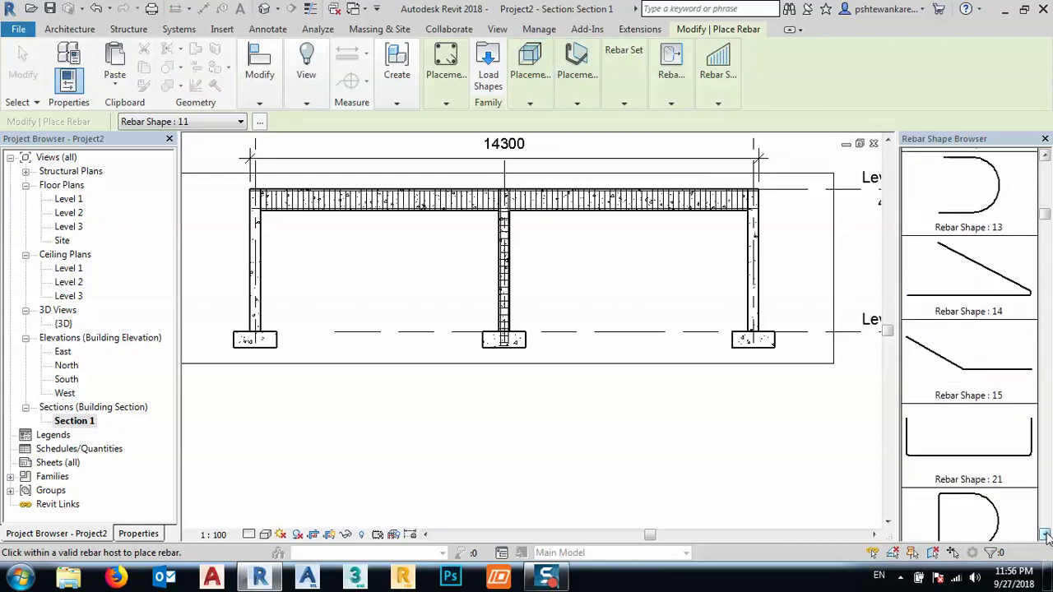
pyautogui.click(964, 464)
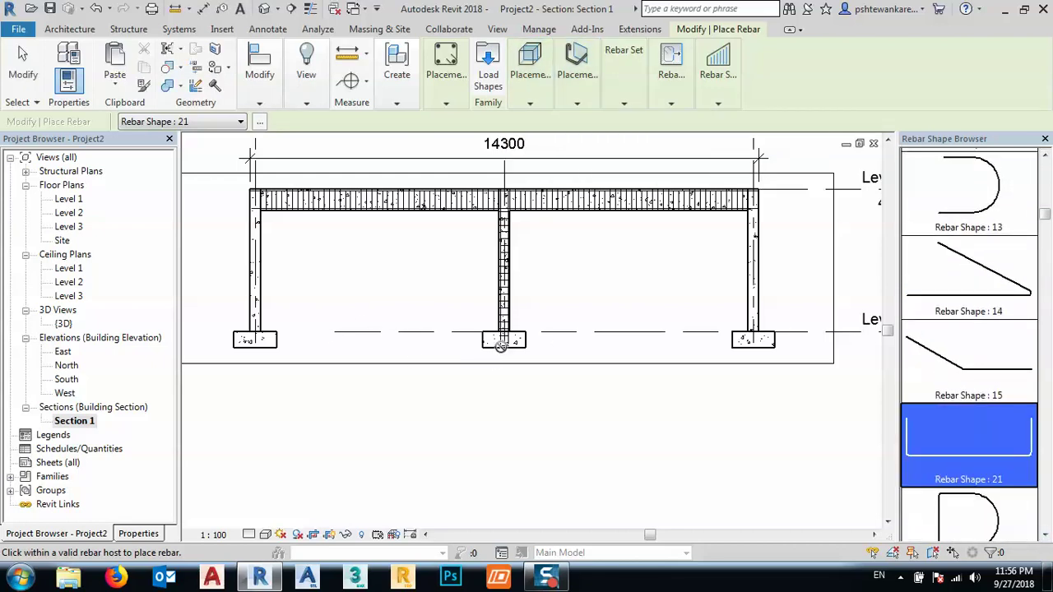
pyautogui.scroll(5, 491, 349)
pyautogui.scroll(4, 493, 348)
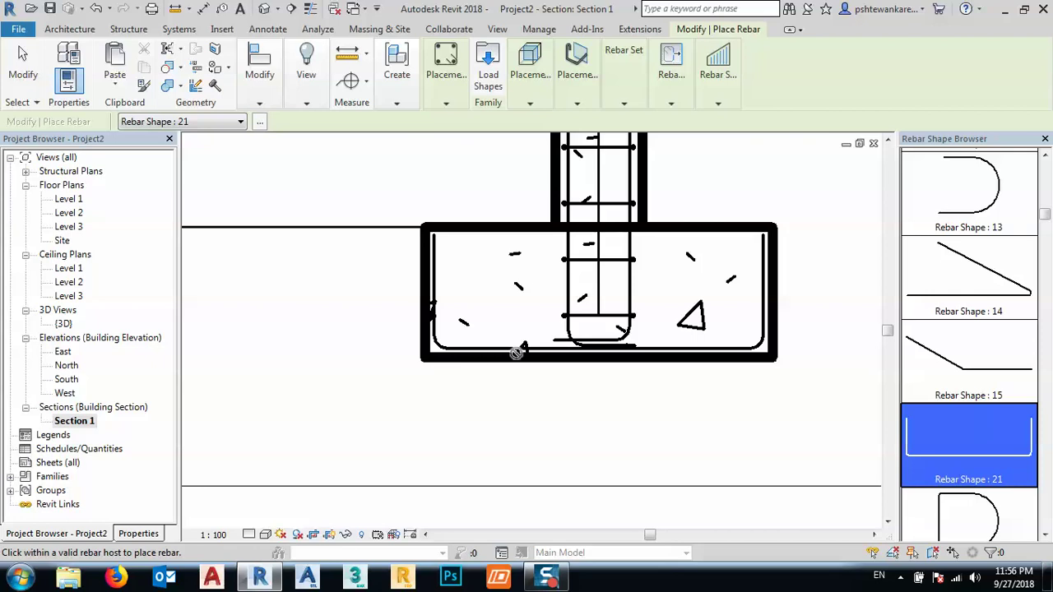
# Step: Place the U-bar in the middle footing and open its shape family for editing
pyautogui.click(579, 352)
pyautogui.press('Escape')
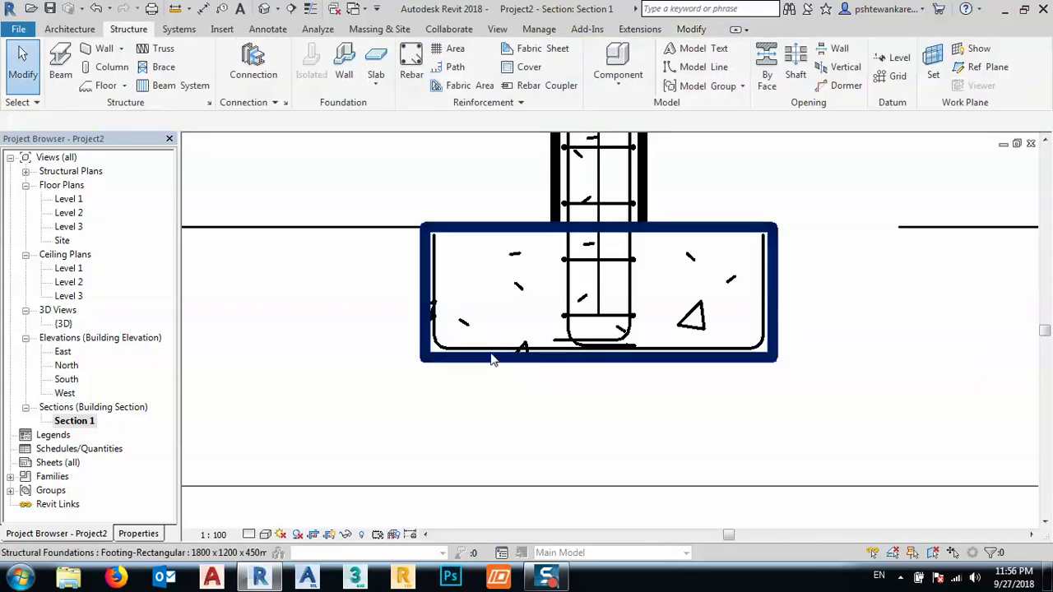
pyautogui.click(482, 352)
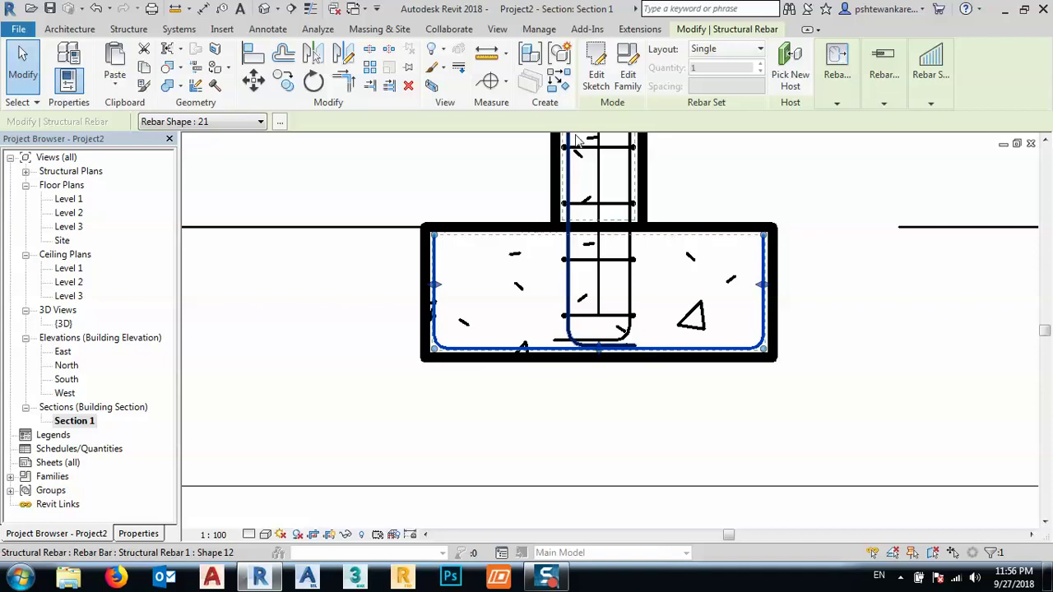
pyautogui.click(628, 74)
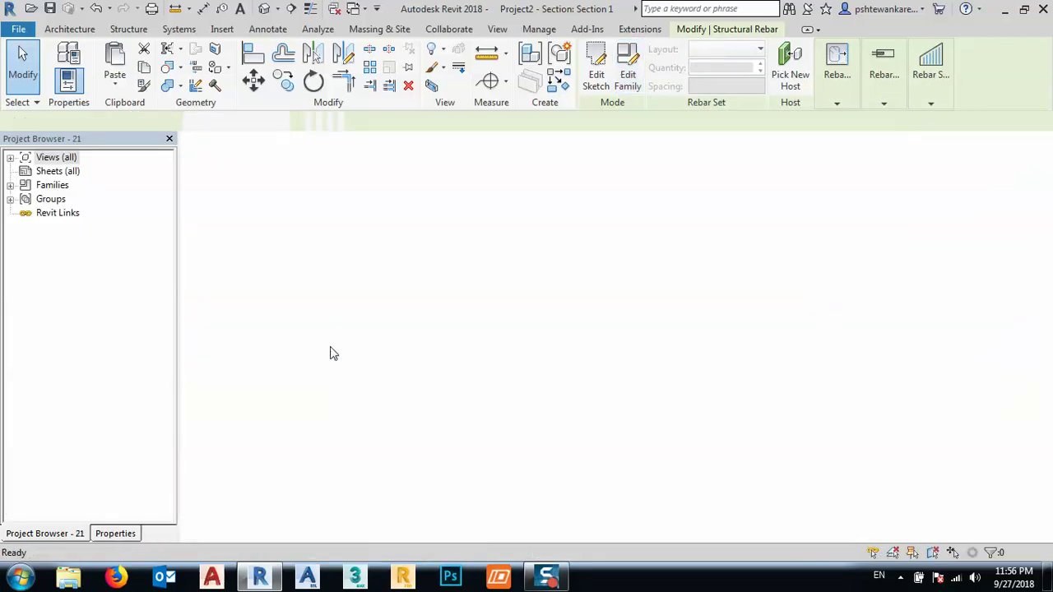
# Step: Inspect the Shape 21 family legs (A 300, B 1000, C 300), then return to Section 1
pyautogui.scroll(2, 525, 331)
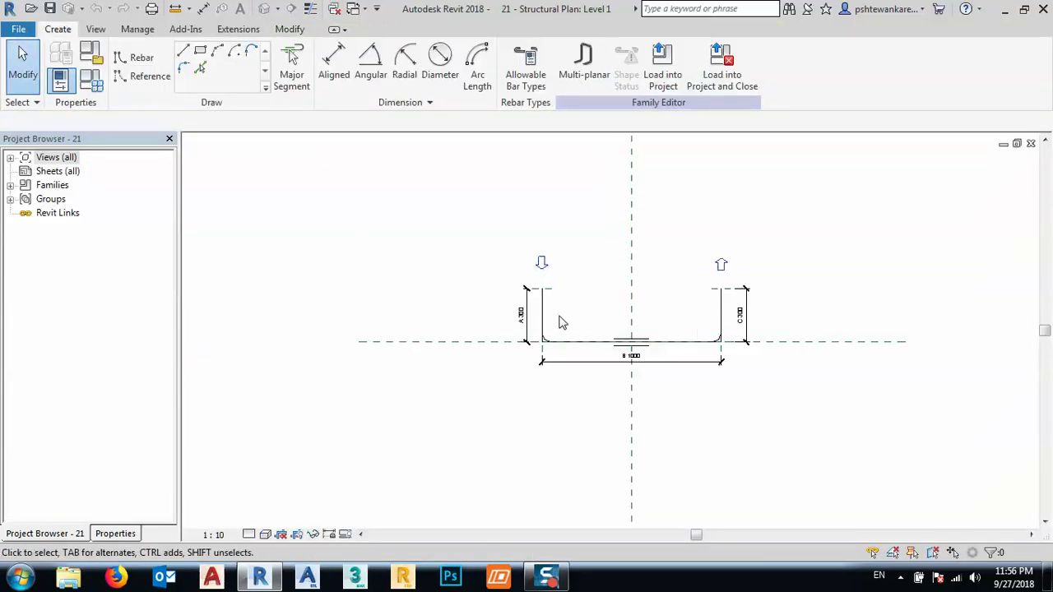
pyautogui.scroll(3, 525, 331)
pyautogui.moveTo(525, 331); pyautogui.dragTo(425, 337, button='middle')
pyautogui.scroll(-3, 288, 308)
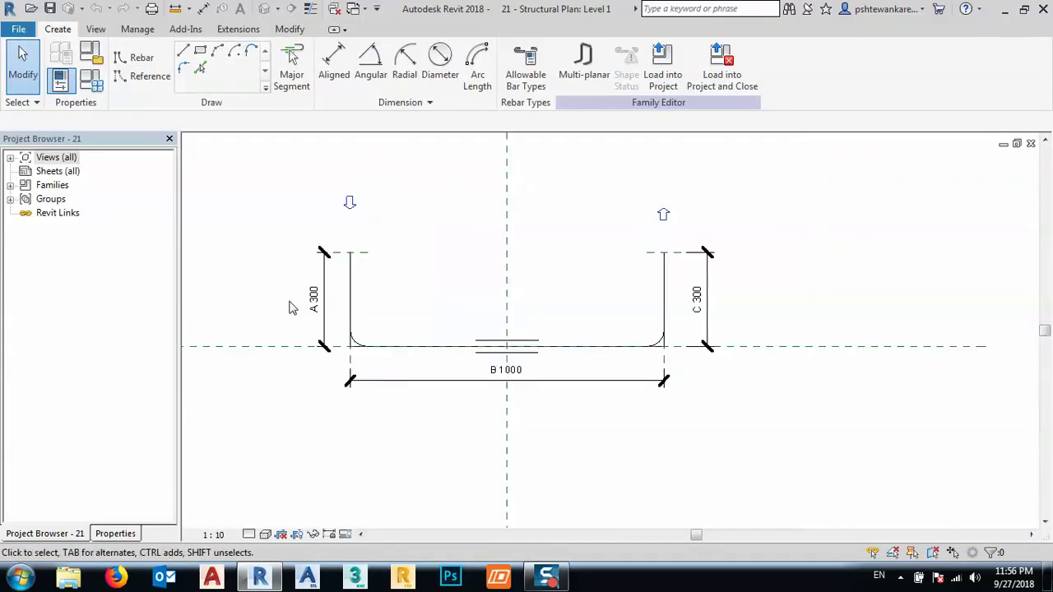
pyautogui.scroll(2, 658, 313)
pyautogui.moveTo(620, 334); pyautogui.dragTo(663, 250, button='middle')
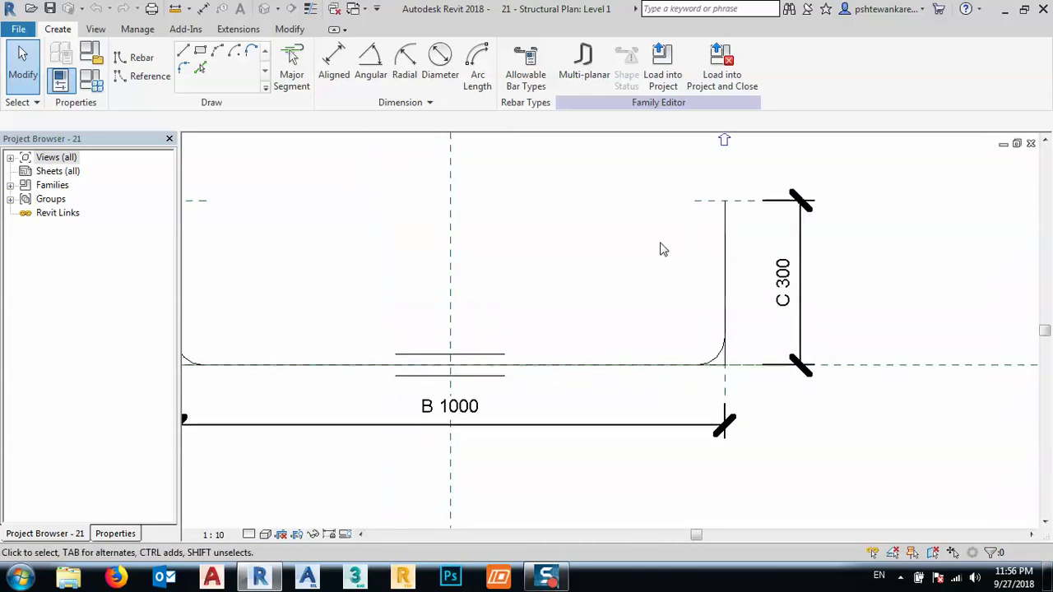
pyautogui.click(668, 73)
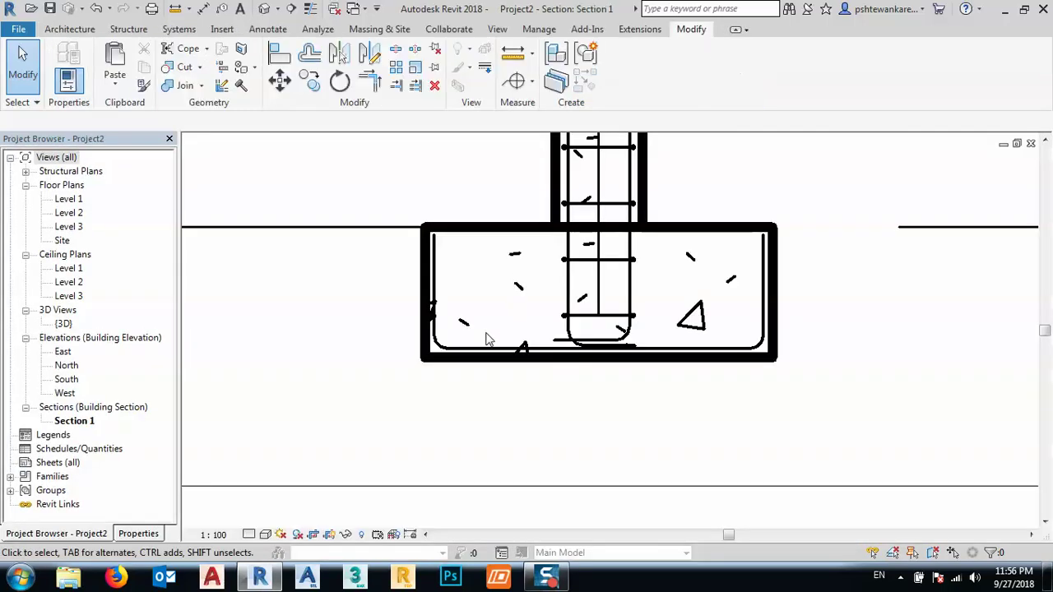
# Step: Review the footing bar's type properties and Hook Lengths table, then close both dialogs
pyautogui.click(440, 348)
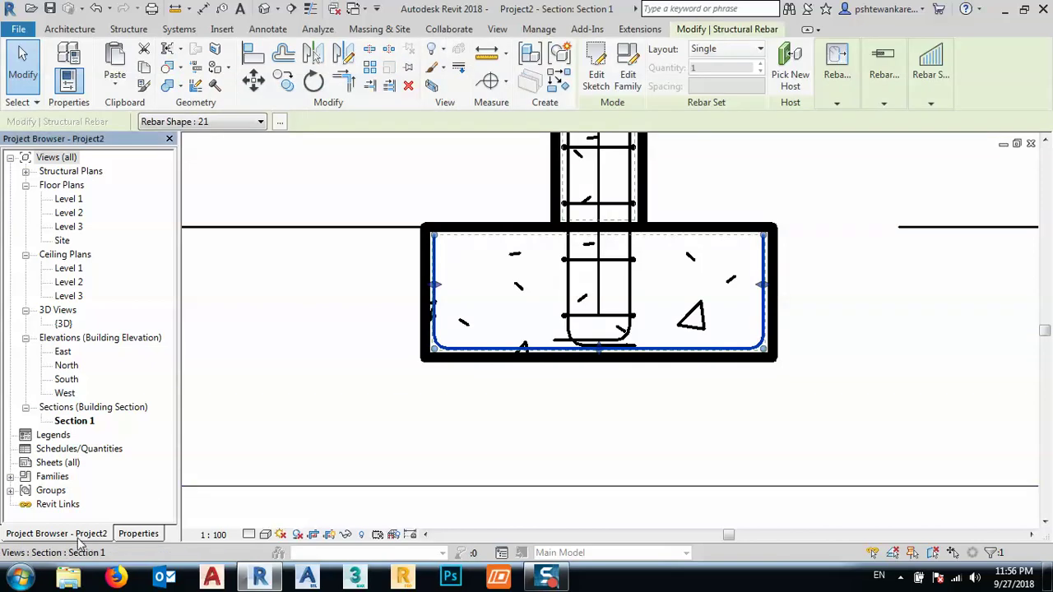
pyautogui.click(138, 534)
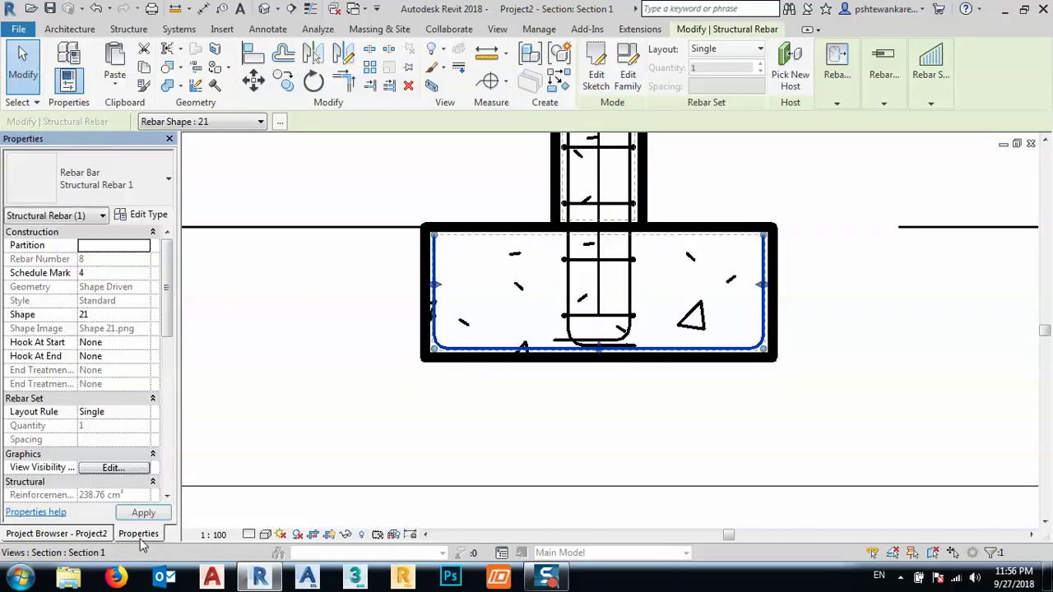
pyautogui.click(148, 216)
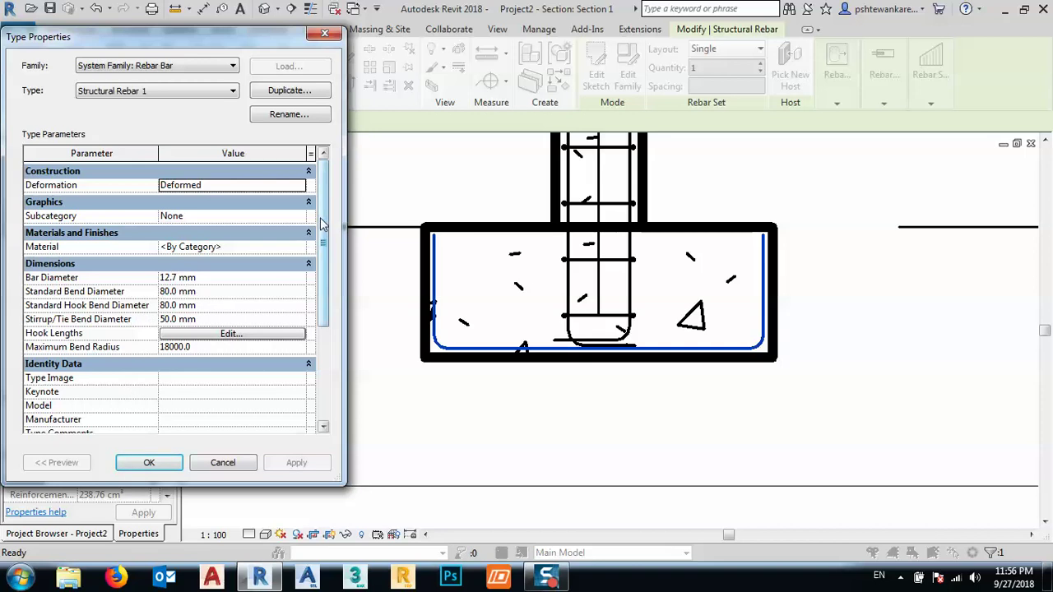
pyautogui.scroll(-2, 321, 224)
pyautogui.scroll(-1, 321, 223)
pyautogui.scroll(3, 333, 218)
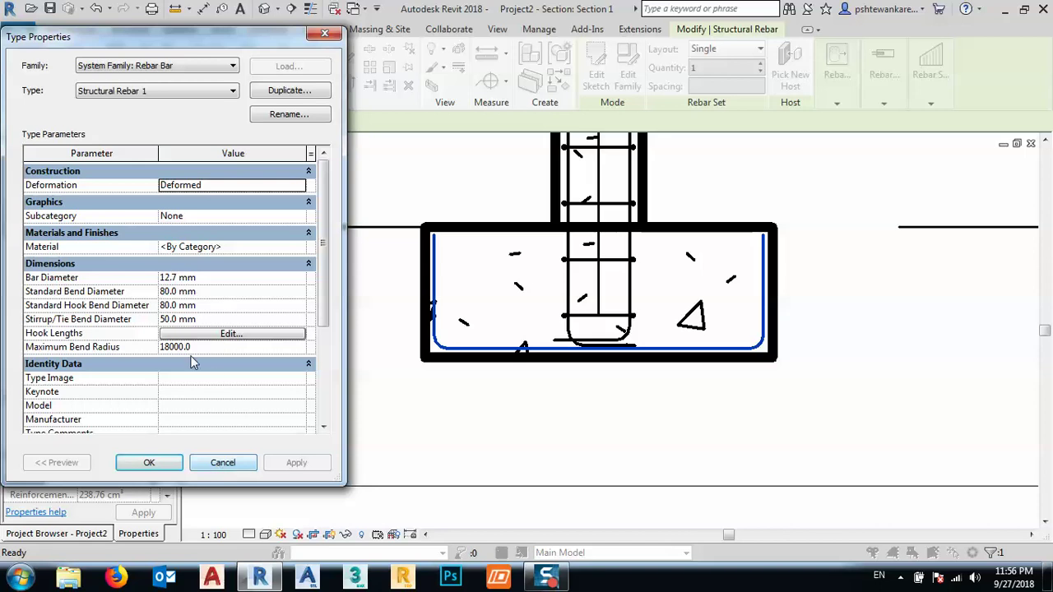
pyautogui.click(235, 335)
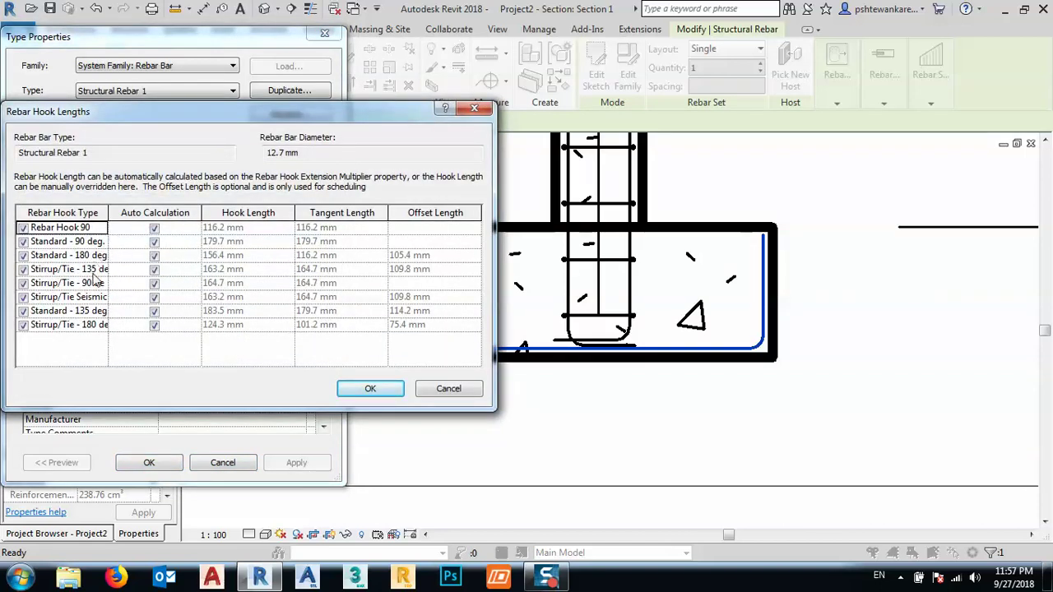
pyautogui.moveTo(111, 212); pyautogui.dragTo(162, 215)
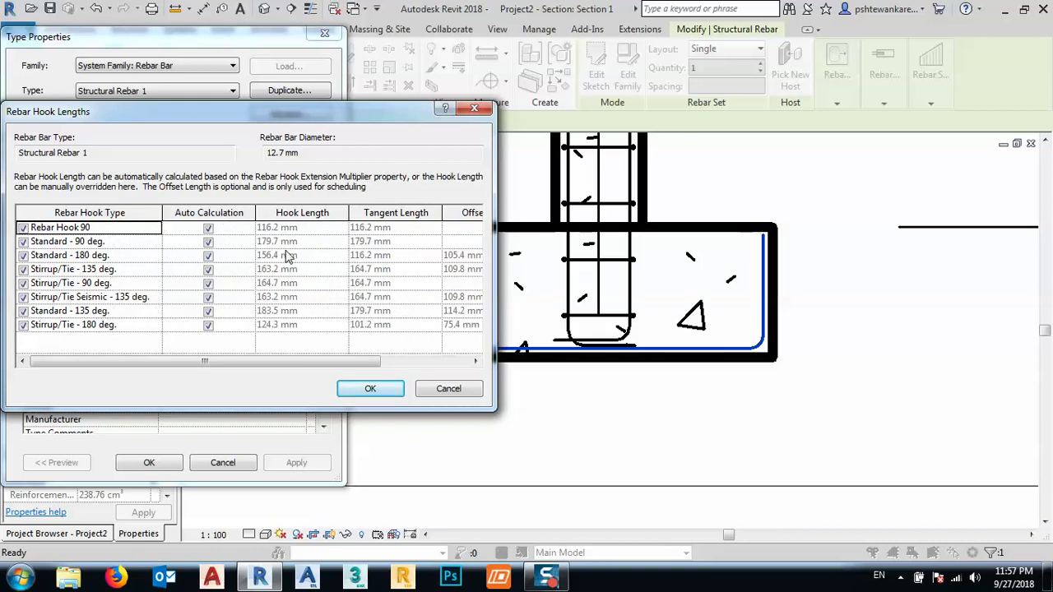
pyautogui.click(449, 389)
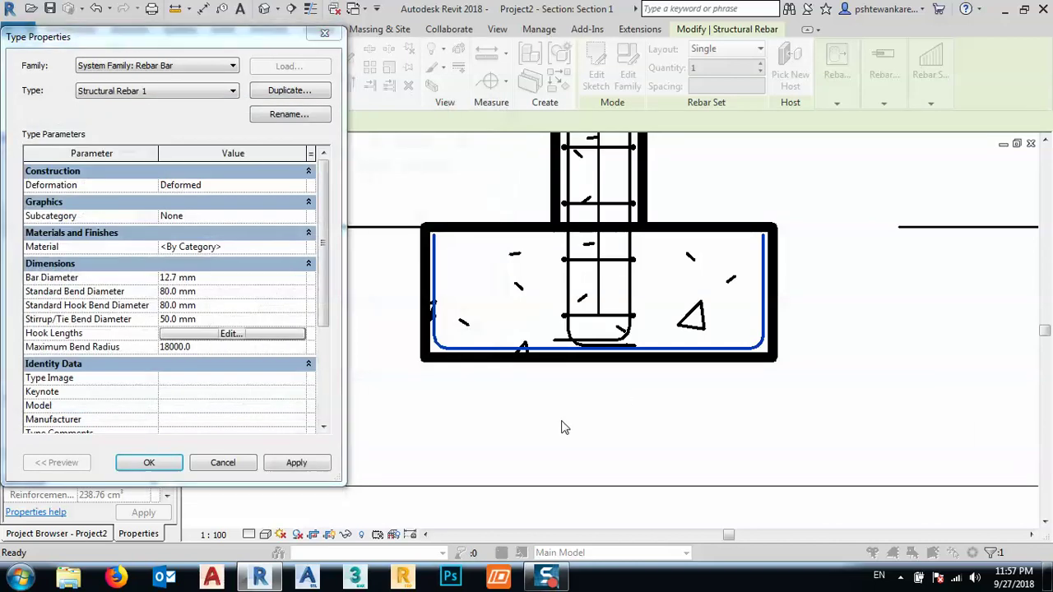
pyautogui.click(322, 36)
# Step: Set the footing bar's layout to Maximum Spacing at 100 mm, giving 19 bars
pyautogui.click(740, 48)
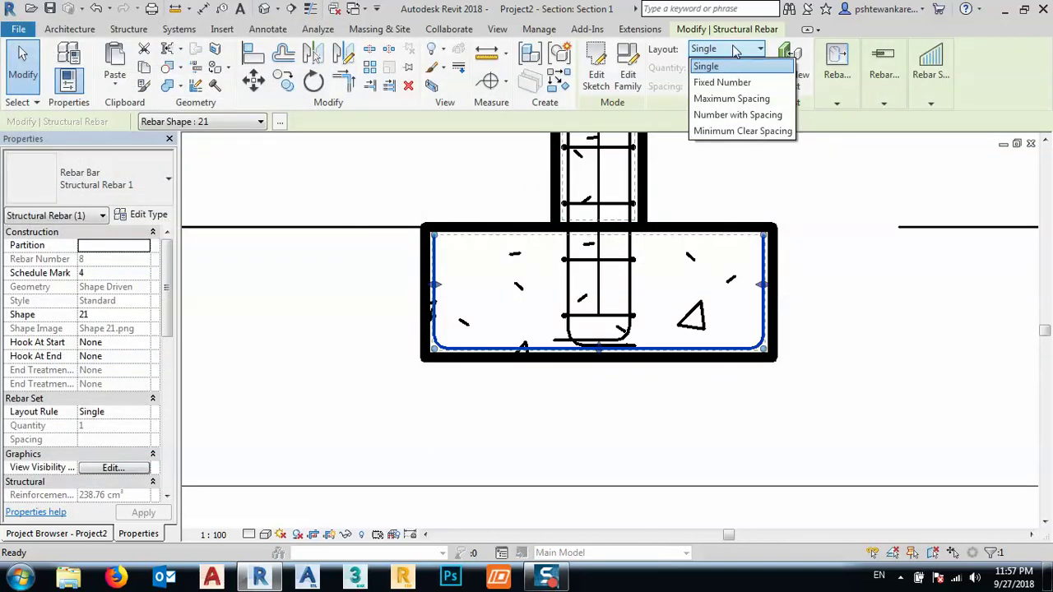
pyautogui.click(731, 99)
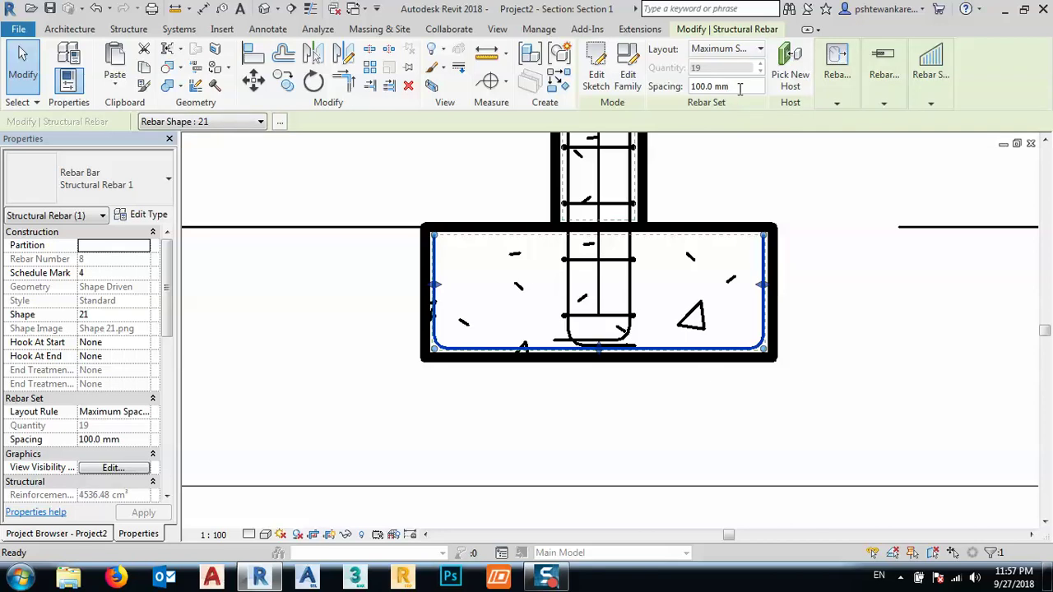
pyautogui.click(534, 432)
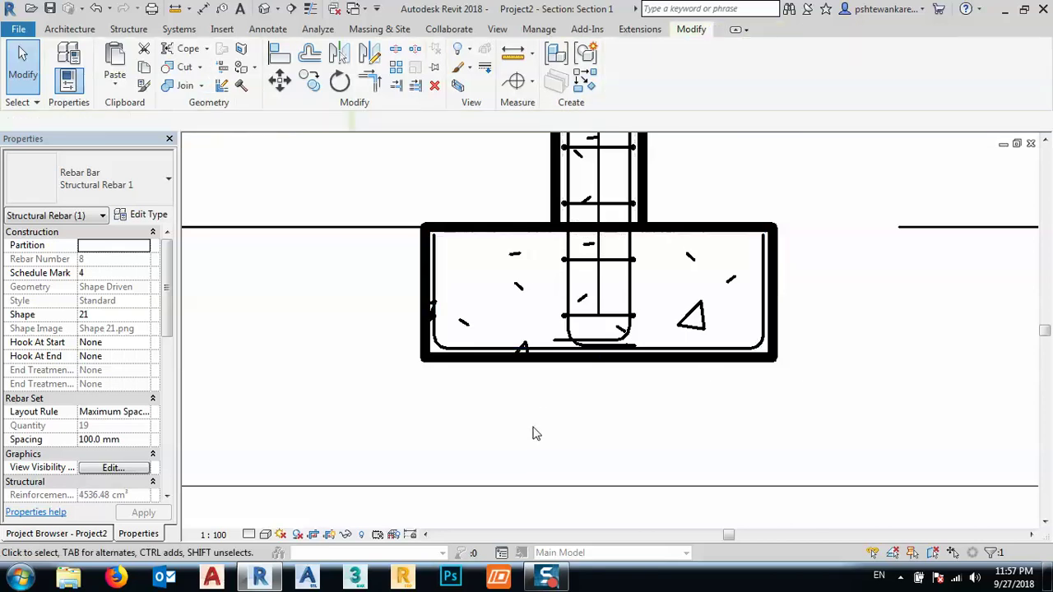
pyautogui.click(482, 349)
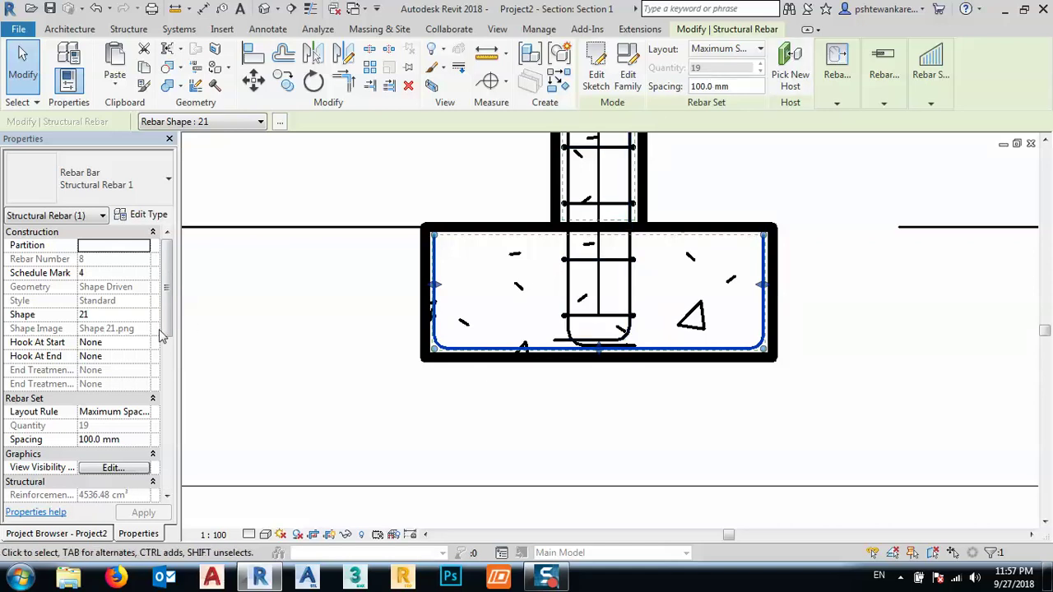
# Step: Change the footing bar set to H16, then select the column's vertical bars
pyautogui.click(131, 183)
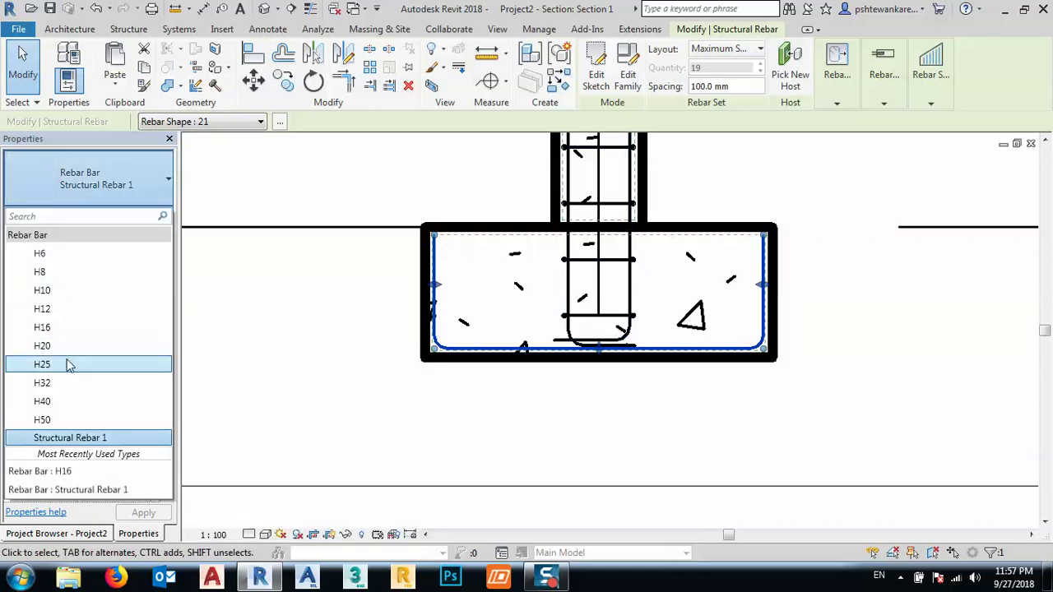
pyautogui.click(41, 327)
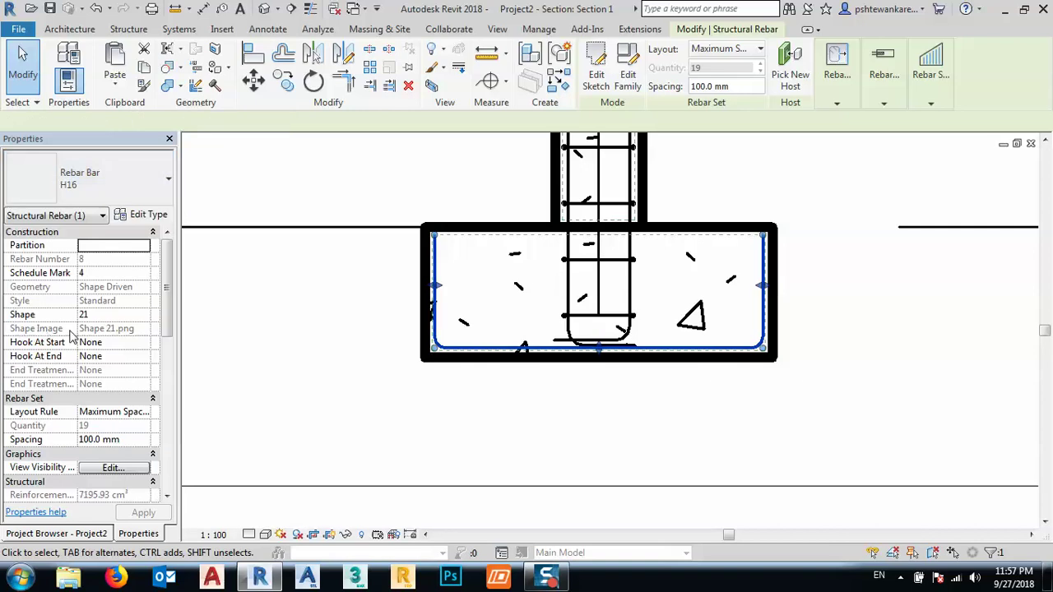
pyautogui.moveTo(499, 342); pyautogui.dragTo(445, 442, button='middle')
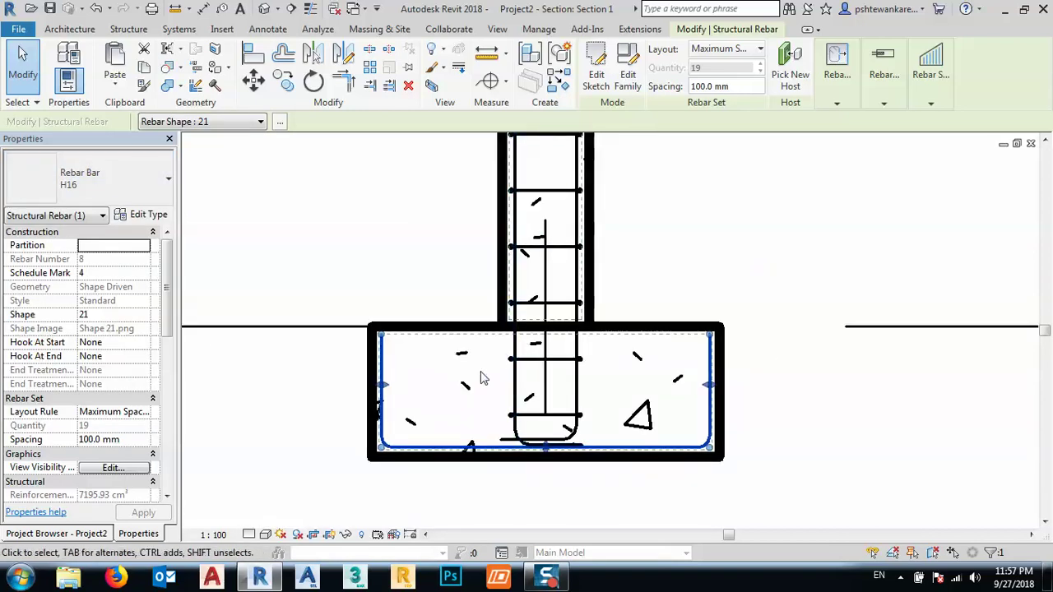
pyautogui.press('Escape')
pyautogui.click(578, 358)
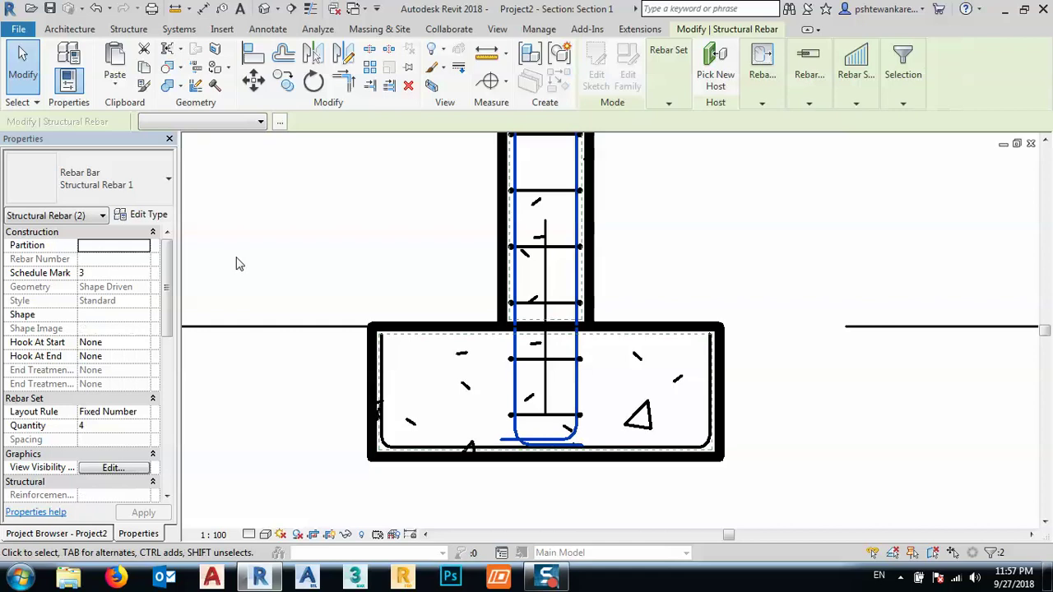
# Step: Change the column's vertical bars to H12
pyautogui.click(133, 198)
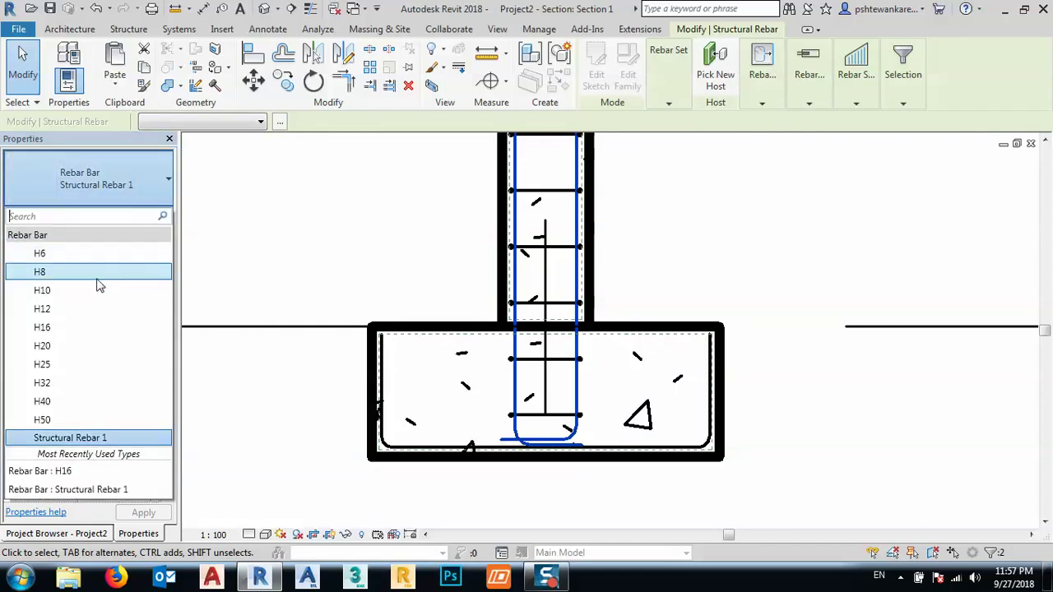
pyautogui.click(42, 309)
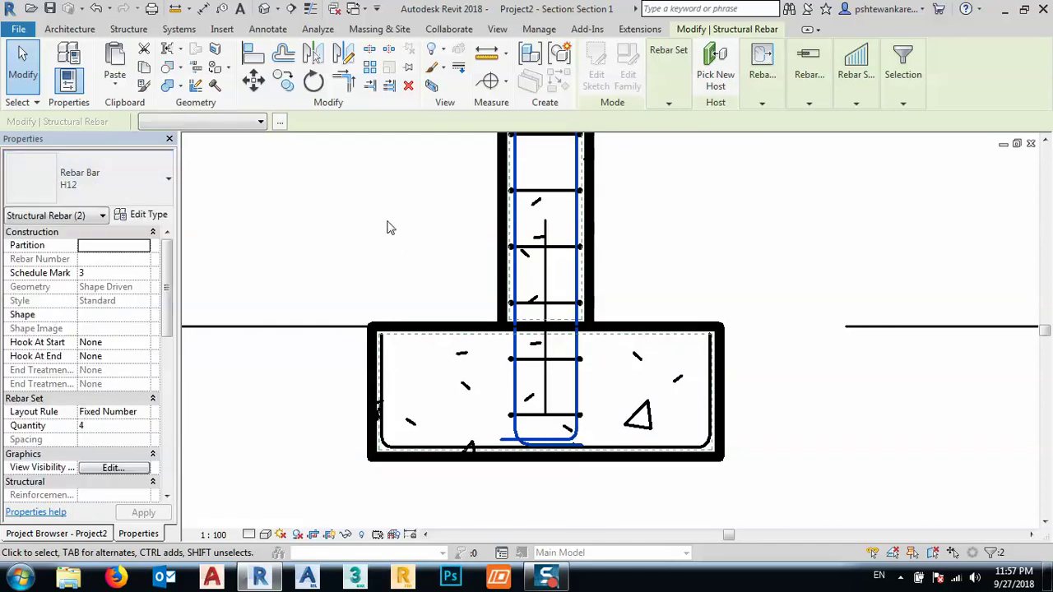
pyautogui.click(387, 284)
# Step: Change the column ties to H10
pyautogui.click(562, 309)
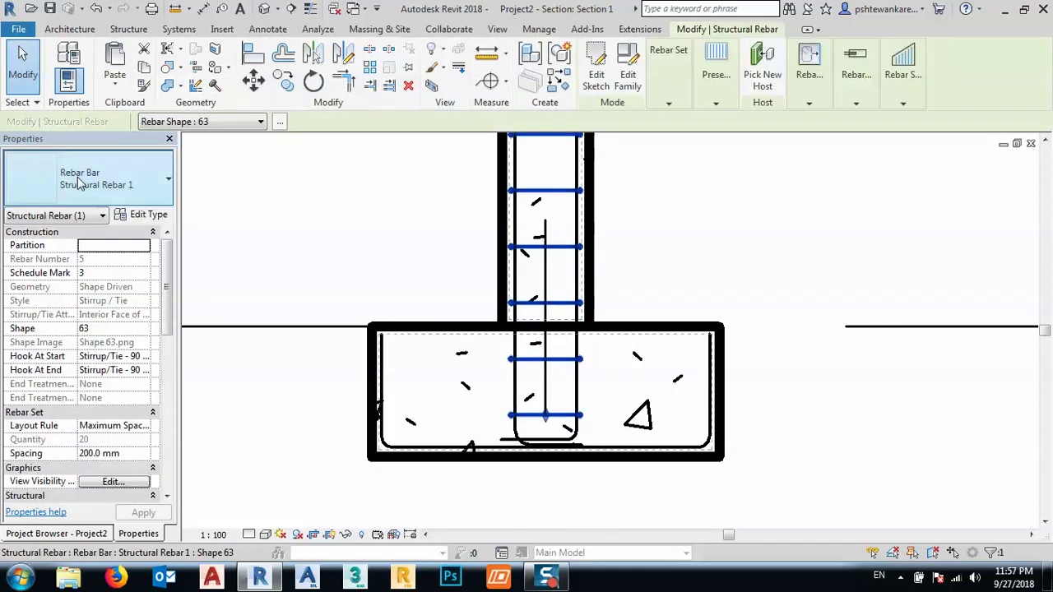
pyautogui.click(91, 179)
pyautogui.click(70, 278)
pyautogui.moveTo(200, 284); pyautogui.dragTo(440, 376, button='middle')
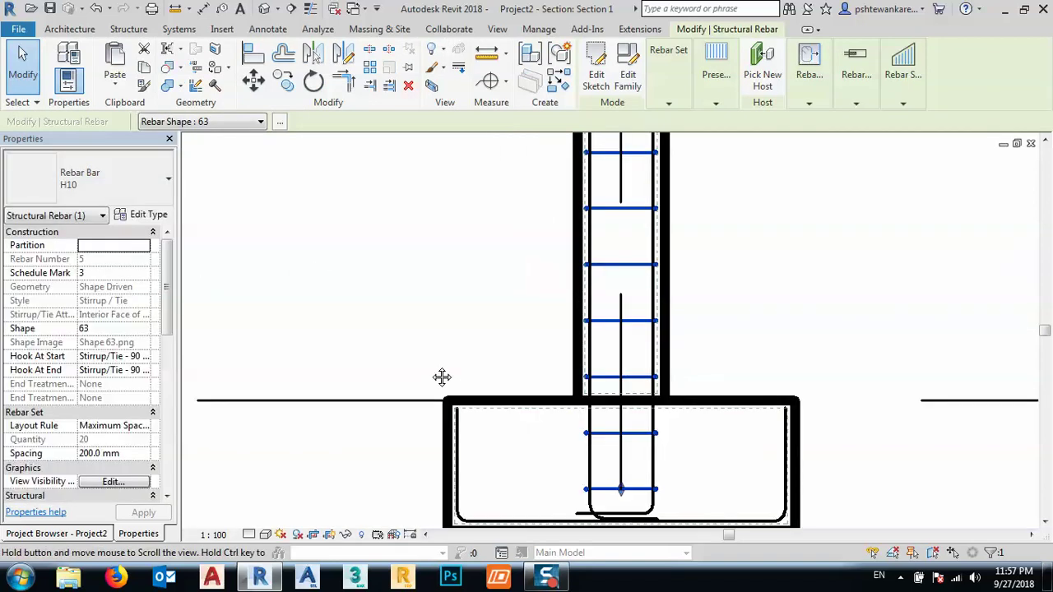
pyautogui.scroll(-3, 461, 395)
pyautogui.moveTo(482, 423); pyautogui.dragTo(478, 514, button='middle')
pyautogui.press('Escape')
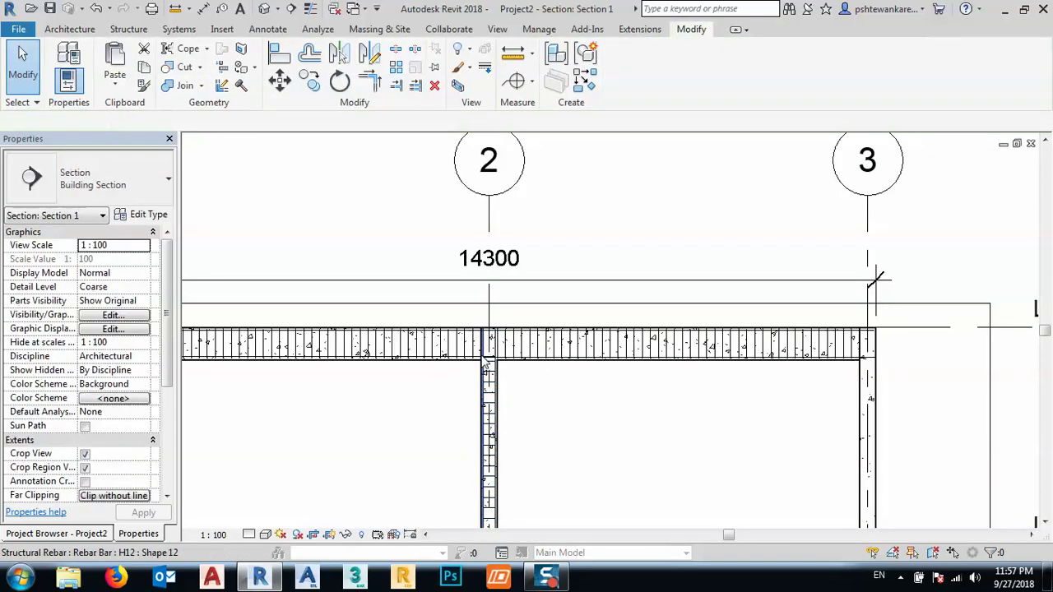
# Step: Change the beam stirrups to H10
pyautogui.scroll(3, 494, 362)
pyautogui.click(498, 359)
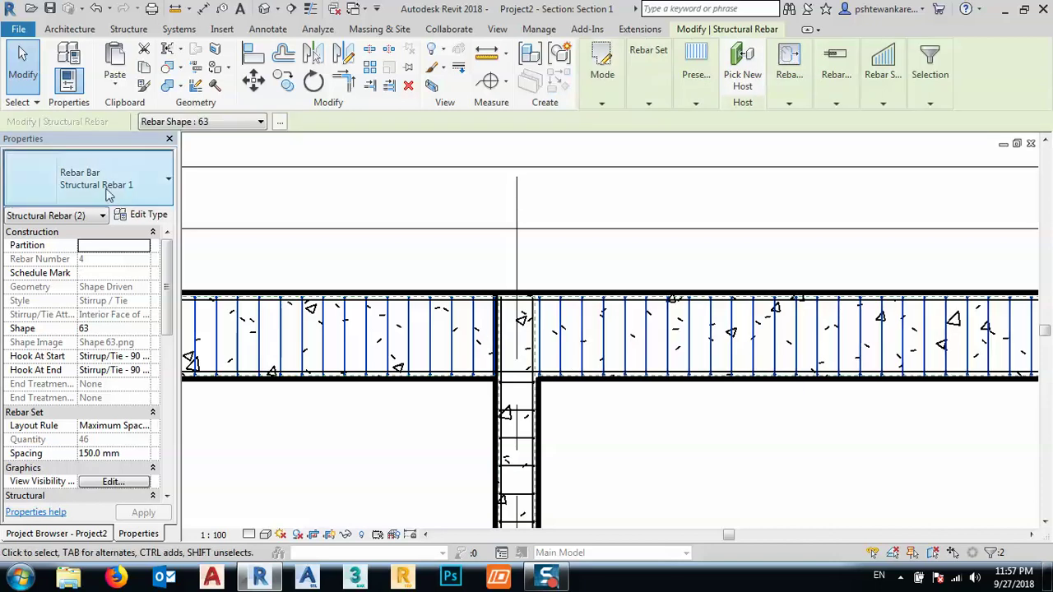
pyautogui.click(82, 181)
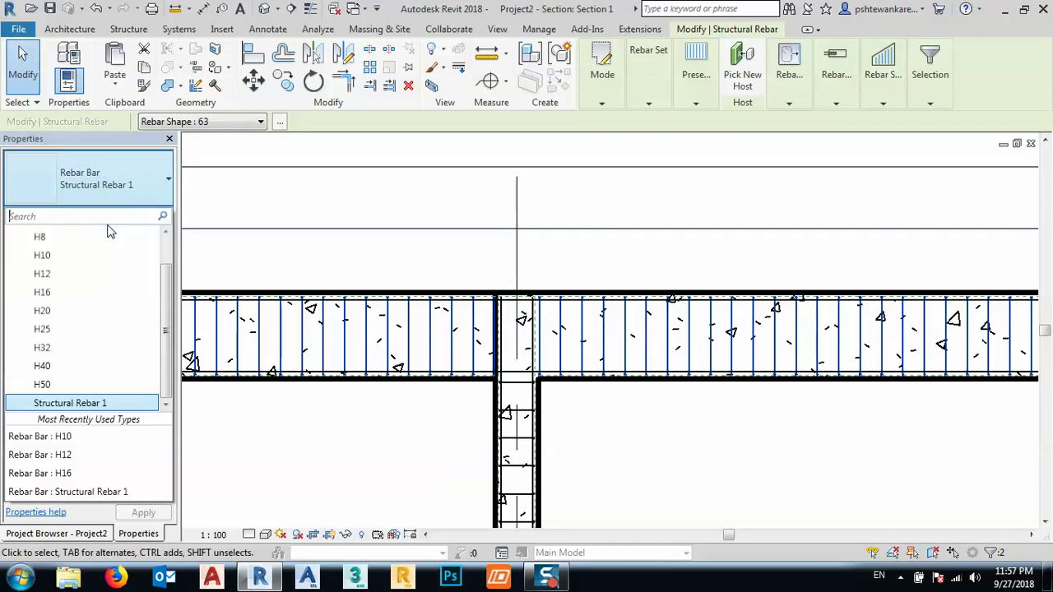
pyautogui.click(71, 255)
pyautogui.click(381, 263)
pyautogui.scroll(-3, 576, 205)
# Step: Place a vertical Rebar Shape 21 bar at the footing's left side and select it
pyautogui.scroll(-3, 568, 226)
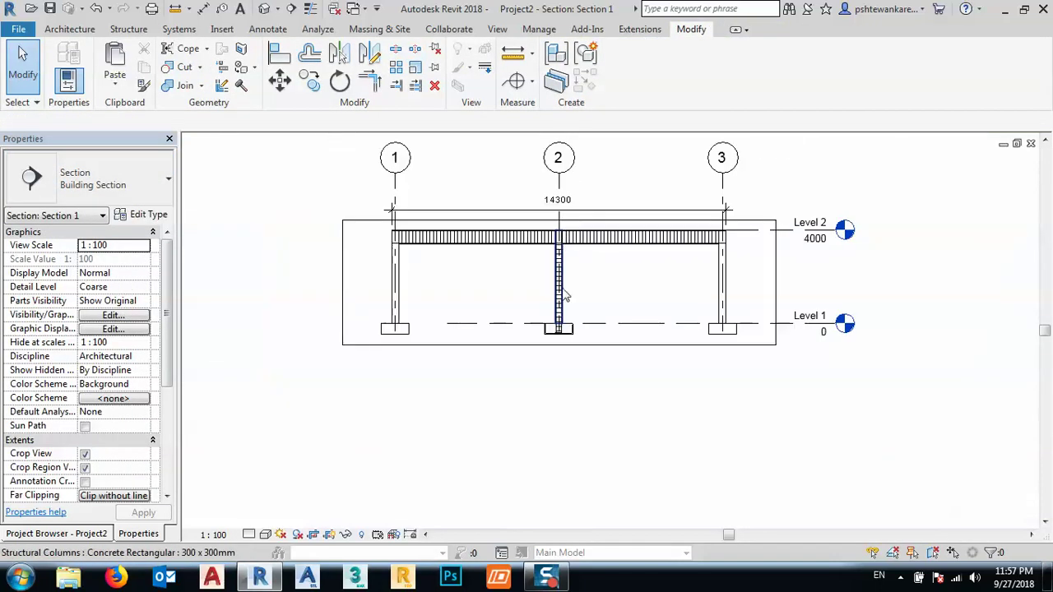
pyautogui.scroll(-1, 658, 255)
pyautogui.scroll(4, 556, 363)
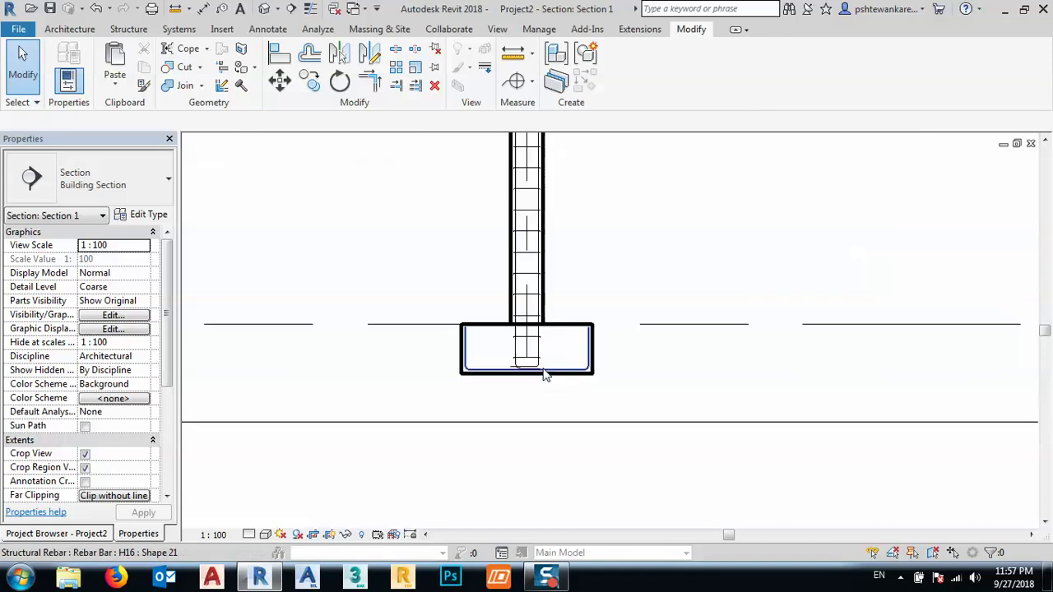
pyautogui.scroll(2, 545, 375)
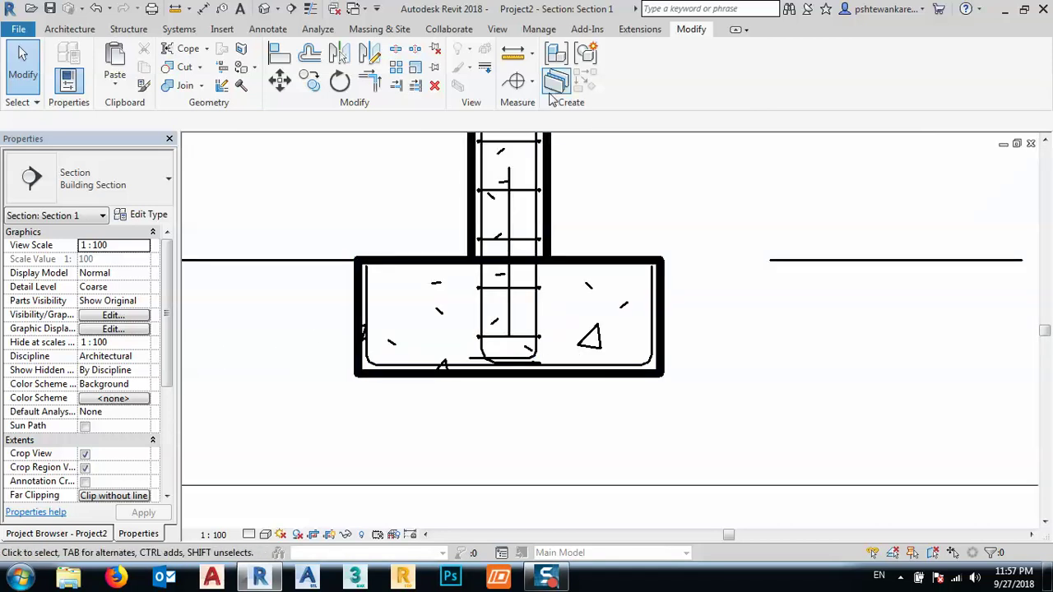
pyautogui.moveTo(390, 394); pyautogui.dragTo(396, 378, button='middle')
pyautogui.click(132, 31)
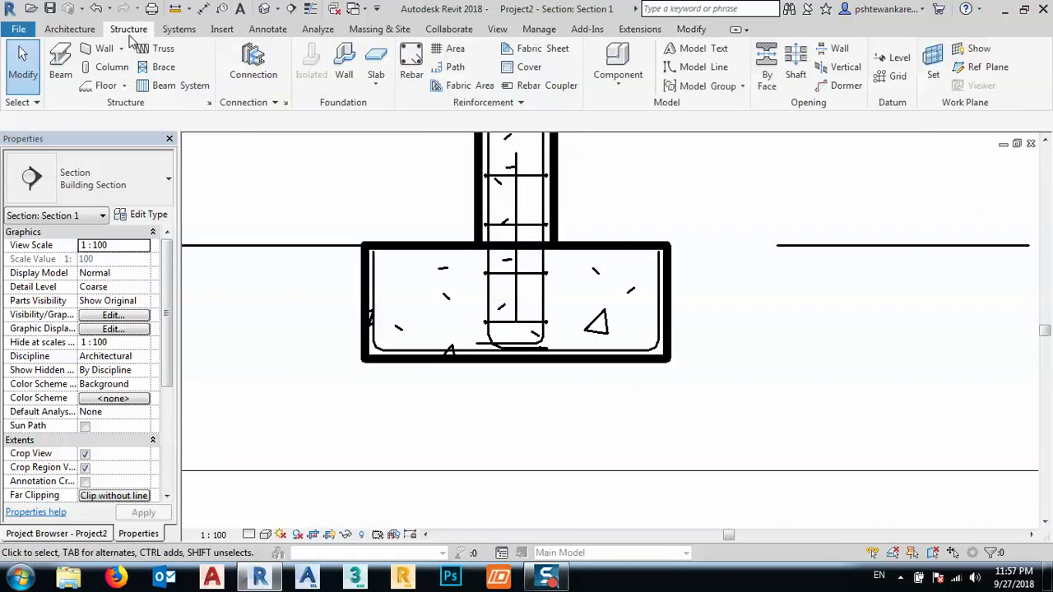
pyautogui.click(410, 70)
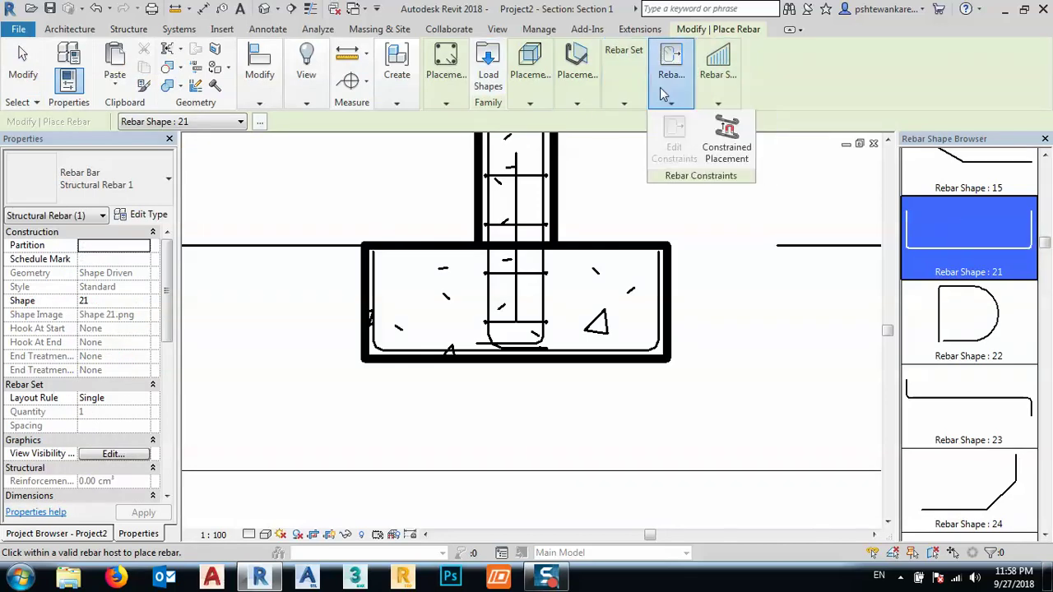
pyautogui.moveTo(623, 74)
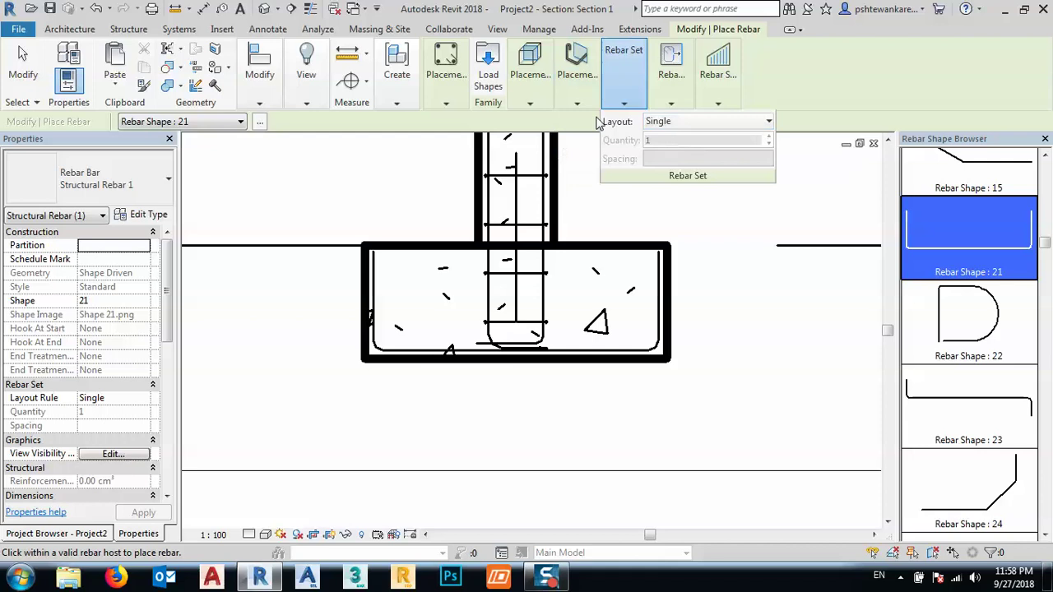
pyautogui.scroll(3, 378, 366)
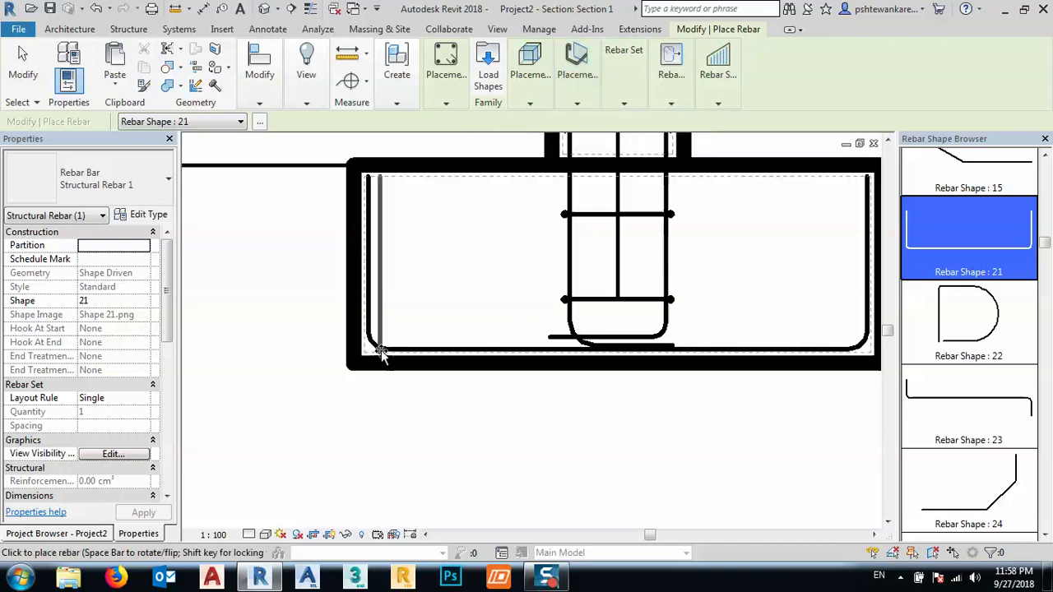
pyautogui.press('space')
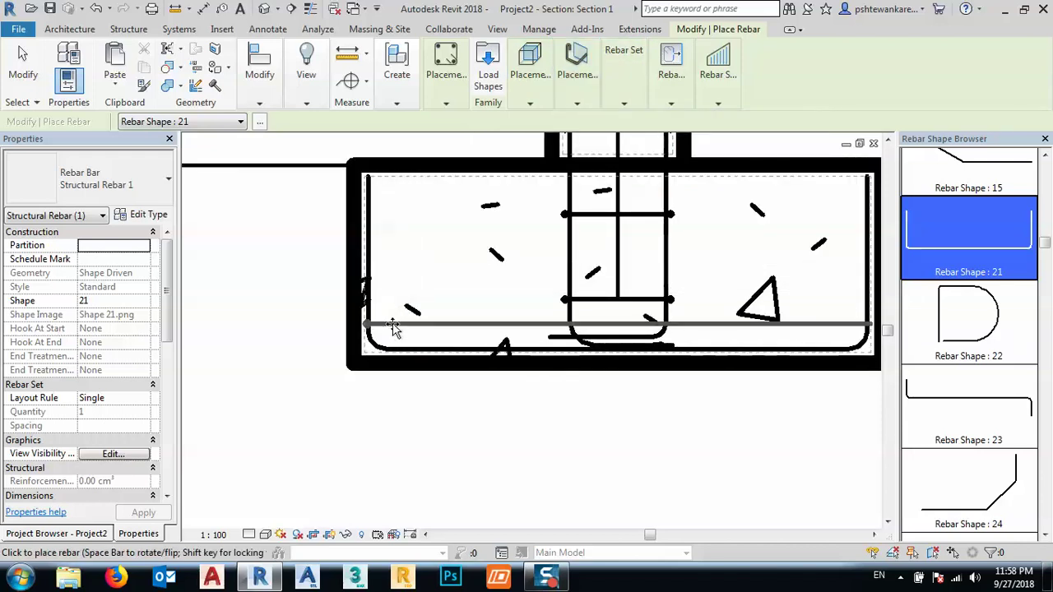
pyautogui.click(394, 333)
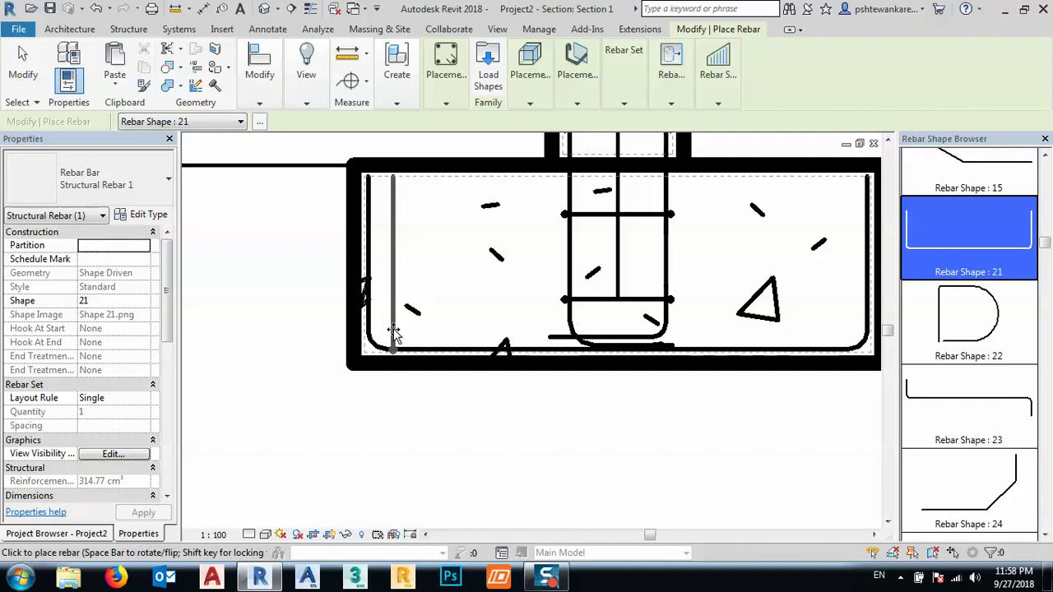
pyautogui.press('Escape')
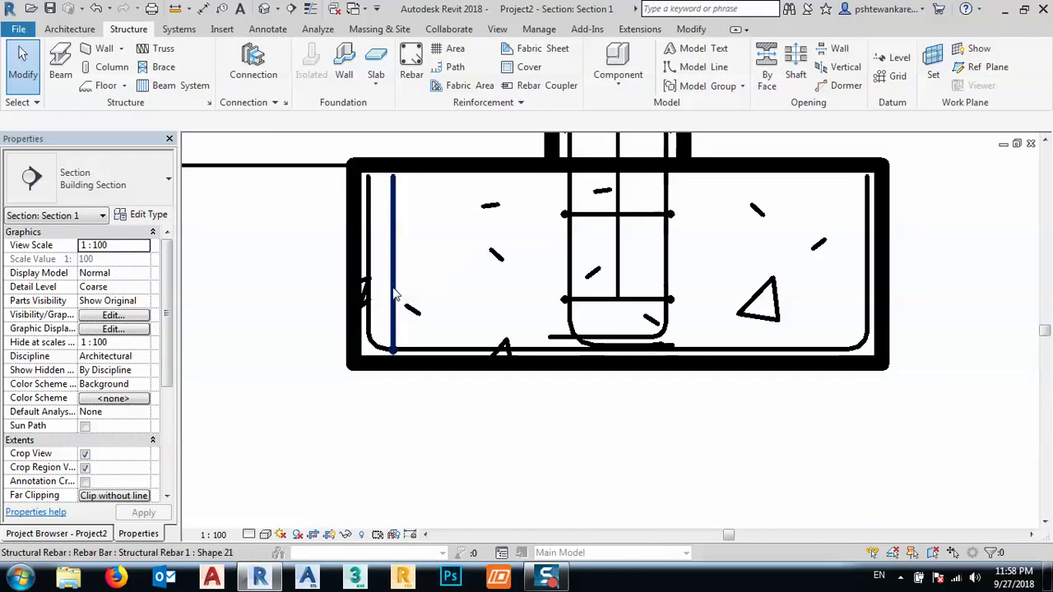
pyautogui.click(395, 295)
# Step: Make the vertical footing bar a Maximum Spacing set of 11 bars at 100 mm
pyautogui.click(716, 53)
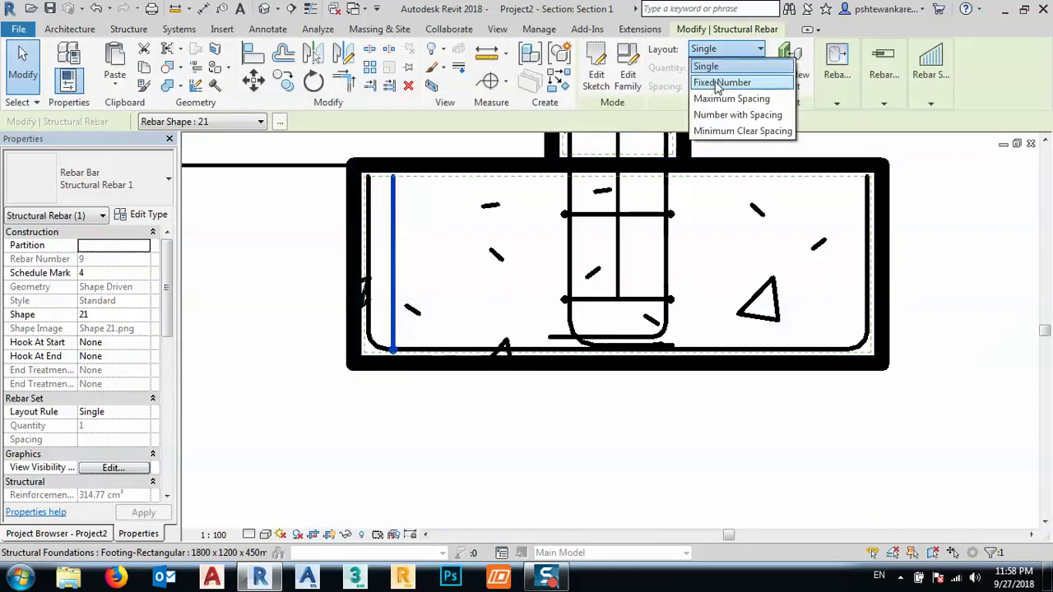
pyautogui.click(720, 99)
pyautogui.click(716, 103)
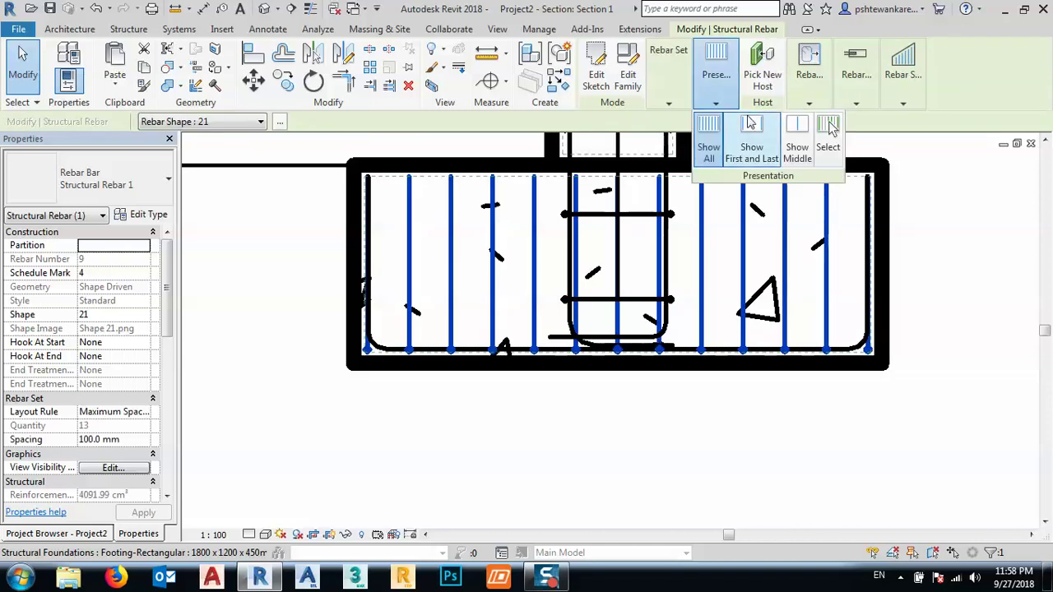
pyautogui.click(708, 142)
pyautogui.click(716, 98)
pyautogui.click(829, 132)
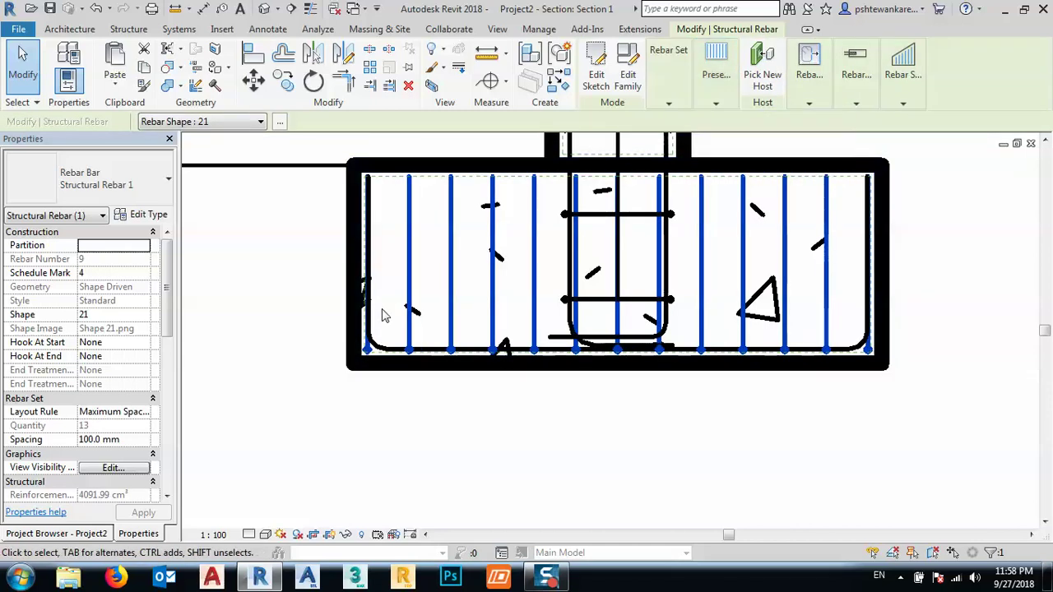
pyautogui.moveTo(367, 349); pyautogui.dragTo(409, 348)
pyautogui.moveTo(912, 263); pyautogui.dragTo(825, 270)
pyautogui.press('Escape')
# Step: Open the {3D} view and select the footing bar set
pyautogui.moveTo(847, 307); pyautogui.dragTo(731, 309, button='middle')
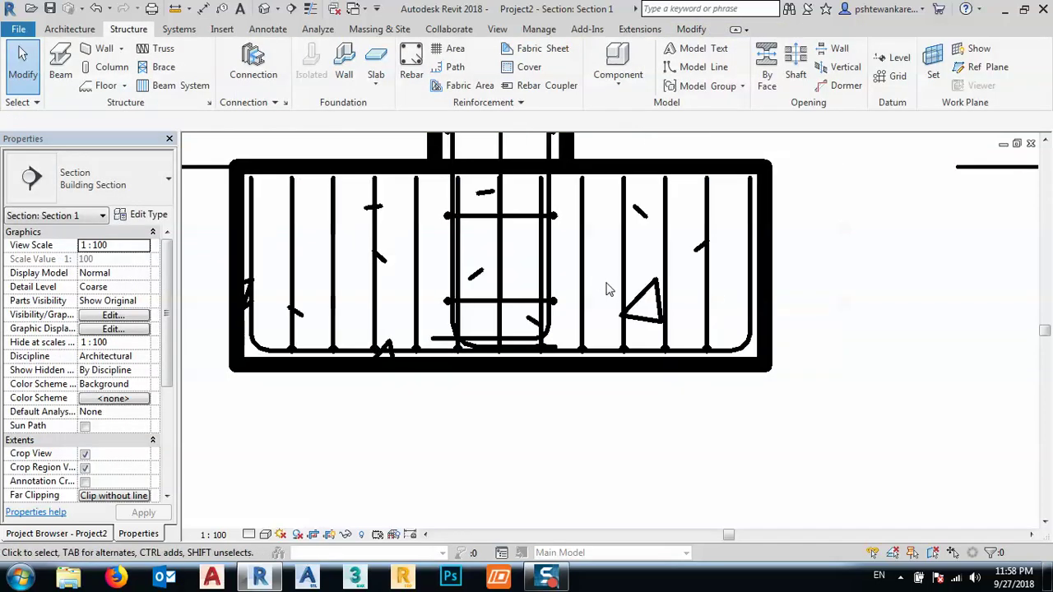
pyautogui.scroll(-3, 494, 255)
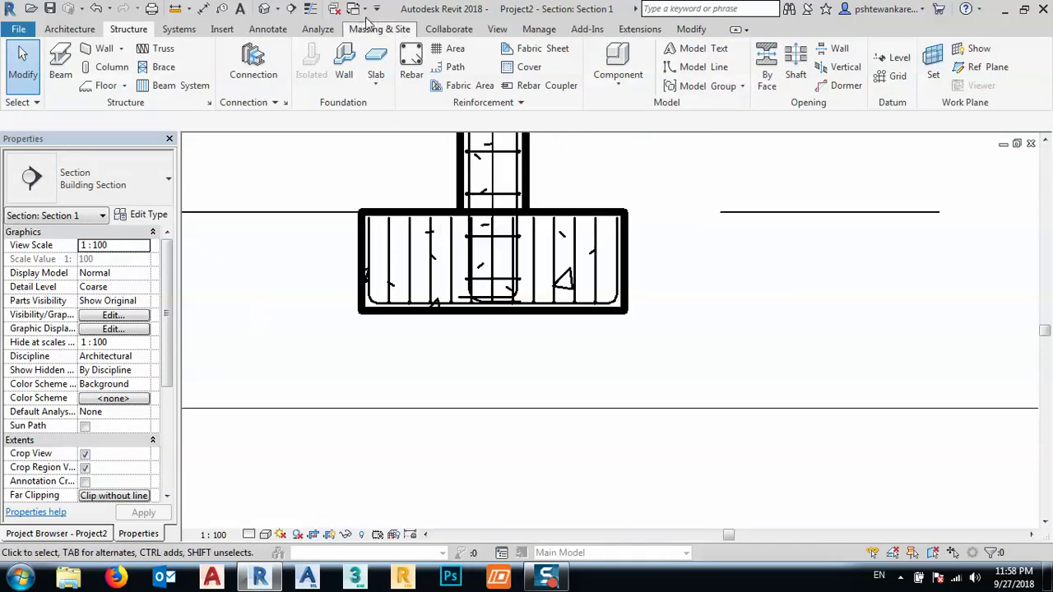
pyautogui.click(263, 10)
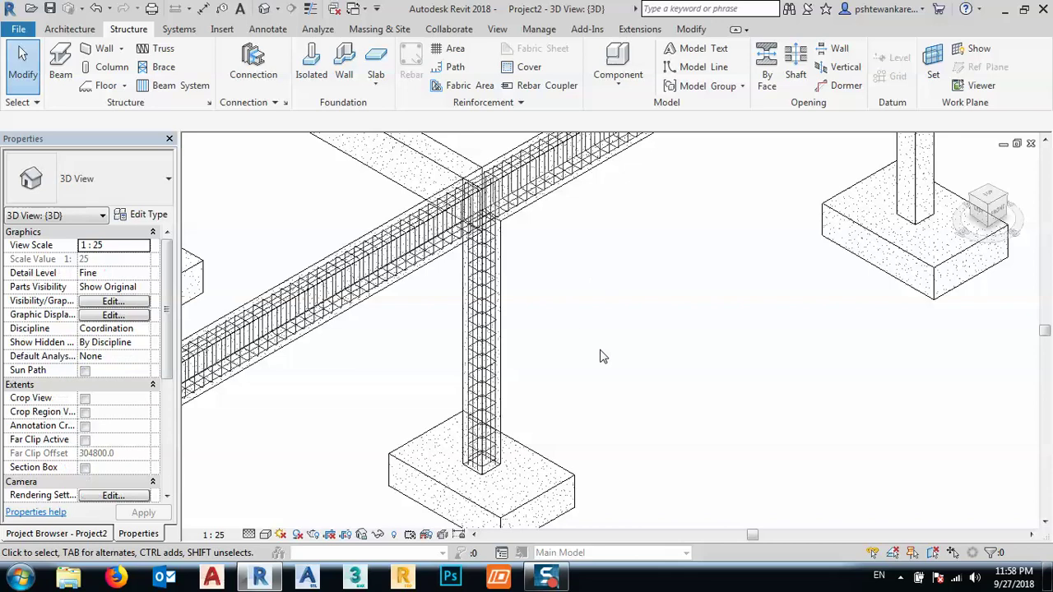
pyautogui.scroll(-3, 600, 356)
pyautogui.moveTo(623, 334); pyautogui.dragTo(555, 394, button='middle')
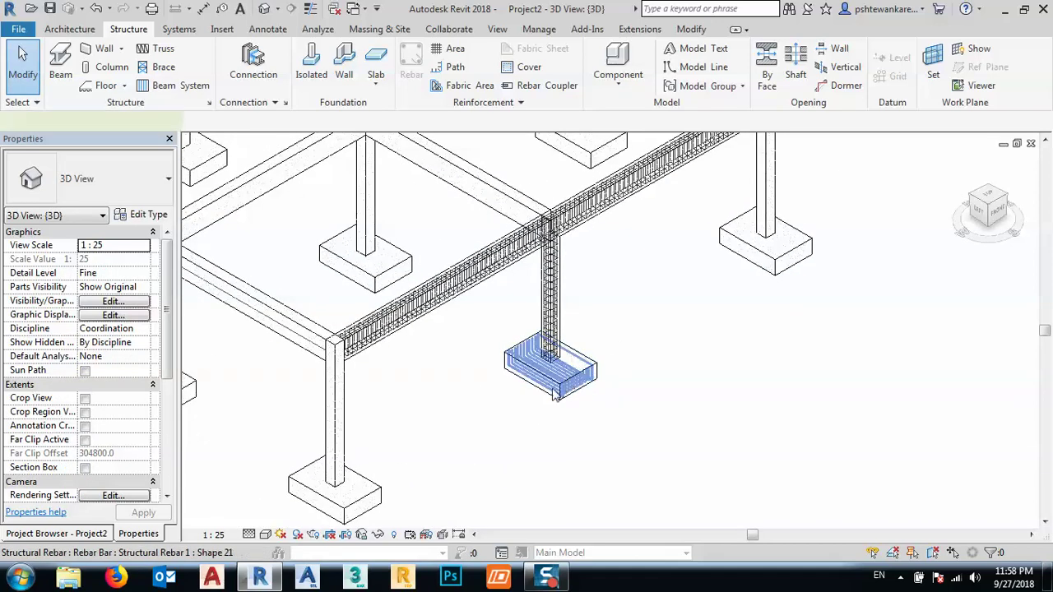
pyautogui.click(556, 395)
pyautogui.click(613, 406)
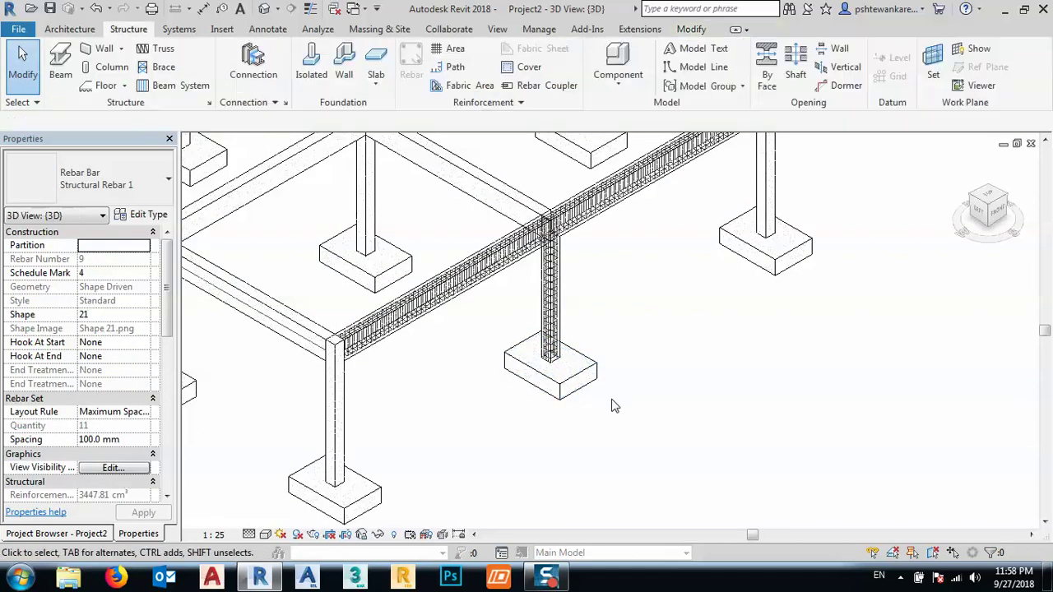
pyautogui.click(588, 395)
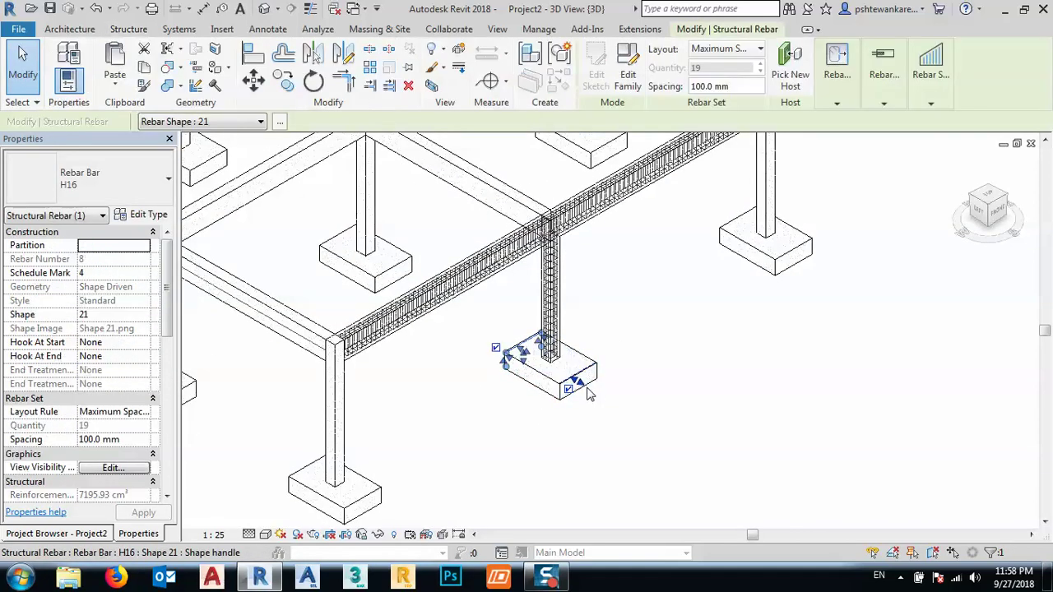
# Step: Override the footing's graphics in this view with 80% surface transparency
pyautogui.click(594, 386)
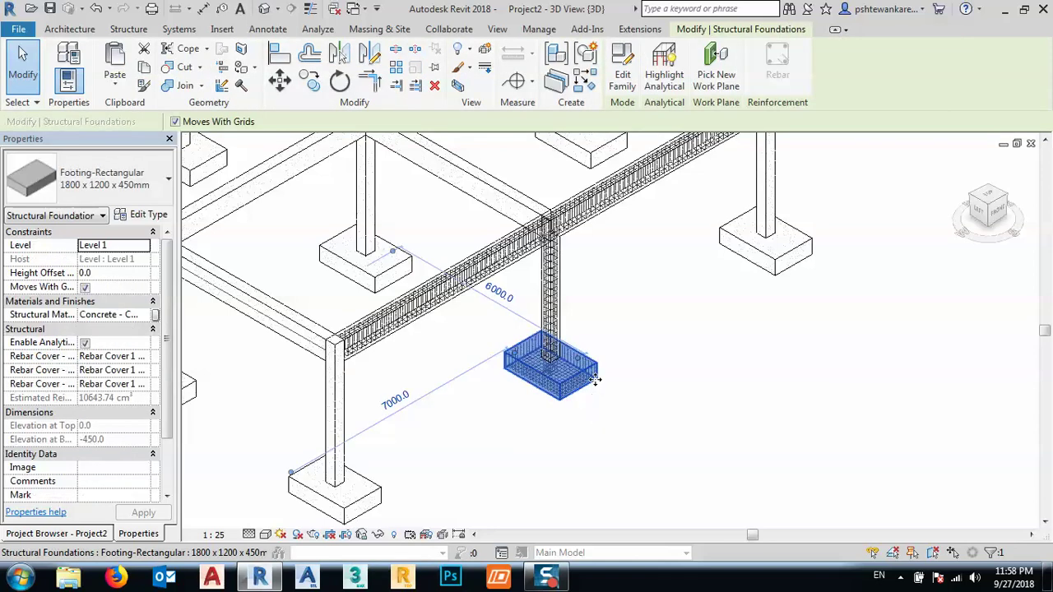
pyautogui.rightClick(596, 387)
pyautogui.moveTo(675, 305)
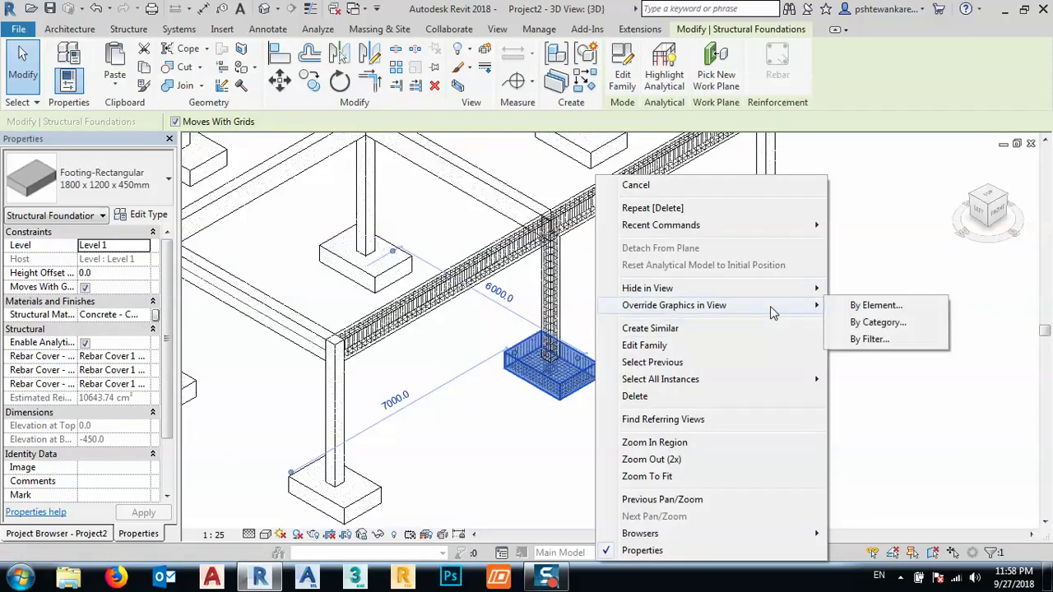
pyautogui.click(882, 303)
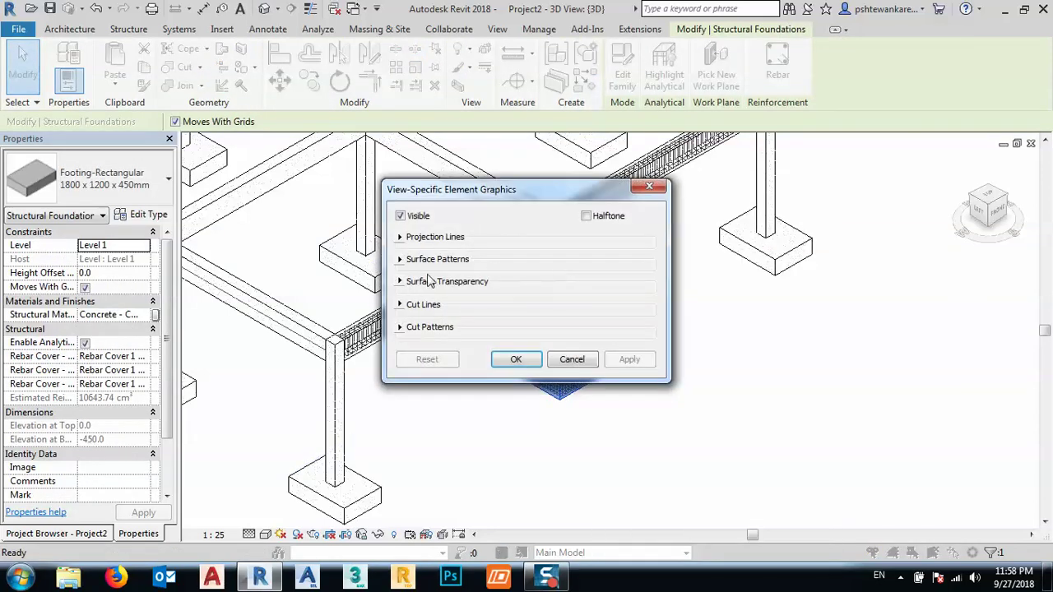
pyautogui.click(401, 284)
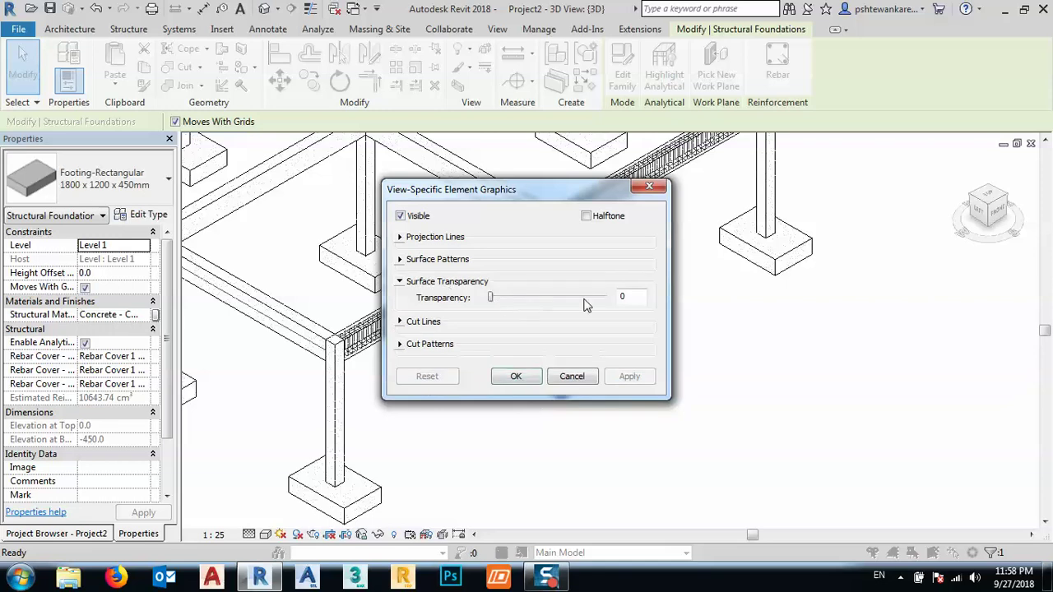
pyautogui.click(515, 376)
pyautogui.press('Escape')
# Step: Zoom and pan out to bring the whole frame into view
pyautogui.scroll(2, 470, 453)
pyautogui.scroll(4, 473, 440)
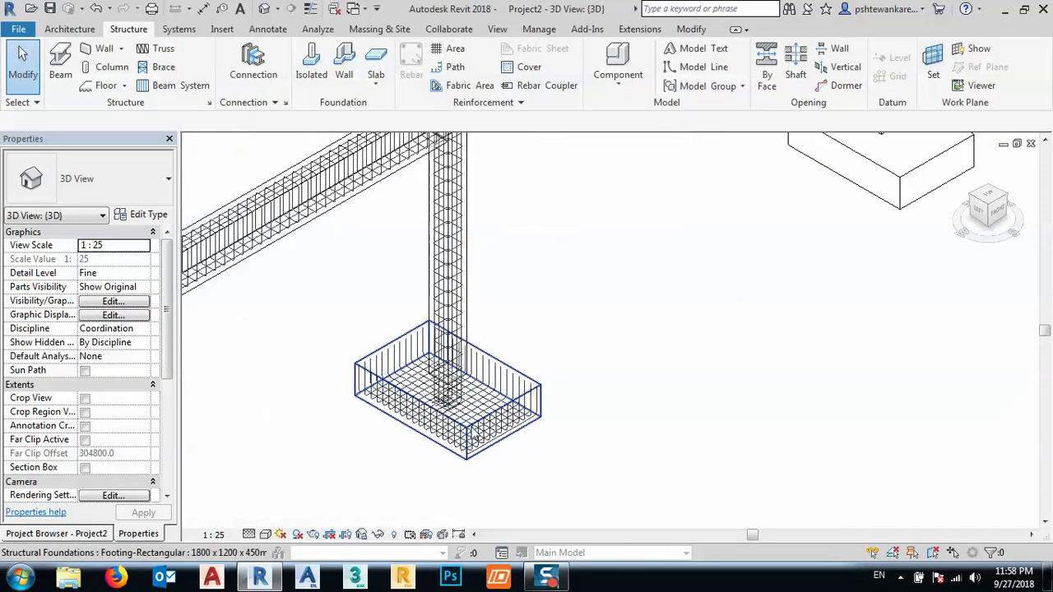
pyautogui.scroll(3, 473, 436)
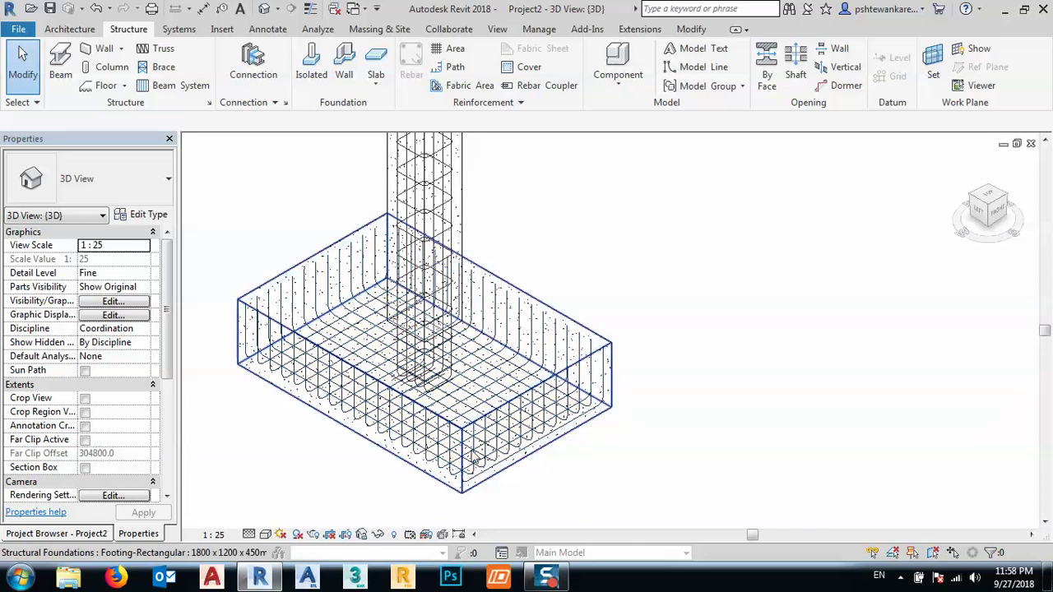
pyautogui.scroll(-3, 473, 456)
pyautogui.scroll(3, 486, 173)
pyautogui.scroll(3, 488, 163)
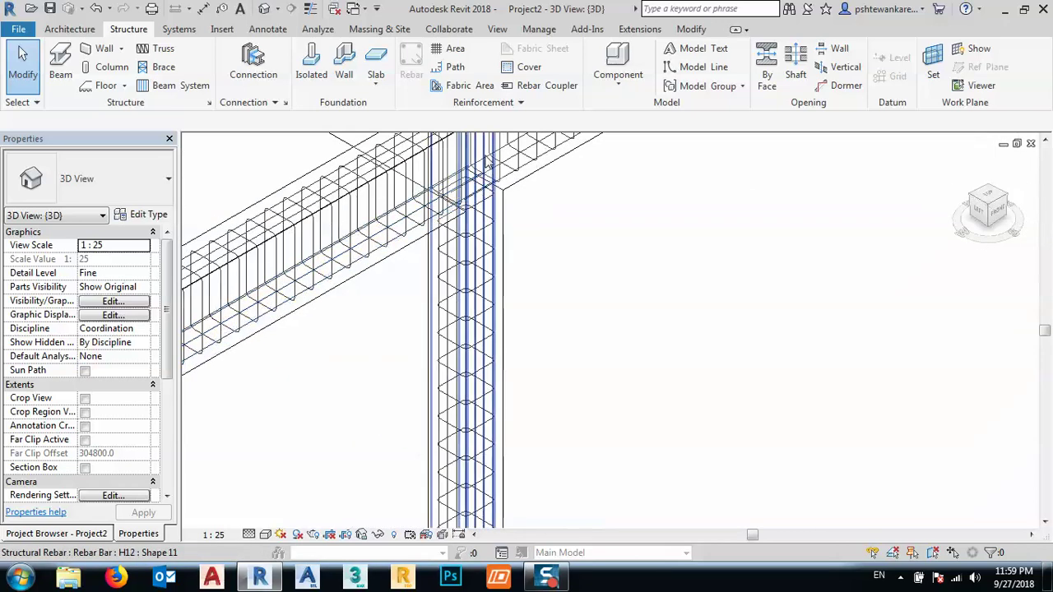
pyautogui.scroll(-2, 488, 163)
pyautogui.scroll(-3, 576, 271)
pyautogui.scroll(-3, 581, 281)
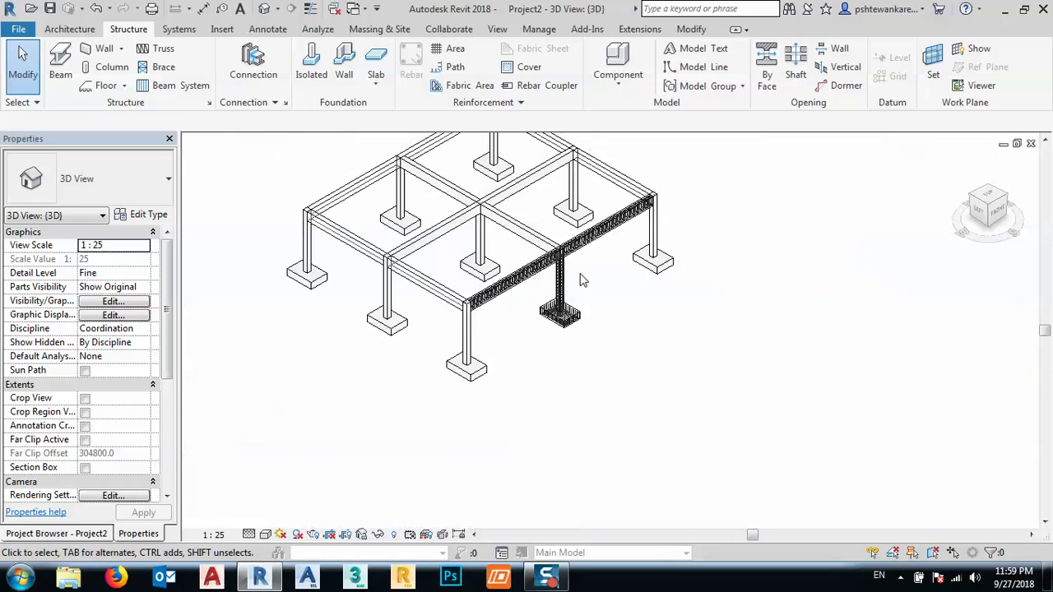
pyautogui.moveTo(612, 286); pyautogui.dragTo(621, 260, button='middle')
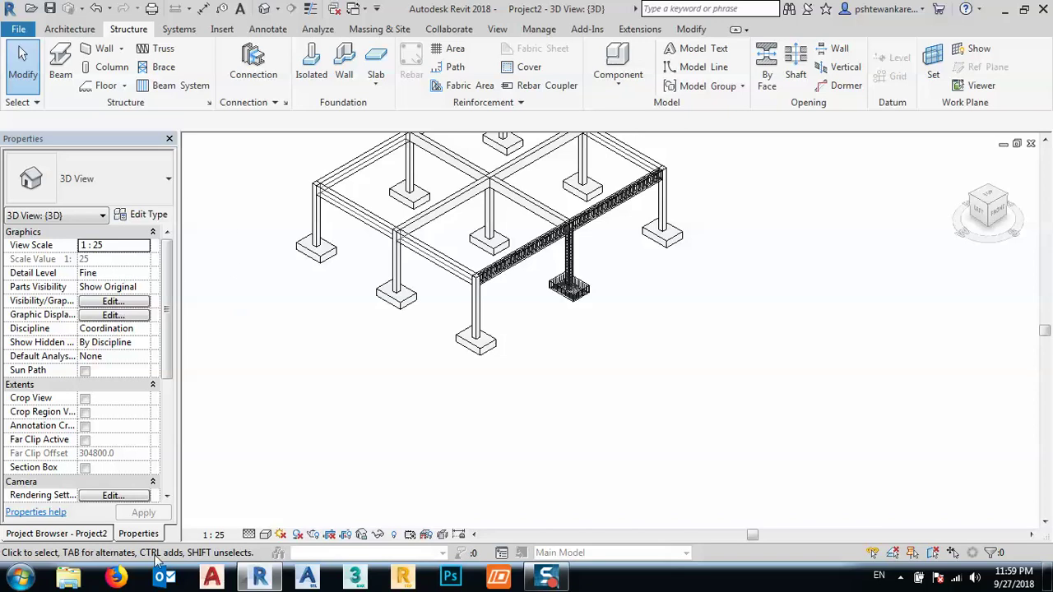
# Step: Frame the middle footing and window-select the column and footing with their reinforcement
pyautogui.click(105, 534)
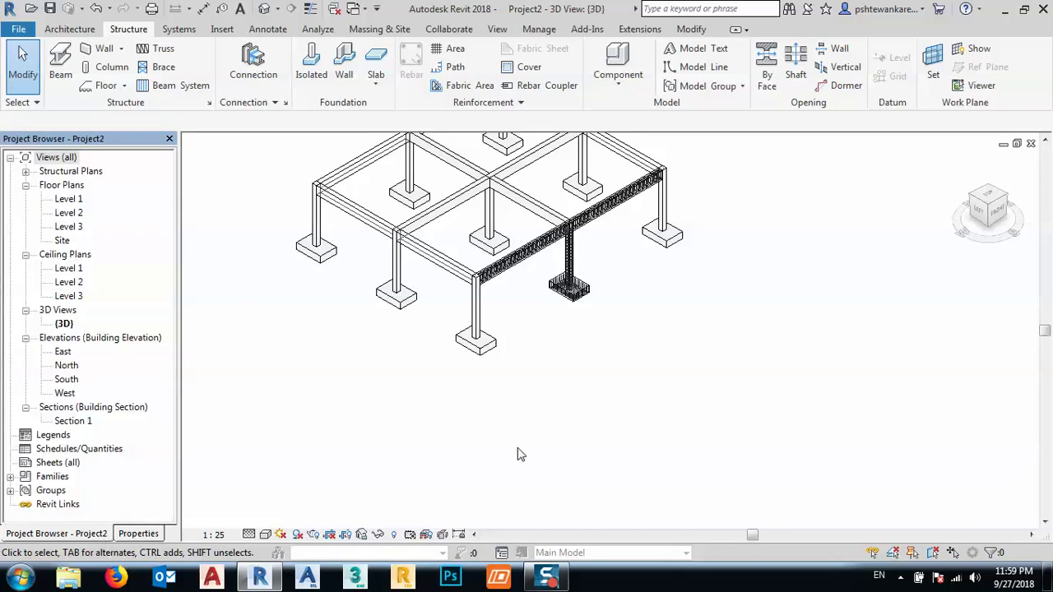
pyautogui.moveTo(517, 453); pyautogui.dragTo(544, 374, button='middle')
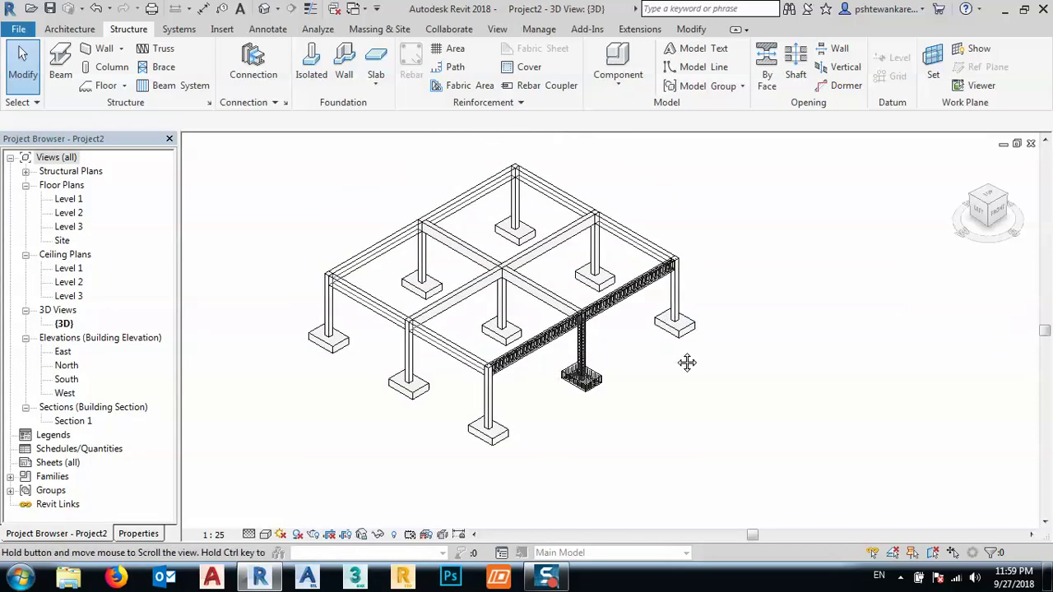
pyautogui.moveTo(686, 362); pyautogui.dragTo(697, 341, button='middle')
pyautogui.keyDown('shift'); pyautogui.moveTo(588, 416); pyautogui.dragTo(640, 426, button='middle'); pyautogui.keyUp('shift')
pyautogui.scroll(2, 613, 276)
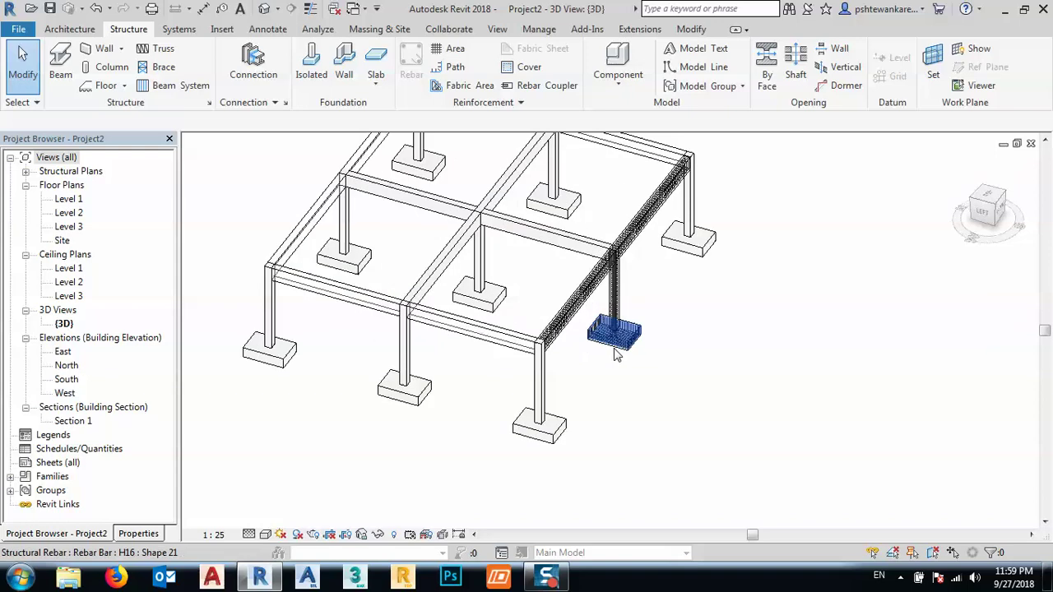
pyautogui.scroll(2, 616, 329)
pyautogui.scroll(2, 630, 337)
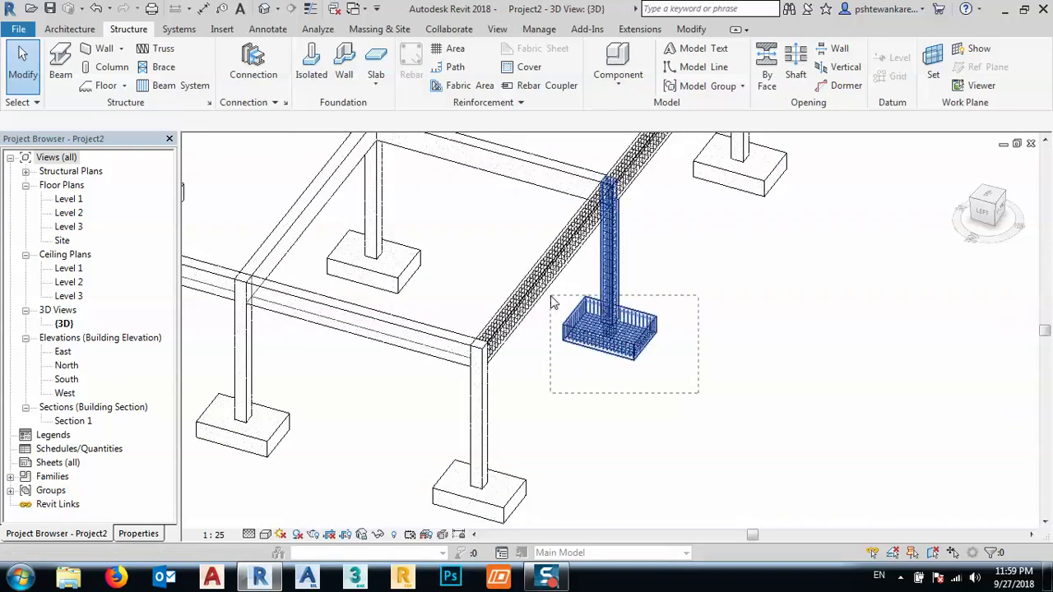
pyautogui.moveTo(698, 393); pyautogui.dragTo(552, 294)
# Step: Filter the selection to keep only Structural Rebar, dropping Structural Columns
pyautogui.moveTo(640, 360)
pyautogui.mouseDown(button='middle')
pyautogui.moveTo(594, 365)
pyautogui.moveTo(568, 311)
pyautogui.mouseUp(button='middle')
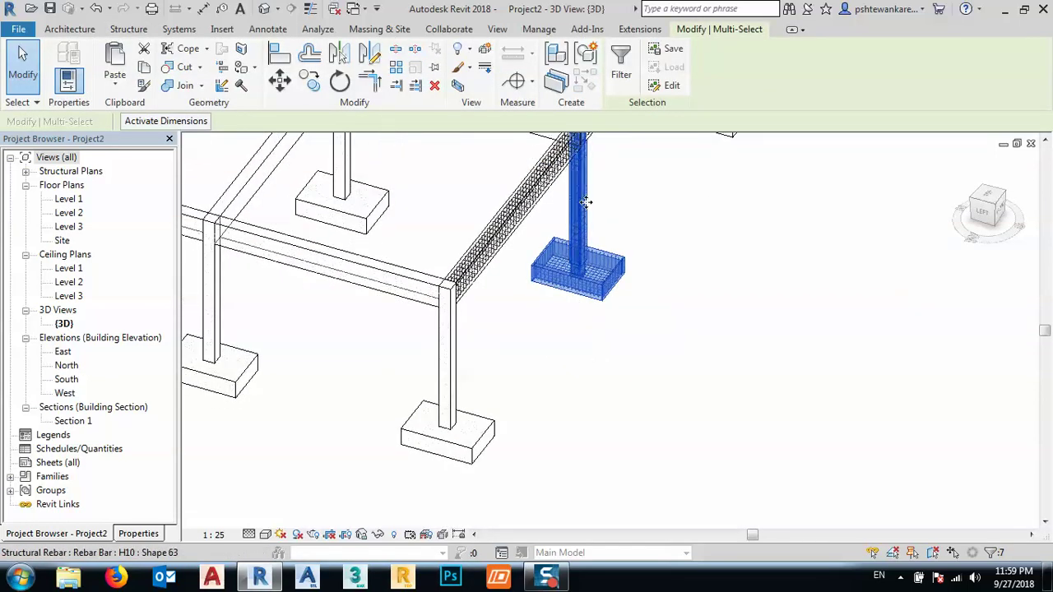
pyautogui.click(631, 64)
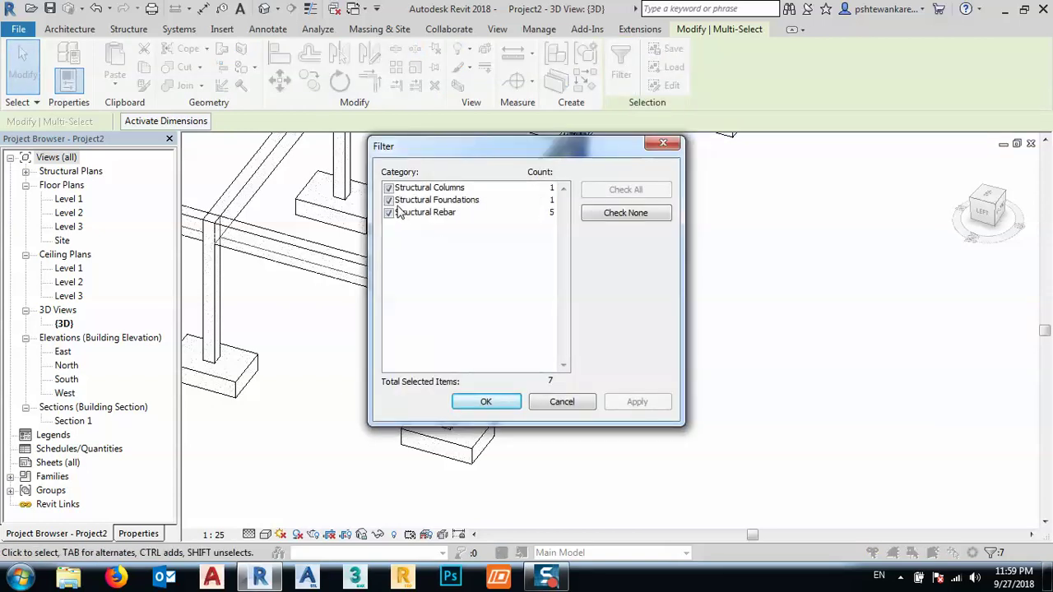
pyautogui.click(388, 187)
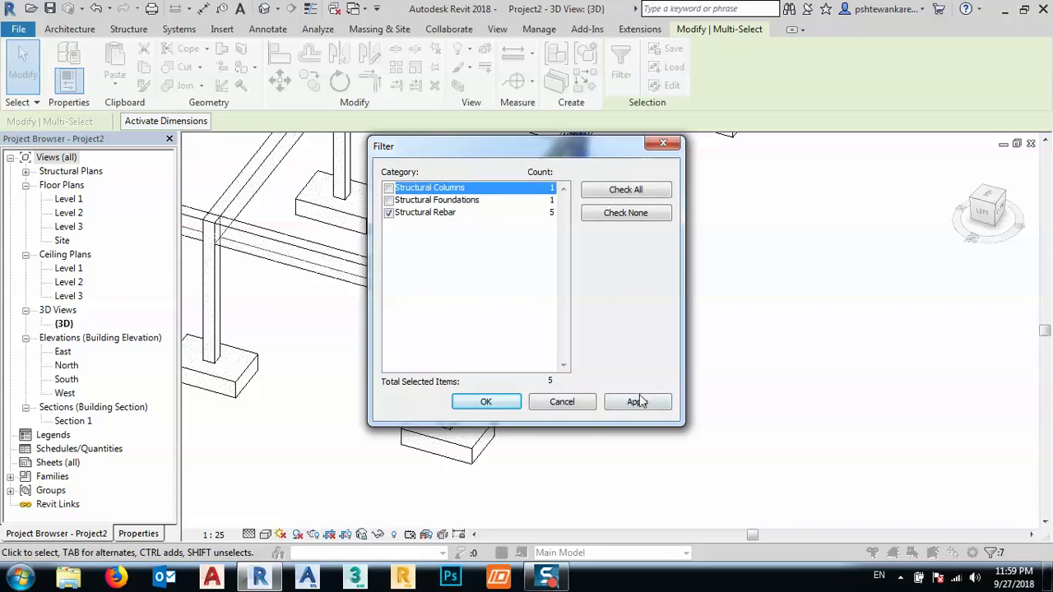
pyautogui.click(486, 401)
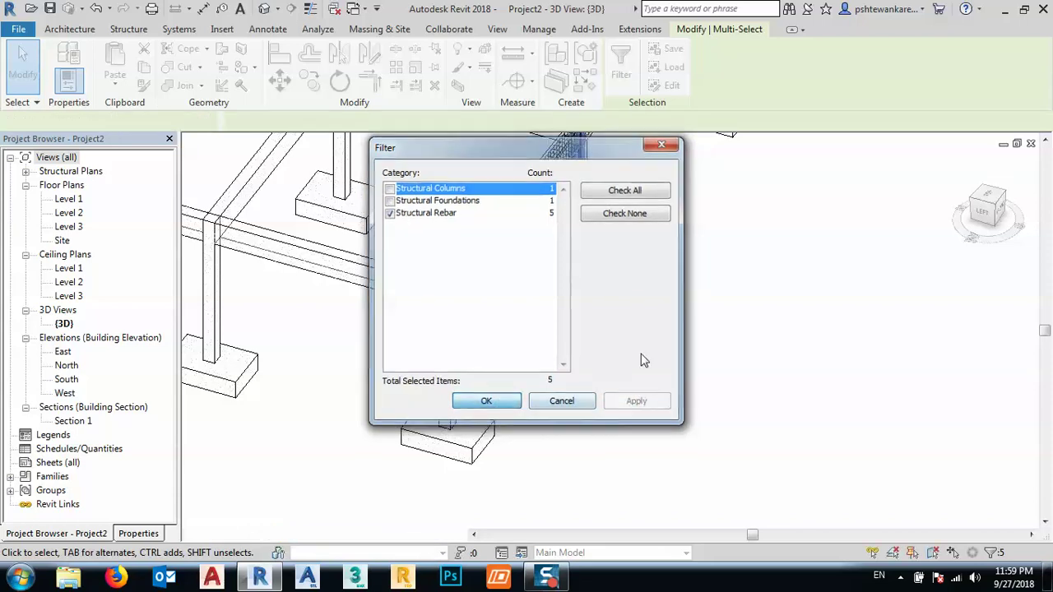
pyautogui.moveTo(603, 263); pyautogui.dragTo(536, 311, button='middle')
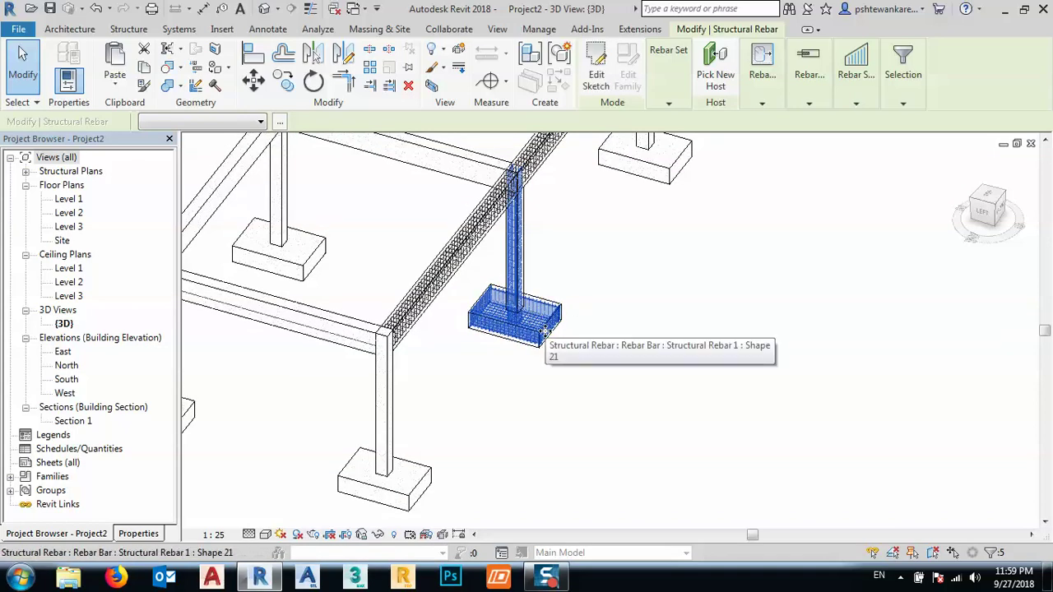
# Step: Copy the selected rebar to the nearer footing's corner
pyautogui.click(287, 89)
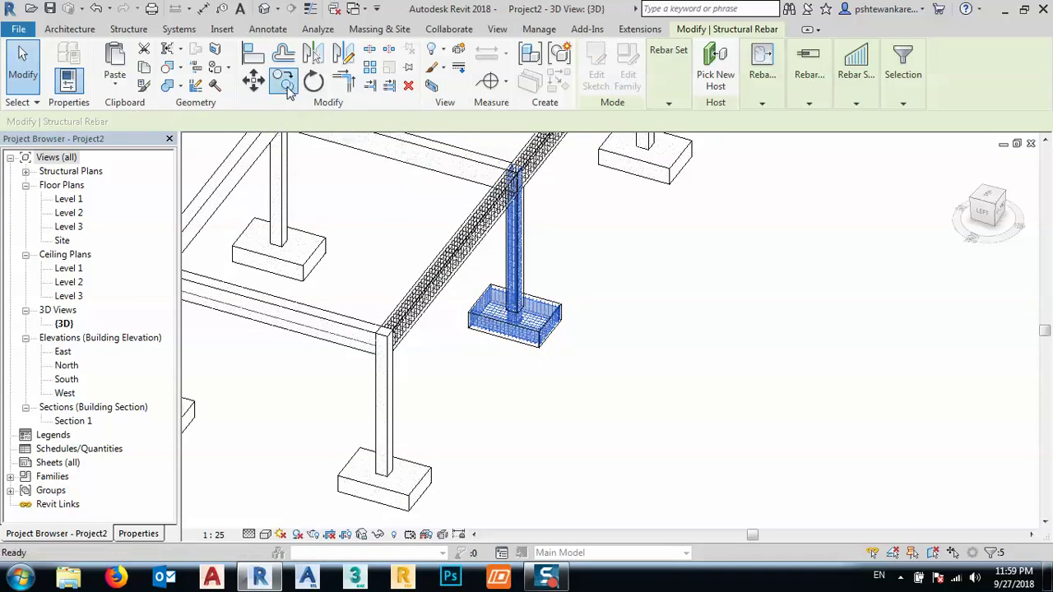
pyautogui.click(409, 511)
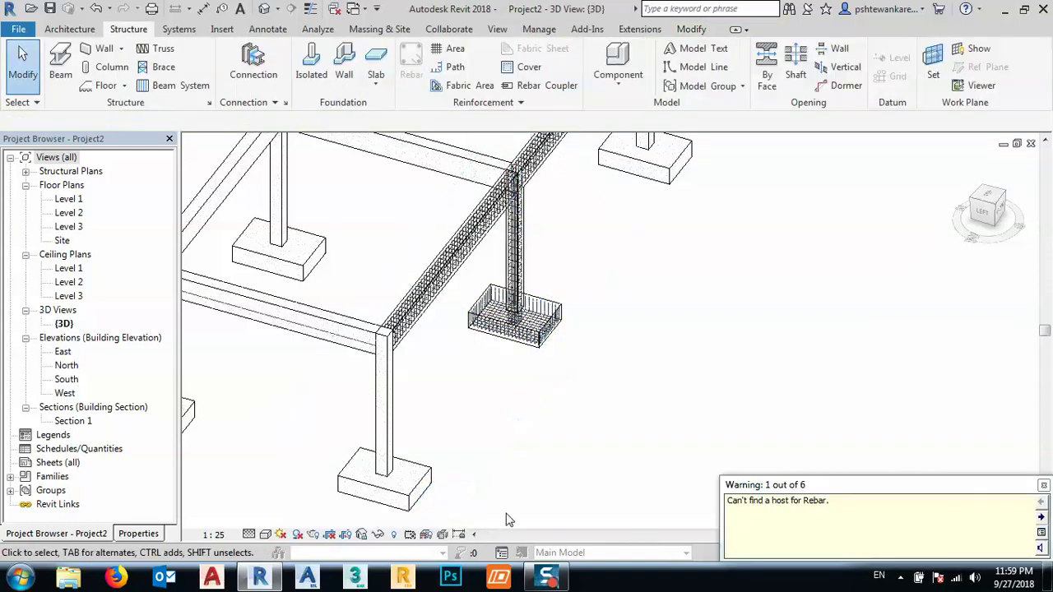
pyautogui.moveTo(578, 475)
pyautogui.mouseDown(button='middle')
pyautogui.moveTo(583, 425)
pyautogui.moveTo(566, 374)
pyautogui.mouseUp(button='middle')
pyautogui.moveTo(490, 336); pyautogui.dragTo(496, 332, button='middle')
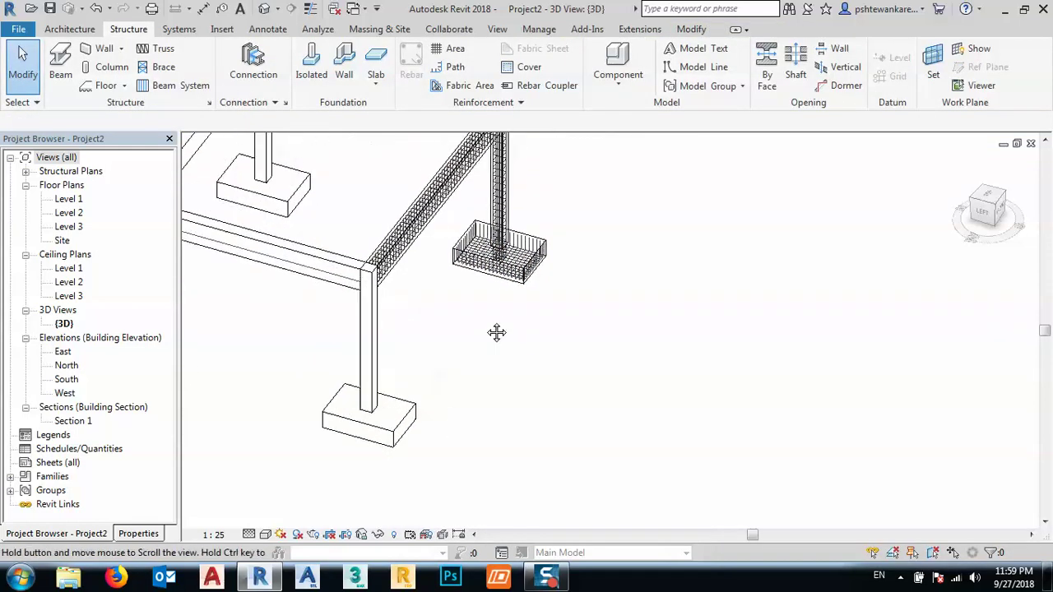
pyautogui.scroll(3, 494, 338)
pyautogui.scroll(2, 474, 346)
pyautogui.scroll(2, 475, 345)
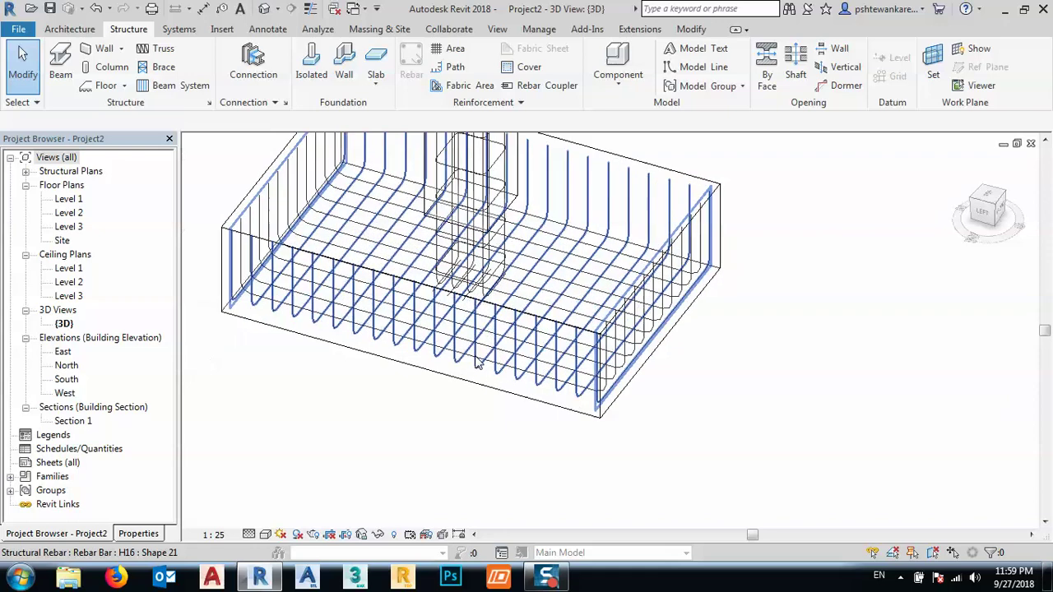
# Step: Select the two footing rebar sets, then window-select the column, footing and all their rebar
pyautogui.click(476, 362)
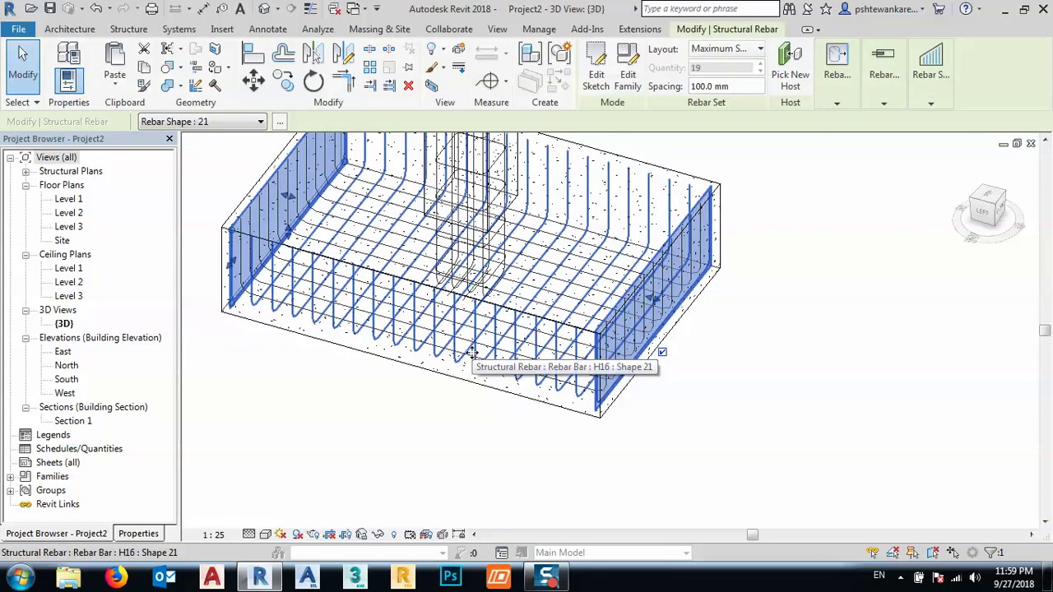
pyautogui.scroll(2, 472, 352)
pyautogui.scroll(2, 473, 354)
pyautogui.scroll(1, 475, 358)
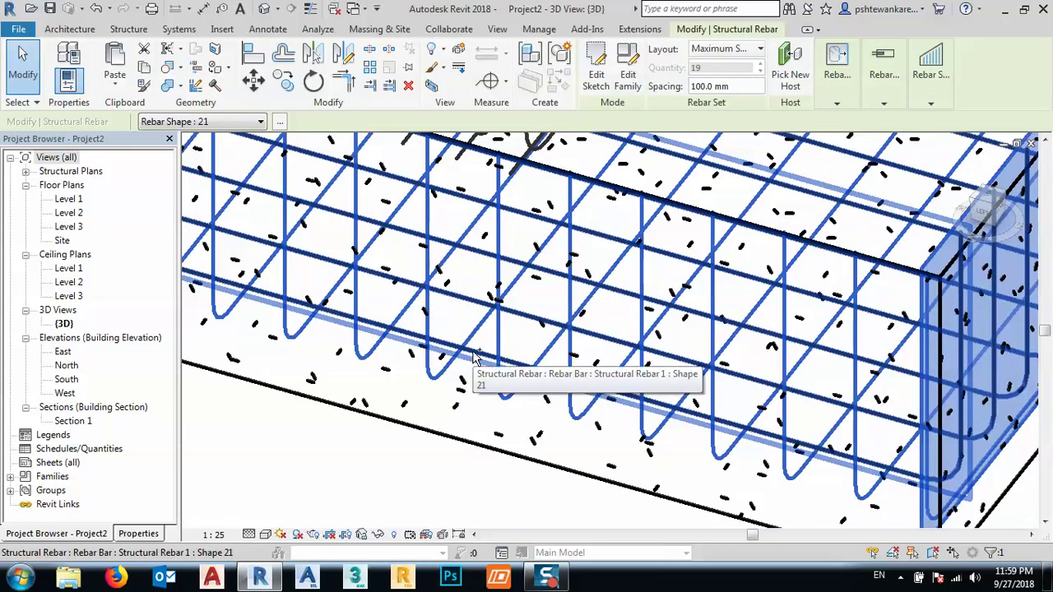
pyautogui.scroll(-2, 475, 357)
pyautogui.keyDown('ctrl'); pyautogui.click(486, 345); pyautogui.keyUp('ctrl')
pyautogui.scroll(-3, 497, 329)
pyautogui.scroll(-1, 501, 325)
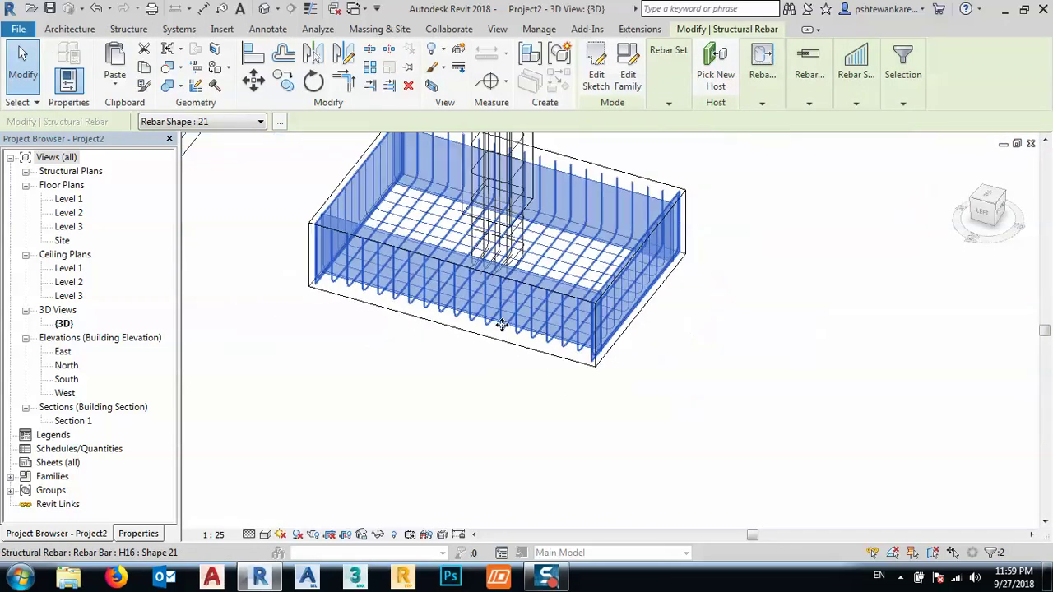
pyautogui.scroll(-2, 501, 325)
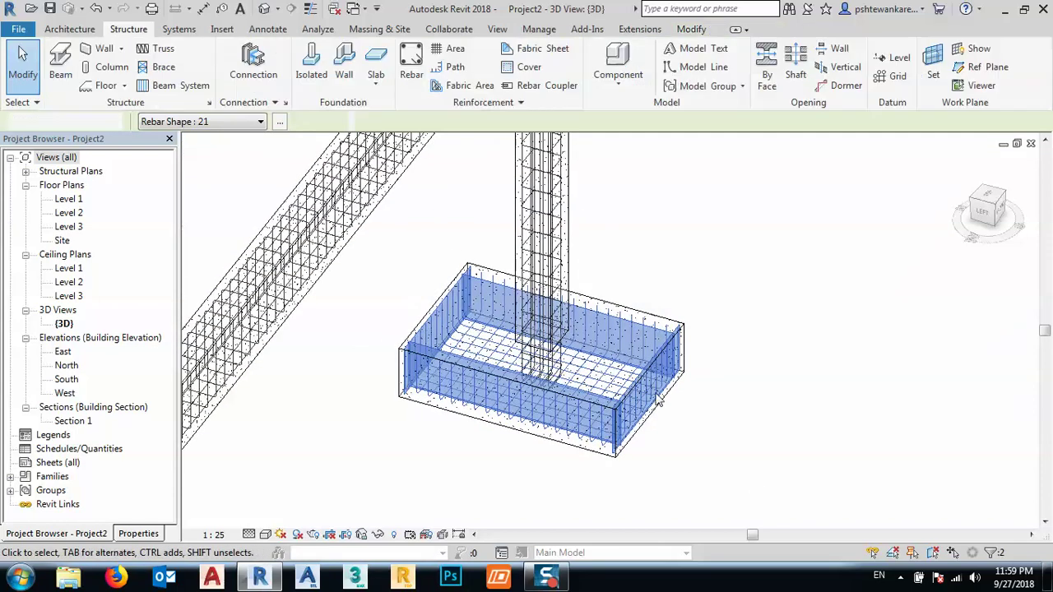
pyautogui.moveTo(750, 518); pyautogui.dragTo(441, 219)
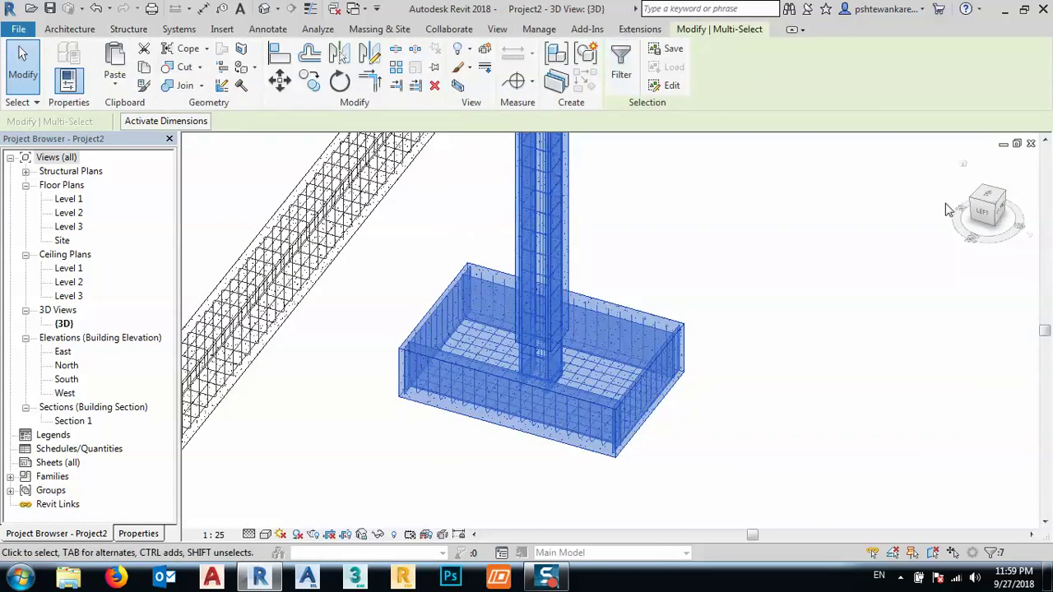
# Step: In Top view, window-select the footing, column and rebar, then filter to Structural Rebar only
pyautogui.click(991, 202)
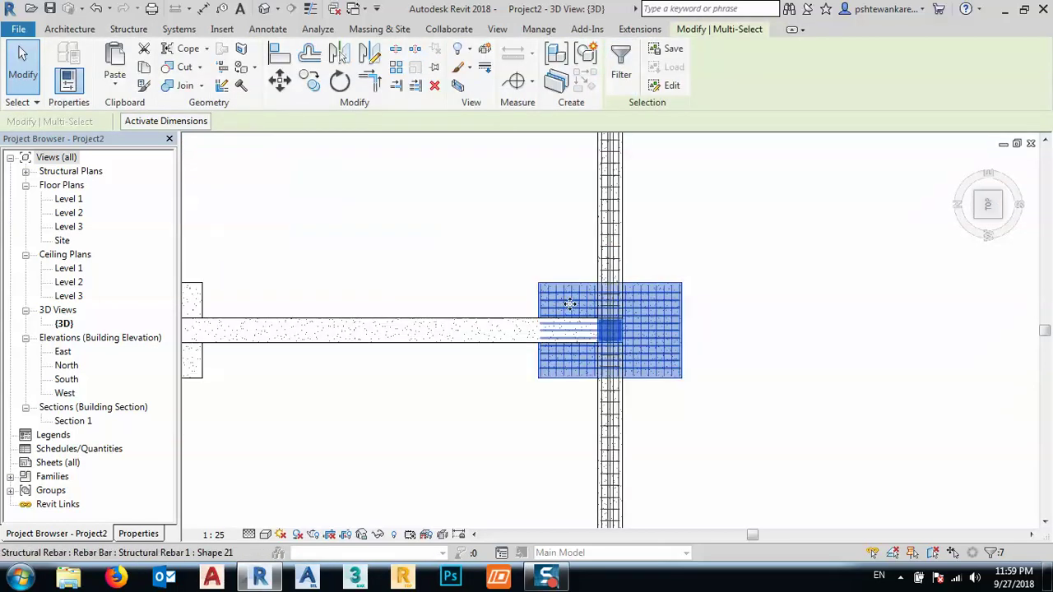
pyautogui.moveTo(482, 238)
pyautogui.mouseDown()
pyautogui.moveTo(783, 416)
pyautogui.moveTo(794, 451)
pyautogui.mouseUp()
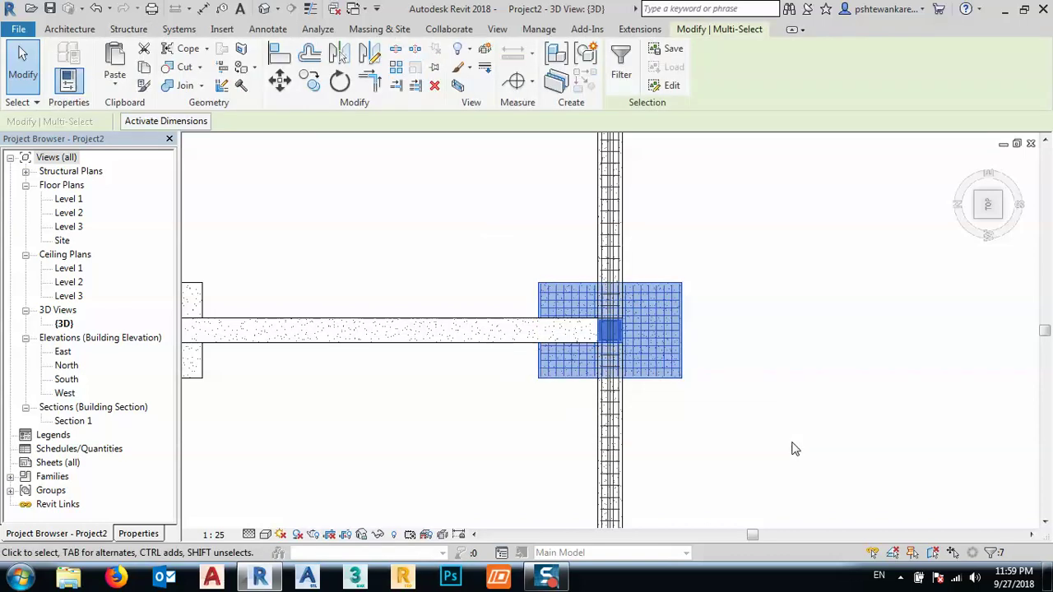
pyautogui.click(620, 66)
pyautogui.press('Up')
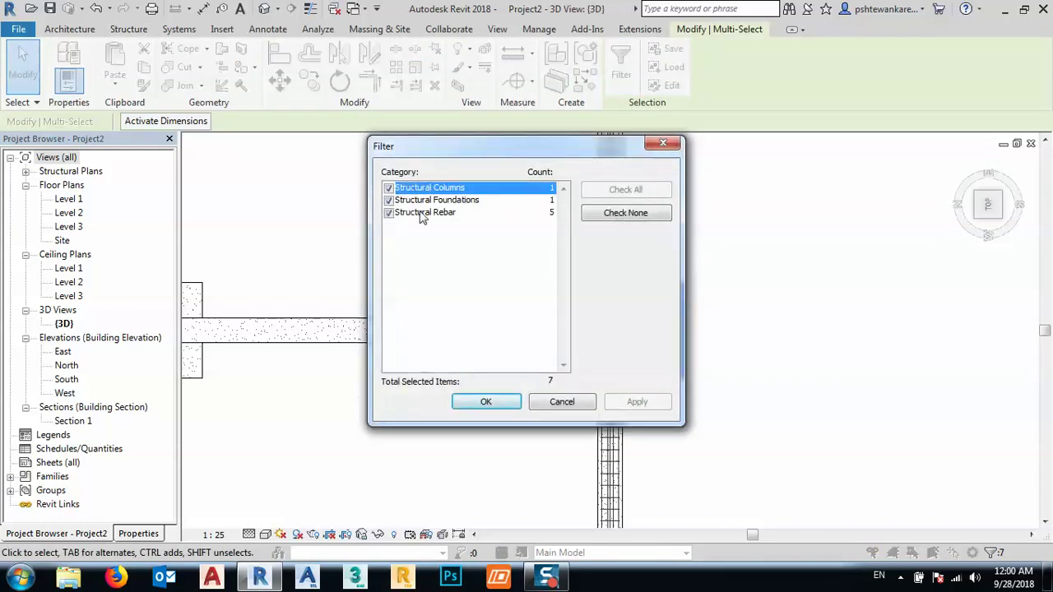
pyautogui.click(389, 199)
pyautogui.click(388, 188)
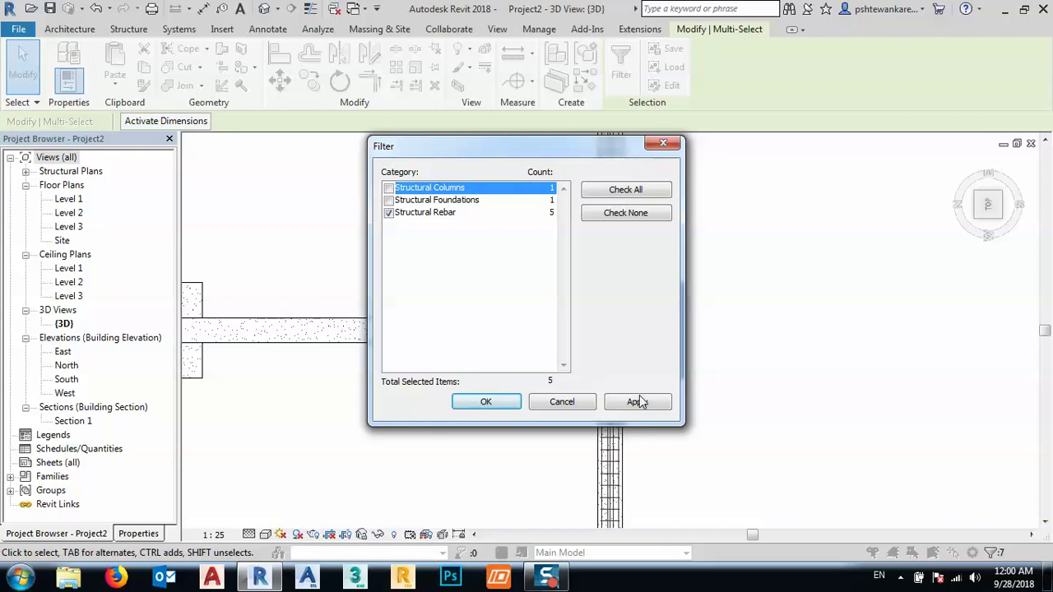
pyautogui.click(487, 401)
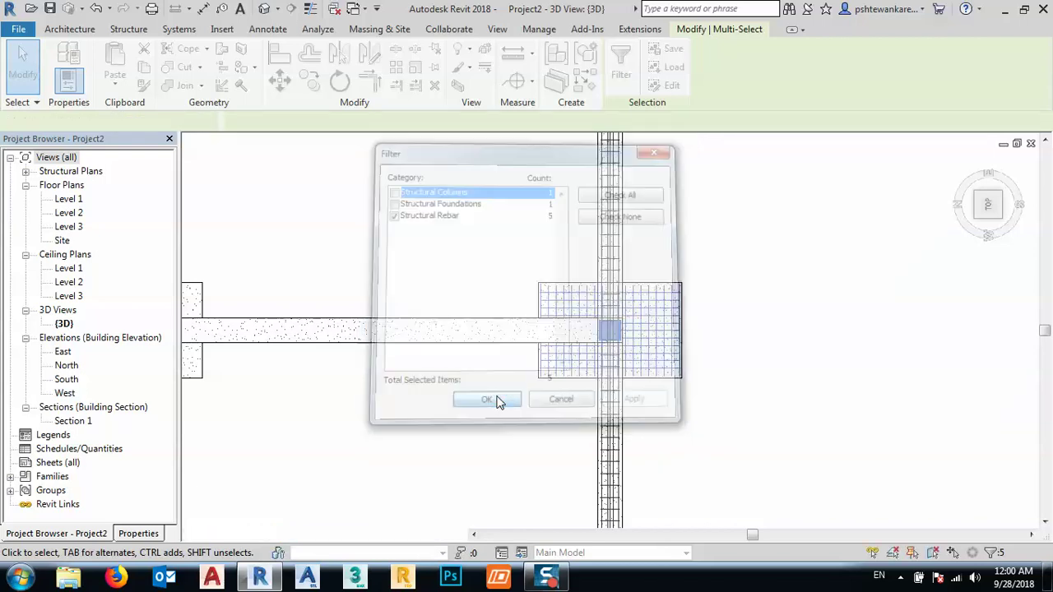
# Step: Copy the rebar corner-to-corner onto the neighbouring footing
pyautogui.moveTo(557, 387); pyautogui.dragTo(469, 305, button='middle')
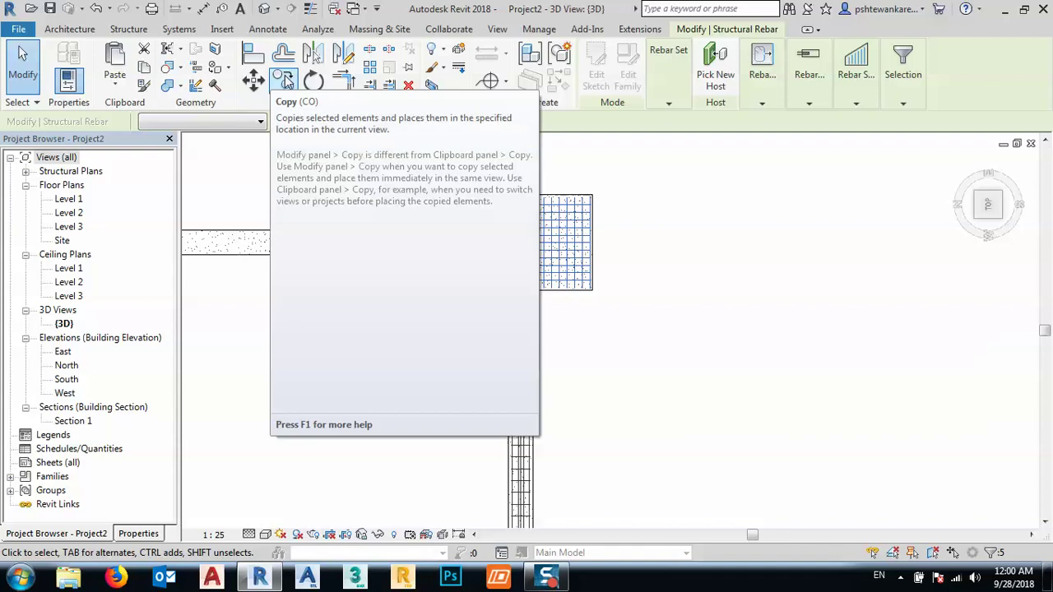
pyautogui.click(284, 80)
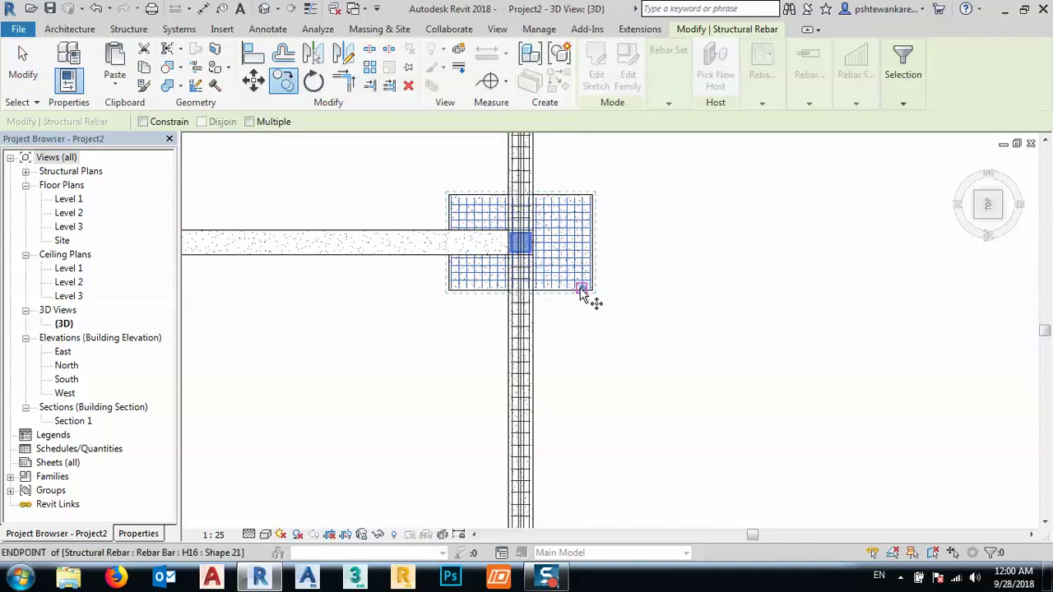
pyautogui.scroll(3, 592, 295)
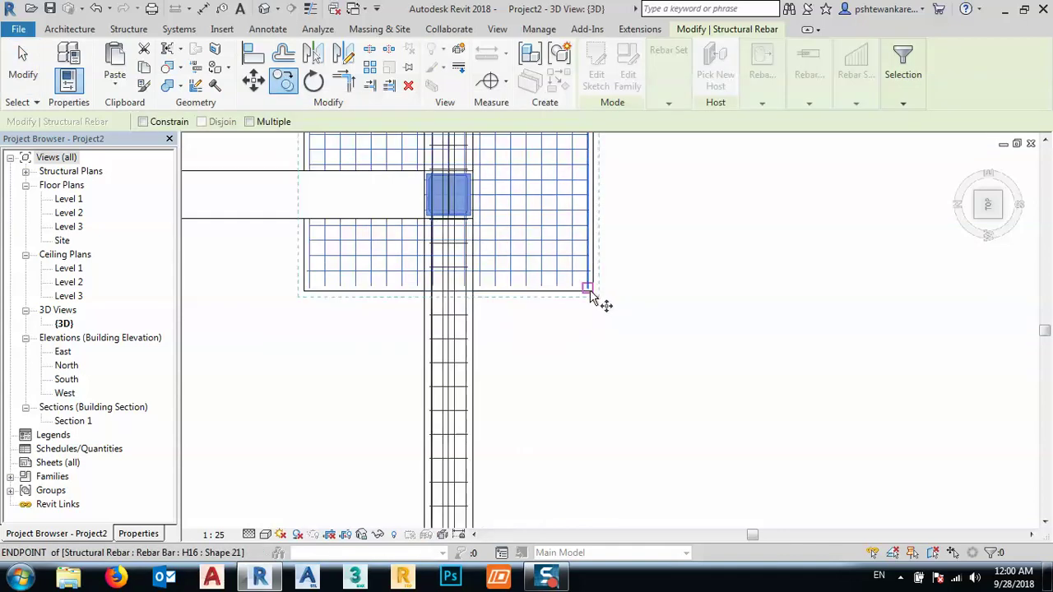
pyautogui.scroll(2, 590, 298)
pyautogui.click(597, 295)
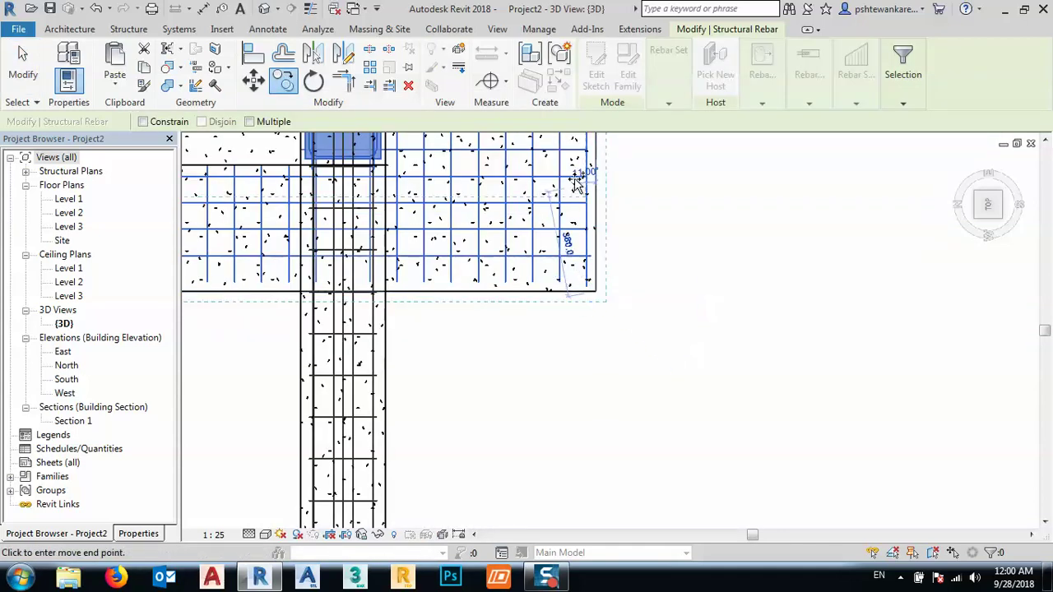
pyautogui.scroll(-4, 568, 169)
pyautogui.moveTo(588, 365); pyautogui.dragTo(540, 247, button='middle')
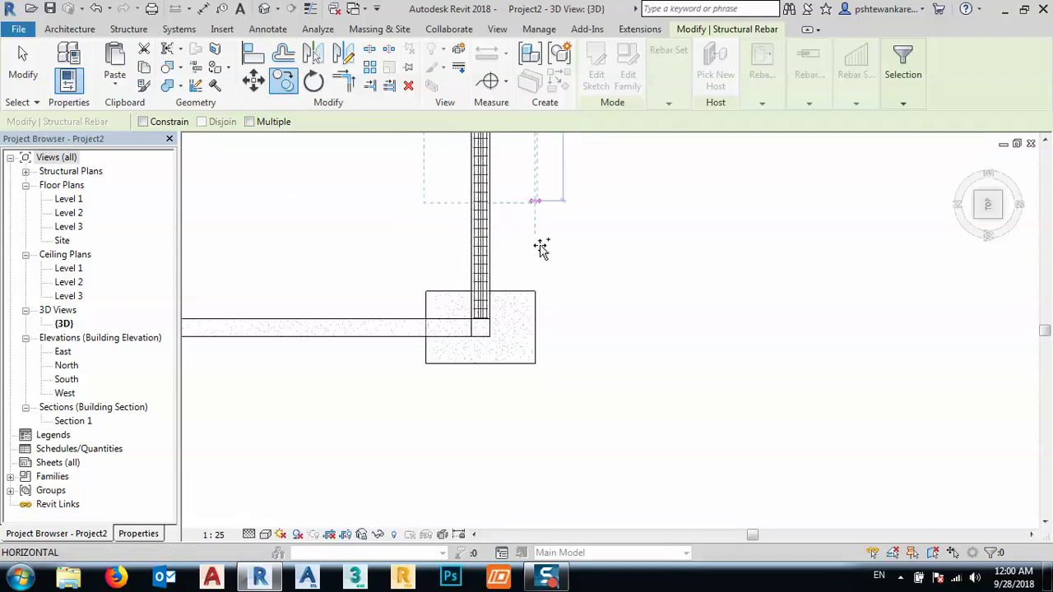
pyautogui.scroll(2, 535, 362)
pyautogui.click(536, 362)
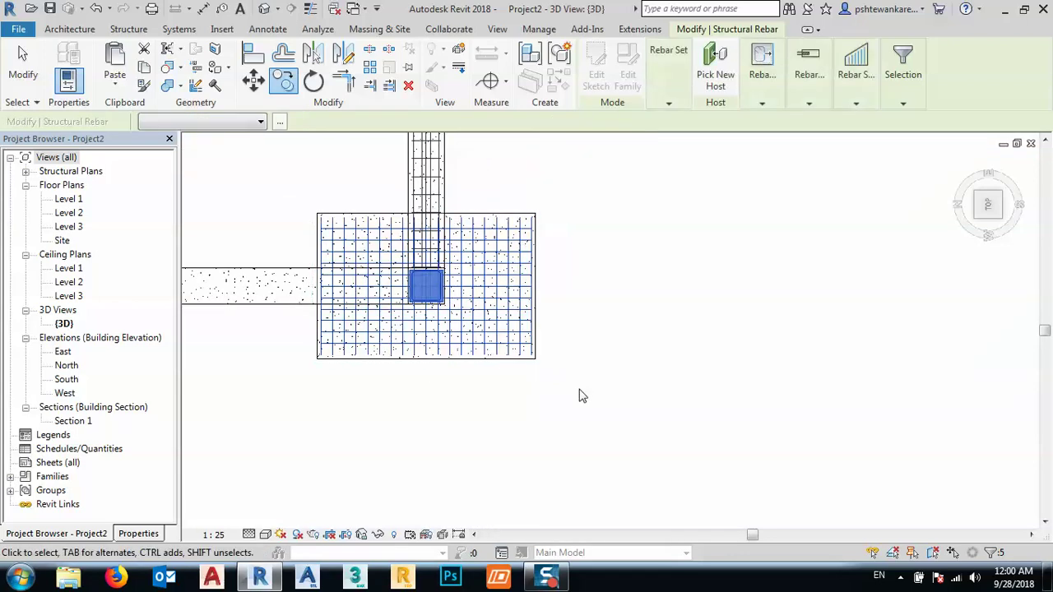
# Step: Window-select the copied rebar with its footing and column, filtering to Structural Rebar only
pyautogui.moveTo(486, 299)
pyautogui.mouseDown(button='middle')
pyautogui.moveTo(457, 385)
pyautogui.moveTo(480, 478)
pyautogui.moveTo(510, 369)
pyautogui.mouseUp(button='middle')
pyautogui.scroll(-3, 458, 385)
pyautogui.scroll(2, 362, 350)
pyautogui.moveTo(288, 281); pyautogui.dragTo(558, 471)
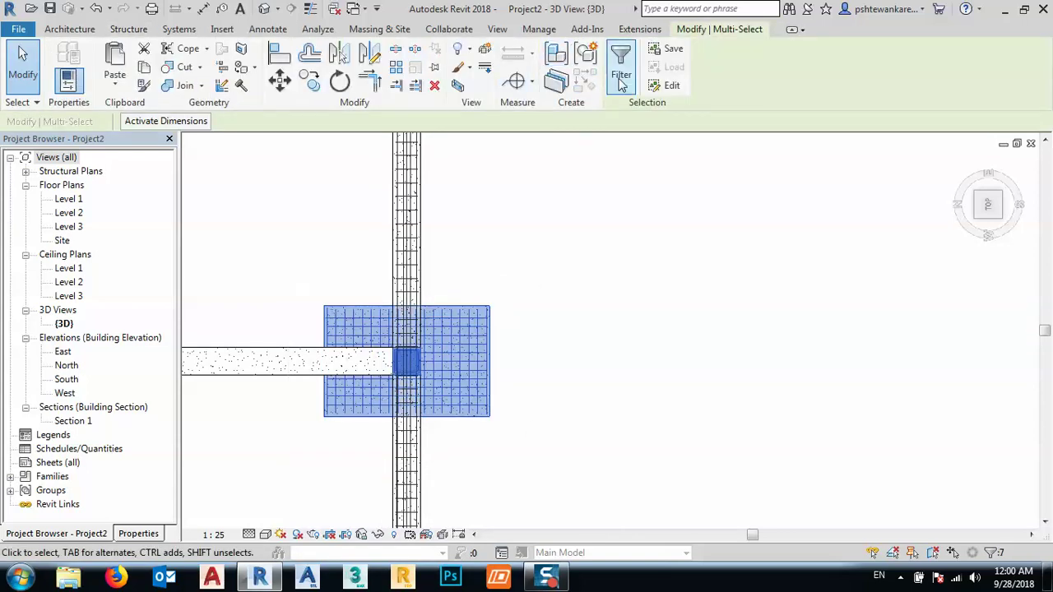
pyautogui.click(621, 85)
pyautogui.click(389, 200)
pyautogui.click(388, 187)
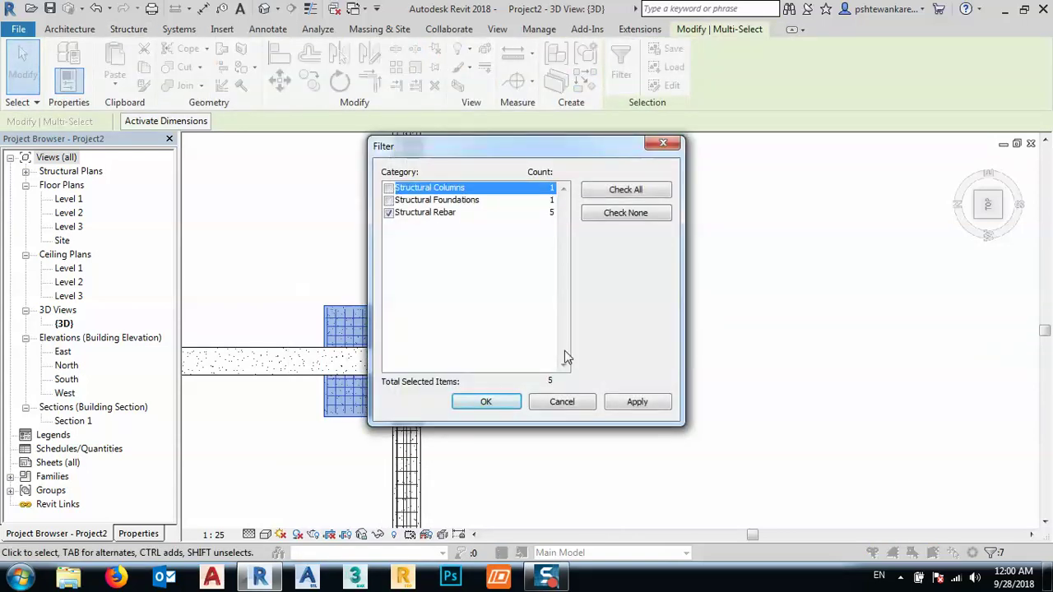
pyautogui.click(633, 403)
pyautogui.click(485, 401)
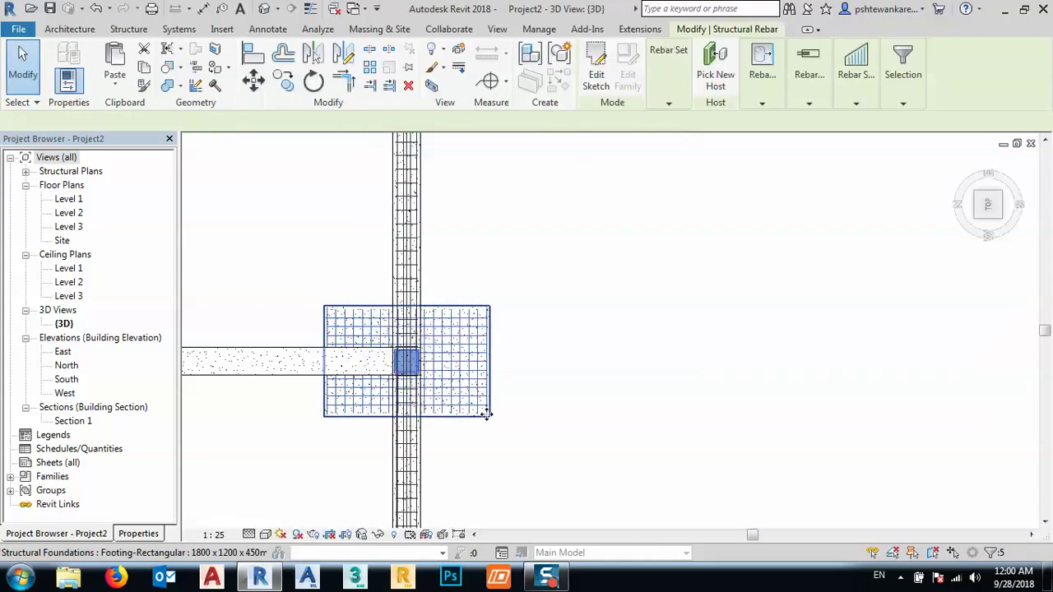
# Step: Move the copied rebar so it snaps onto the footing corner, then return to an isometric view
pyautogui.scroll(3, 486, 418)
pyautogui.scroll(2, 493, 418)
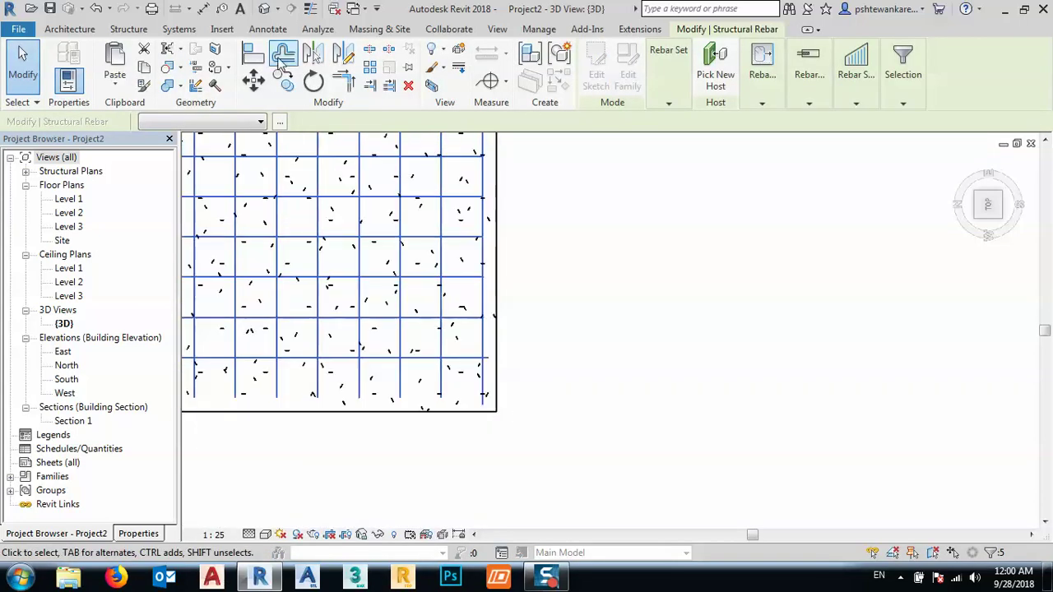
pyautogui.click(285, 83)
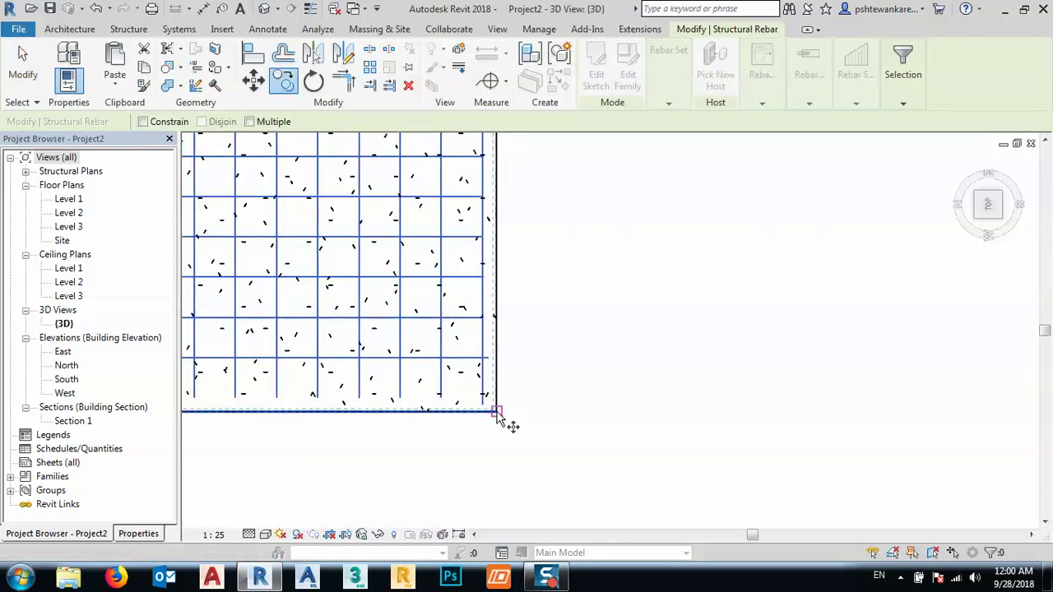
pyautogui.click(497, 411)
pyautogui.scroll(-3, 484, 485)
pyautogui.scroll(-2, 485, 481)
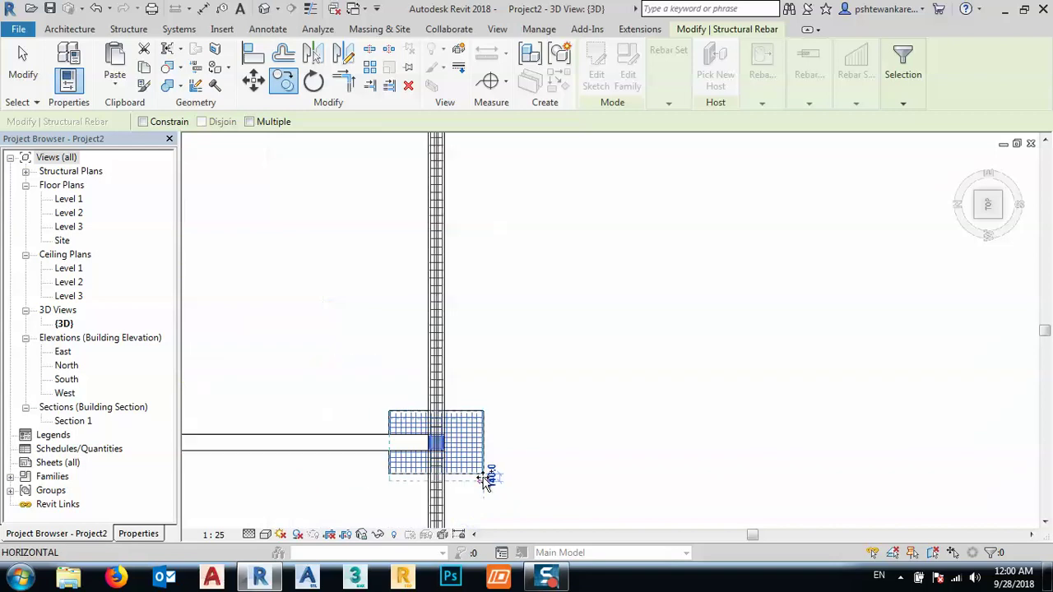
pyautogui.moveTo(486, 479); pyautogui.dragTo(482, 440, button='middle')
pyautogui.scroll(2, 457, 292)
pyautogui.scroll(2, 433, 287)
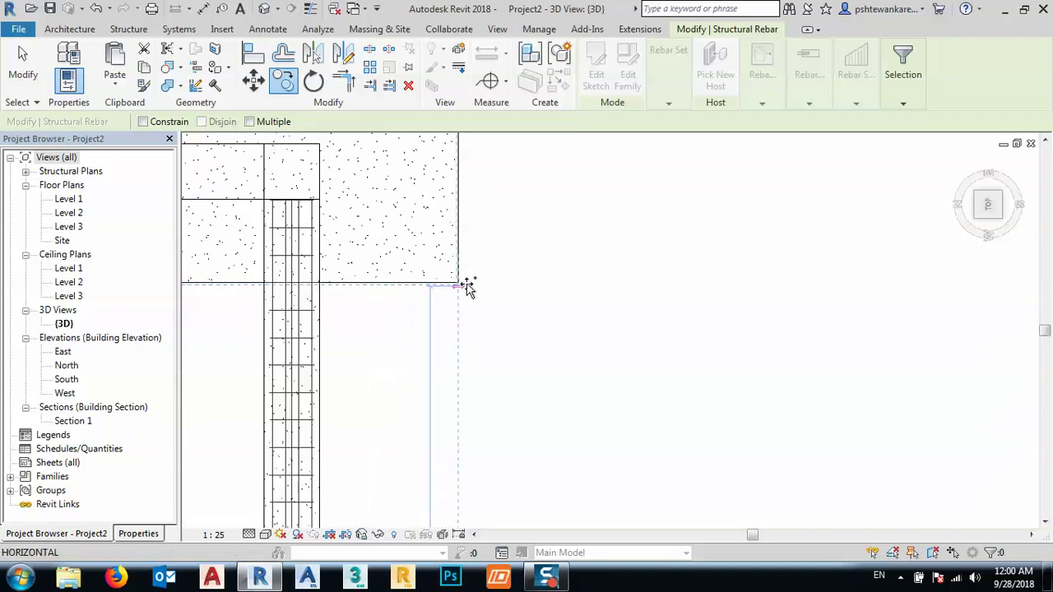
pyautogui.scroll(2, 461, 286)
pyautogui.scroll(2, 453, 284)
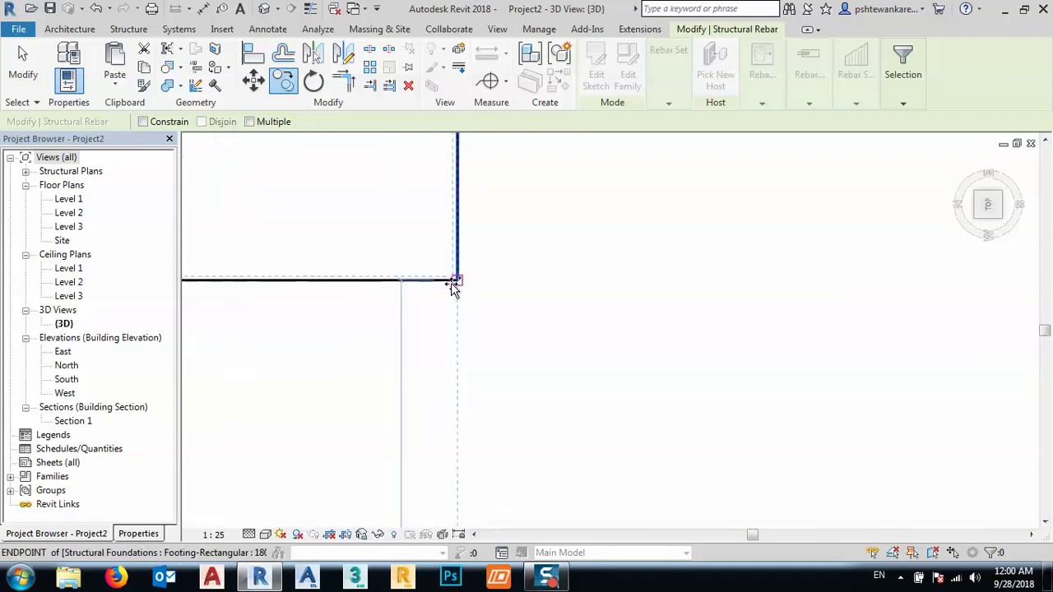
pyautogui.scroll(1, 457, 284)
pyautogui.click(459, 282)
pyautogui.scroll(-2, 518, 313)
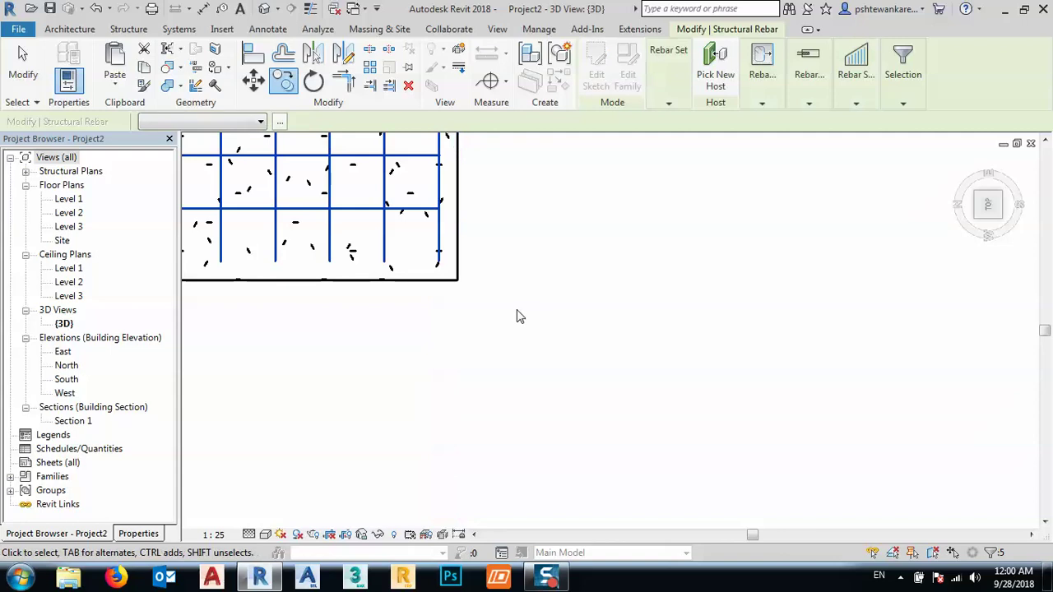
pyautogui.scroll(-2, 524, 313)
pyautogui.scroll(-2, 522, 318)
pyautogui.scroll(-1, 522, 317)
pyautogui.moveTo(521, 318); pyautogui.dragTo(601, 243, button='middle')
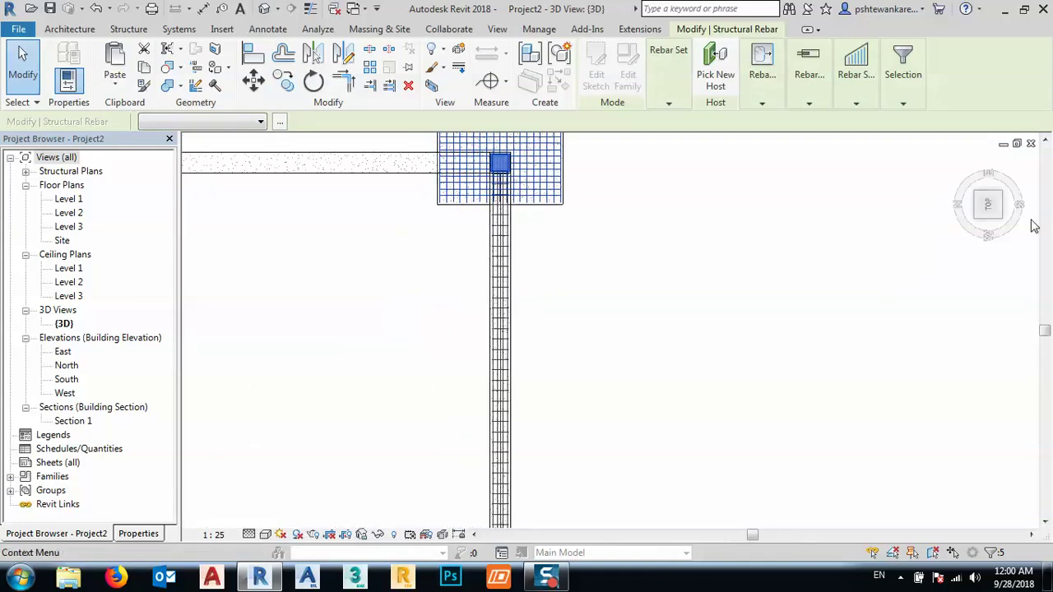
pyautogui.click(1002, 229)
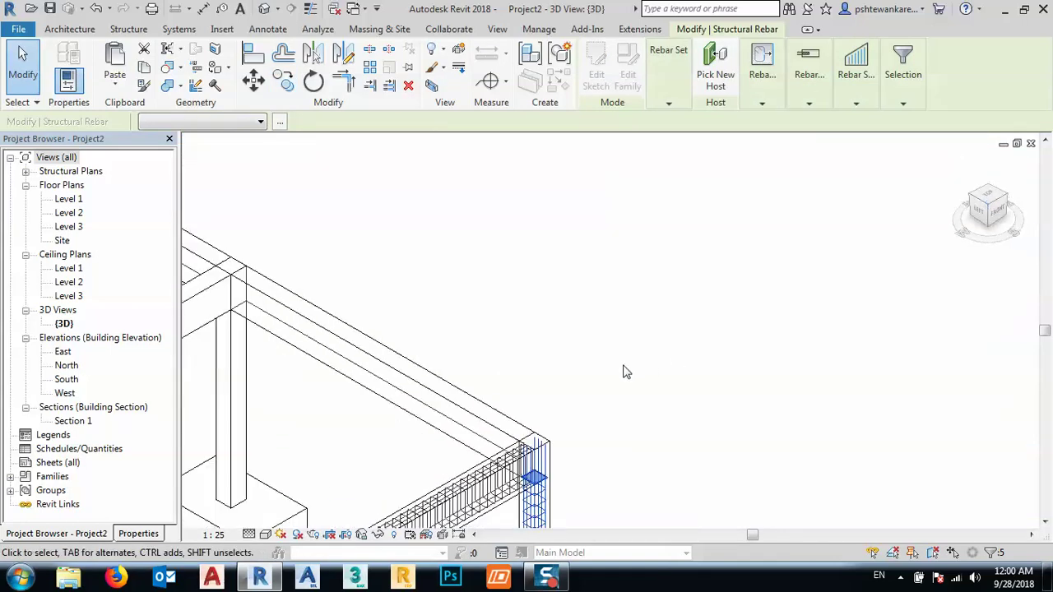
# Step: From the top view, window-select the right column line with its three footings and reinforcement
pyautogui.scroll(-3, 593, 312)
pyautogui.moveTo(593, 313); pyautogui.dragTo(658, 235, button='middle')
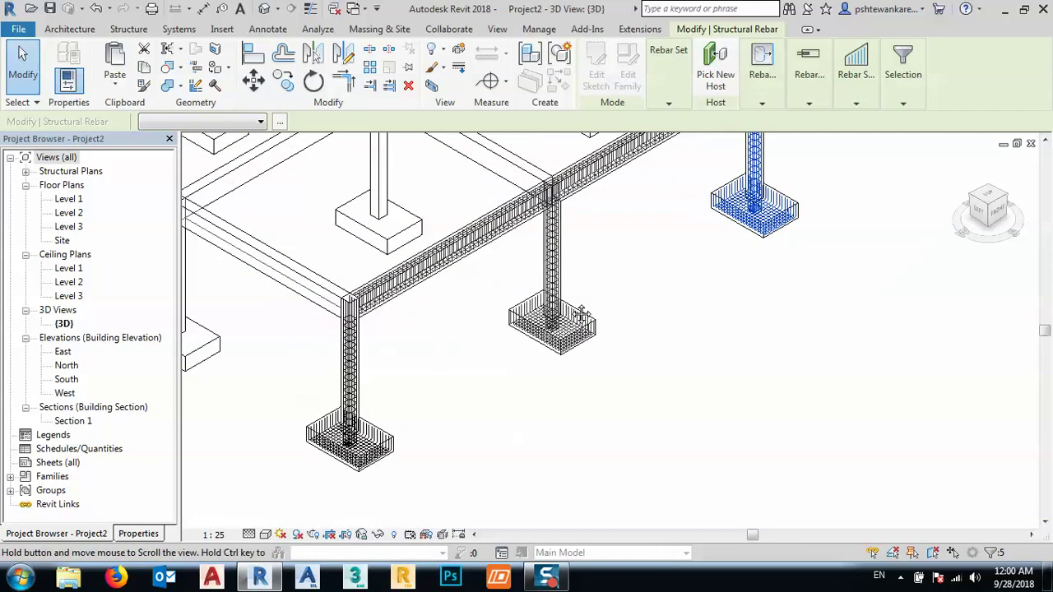
pyautogui.scroll(1, 337, 445)
pyautogui.scroll(-1, 587, 346)
pyautogui.scroll(-1, 491, 383)
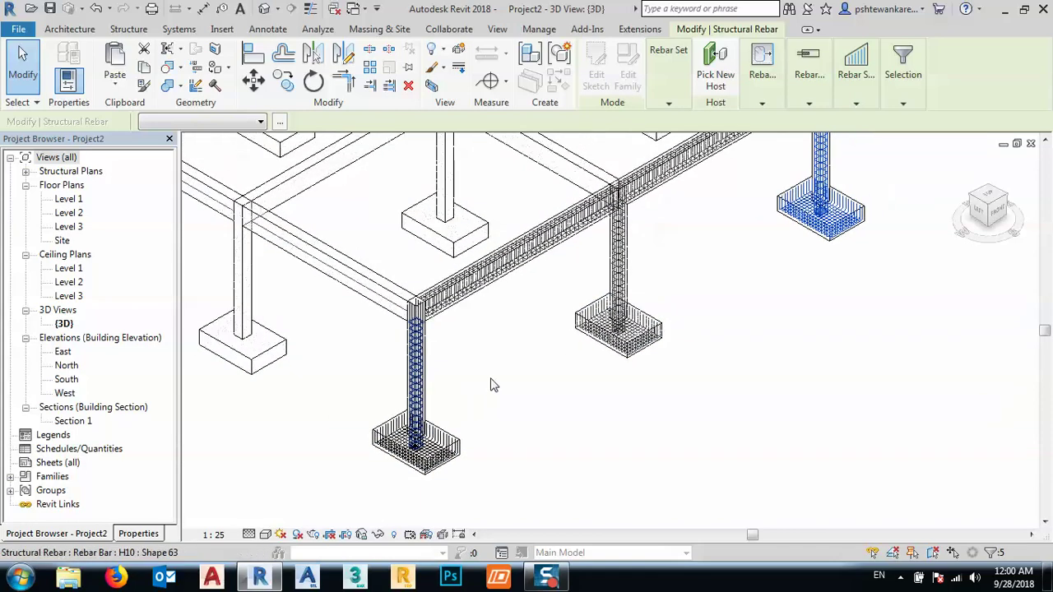
pyautogui.scroll(-2, 491, 383)
pyautogui.scroll(-1, 622, 342)
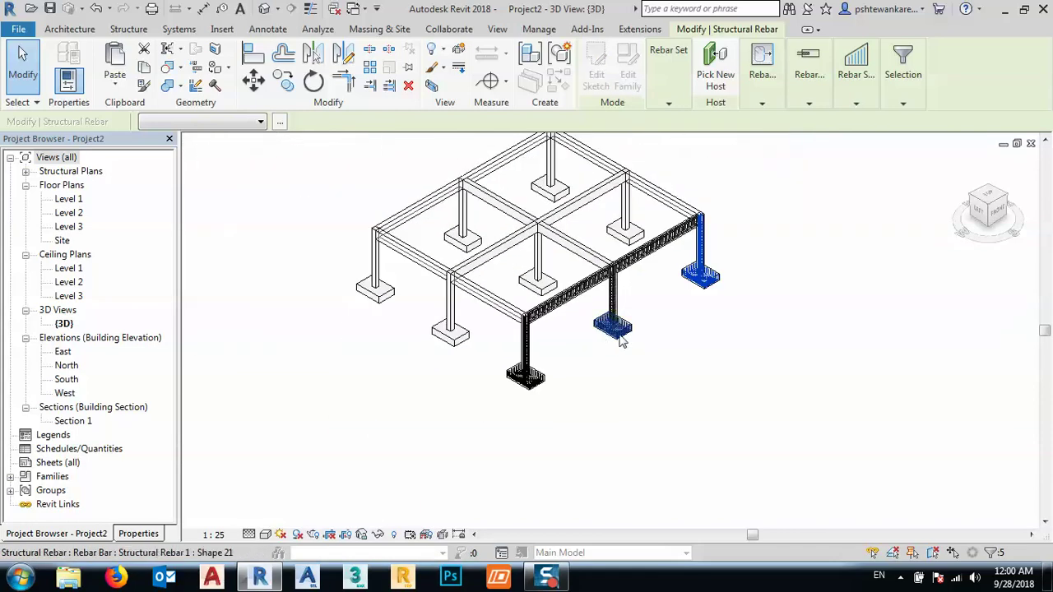
pyautogui.click(989, 204)
pyautogui.scroll(-2, 627, 216)
pyautogui.scroll(-3, 599, 209)
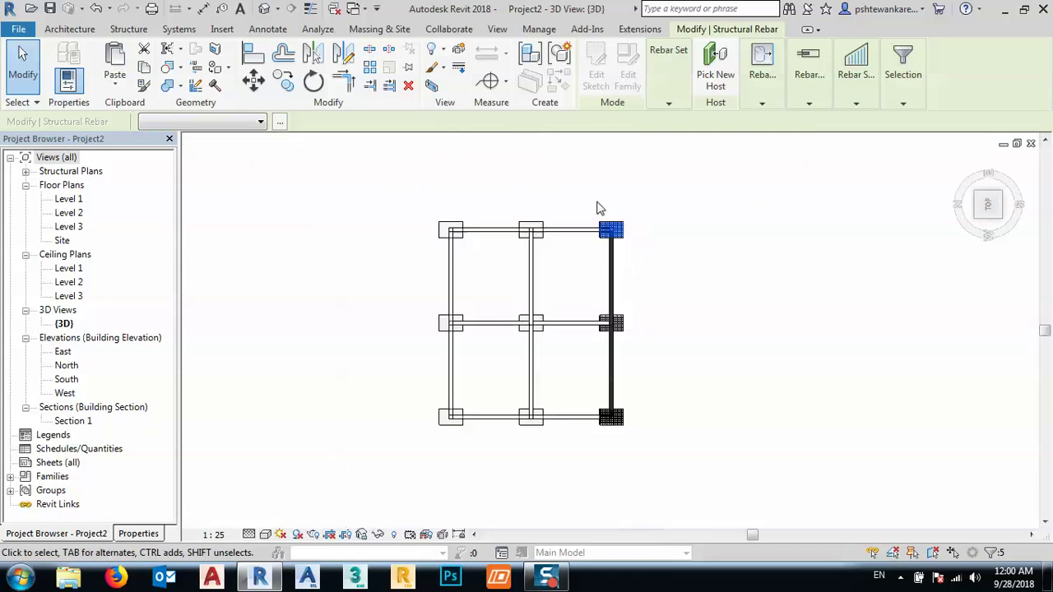
pyautogui.moveTo(579, 195); pyautogui.dragTo(693, 473)
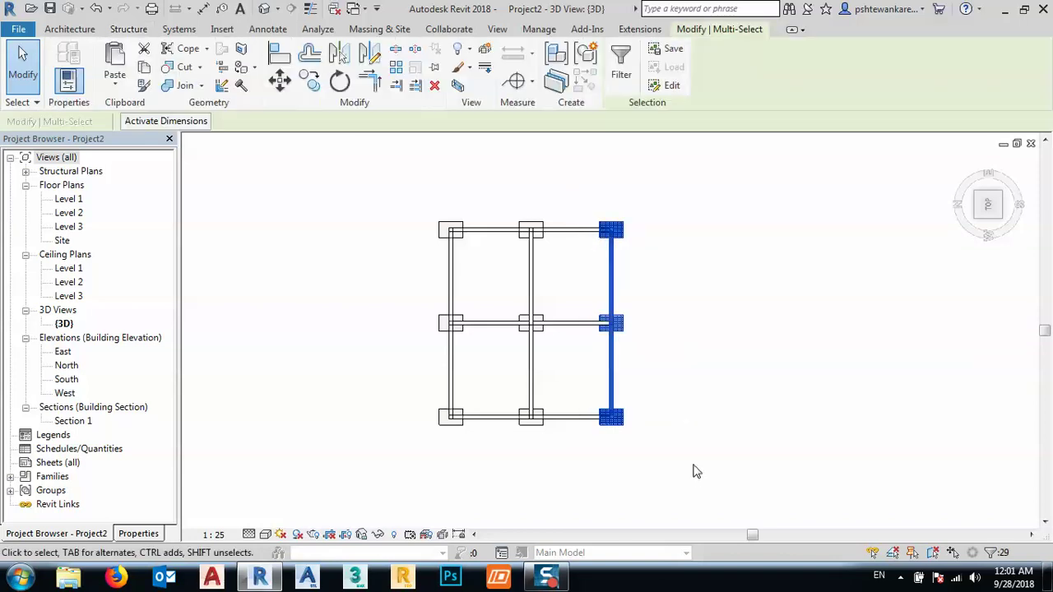
# Step: Filter out Structural Framing, Foundations and Columns so only Structural Rebar stays selected
pyautogui.click(609, 56)
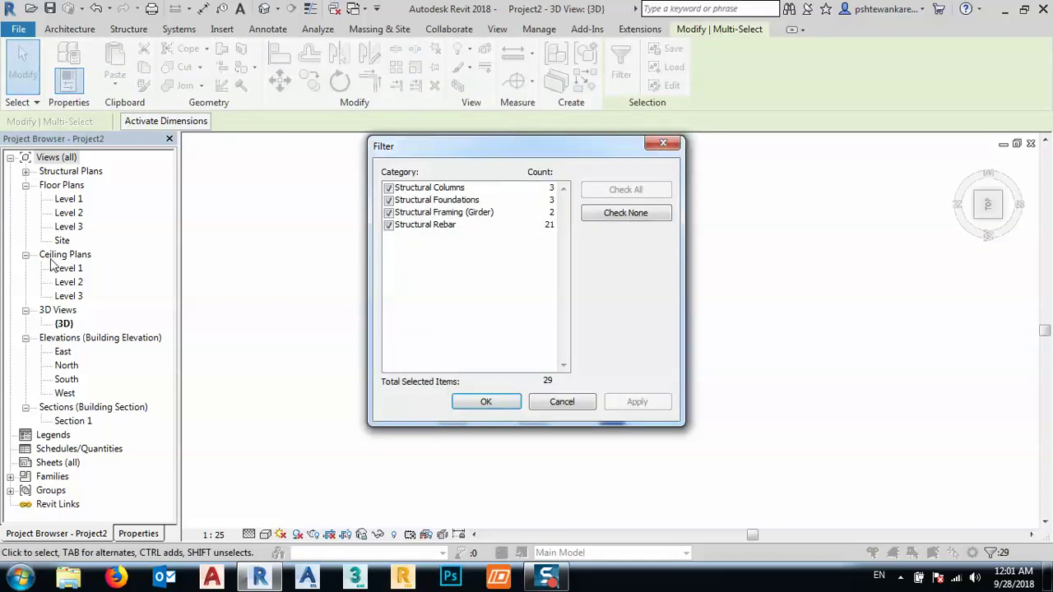
pyautogui.click(388, 212)
pyautogui.click(388, 200)
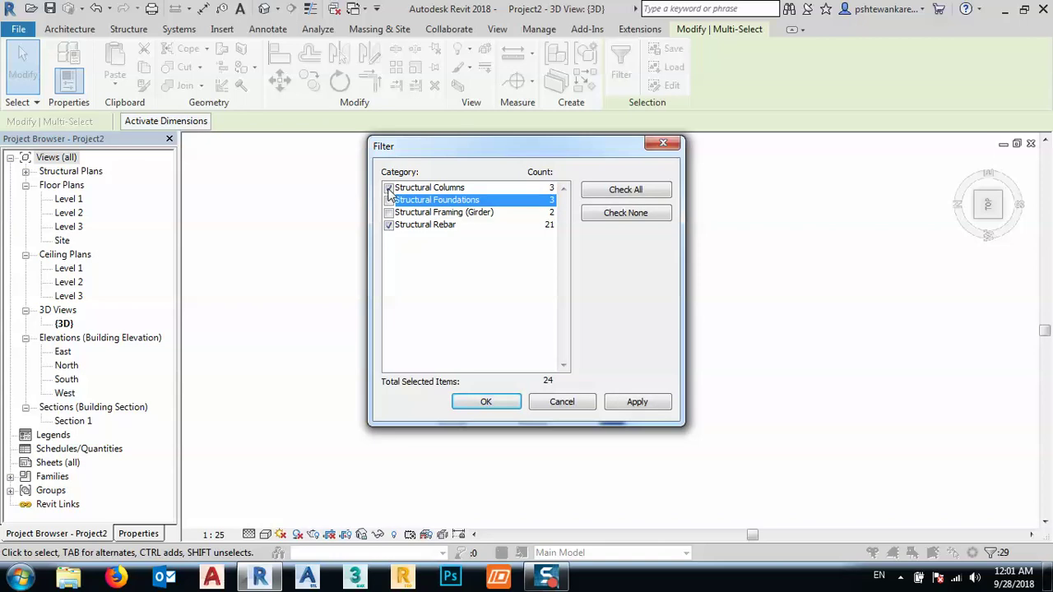
pyautogui.click(388, 188)
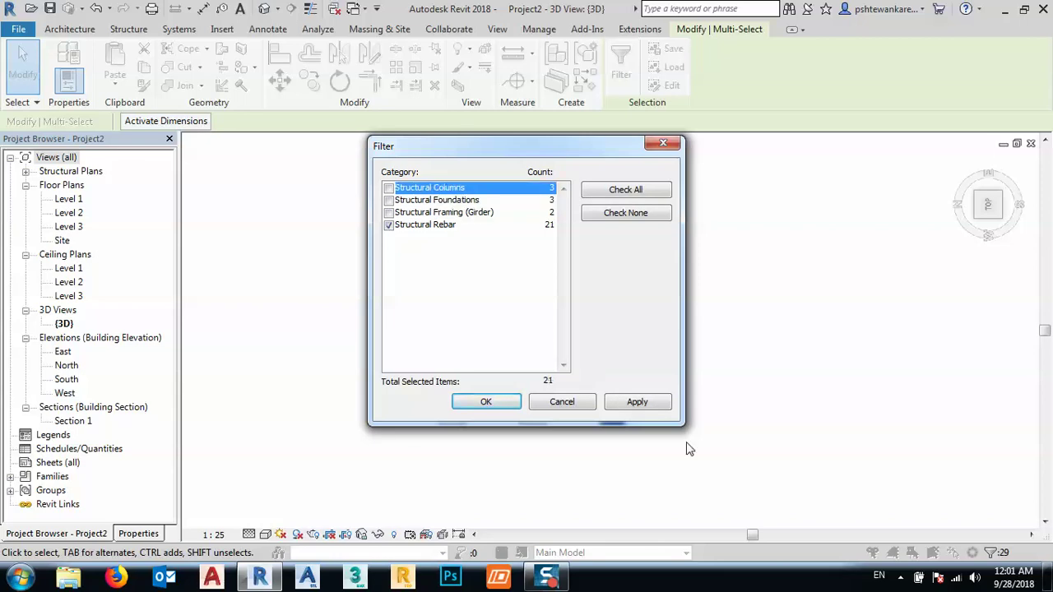
pyautogui.click(638, 403)
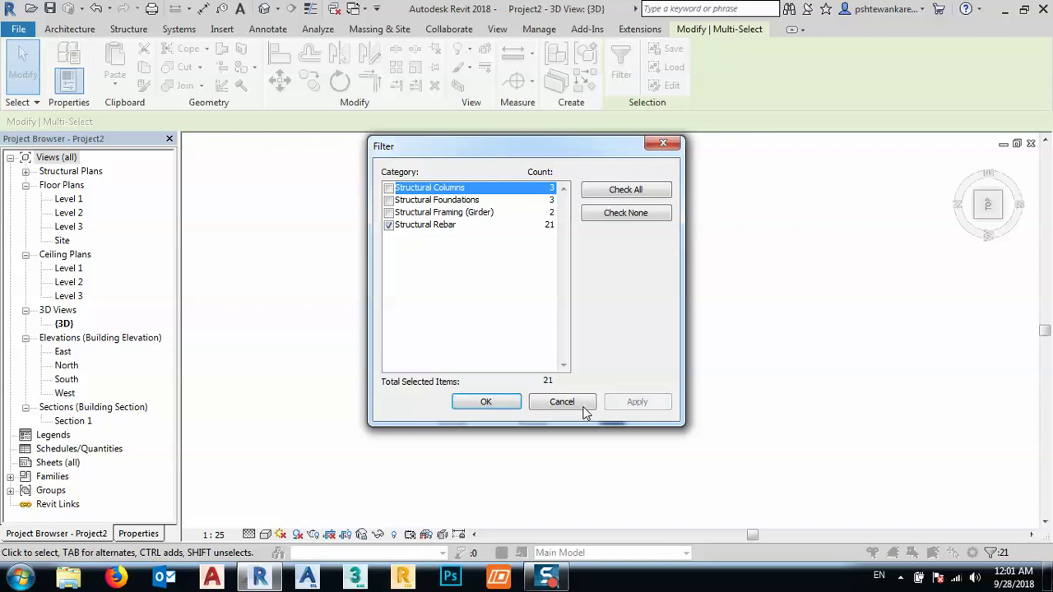
pyautogui.click(493, 403)
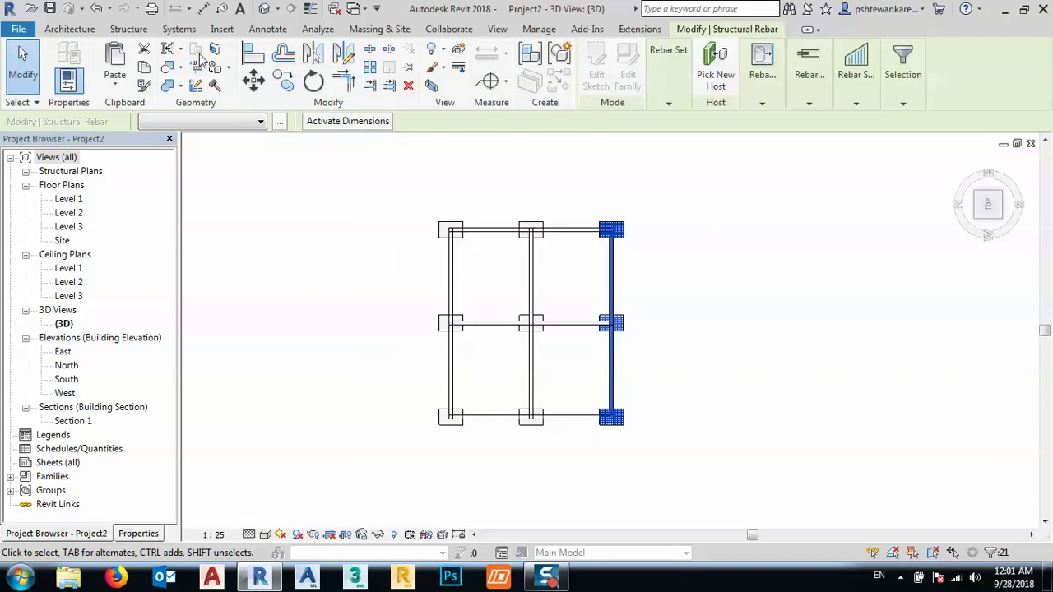
# Step: Copy the rebar from the right footing corner to the footing 6000 away
pyautogui.click(283, 80)
pyautogui.scroll(3, 625, 432)
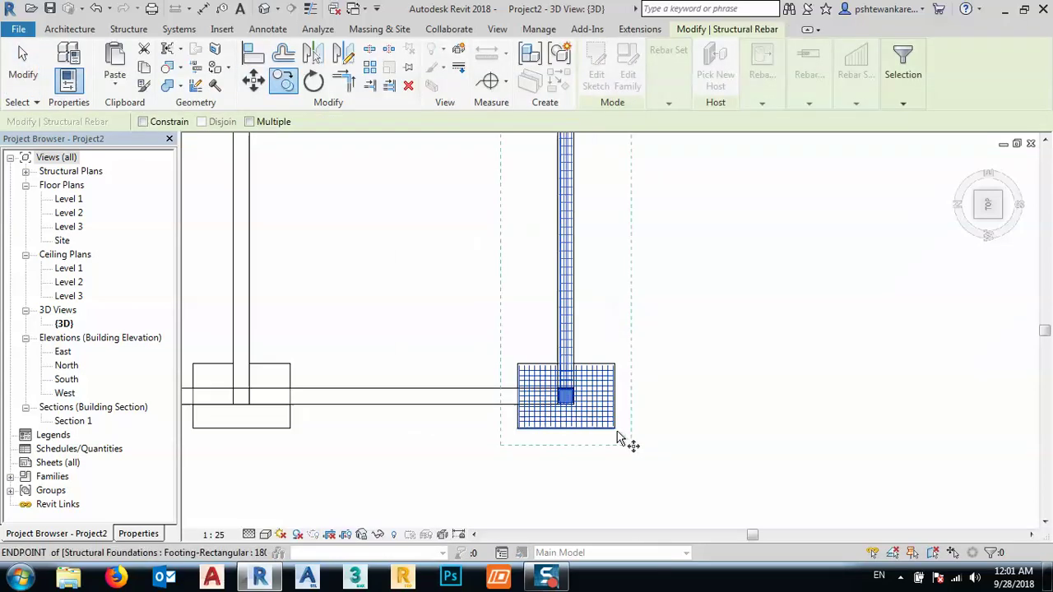
pyautogui.scroll(2, 619, 439)
pyautogui.scroll(3, 621, 432)
pyautogui.click(627, 405)
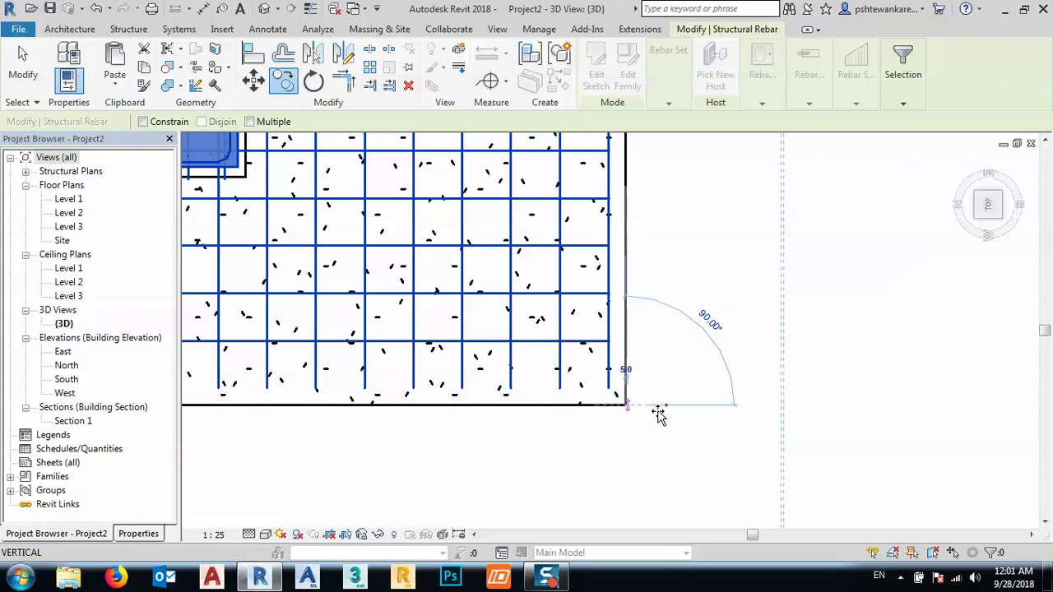
pyautogui.scroll(-3, 814, 403)
pyautogui.scroll(-3, 815, 406)
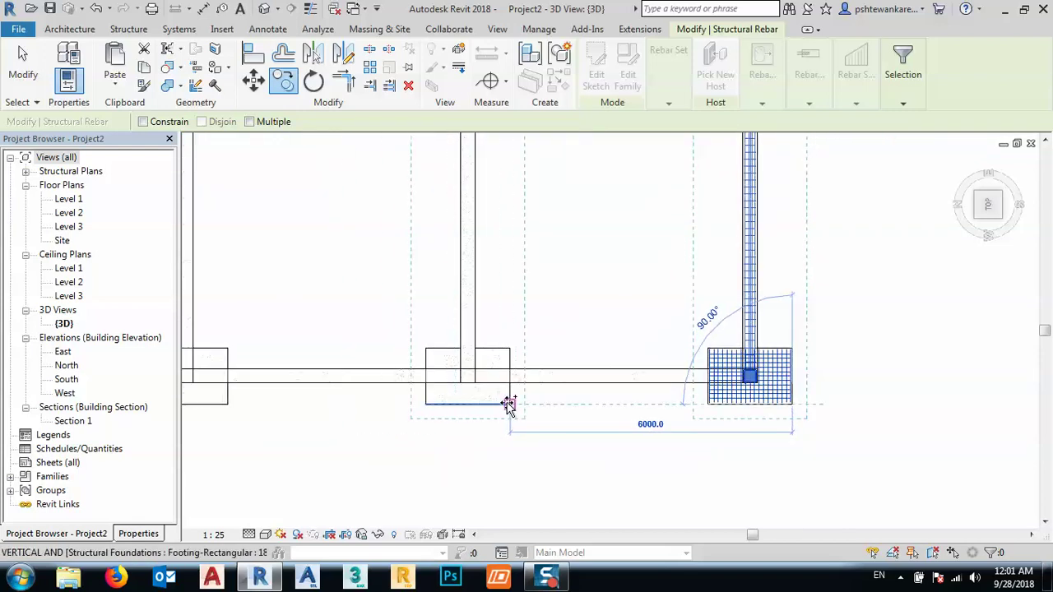
pyautogui.click(509, 404)
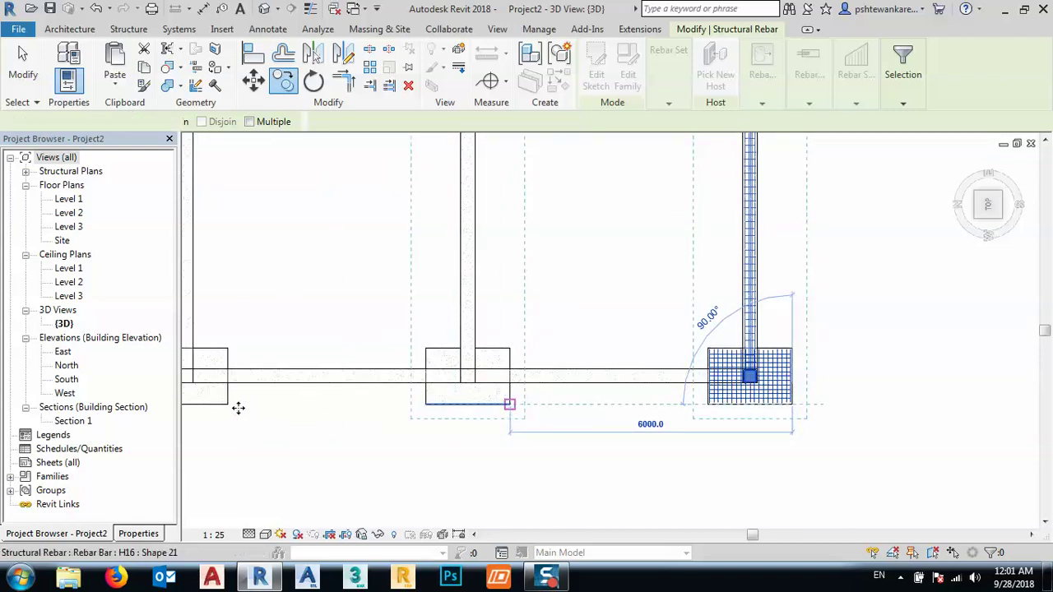
pyautogui.moveTo(429, 416); pyautogui.dragTo(623, 419, button='middle')
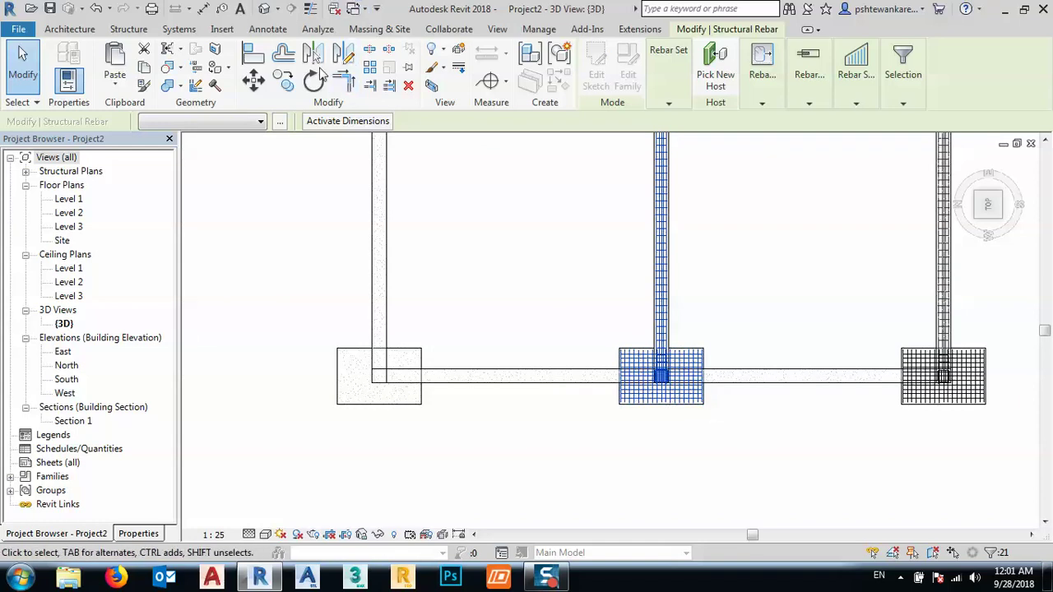
# Step: Copy the rebar again from a footing corner onto the far footing
pyautogui.click(283, 80)
pyautogui.scroll(5, 705, 416)
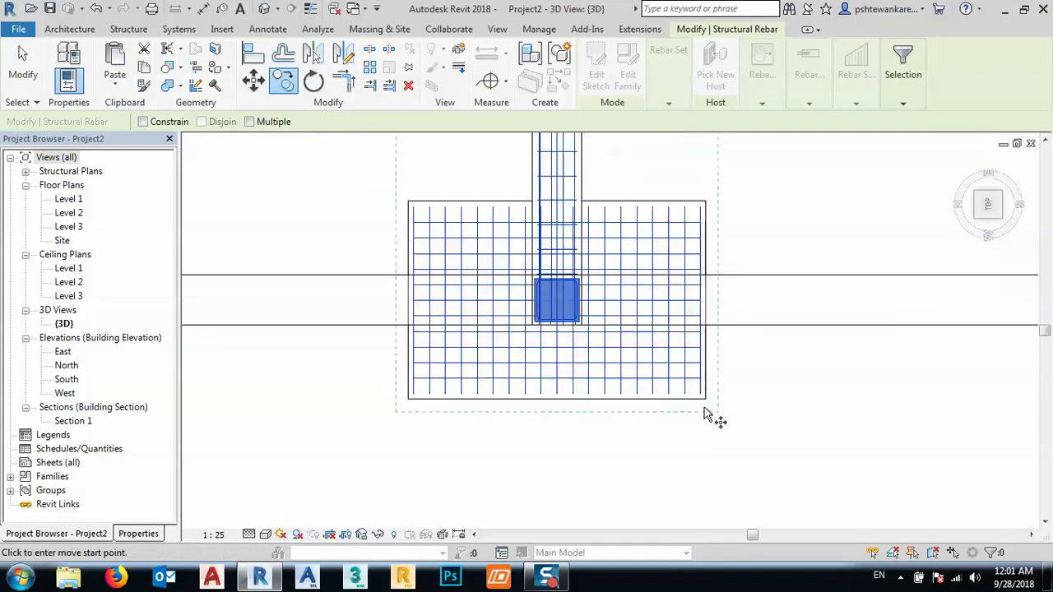
pyautogui.scroll(1, 705, 415)
pyautogui.click(708, 401)
pyautogui.scroll(-2, 790, 404)
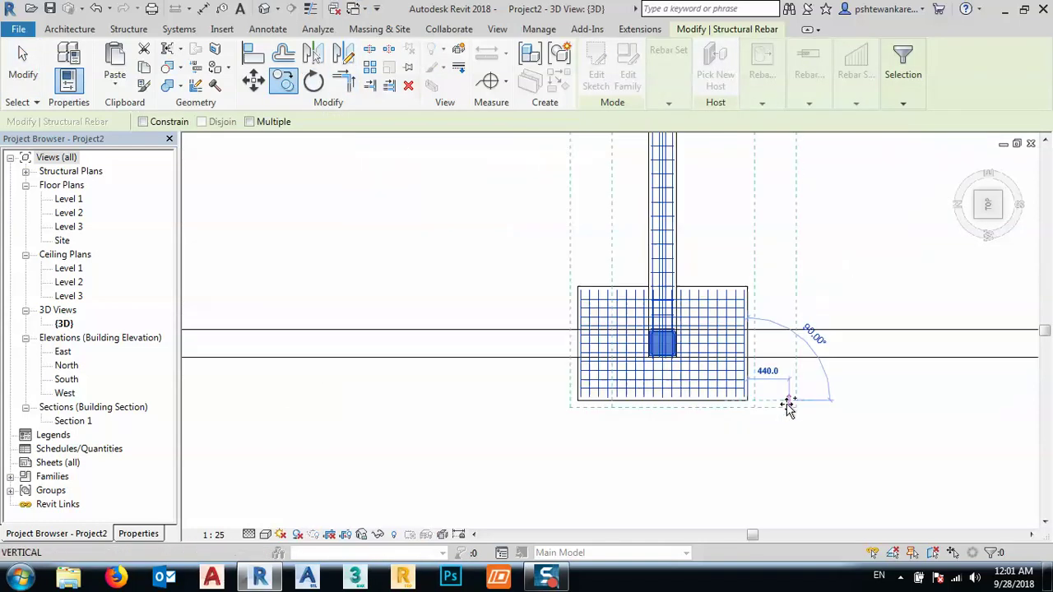
pyautogui.scroll(-2, 576, 428)
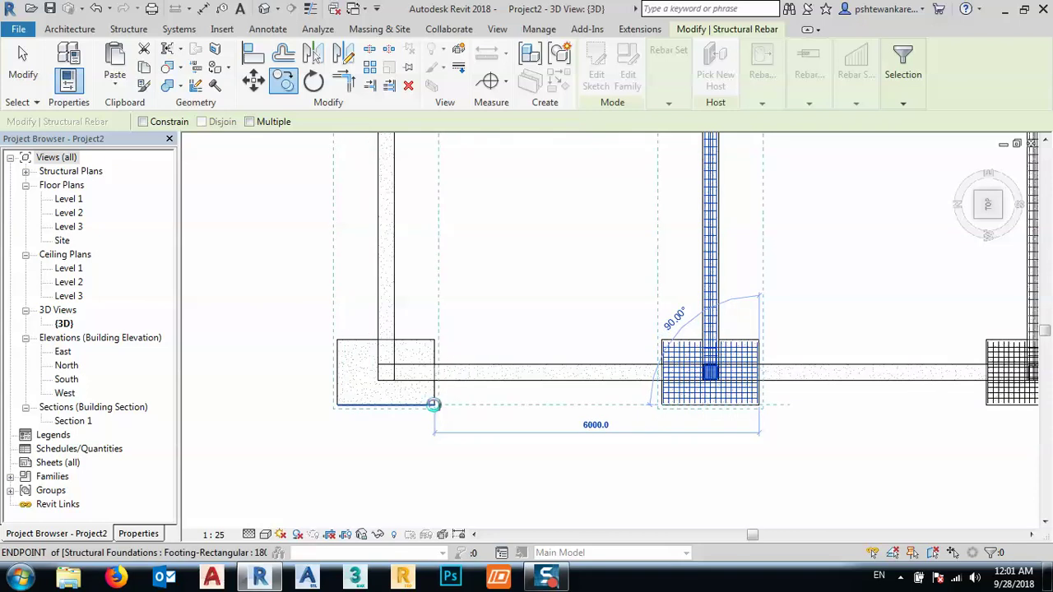
pyautogui.click(438, 433)
pyautogui.scroll(-2, 569, 369)
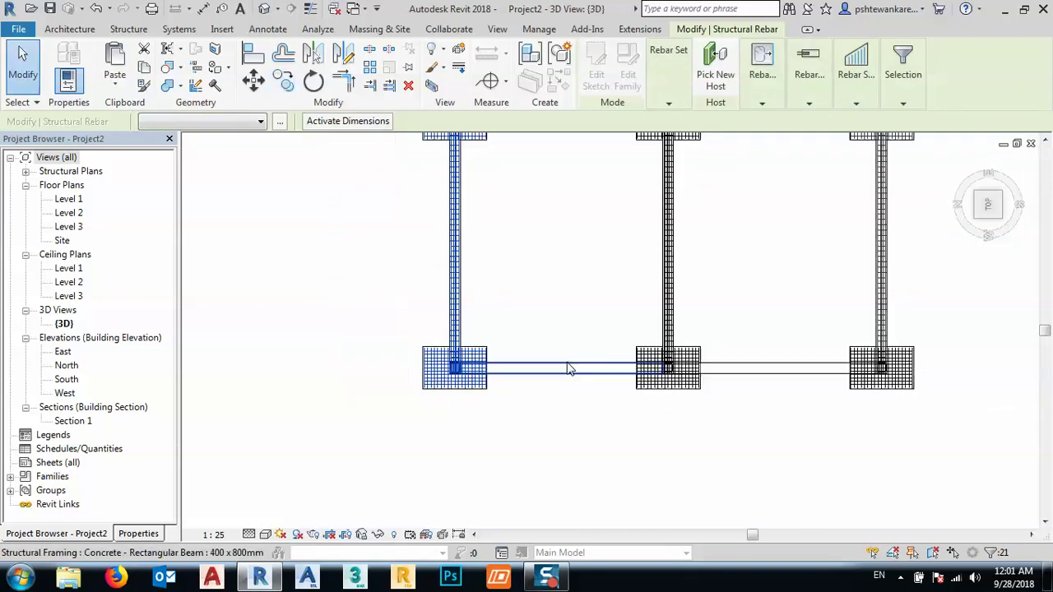
pyautogui.moveTo(989, 206)
pyautogui.mouseDown()
pyautogui.moveTo(874, 287)
pyautogui.moveTo(774, 301)
pyautogui.moveTo(746, 319)
pyautogui.mouseUp()
# Step: Reframe the isometric view of the frame and set the detail level to Coarse
pyautogui.moveTo(746, 319); pyautogui.dragTo(552, 247, button='middle')
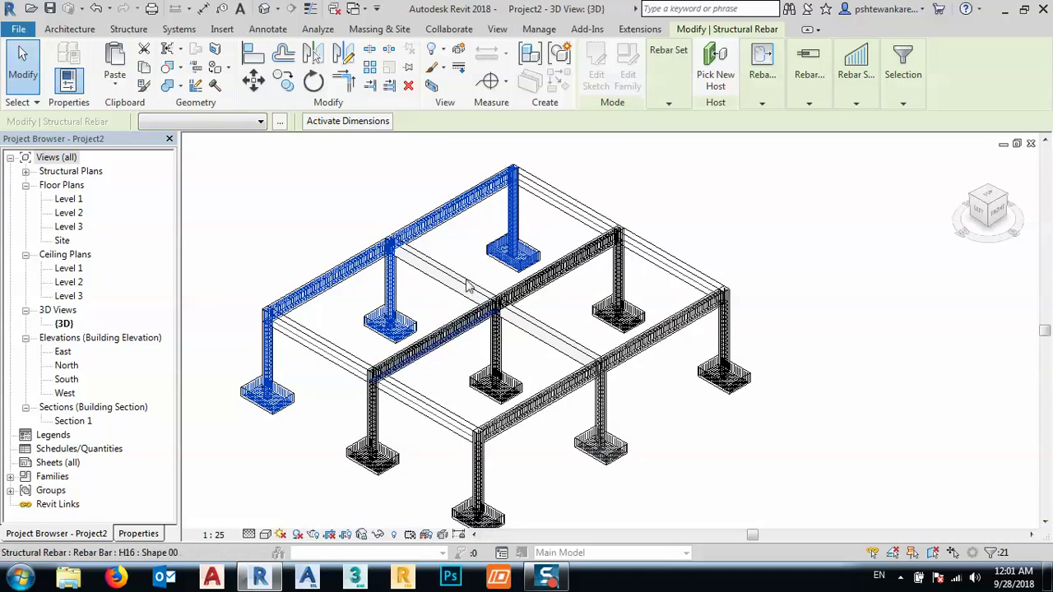
pyautogui.scroll(3, 462, 519)
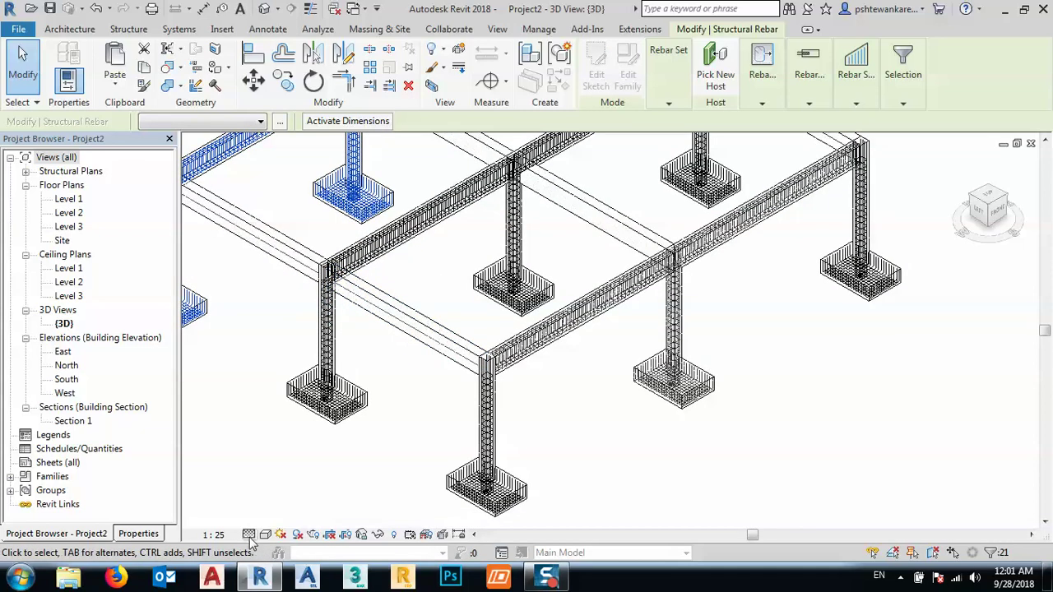
pyautogui.click(248, 535)
pyautogui.click(274, 484)
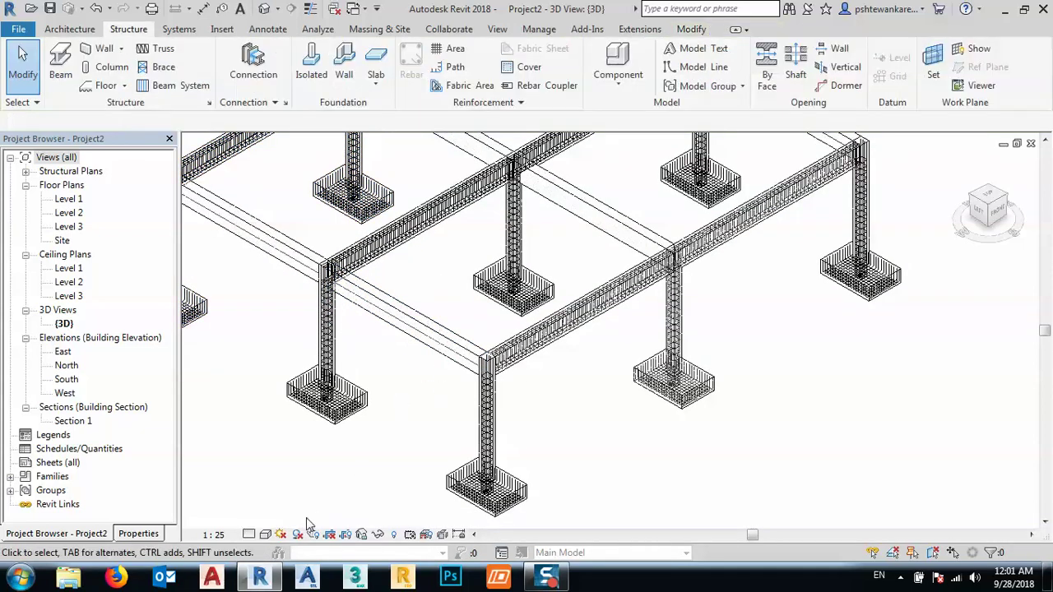
# Step: Leave the visual style unchanged and change the 3D view scale from 1:25 to 1:100
pyautogui.click(265, 535)
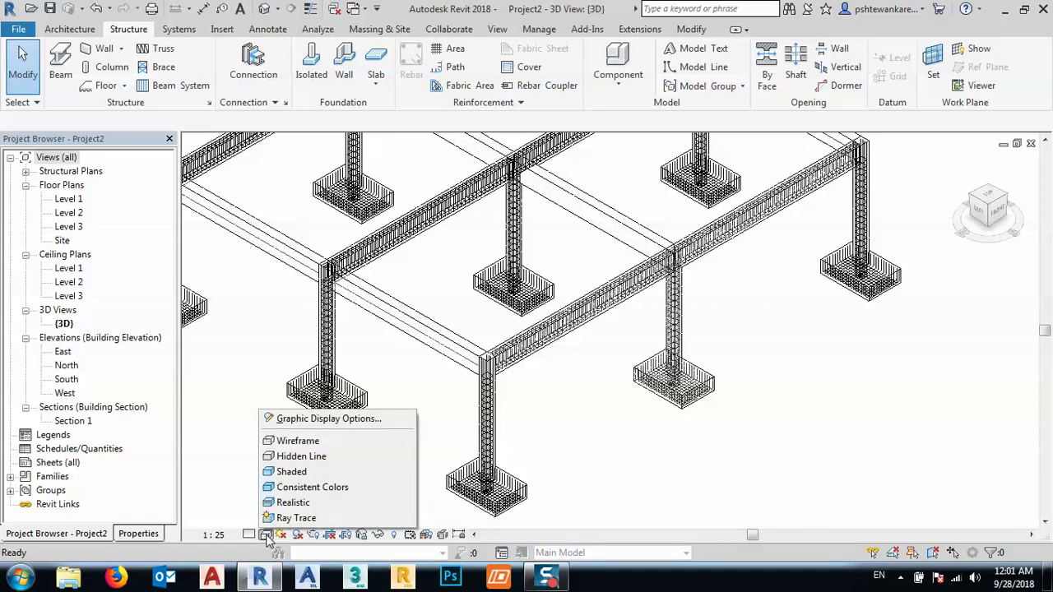
pyautogui.click(257, 335)
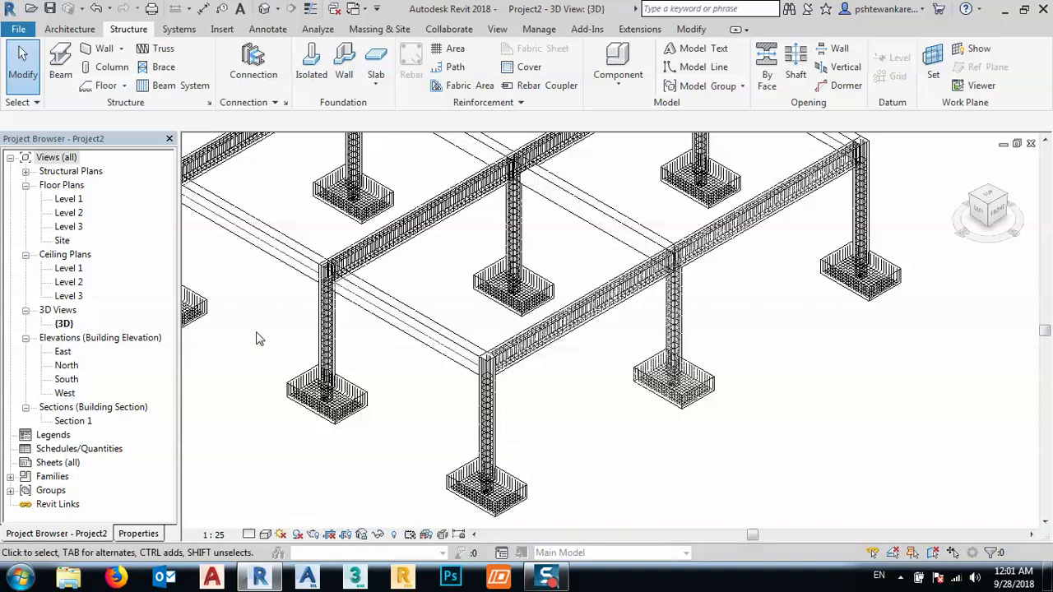
pyautogui.click(214, 535)
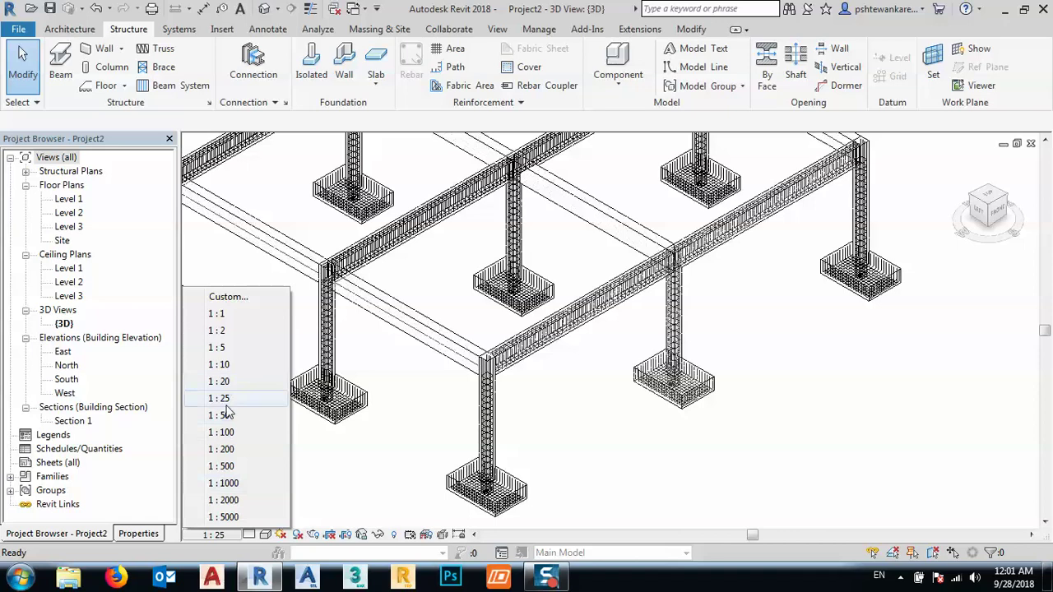
pyautogui.click(229, 432)
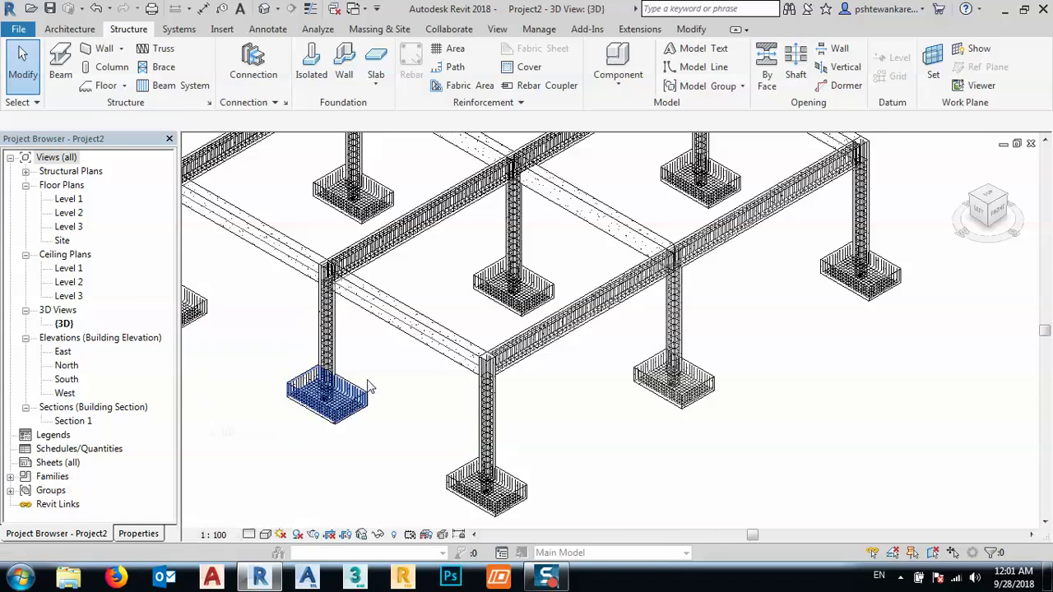
# Step: Zoom to a column-beam junction to check the column bars running into the stirrup cage
pyautogui.scroll(5, 506, 366)
pyautogui.scroll(-2, 494, 371)
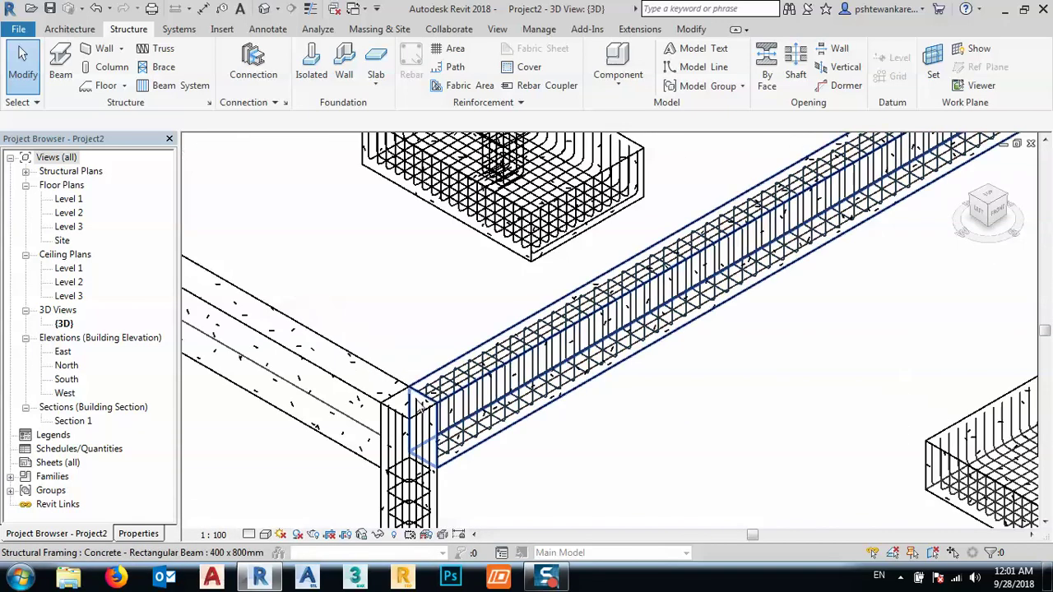
pyautogui.scroll(-2, 461, 387)
pyautogui.scroll(-3, 428, 403)
pyautogui.moveTo(395, 403)
pyautogui.mouseDown(button='middle')
pyautogui.moveTo(388, 415)
pyautogui.moveTo(428, 387)
pyautogui.mouseUp(button='middle')
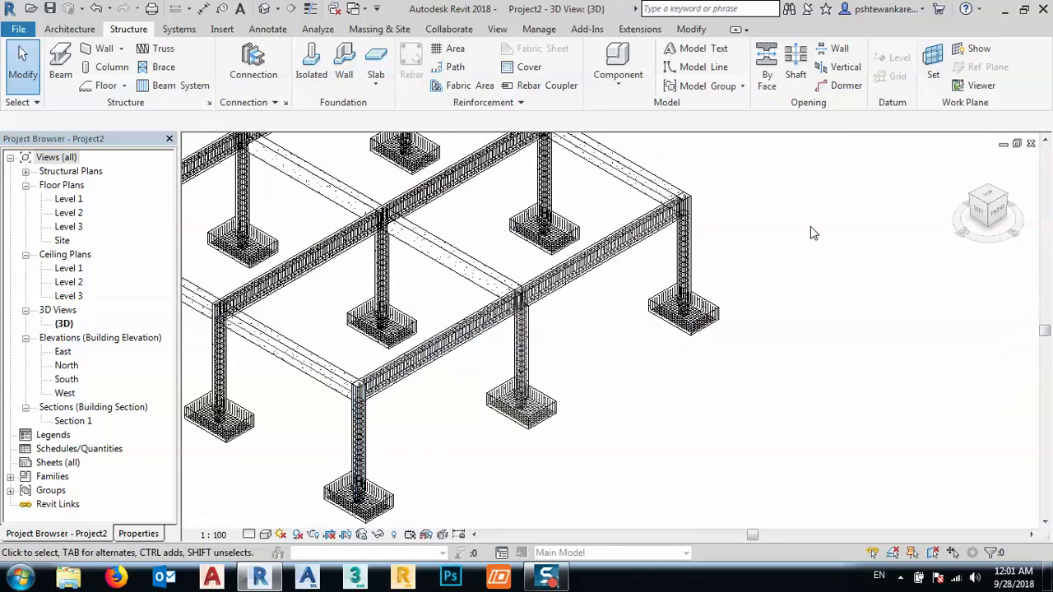
pyautogui.scroll(3, 360, 400)
pyautogui.scroll(3, 359, 401)
pyautogui.scroll(2, 360, 401)
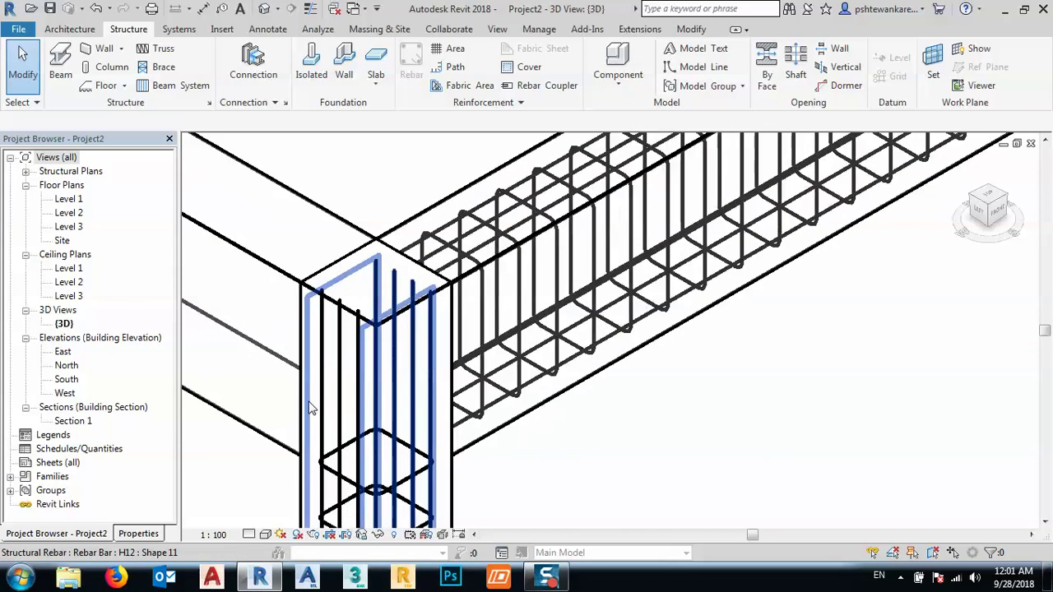
pyautogui.moveTo(359, 400); pyautogui.dragTo(467, 337, button='middle')
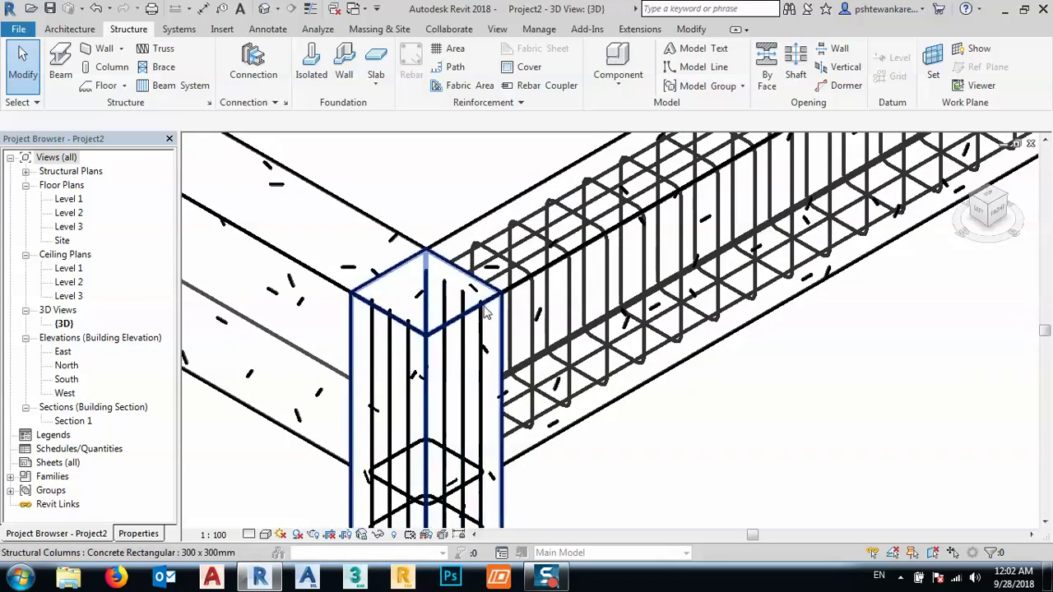
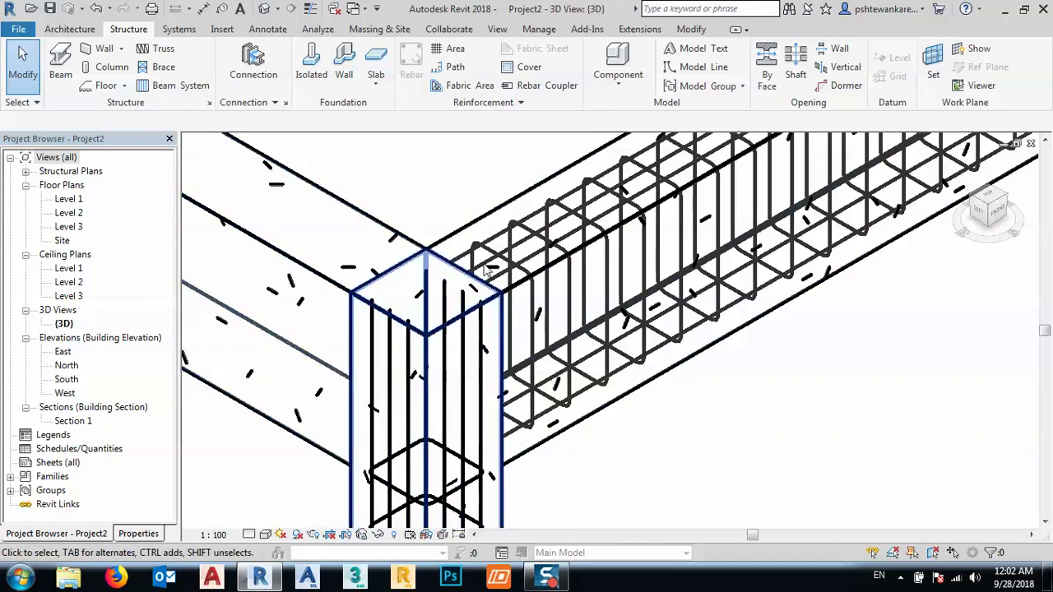
# Step: Zoom out, set the ViewCube to FRONT, and window-select the entire frame with its rebar
pyautogui.scroll(-3, 488, 268)
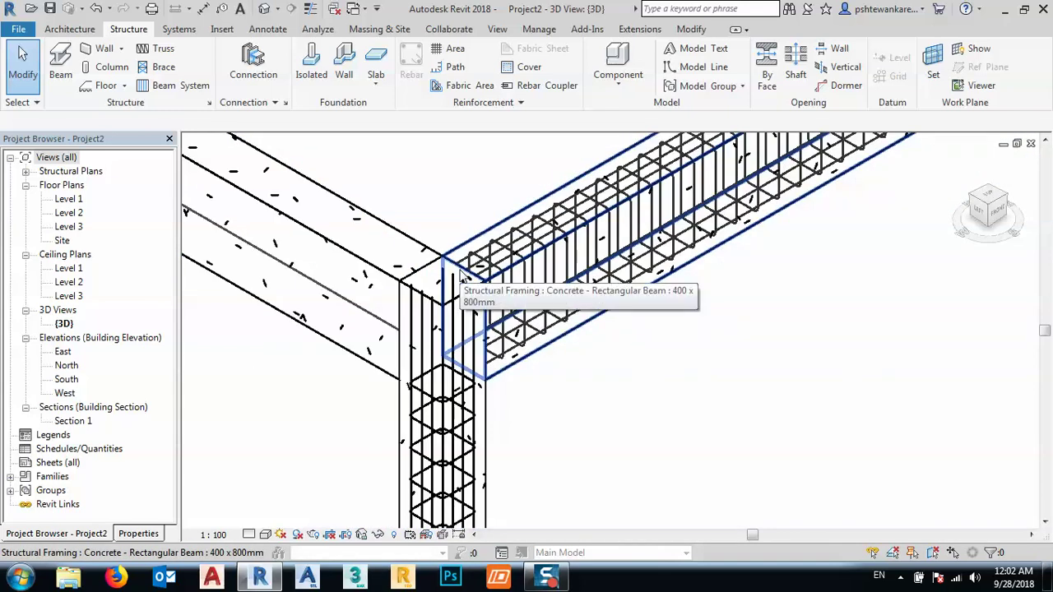
pyautogui.scroll(-2, 457, 276)
pyautogui.scroll(-2, 502, 292)
pyautogui.scroll(-2, 550, 306)
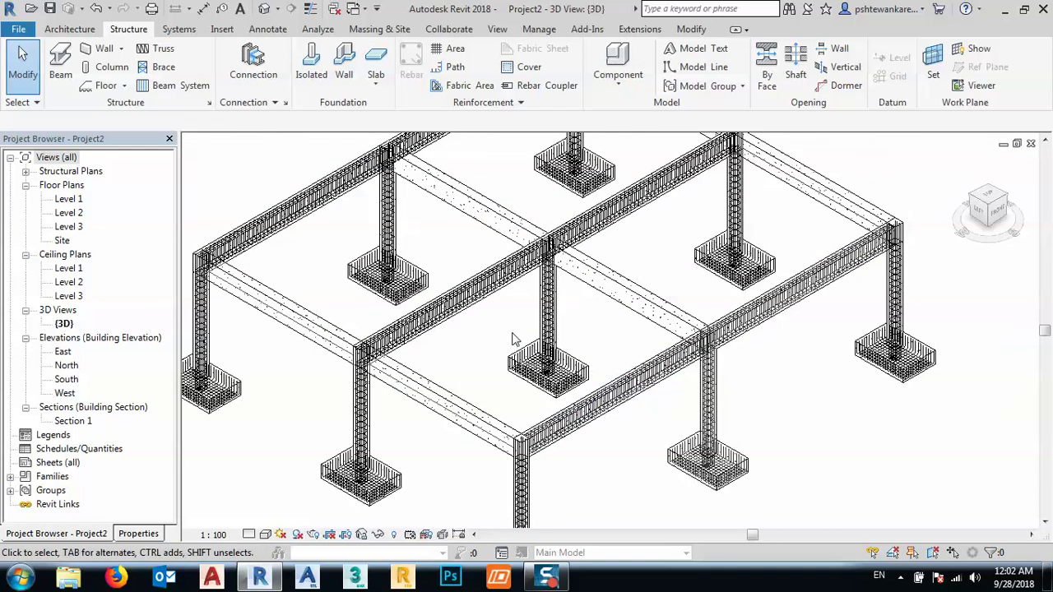
pyautogui.scroll(-2, 513, 338)
pyautogui.scroll(-2, 543, 379)
pyautogui.scroll(-2, 469, 320)
pyautogui.scroll(-2, 576, 321)
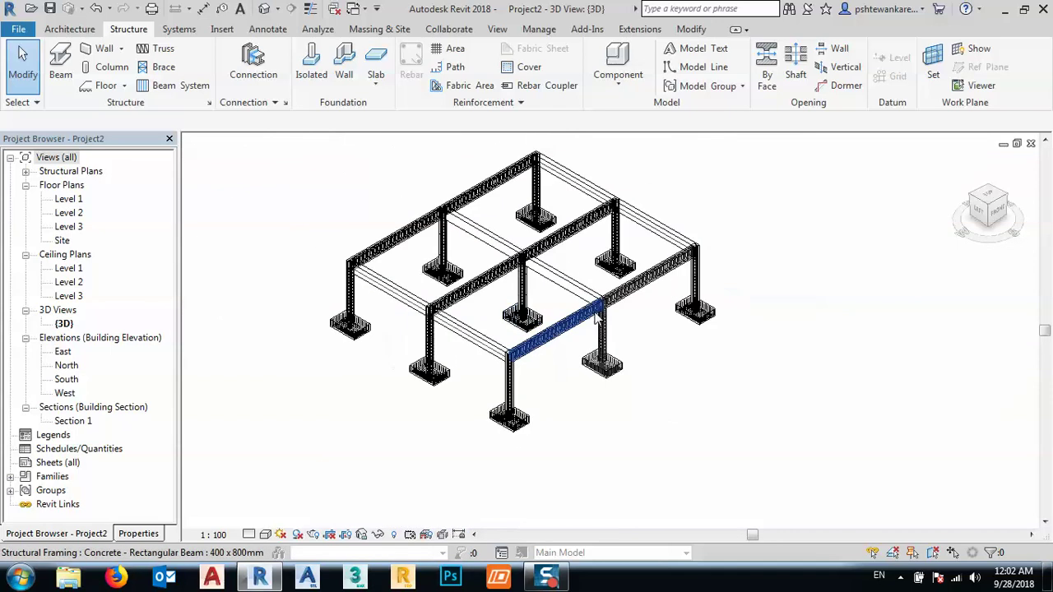
pyautogui.scroll(3, 526, 454)
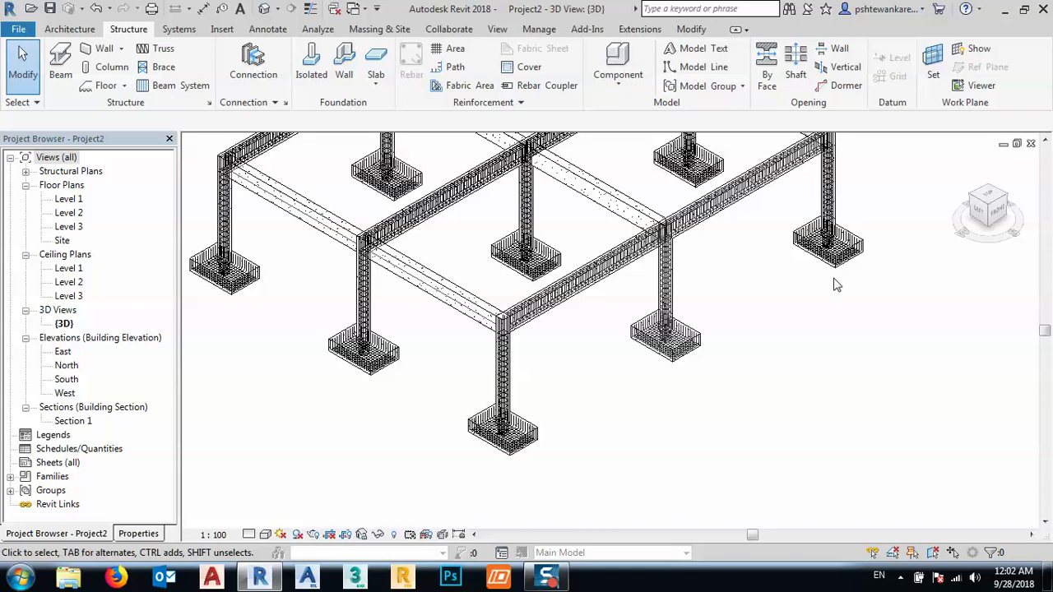
pyautogui.scroll(-3, 764, 370)
pyautogui.scroll(3, 629, 353)
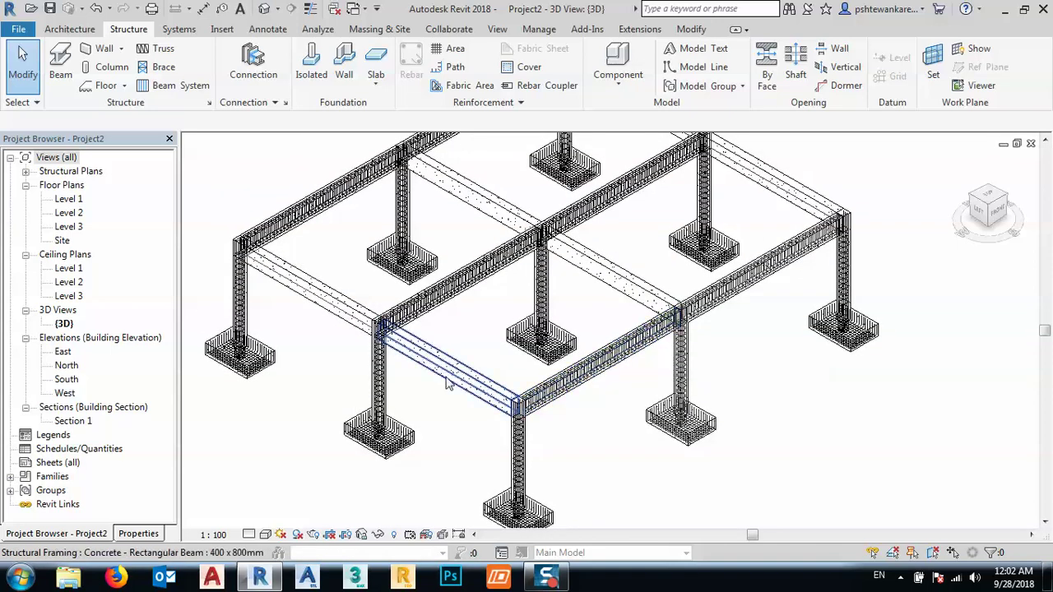
pyautogui.moveTo(578, 260); pyautogui.dragTo(561, 244, button='middle')
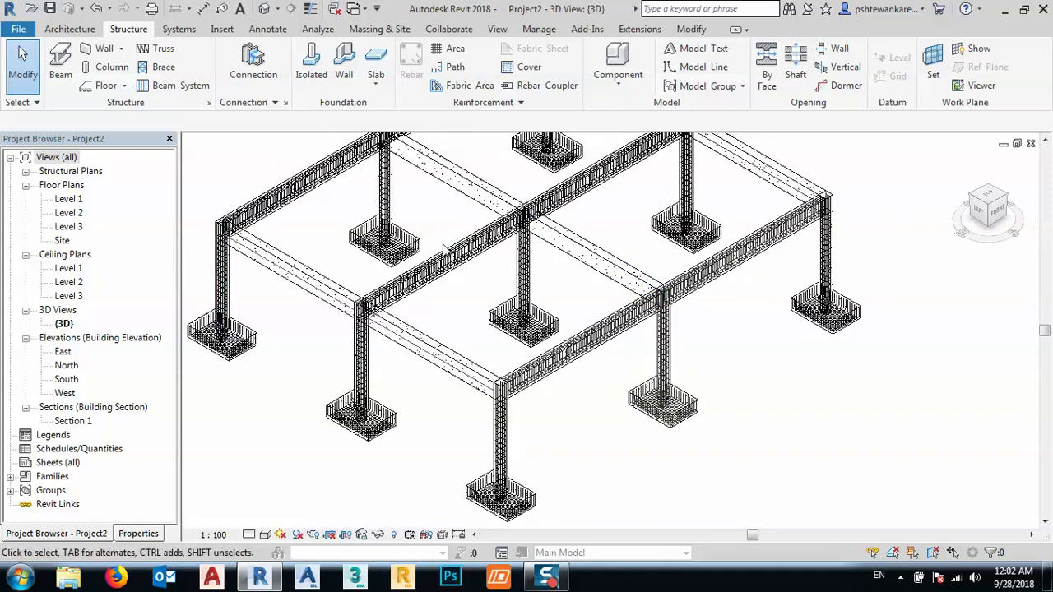
pyautogui.scroll(-3, 443, 248)
pyautogui.scroll(-2, 453, 251)
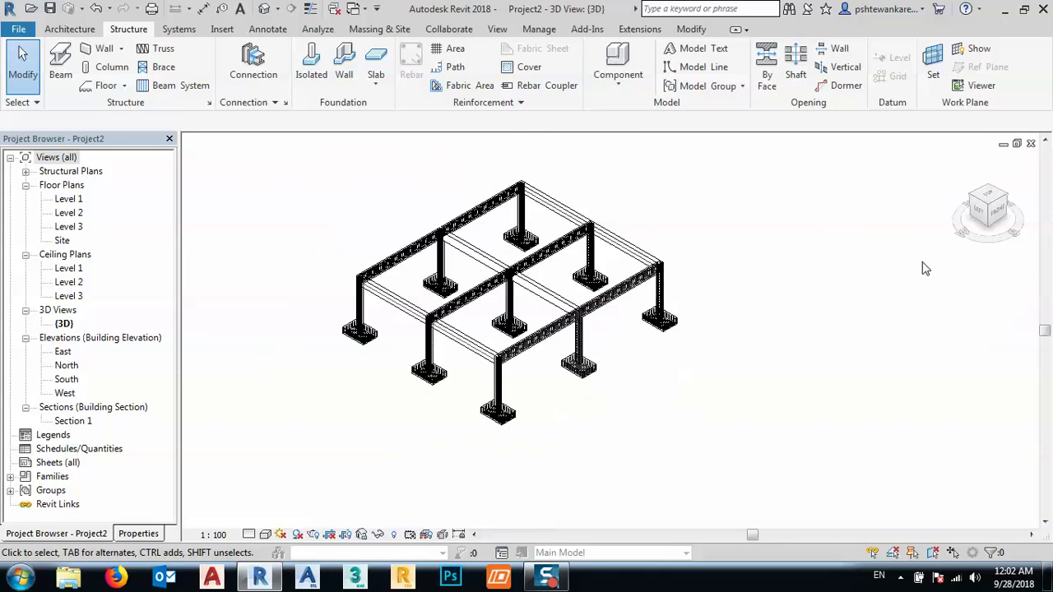
pyautogui.click(998, 212)
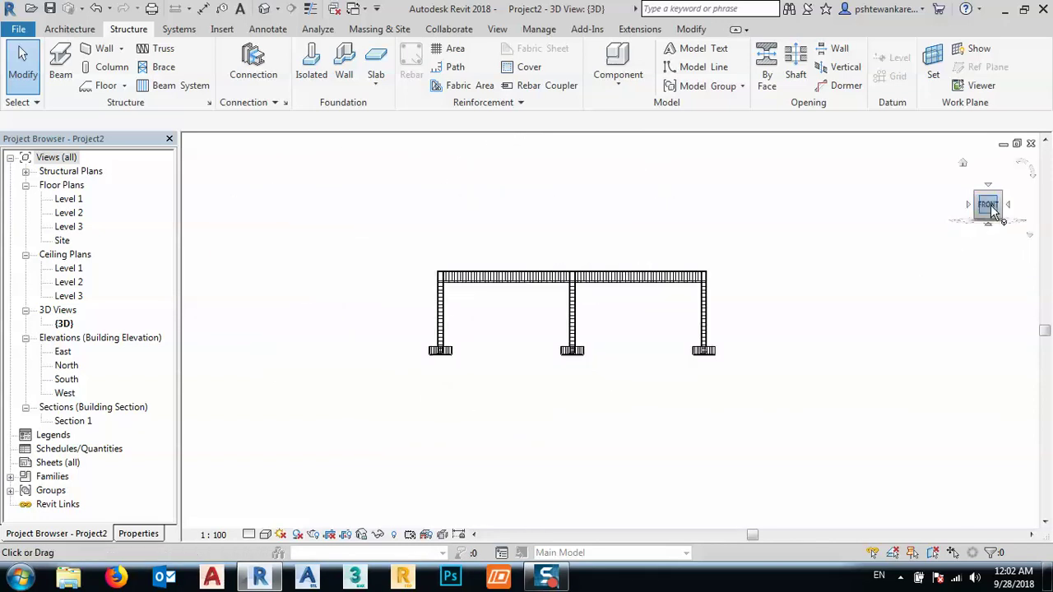
pyautogui.moveTo(826, 209); pyautogui.dragTo(362, 334)
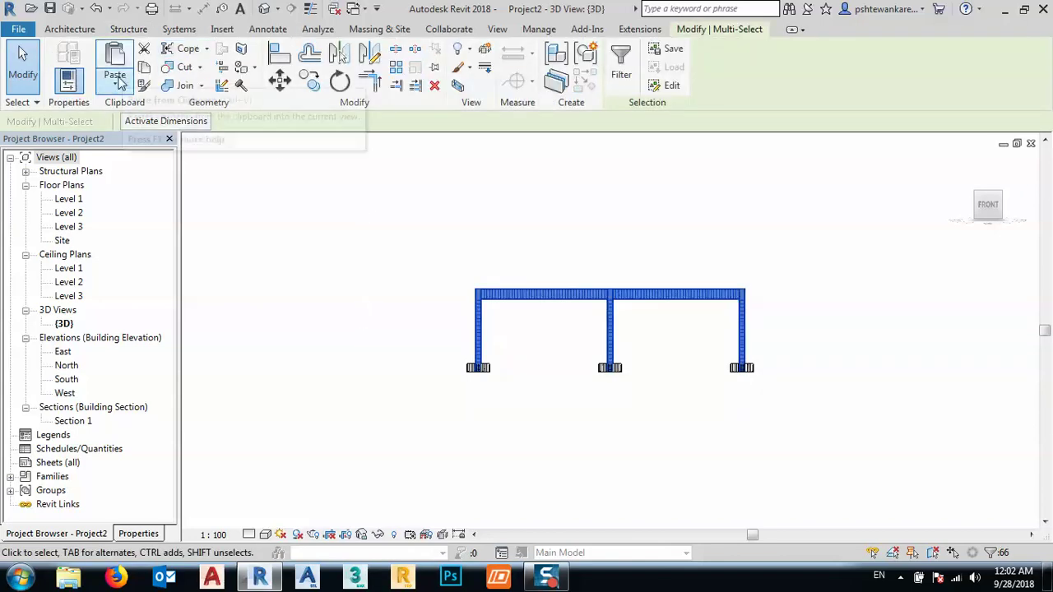
# Step: Paste the frame Aligned to Selected Levels onto Level 3
pyautogui.click(145, 70)
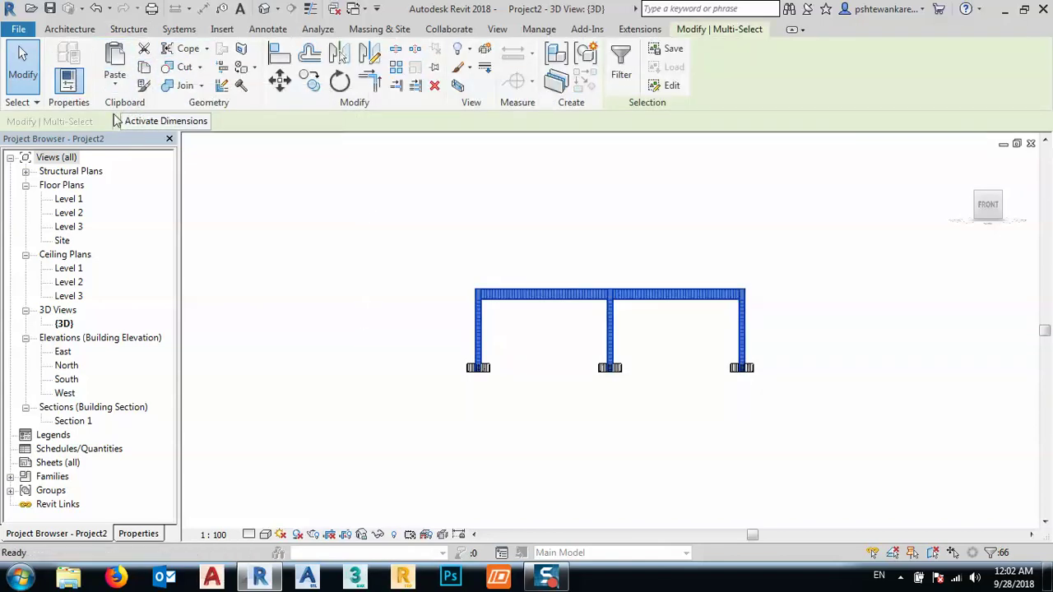
pyautogui.click(114, 87)
pyautogui.click(176, 142)
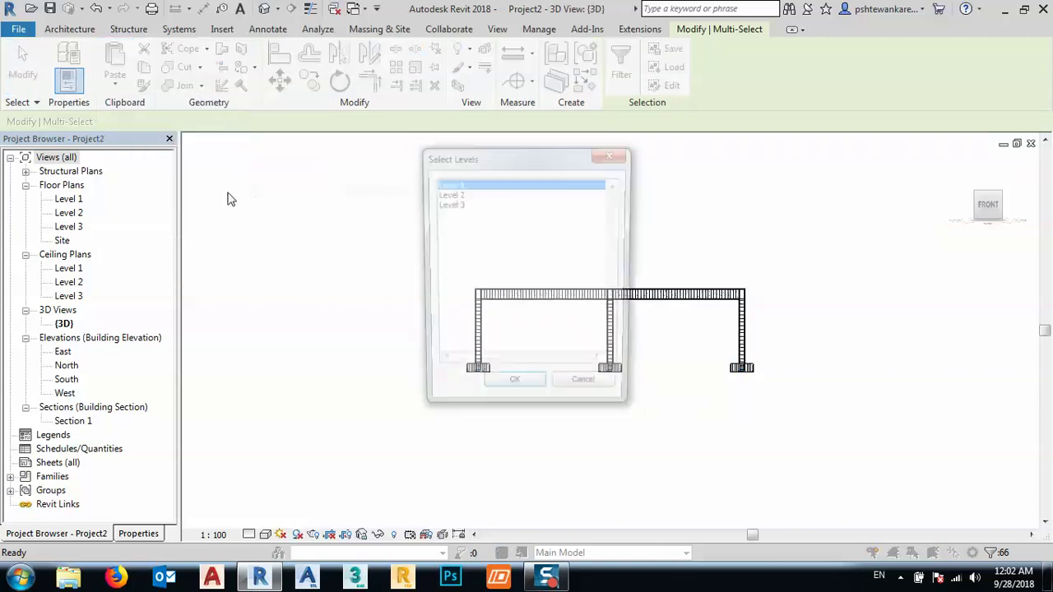
pyautogui.click(460, 204)
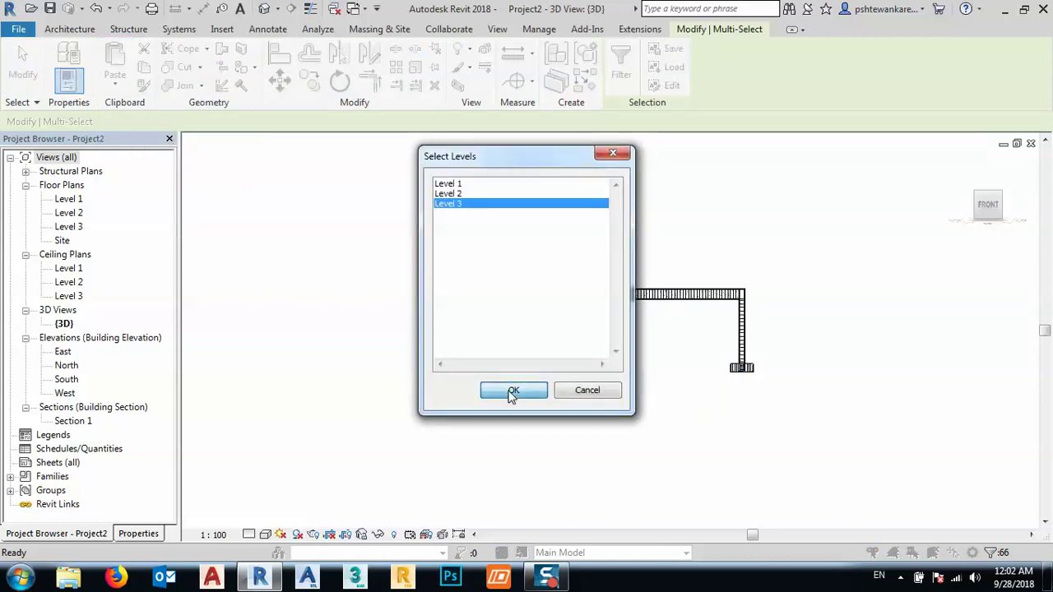
pyautogui.click(512, 392)
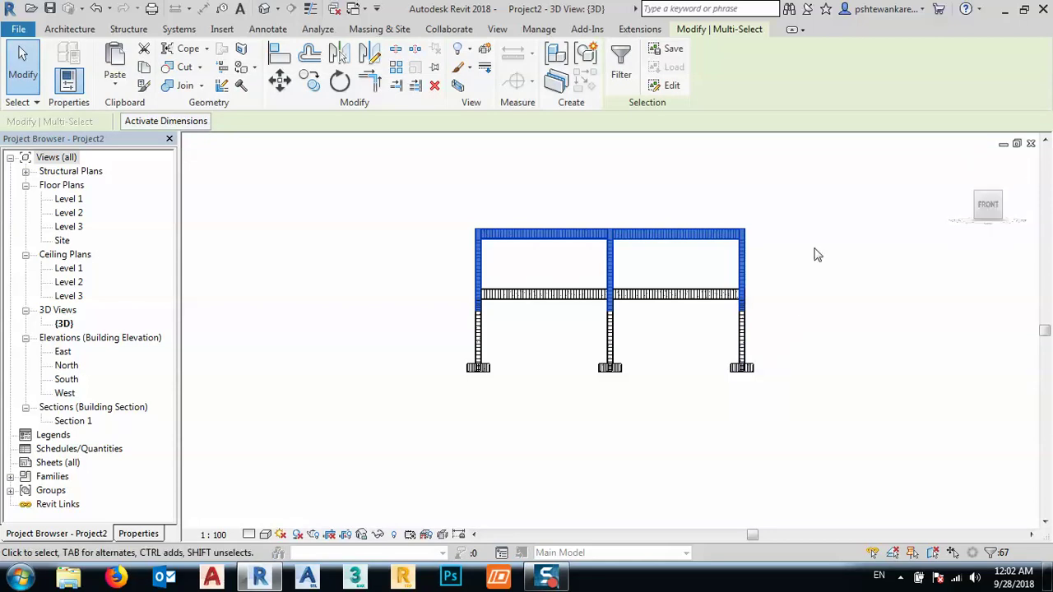
# Step: Switch to an isometric view and select a column to inspect the copied storey
pyautogui.scroll(2, 469, 296)
pyautogui.scroll(2, 477, 305)
pyautogui.moveTo(550, 329); pyautogui.dragTo(529, 345, button='middle')
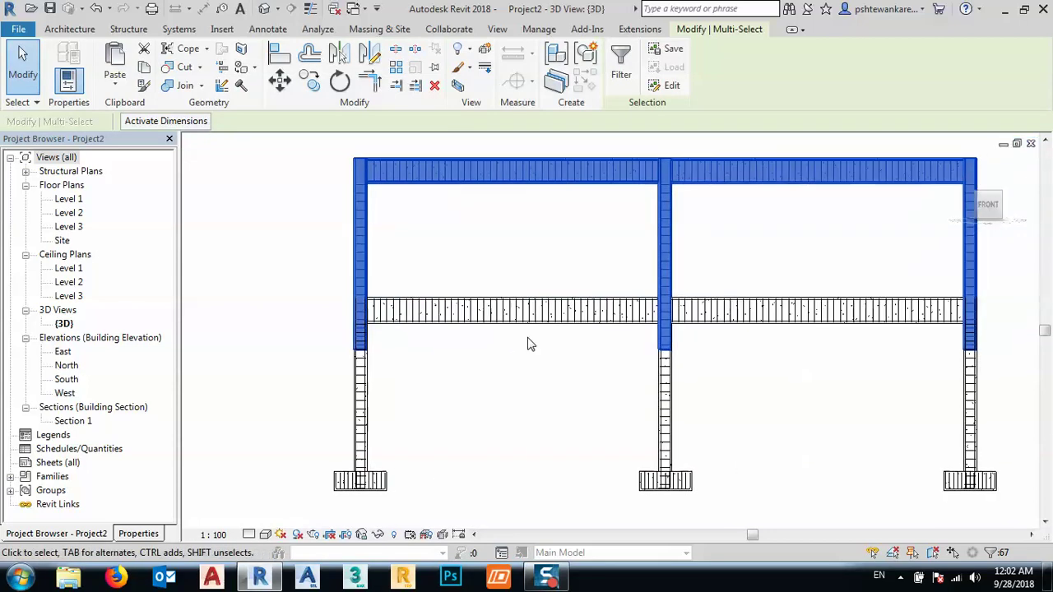
pyautogui.click(982, 200)
pyautogui.scroll(2, 655, 392)
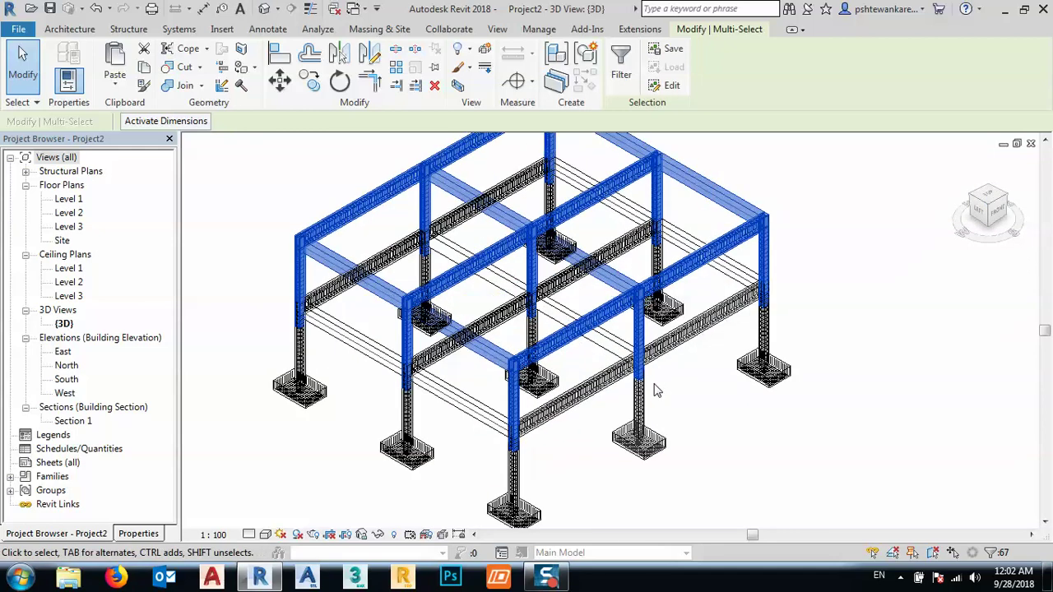
pyautogui.scroll(2, 656, 393)
pyautogui.scroll(2, 650, 385)
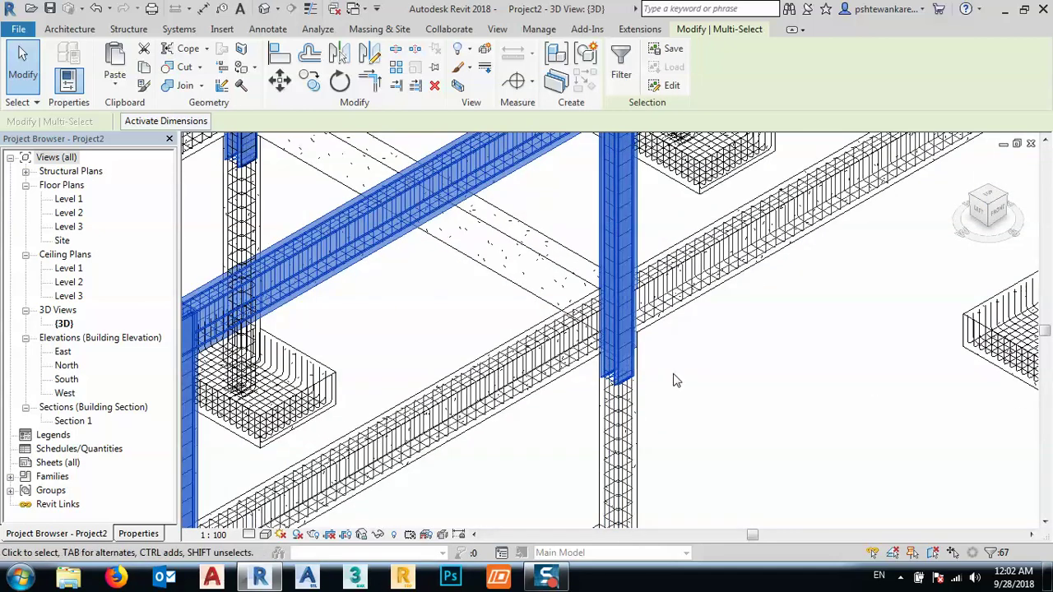
pyautogui.click(673, 381)
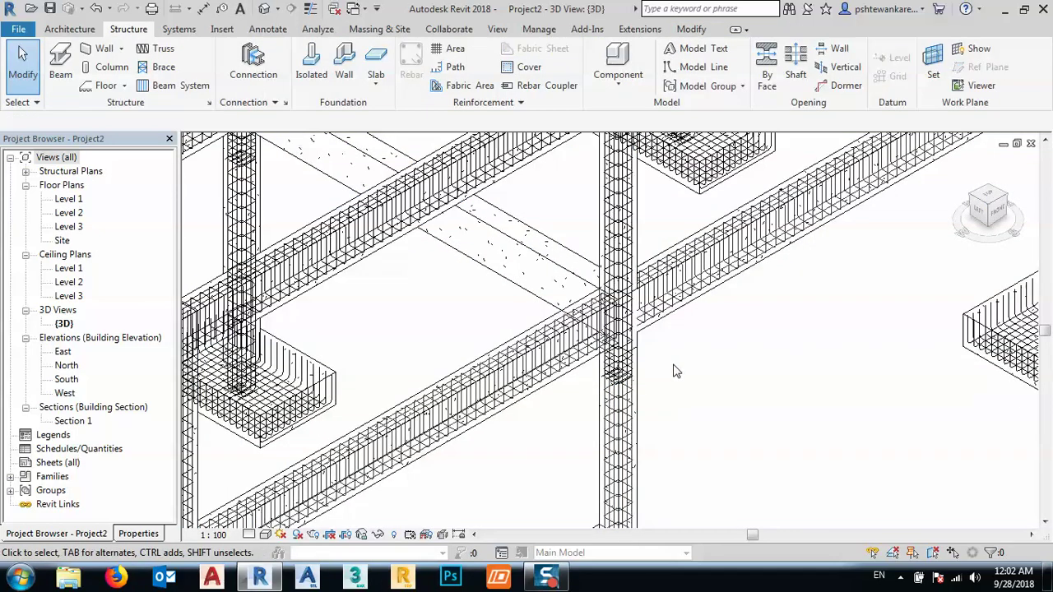
pyautogui.click(641, 226)
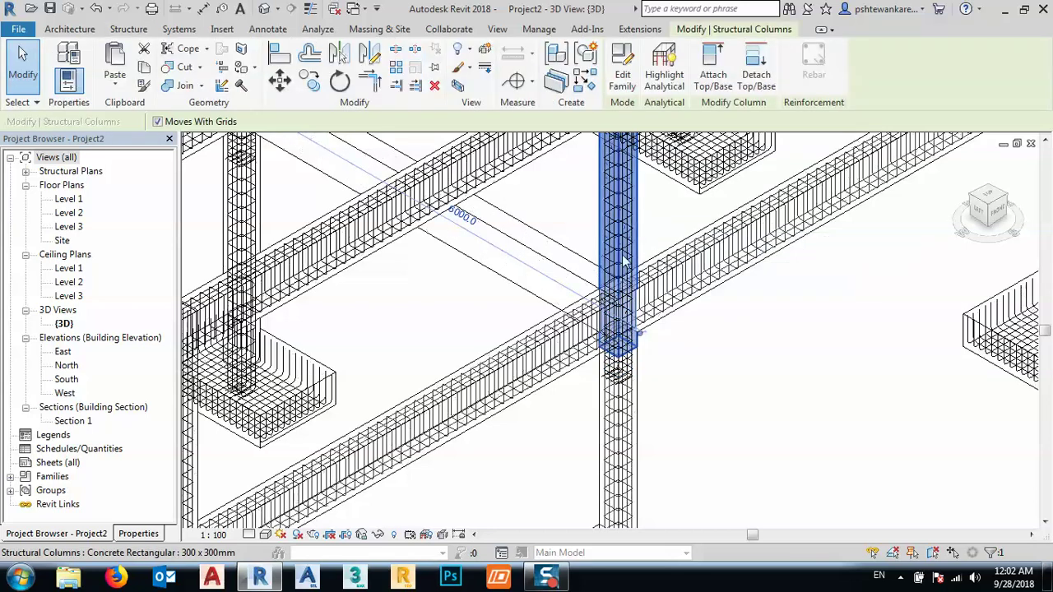
pyautogui.scroll(-2, 583, 371)
pyautogui.scroll(-2, 580, 375)
pyautogui.scroll(2, 580, 374)
pyautogui.scroll(2, 597, 346)
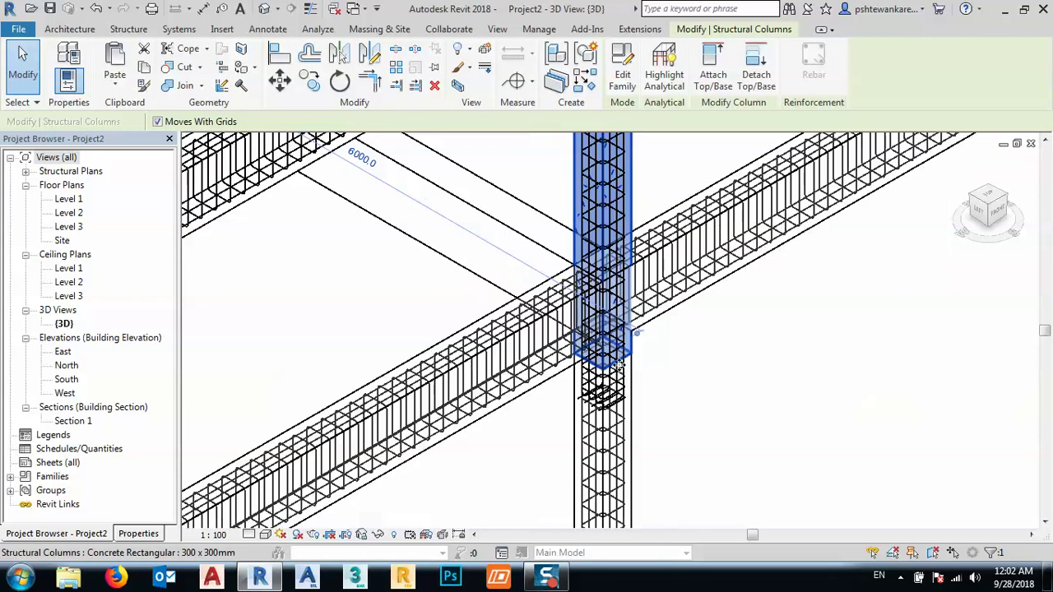
pyautogui.scroll(2, 636, 284)
pyautogui.scroll(-3, 636, 283)
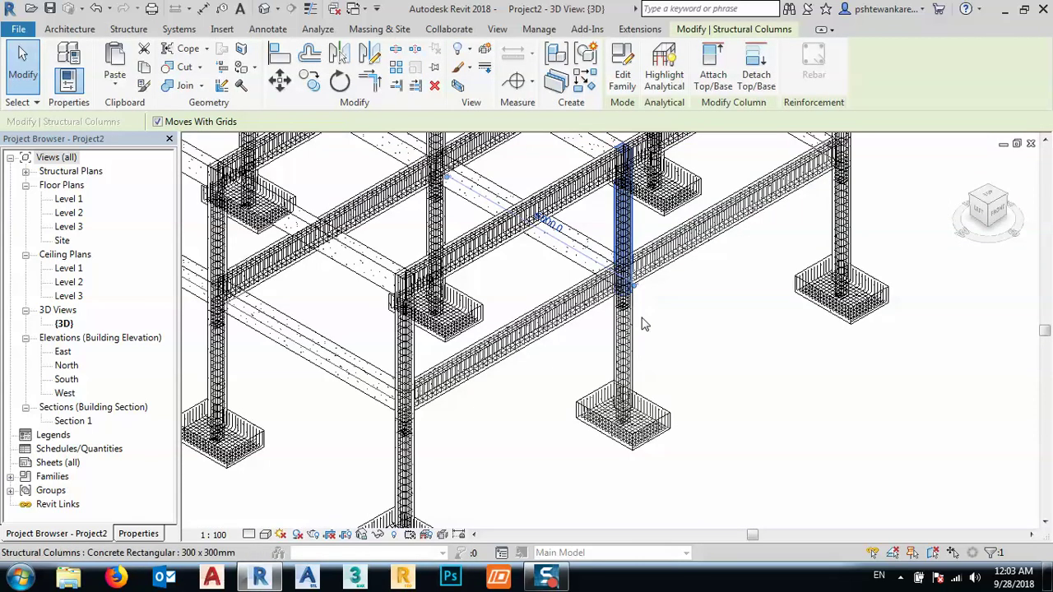
pyautogui.click(504, 434)
# Step: Pan and zoom over the two-storey frame to review the copied rebar
pyautogui.scroll(-3, 569, 398)
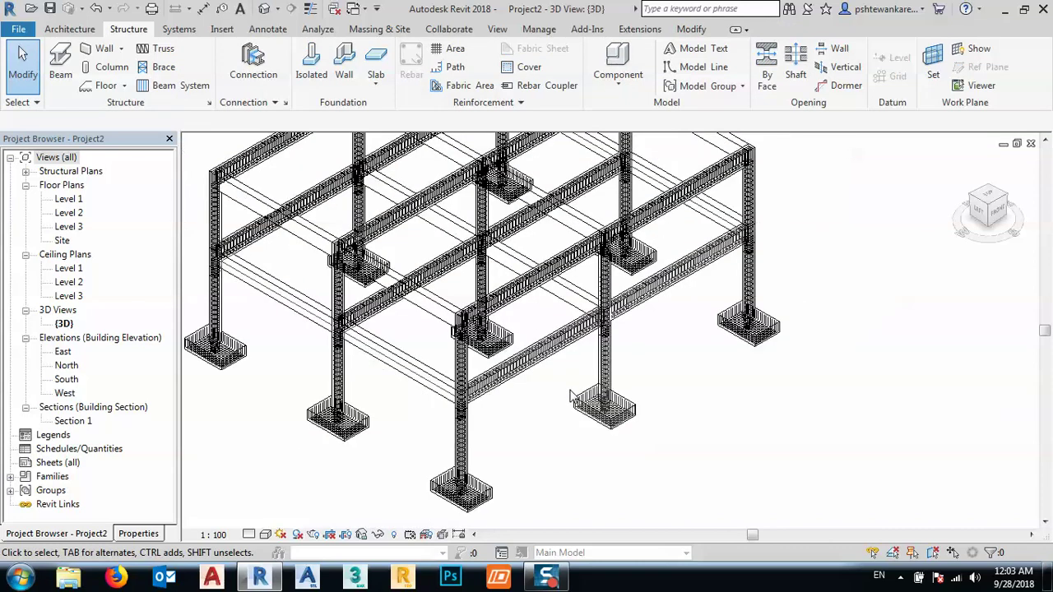
pyautogui.moveTo(552, 399); pyautogui.dragTo(571, 448, button='middle')
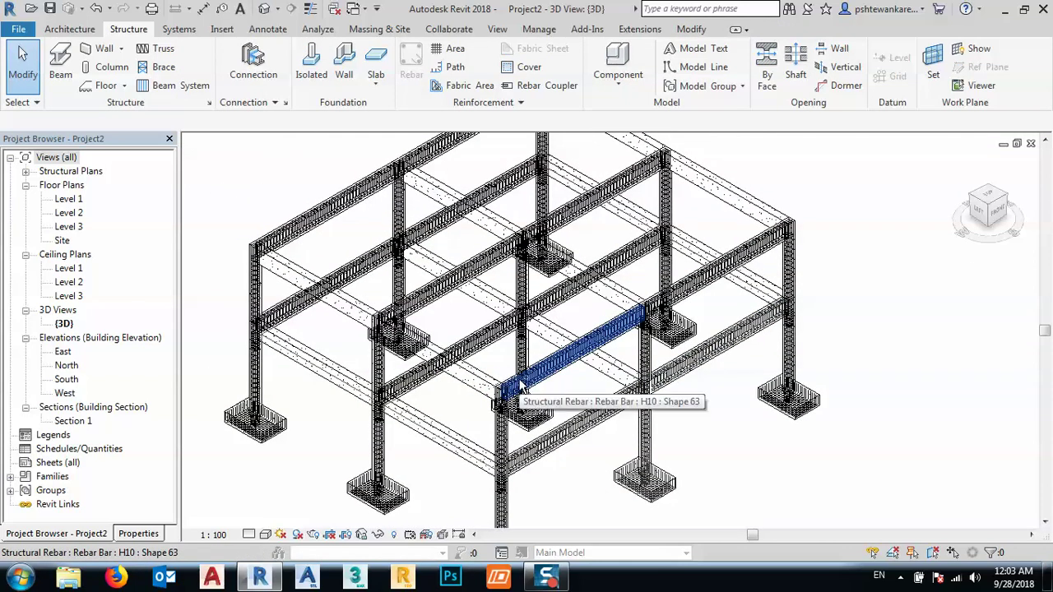
pyautogui.scroll(-2, 520, 385)
pyautogui.scroll(-1, 636, 312)
pyautogui.scroll(-1, 672, 312)
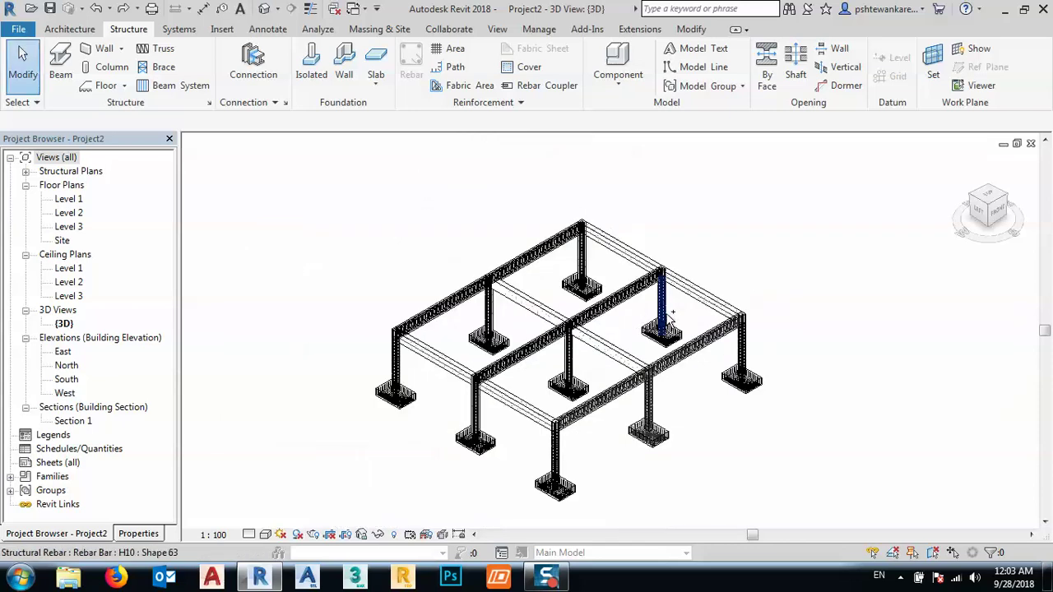
pyautogui.moveTo(672, 313); pyautogui.dragTo(666, 437, button='middle')
pyautogui.moveTo(607, 326); pyautogui.dragTo(670, 295, button='middle')
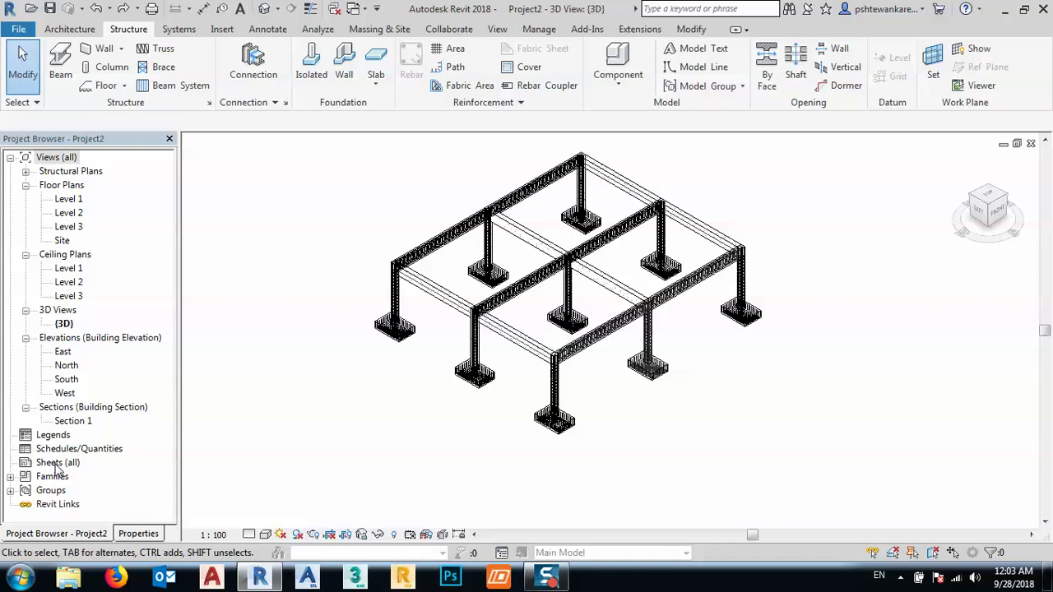
pyautogui.click(58, 463)
# Step: Create a new sheet A101 using the A0 metric titleblock
pyautogui.rightClick(56, 469)
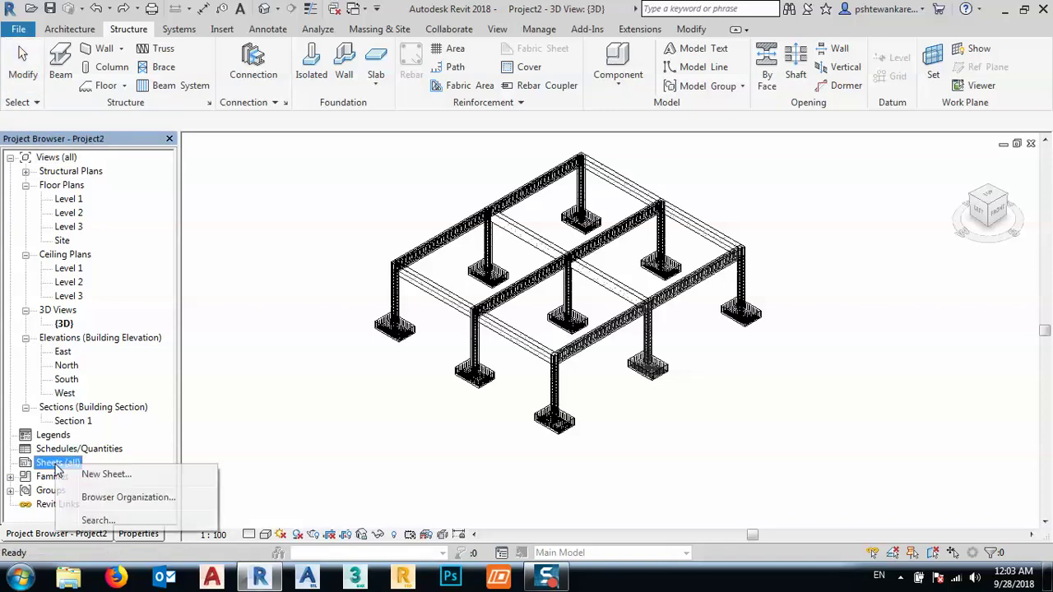
pyautogui.click(103, 472)
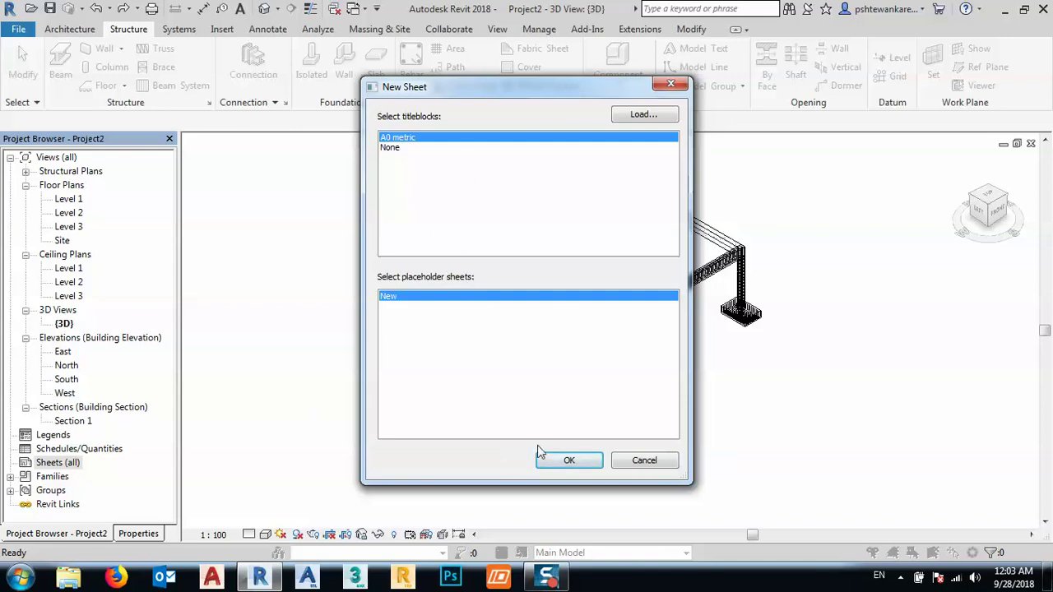
pyautogui.click(564, 461)
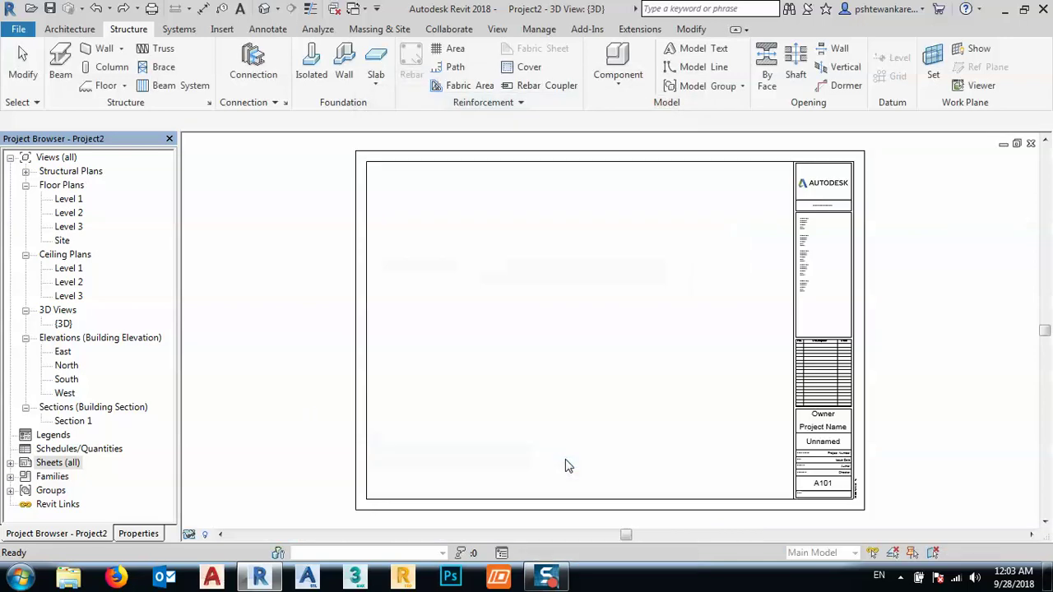
# Step: Fit the whole sheet in view and drag Section 1 onto sheet A101
pyautogui.scroll(2, 766, 177)
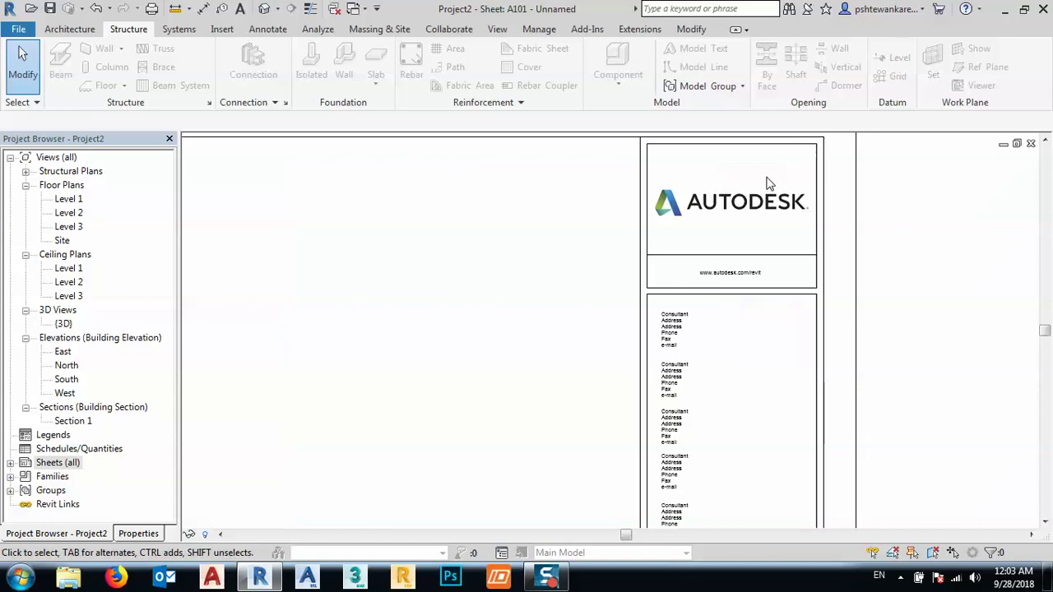
pyautogui.scroll(1, 762, 186)
pyautogui.scroll(-3, 762, 189)
pyautogui.moveTo(579, 264); pyautogui.dragTo(613, 264, button='middle')
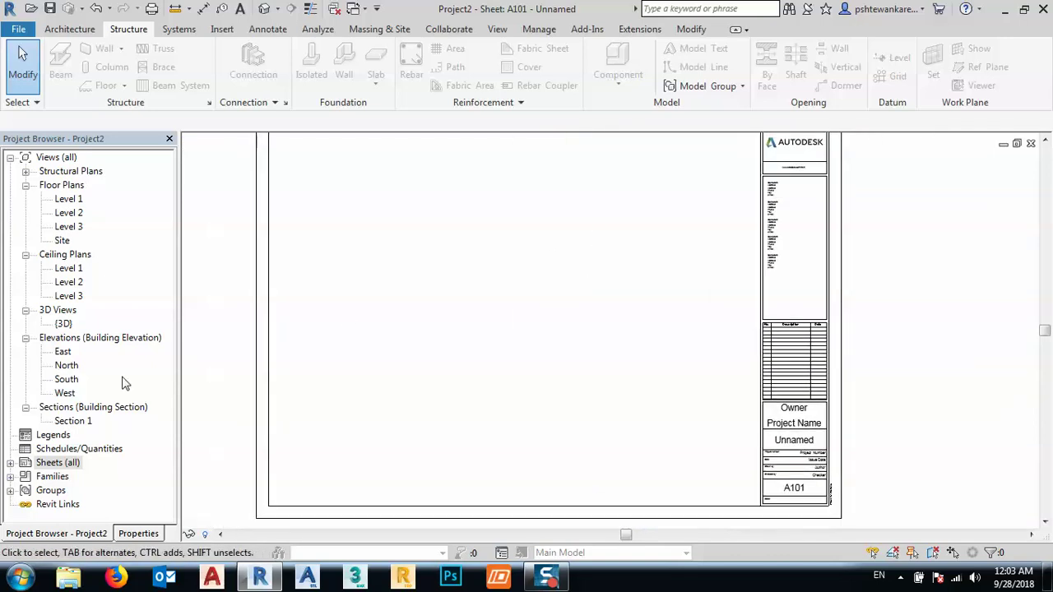
pyautogui.moveTo(73, 422); pyautogui.dragTo(491, 286)
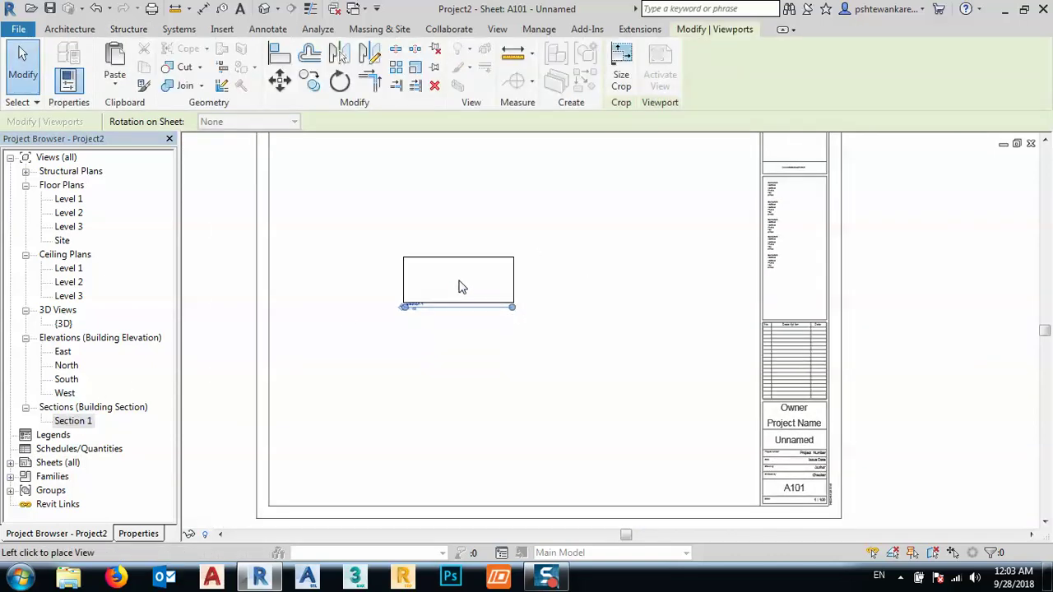
# Step: Place the Section 1 viewport on sheet A101 and recentre the sheet view
pyautogui.click(457, 286)
pyautogui.scroll(1, 444, 329)
pyautogui.scroll(2, 452, 304)
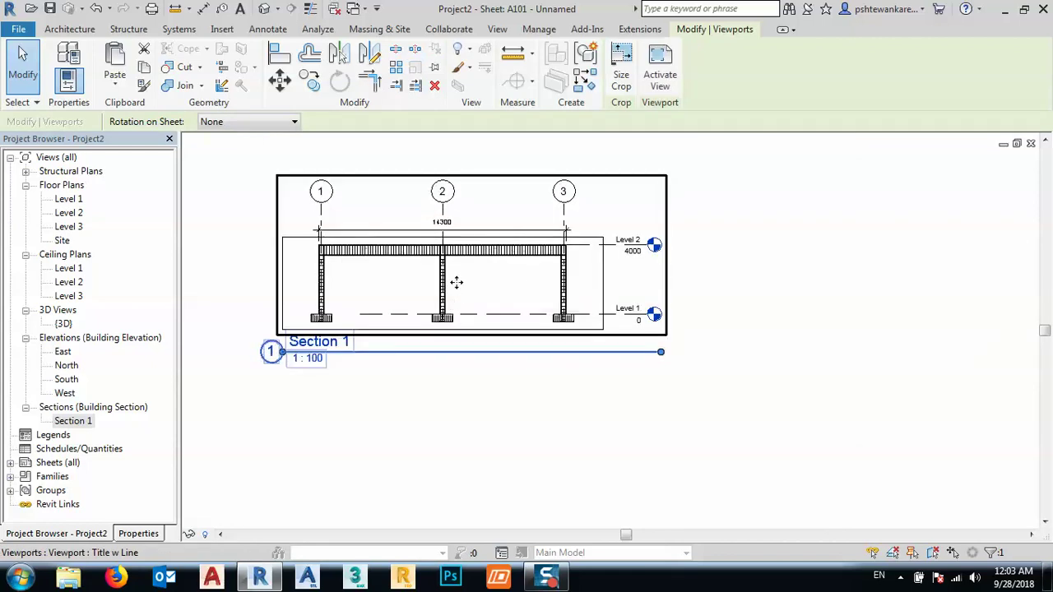
pyautogui.scroll(2, 458, 282)
pyautogui.scroll(2, 370, 271)
pyautogui.scroll(-2, 571, 247)
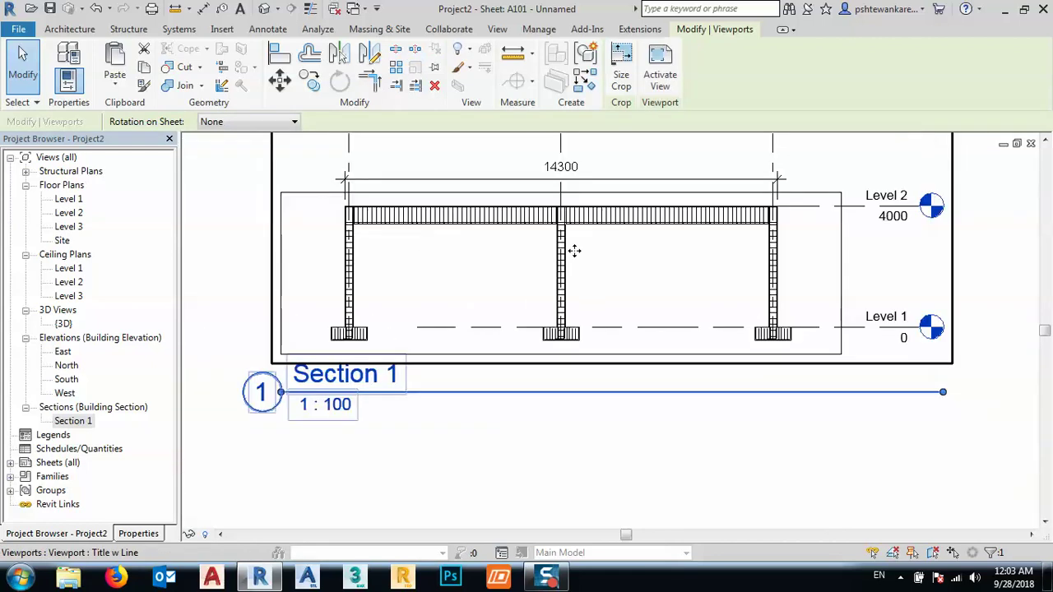
pyautogui.scroll(-1, 395, 369)
pyautogui.moveTo(394, 369); pyautogui.dragTo(381, 385, button='middle')
pyautogui.scroll(-1, 381, 385)
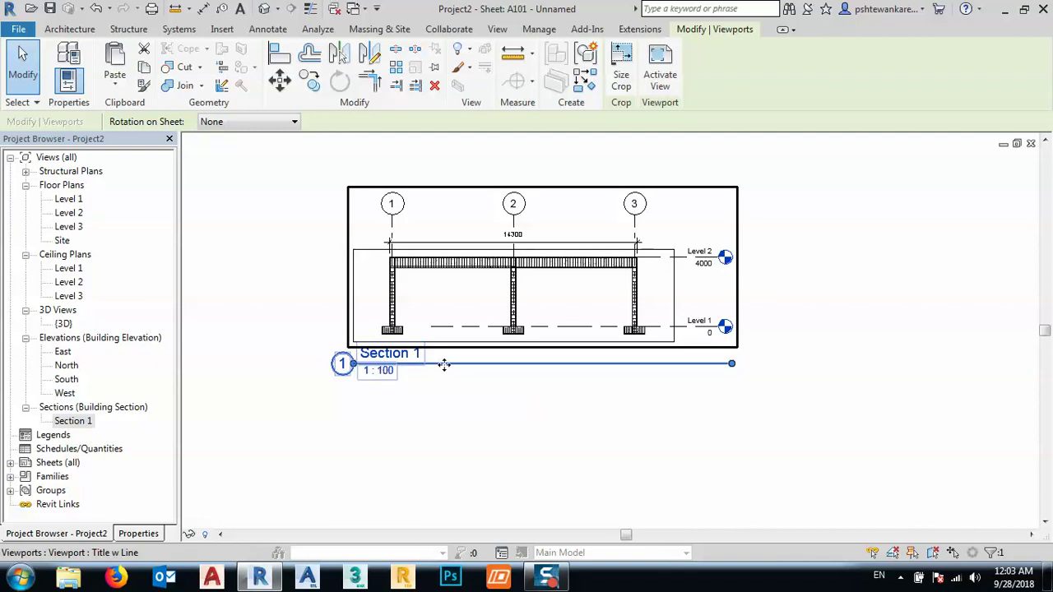
pyautogui.click(340, 461)
# Step: Set the Section 1 viewport scale to 1:25
pyautogui.doubleClick(458, 367)
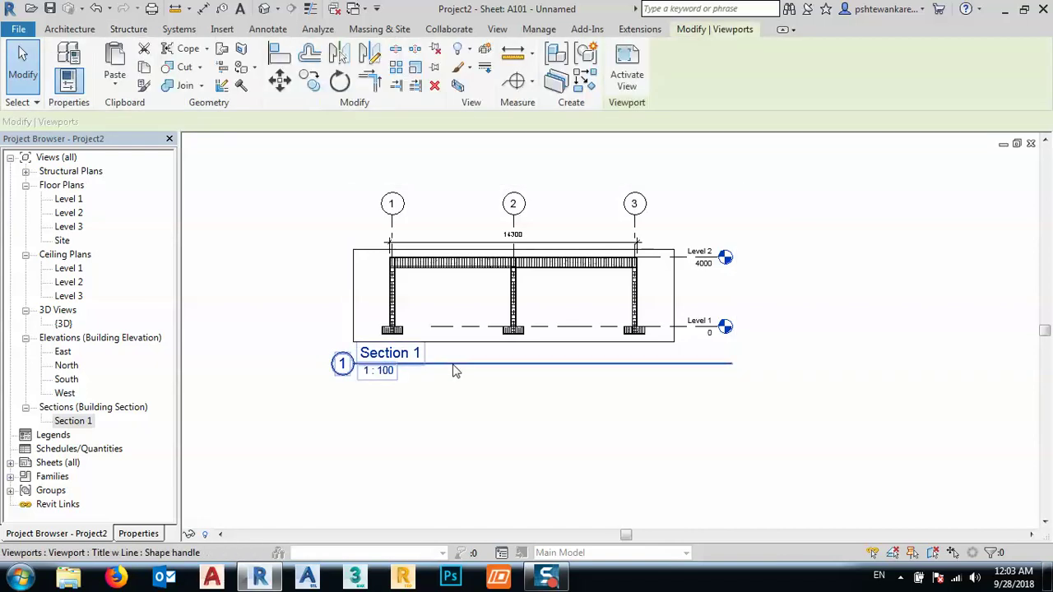
pyautogui.click(212, 534)
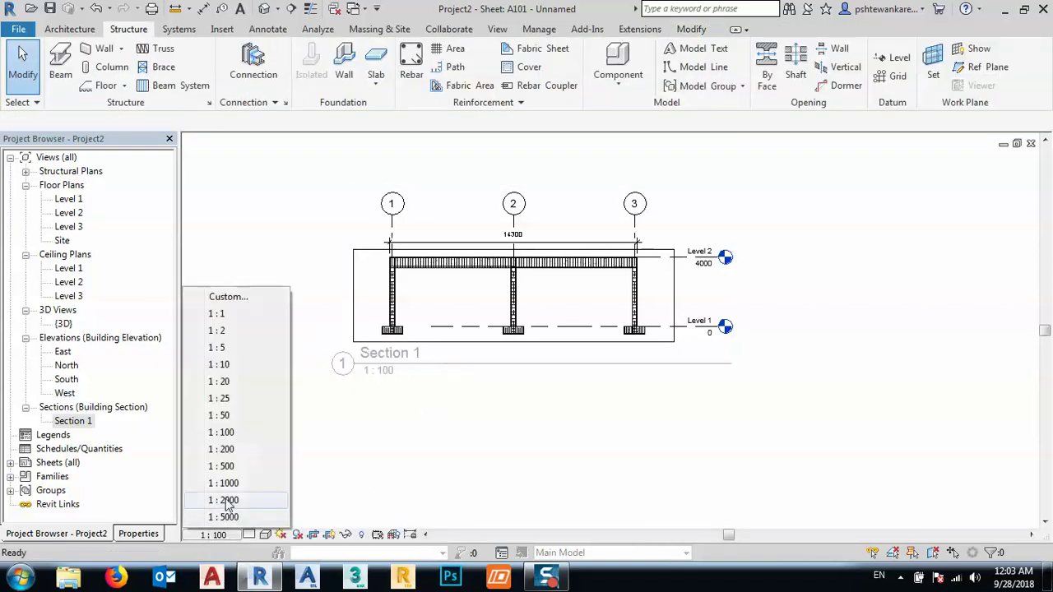
pyautogui.click(220, 398)
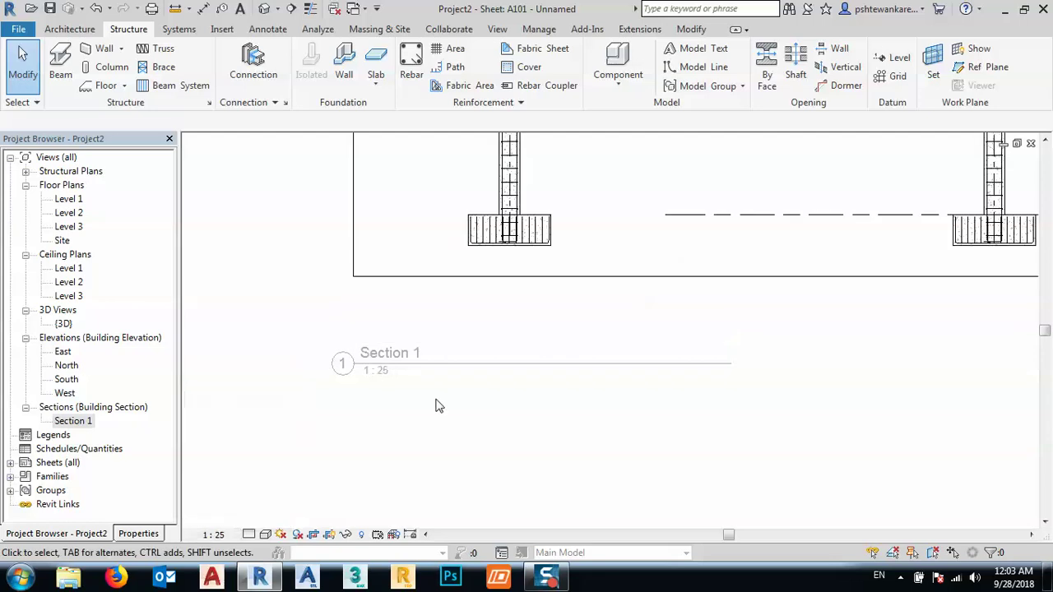
pyautogui.doubleClick(395, 408)
pyautogui.scroll(-3, 402, 404)
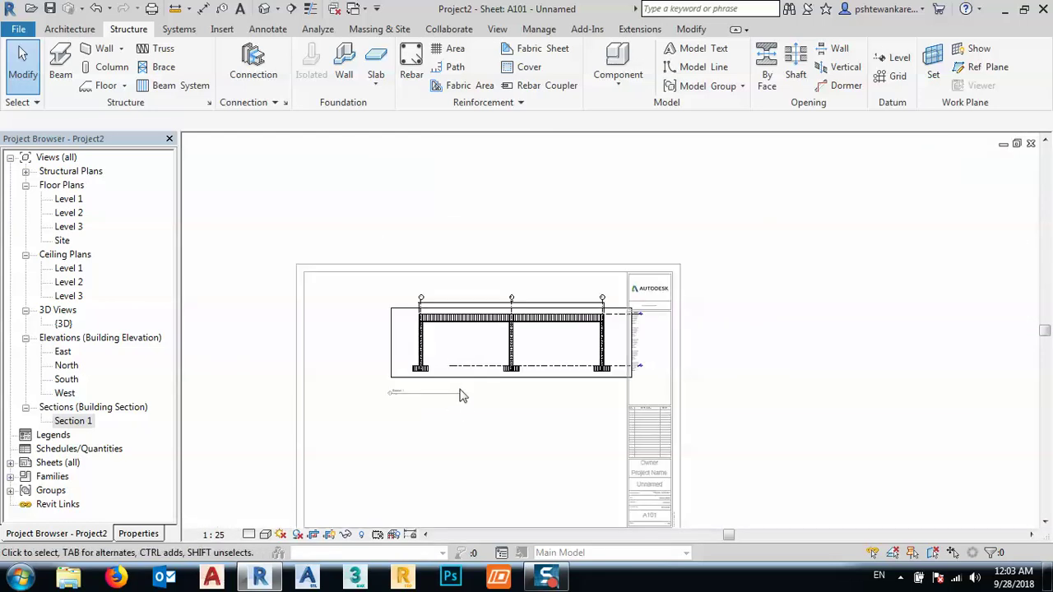
# Step: Move the Section 1 viewport further left on the sheet
pyautogui.click(460, 387)
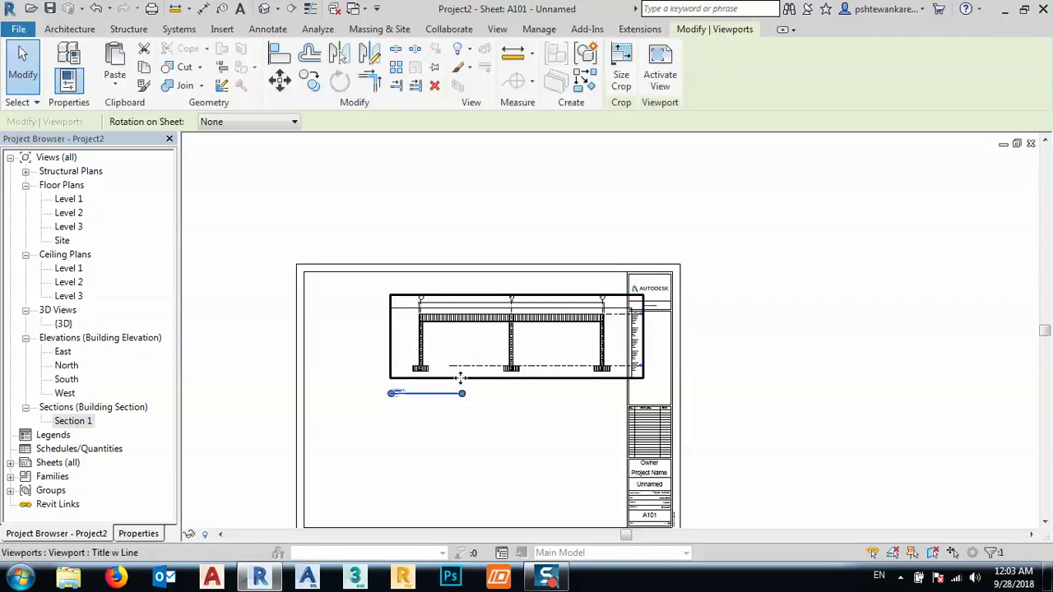
pyautogui.moveTo(461, 385); pyautogui.dragTo(405, 386)
pyautogui.click(423, 433)
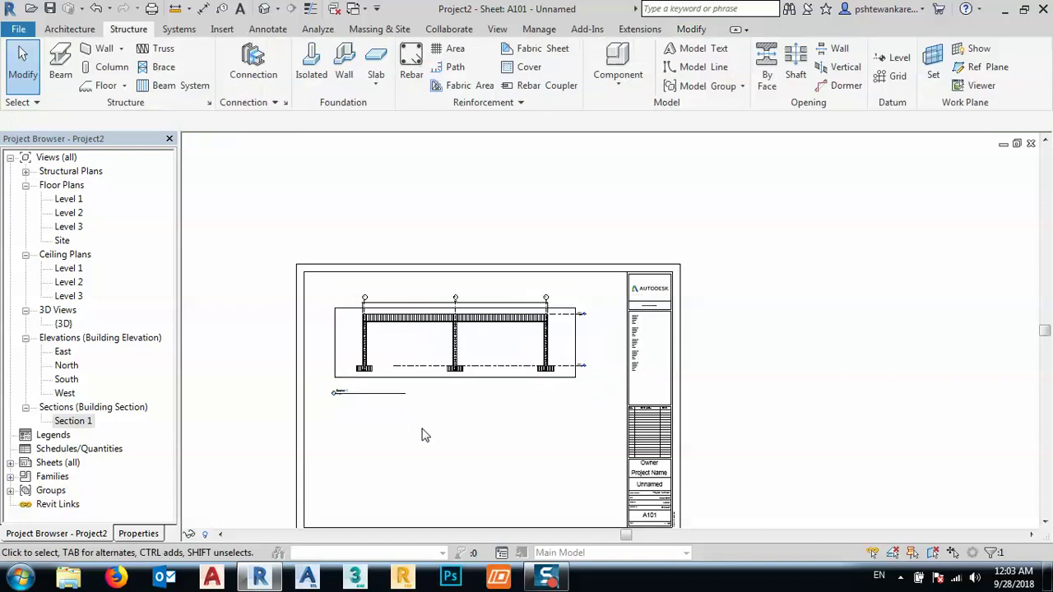
pyautogui.scroll(2, 332, 395)
pyautogui.scroll(3, 350, 405)
pyautogui.scroll(2, 348, 404)
pyautogui.scroll(-2, 355, 414)
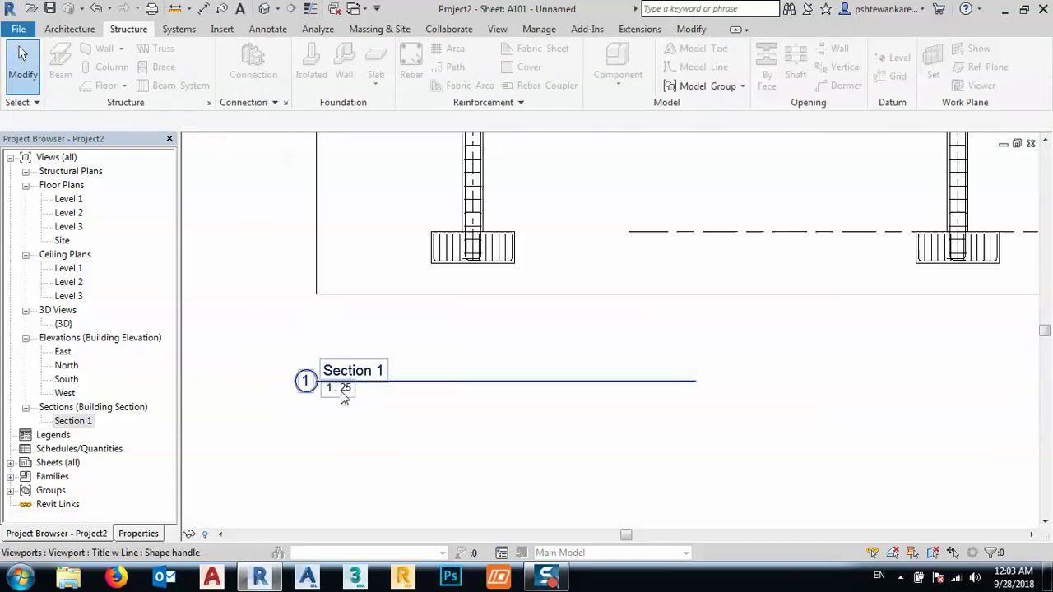
pyautogui.scroll(-1, 339, 407)
pyautogui.scroll(-2, 339, 407)
pyautogui.scroll(-1, 430, 413)
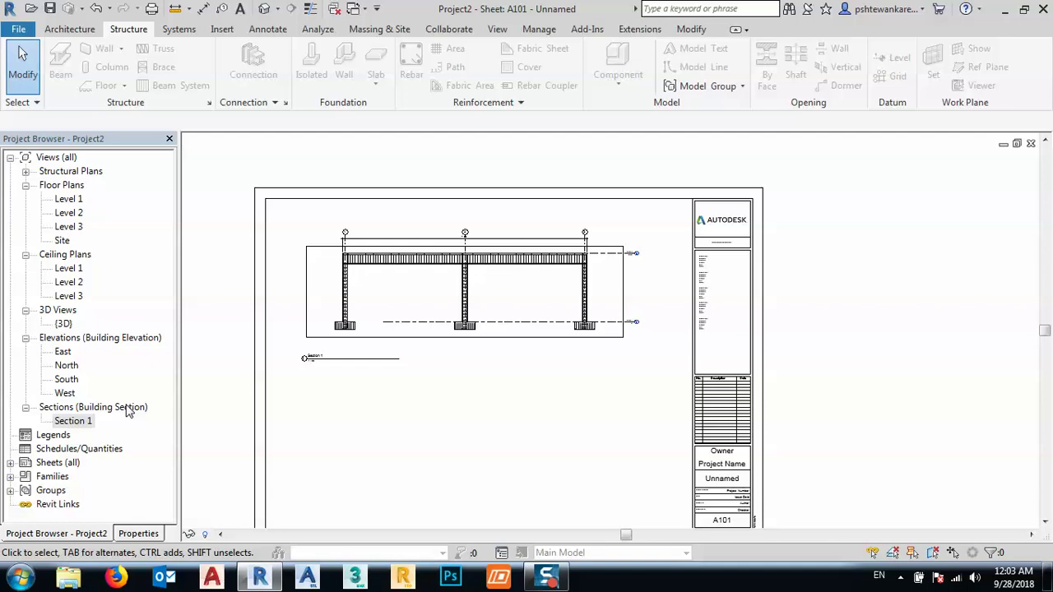
# Step: Create a new Rebar Schedule with Structural Rebar as its category
pyautogui.click(85, 450)
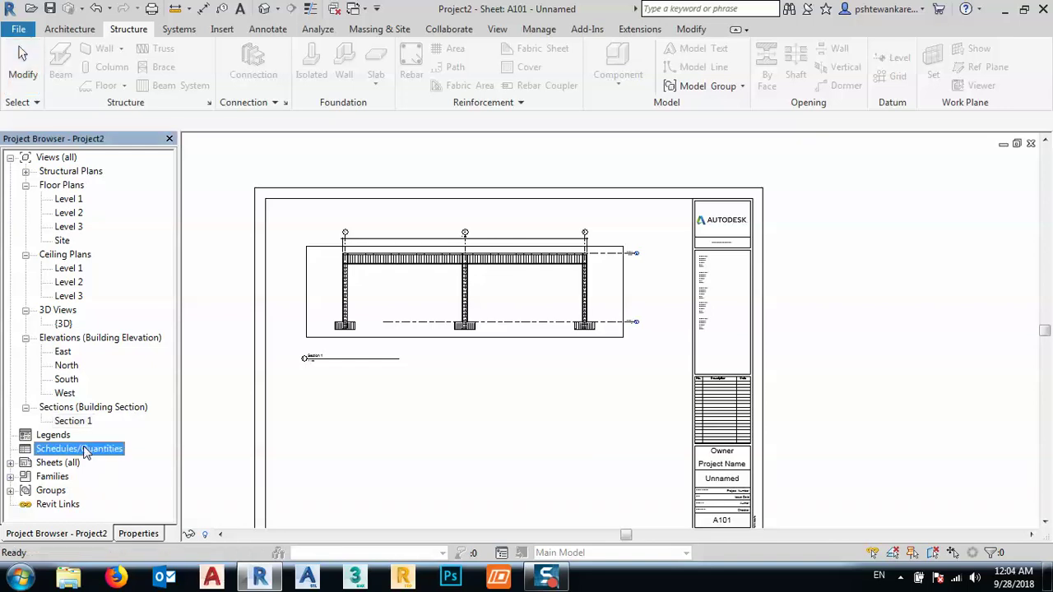
pyautogui.rightClick(84, 449)
pyautogui.click(140, 328)
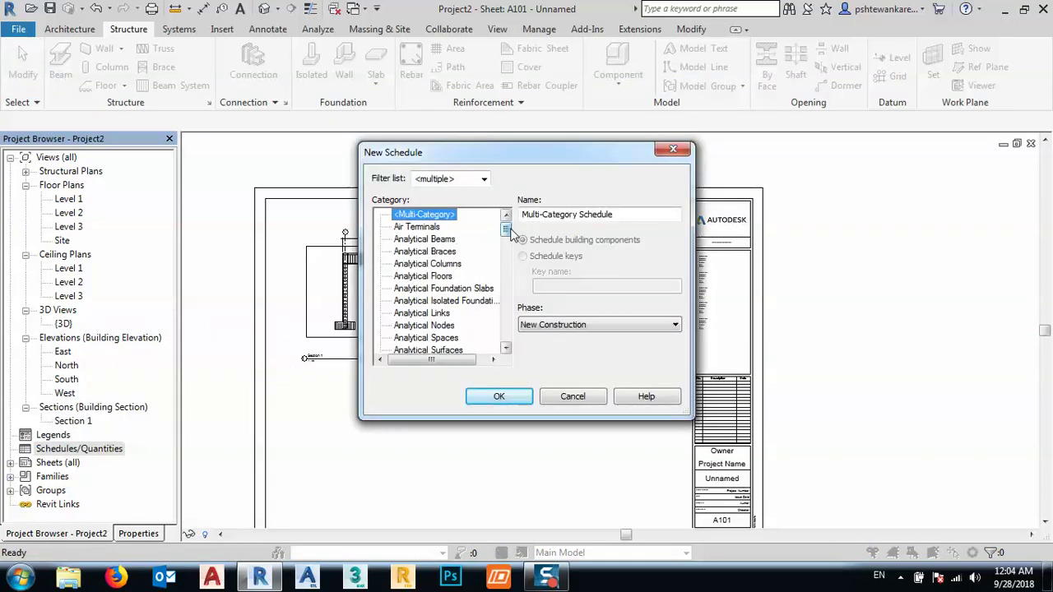
pyautogui.moveTo(510, 234); pyautogui.dragTo(501, 326)
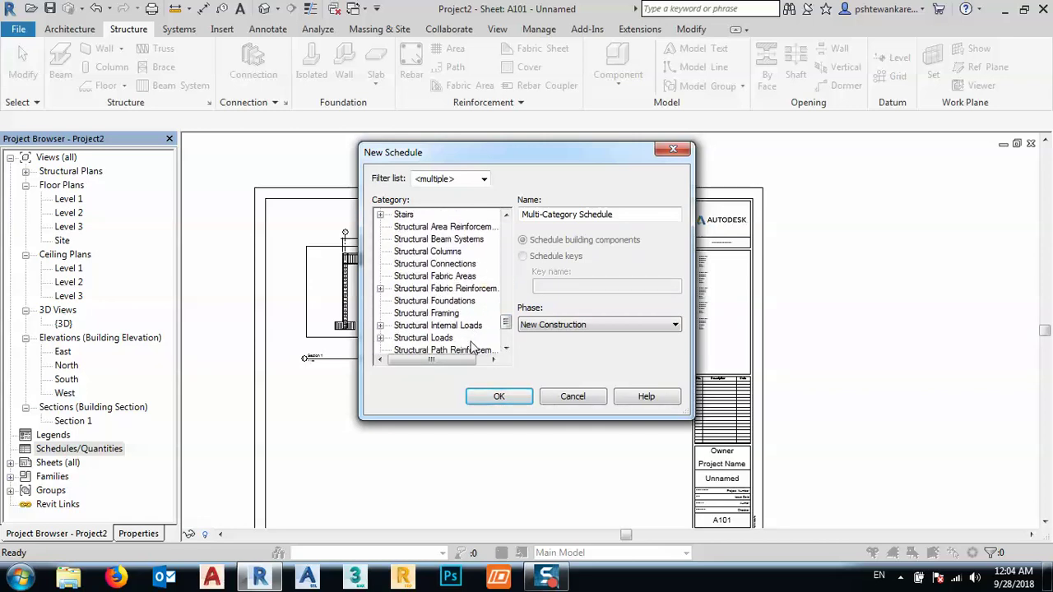
pyautogui.click(498, 351)
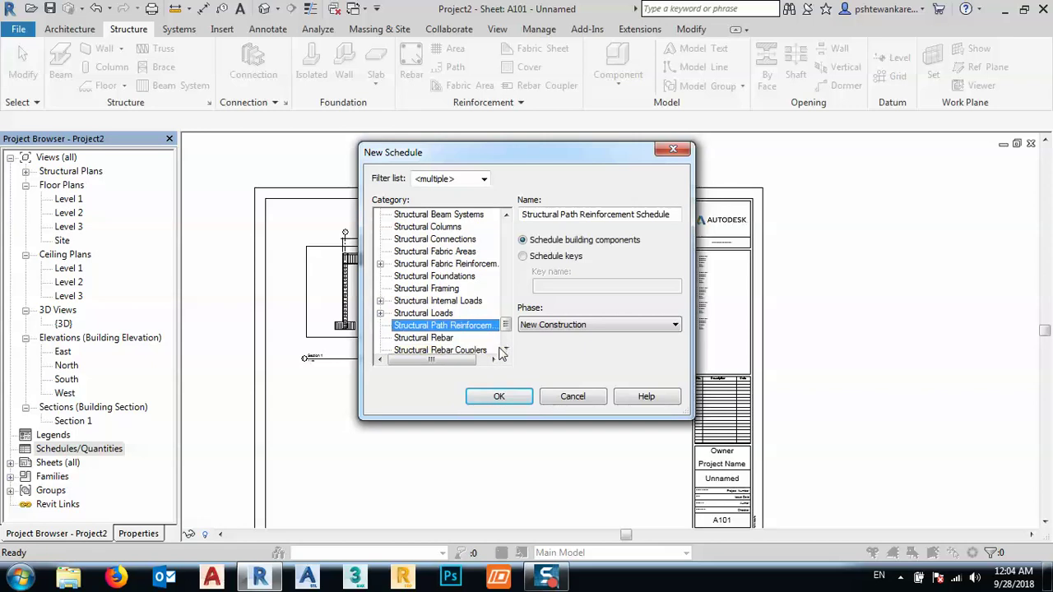
pyautogui.click(443, 338)
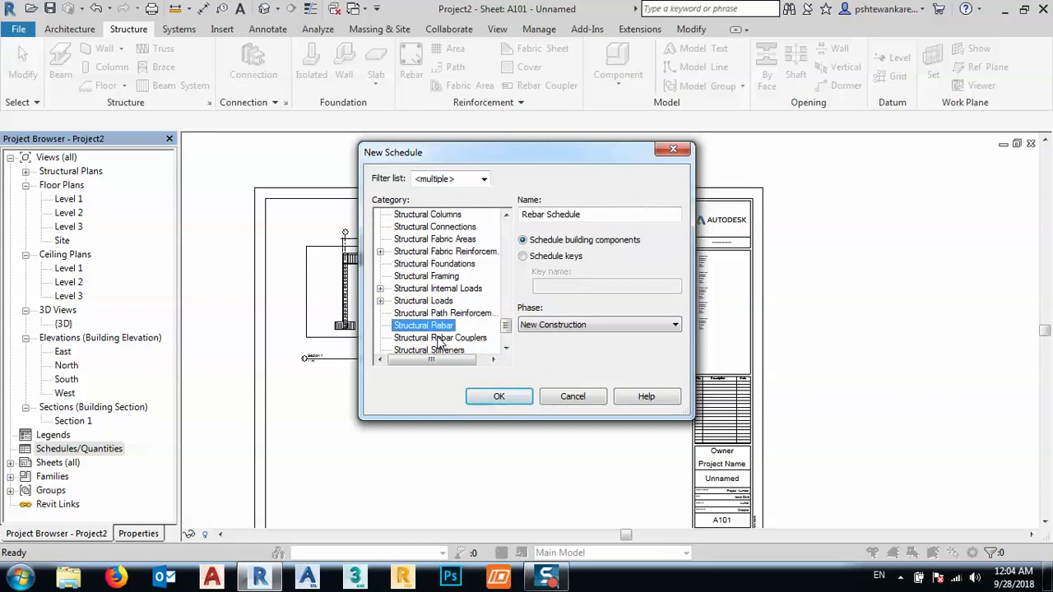
pyautogui.click(501, 396)
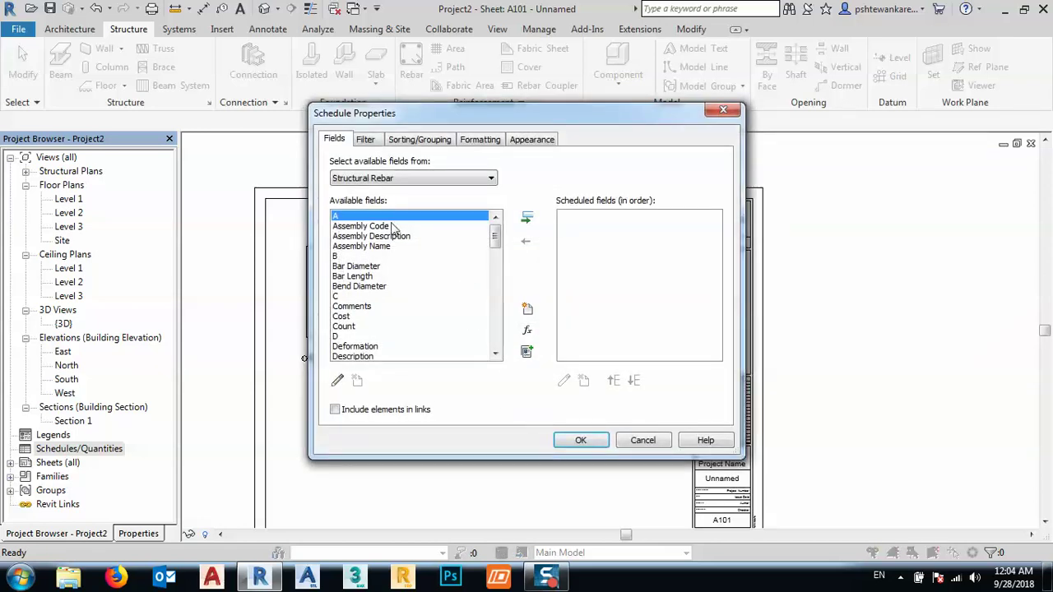
# Step: Add Bar Diameter and Bar Length to the schedule fields
pyautogui.doubleClick(366, 267)
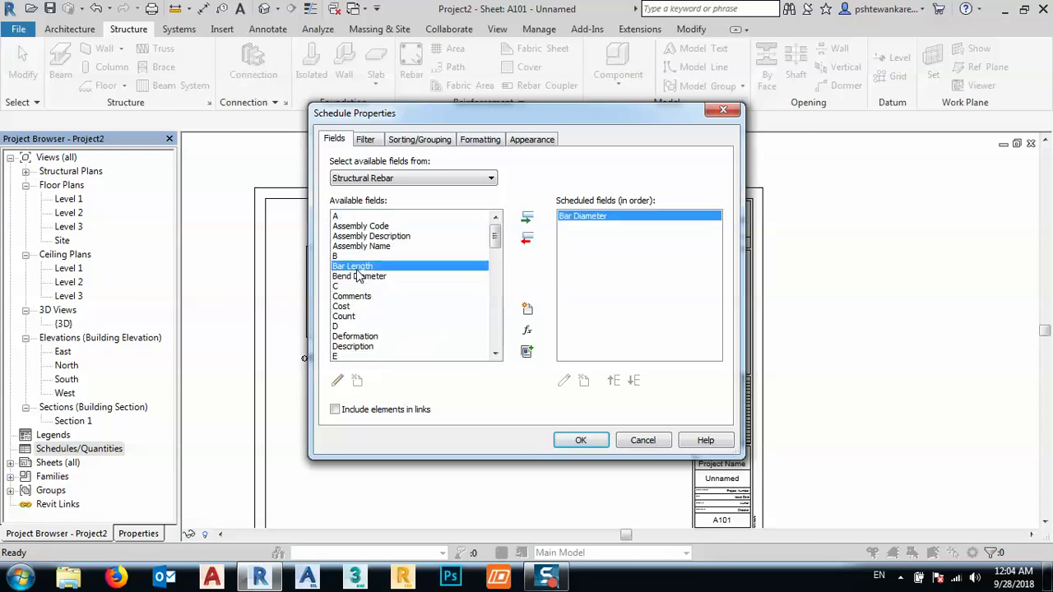
pyautogui.doubleClick(353, 266)
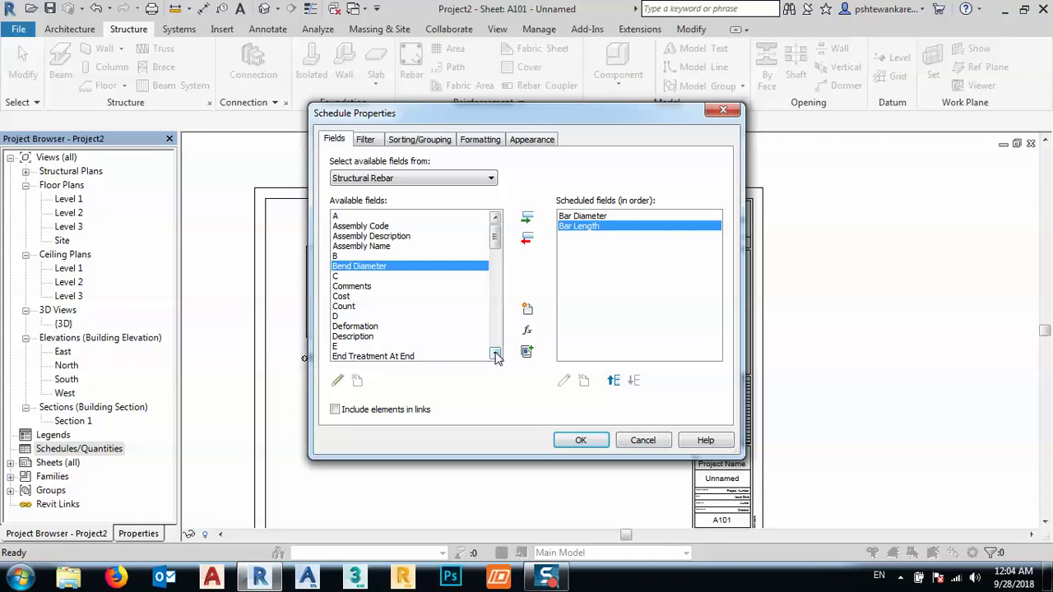
pyautogui.click(496, 354)
pyautogui.click(496, 354)
pyautogui.click(496, 353)
pyautogui.click(496, 354)
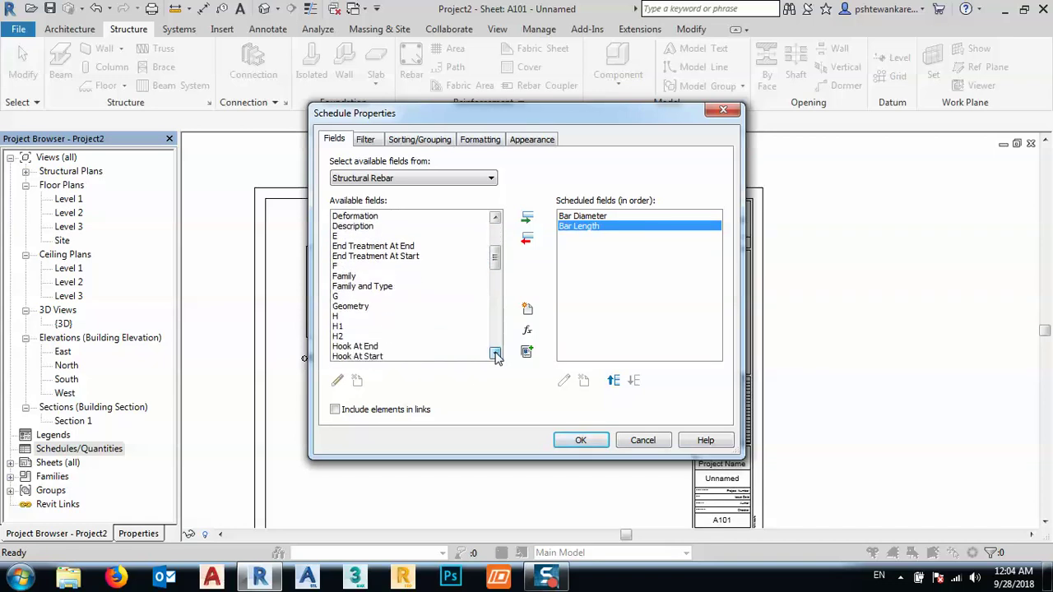
pyautogui.click(497, 354)
pyautogui.click(496, 354)
pyautogui.click(496, 353)
pyautogui.click(496, 353)
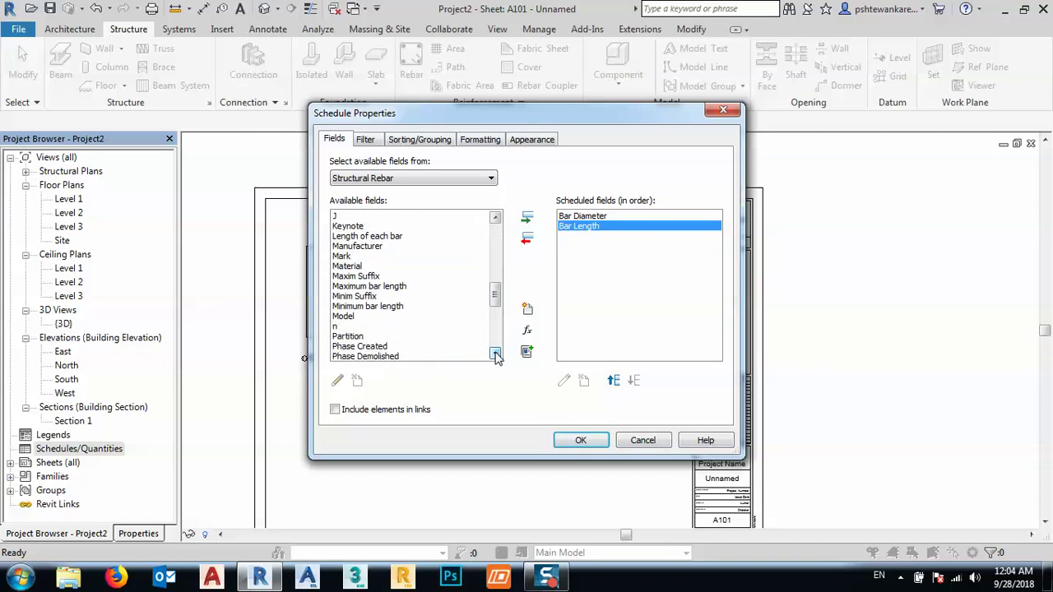
pyautogui.click(496, 354)
pyautogui.click(496, 354)
pyautogui.click(496, 354)
pyautogui.click(497, 354)
pyautogui.click(496, 354)
pyautogui.click(497, 354)
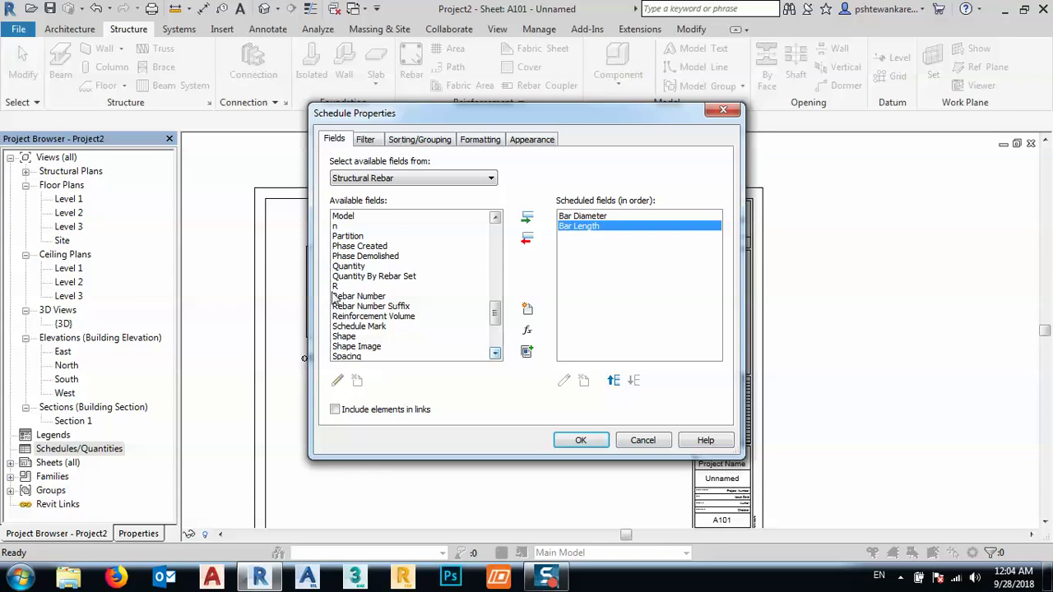
# Step: Add Quantity, Shape and Shape Image to the fields and confirm
pyautogui.doubleClick(349, 266)
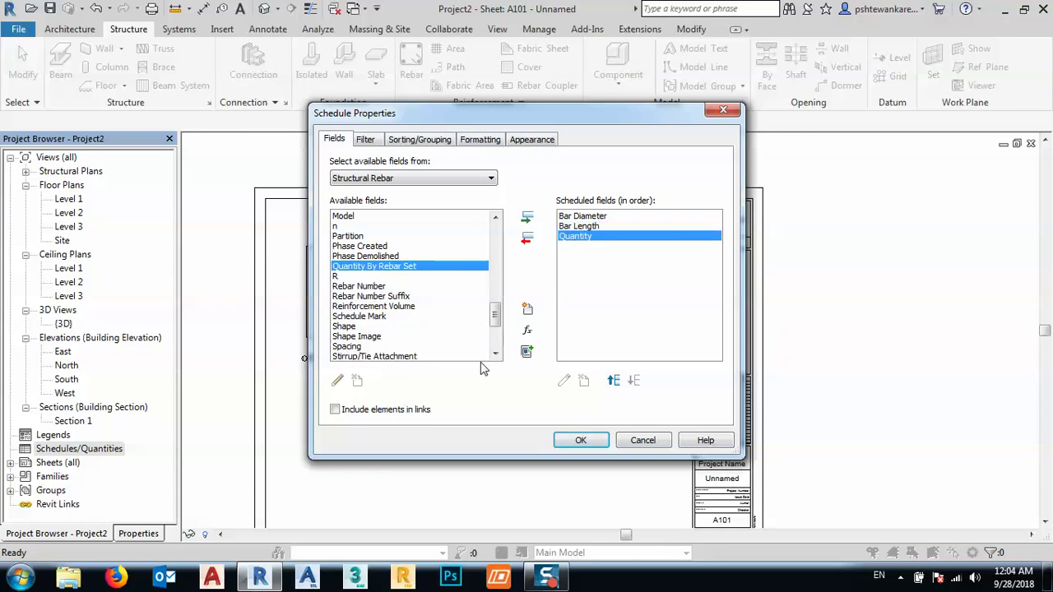
pyautogui.doubleClick(339, 327)
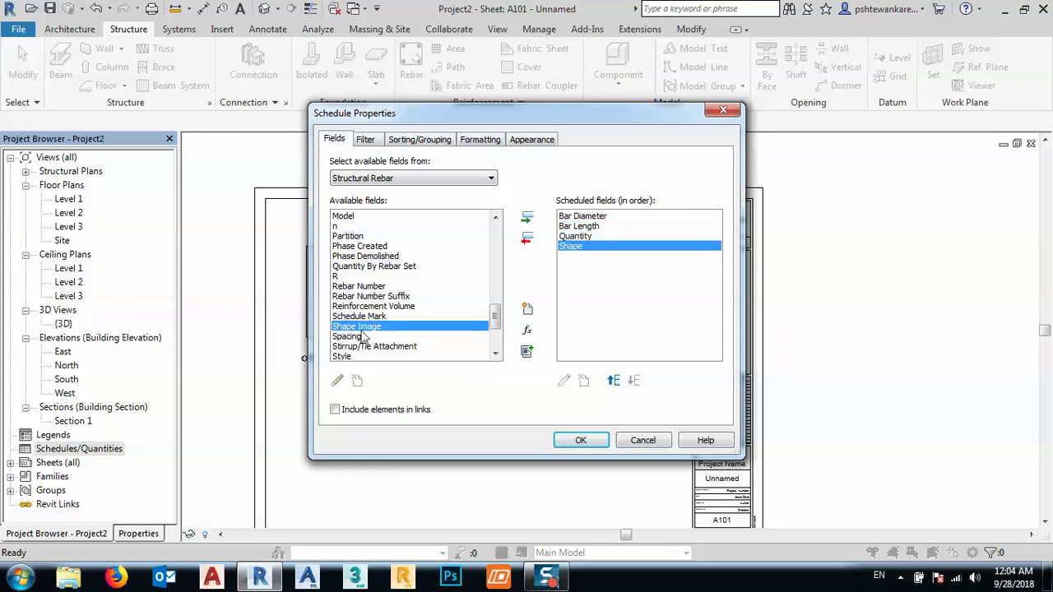
pyautogui.doubleClick(359, 328)
pyautogui.click(496, 356)
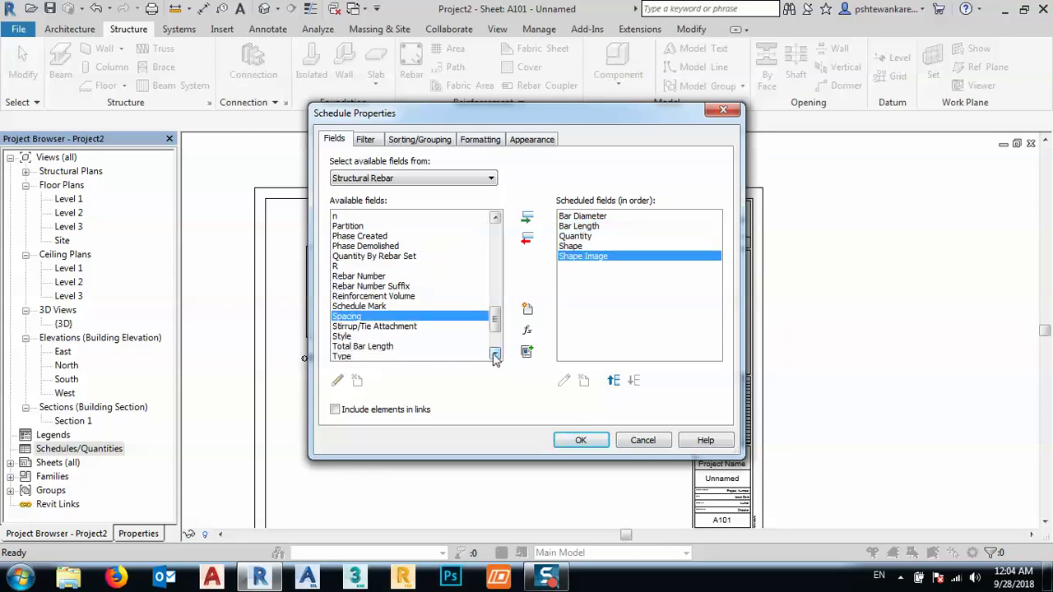
pyautogui.click(496, 357)
pyautogui.click(496, 356)
pyautogui.click(496, 356)
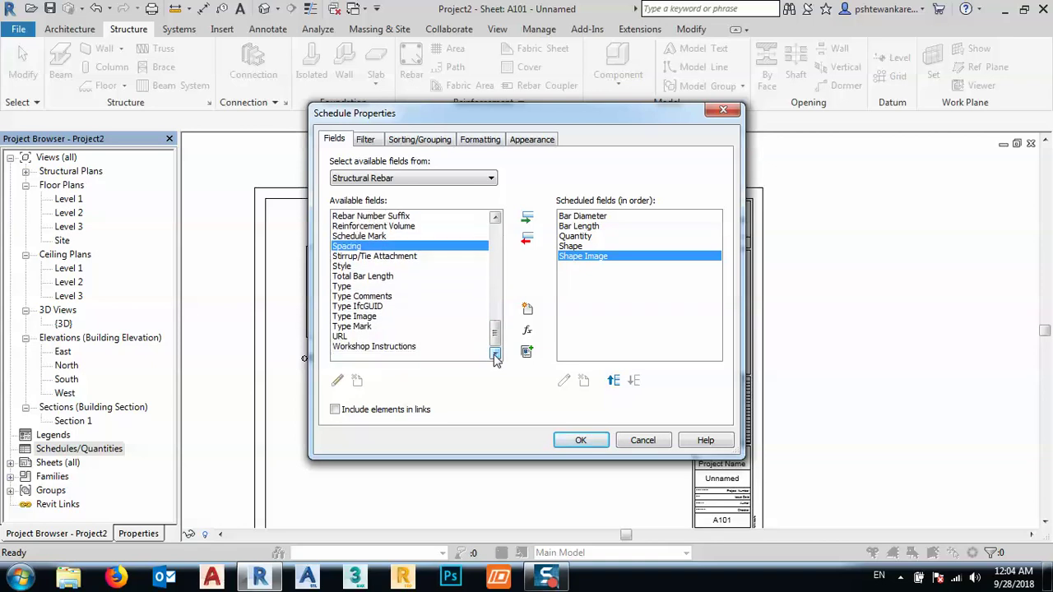
pyautogui.moveTo(496, 339); pyautogui.dragTo(497, 306)
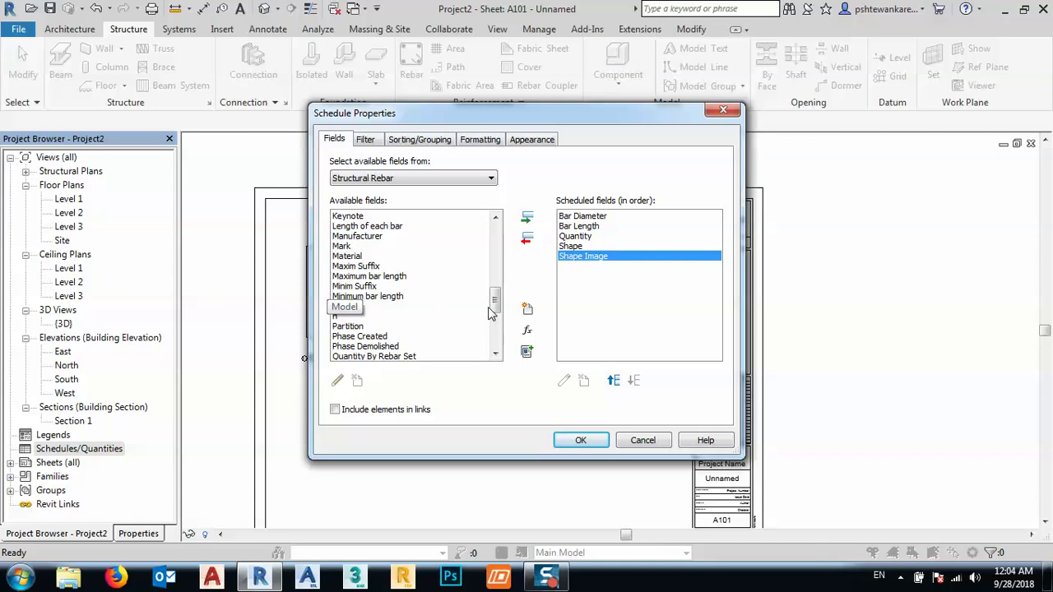
pyautogui.moveTo(492, 312); pyautogui.dragTo(494, 246)
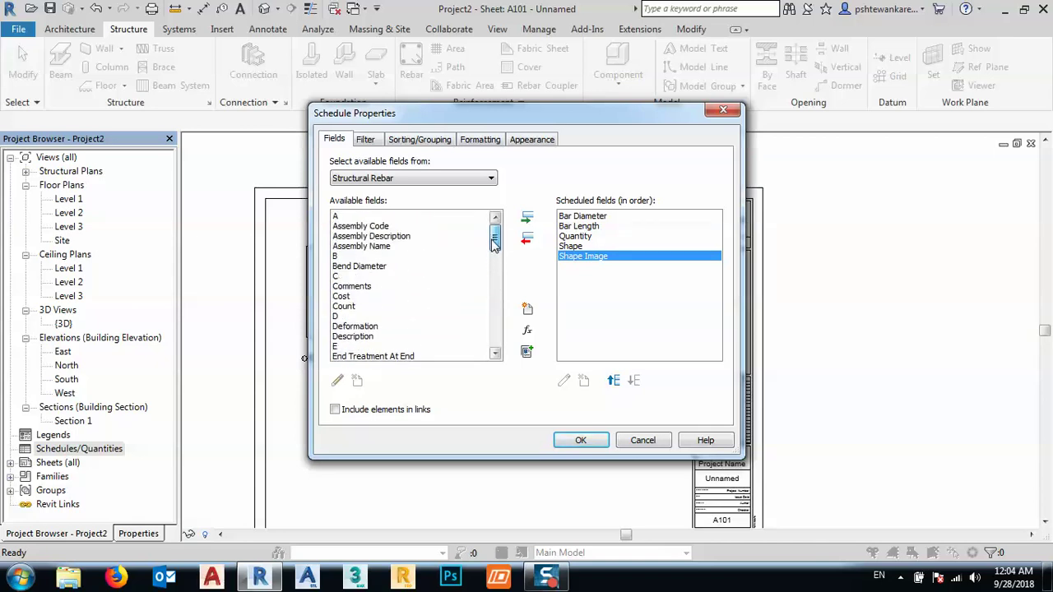
pyautogui.click(596, 442)
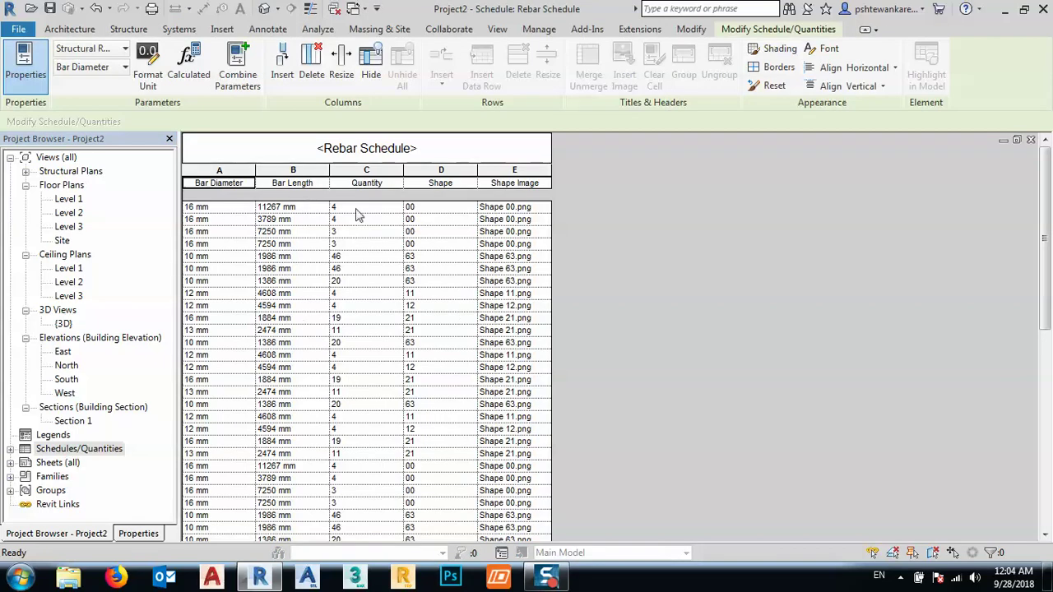
# Step: Place the Rebar Schedule onto sheet A101
pyautogui.click(1032, 141)
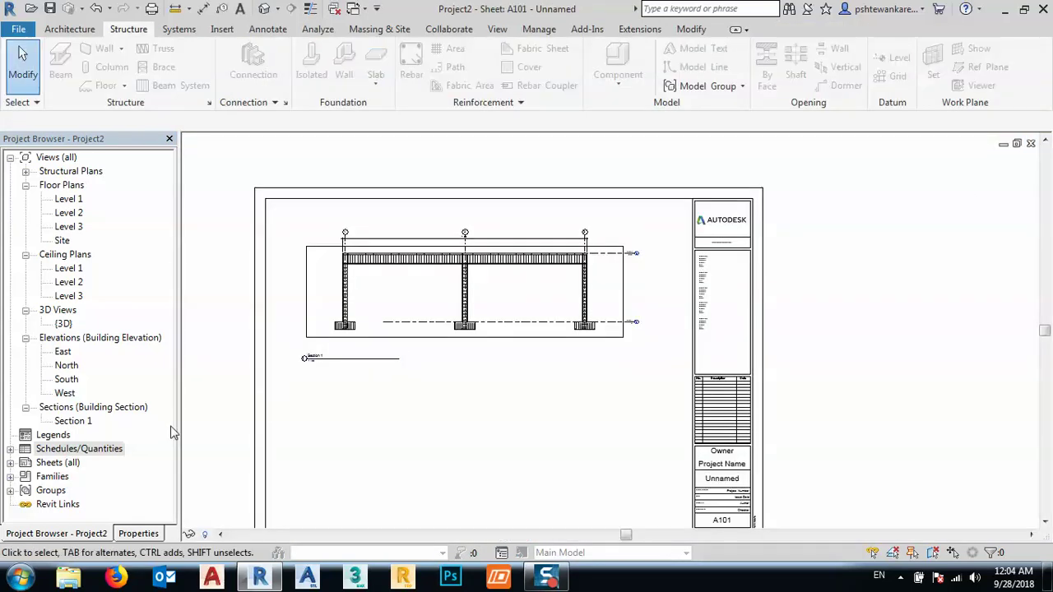
pyautogui.click(11, 450)
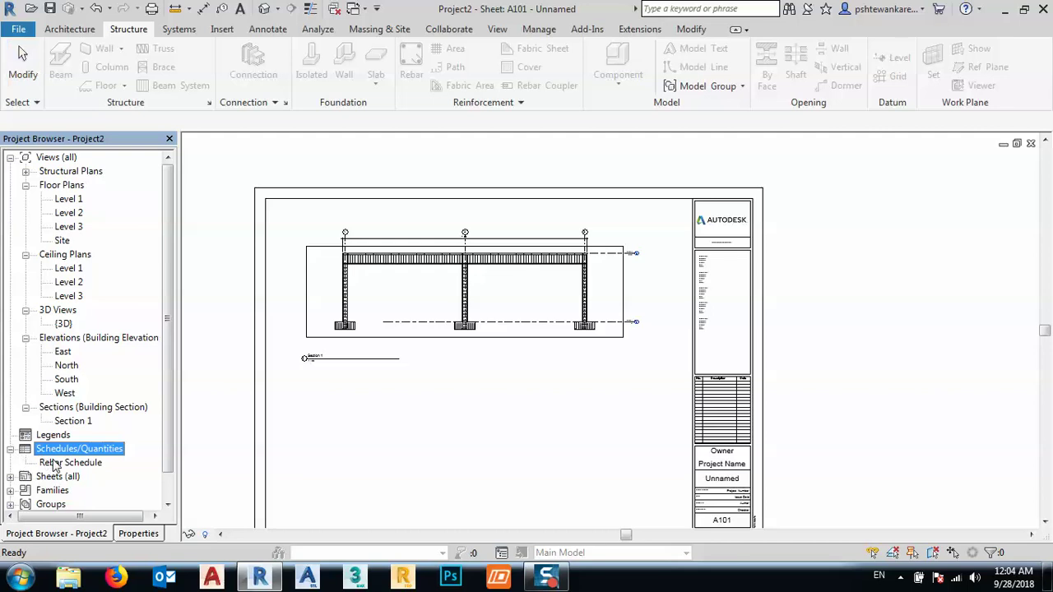
pyautogui.moveTo(54, 464)
pyautogui.mouseDown()
pyautogui.moveTo(466, 438)
pyautogui.moveTo(511, 418)
pyautogui.mouseUp()
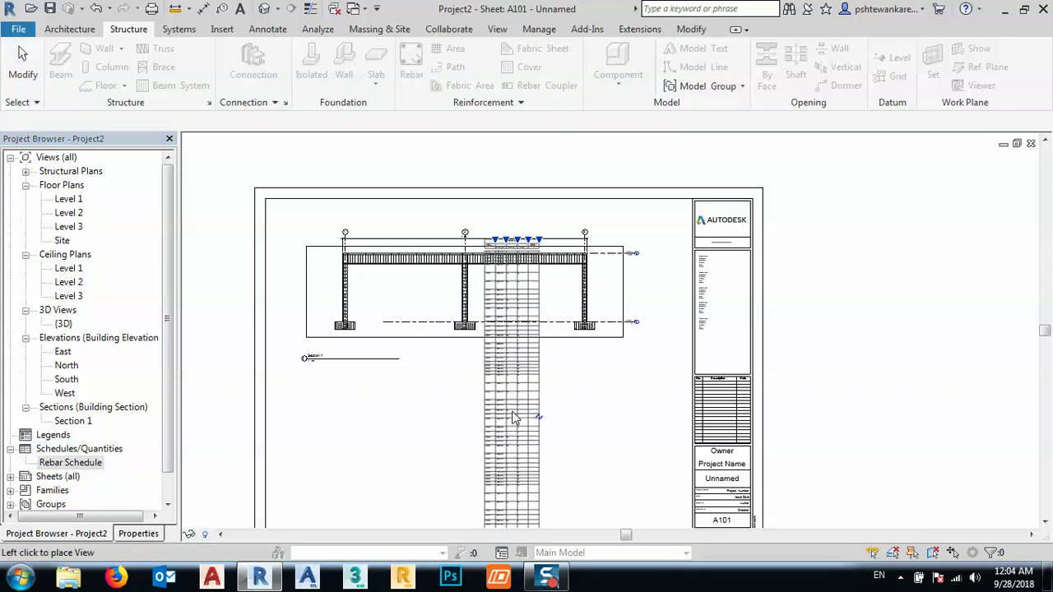
pyautogui.click(512, 358)
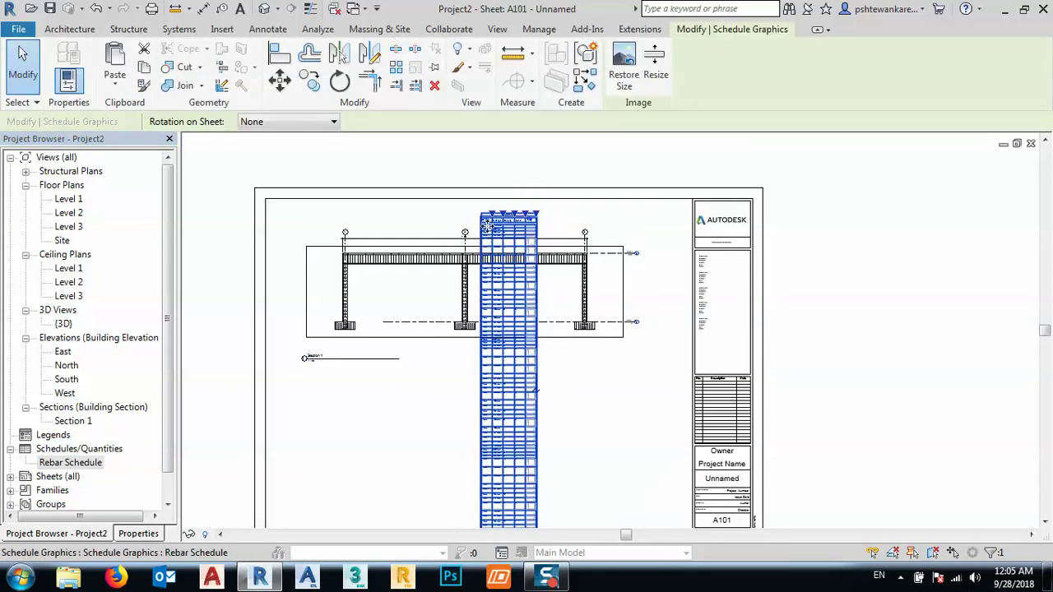
# Step: Reposition the schedule beside the frame and widen its shape image column
pyautogui.moveTo(487, 223)
pyautogui.mouseDown()
pyautogui.moveTo(469, 437)
pyautogui.moveTo(611, 388)
pyautogui.mouseUp()
pyautogui.moveTo(579, 269); pyautogui.dragTo(508, 360, button='middle')
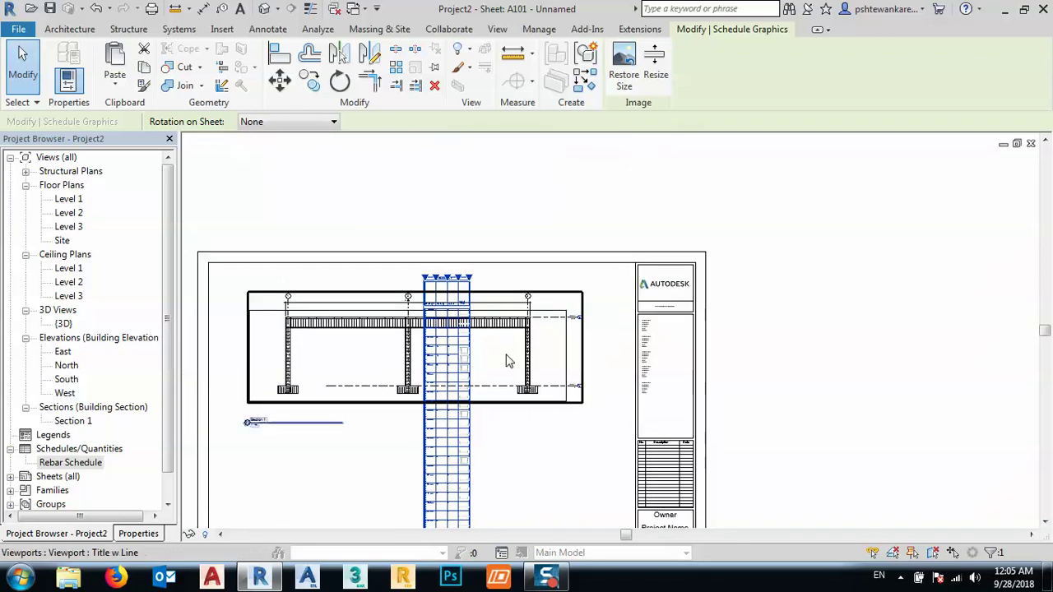
pyautogui.moveTo(473, 287); pyautogui.dragTo(593, 301)
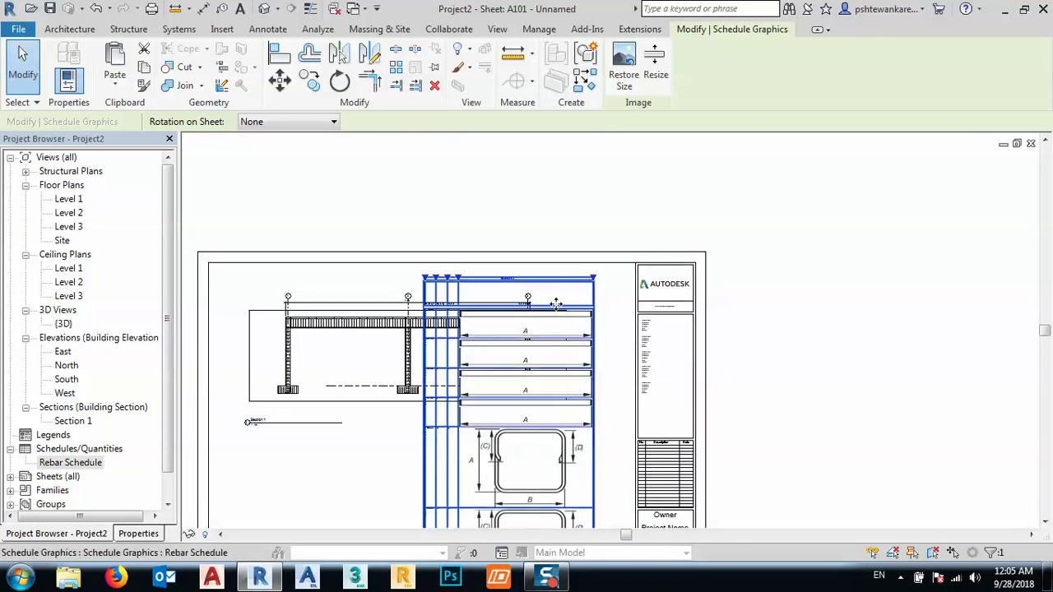
pyautogui.scroll(3, 511, 400)
pyautogui.scroll(3, 468, 301)
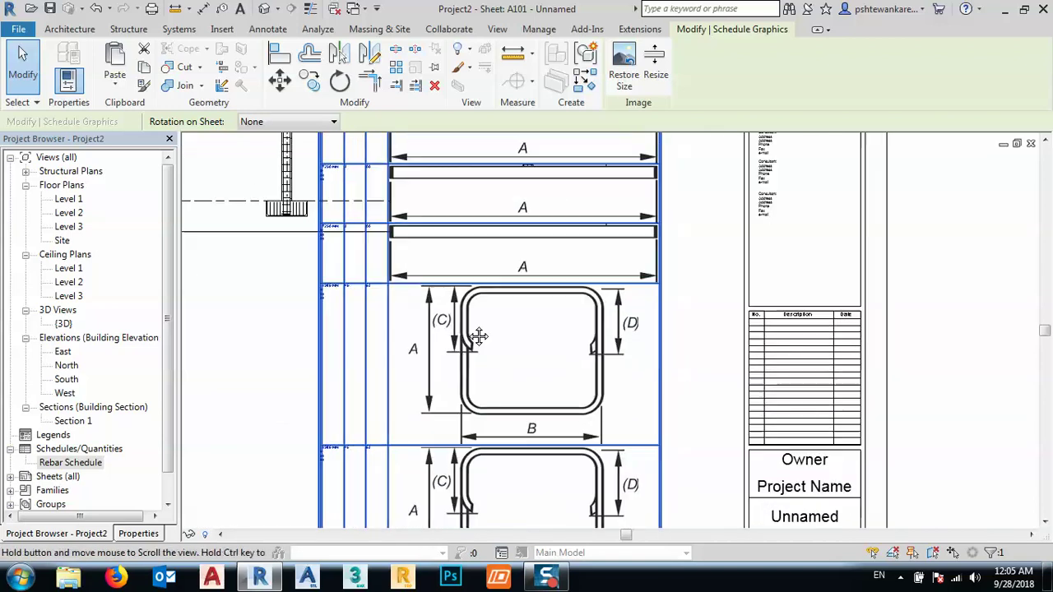
pyautogui.moveTo(478, 336); pyautogui.dragTo(448, 274, button='middle')
pyautogui.scroll(1, 449, 274)
pyautogui.scroll(2, 395, 348)
pyautogui.scroll(1, 386, 341)
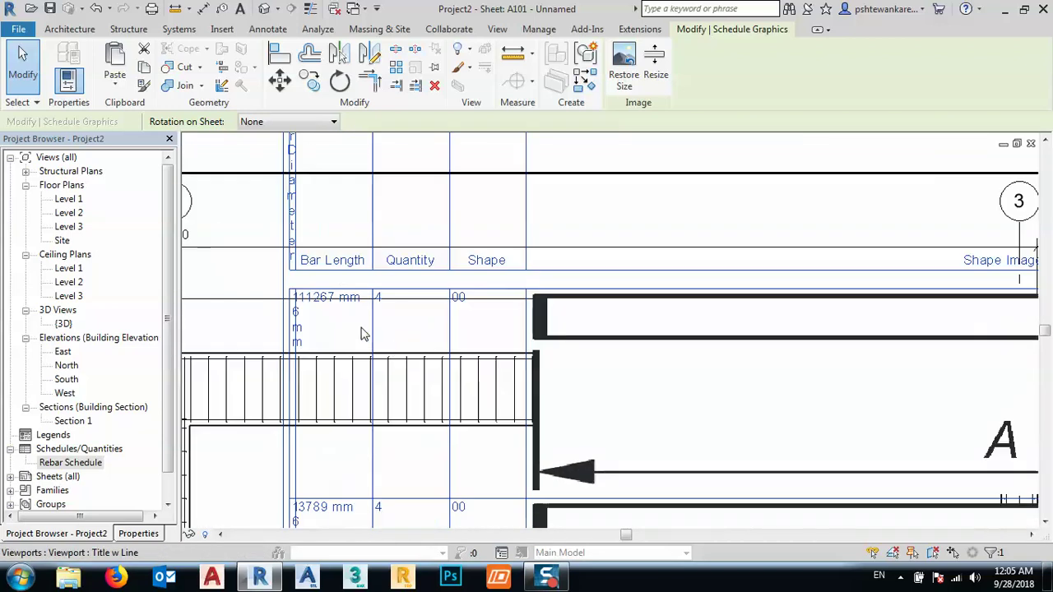
pyautogui.scroll(2, 374, 292)
pyautogui.scroll(1, 374, 292)
pyautogui.scroll(-1, 414, 277)
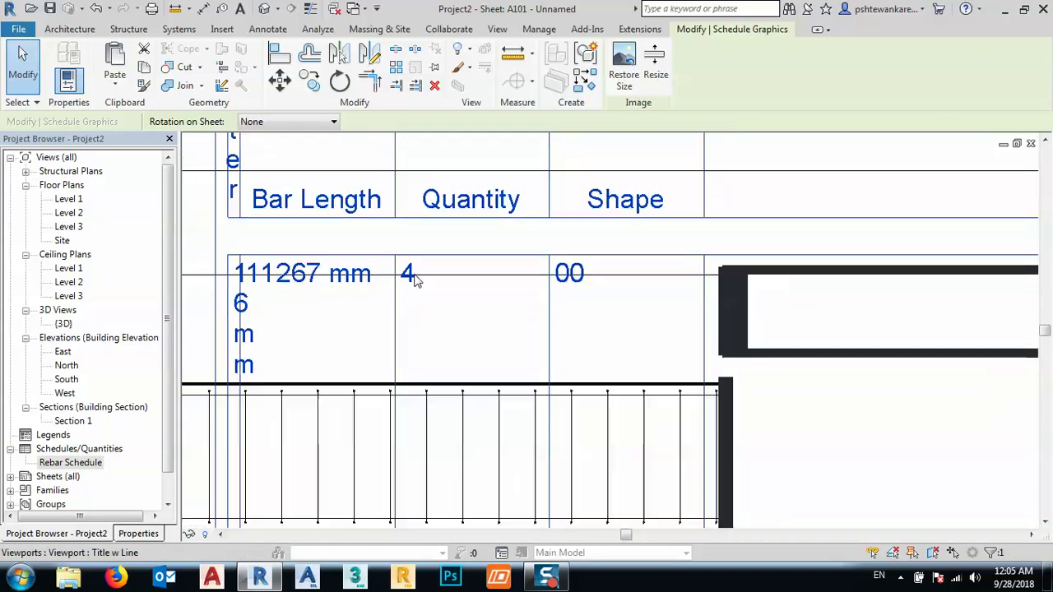
pyautogui.scroll(-3, 414, 277)
pyautogui.scroll(-2, 395, 329)
pyautogui.scroll(3, 391, 367)
pyautogui.scroll(3, 392, 369)
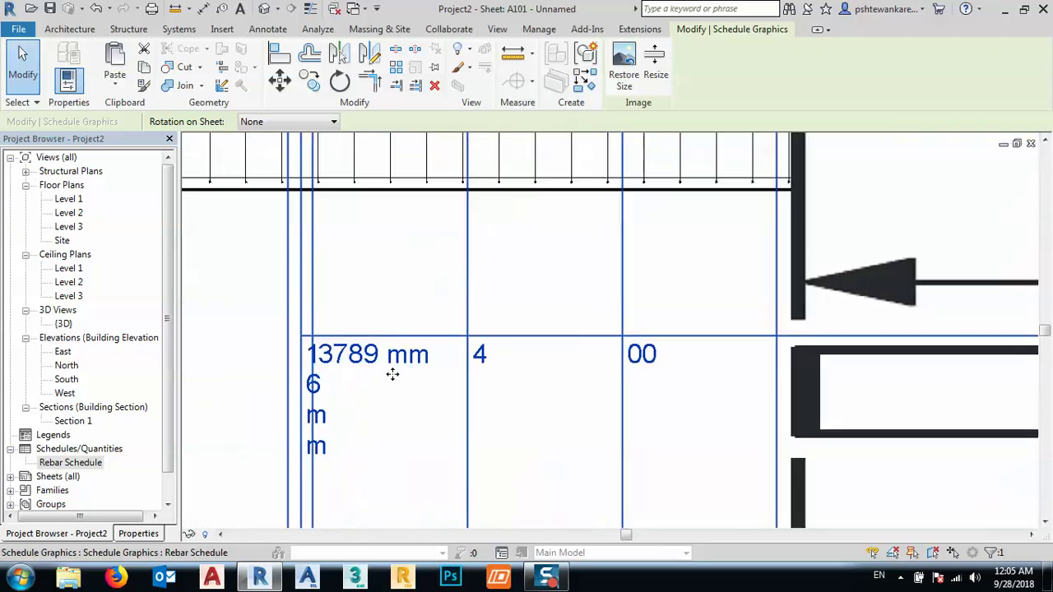
pyautogui.scroll(-5, 432, 306)
pyautogui.scroll(-2, 522, 322)
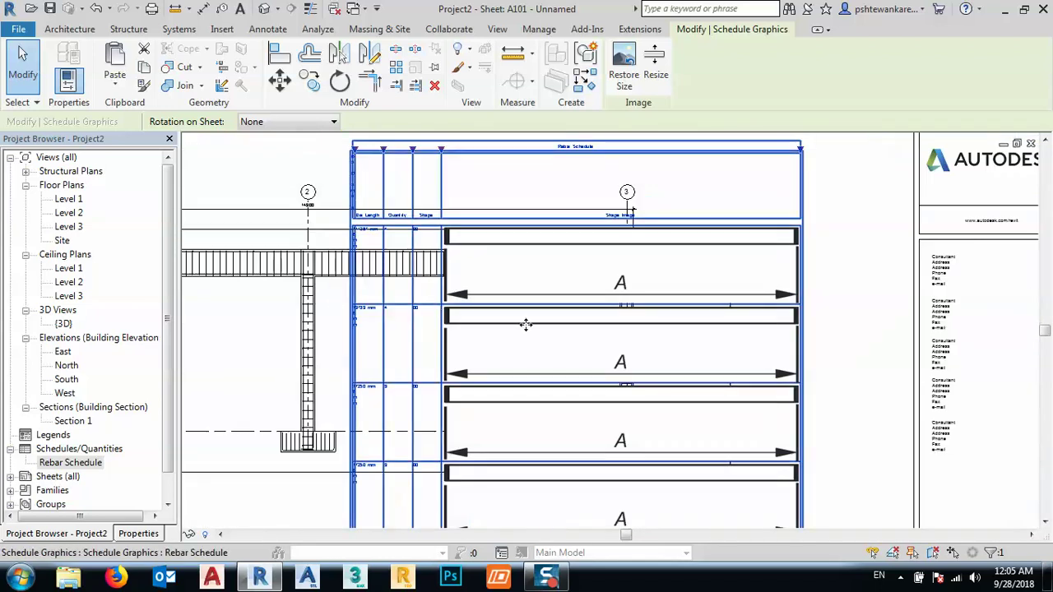
pyautogui.scroll(-1, 521, 249)
pyautogui.scroll(-1, 488, 270)
pyautogui.scroll(-3, 493, 282)
pyautogui.scroll(2, 494, 282)
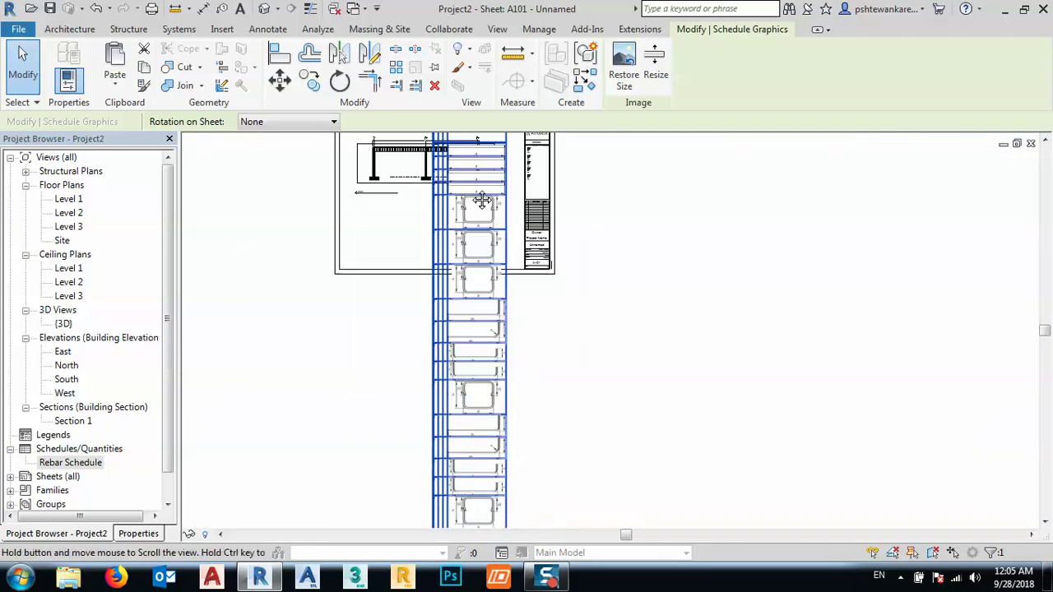
pyautogui.scroll(1, 475, 289)
pyautogui.scroll(3, 457, 293)
pyautogui.scroll(-3, 467, 297)
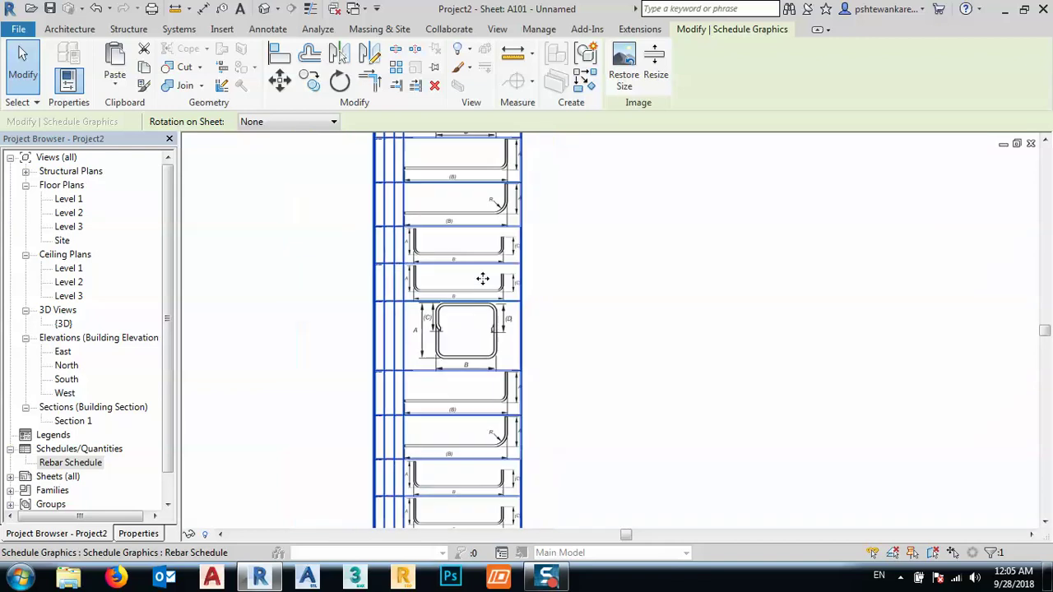
pyautogui.scroll(-3, 482, 277)
pyautogui.scroll(1, 446, 400)
pyautogui.scroll(4, 450, 411)
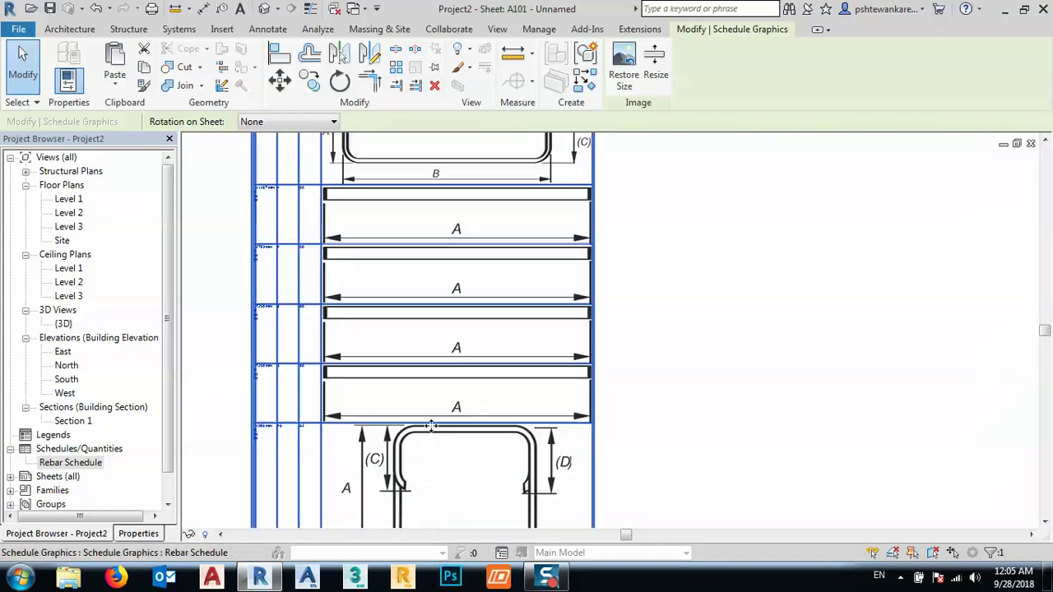
pyautogui.scroll(2, 418, 407)
pyautogui.moveTo(418, 407); pyautogui.dragTo(464, 212, button='middle')
pyautogui.scroll(-3, 466, 238)
pyautogui.scroll(-2, 466, 238)
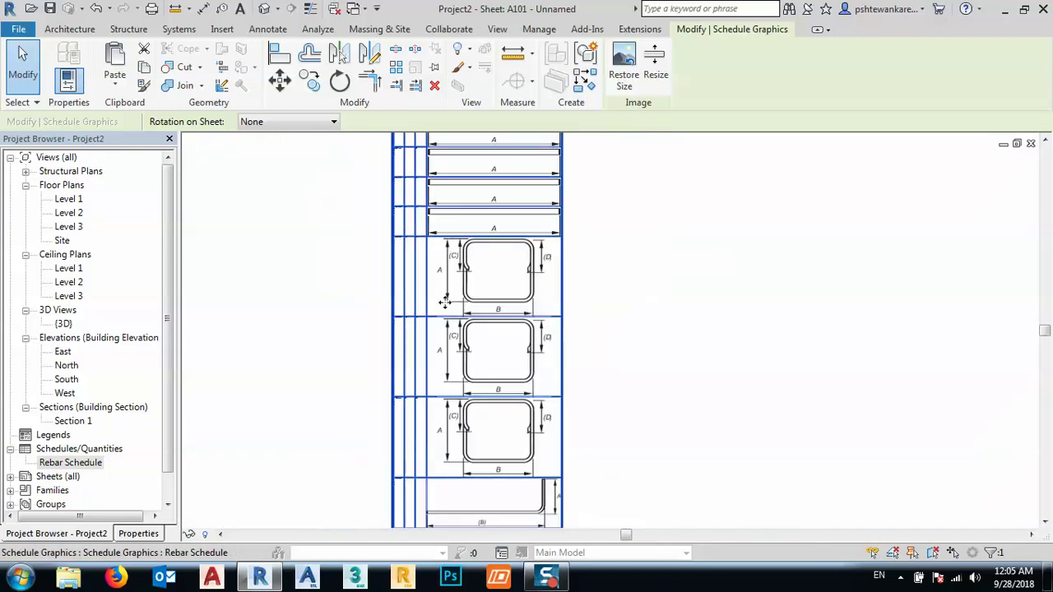
pyautogui.scroll(2, 390, 261)
pyautogui.scroll(2, 407, 219)
pyautogui.scroll(3, 392, 162)
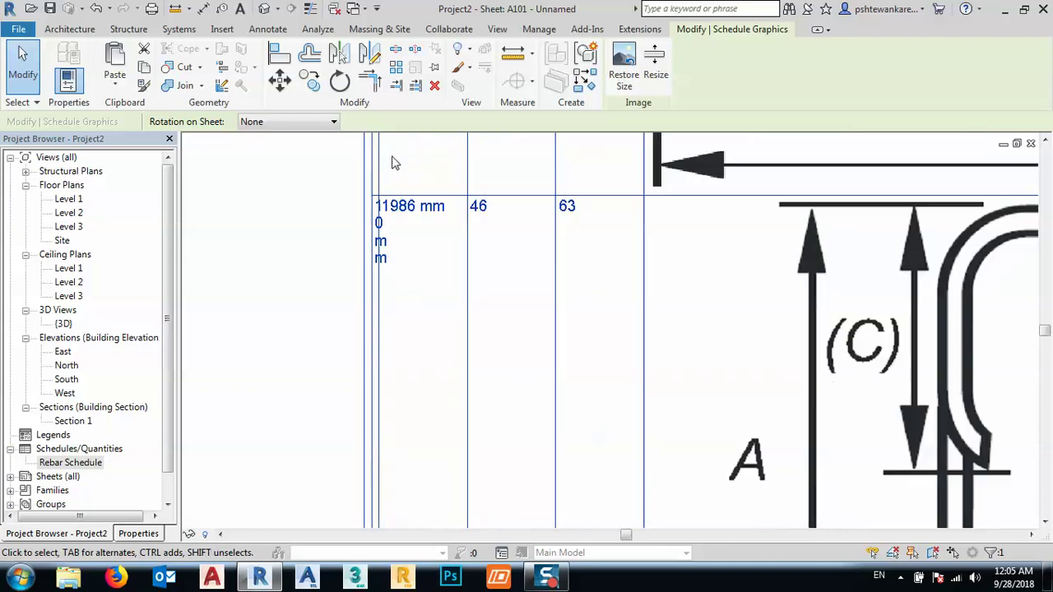
pyautogui.scroll(1, 394, 192)
pyautogui.scroll(-3, 403, 313)
pyautogui.scroll(-2, 403, 349)
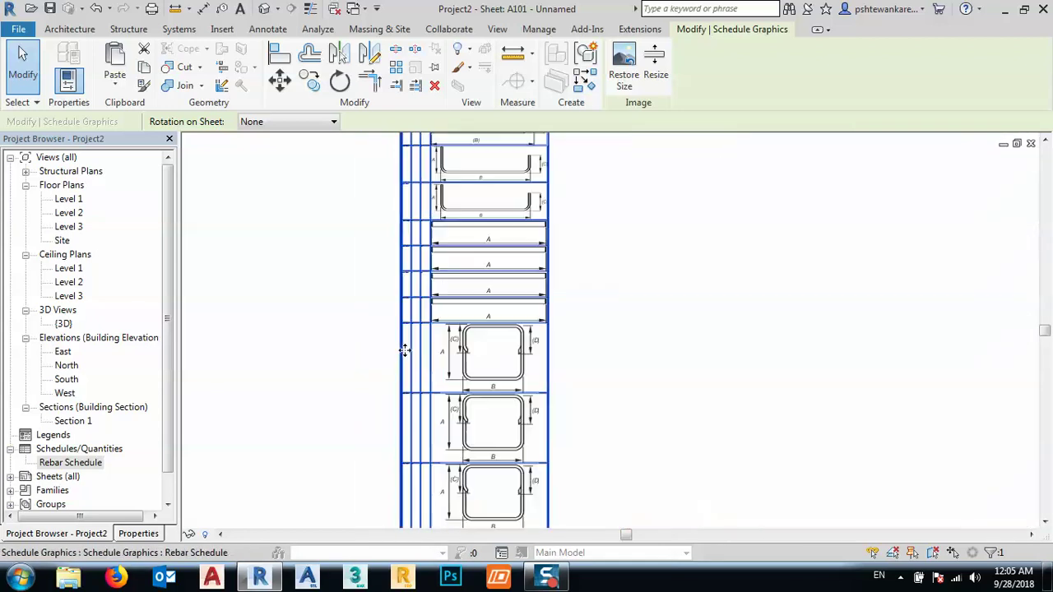
pyautogui.scroll(-2, 428, 272)
pyautogui.scroll(-1, 453, 346)
pyautogui.scroll(-1, 477, 453)
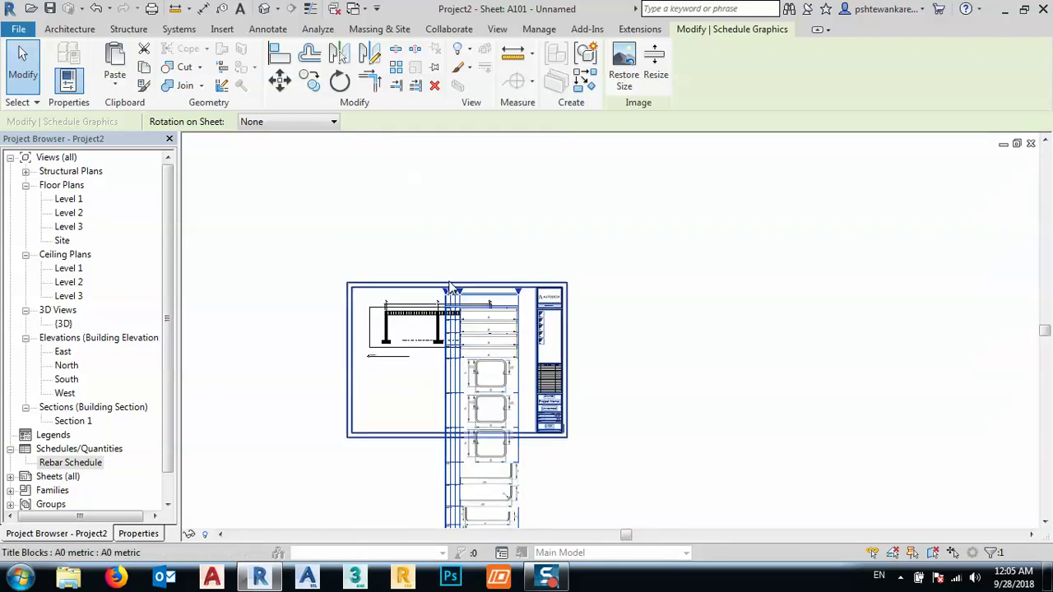
pyautogui.scroll(2, 469, 354)
pyautogui.scroll(2, 463, 321)
pyautogui.scroll(2, 462, 321)
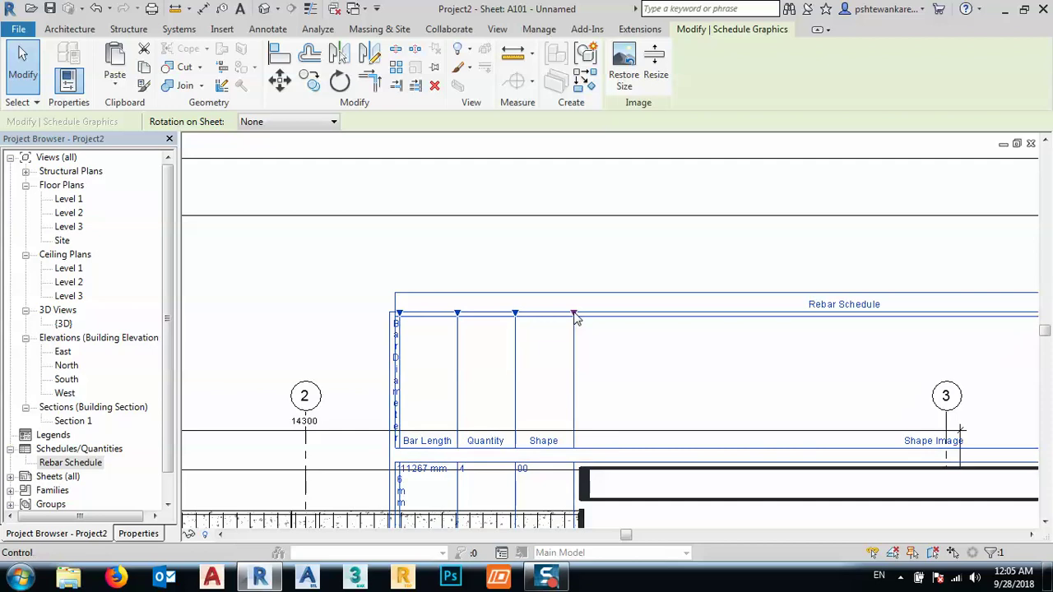
# Step: Widen the Shape, Quantity and Bar Length columns of the placed schedule
pyautogui.moveTo(576, 313); pyautogui.dragTo(608, 312)
pyautogui.moveTo(515, 314); pyautogui.dragTo(580, 314)
pyautogui.moveTo(458, 317); pyautogui.dragTo(511, 318)
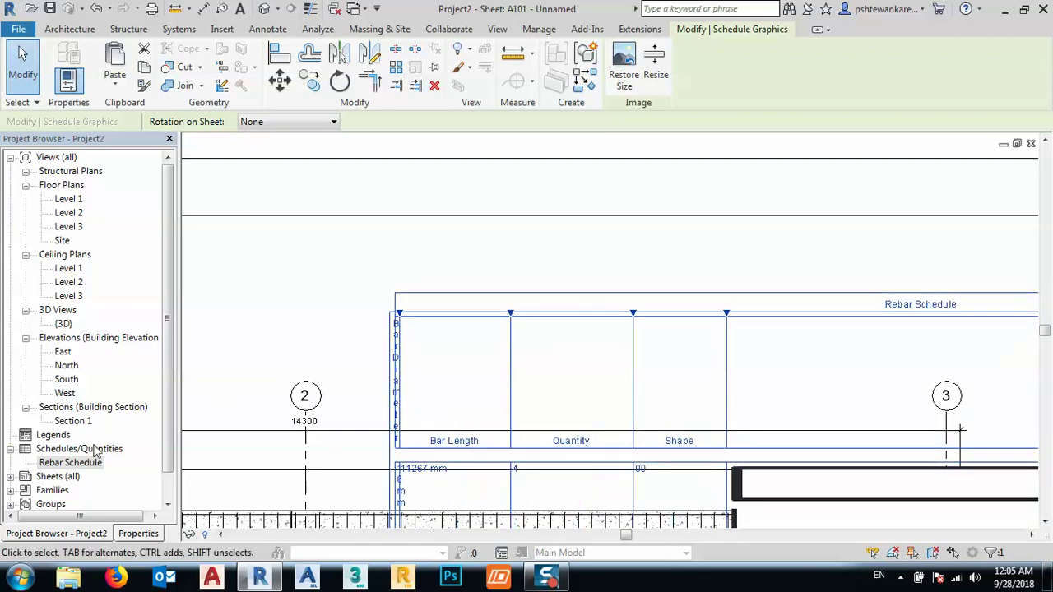
# Step: Open the Rebar Schedule view and scroll through its Bar Length entries
pyautogui.doubleClick(70, 463)
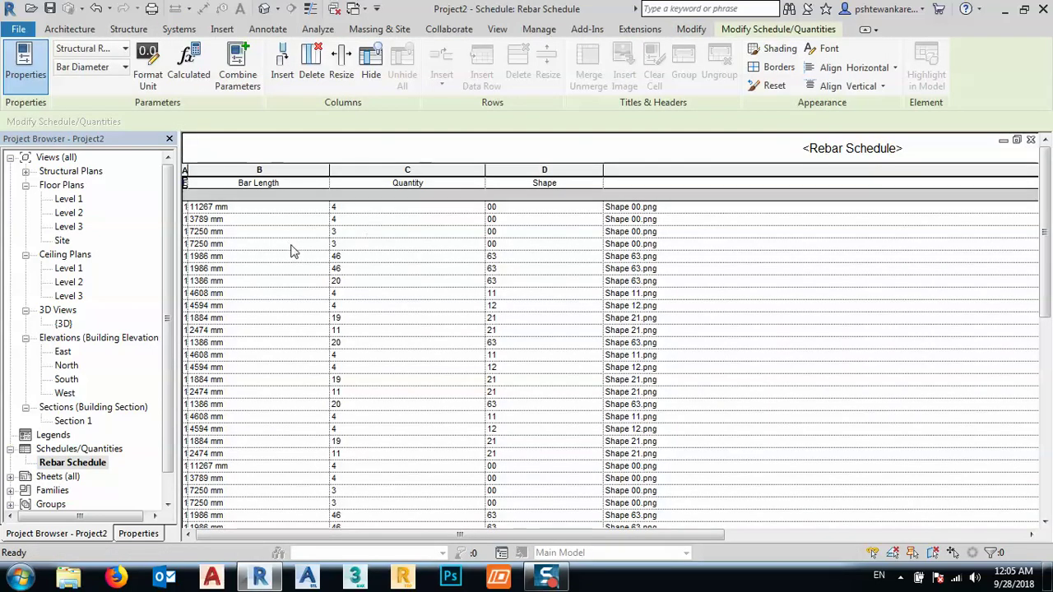
pyautogui.click(294, 245)
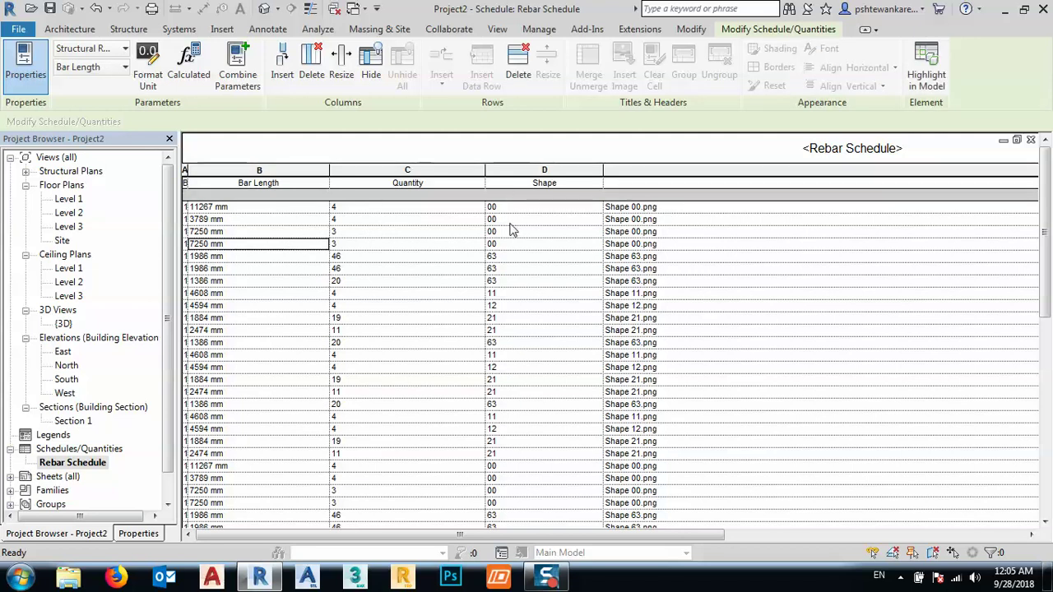
pyautogui.scroll(-3, 400, 272)
pyautogui.scroll(-3, 399, 273)
pyautogui.scroll(-3, 400, 272)
pyautogui.scroll(2, 329, 263)
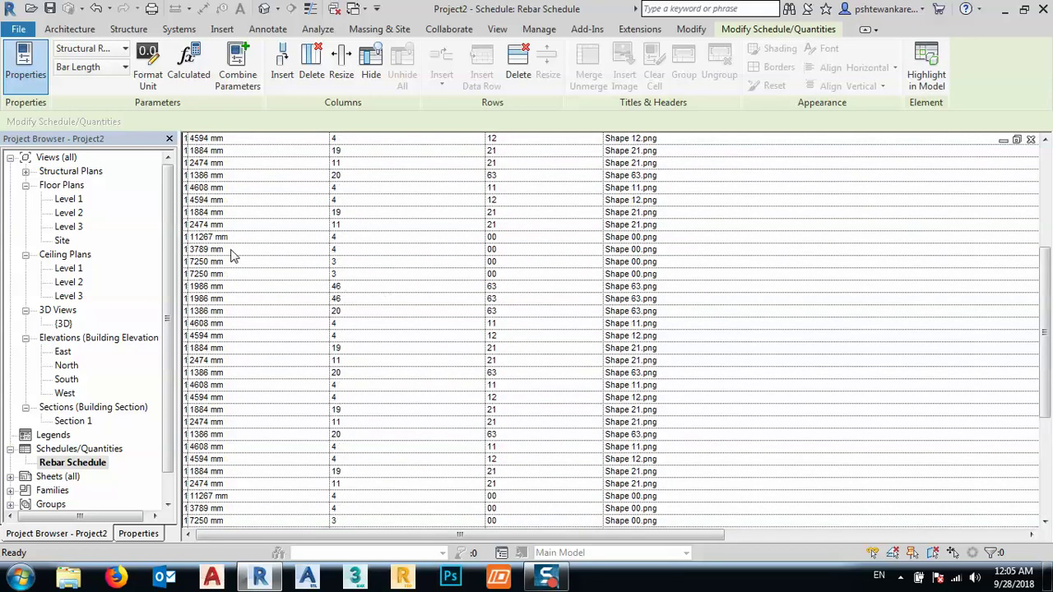
pyautogui.scroll(8, 231, 251)
pyautogui.hscroll(-1, 198, 171)
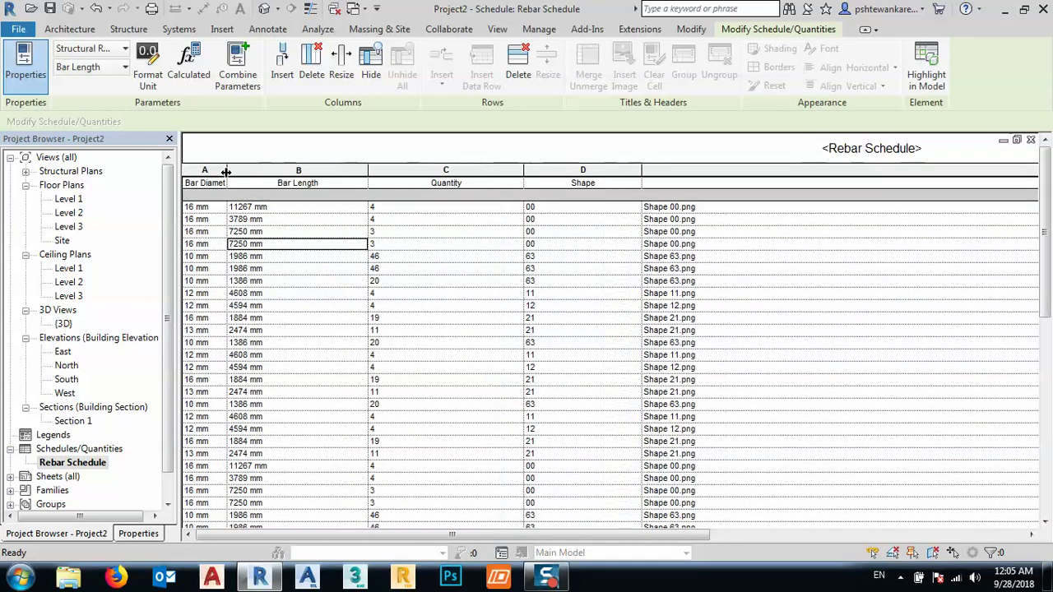
pyautogui.hscroll(-1, 239, 197)
pyautogui.scroll(-5, 379, 268)
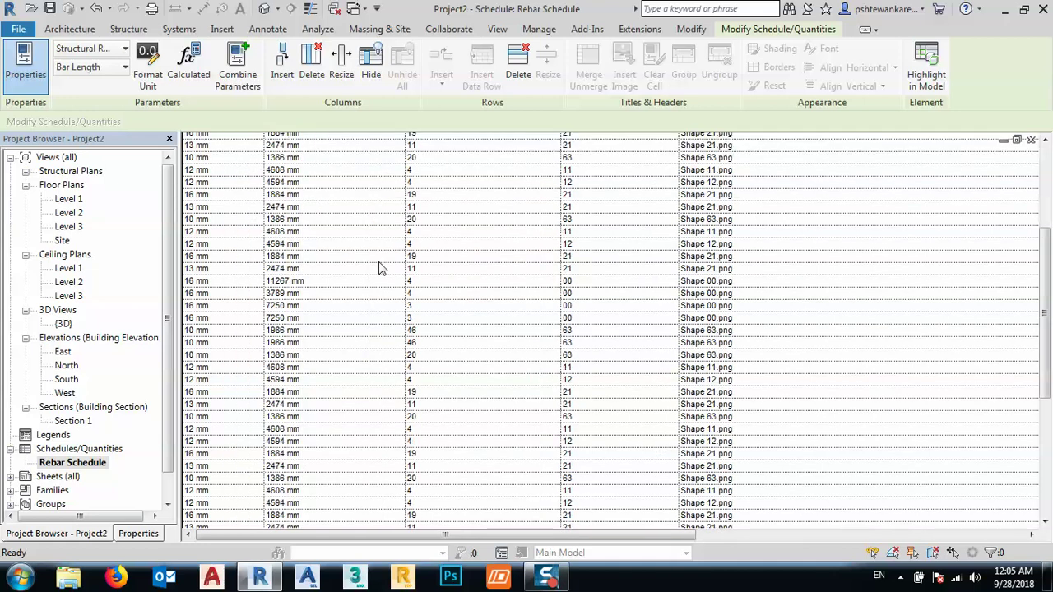
pyautogui.scroll(-3, 257, 244)
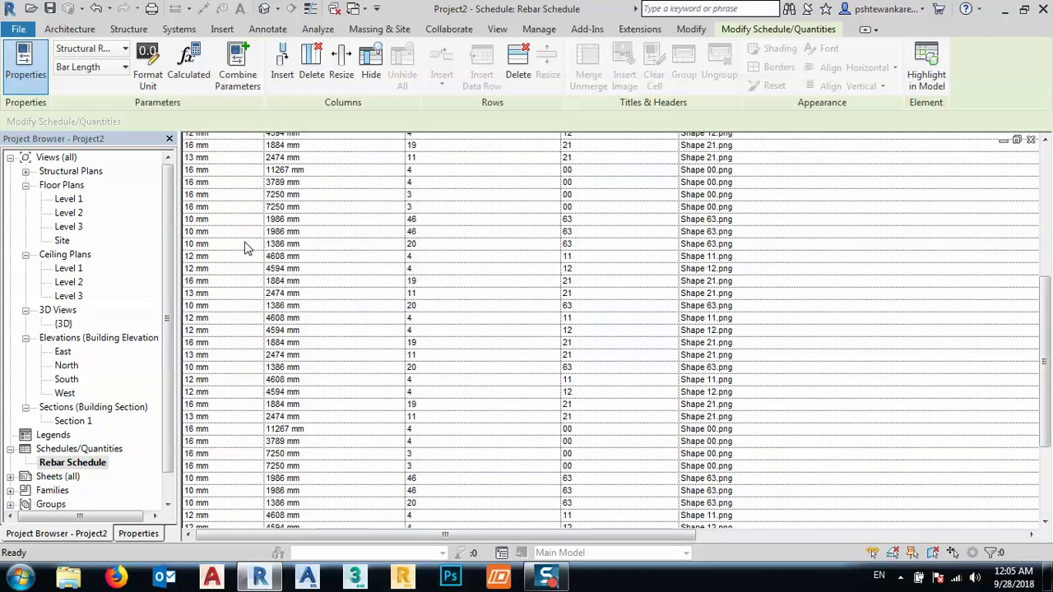
pyautogui.scroll(-4, 245, 248)
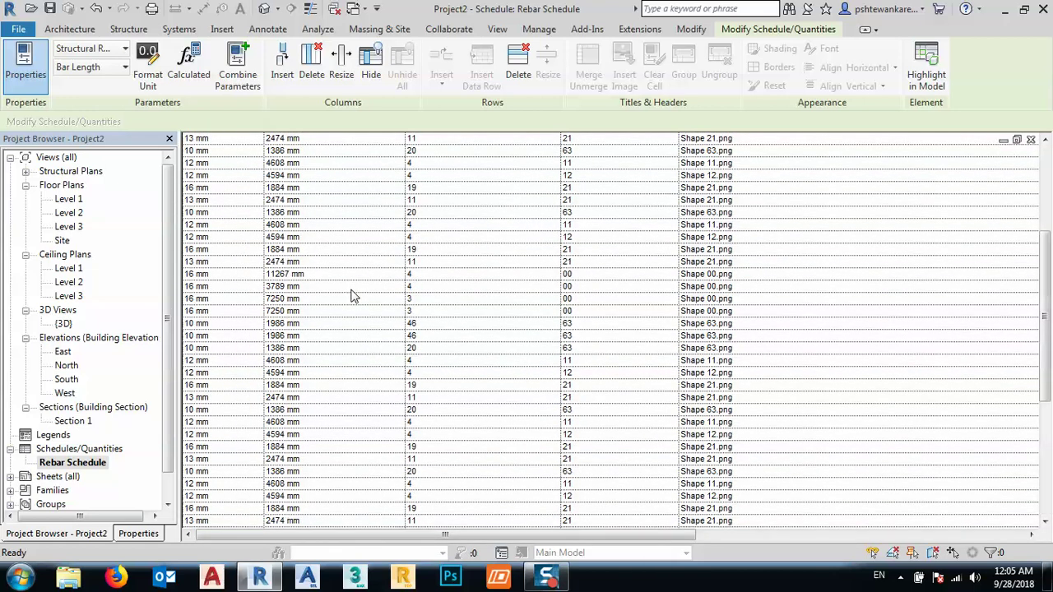
pyautogui.scroll(10, 353, 294)
# Step: Close the schedule view and delete the placed Rebar Schedule from sheet A101
pyautogui.click(1030, 140)
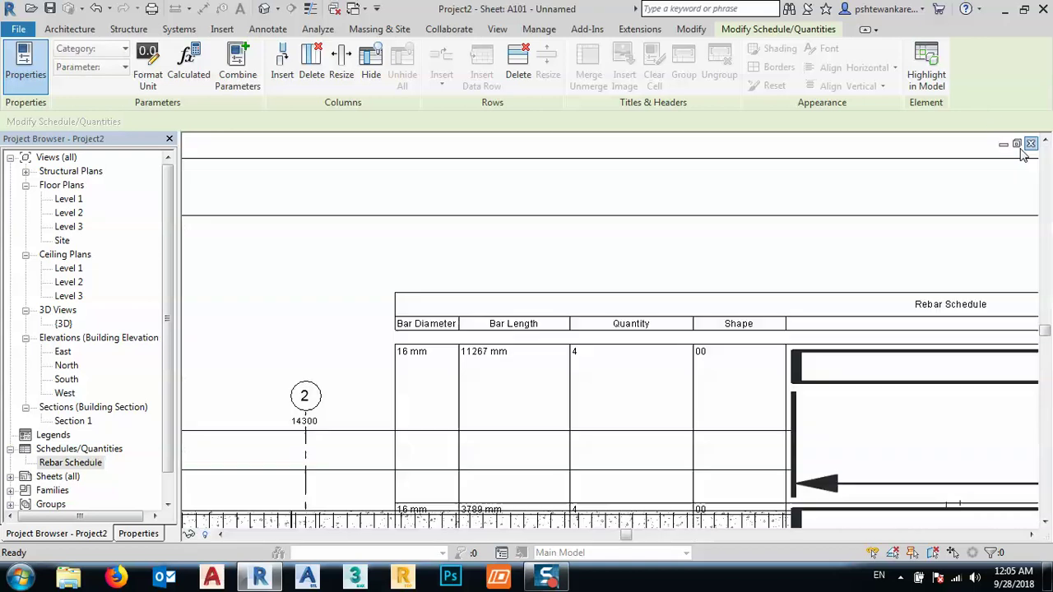
pyautogui.scroll(-2, 480, 251)
pyautogui.scroll(-3, 480, 251)
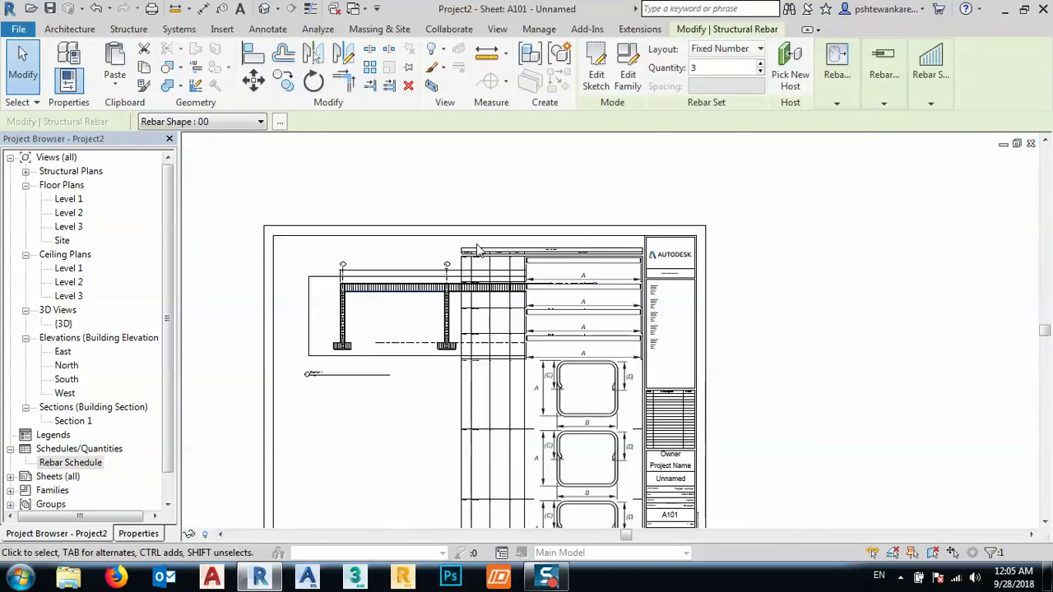
pyautogui.moveTo(464, 415); pyautogui.dragTo(464, 345, button='middle')
pyautogui.click(464, 346)
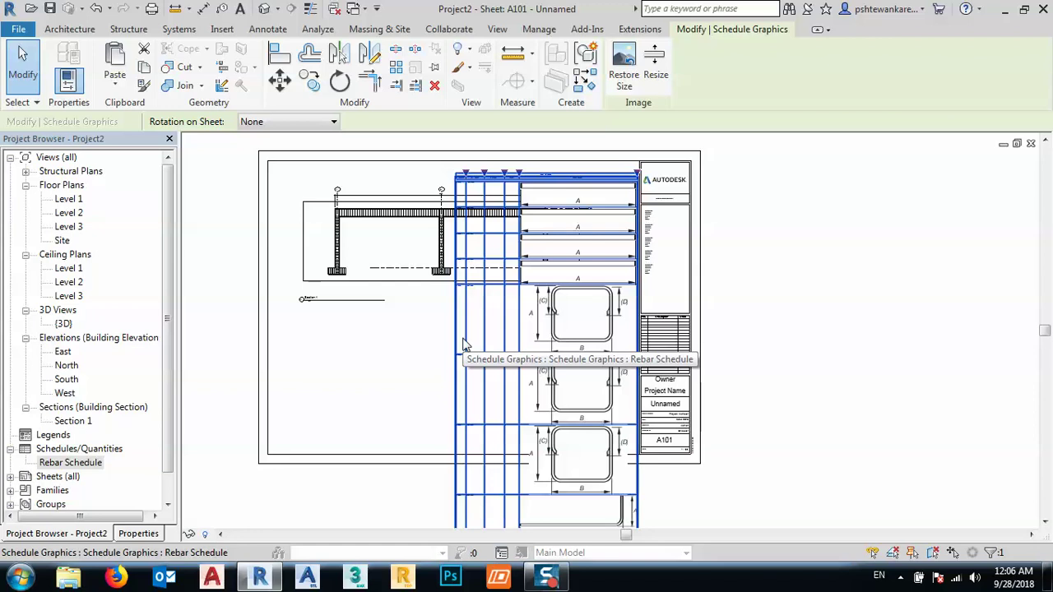
pyautogui.press('Delete')
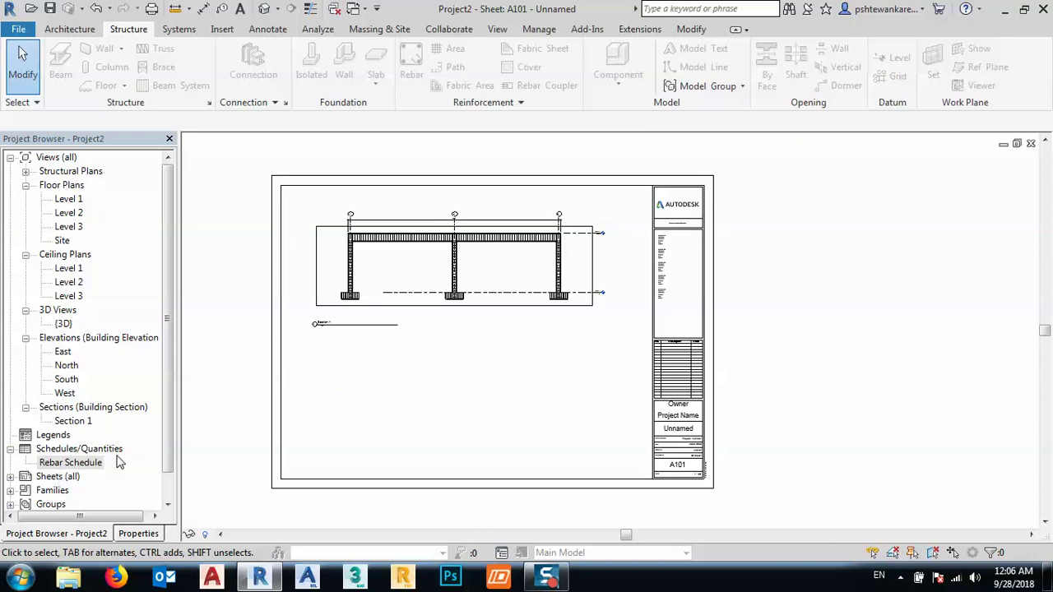
# Step: Start a new schedule for the Structural Columns category from Schedules/Quantities
pyautogui.click(10, 477)
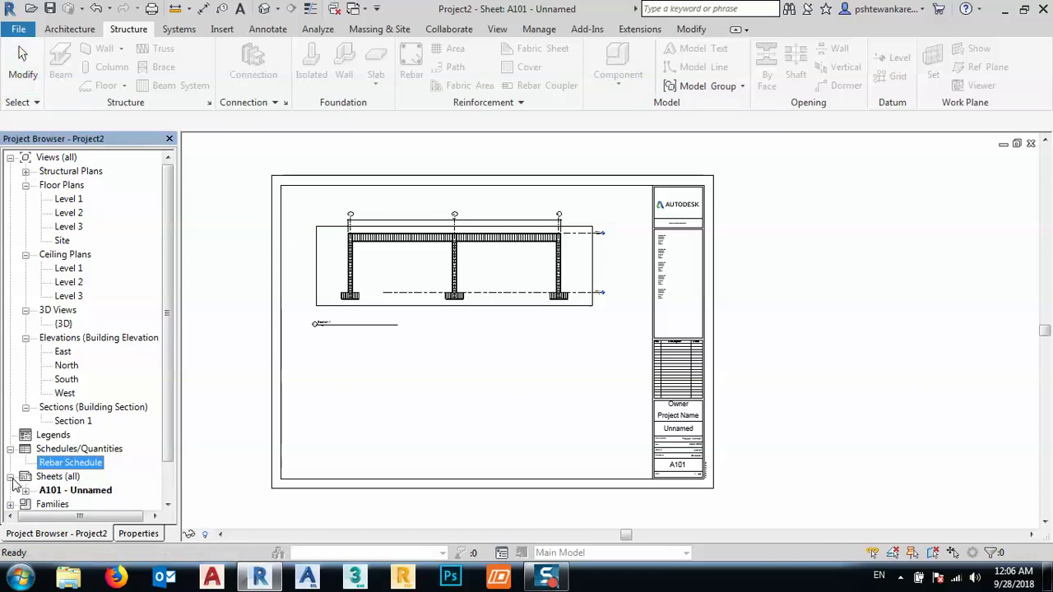
pyautogui.click(58, 477)
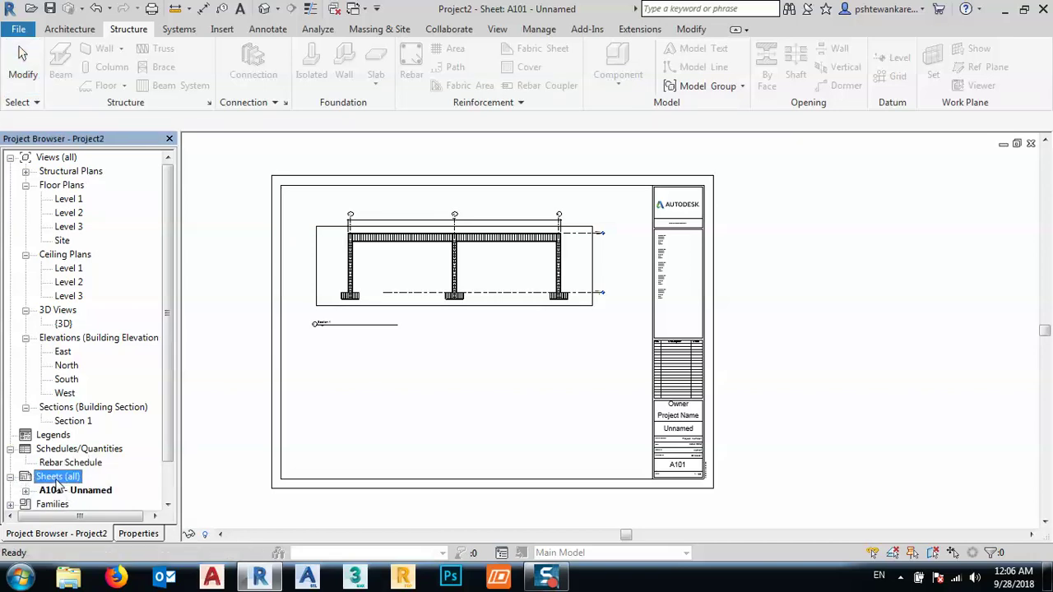
pyautogui.rightClick(57, 480)
pyautogui.click(64, 450)
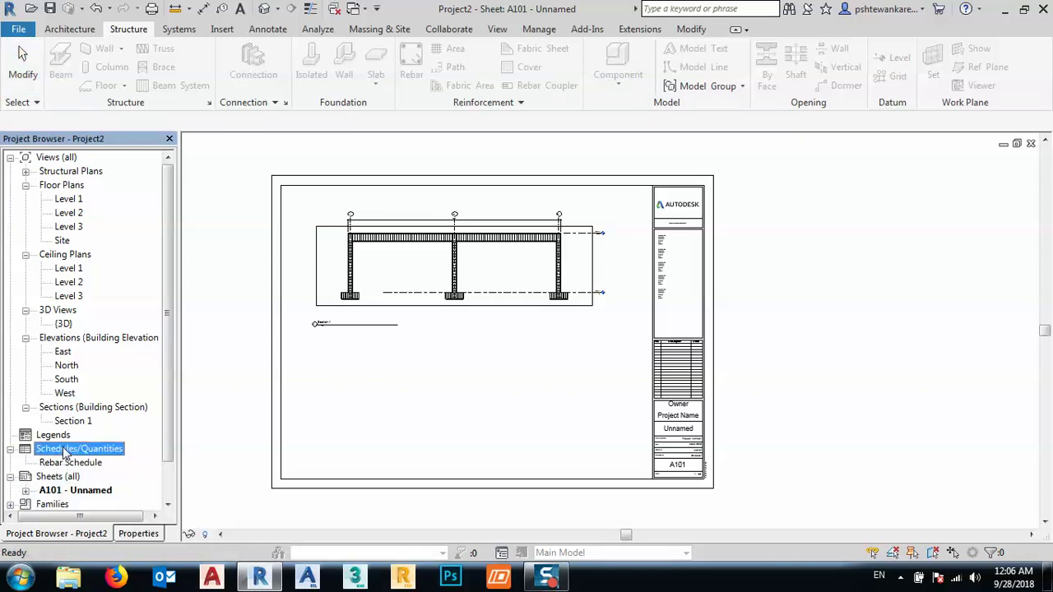
pyautogui.rightClick(65, 451)
pyautogui.click(105, 327)
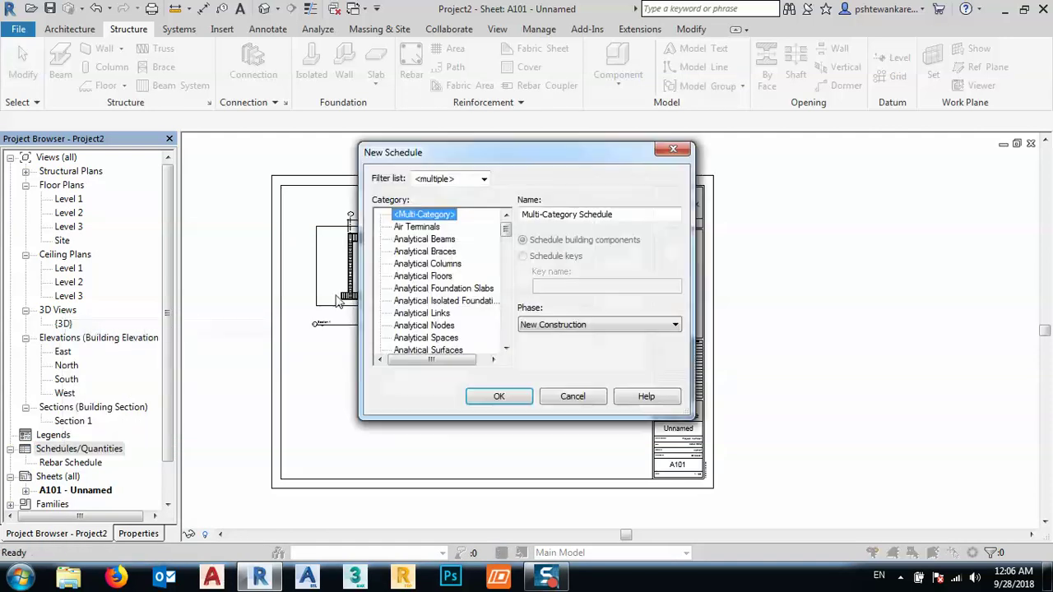
pyautogui.click(506, 349)
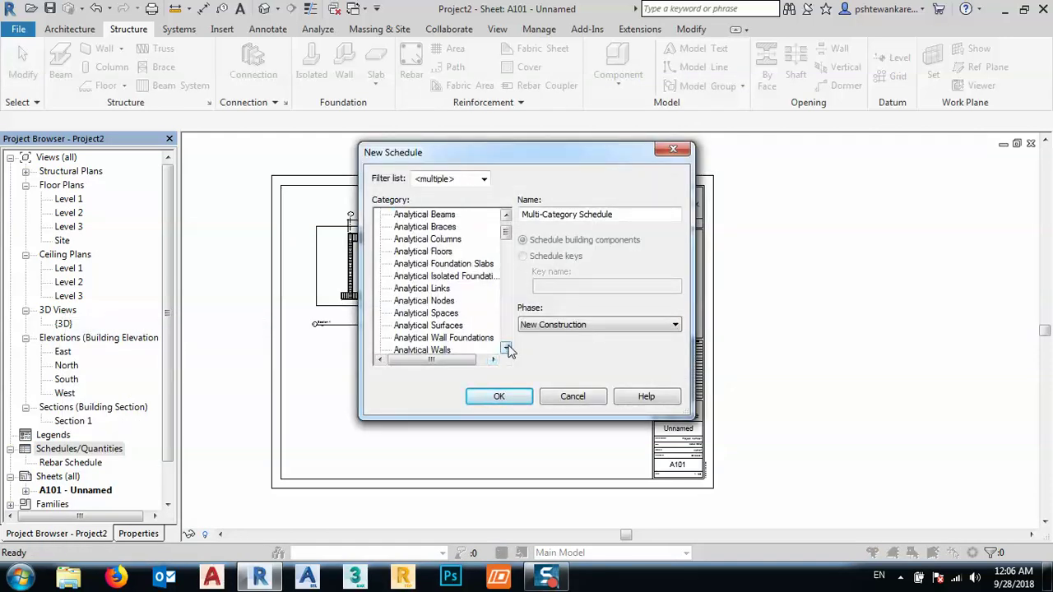
pyautogui.click(506, 349)
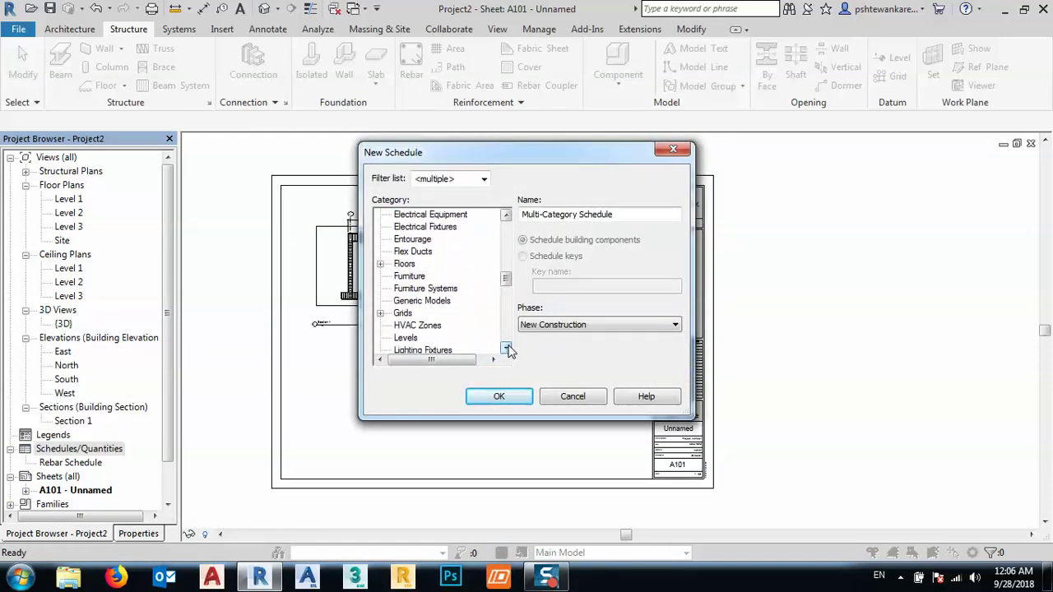
pyautogui.click(506, 349)
pyautogui.click(506, 349)
pyautogui.click(506, 349)
pyautogui.click(506, 349)
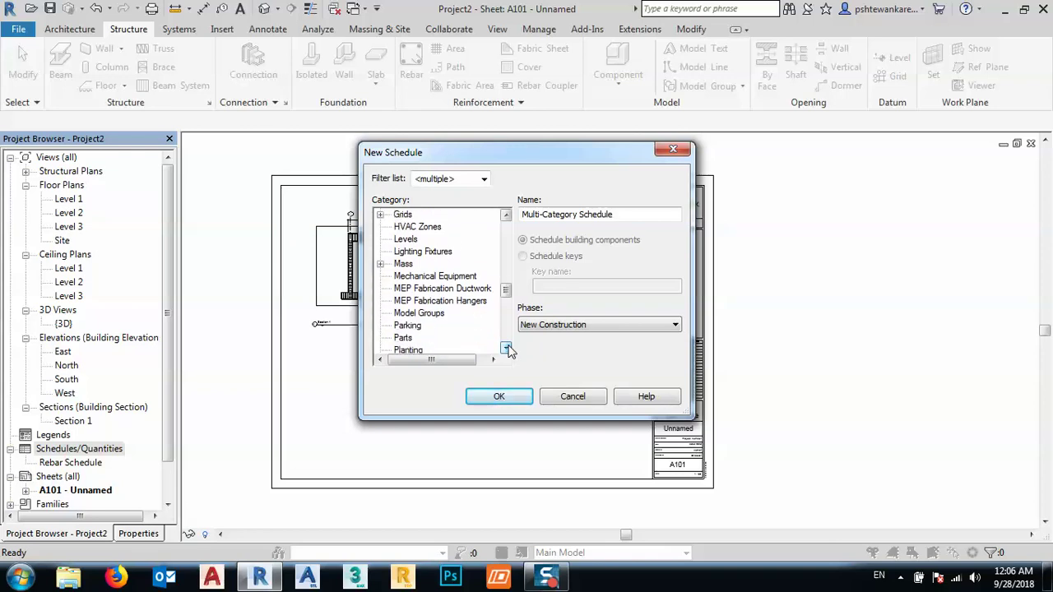
pyautogui.click(506, 349)
pyautogui.click(506, 349)
pyautogui.click(506, 349)
pyautogui.click(506, 348)
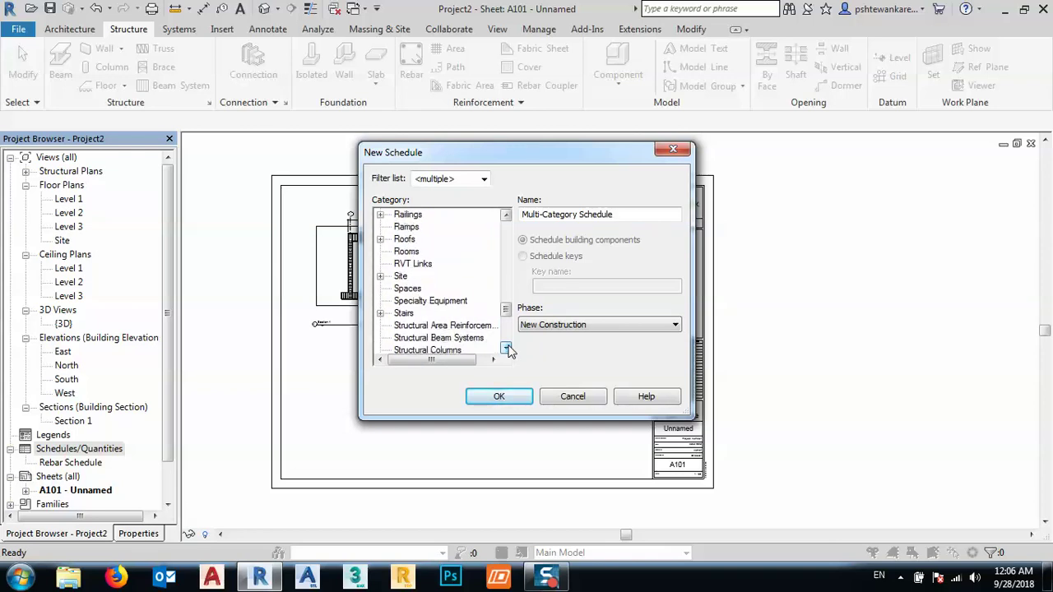
pyautogui.click(506, 349)
pyautogui.click(506, 349)
pyautogui.click(422, 325)
pyautogui.click(499, 395)
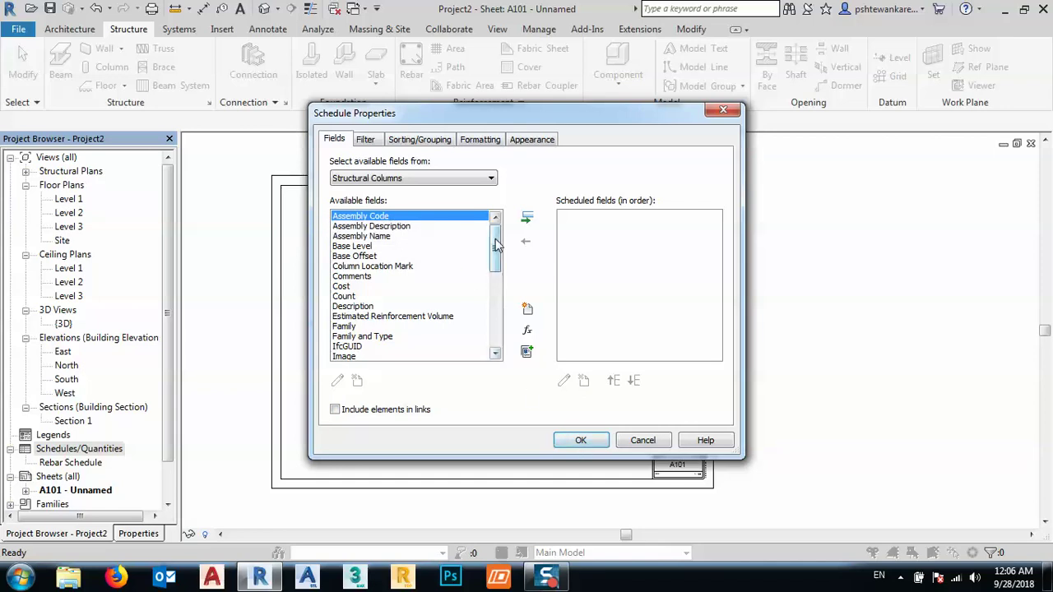
# Step: Add the Assembly Name, Length, Mark and Volume fields and create the column schedule
pyautogui.doubleClick(374, 236)
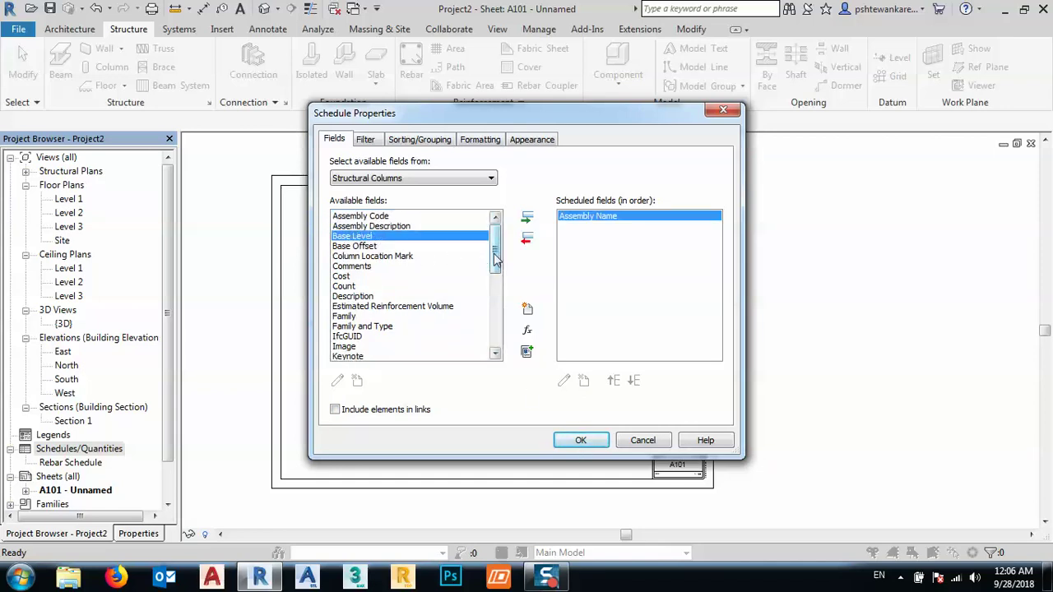
pyautogui.moveTo(496, 256); pyautogui.dragTo(495, 271)
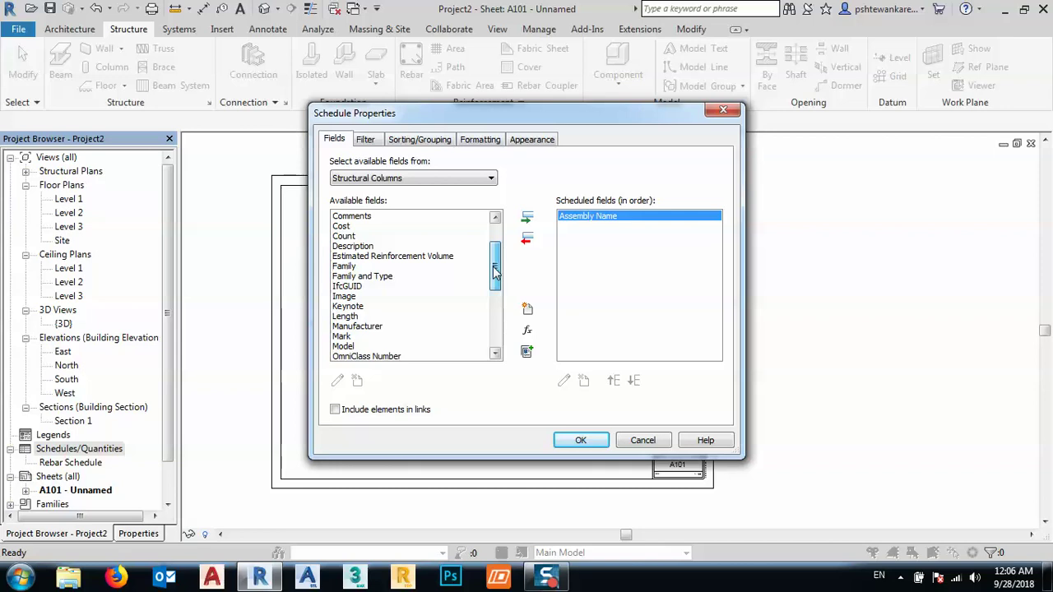
pyautogui.doubleClick(351, 317)
pyautogui.doubleClick(362, 328)
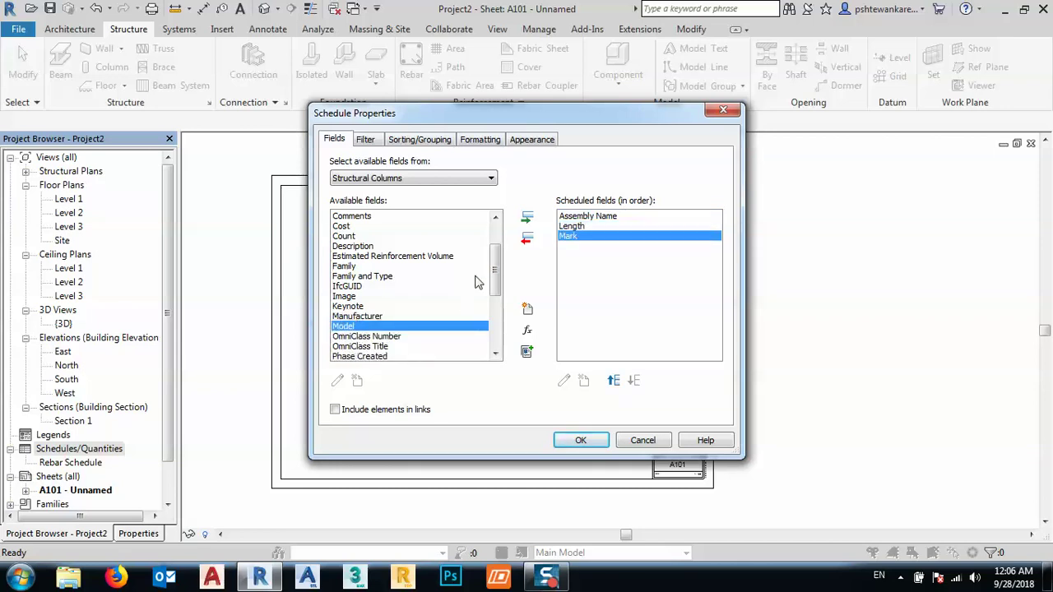
pyautogui.moveTo(496, 270); pyautogui.dragTo(488, 323)
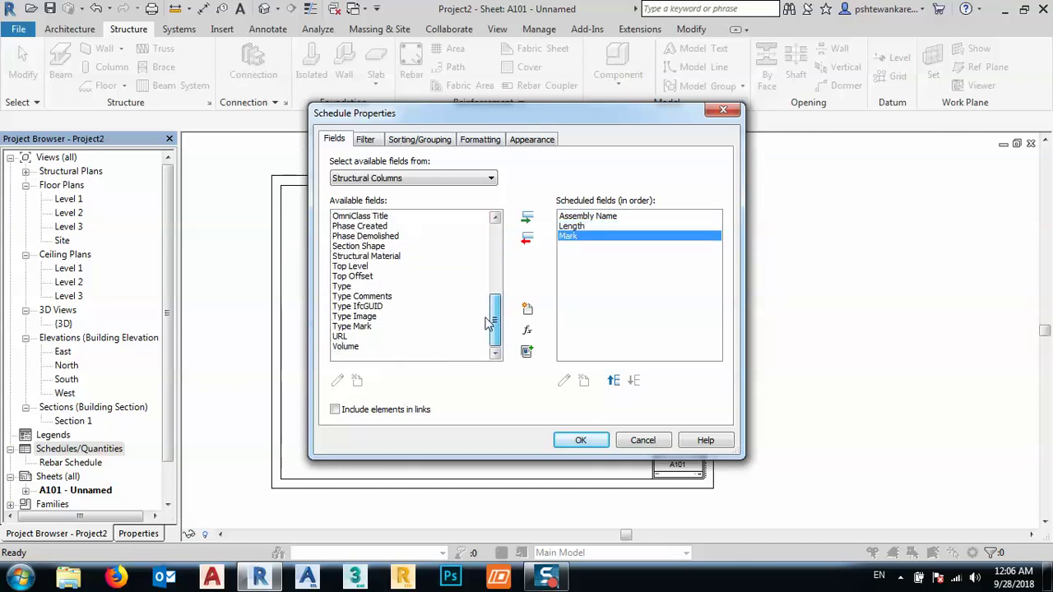
pyautogui.doubleClick(345, 346)
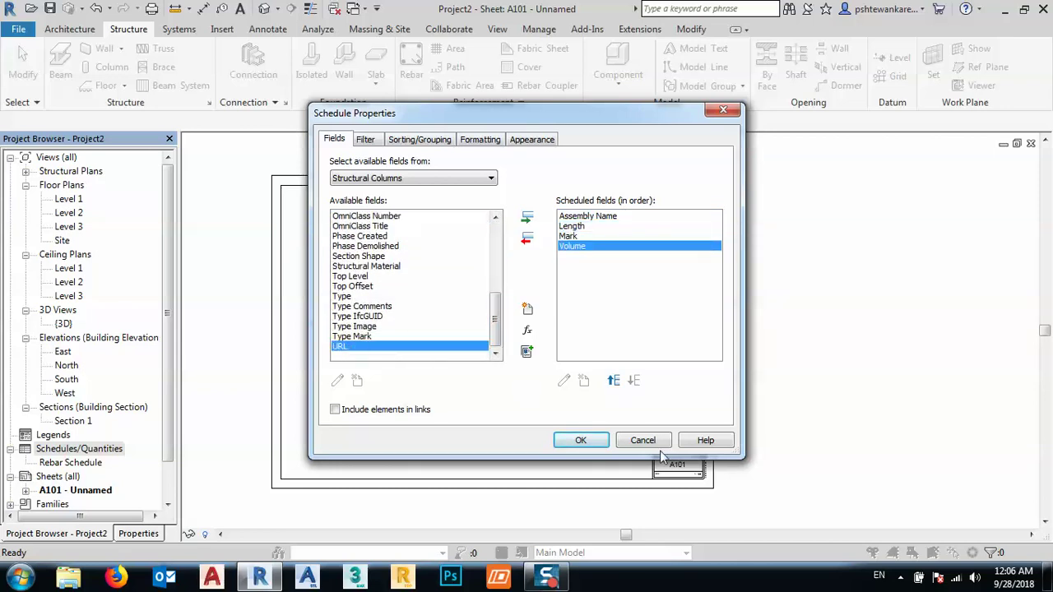
pyautogui.click(591, 448)
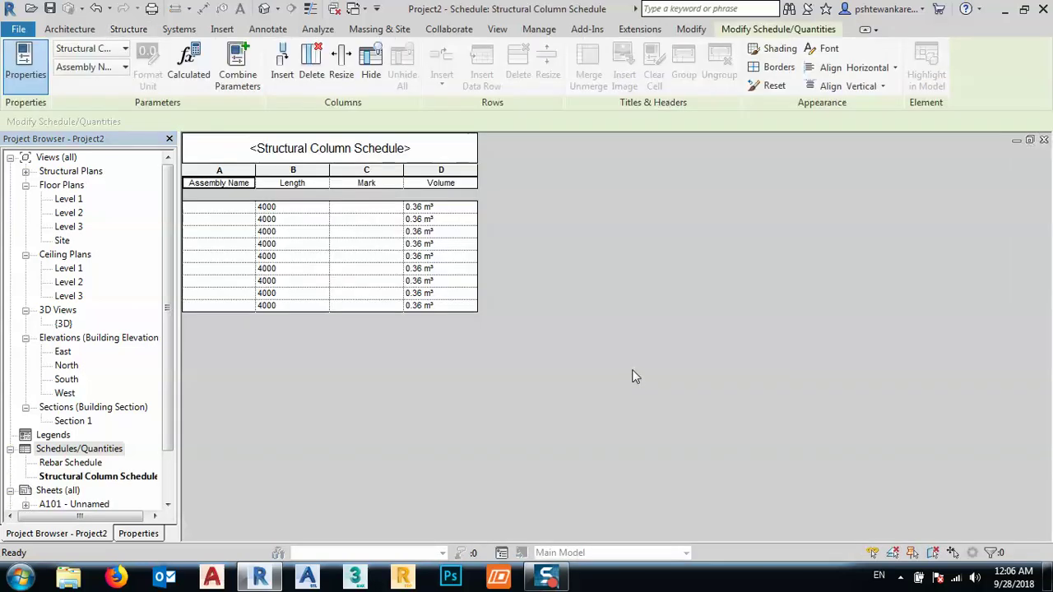
# Step: Select the nine Length values in the column schedule
pyautogui.click(388, 270)
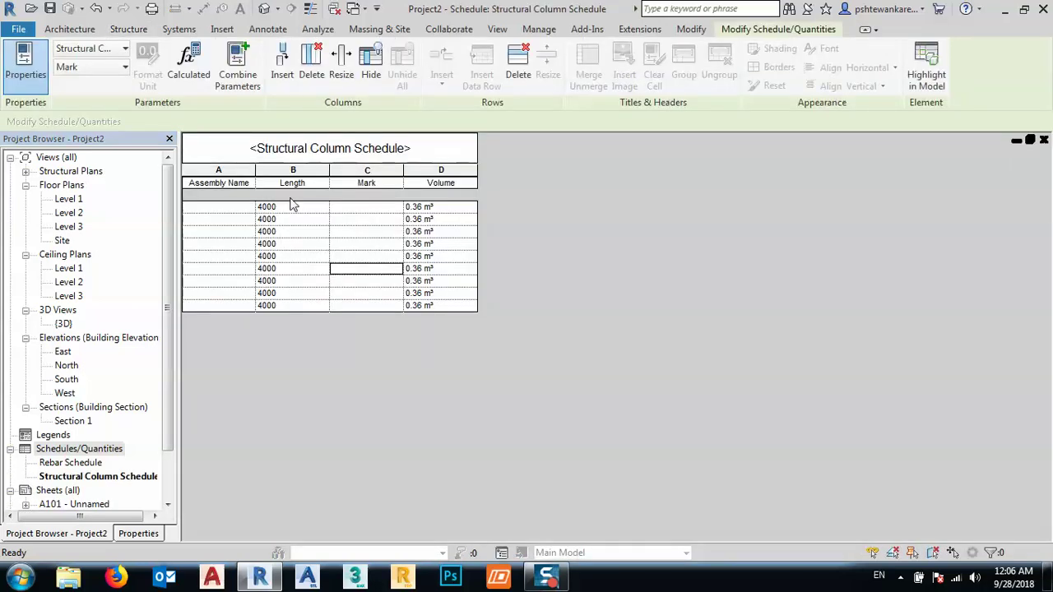
pyautogui.moveTo(281, 207); pyautogui.dragTo(281, 325)
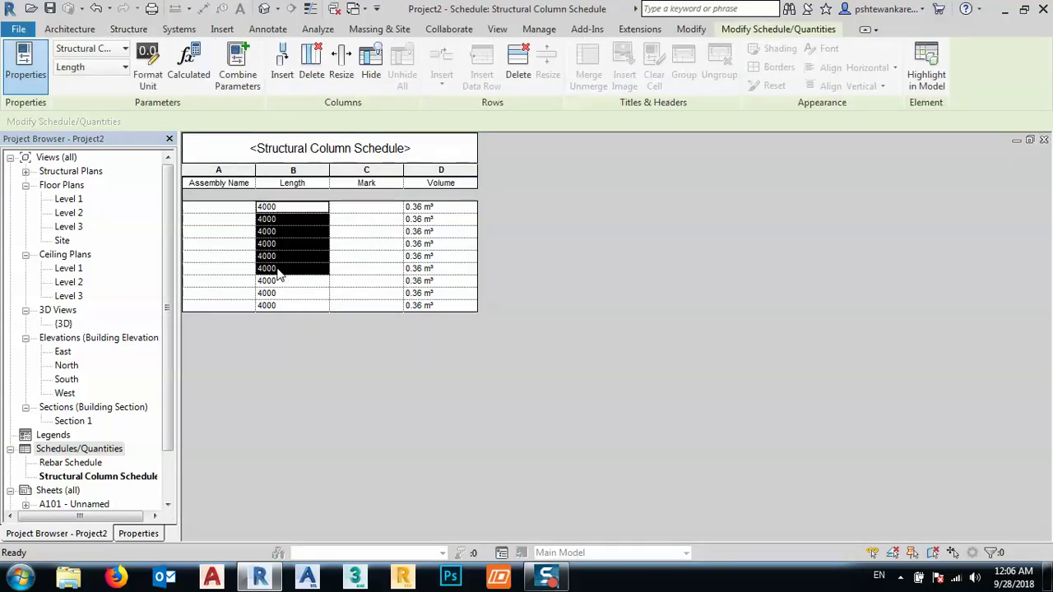
pyautogui.moveTo(299, 208); pyautogui.dragTo(296, 306)
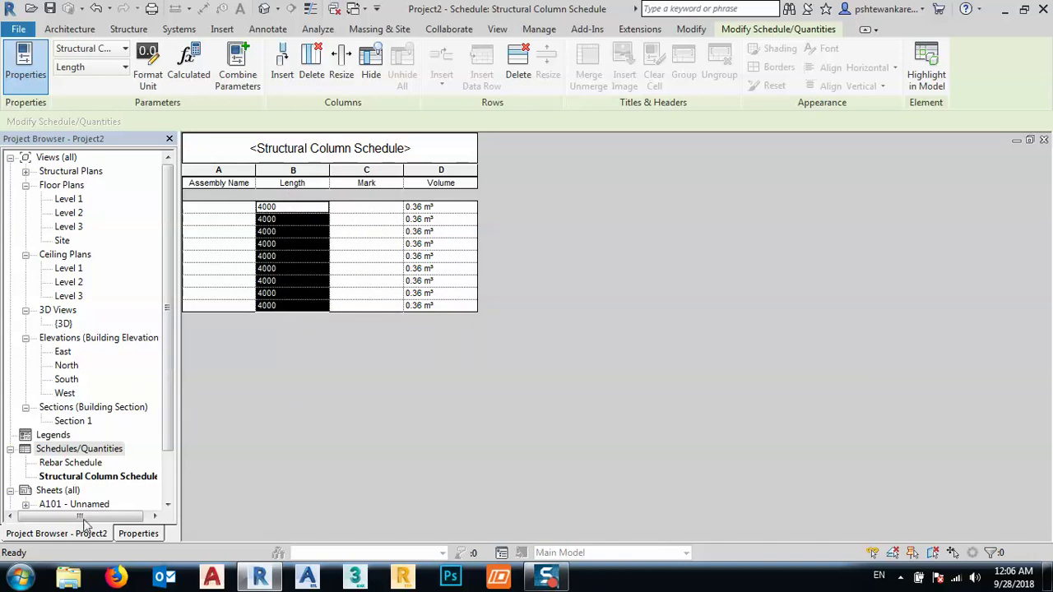
# Step: Show the Properties palette and close the schedule to return to sheet A101
pyautogui.click(80, 533)
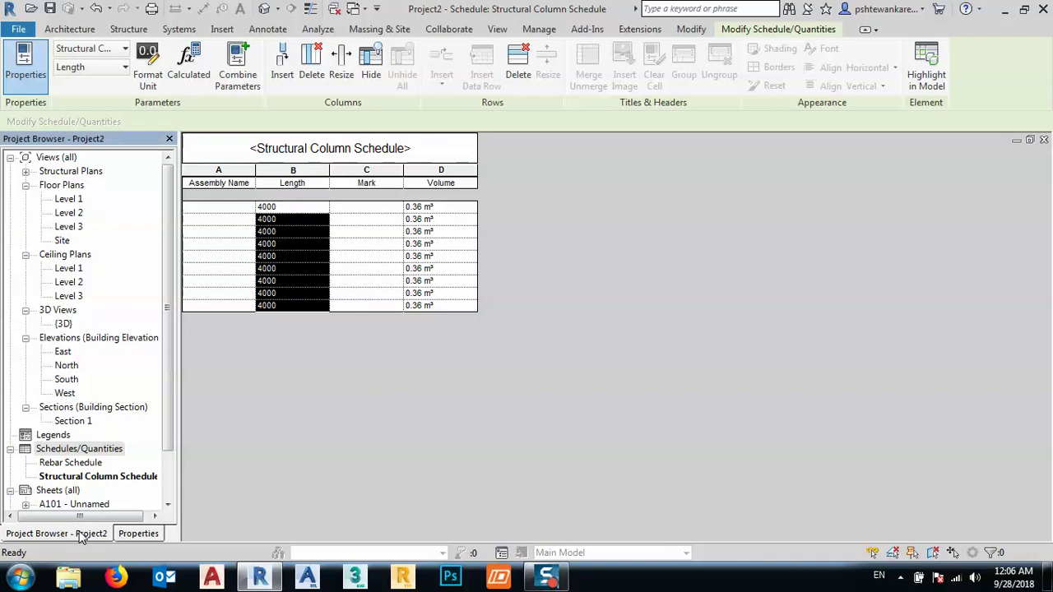
pyautogui.click(153, 537)
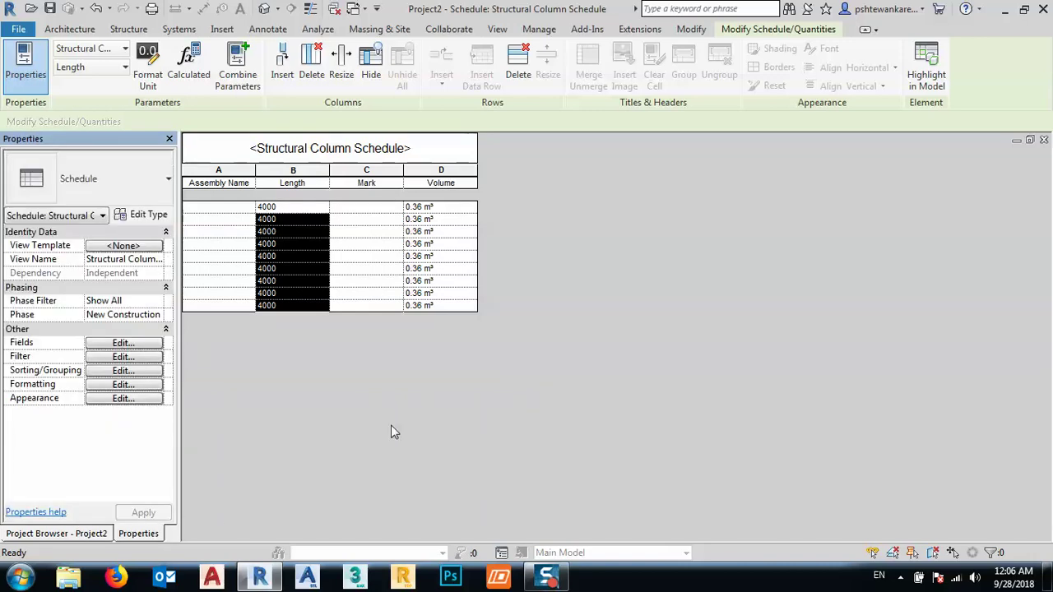
pyautogui.click(1042, 140)
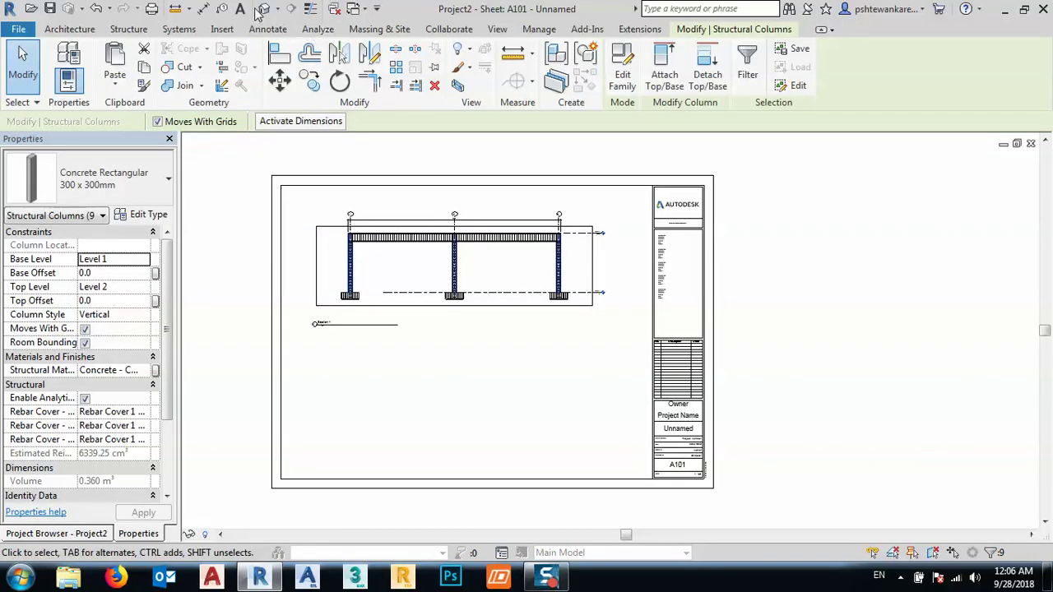
# Step: Switch to the 3D view and zoom and pan until the footings, columns and beams all show
pyautogui.click(264, 8)
pyautogui.scroll(3, 511, 411)
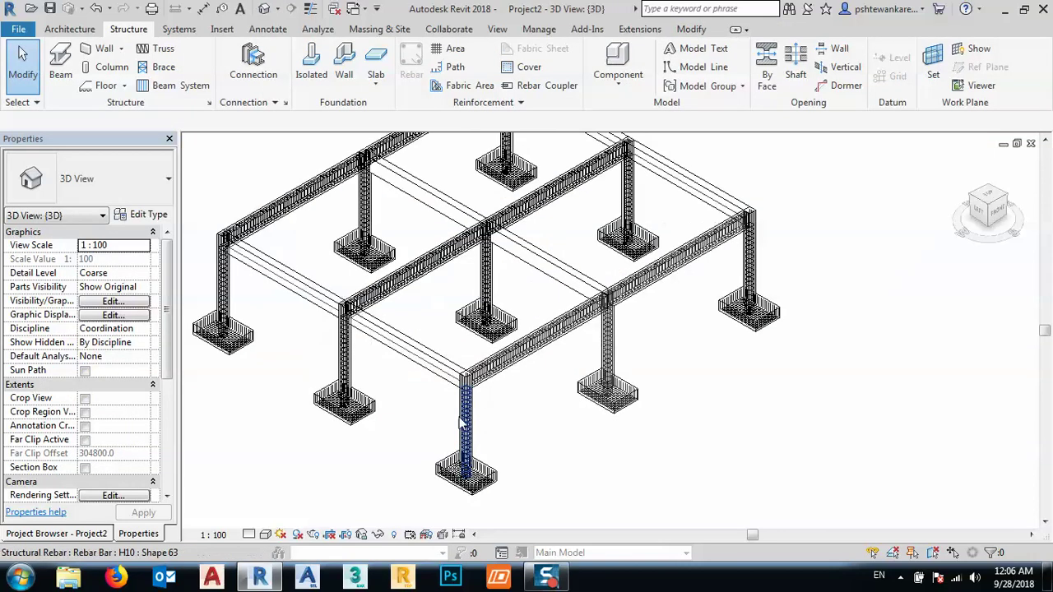
pyautogui.scroll(2, 461, 416)
pyautogui.scroll(-4, 412, 391)
pyautogui.moveTo(493, 145); pyautogui.dragTo(559, 207, button='middle')
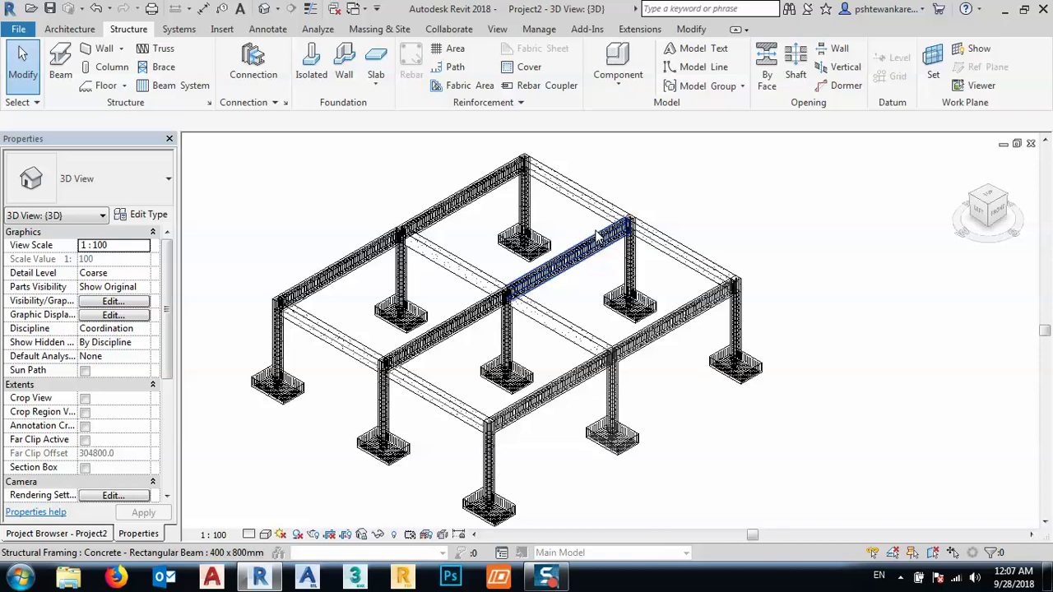
pyautogui.scroll(3, 510, 329)
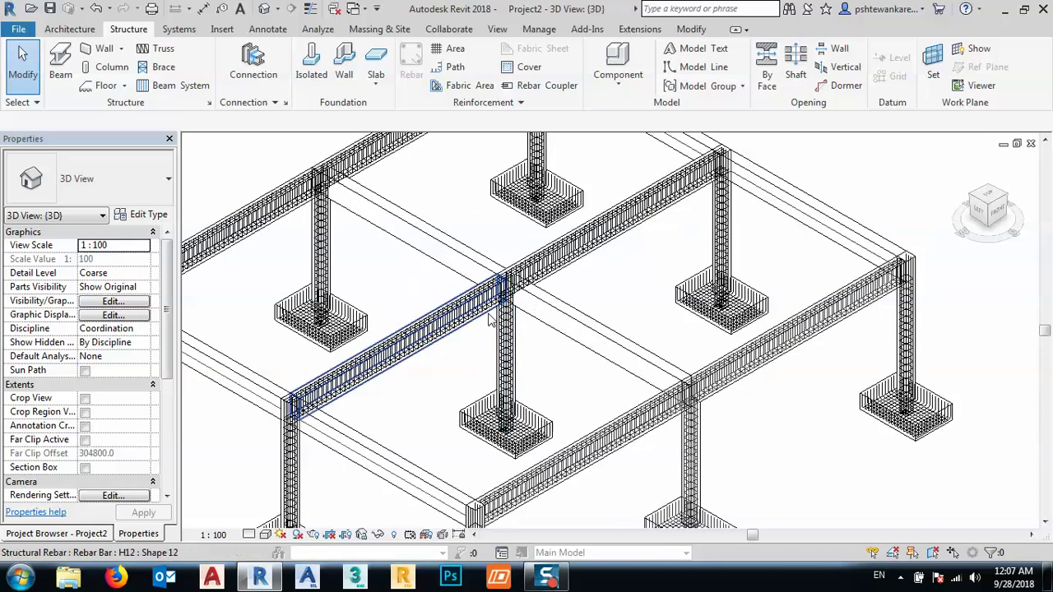
pyautogui.scroll(3, 502, 288)
pyautogui.scroll(2, 510, 247)
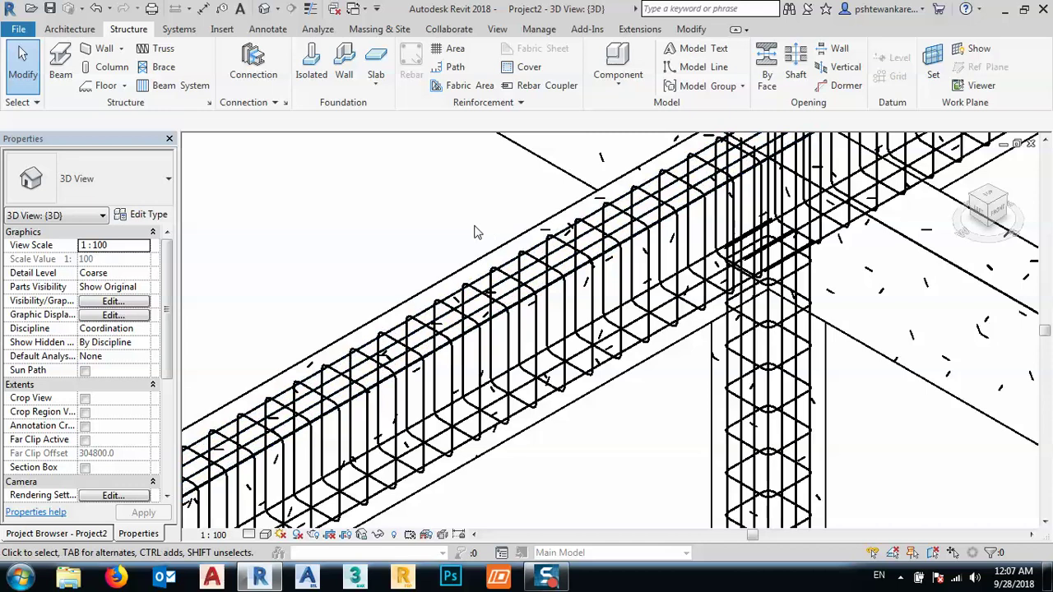
pyautogui.scroll(-2, 474, 232)
pyautogui.scroll(-2, 486, 288)
pyautogui.scroll(-1, 473, 321)
pyautogui.scroll(-1, 574, 287)
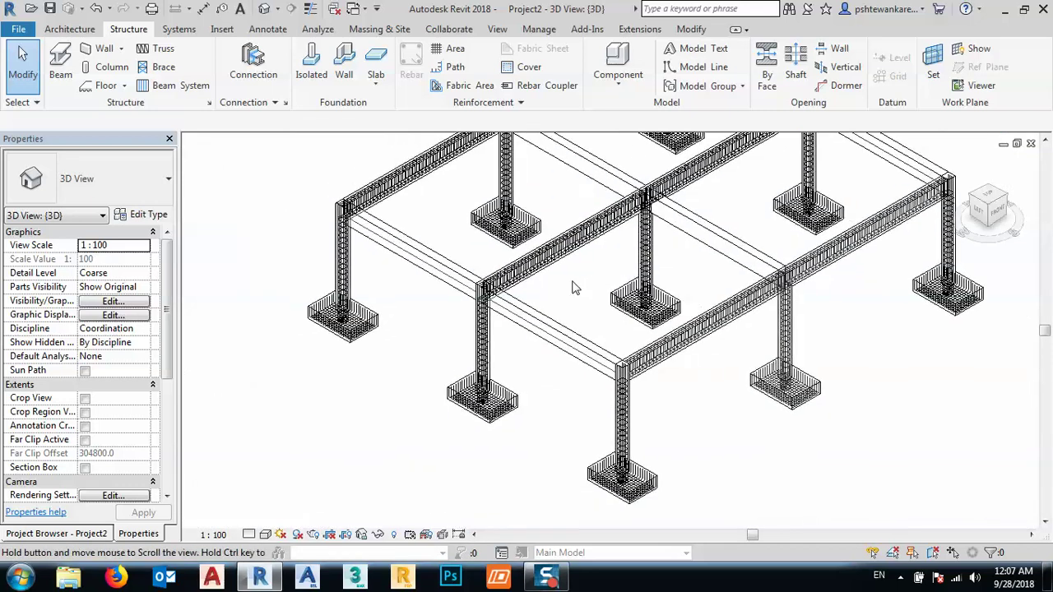
pyautogui.scroll(-1, 574, 287)
pyautogui.scroll(-1, 546, 357)
pyautogui.scroll(2, 576, 343)
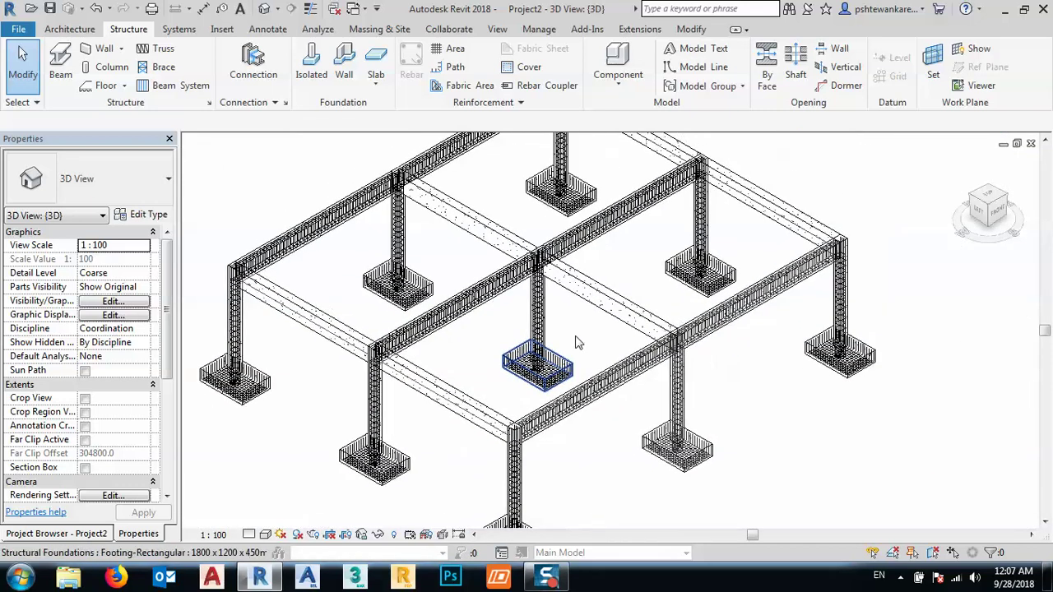
pyautogui.scroll(-1, 575, 344)
pyautogui.scroll(1, 470, 230)
pyautogui.scroll(1, 635, 235)
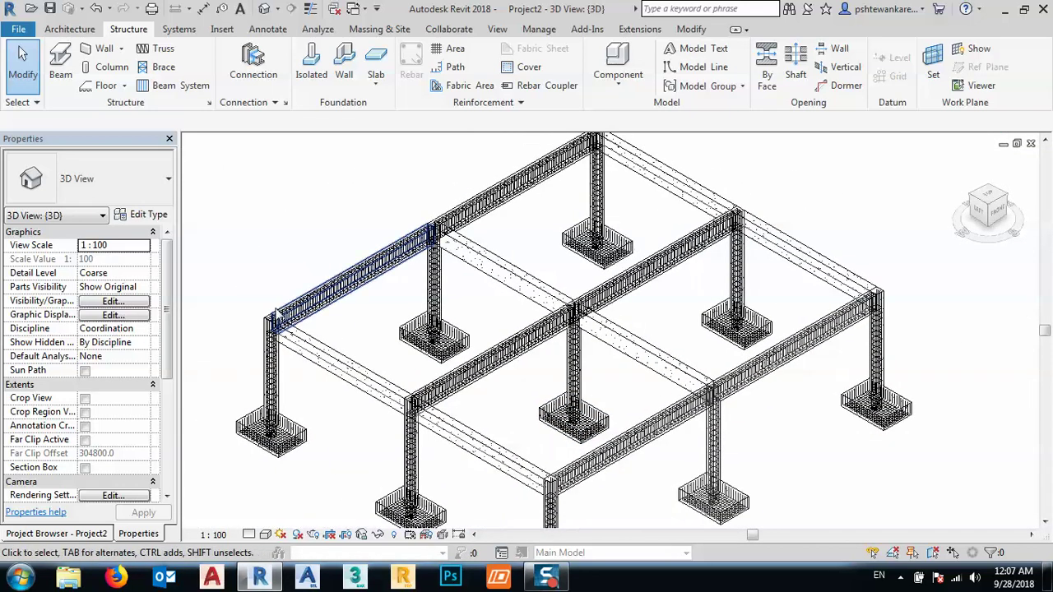
pyautogui.scroll(1, 283, 305)
pyautogui.scroll(-1, 461, 165)
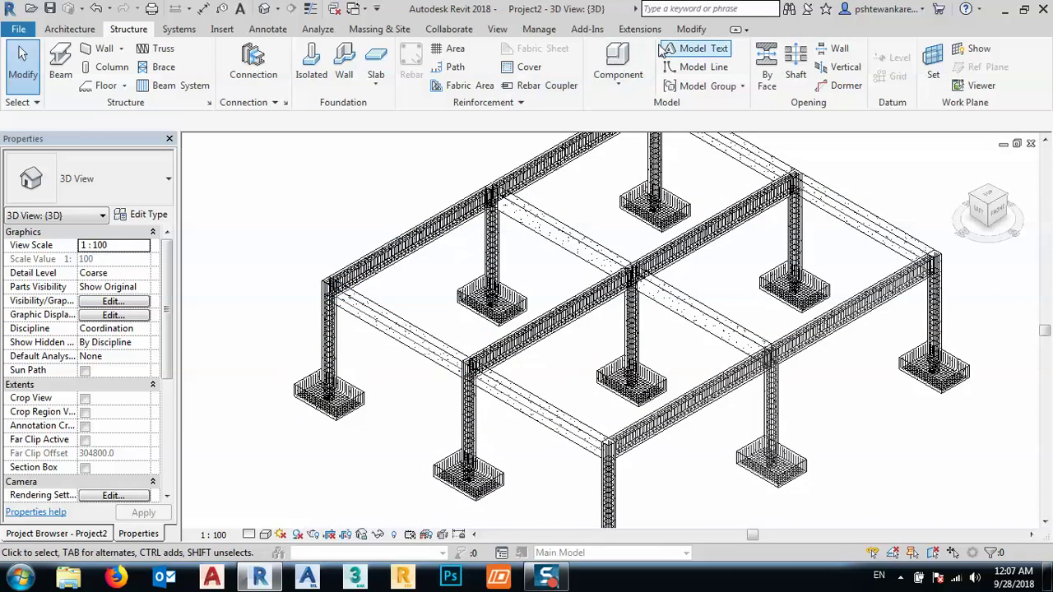
# Step: Try the Extensions beam reinforcement command and dismiss the no-selection warning
pyautogui.click(638, 30)
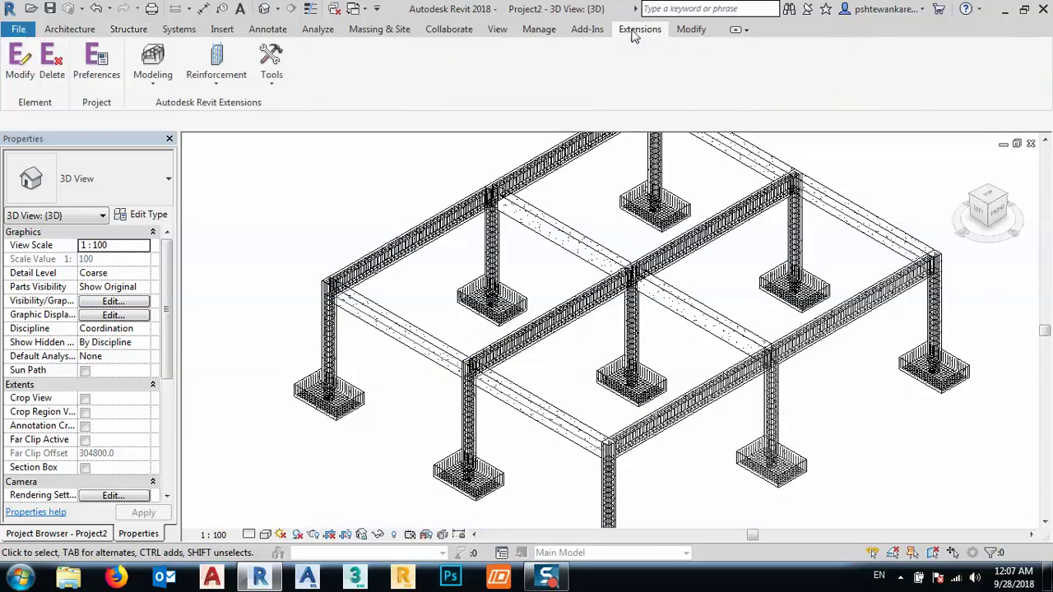
pyautogui.click(216, 66)
pyautogui.click(224, 141)
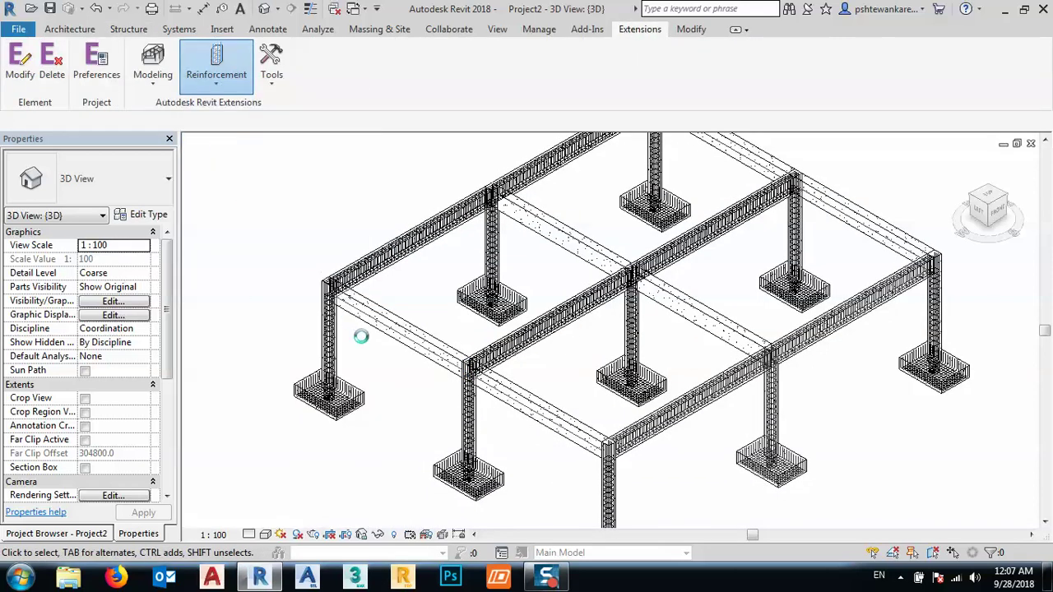
pyautogui.click(535, 320)
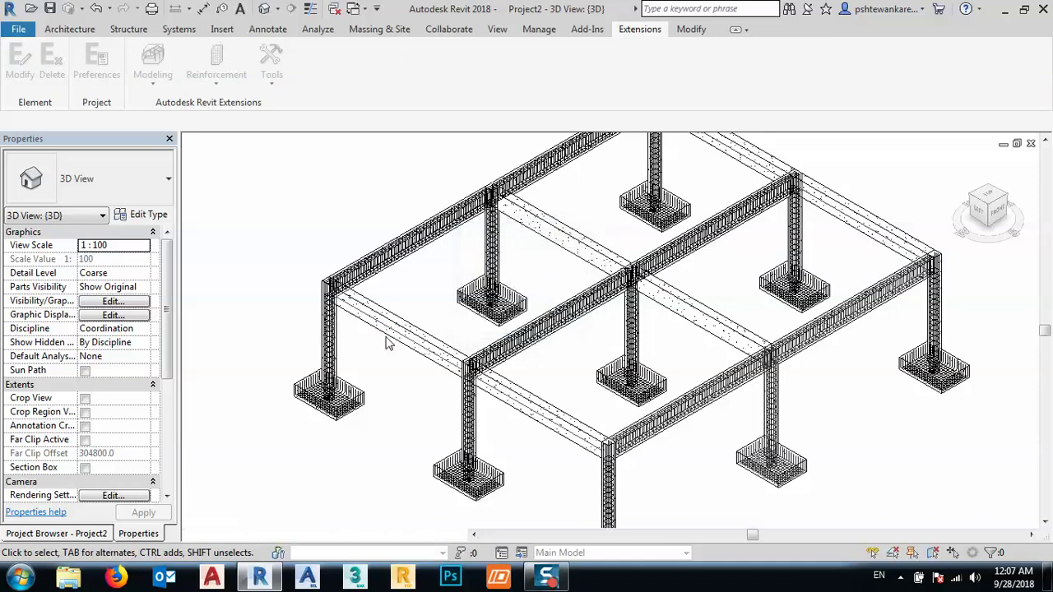
# Step: Select the left beam and launch Extensions > Reinforcement > Beams for it
pyautogui.click(395, 333)
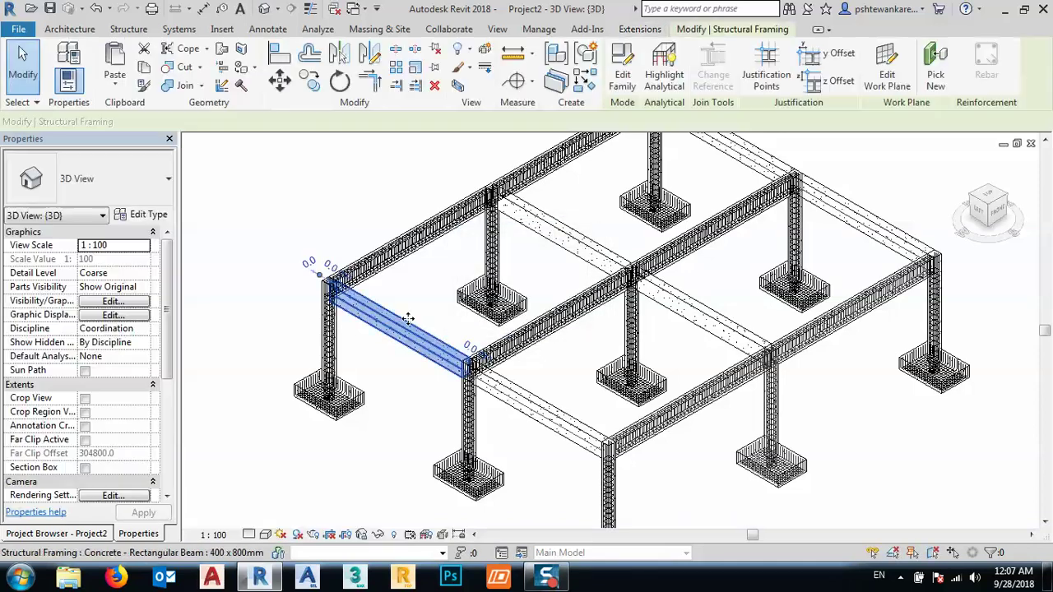
pyautogui.click(640, 29)
pyautogui.click(216, 62)
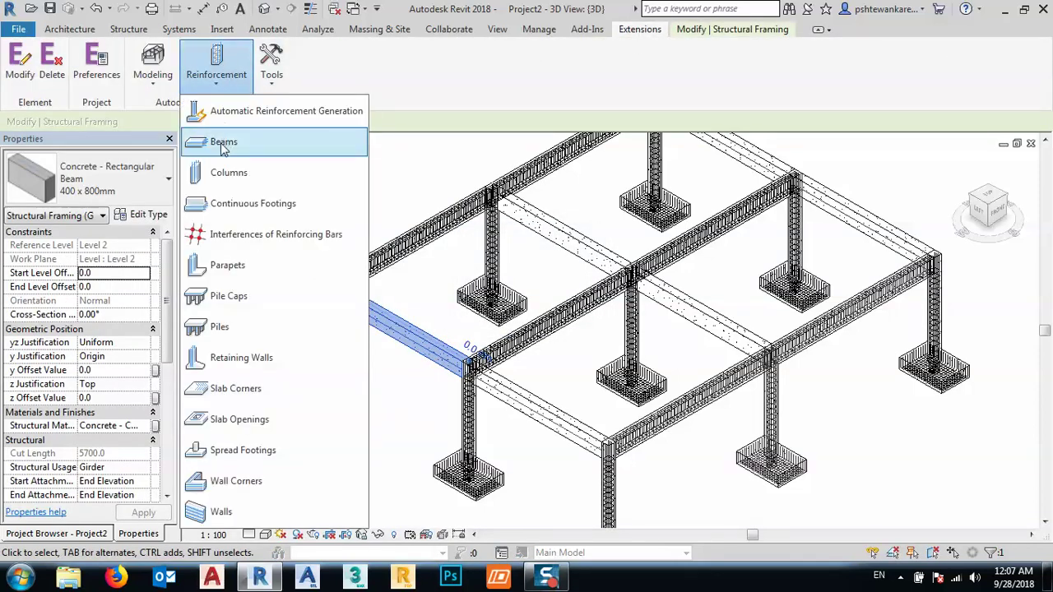
pyautogui.click(222, 144)
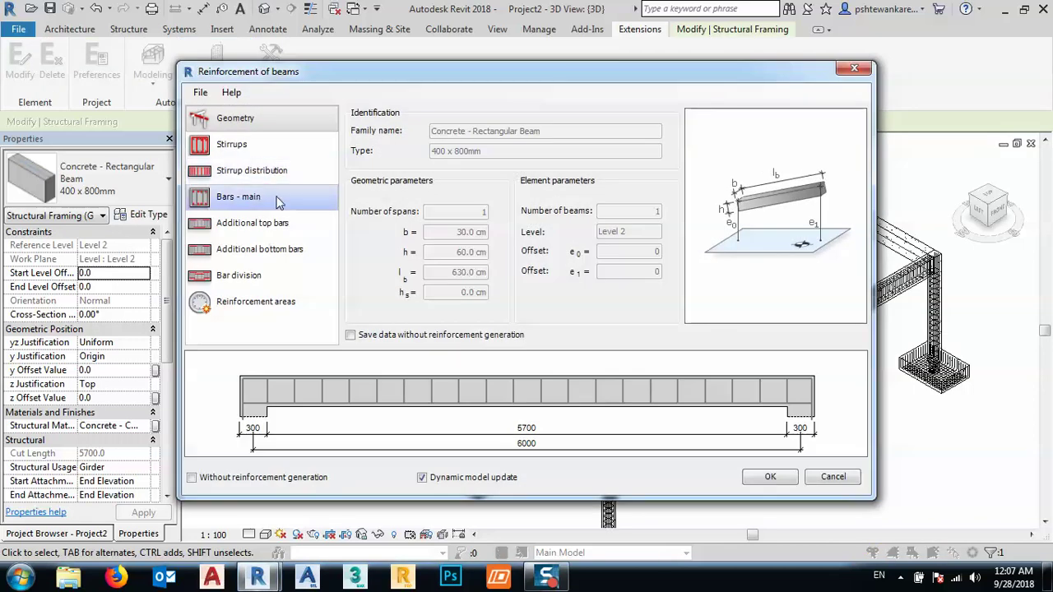
# Step: Use a closed rectangular stirrup shape with H10 bars, then view stirrup distribution
pyautogui.click(255, 147)
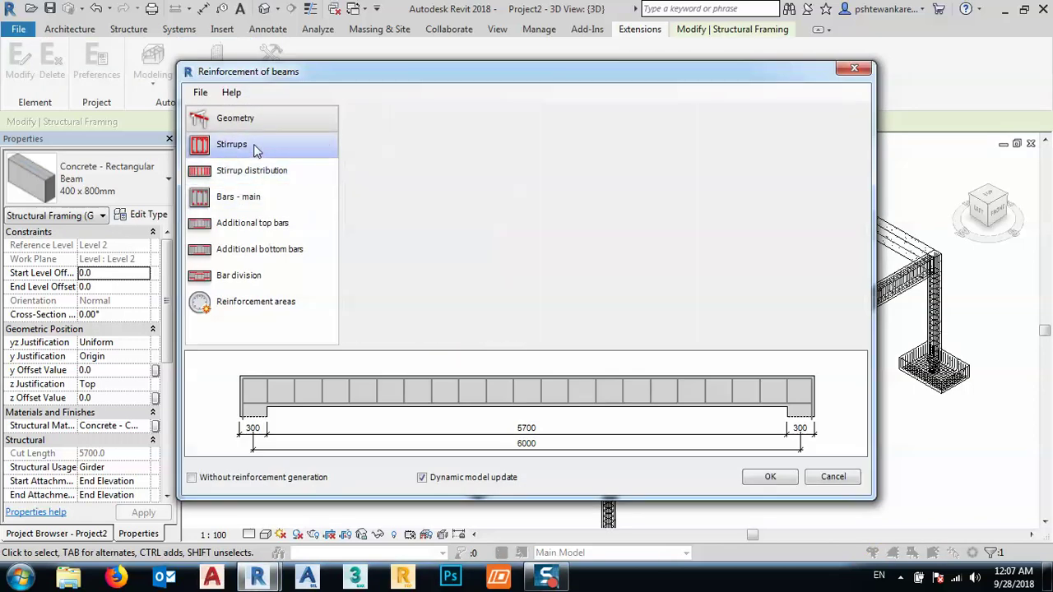
pyautogui.click(587, 153)
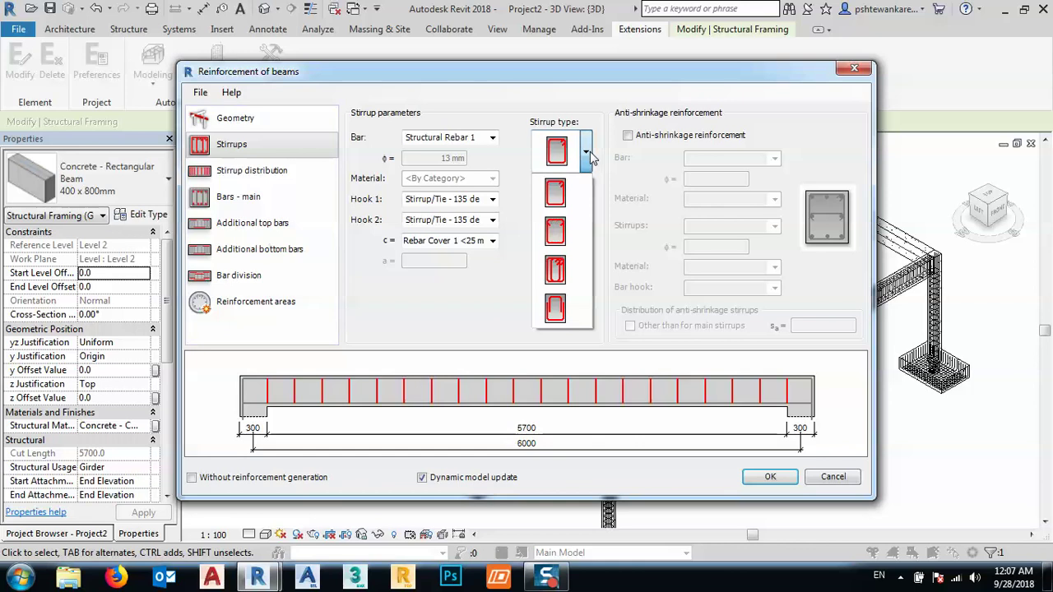
pyautogui.click(558, 195)
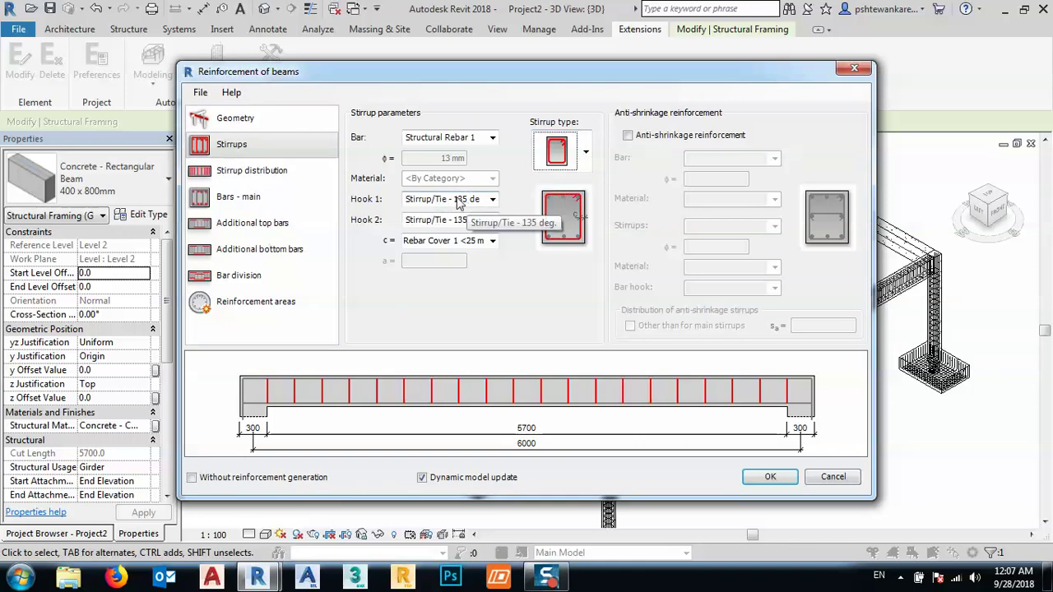
pyautogui.click(469, 140)
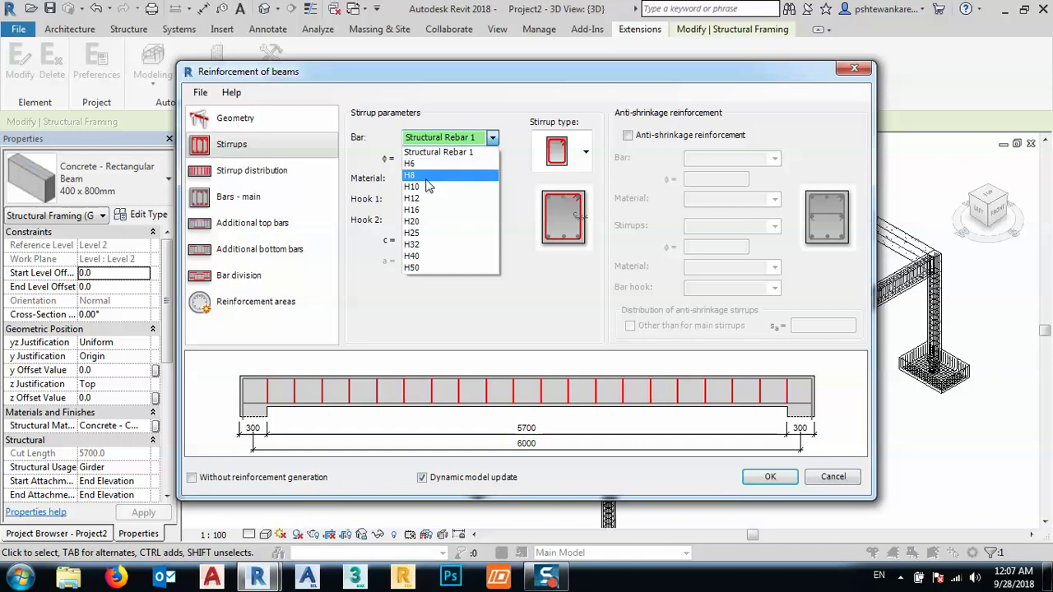
pyautogui.click(424, 199)
pyautogui.click(440, 143)
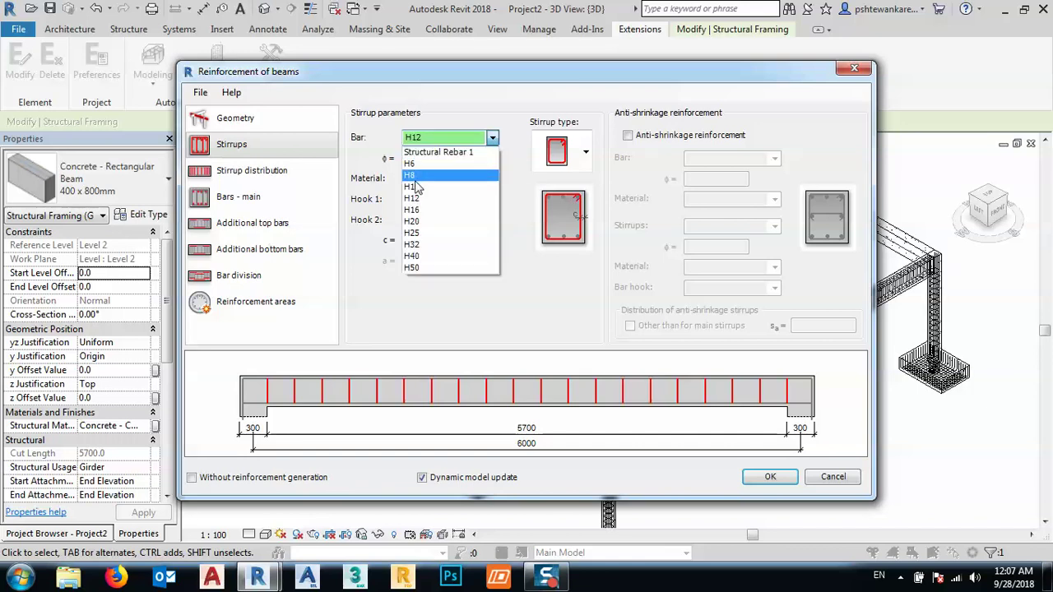
pyautogui.click(466, 162)
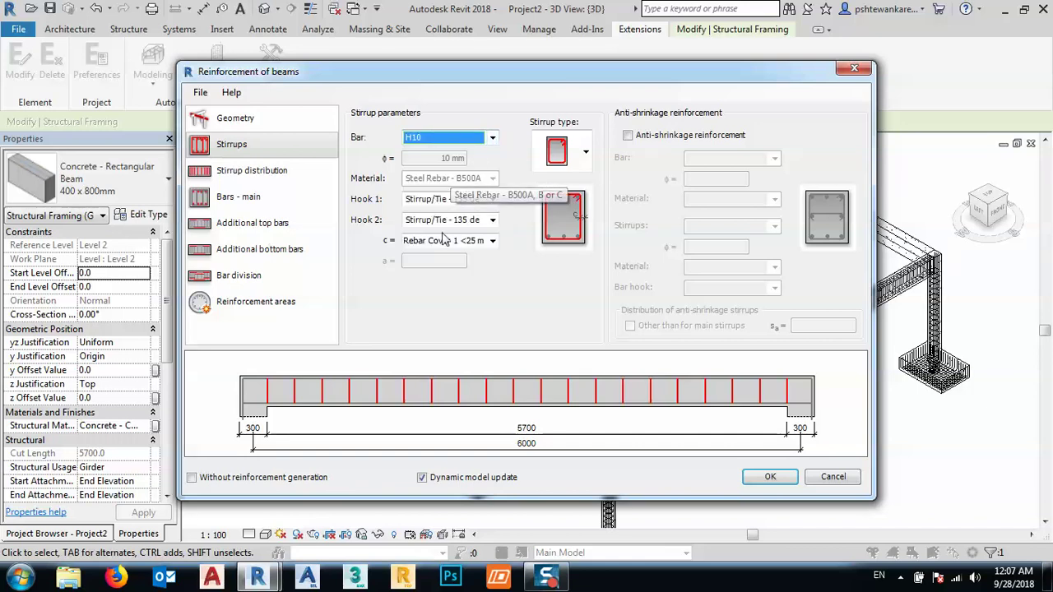
pyautogui.click(263, 170)
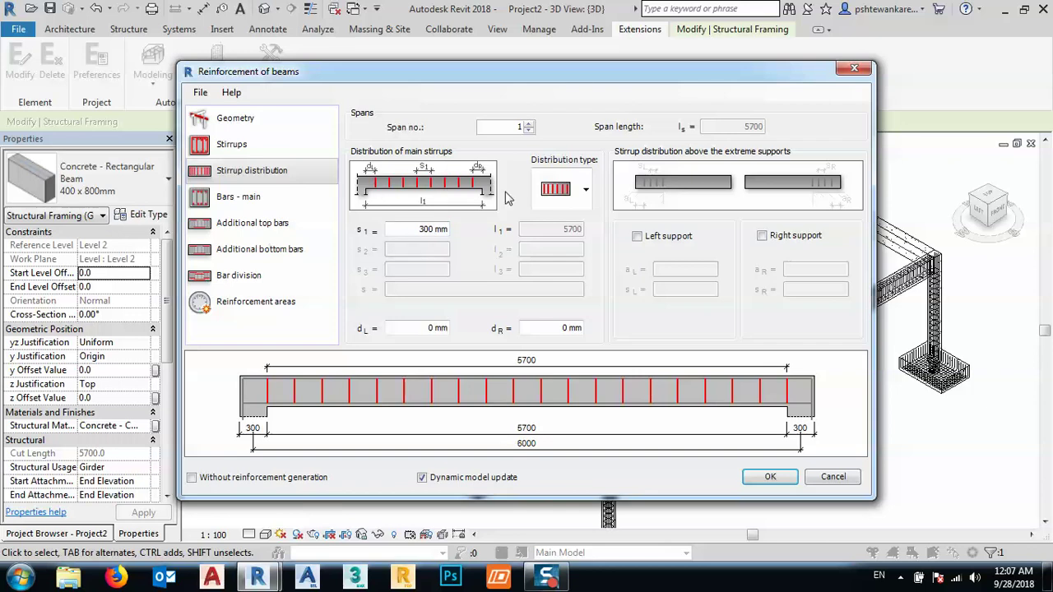
# Step: Choose the symmetric three-zone stirrup layout
pyautogui.click(584, 191)
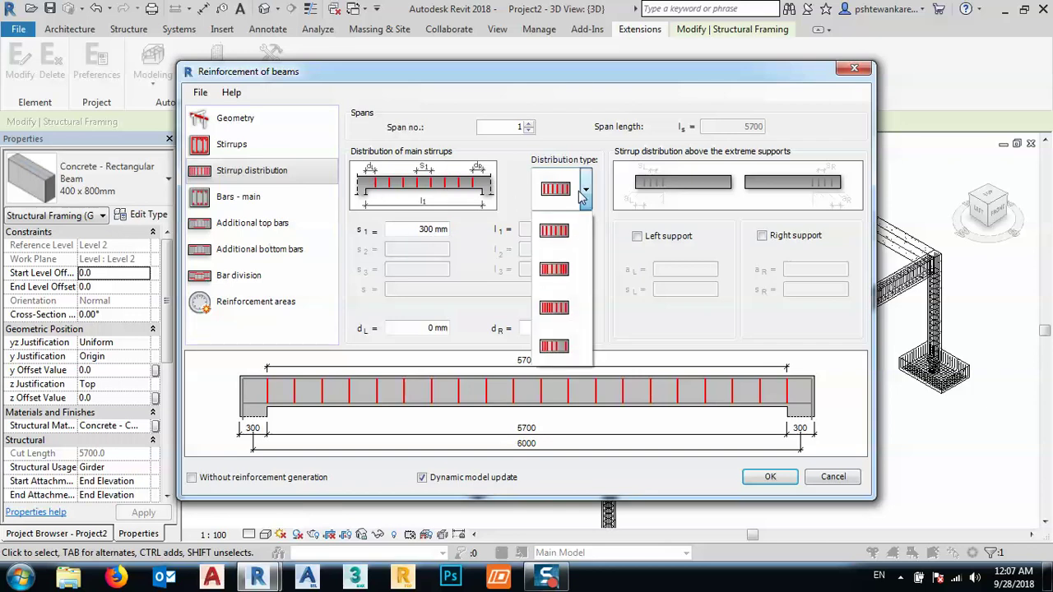
pyautogui.click(554, 270)
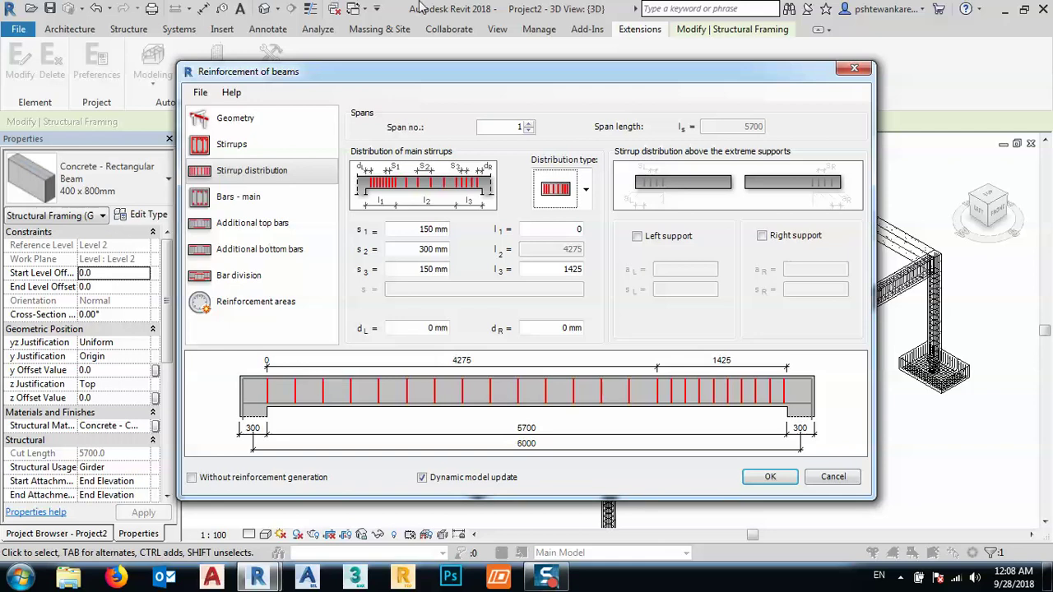
pyautogui.click(585, 189)
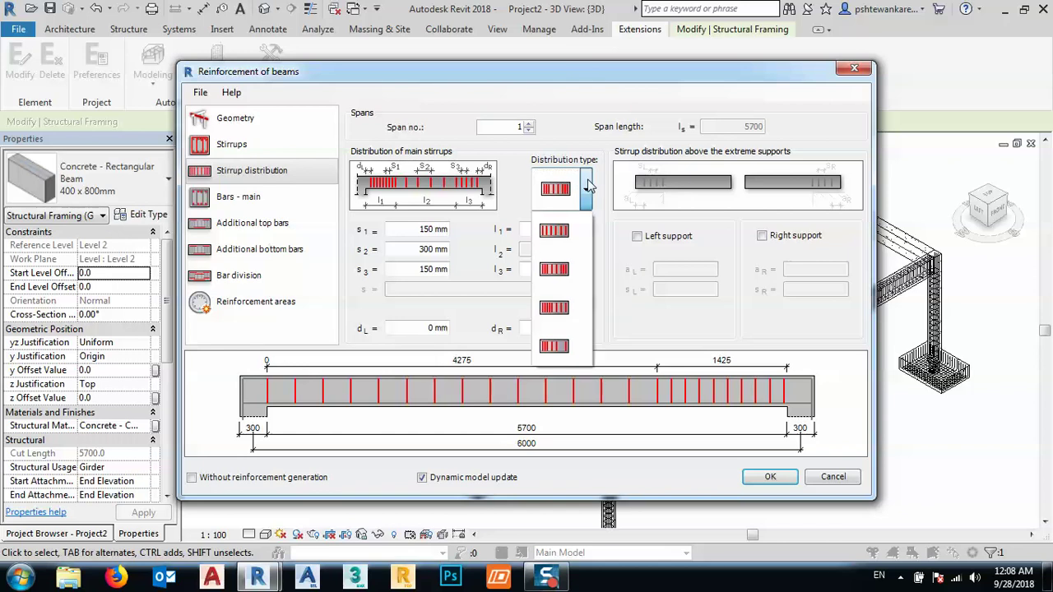
pyautogui.click(561, 272)
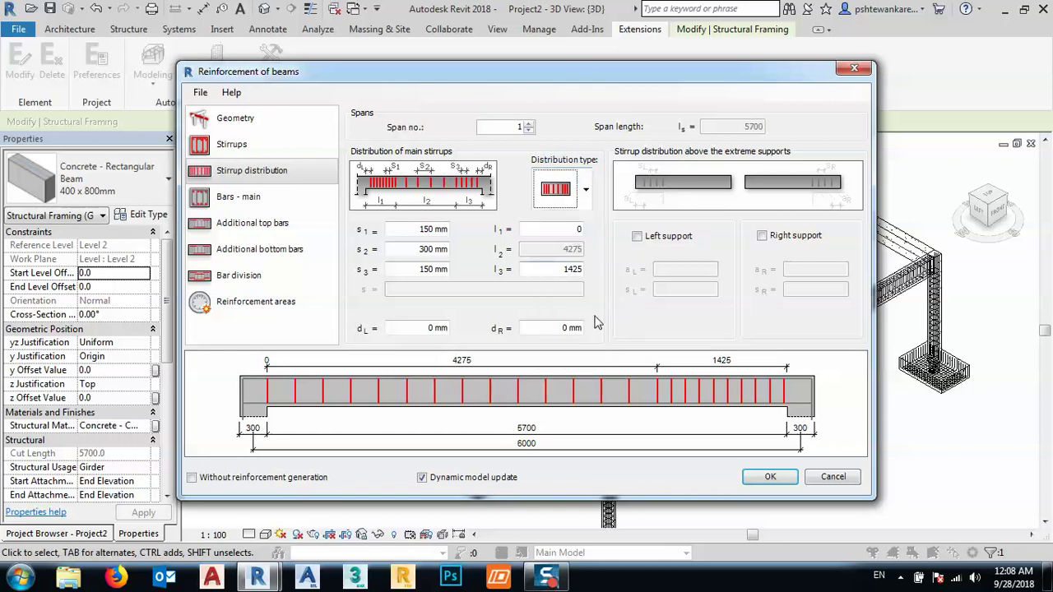
pyautogui.click(559, 192)
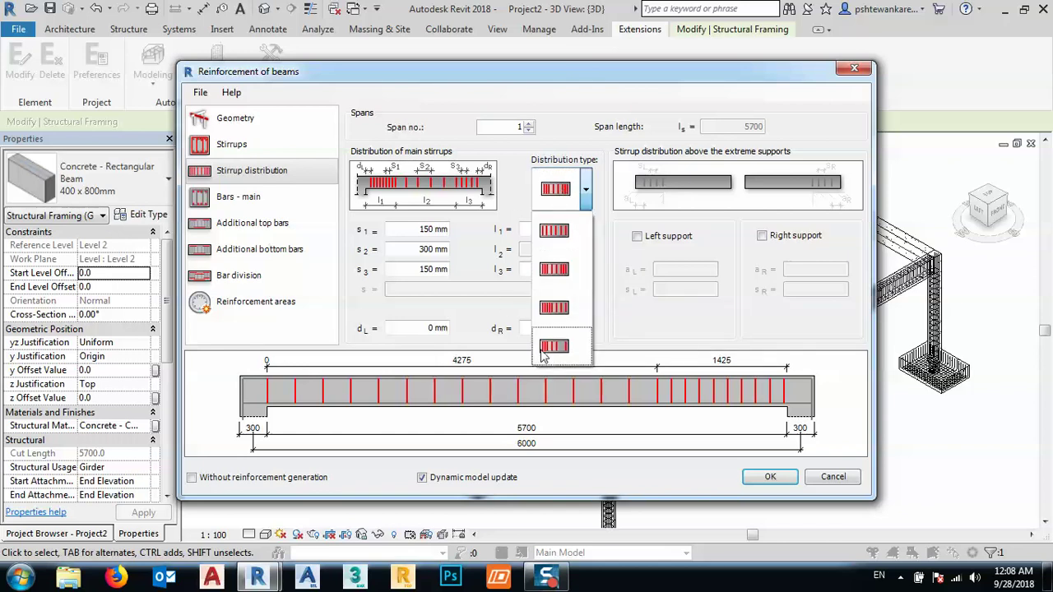
pyautogui.click(559, 345)
pyautogui.click(586, 189)
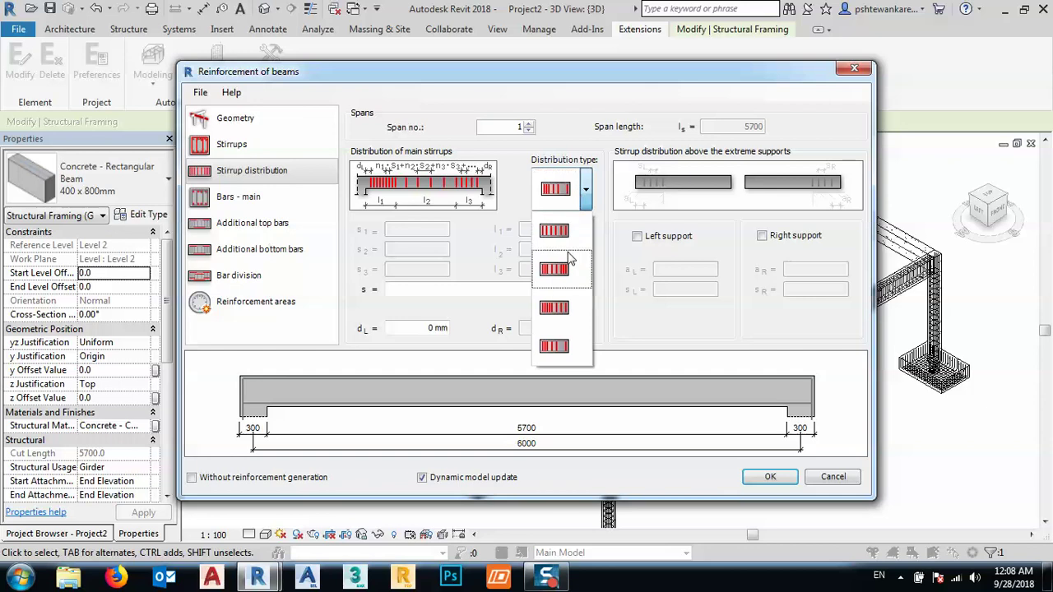
pyautogui.click(561, 244)
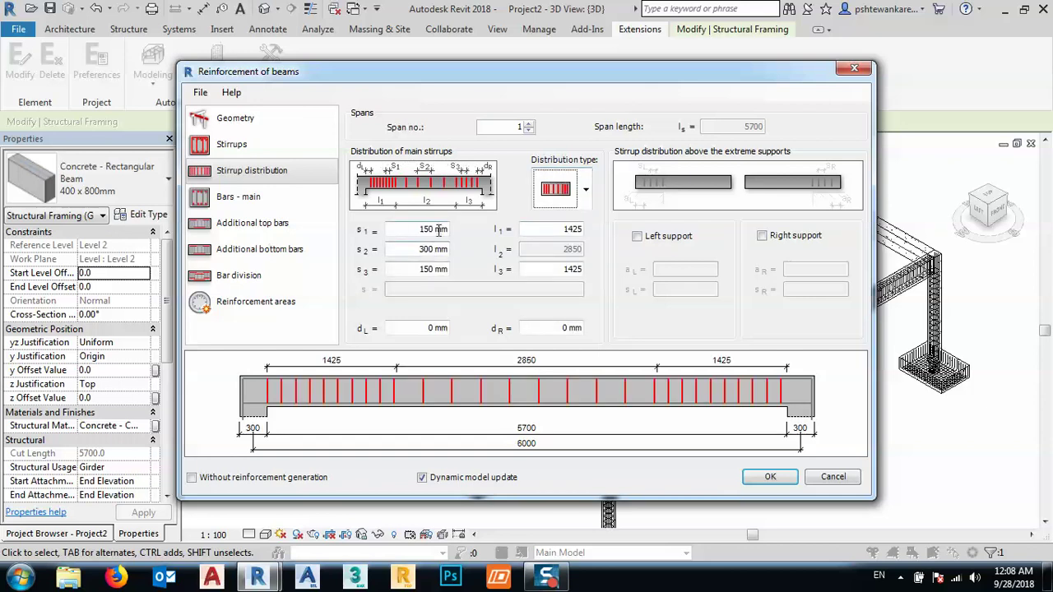
# Step: Set 1500 mm end zones at 100 mm spacing and 250 mm spacing in the middle
pyautogui.click(557, 230)
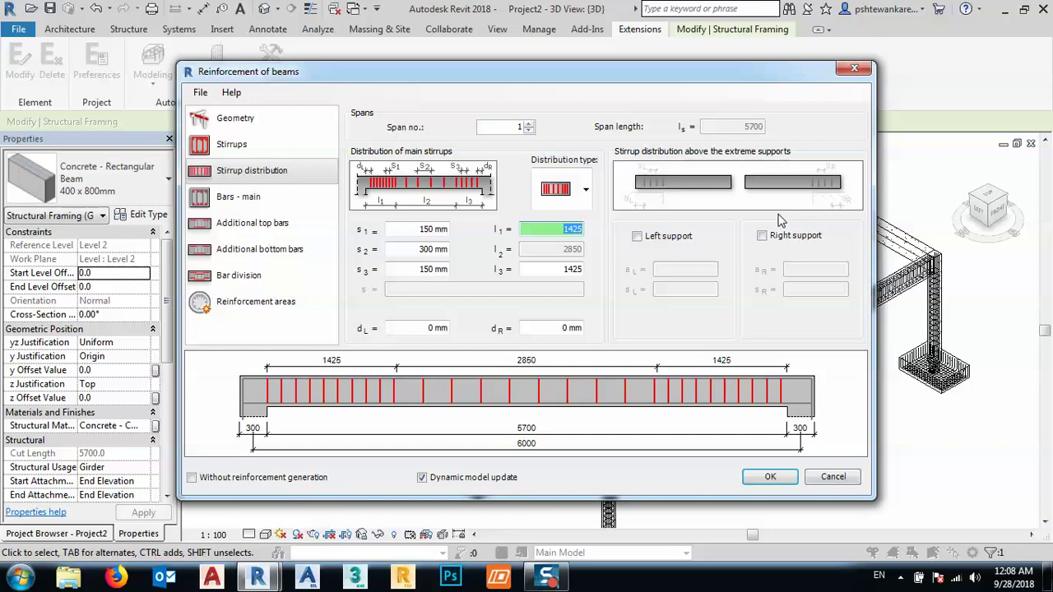
pyautogui.write('1500')
pyautogui.click(557, 271)
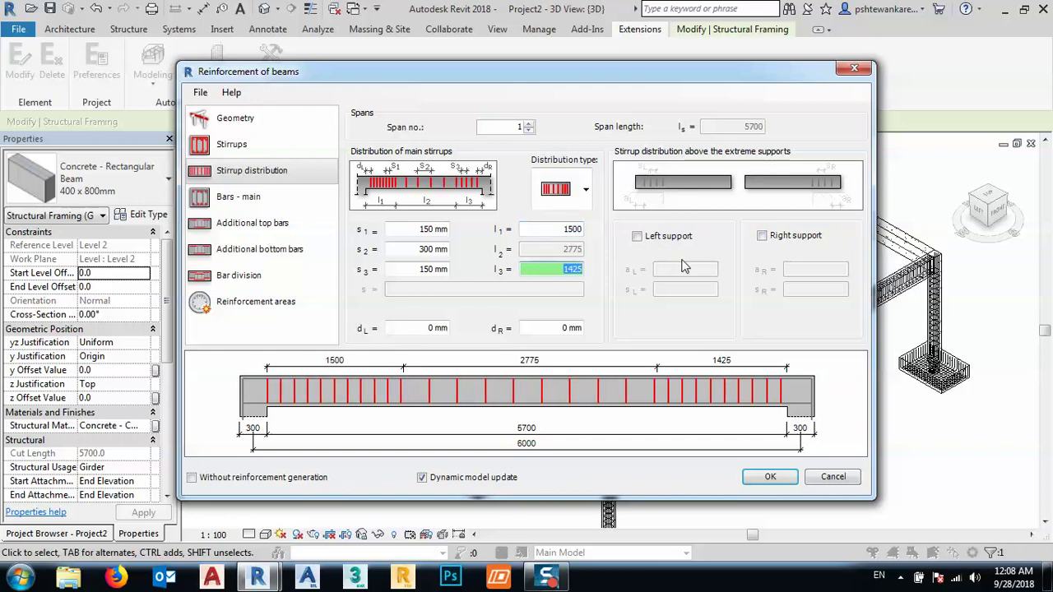
pyautogui.write('1500')
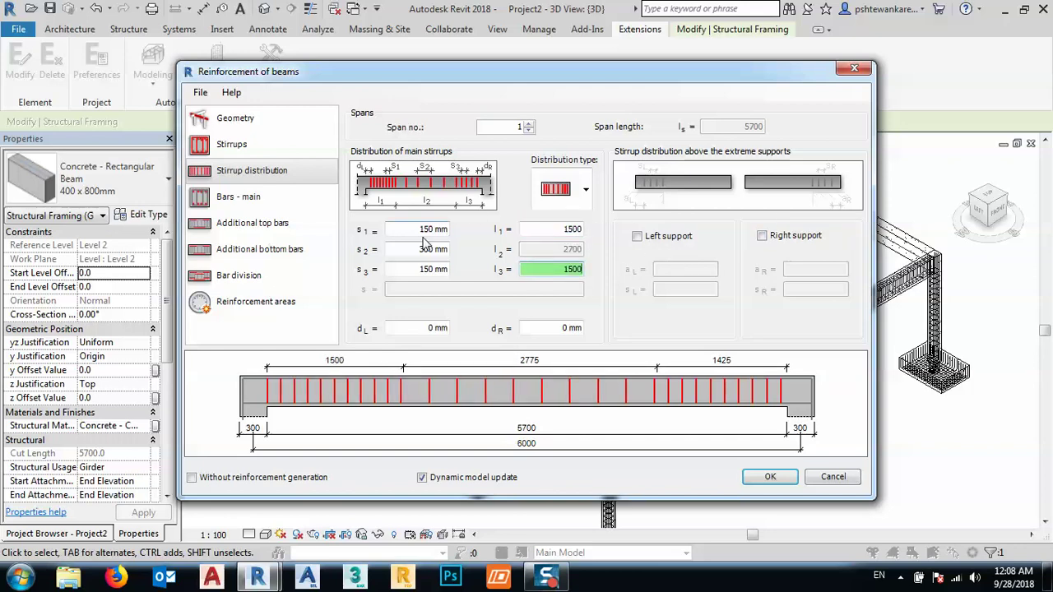
pyautogui.click(410, 229)
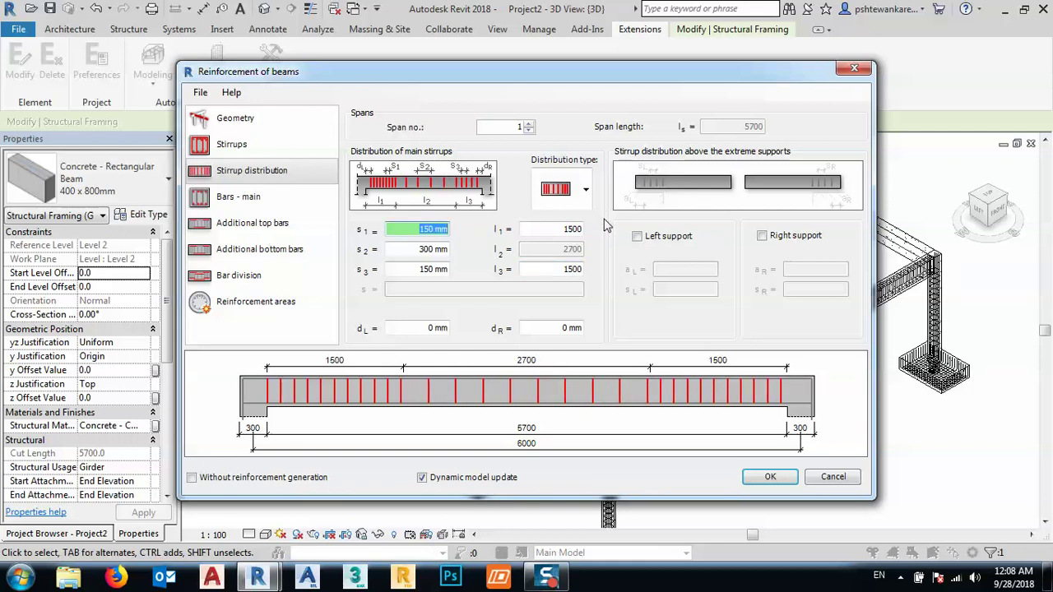
pyautogui.write('100')
pyautogui.press('Tab')
pyautogui.write('25')
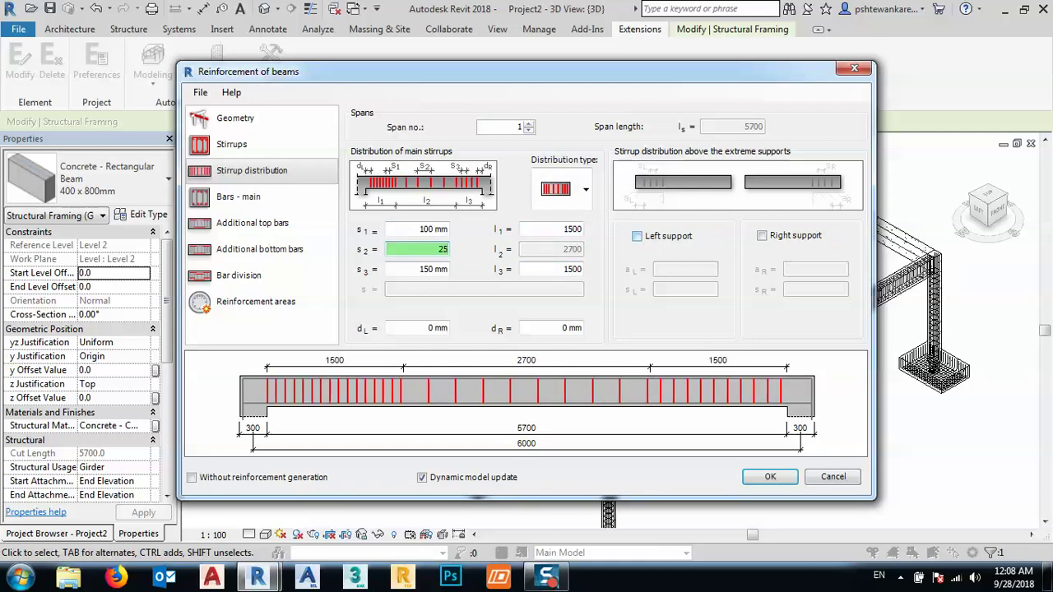
pyautogui.press('Tab')
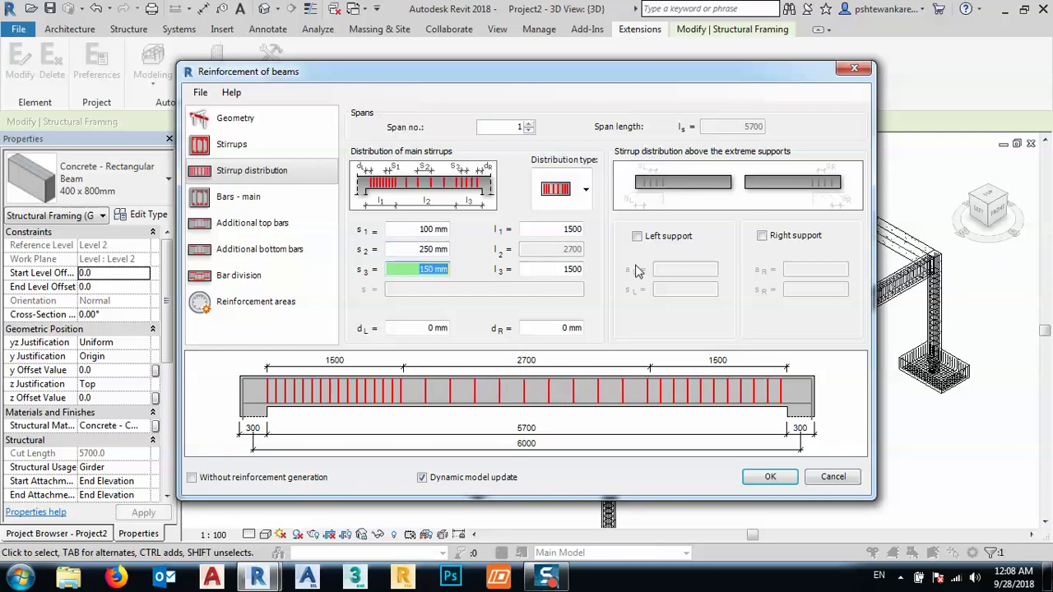
pyautogui.write('100')
pyautogui.press('Return')
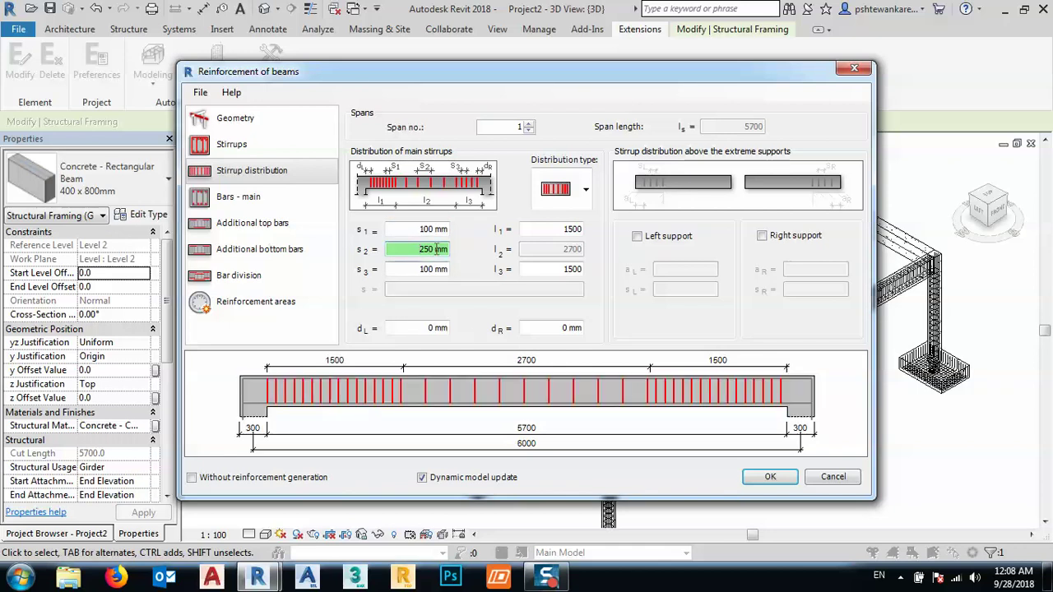
# Step: Make the bottom main reinforcement four H16 bars
pyautogui.click(239, 201)
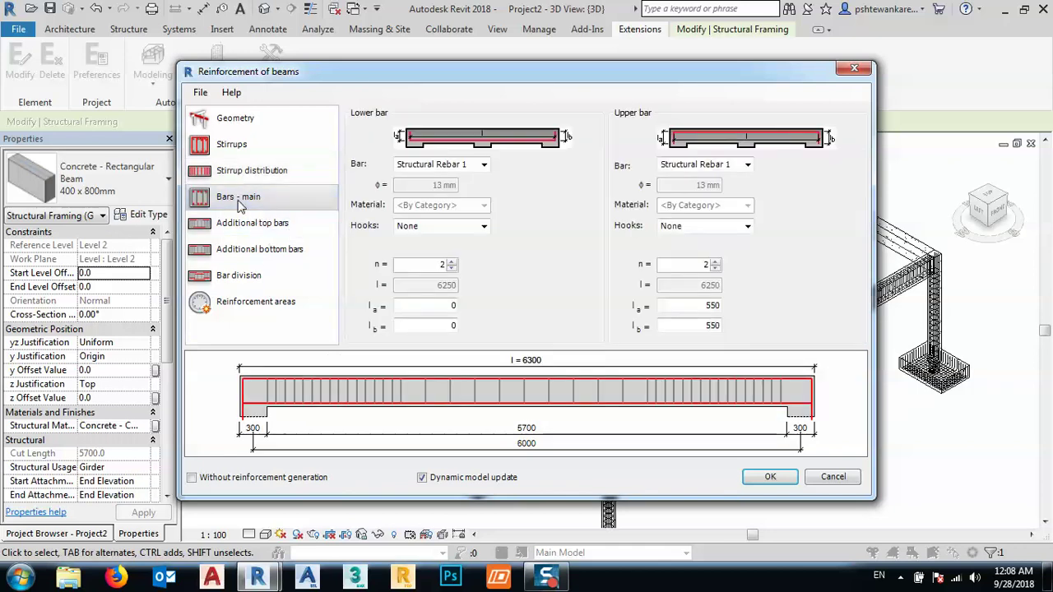
pyautogui.click(484, 165)
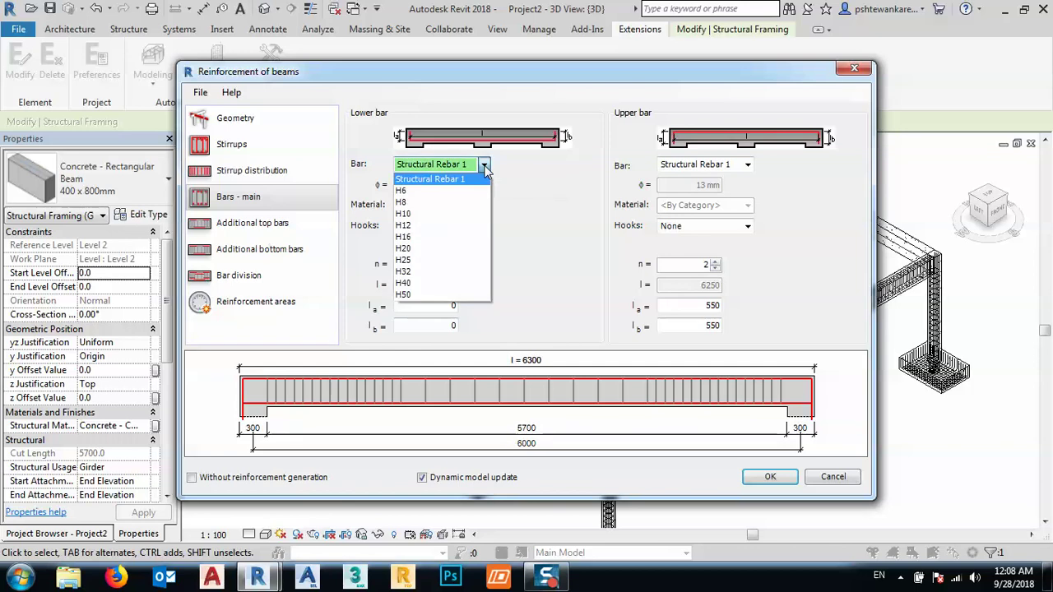
pyautogui.click(421, 237)
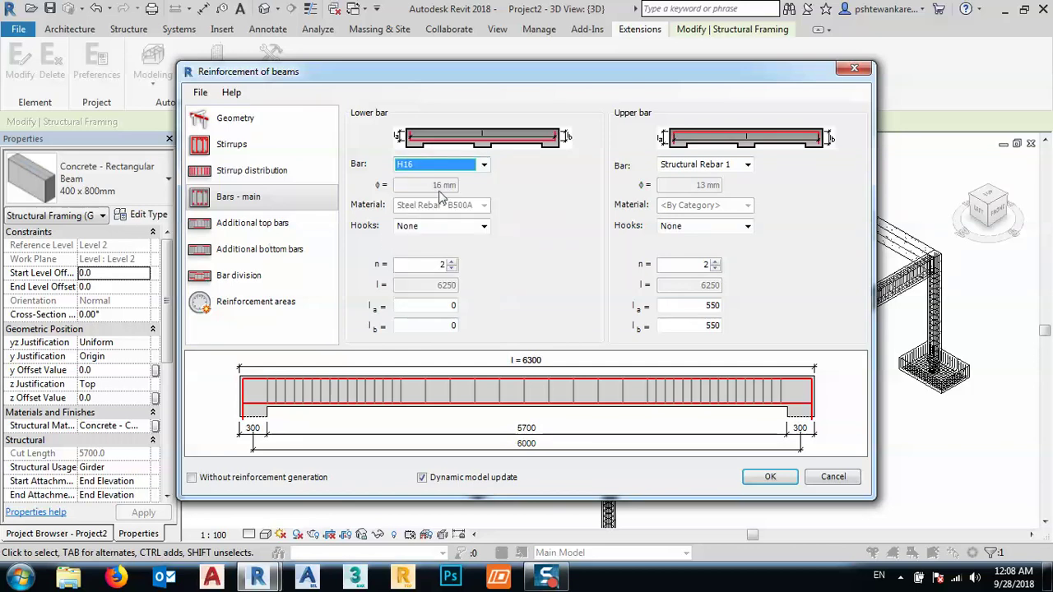
pyautogui.doubleClick(432, 264)
pyautogui.write('4')
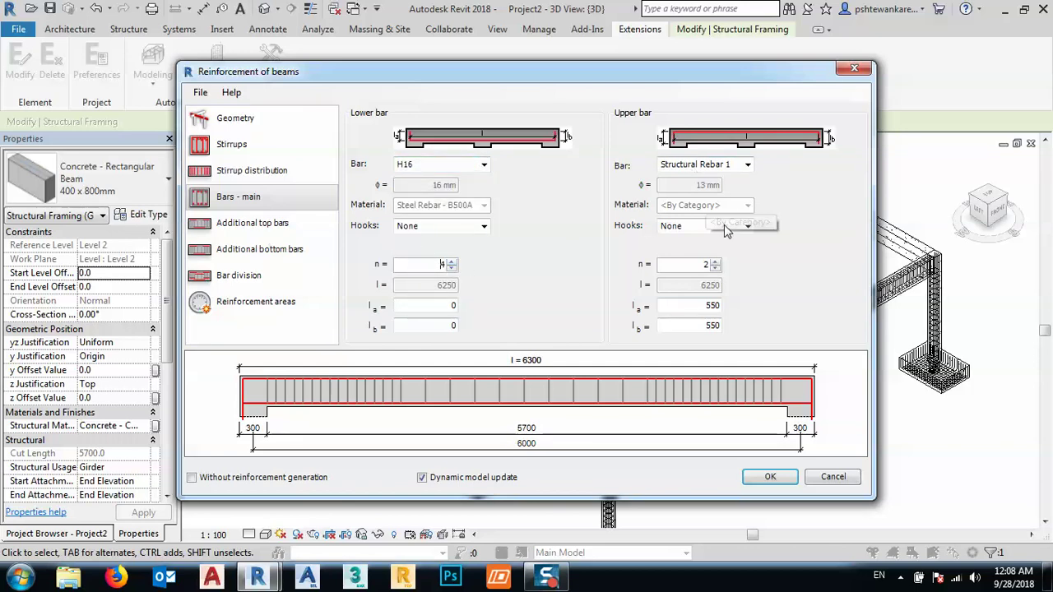
# Step: Make the top main reinforcement four H16 bars without hooks
pyautogui.click(747, 164)
pyautogui.click(726, 225)
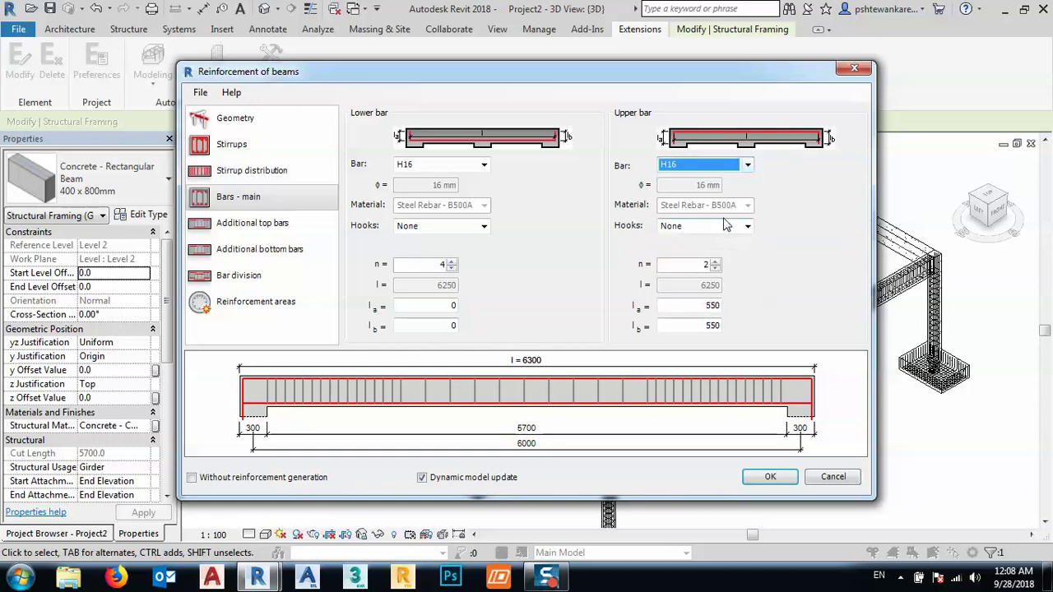
pyautogui.click(747, 226)
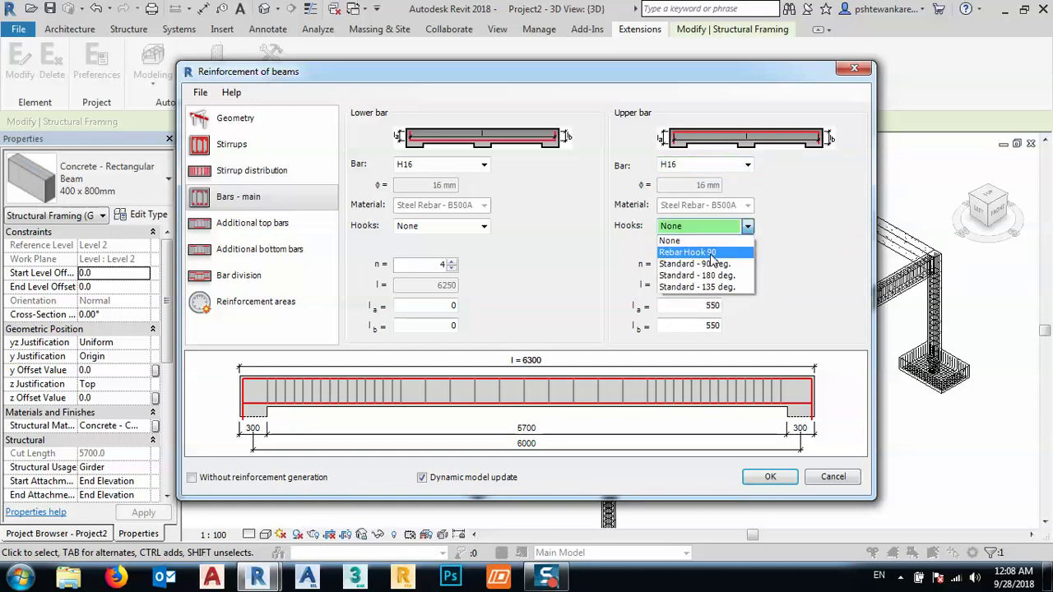
pyautogui.click(747, 226)
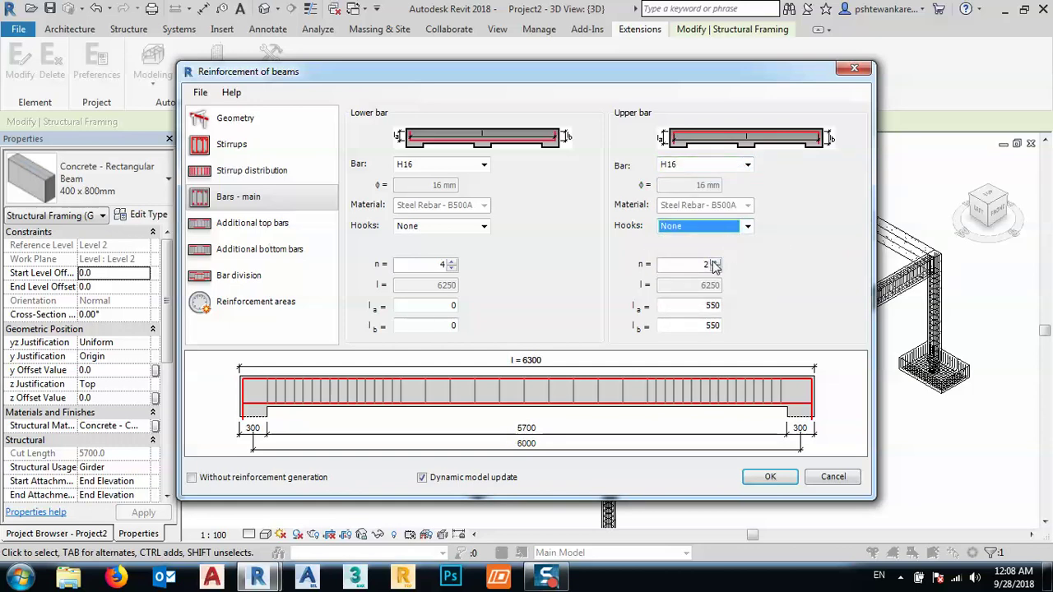
pyautogui.click(715, 261)
pyautogui.click(715, 261)
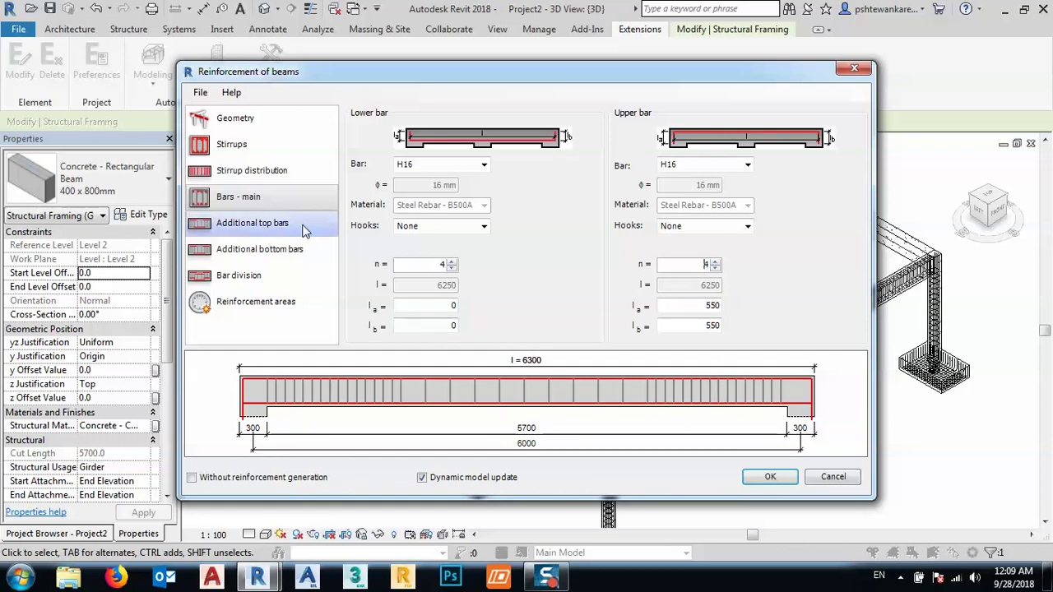
# Step: Check Additional top bars and Bar division, ending on the 8.04 cm2 Reinforcement areas table
pyautogui.click(268, 222)
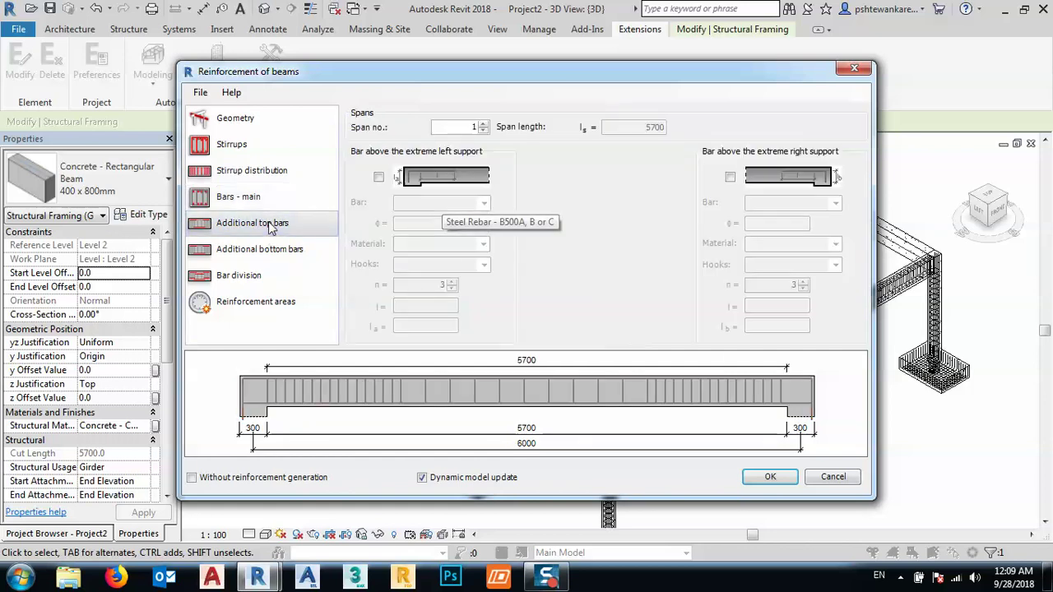
pyautogui.click(246, 200)
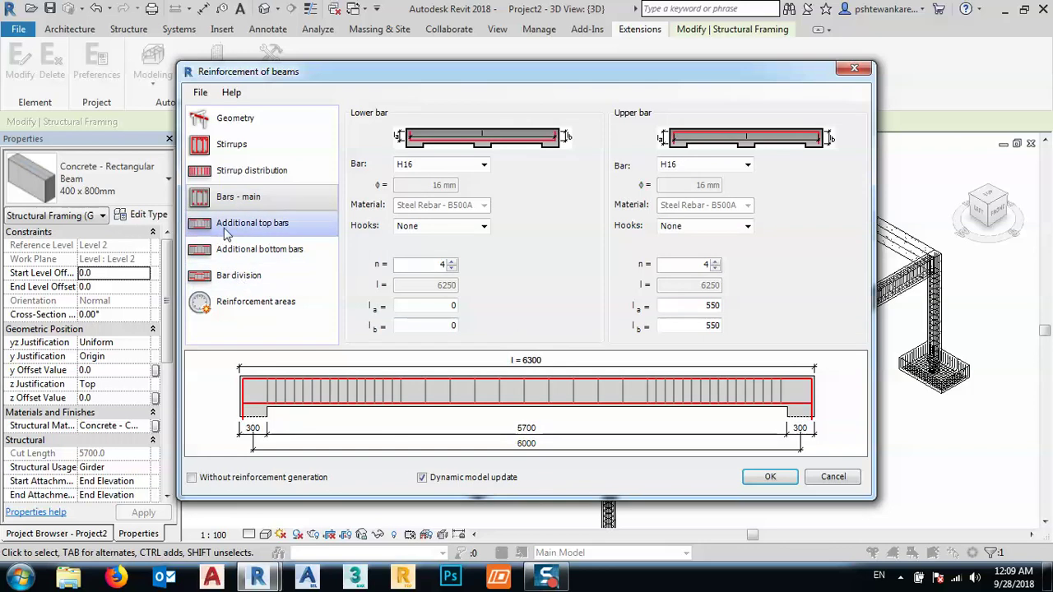
pyautogui.click(230, 229)
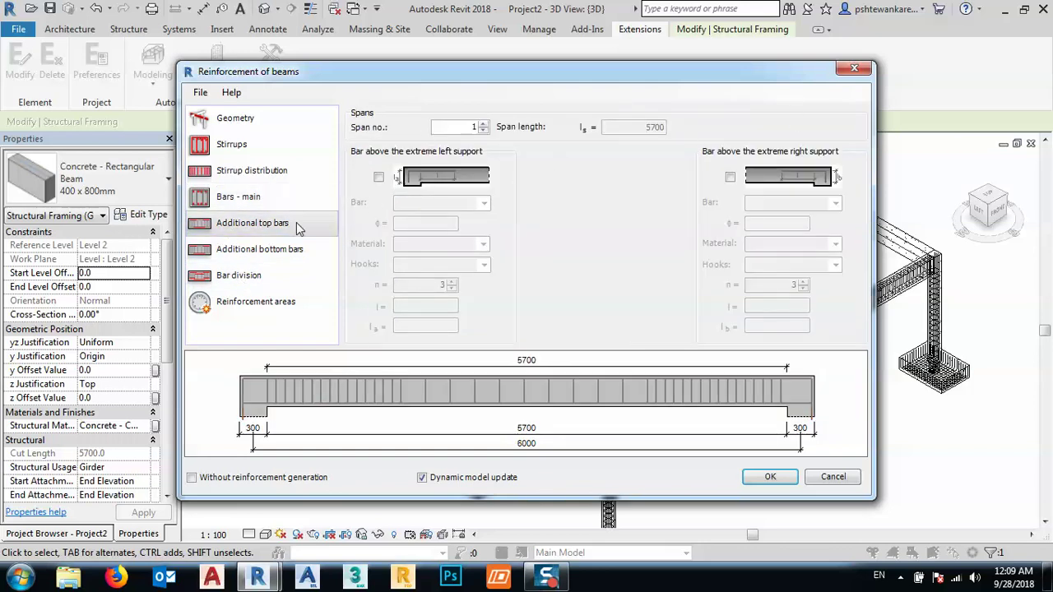
pyautogui.click(236, 276)
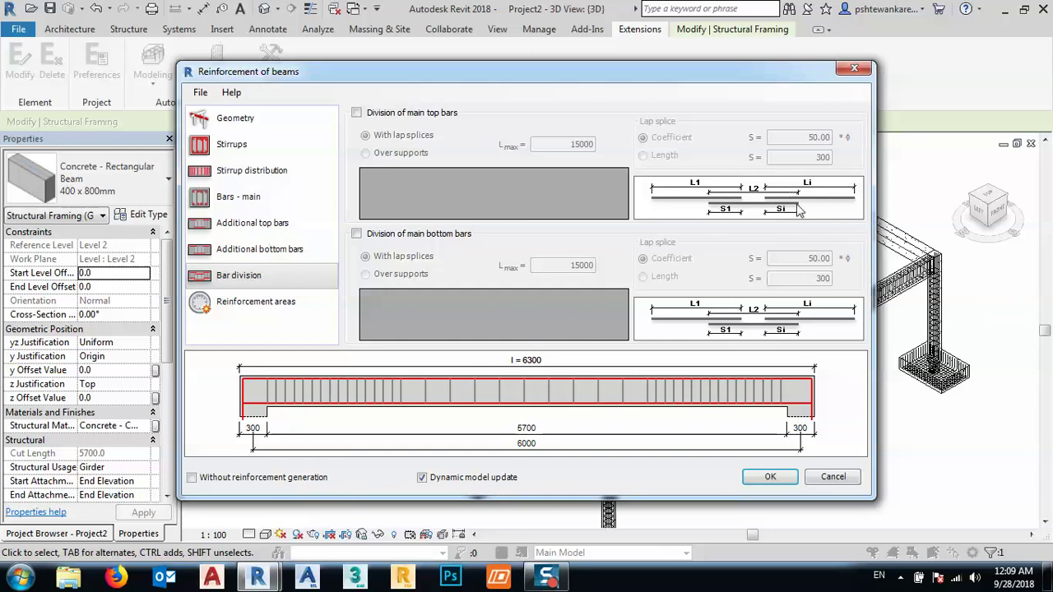
pyautogui.click(296, 300)
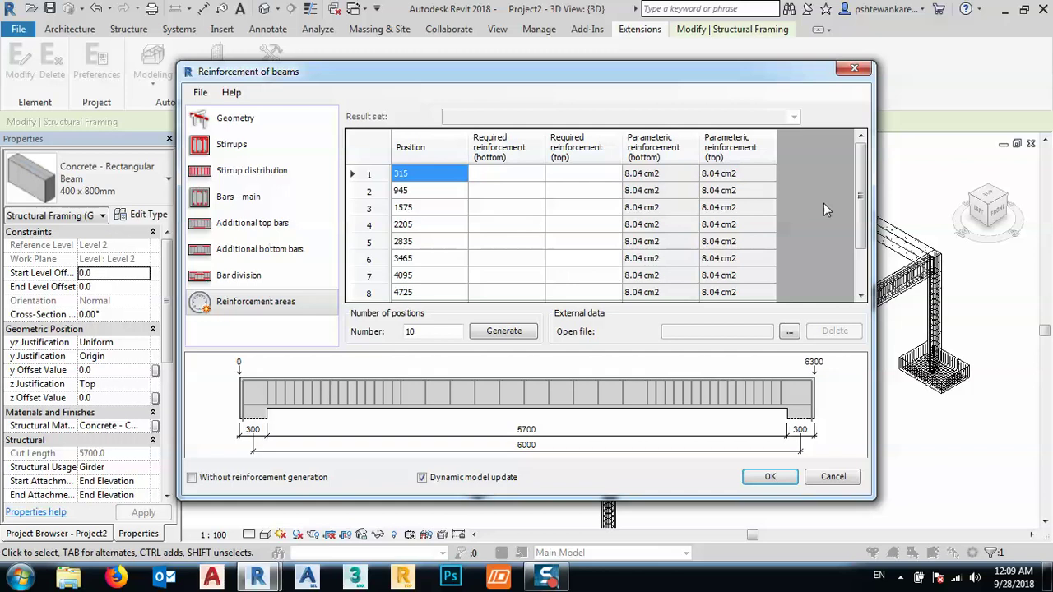
# Step: Generate the left beam's H16 bars and zoned stirrups, inspect them, and window-select the beam
pyautogui.click(770, 476)
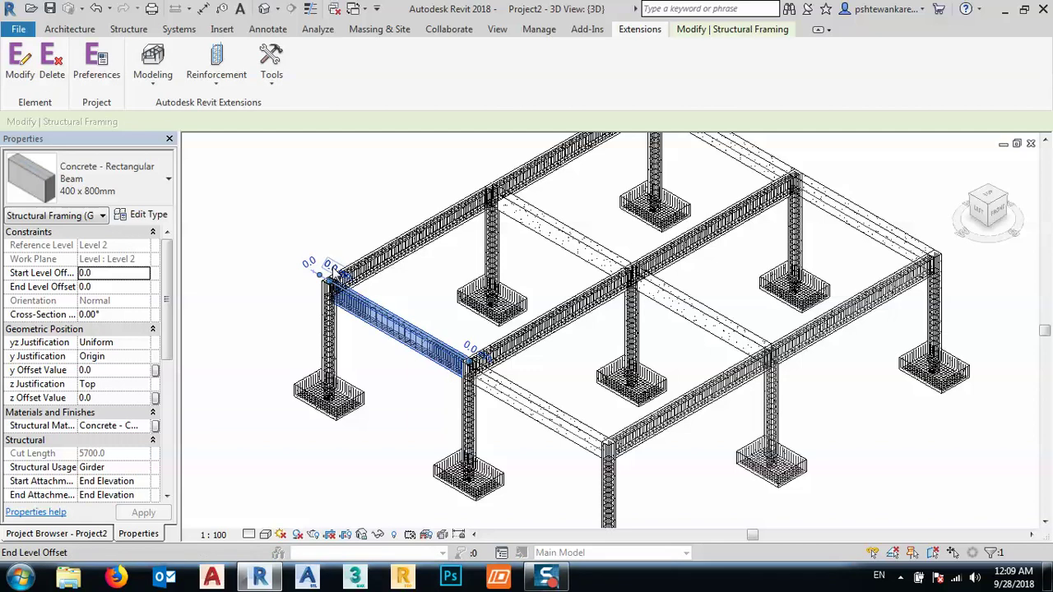
pyautogui.click(311, 214)
pyautogui.scroll(4, 486, 315)
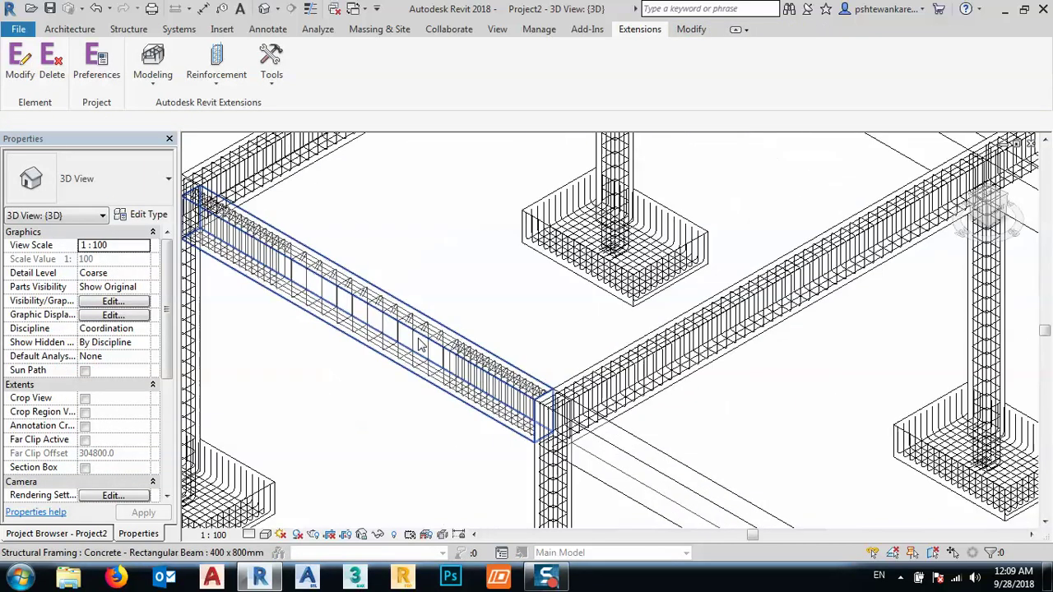
pyautogui.scroll(2, 485, 315)
pyautogui.scroll(3, 484, 325)
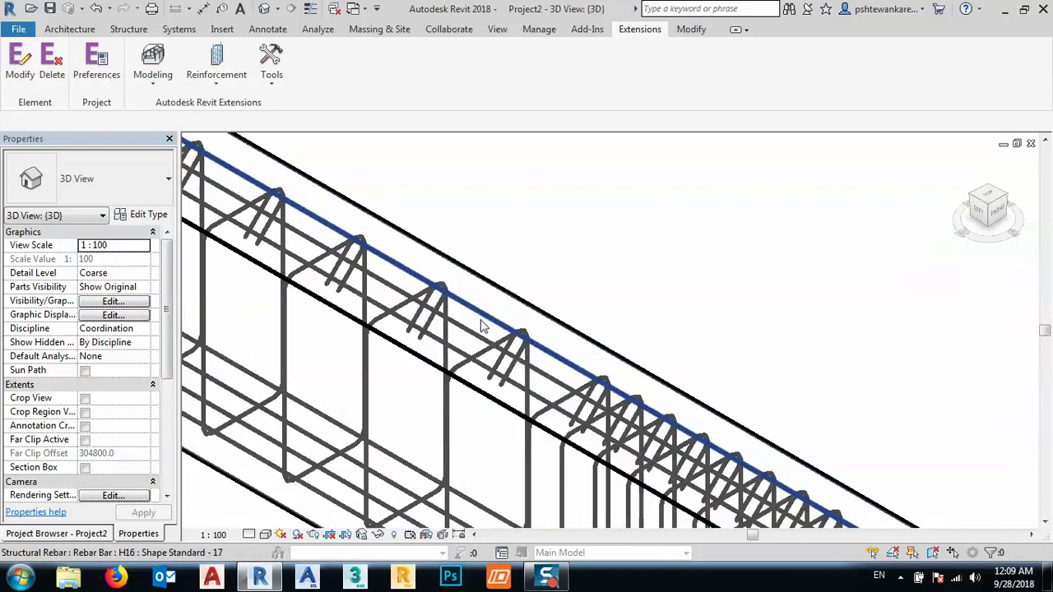
pyautogui.scroll(-2, 635, 299)
pyautogui.scroll(-1, 635, 300)
pyautogui.scroll(-2, 609, 346)
pyautogui.scroll(-2, 600, 370)
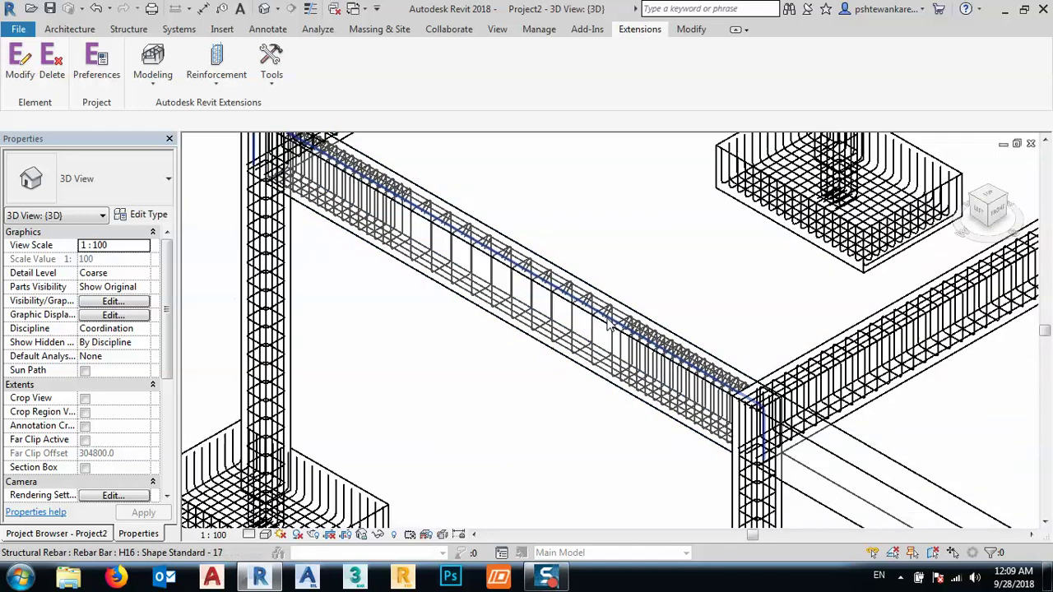
pyautogui.scroll(-2, 595, 383)
pyautogui.moveTo(607, 474); pyautogui.dragTo(527, 342)
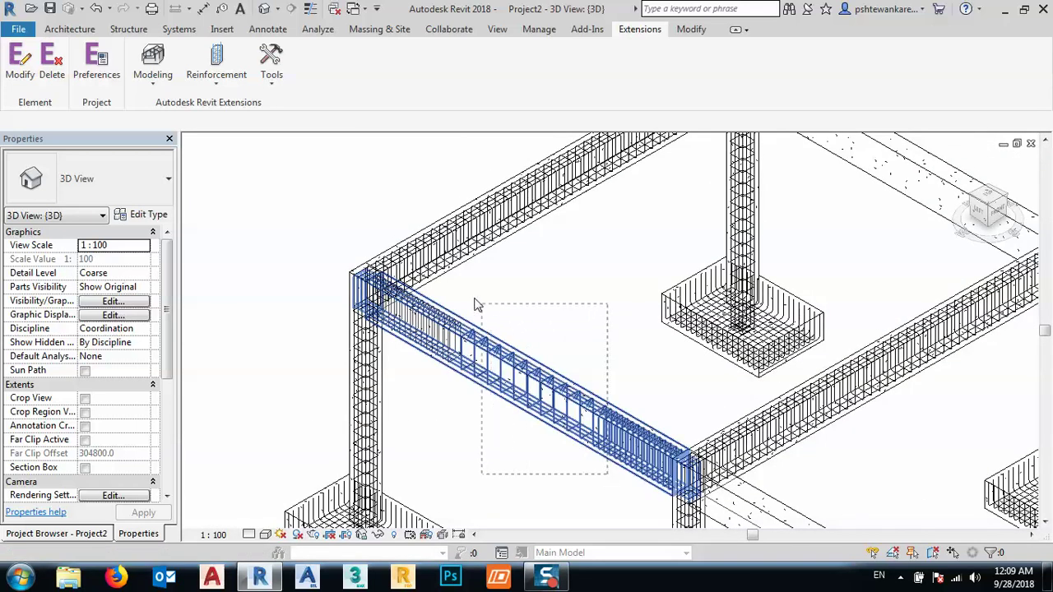
# Step: Filter out Structural Framing so only the beam's 11 rebar stay selected
pyautogui.moveTo(475, 304); pyautogui.dragTo(459, 288)
pyautogui.click(622, 62)
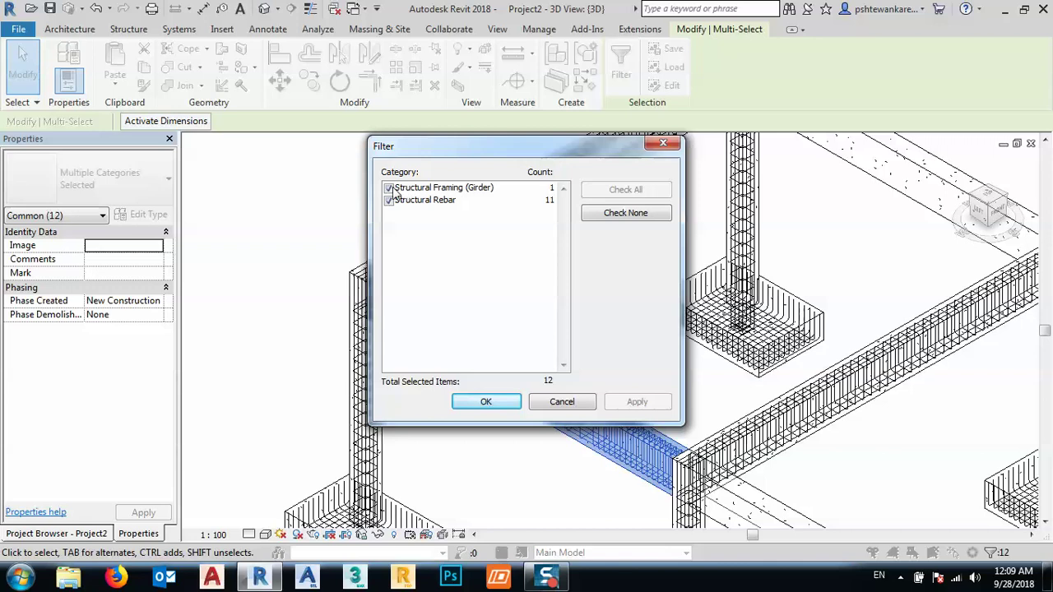
pyautogui.click(388, 188)
pyautogui.click(629, 401)
pyautogui.click(487, 402)
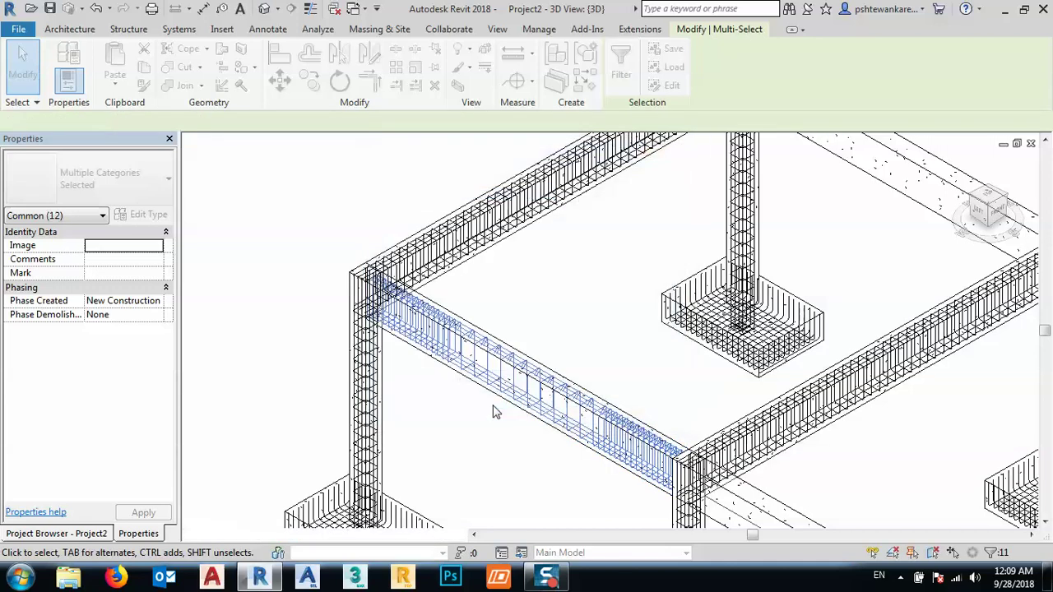
# Step: Copy the 11 rebar from this beam's corner to the other beam's corner, dismissing the host warning
pyautogui.keyDown('shift'); pyautogui.moveTo(493, 412); pyautogui.dragTo(494, 357, button='middle'); pyautogui.keyUp('shift')
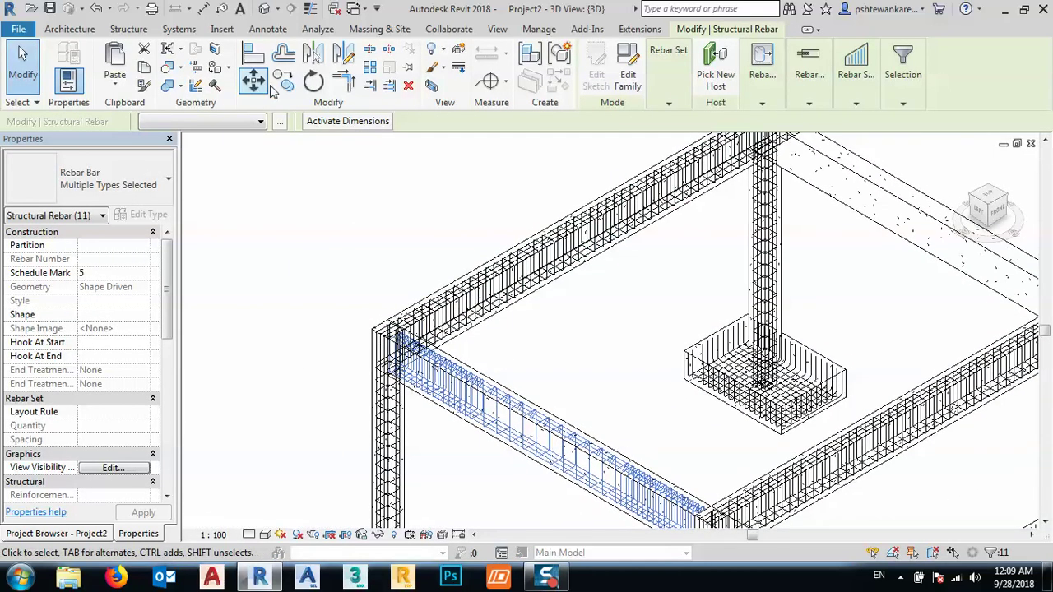
pyautogui.click(282, 80)
pyautogui.scroll(2, 374, 342)
pyautogui.scroll(3, 375, 342)
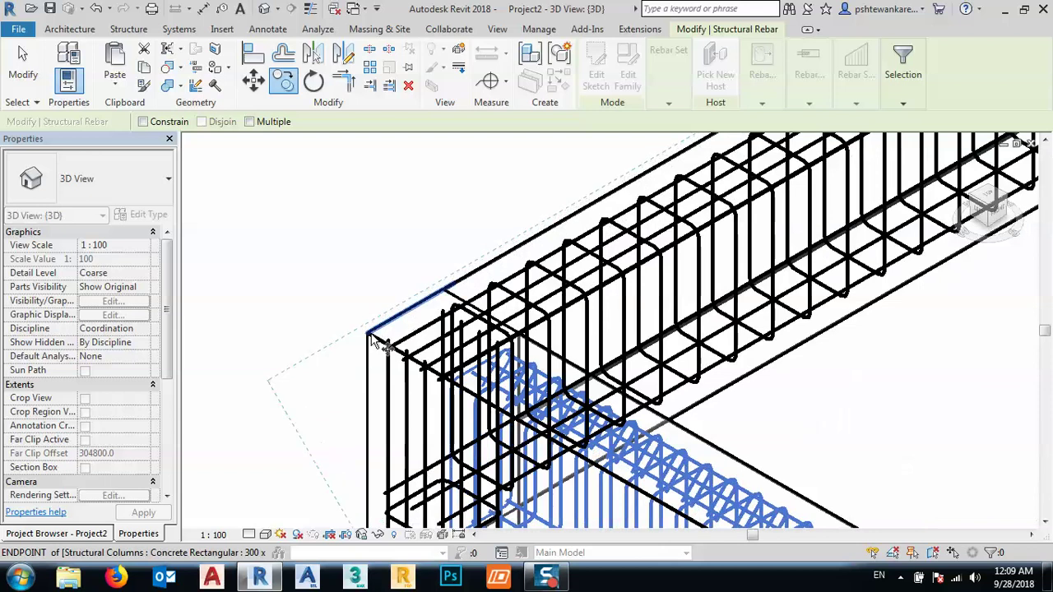
pyautogui.scroll(3, 374, 342)
pyautogui.click(366, 333)
pyautogui.scroll(-3, 325, 362)
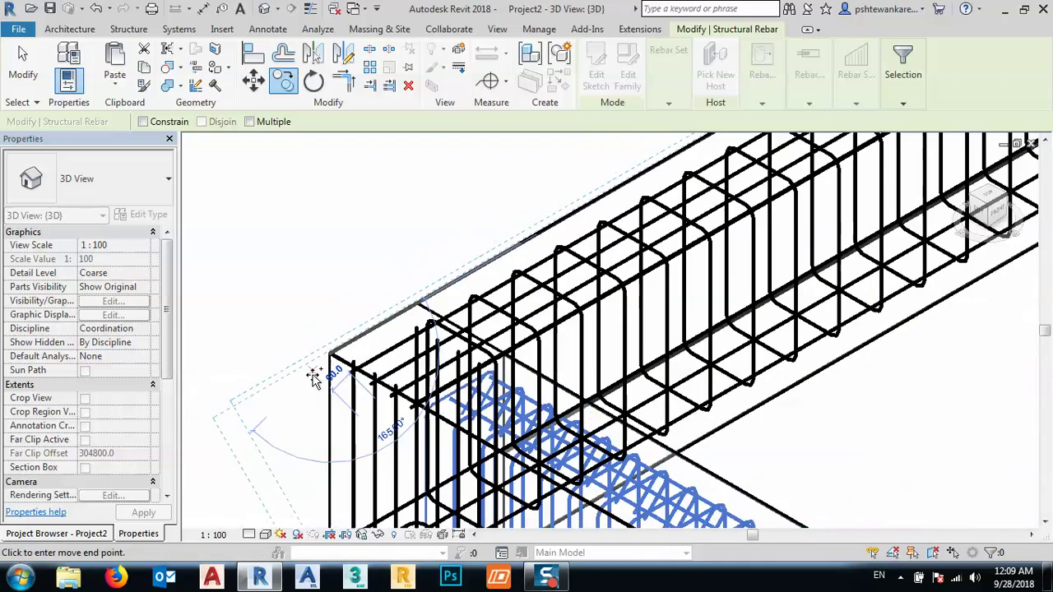
pyautogui.scroll(-2, 315, 380)
pyautogui.scroll(-2, 313, 376)
pyautogui.scroll(4, 501, 276)
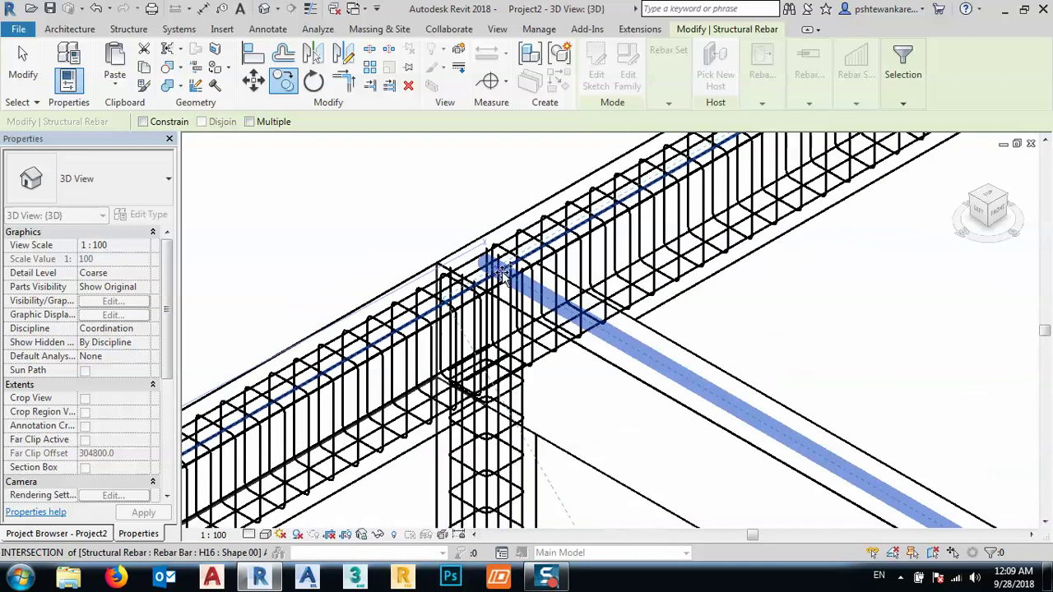
pyautogui.scroll(3, 376, 268)
pyautogui.scroll(2, 371, 252)
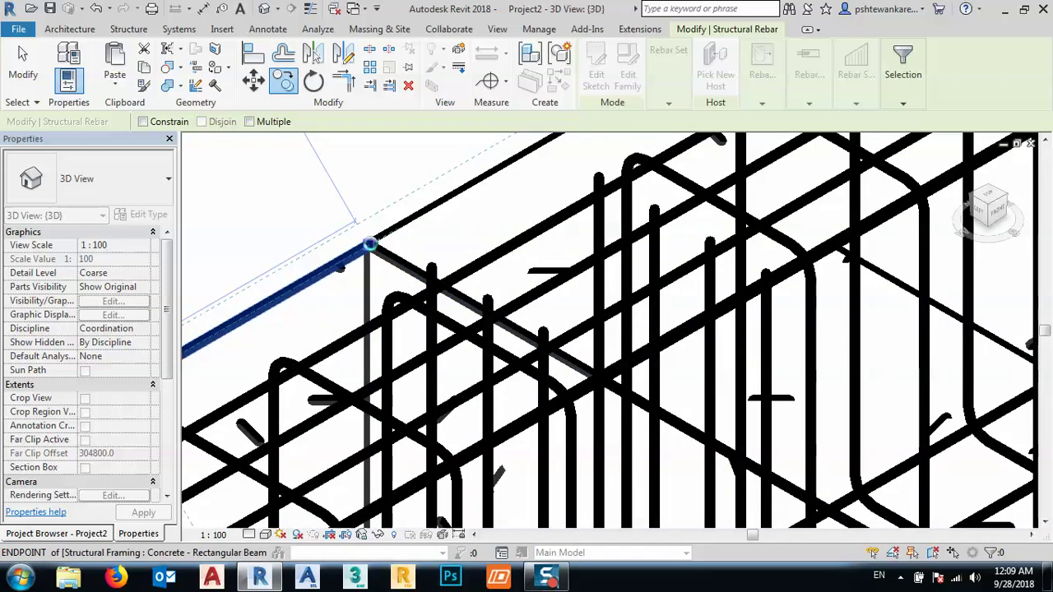
pyautogui.click(370, 245)
pyautogui.scroll(-2, 493, 255)
pyautogui.scroll(-2, 494, 256)
pyautogui.scroll(-2, 494, 257)
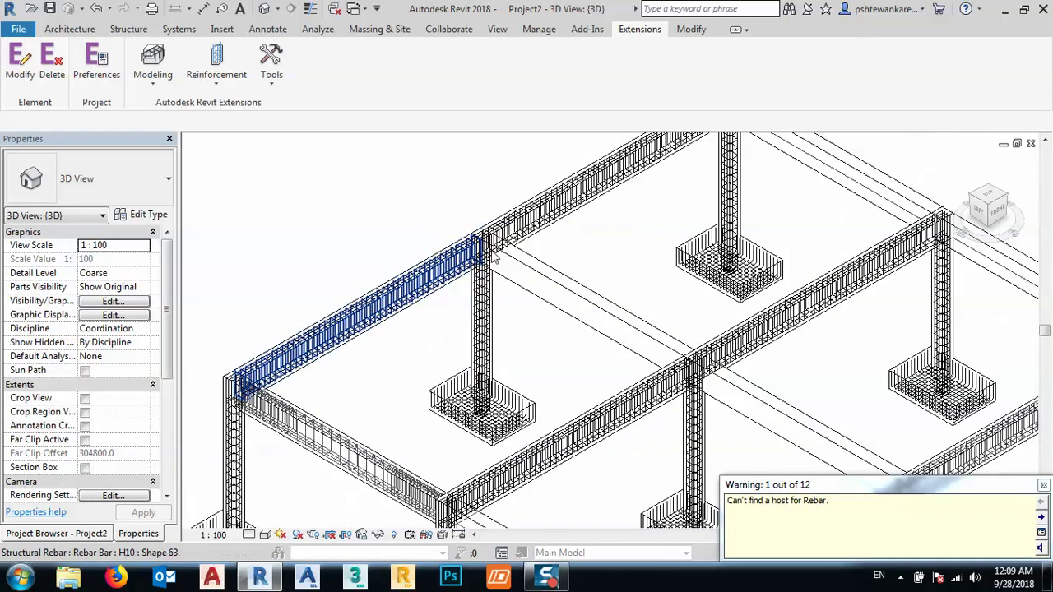
pyautogui.click(1044, 484)
pyautogui.scroll(-1, 521, 305)
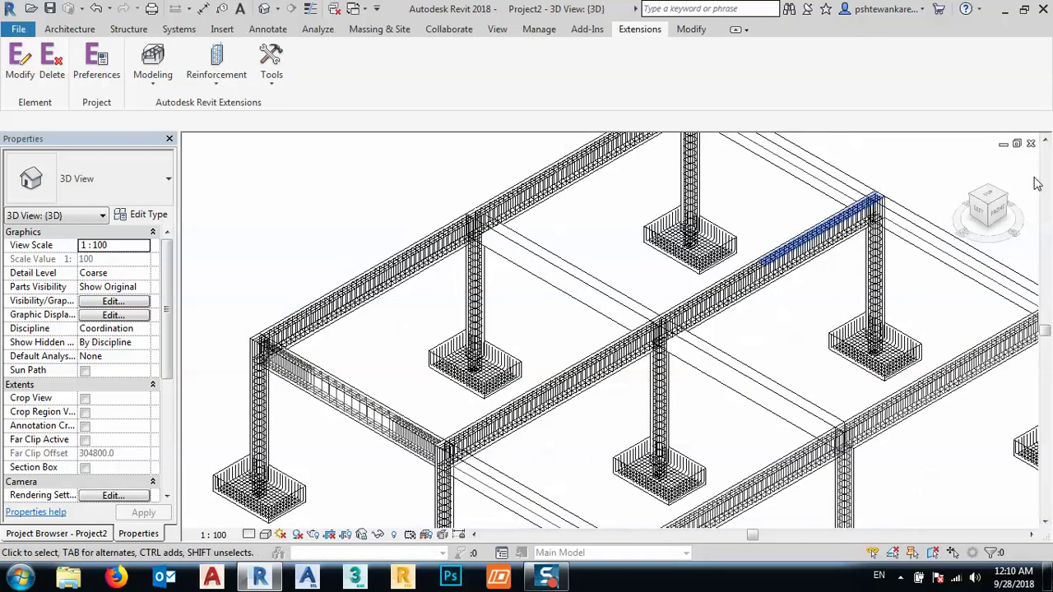
# Step: In Top view, select the lower-left beam and filter the selection to its nine Structural Rebar pieces
pyautogui.click(973, 221)
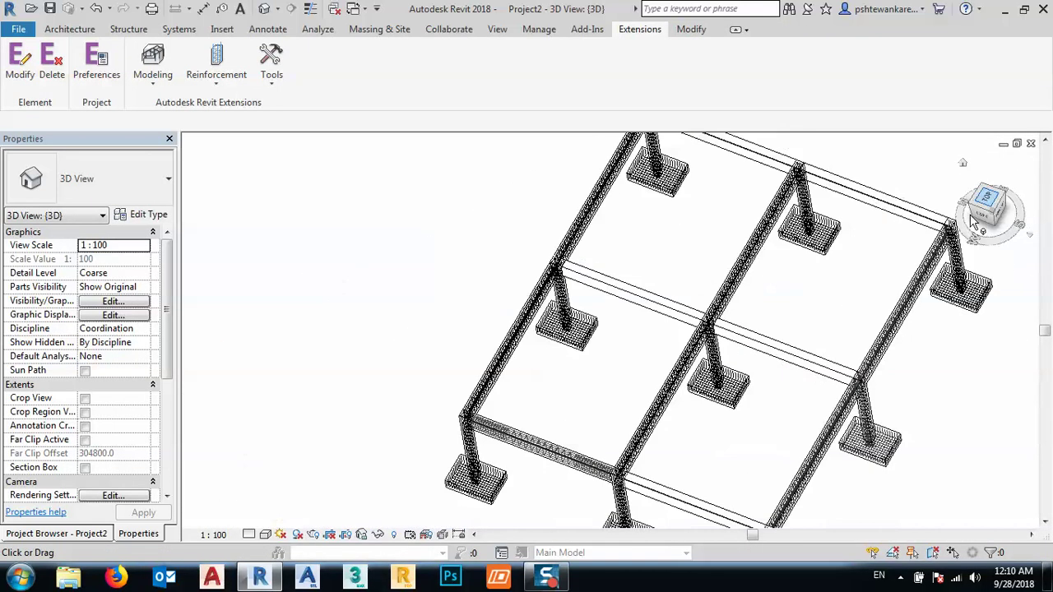
pyautogui.scroll(2, 601, 355)
pyautogui.scroll(2, 508, 425)
pyautogui.moveTo(495, 437); pyautogui.dragTo(442, 355)
pyautogui.click(622, 64)
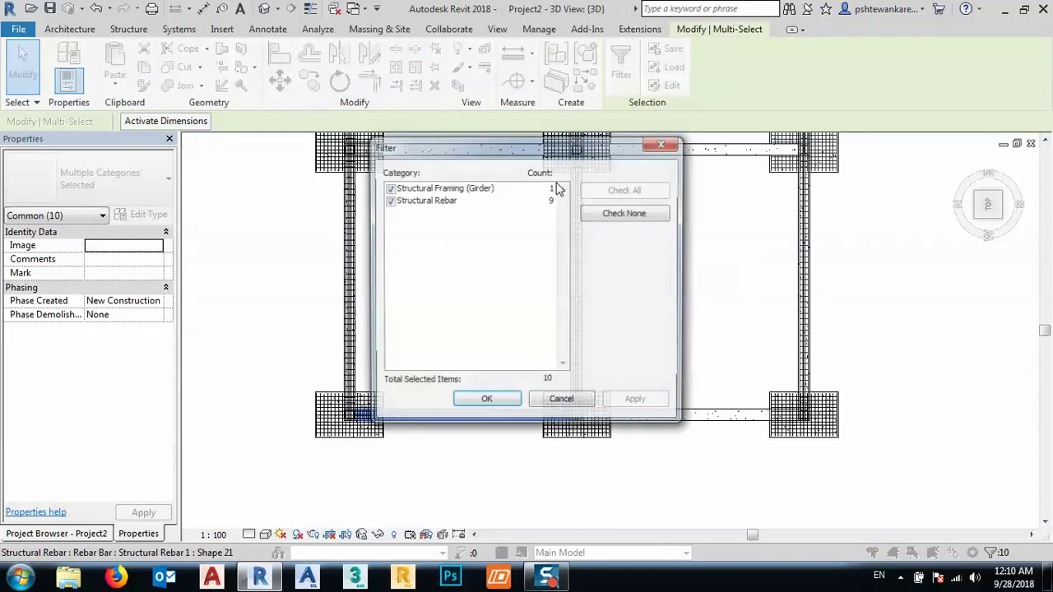
pyautogui.click(389, 189)
pyautogui.click(637, 402)
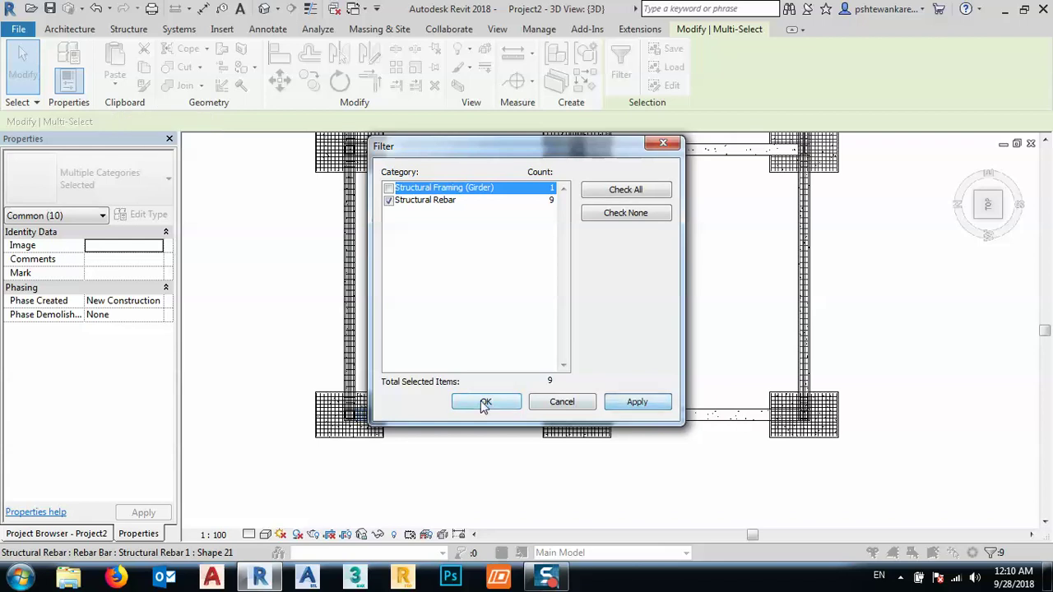
pyautogui.click(484, 404)
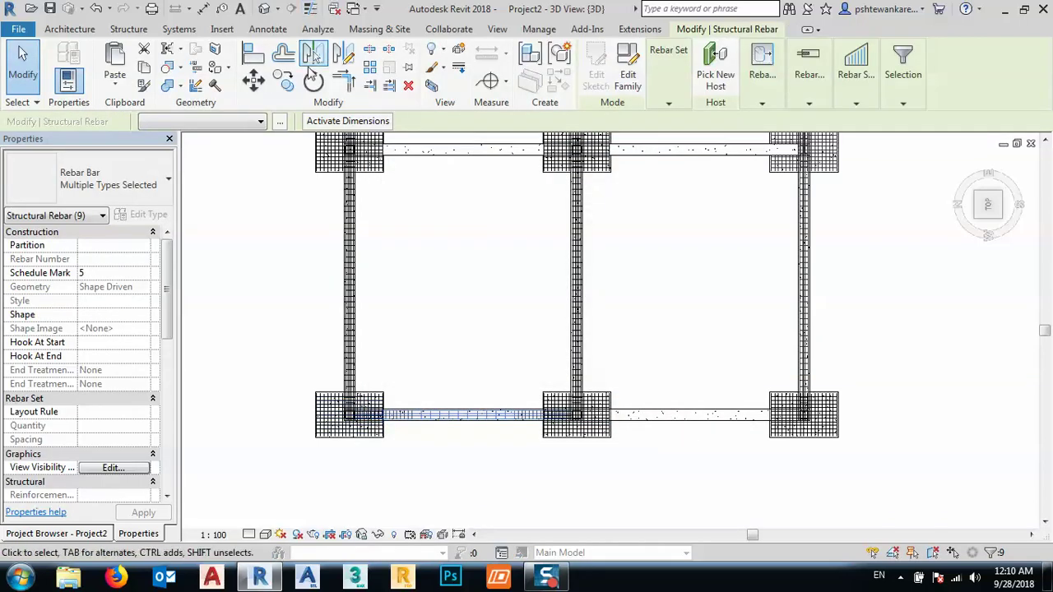
# Step: Copy the selected rebar from the lower-left beam into the next parallel beam
pyautogui.click(282, 80)
pyautogui.scroll(3, 449, 437)
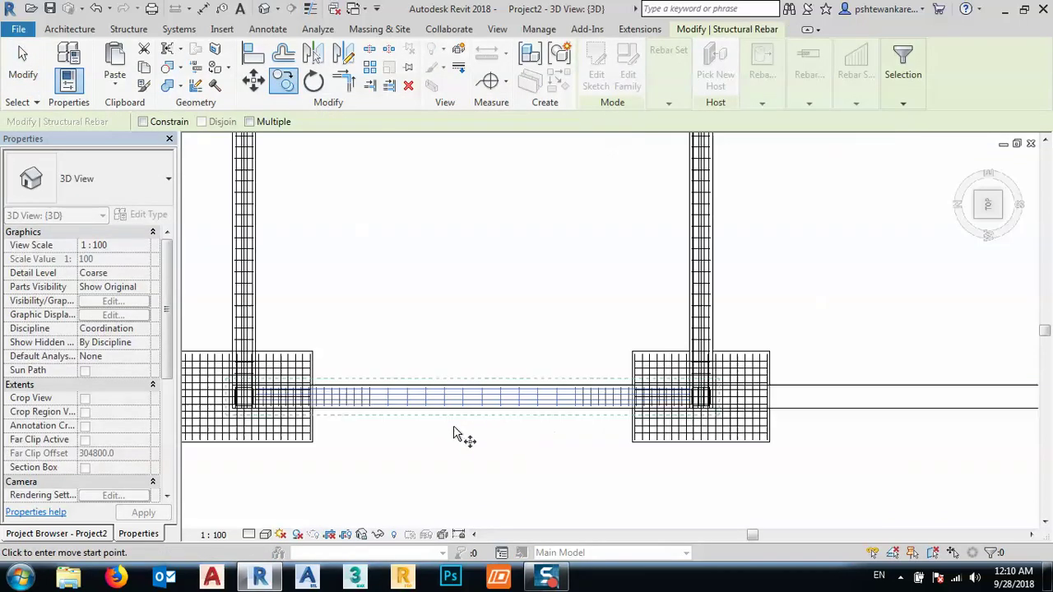
pyautogui.scroll(3, 465, 428)
pyautogui.scroll(2, 463, 407)
pyautogui.click(463, 398)
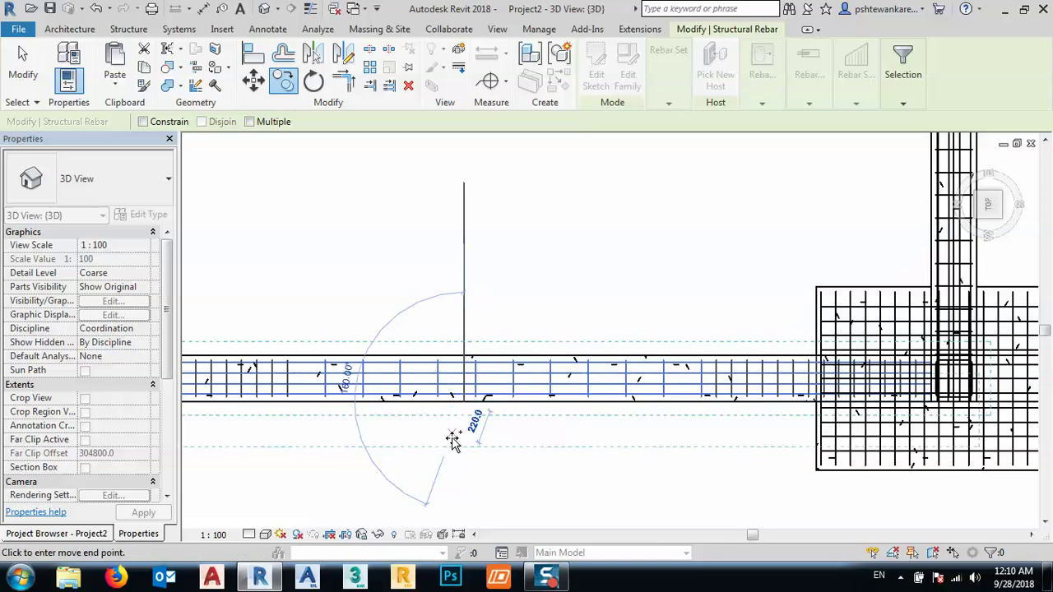
pyautogui.scroll(-3, 461, 411)
pyautogui.scroll(-2, 458, 436)
pyautogui.scroll(1, 451, 247)
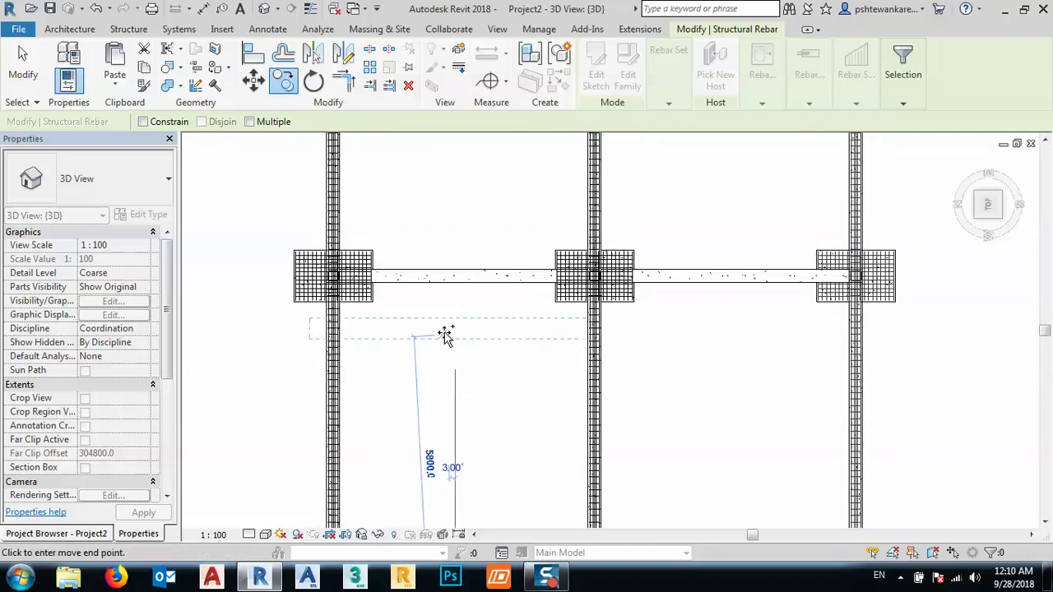
pyautogui.scroll(3, 449, 329)
pyautogui.scroll(3, 452, 288)
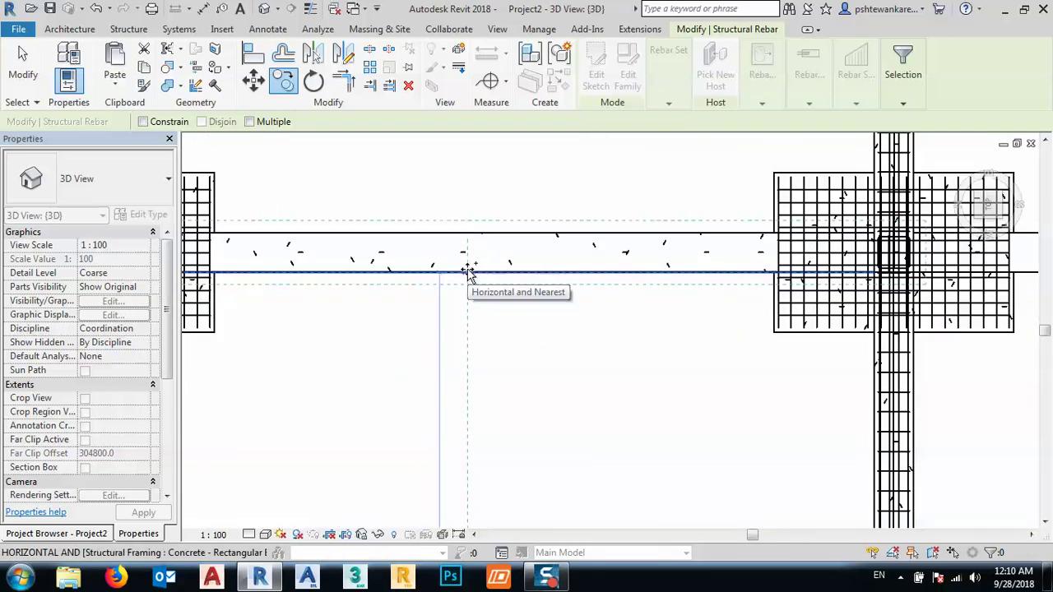
pyautogui.click(467, 271)
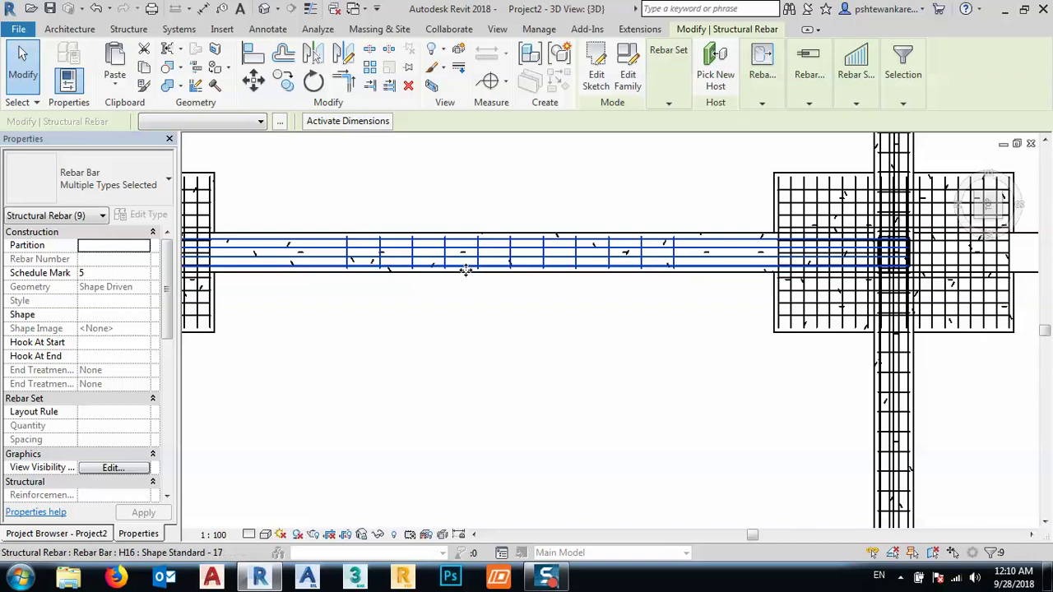
# Step: Copy the same rebar again into the upper parallel beam
pyautogui.click(283, 80)
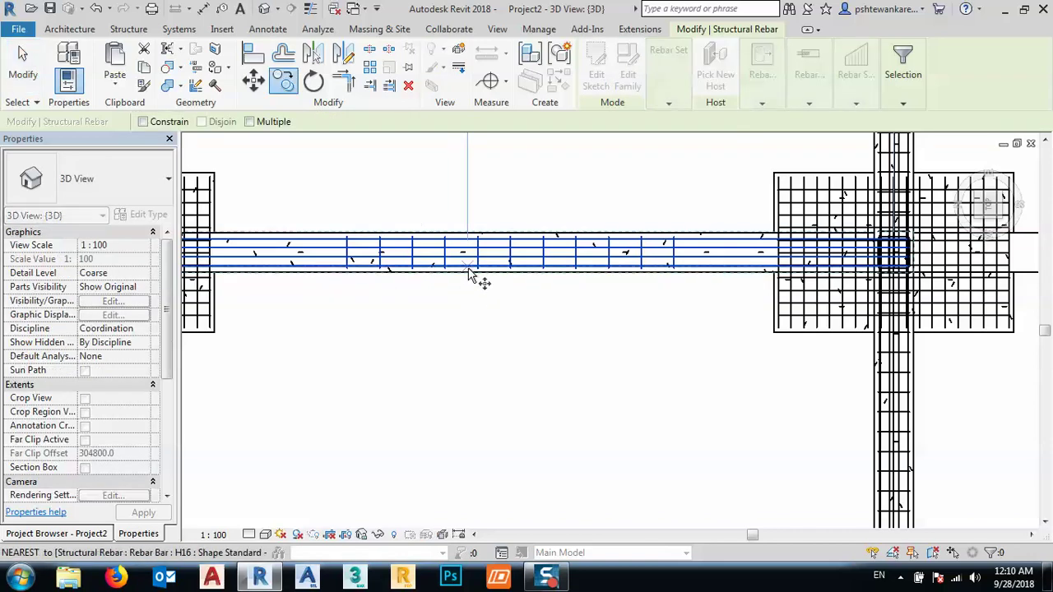
pyautogui.click(478, 279)
pyautogui.scroll(-2, 456, 399)
pyautogui.scroll(-2, 456, 400)
pyautogui.moveTo(477, 271); pyautogui.dragTo(447, 305, button='middle')
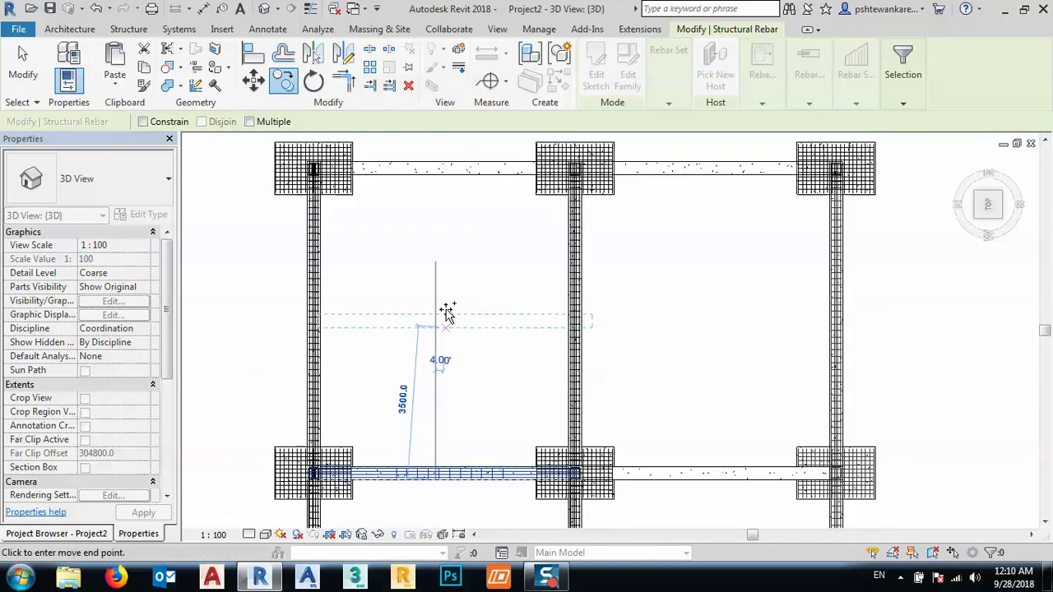
pyautogui.scroll(2, 423, 183)
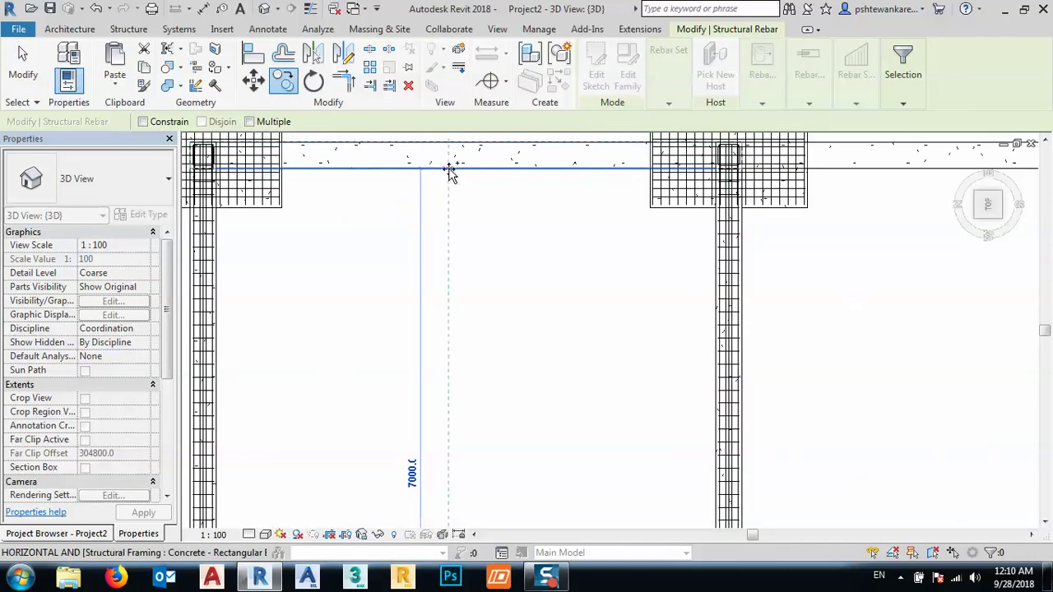
pyautogui.scroll(2, 454, 171)
pyautogui.click(450, 161)
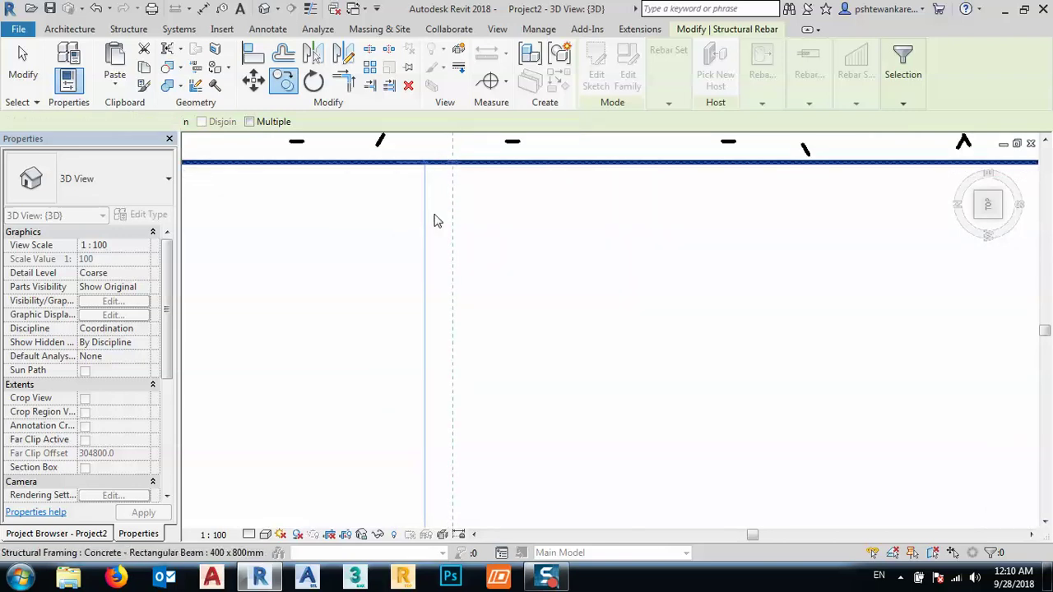
# Step: Recentre the frame and return to the isometric 3D view
pyautogui.scroll(-2, 424, 227)
pyautogui.scroll(-2, 423, 234)
pyautogui.moveTo(423, 240); pyautogui.dragTo(402, 206, button='middle')
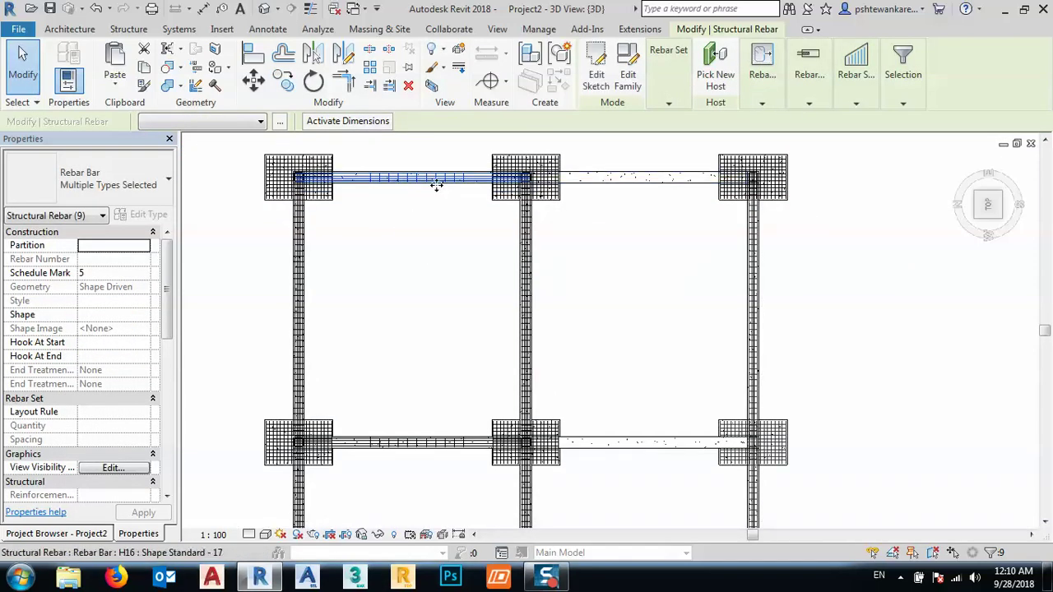
pyautogui.scroll(2, 511, 179)
pyautogui.scroll(-1, 575, 177)
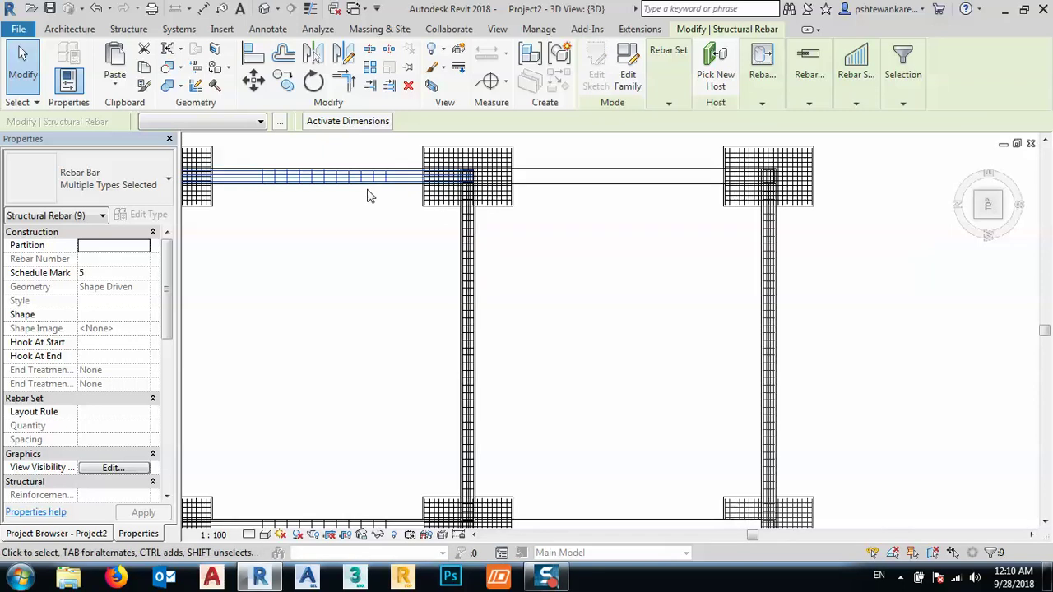
pyautogui.scroll(-1, 381, 222)
pyautogui.moveTo(1005, 215)
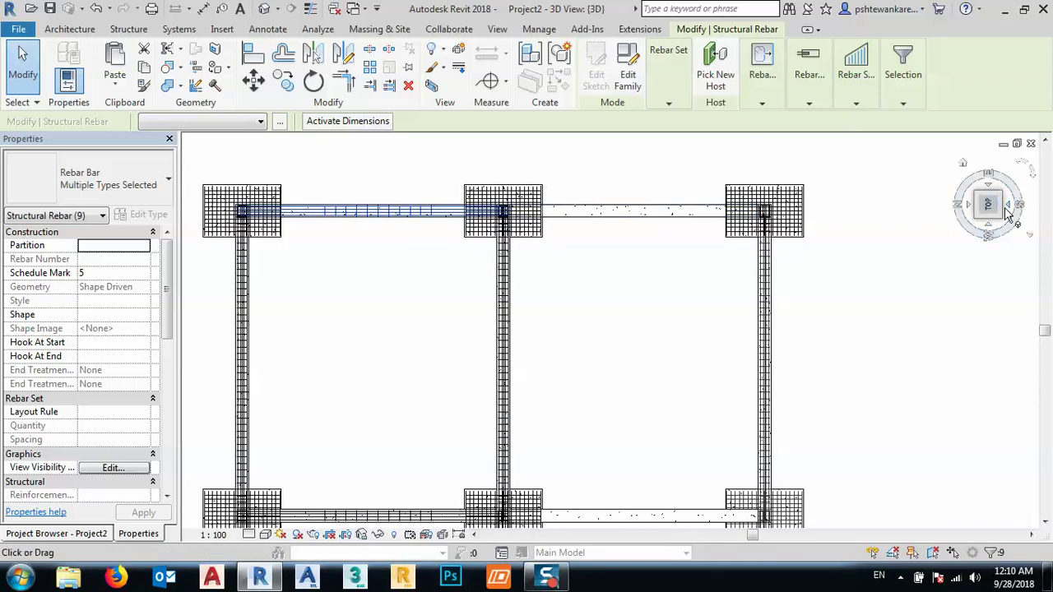
pyautogui.click(1005, 229)
pyautogui.moveTo(653, 340); pyautogui.dragTo(621, 288, button='middle')
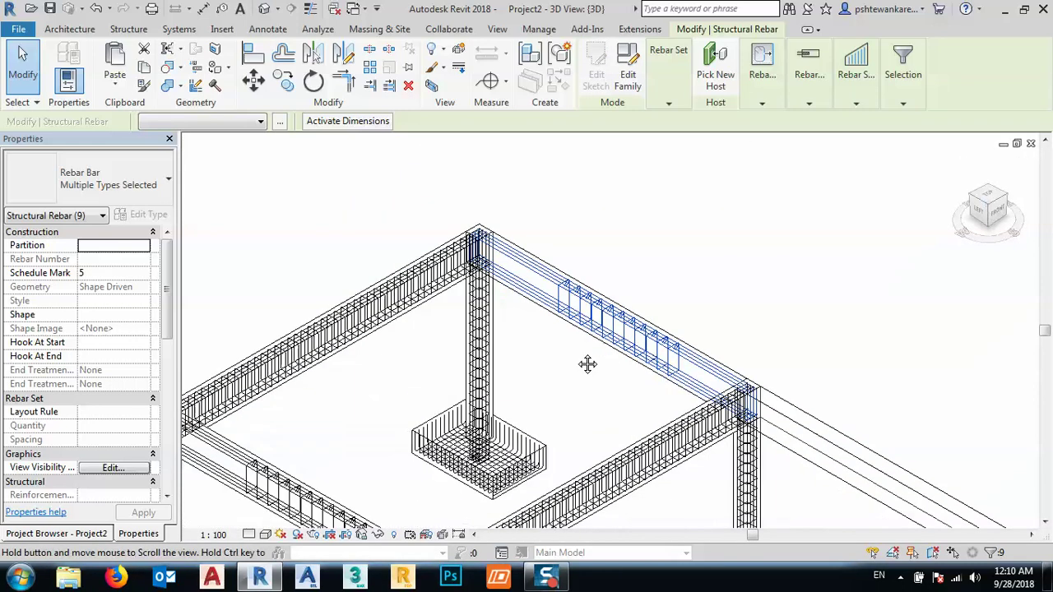
pyautogui.scroll(-1, 700, 183)
pyautogui.scroll(-1, 700, 182)
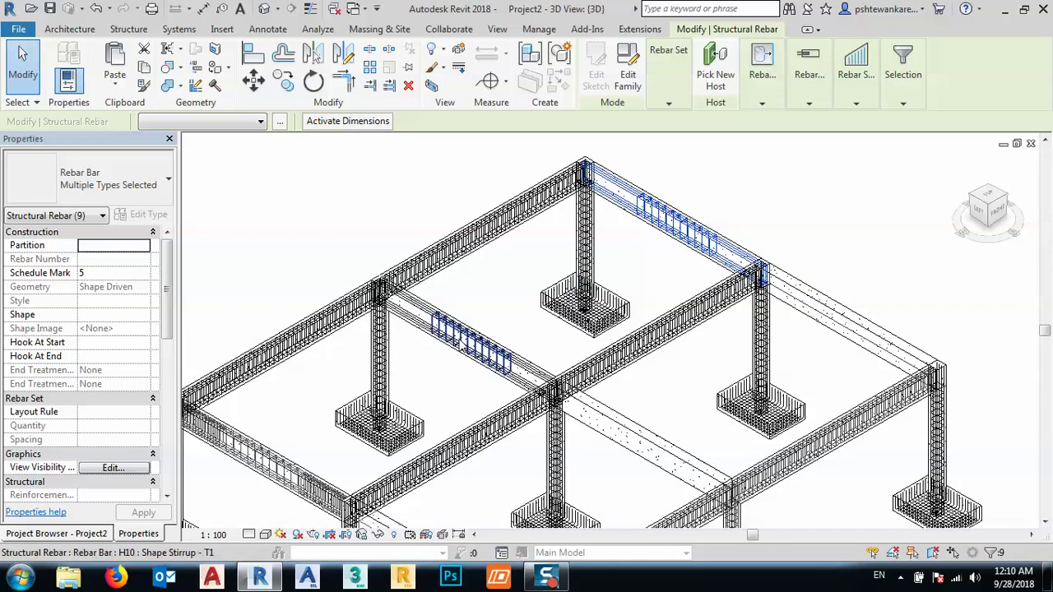
pyautogui.moveTo(453, 350); pyautogui.dragTo(367, 391, button='middle')
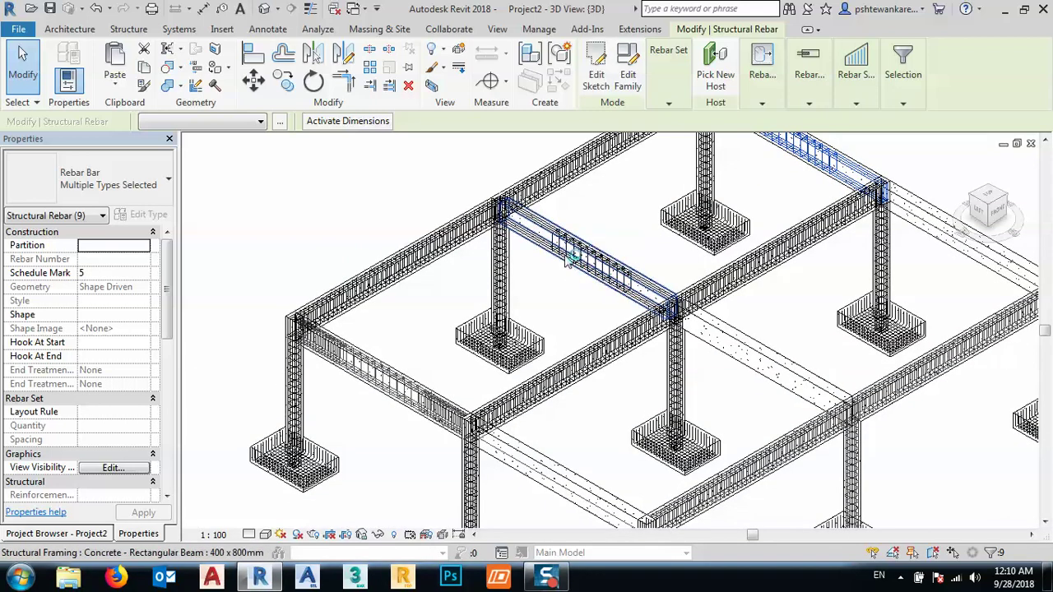
pyautogui.scroll(2, 375, 358)
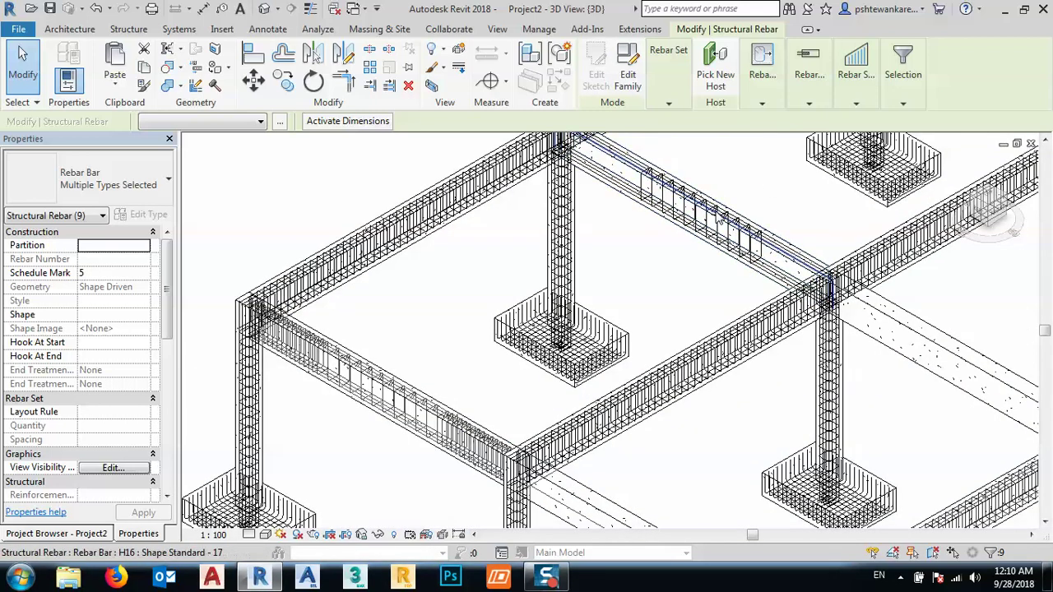
pyautogui.click(309, 353)
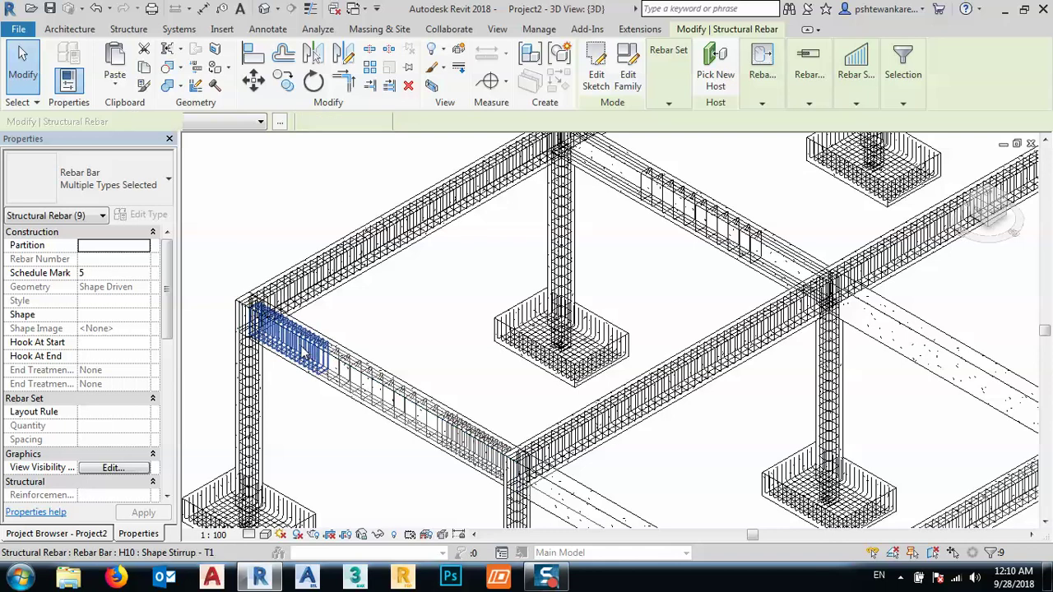
pyautogui.click(453, 444)
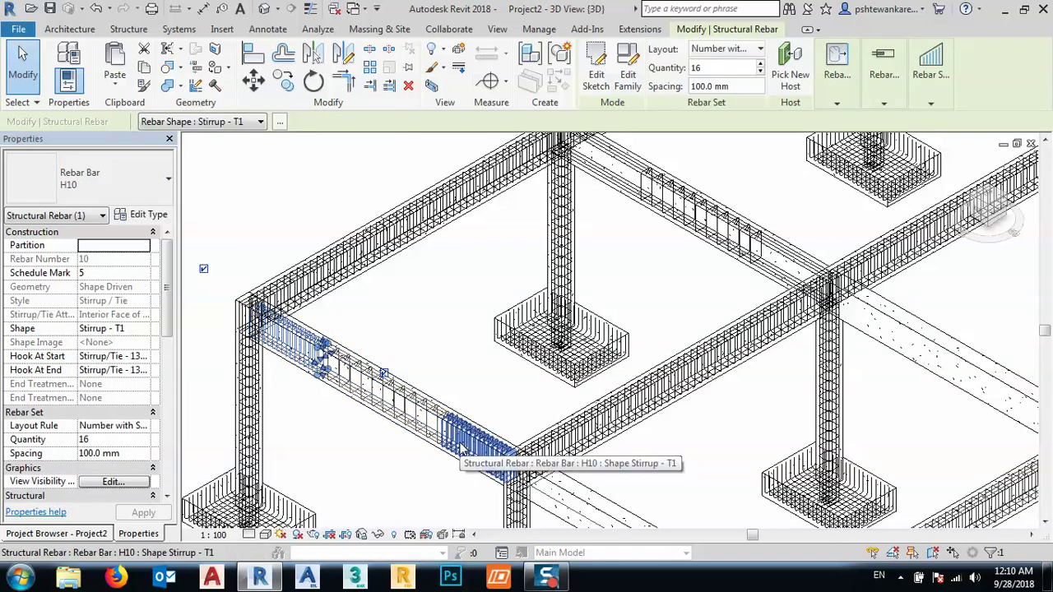
pyautogui.keyDown('ctrl'); pyautogui.click(461, 449); pyautogui.keyUp('ctrl')
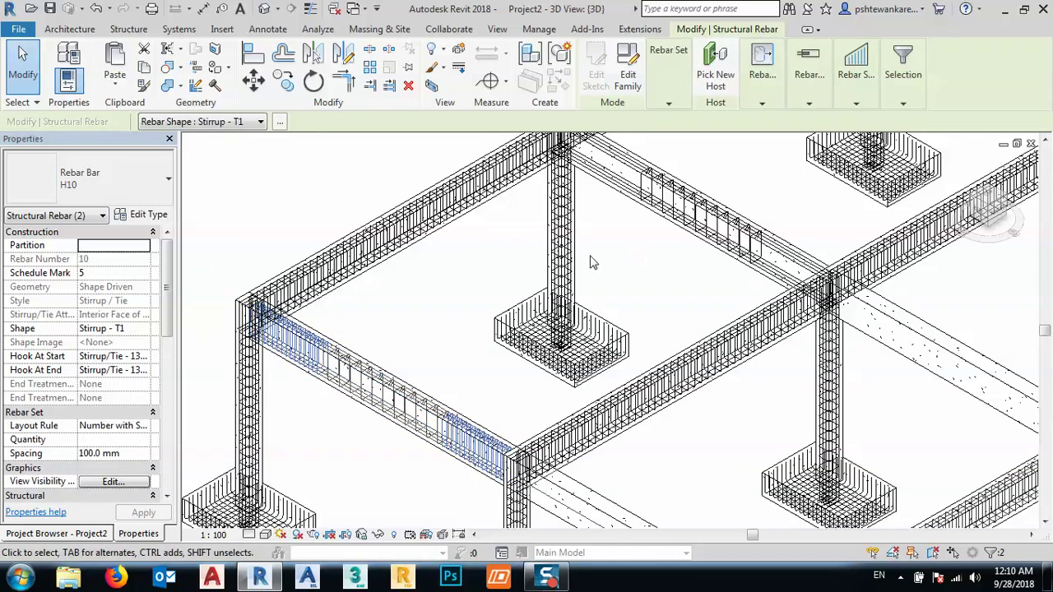
pyautogui.moveTo(590, 262); pyautogui.dragTo(510, 238, button='middle')
pyautogui.scroll(-3, 505, 231)
pyautogui.press('Escape')
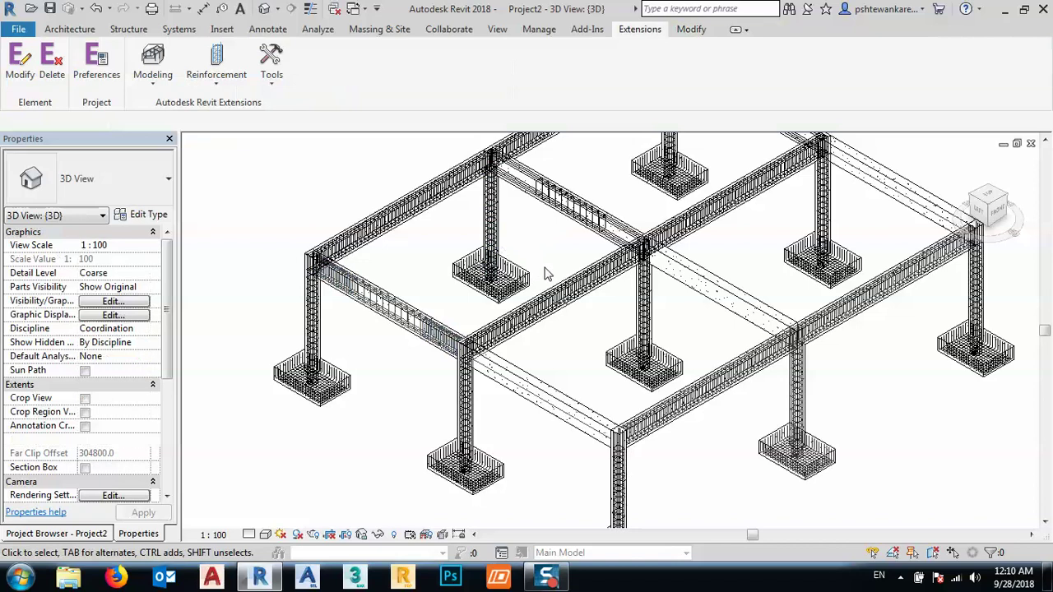
pyautogui.scroll(-2, 482, 271)
pyautogui.scroll(-2, 484, 274)
pyautogui.scroll(2, 484, 275)
pyautogui.scroll(2, 611, 255)
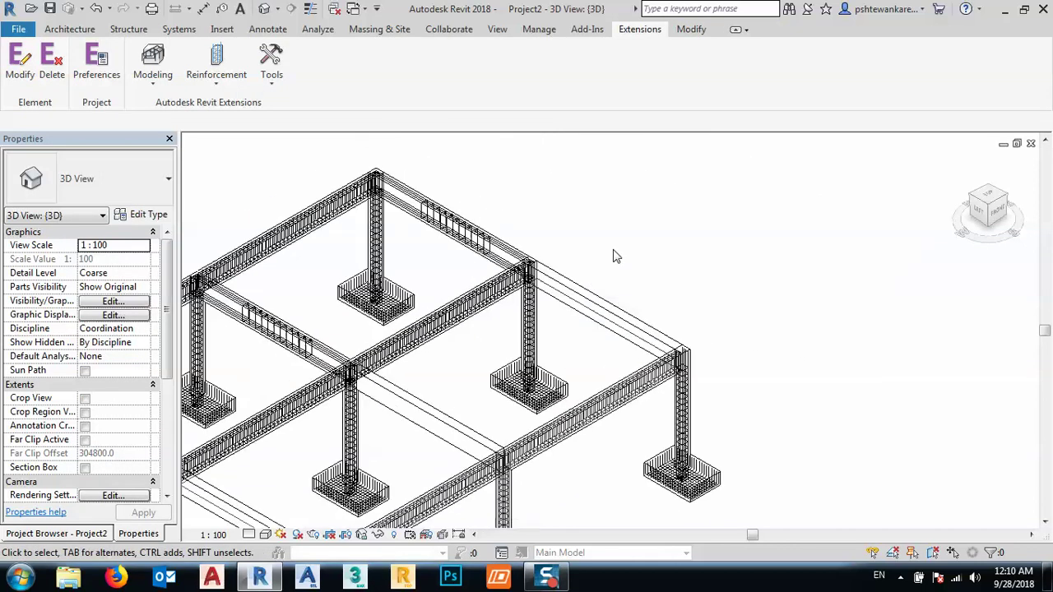
pyautogui.scroll(2, 510, 321)
pyautogui.scroll(-2, 510, 324)
pyautogui.scroll(-2, 510, 321)
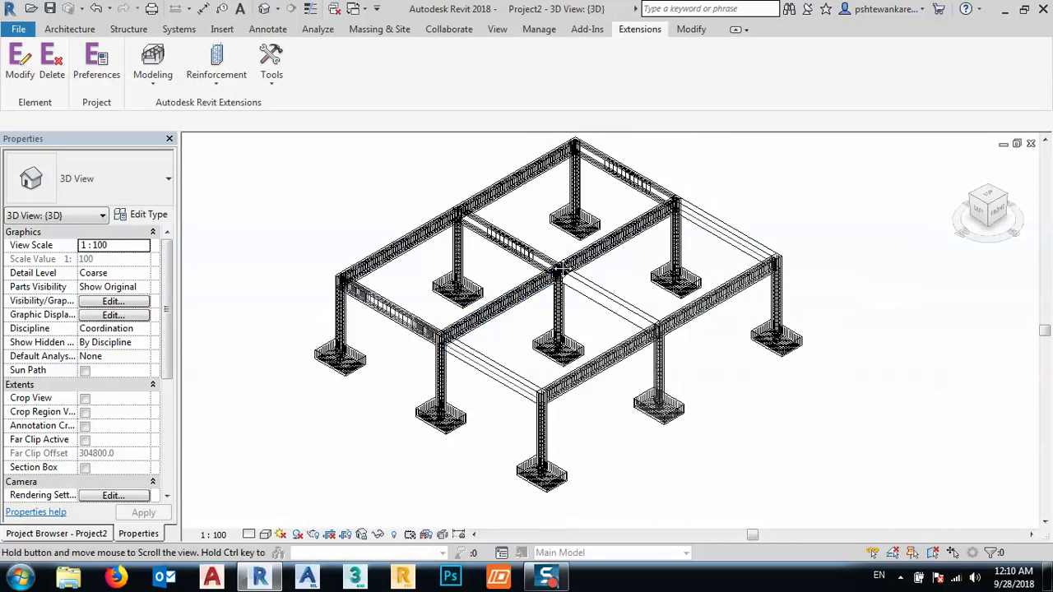
pyautogui.scroll(1, 527, 309)
pyautogui.scroll(4, 536, 301)
pyautogui.scroll(-2, 536, 301)
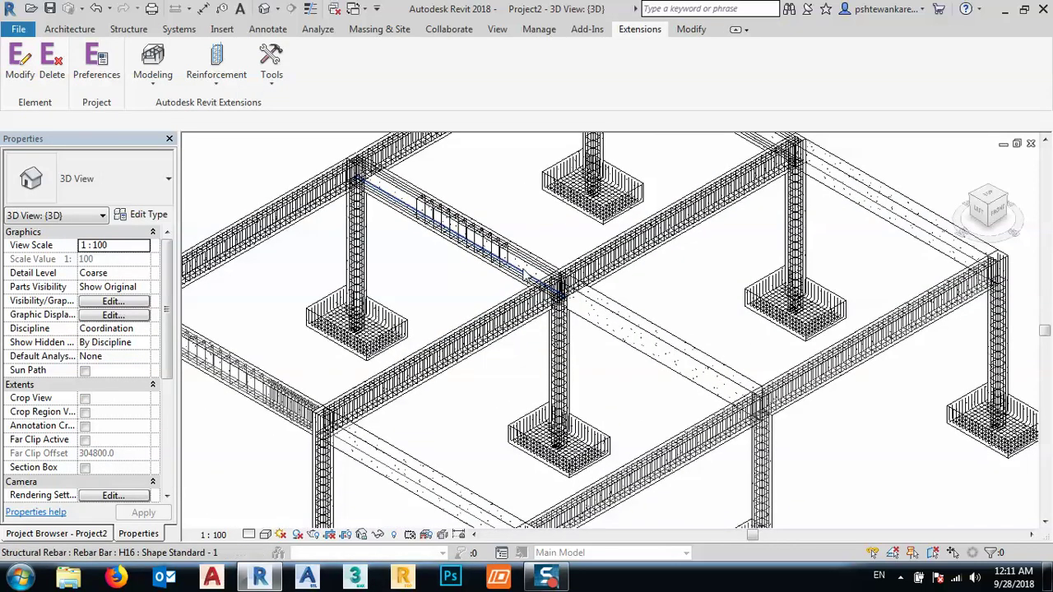
pyautogui.scroll(-1, 527, 276)
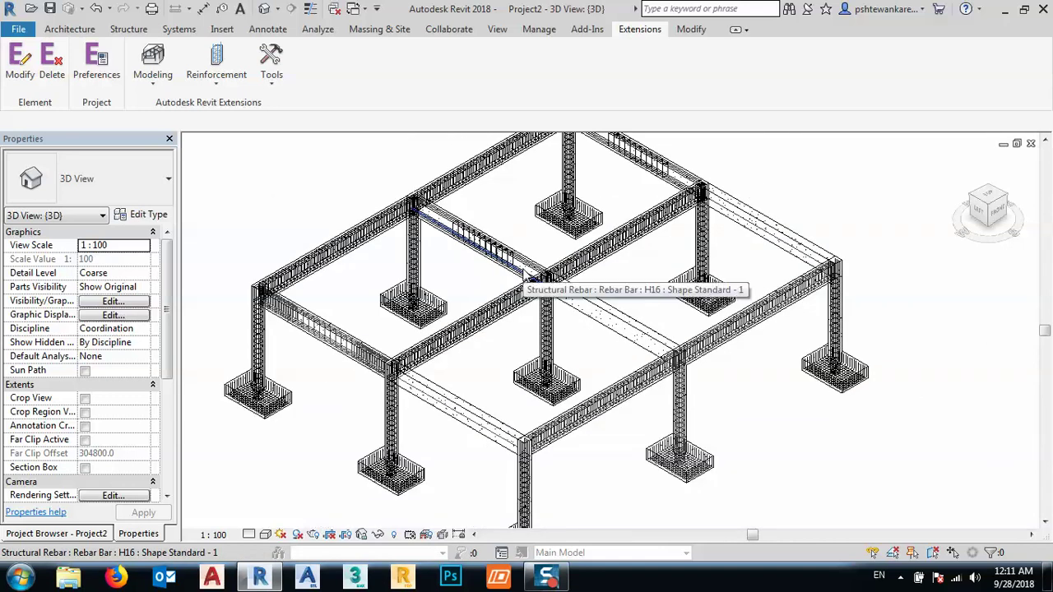